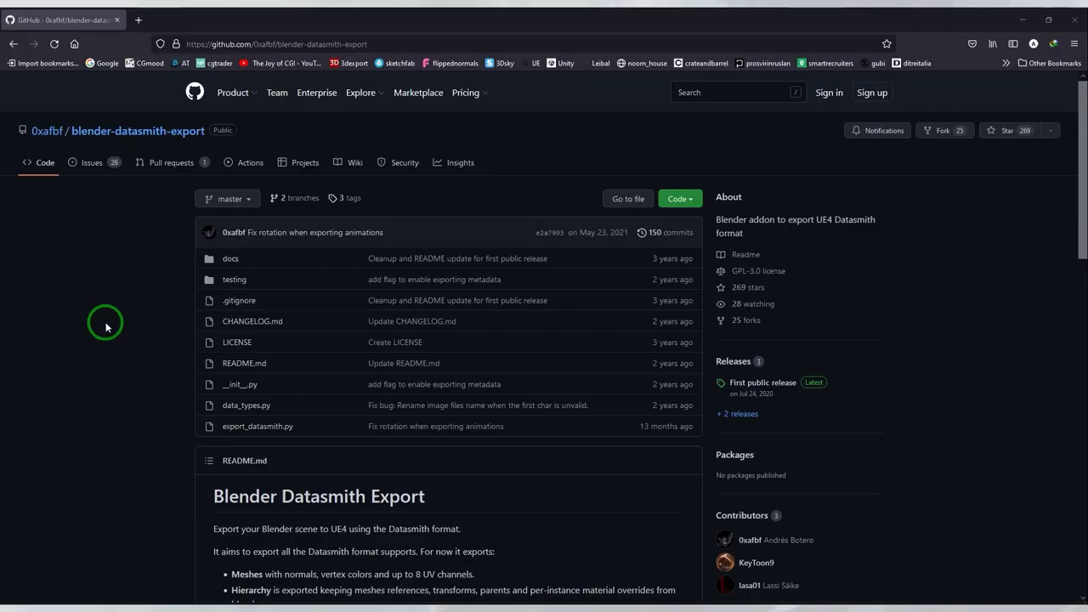
- Scroll through the blender-datasmith-export README down to its installation and FAQ notes
{"action": "scroll", "coordinate": [255, 276], "scroll_direction": "down", "scroll_amount": 1}
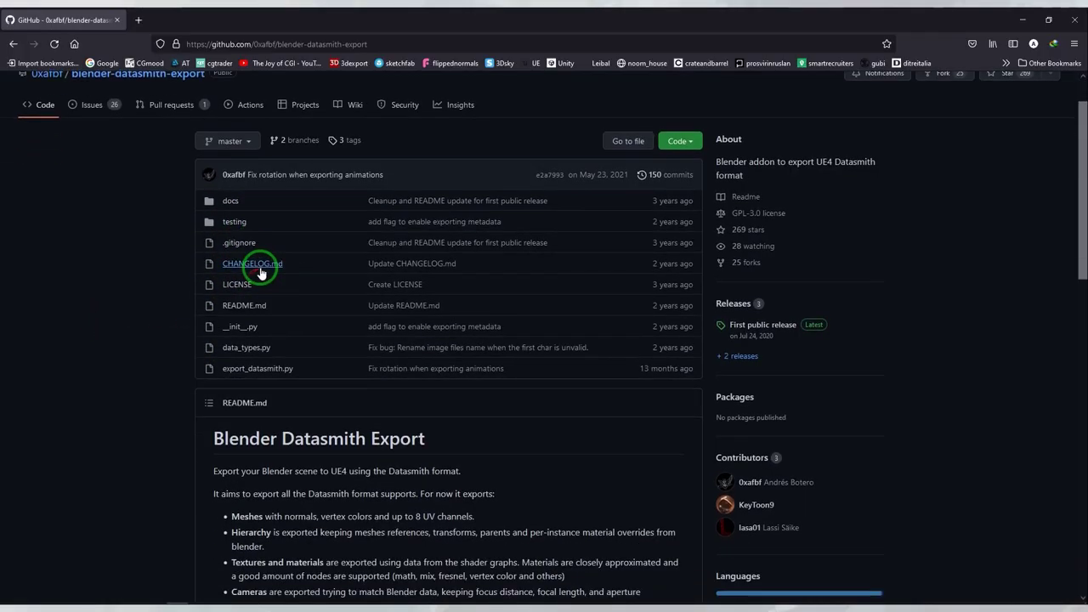
{"action": "scroll", "coordinate": [457, 311], "scroll_direction": "down", "scroll_amount": 2}
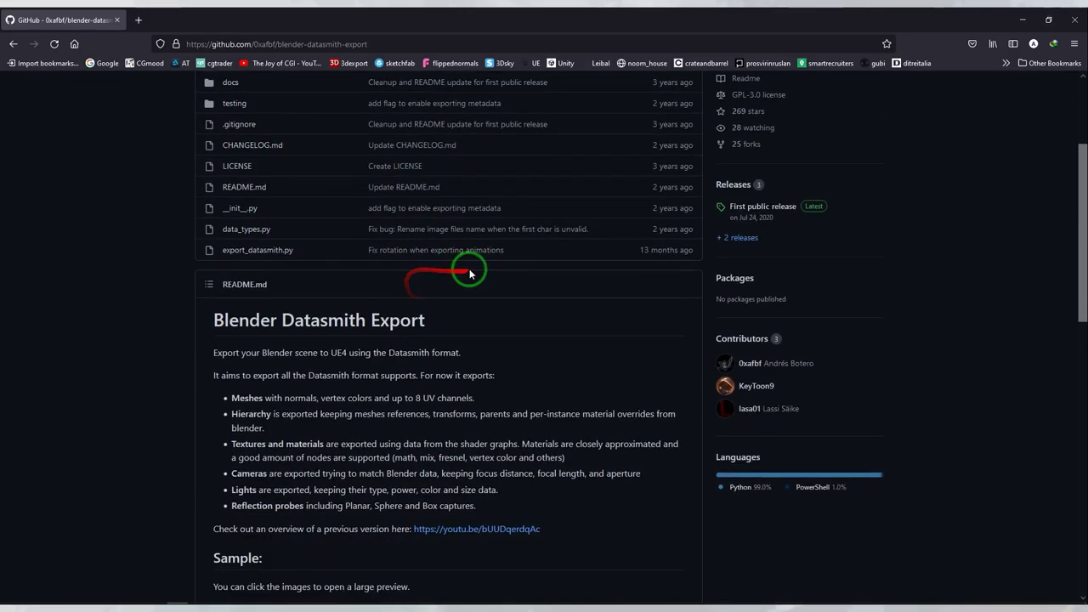
{"action": "scroll", "coordinate": [462, 272], "scroll_direction": "down", "scroll_amount": 3}
{"action": "scroll", "coordinate": [544, 279], "scroll_direction": "down", "scroll_amount": 1}
{"action": "scroll", "coordinate": [620, 284], "scroll_direction": "down", "scroll_amount": 1}
{"action": "scroll", "coordinate": [619, 247], "scroll_direction": "down", "scroll_amount": 2}
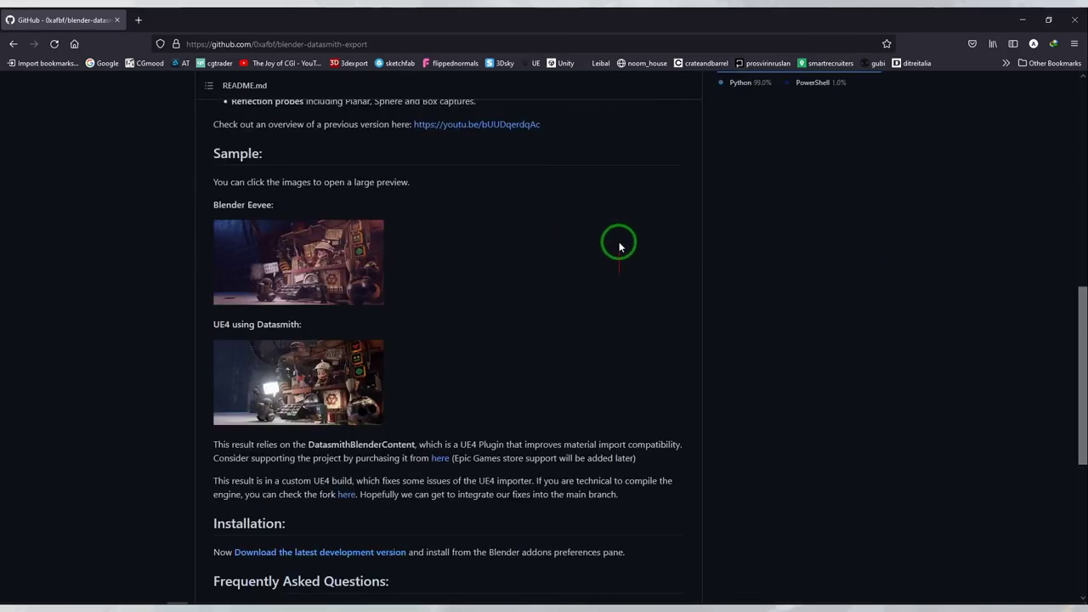
{"action": "scroll", "coordinate": [281, 467], "scroll_direction": "down", "scroll_amount": 3}
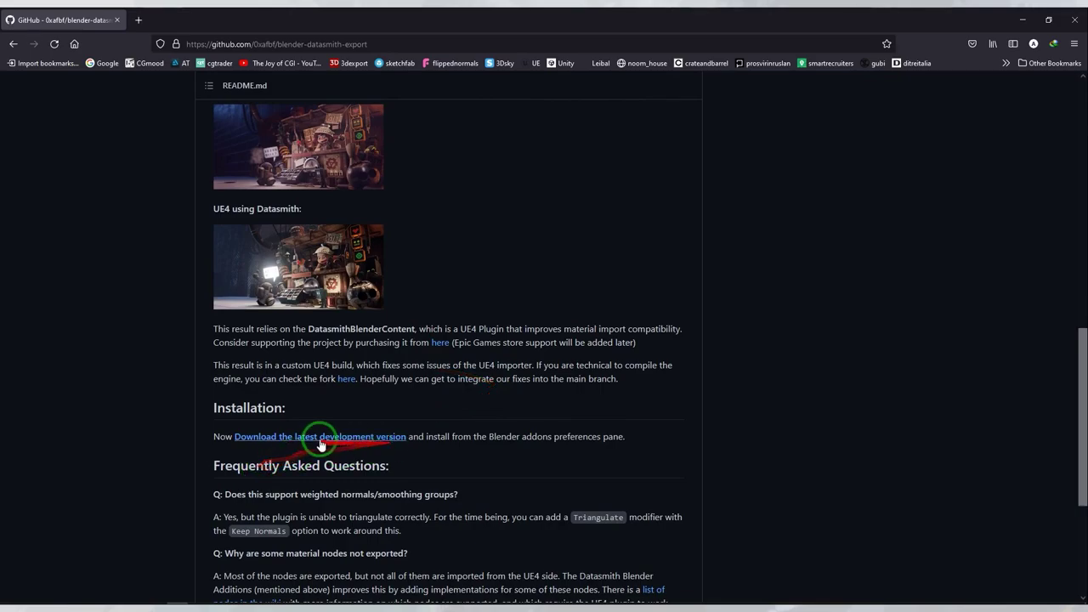
{"action": "scroll", "coordinate": [482, 424], "scroll_direction": "down", "scroll_amount": 5}
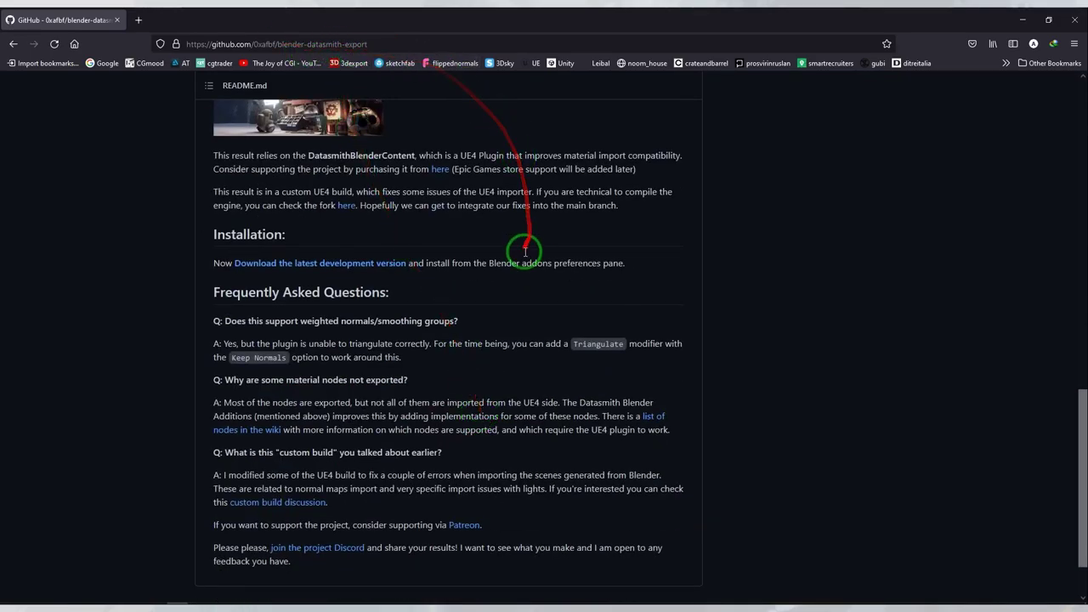
{"action": "scroll", "coordinate": [525, 252], "scroll_direction": "down", "scroll_amount": 2}
- Export the Blender apartment scene in Datasmith (.udatasmith) format
{"action": "left_click", "coordinate": [157, 606]}
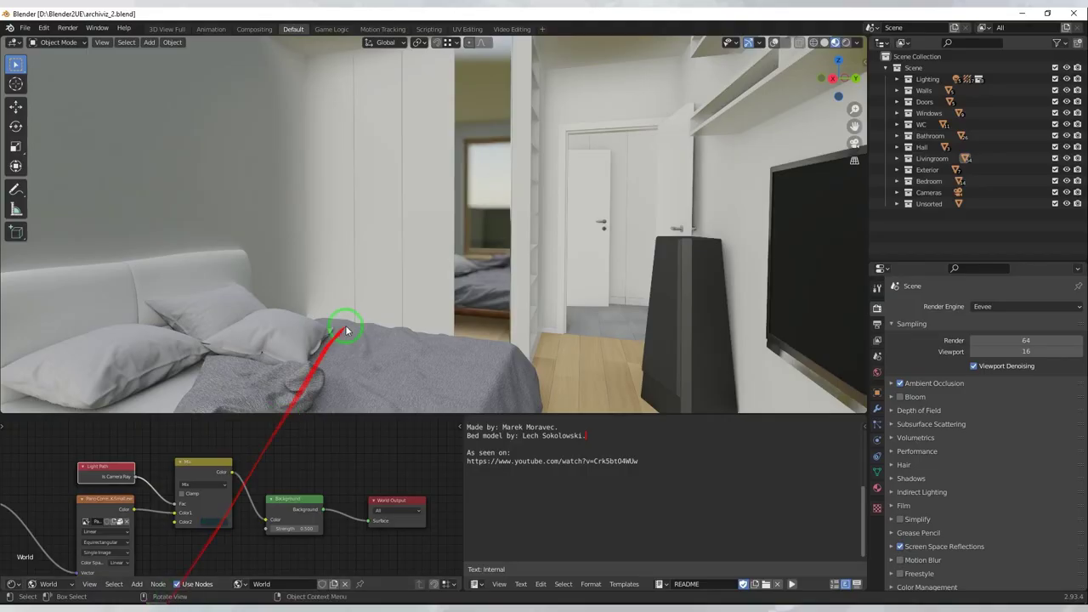
{"action": "mouse_move", "coordinate": [396, 290]}
{"action": "middle_mouse_down"}
{"action": "mouse_move", "coordinate": [433, 267]}
{"action": "mouse_move", "coordinate": [559, 308]}
{"action": "mouse_move", "coordinate": [418, 338]}
{"action": "mouse_move", "coordinate": [369, 337]}
{"action": "mouse_move", "coordinate": [413, 311]}
{"action": "mouse_move", "coordinate": [391, 382]}
{"action": "mouse_move", "coordinate": [437, 363]}
{"action": "mouse_move", "coordinate": [432, 335]}
{"action": "middle_mouse_up"}
{"action": "left_click", "coordinate": [41, 29]}
{"action": "left_click", "coordinate": [26, 31]}
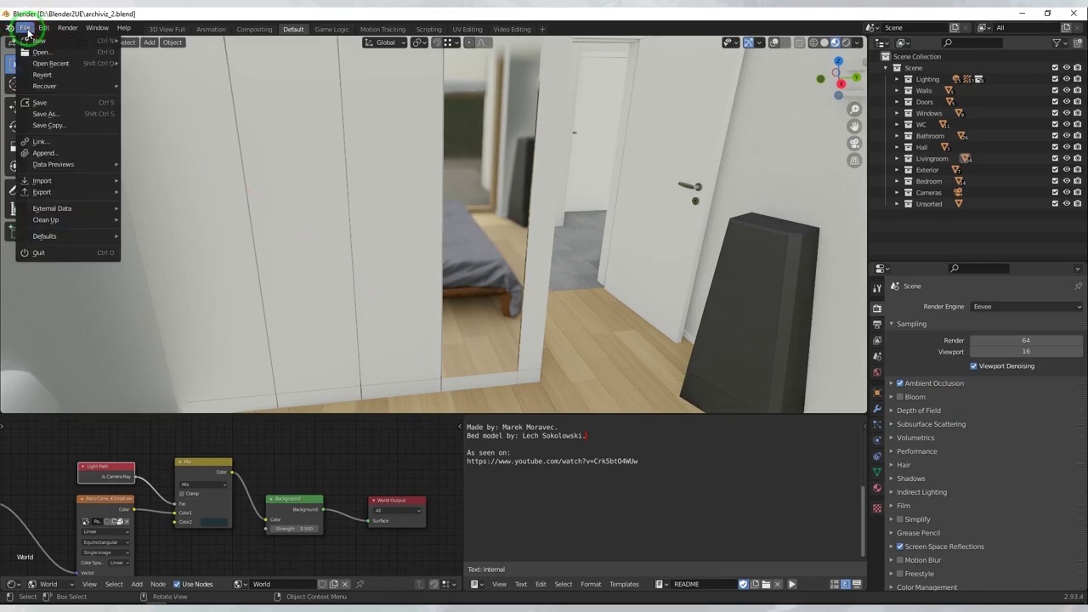
{"action": "mouse_move", "coordinate": [90, 192]}
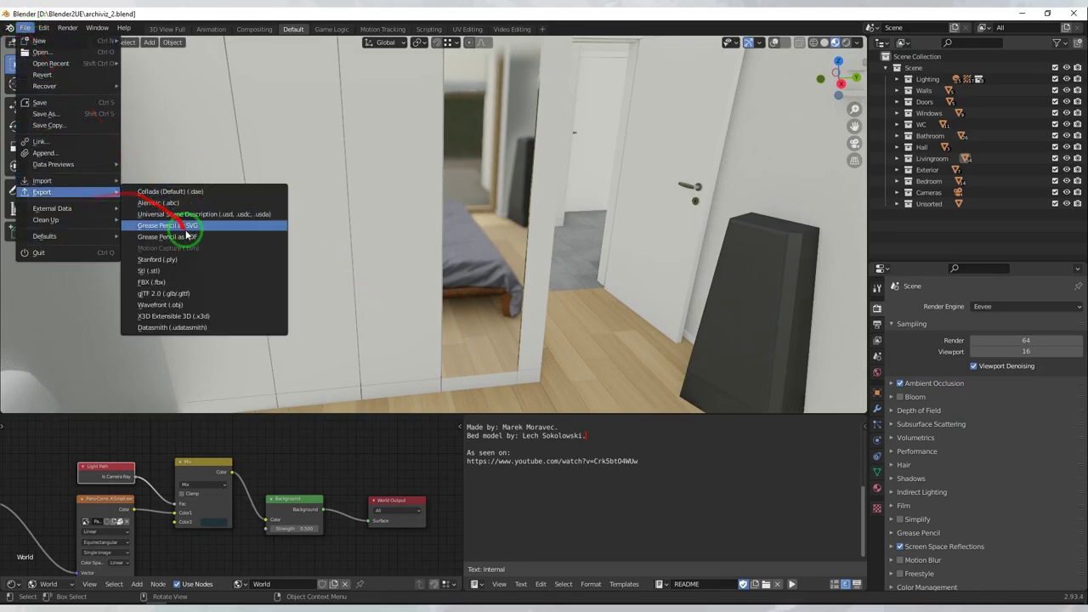
{"action": "left_click", "coordinate": [141, 328]}
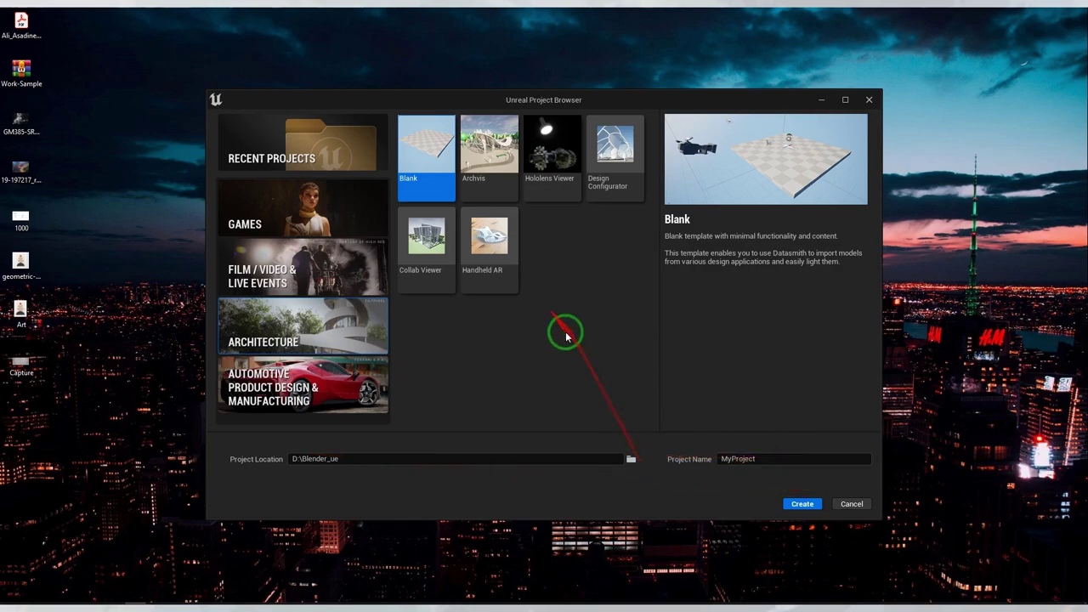
- Create the Architecture Blank project, delete its default Floor actor, and check the export folder
{"action": "left_click", "coordinate": [799, 503]}
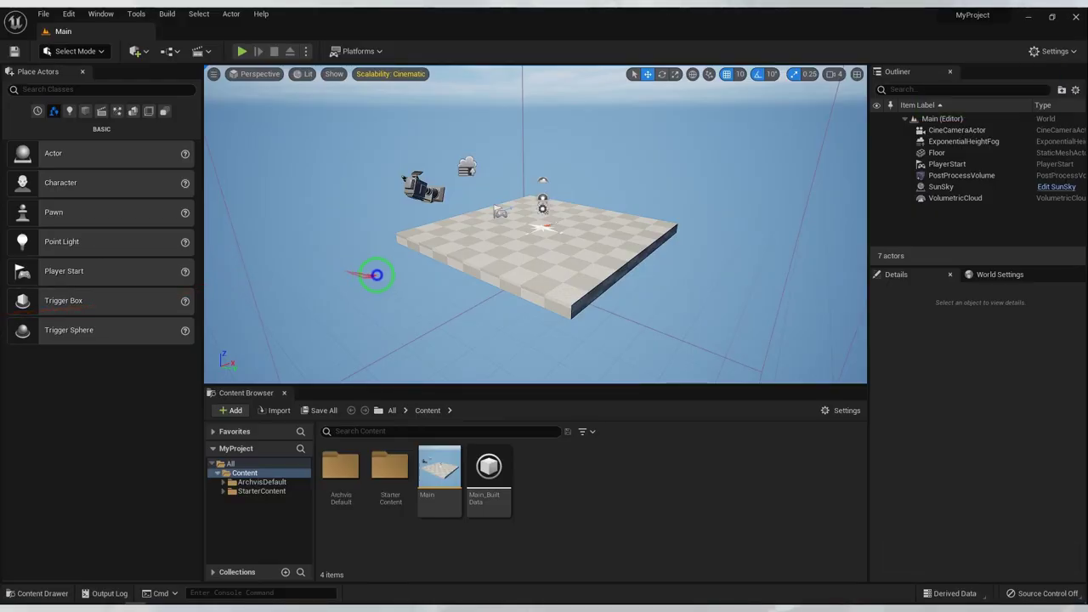
{"action": "left_click", "coordinate": [380, 285]}
{"action": "key", "text": "Delete"}
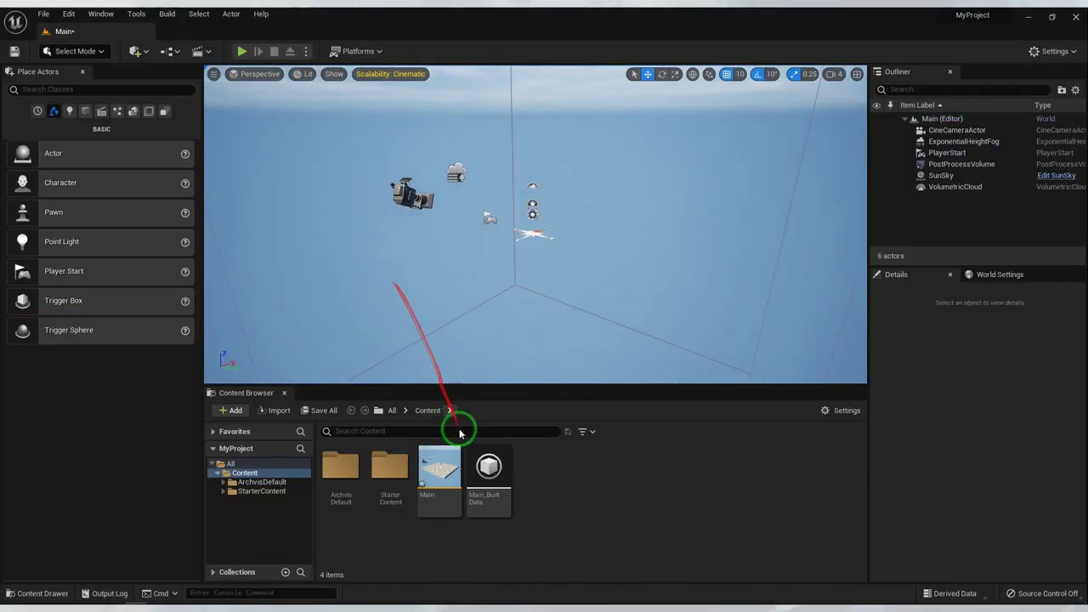
{"action": "right_click_drag", "start_coordinate": [548, 295], "coordinate": [549, 272]}
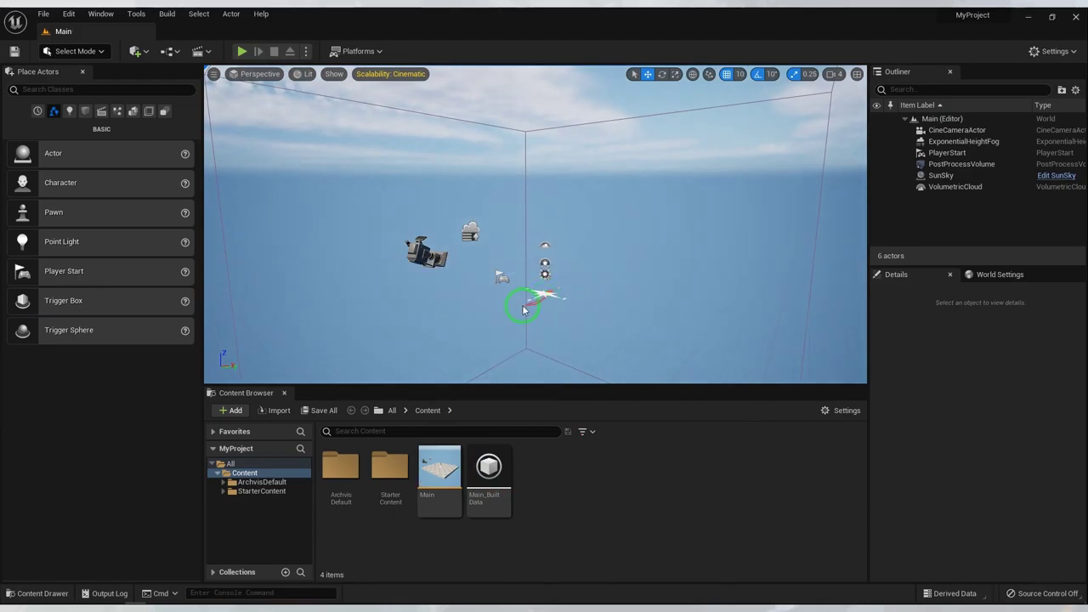
{"action": "key", "text": "alt+Tab"}
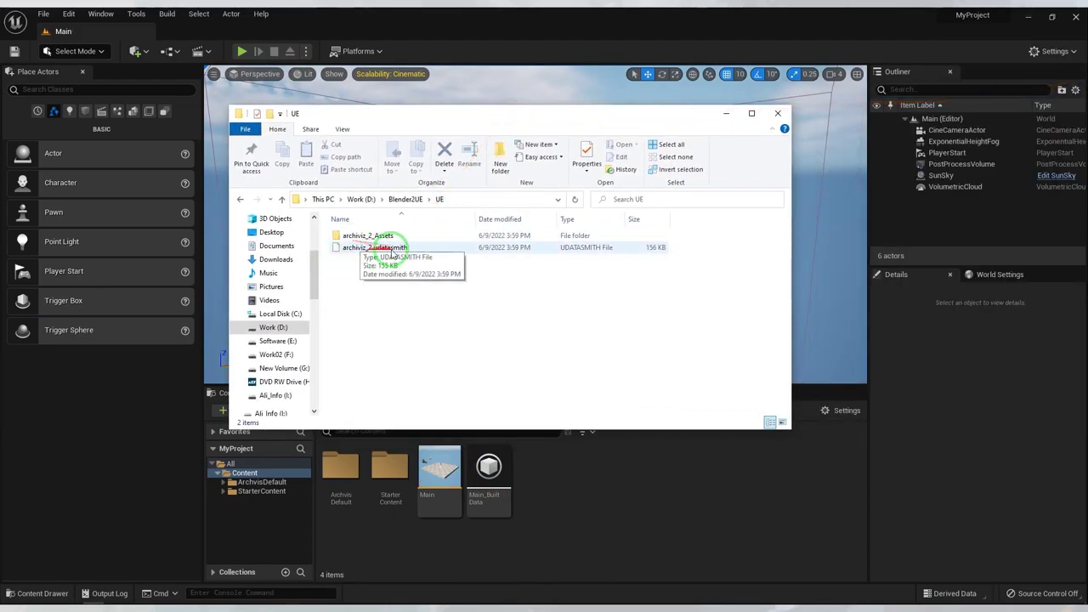
{"action": "left_click_drag", "start_coordinate": [485, 117], "coordinate": [1087, 187]}
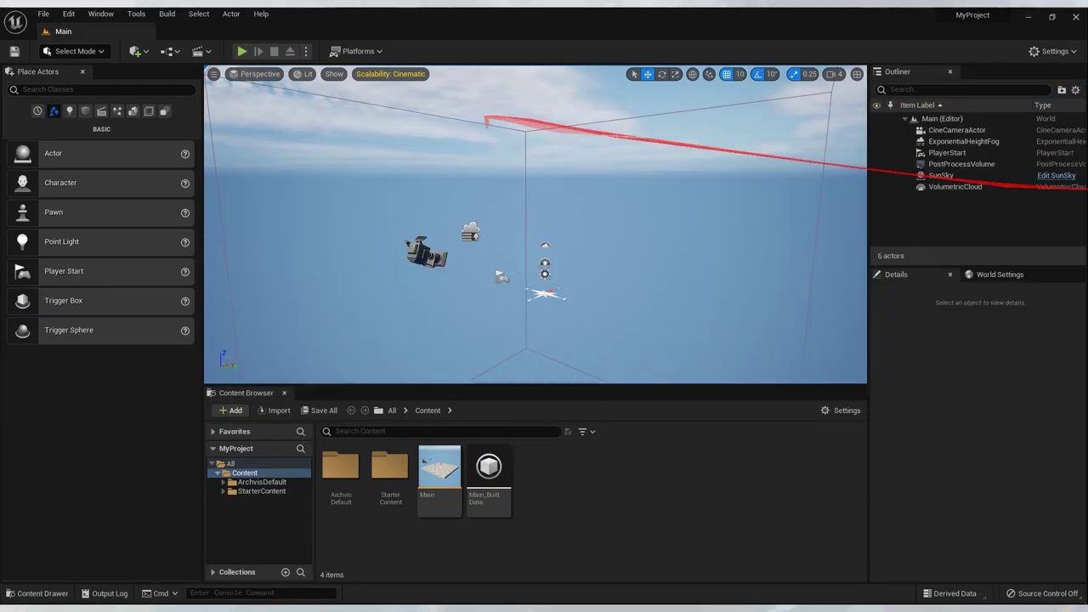
- Start a Datasmith file import and choose archiviz_2.udatasmith
{"action": "left_click", "coordinate": [143, 52]}
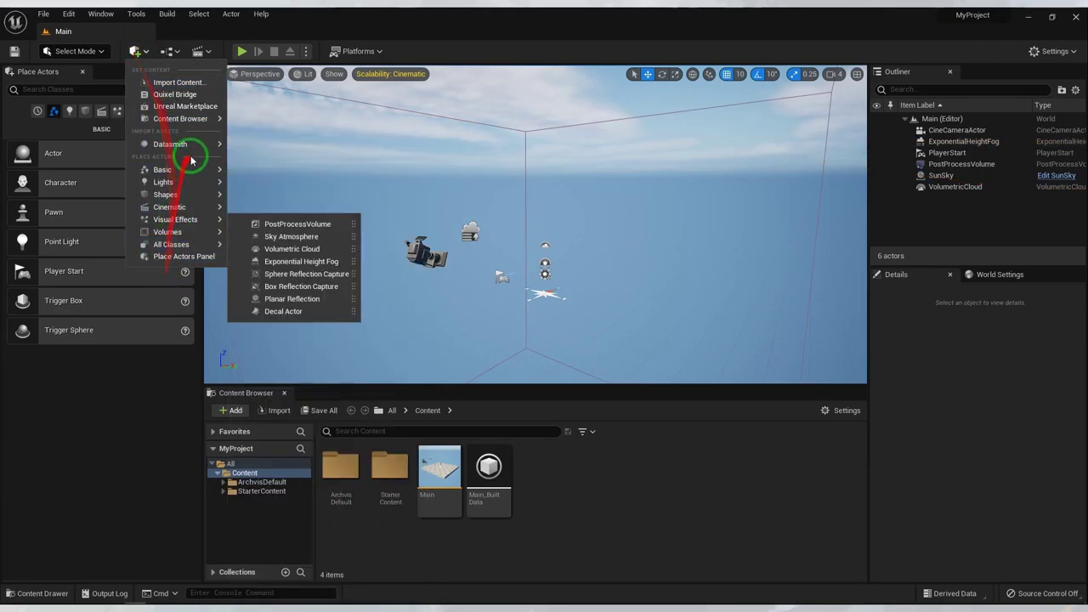
{"action": "mouse_move", "coordinate": [195, 150]}
{"action": "left_click", "coordinate": [284, 162]}
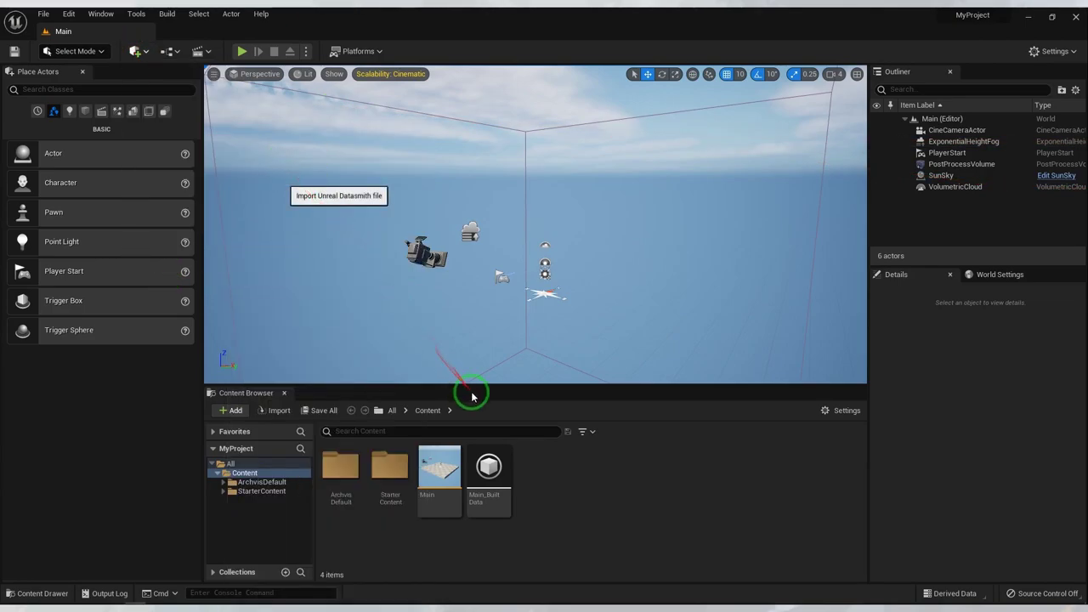
{"action": "left_click", "coordinate": [447, 295]}
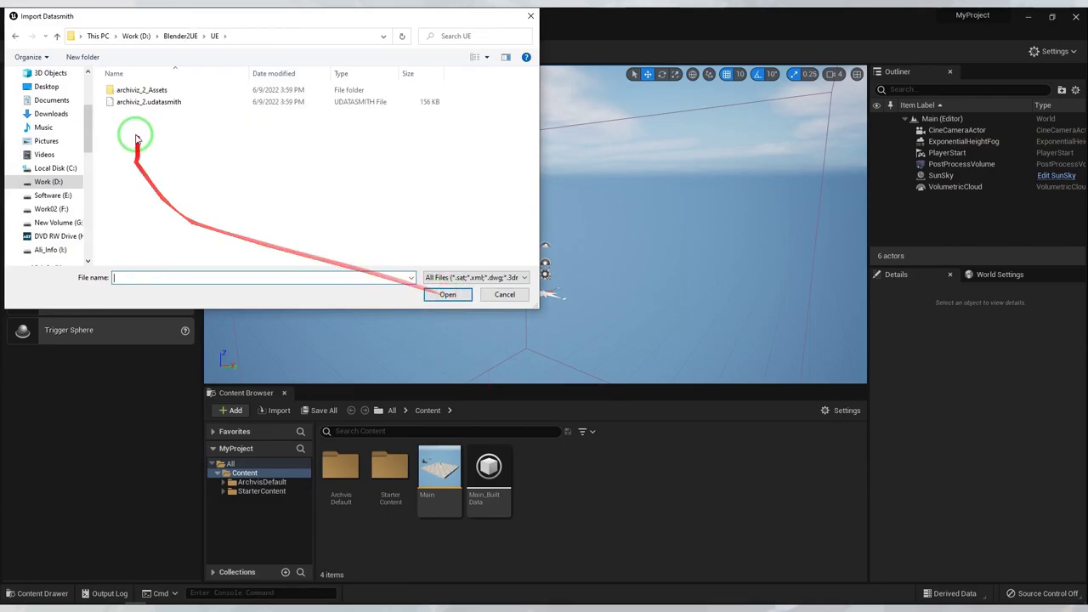
{"action": "double_click", "coordinate": [150, 109]}
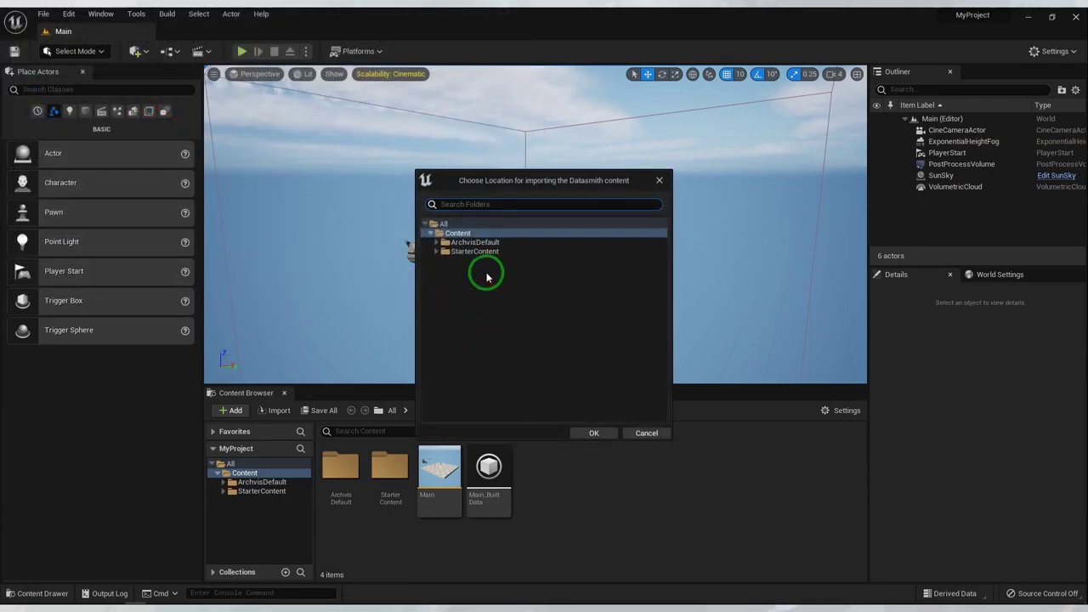
- Create a Scene_Base folder under Content as the import destination
{"action": "right_click", "coordinate": [487, 277]}
{"action": "left_click", "coordinate": [510, 289]}
{"action": "type", "text": "Scene_Bas"}
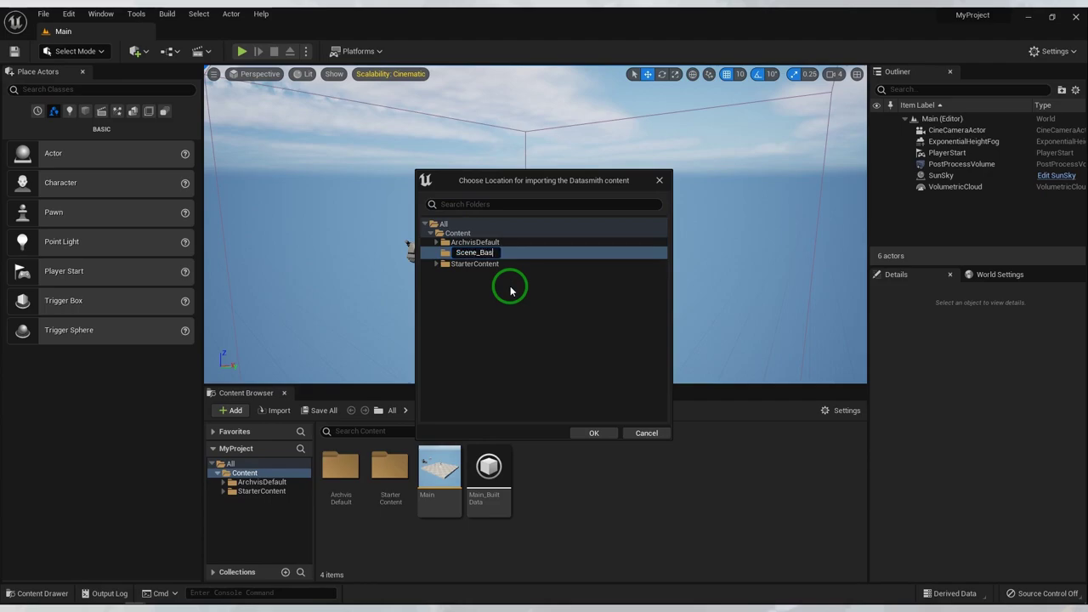
{"action": "type", "text": "e"}
{"action": "key", "text": "Return"}
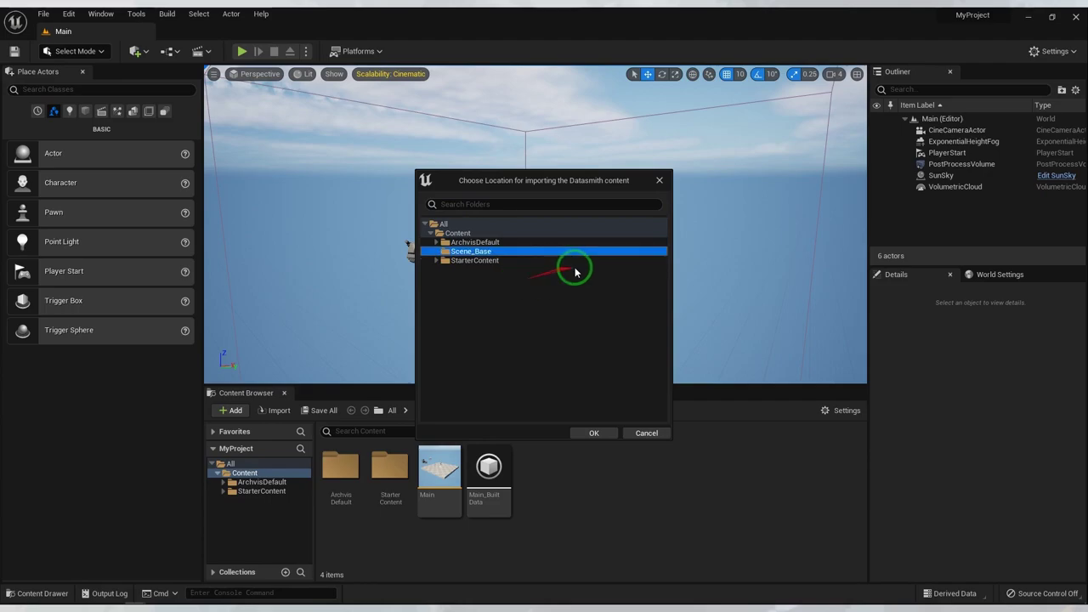
{"action": "left_click", "coordinate": [594, 433]}
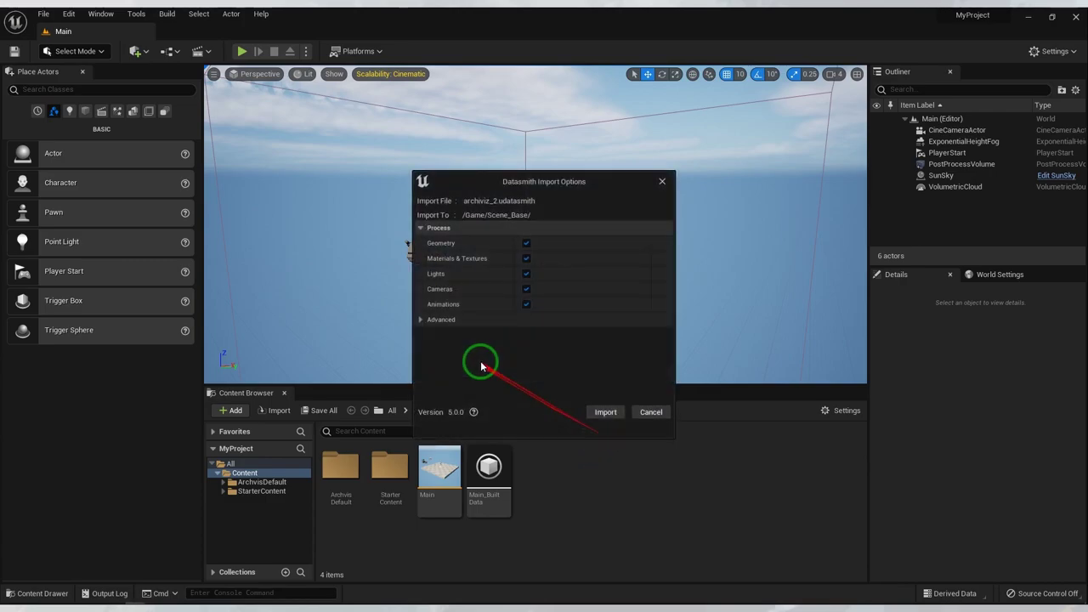
- Turn off Generate Lightmap UVs in the advanced settings and import the apartment
{"action": "left_click", "coordinate": [420, 319]}
{"action": "left_click", "coordinate": [422, 335]}
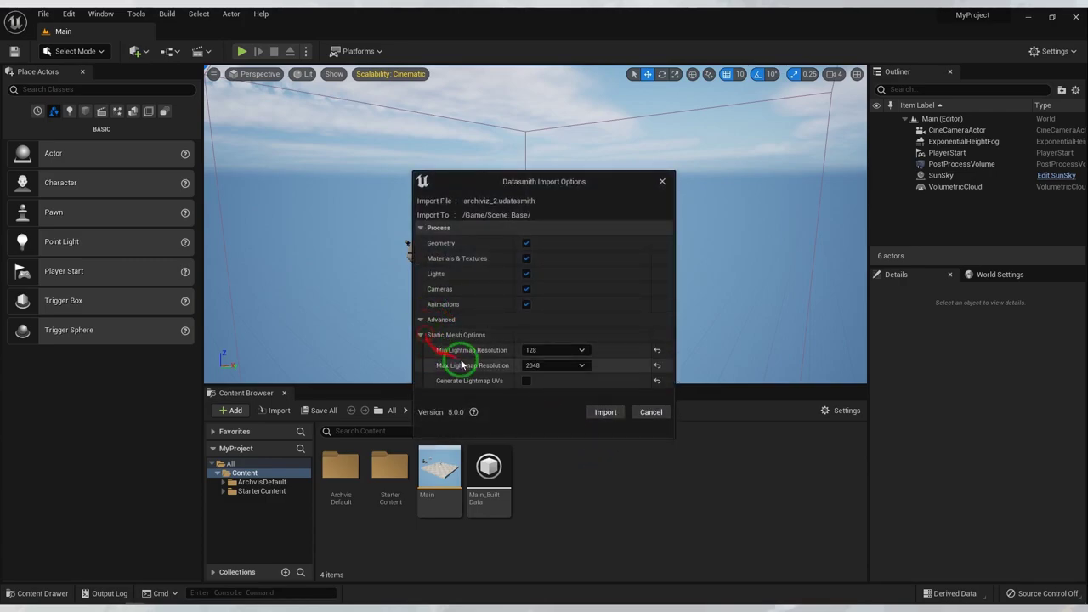
{"action": "left_click", "coordinate": [526, 381]}
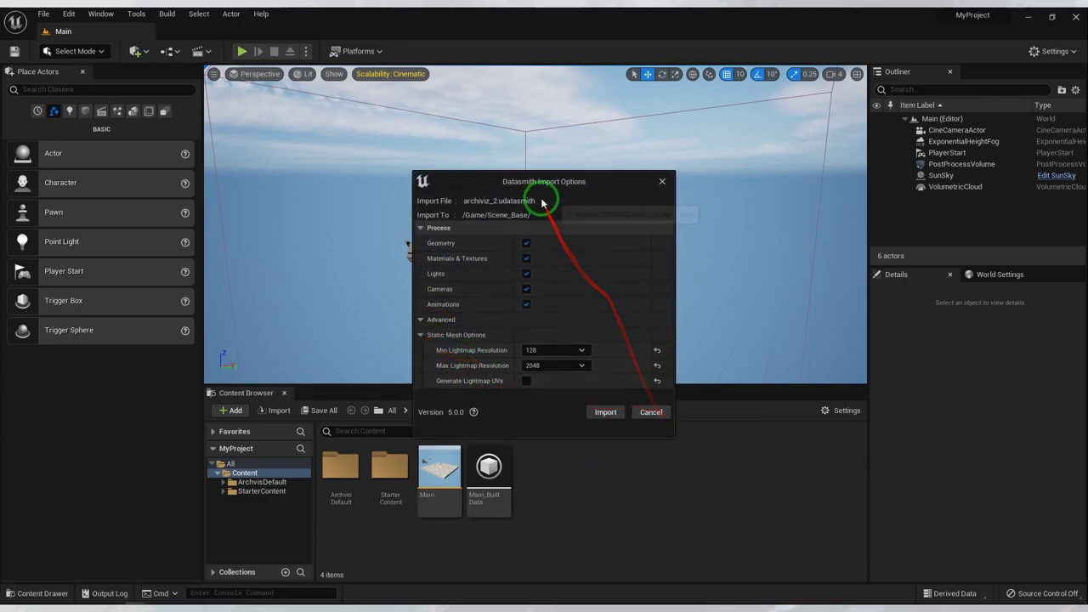
{"action": "left_click", "coordinate": [613, 416]}
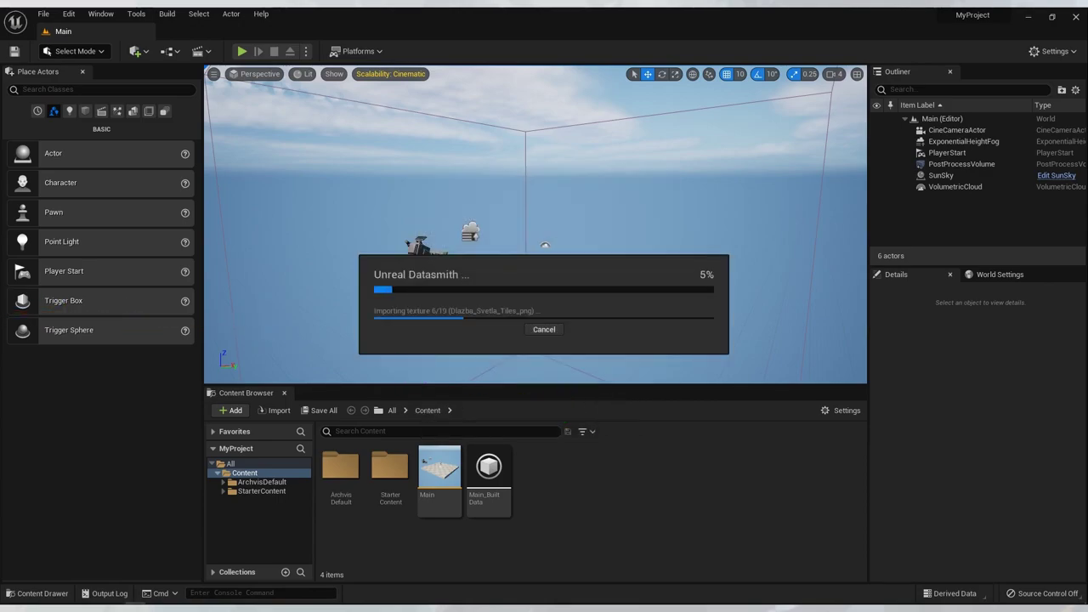
{"action": "mouse_move", "coordinate": [553, 277]}
{"action": "right_mouse_down"}
{"action": "mouse_move", "coordinate": [689, 303]}
{"action": "mouse_move", "coordinate": [901, 286]}
{"action": "right_mouse_up"}
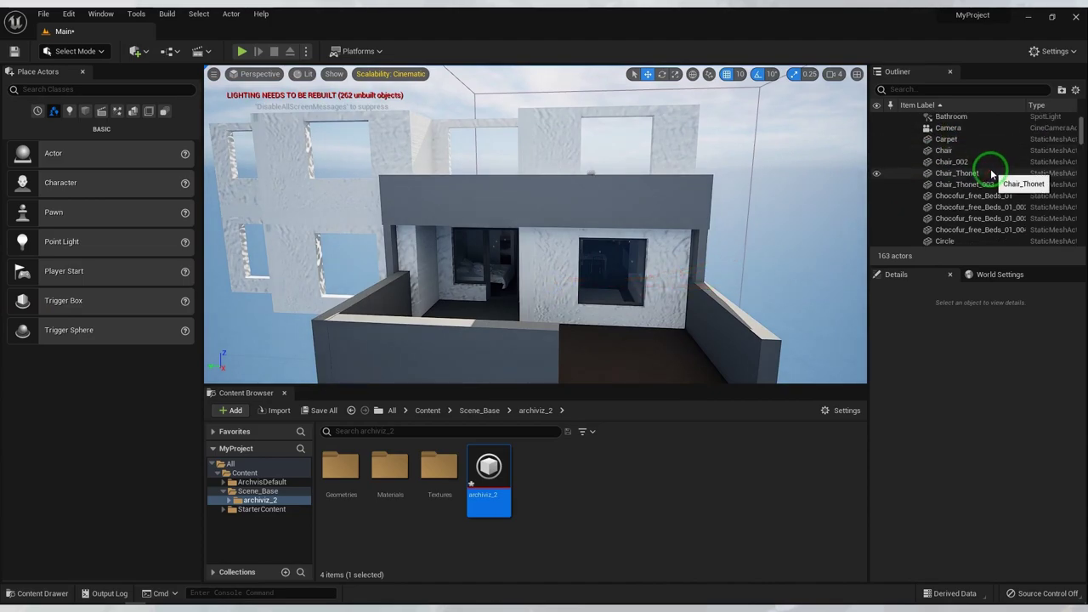
- Delete the imported Camera actor and the Bathroom light
{"action": "left_click", "coordinate": [948, 165]}
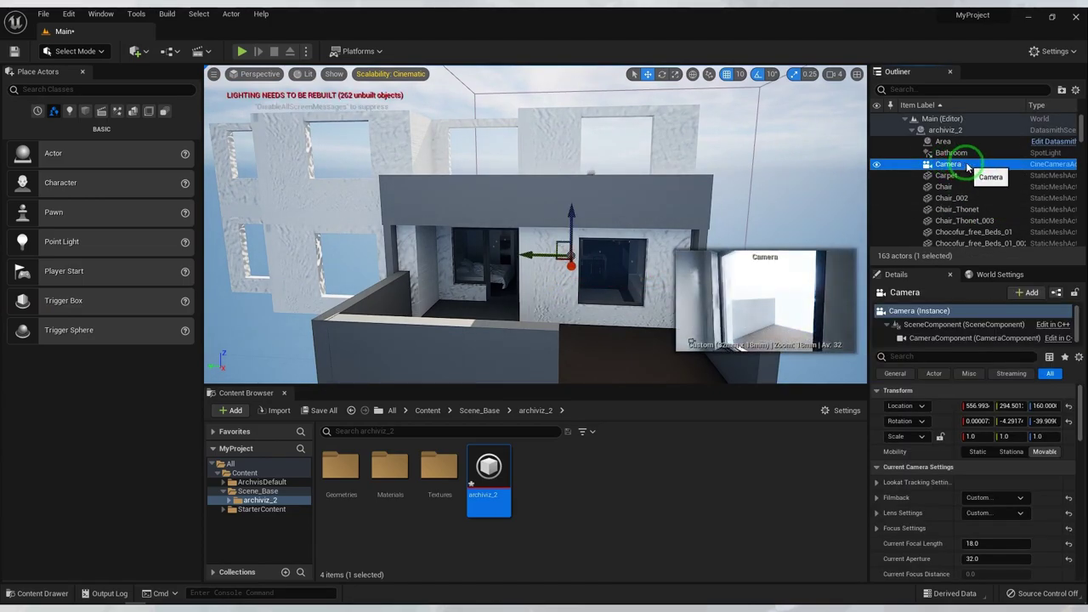
{"action": "key", "text": "Delete"}
{"action": "left_click", "coordinate": [586, 348]}
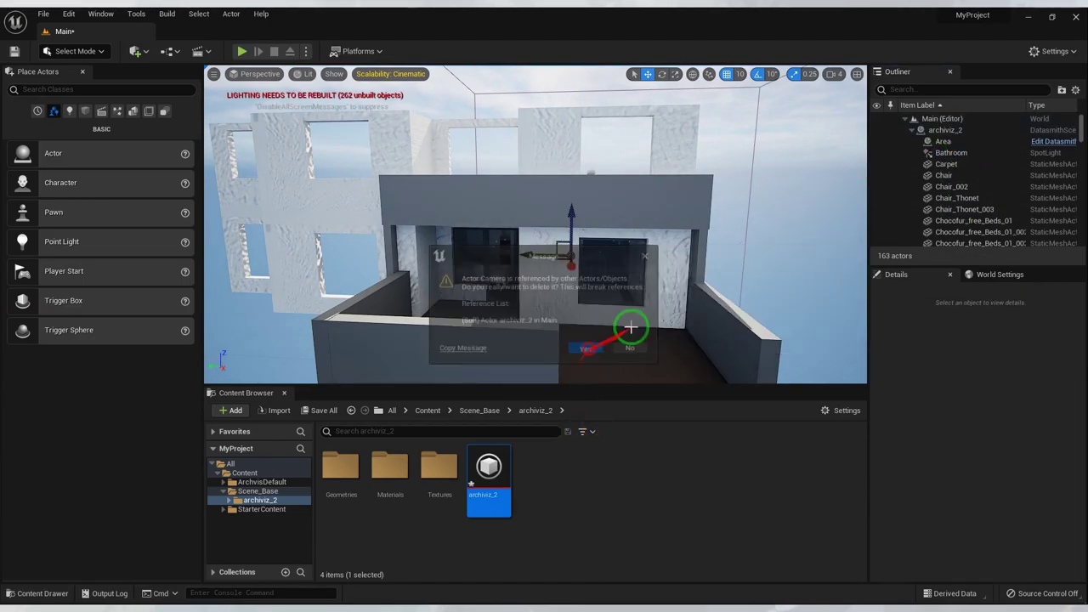
{"action": "left_click", "coordinate": [942, 141]}
{"action": "left_click", "coordinate": [945, 153]}
{"action": "key", "text": "Delete"}
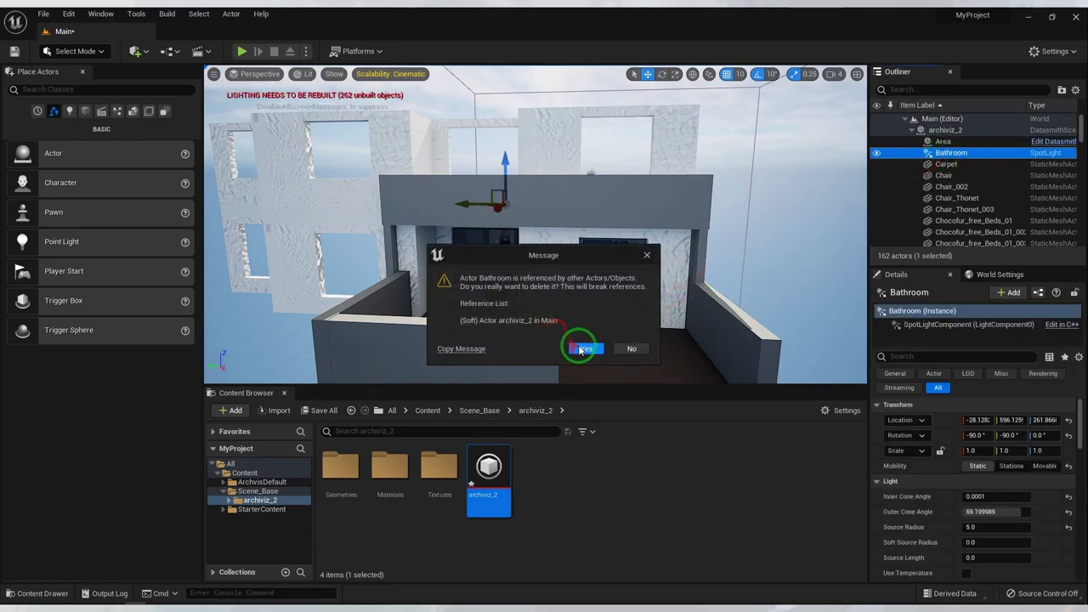
{"action": "left_click", "coordinate": [583, 347]}
- Sort the Outliner by type and delete the light actors from IND_Koupelna through Area
{"action": "left_click", "coordinate": [960, 143]}
{"action": "scroll", "coordinate": [986, 155], "scroll_direction": "down", "scroll_amount": 3}
{"action": "scroll", "coordinate": [996, 163], "scroll_direction": "down", "scroll_amount": 3}
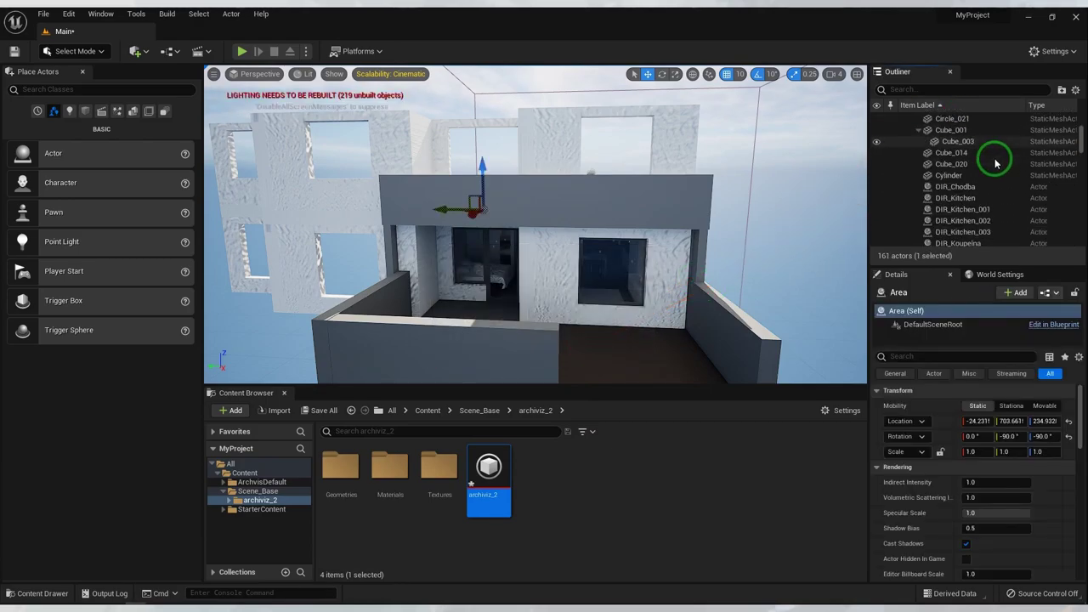
{"action": "left_click", "coordinate": [1040, 105]}
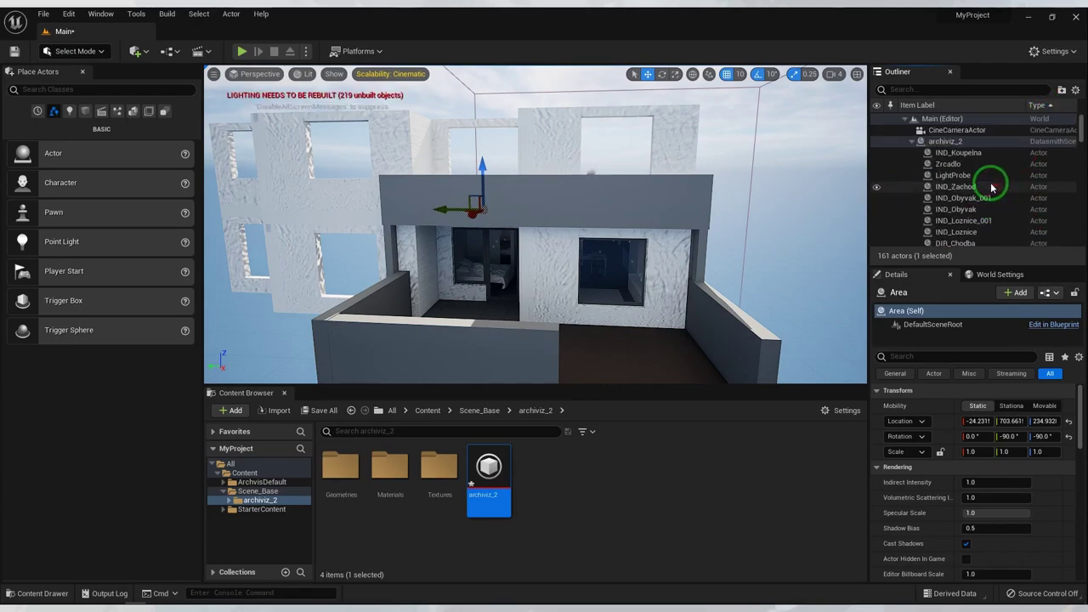
{"action": "left_click", "coordinate": [968, 154]}
{"action": "scroll", "coordinate": [971, 195], "scroll_direction": "down", "scroll_amount": 2}
{"action": "scroll", "coordinate": [967, 218], "scroll_direction": "down", "scroll_amount": 2}
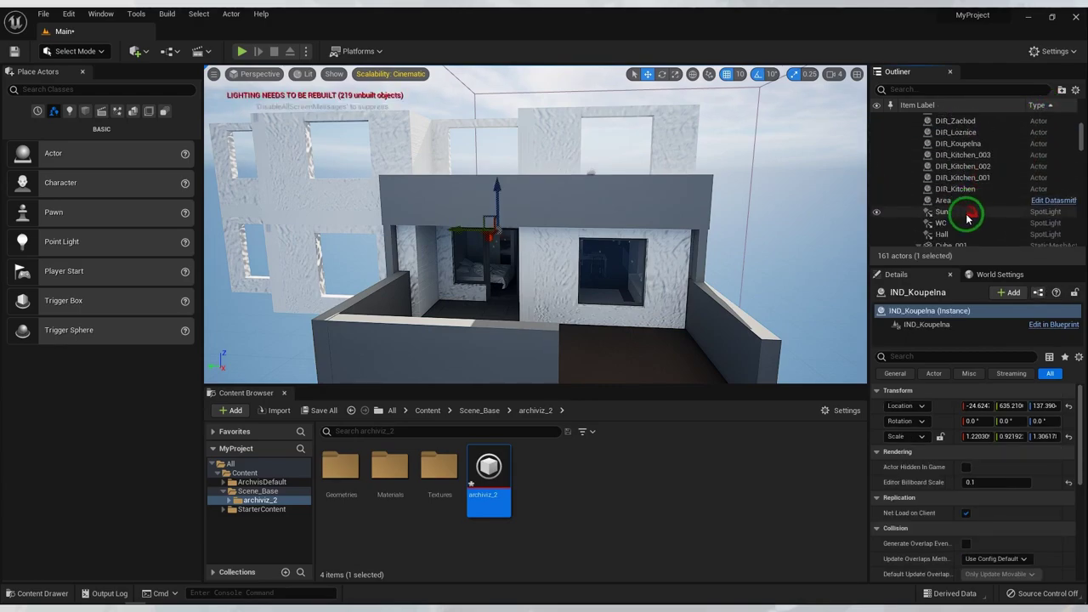
{"action": "left_click", "coordinate": [952, 204], "text": "shift"}
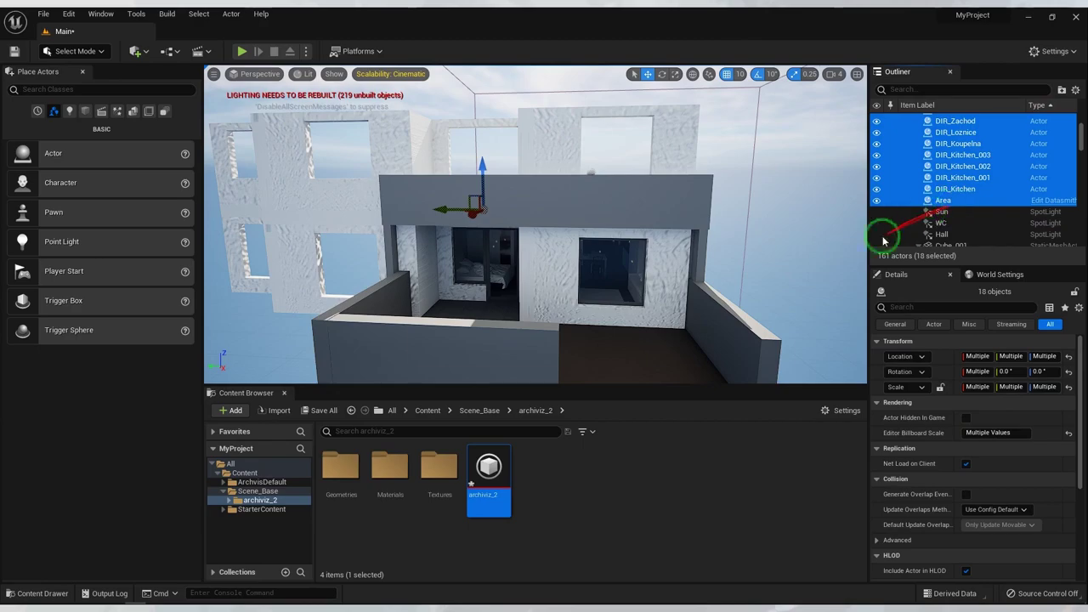
{"action": "key", "text": "Delete"}
{"action": "left_click", "coordinate": [598, 349]}
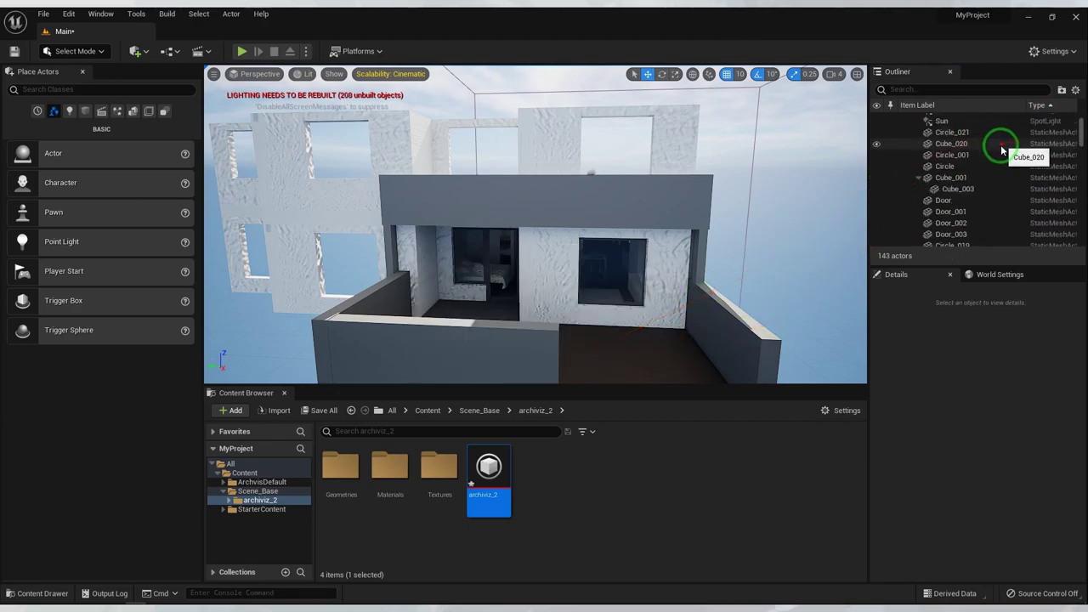
- Delete the WC, Hall and Sun spotlights
{"action": "scroll", "coordinate": [1007, 148], "scroll_direction": "up", "scroll_amount": 3}
{"action": "left_click", "coordinate": [948, 176]}
{"action": "left_click", "coordinate": [950, 154], "text": "shift"}
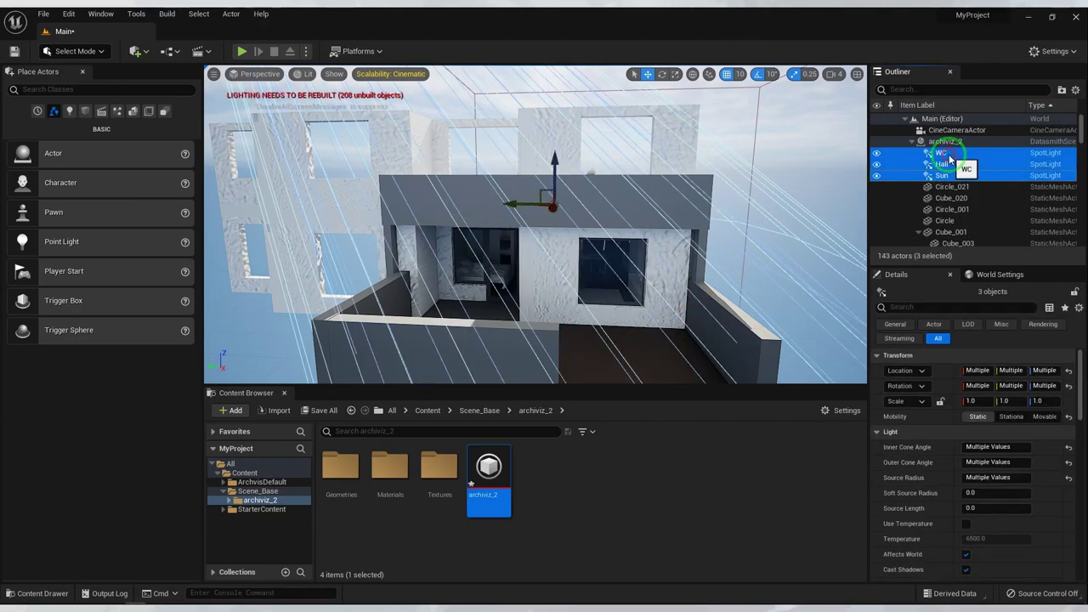
{"action": "key", "text": "Delete"}
{"action": "left_click", "coordinate": [602, 348]}
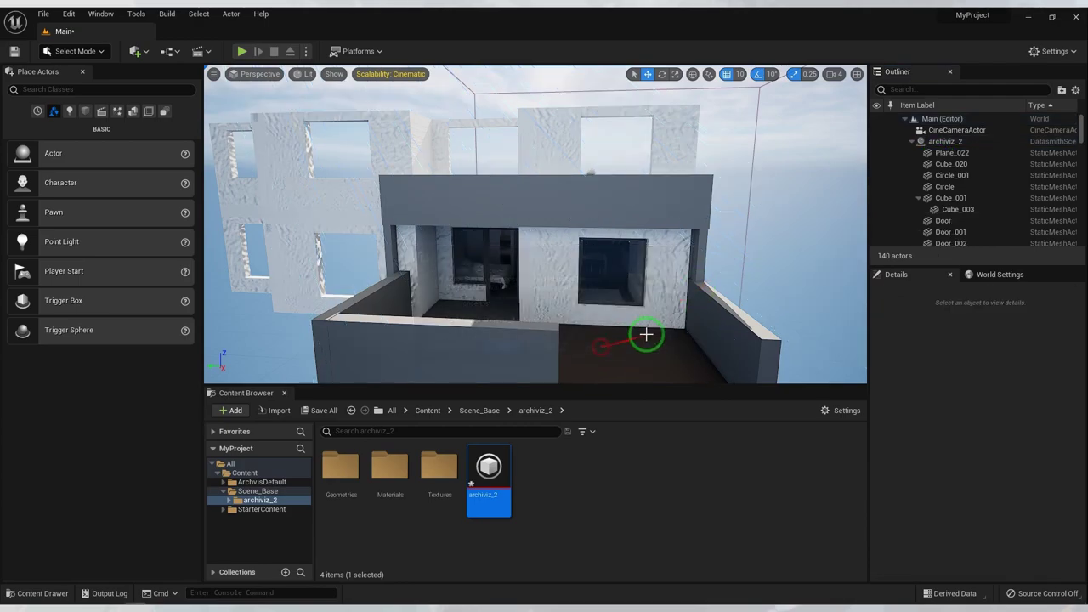
- Collapse the archviz_2 actor hierarchy in the Outliner
{"action": "scroll", "coordinate": [960, 157], "scroll_direction": "down", "scroll_amount": 2}
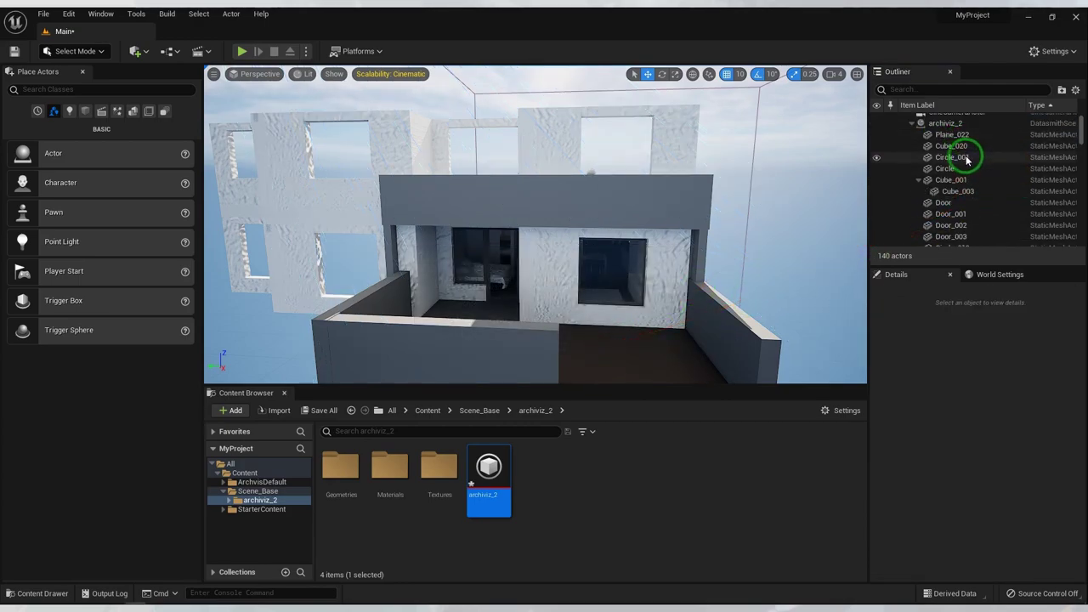
{"action": "scroll", "coordinate": [959, 157], "scroll_direction": "down", "scroll_amount": 1}
{"action": "scroll", "coordinate": [915, 153], "scroll_direction": "down", "scroll_amount": 2}
{"action": "scroll", "coordinate": [926, 141], "scroll_direction": "up", "scroll_amount": 3}
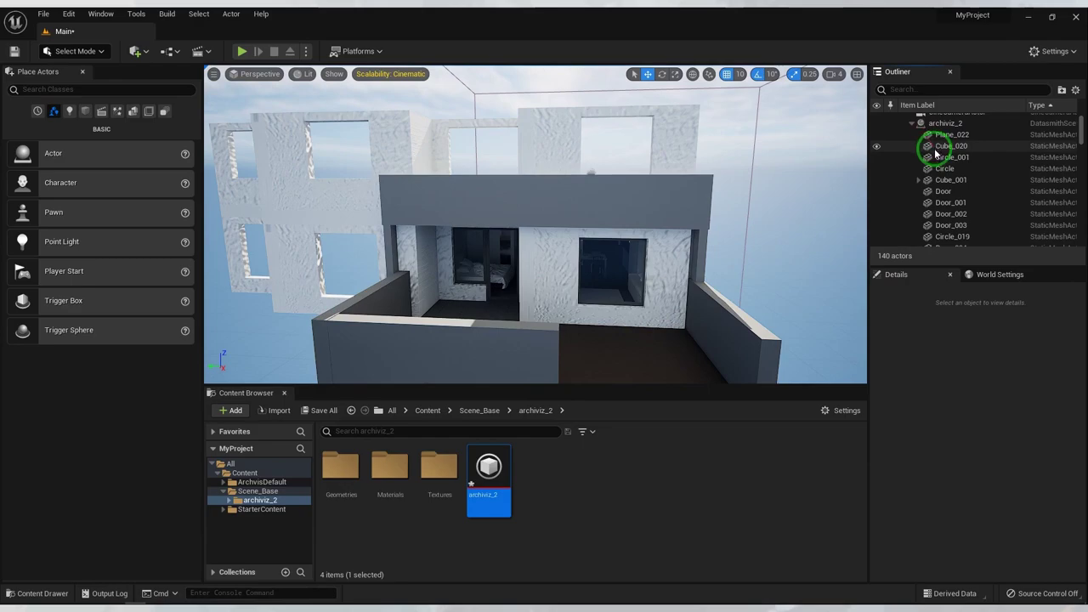
{"action": "left_click", "coordinate": [918, 122]}
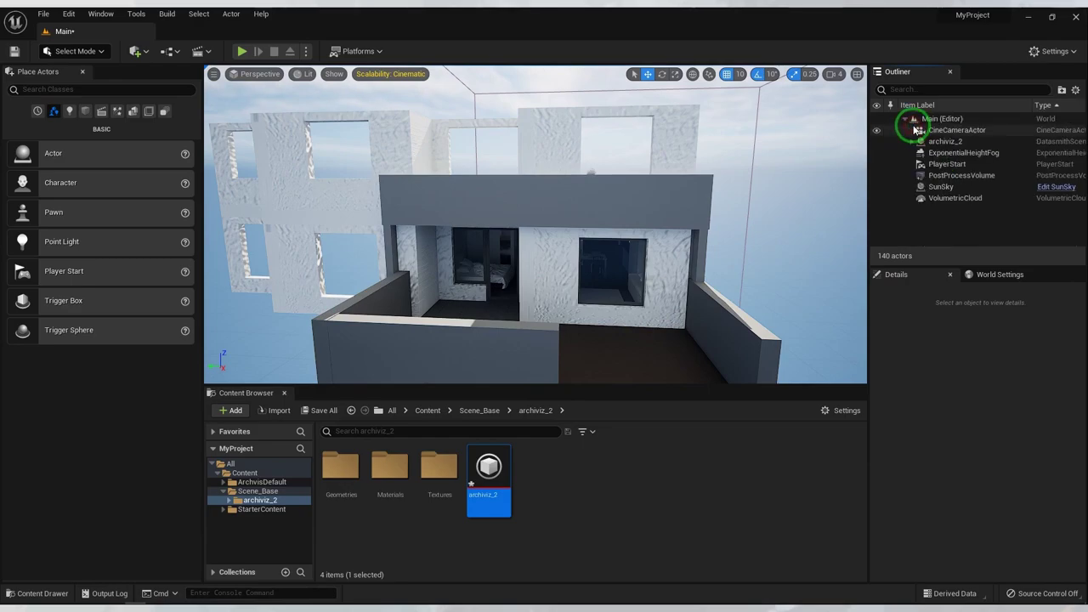
- Delete VolumetricCloud, SunSky, PlayerStart and ExponentialHeightFog one by one from the Outliner
{"action": "left_click", "coordinate": [951, 198]}
{"action": "key", "text": "Delete"}
{"action": "left_click", "coordinate": [945, 186]}
{"action": "key", "text": "Delete"}
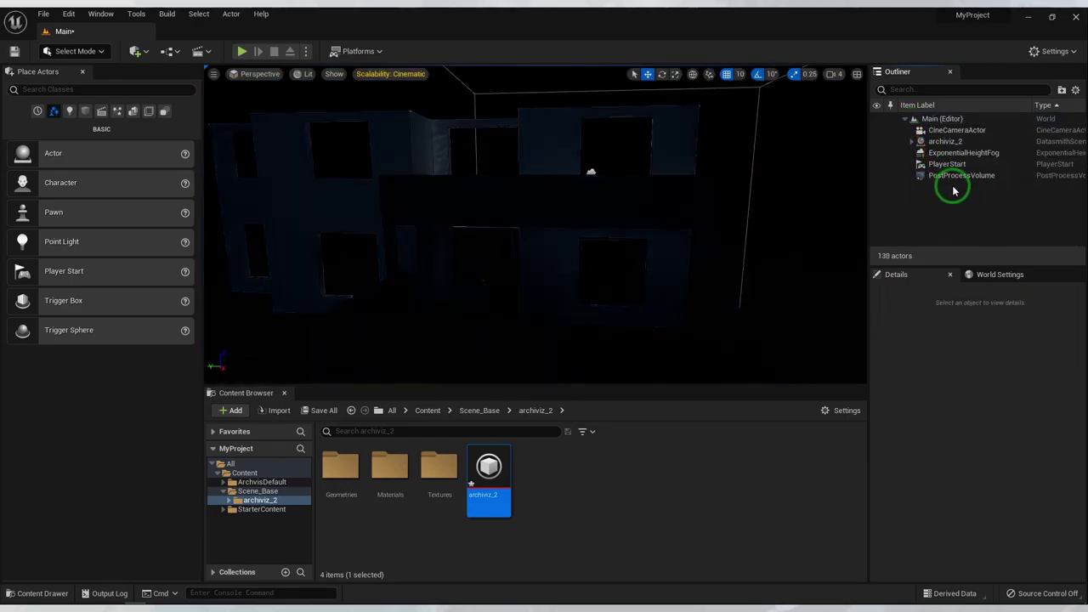
{"action": "left_click", "coordinate": [953, 177]}
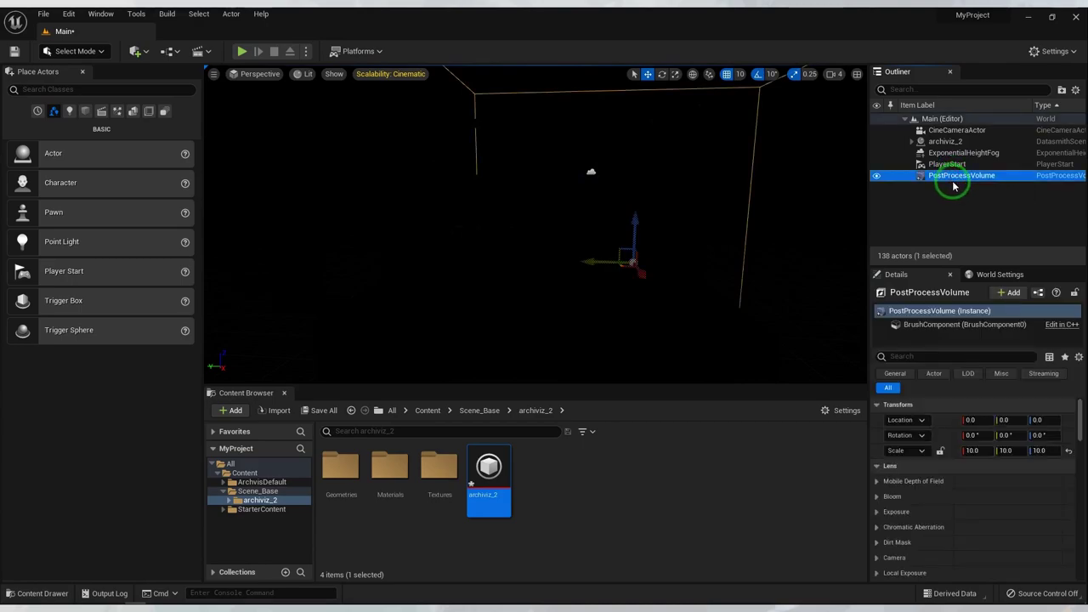
{"action": "left_click", "coordinate": [954, 166]}
{"action": "key", "text": "Delete"}
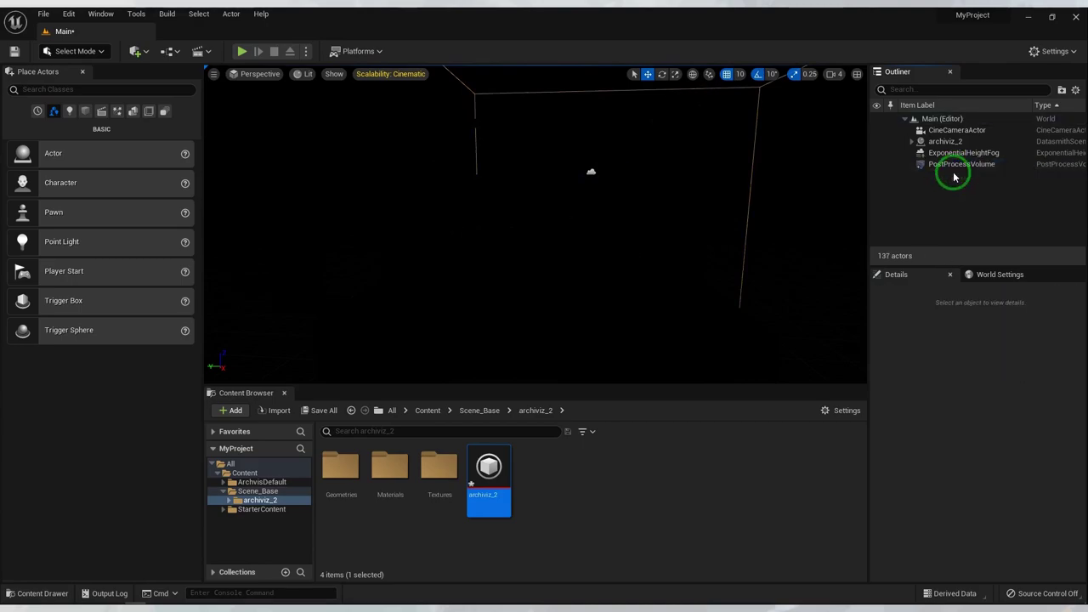
{"action": "left_click", "coordinate": [949, 153]}
{"action": "key", "text": "Delete"}
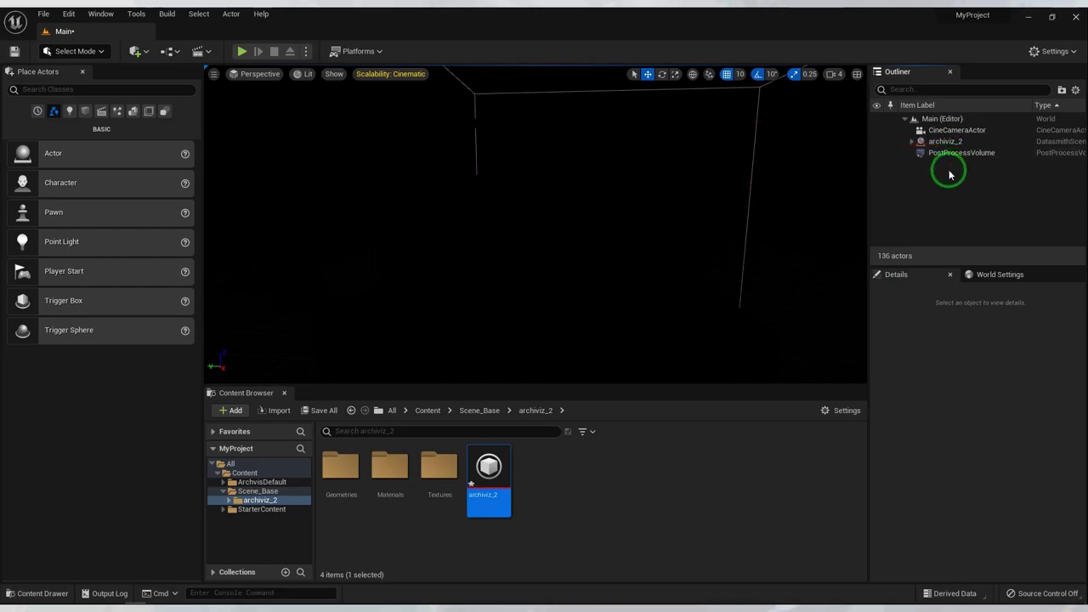
- Switch the viewport view mode to Unlit
{"action": "left_click", "coordinate": [260, 76]}
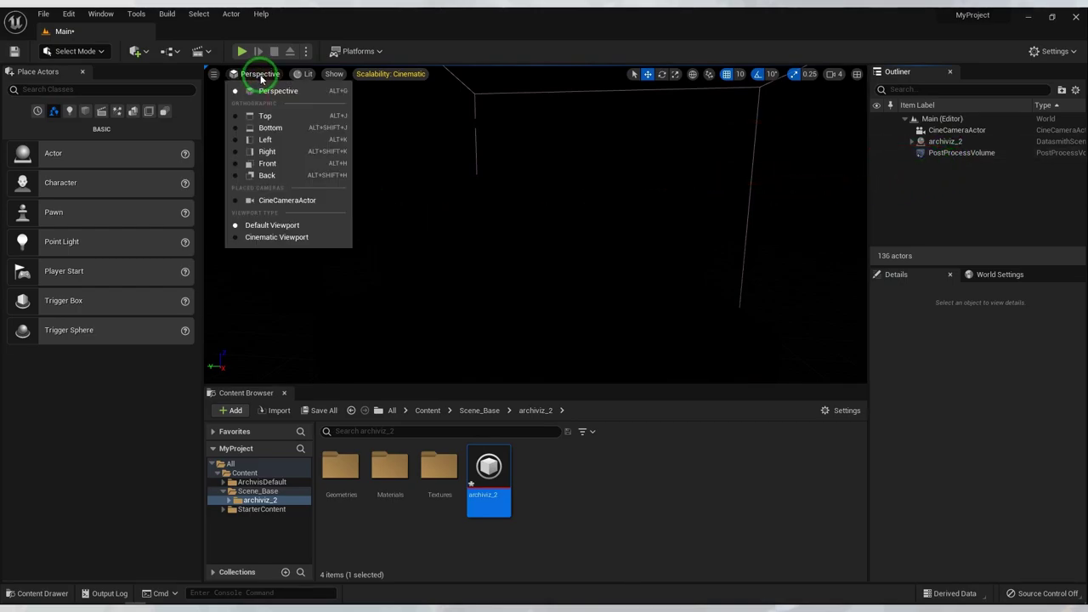
{"action": "left_click", "coordinate": [330, 74]}
{"action": "left_click", "coordinate": [308, 74]}
{"action": "left_click", "coordinate": [308, 104]}
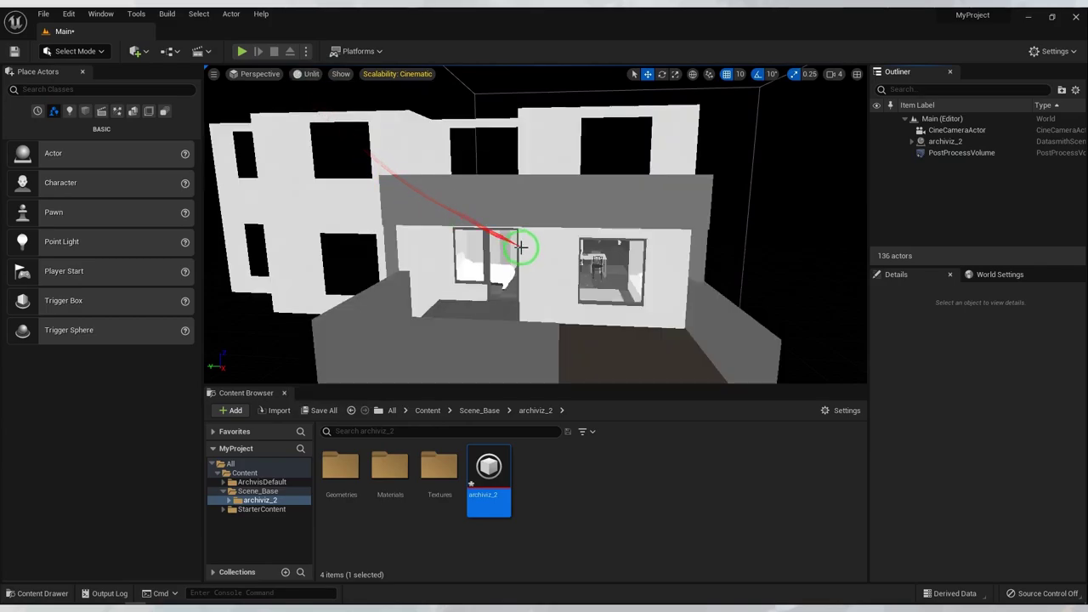
- Delete the Window_Glass_001 pane
{"action": "scroll", "coordinate": [520, 247], "scroll_direction": "up", "scroll_amount": 3}
{"action": "scroll", "coordinate": [532, 259], "scroll_direction": "up", "scroll_amount": 3}
{"action": "scroll", "coordinate": [540, 270], "scroll_direction": "up", "scroll_amount": 3}
{"action": "scroll", "coordinate": [550, 283], "scroll_direction": "up", "scroll_amount": 3}
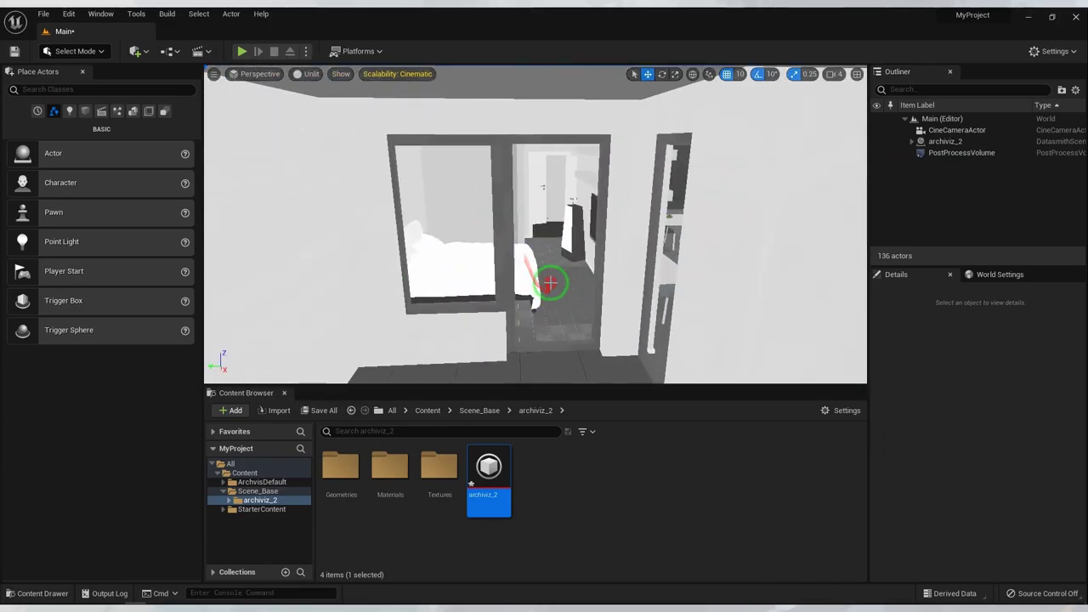
{"action": "left_click", "coordinate": [526, 293]}
{"action": "key", "text": "Delete"}
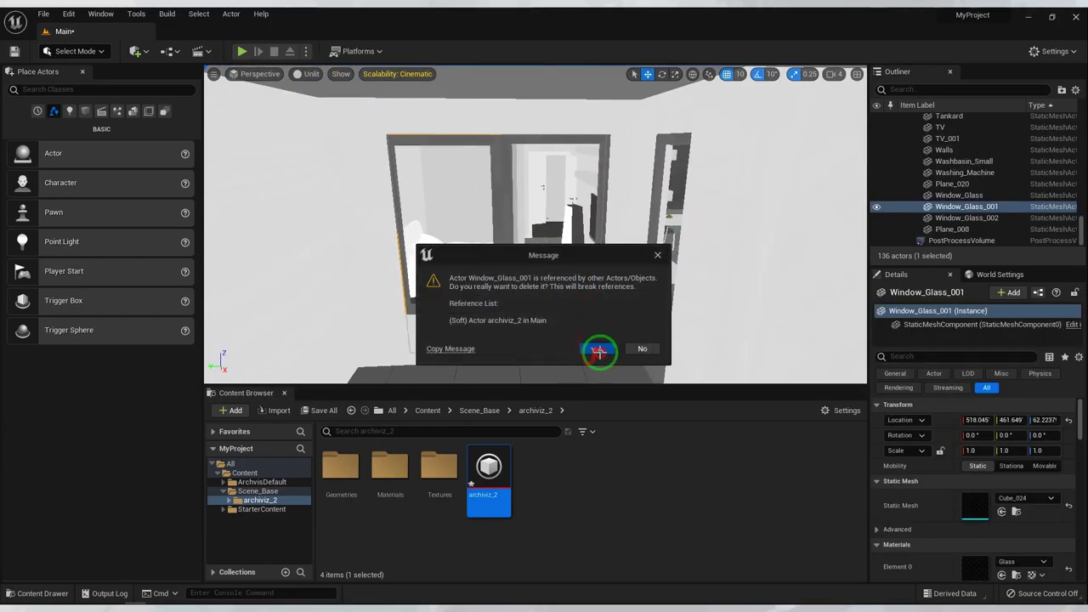
{"action": "left_click", "coordinate": [579, 343]}
- Delete FloorBoard_001, undoing an accidental move first
{"action": "scroll", "coordinate": [580, 337], "scroll_direction": "up", "scroll_amount": 2}
{"action": "scroll", "coordinate": [579, 336], "scroll_direction": "up", "scroll_amount": 3}
{"action": "scroll", "coordinate": [575, 351], "scroll_direction": "up", "scroll_amount": 3}
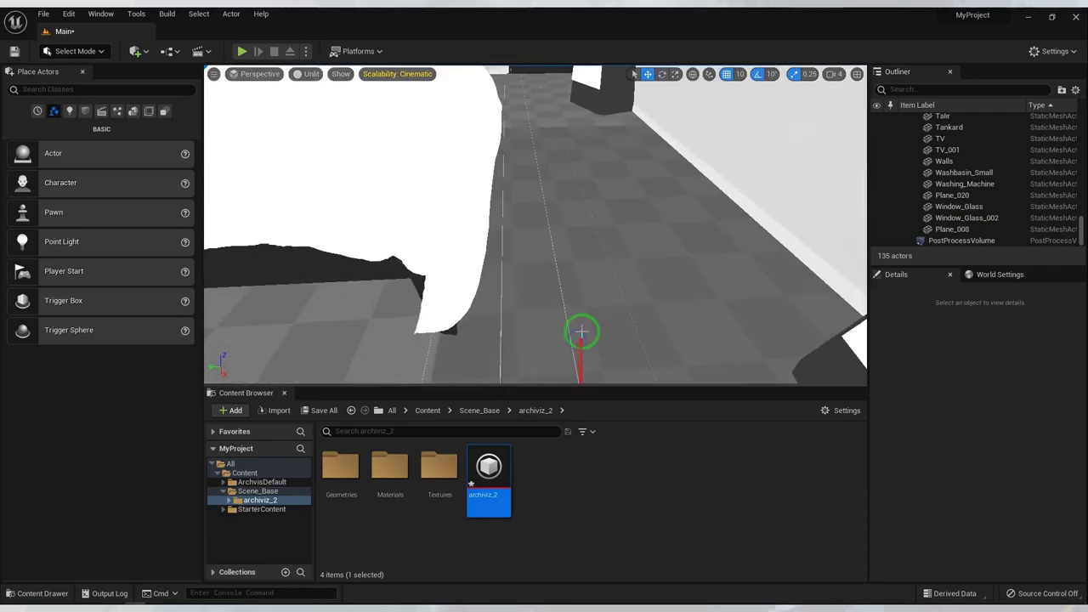
{"action": "left_click", "coordinate": [544, 245]}
{"action": "scroll", "coordinate": [547, 226], "scroll_direction": "down", "scroll_amount": 3}
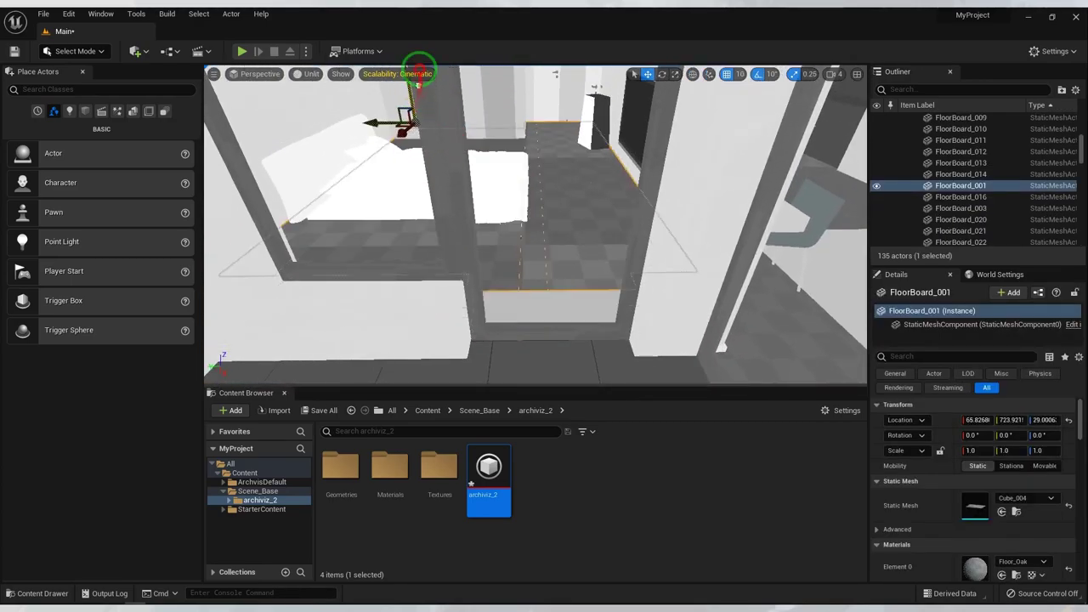
{"action": "key", "text": "ctrl+z"}
{"action": "key", "text": "Delete"}
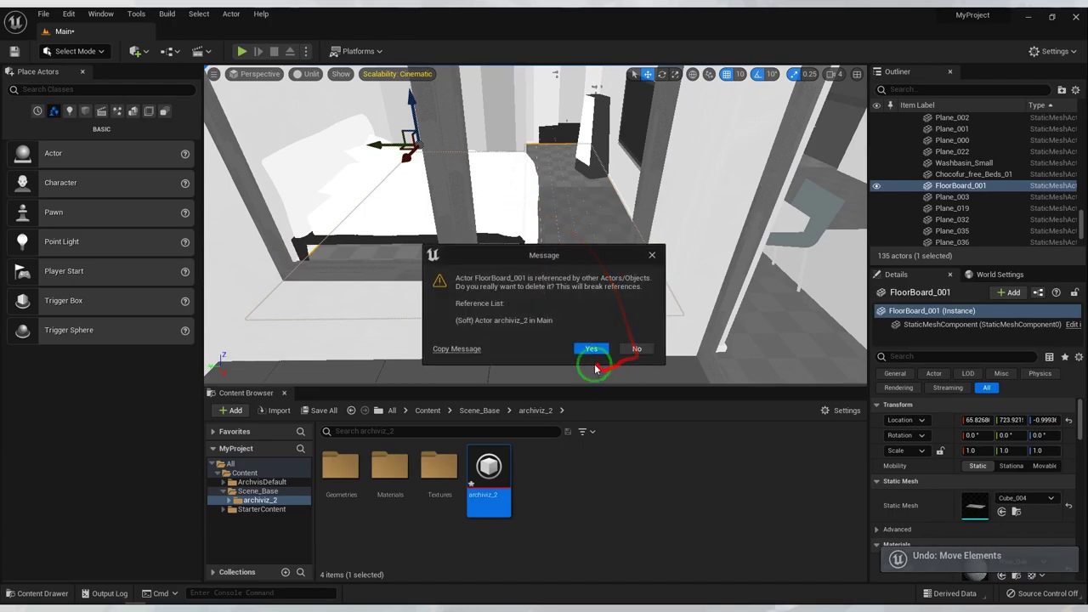
{"action": "left_click", "coordinate": [589, 346]}
- Delete the Floor_Hidden floor mesh
{"action": "scroll", "coordinate": [548, 247], "scroll_direction": "up", "scroll_amount": 2}
{"action": "scroll", "coordinate": [547, 246], "scroll_direction": "up", "scroll_amount": 3}
{"action": "scroll", "coordinate": [547, 247], "scroll_direction": "up", "scroll_amount": 2}
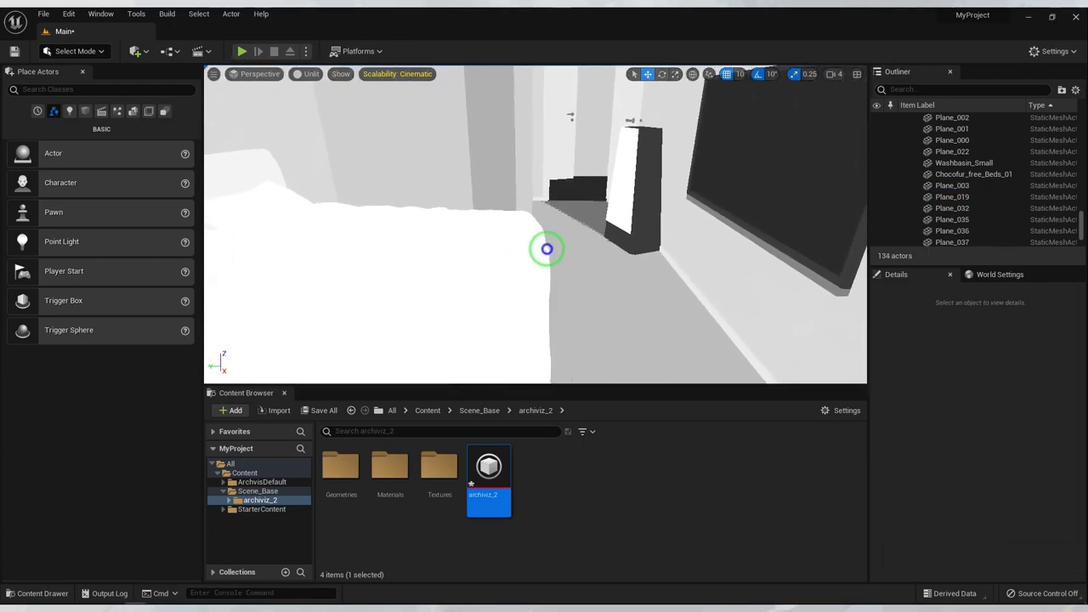
{"action": "left_click", "coordinate": [592, 276]}
{"action": "key", "text": "Delete"}
{"action": "left_click", "coordinate": [583, 340]}
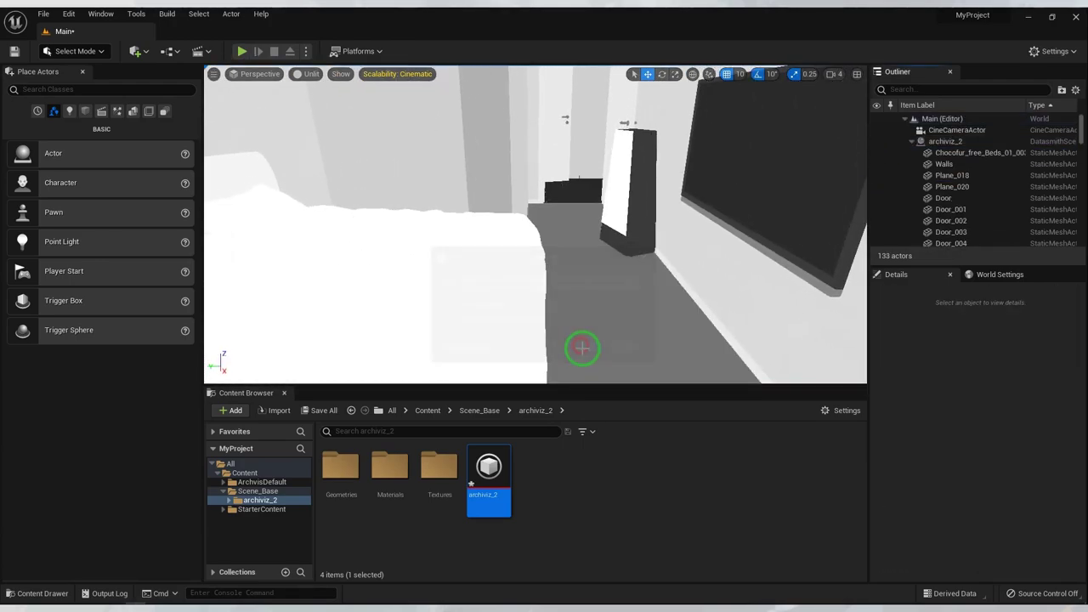
- Keep the Plane_019 floor plane by declining its deletion
{"action": "left_click_drag", "start_coordinate": [583, 343], "coordinate": [582, 302]}
{"action": "left_click", "coordinate": [580, 304]}
{"action": "left_click_drag", "start_coordinate": [554, 232], "coordinate": [617, 237]}
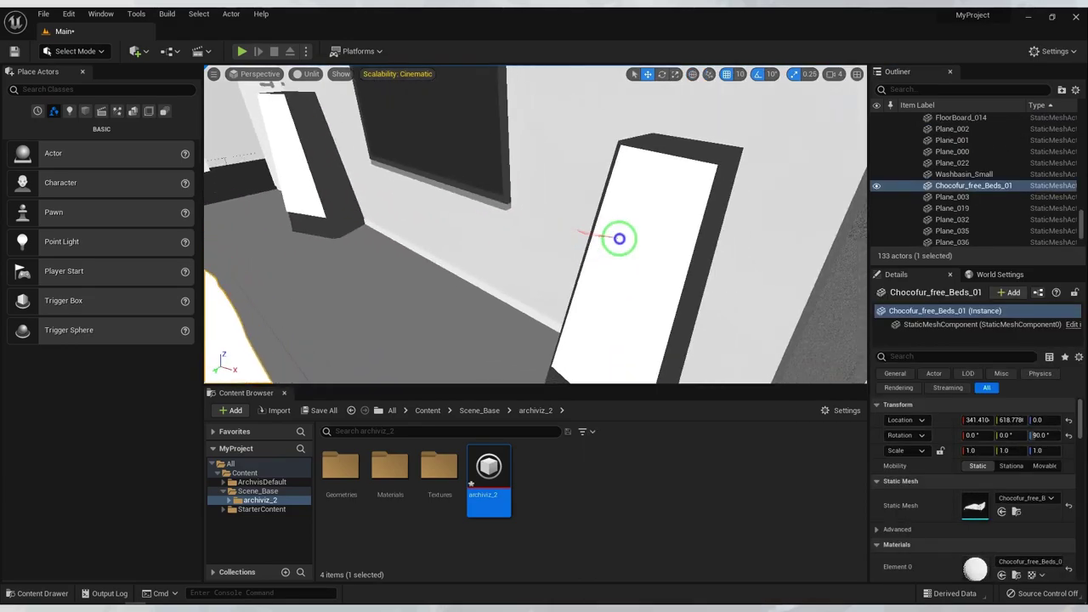
{"action": "left_click", "coordinate": [638, 226]}
{"action": "key", "text": "Delete"}
{"action": "left_click", "coordinate": [620, 347]}
- Delete the Plane_045 mirror plane and turn the view toward the window
{"action": "left_click_drag", "start_coordinate": [619, 343], "coordinate": [498, 274]}
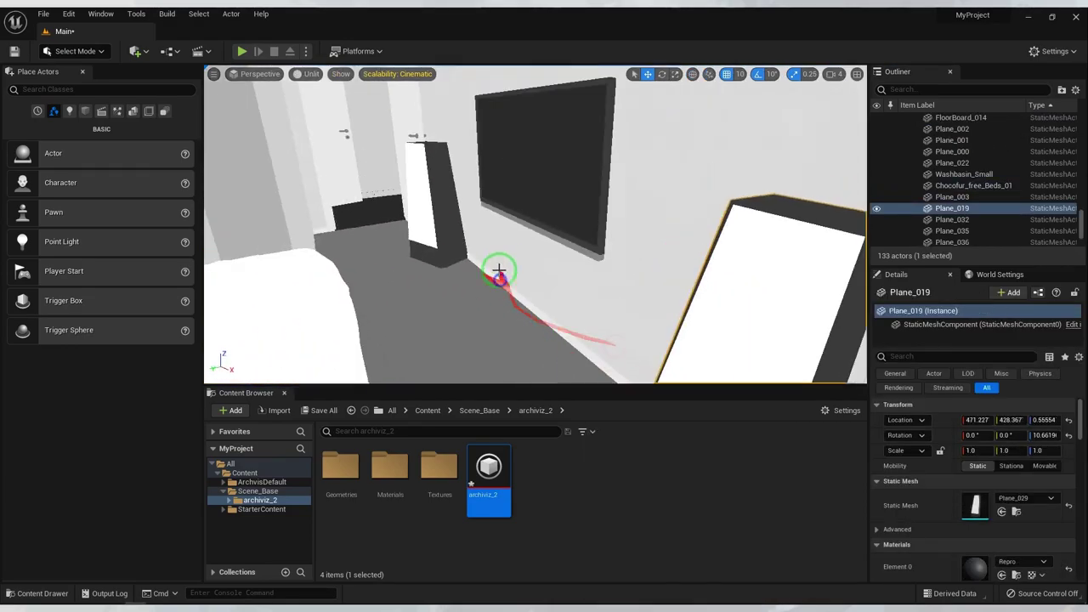
{"action": "left_click", "coordinate": [449, 236]}
{"action": "mouse_move", "coordinate": [449, 236]}
{"action": "left_mouse_down"}
{"action": "mouse_move", "coordinate": [390, 216]}
{"action": "mouse_move", "coordinate": [454, 213]}
{"action": "mouse_move", "coordinate": [517, 261]}
{"action": "left_mouse_up"}
{"action": "left_click", "coordinate": [454, 214]}
{"action": "left_click", "coordinate": [485, 236]}
{"action": "key", "text": "Delete"}
{"action": "left_click", "coordinate": [583, 351]}
{"action": "mouse_move", "coordinate": [590, 347]}
{"action": "left_mouse_down"}
{"action": "mouse_move", "coordinate": [286, 315]}
{"action": "mouse_move", "coordinate": [284, 284]}
{"action": "mouse_move", "coordinate": [515, 345]}
{"action": "mouse_move", "coordinate": [306, 318]}
{"action": "mouse_move", "coordinate": [493, 297]}
{"action": "mouse_move", "coordinate": [77, 124]}
{"action": "left_mouse_up"}
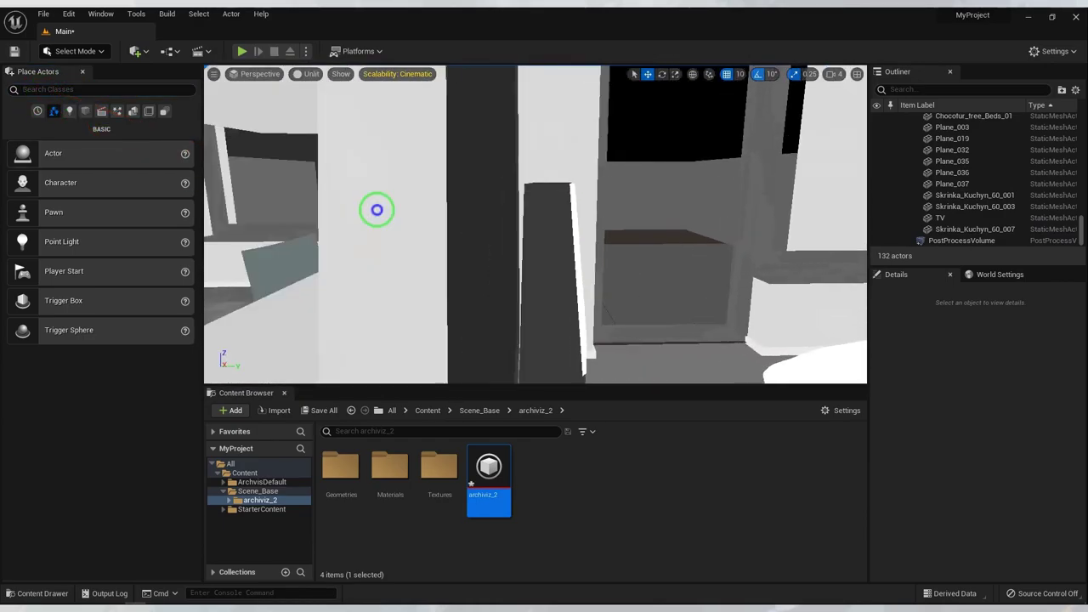
{"action": "left_click_drag", "start_coordinate": [377, 210], "coordinate": [371, 204]}
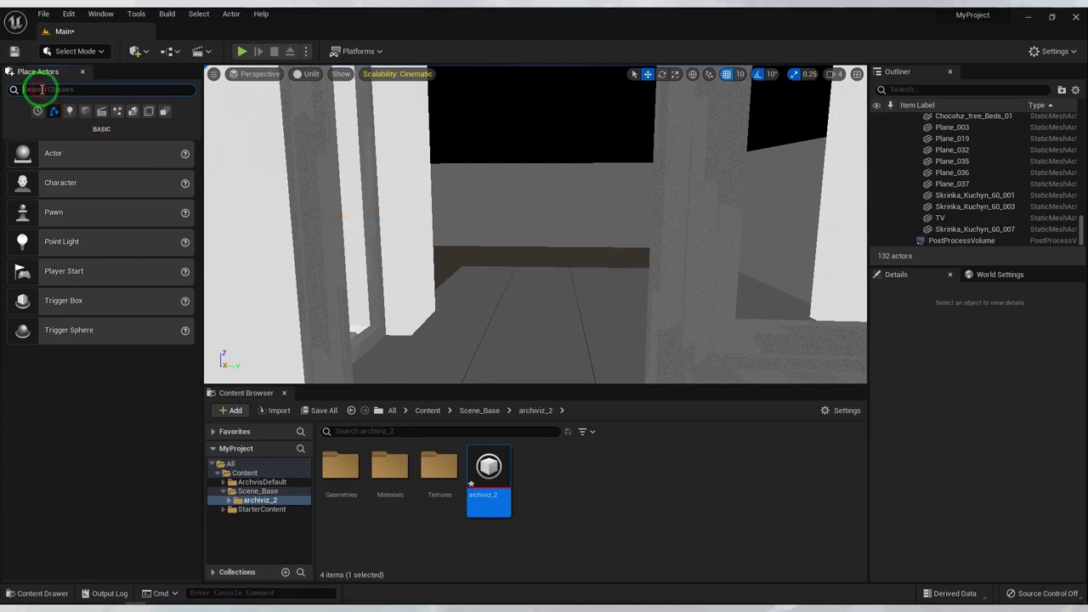
- Place a Sky Light in the room and switch the viewport back to Lit
{"action": "type", "text": "sky"}
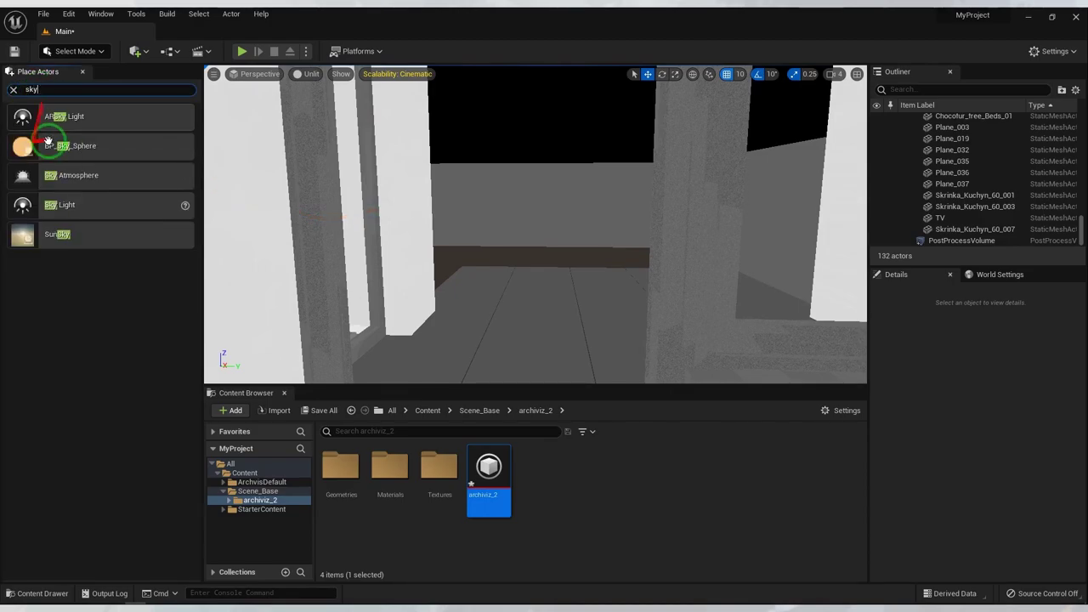
{"action": "left_click_drag", "start_coordinate": [79, 216], "coordinate": [555, 302]}
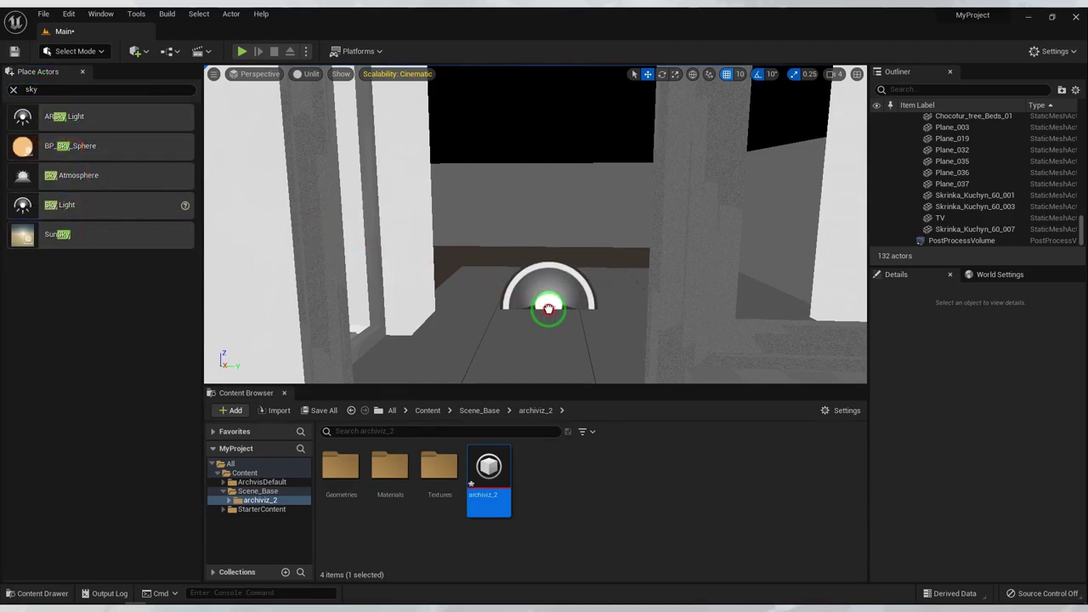
{"action": "left_click", "coordinate": [256, 75]}
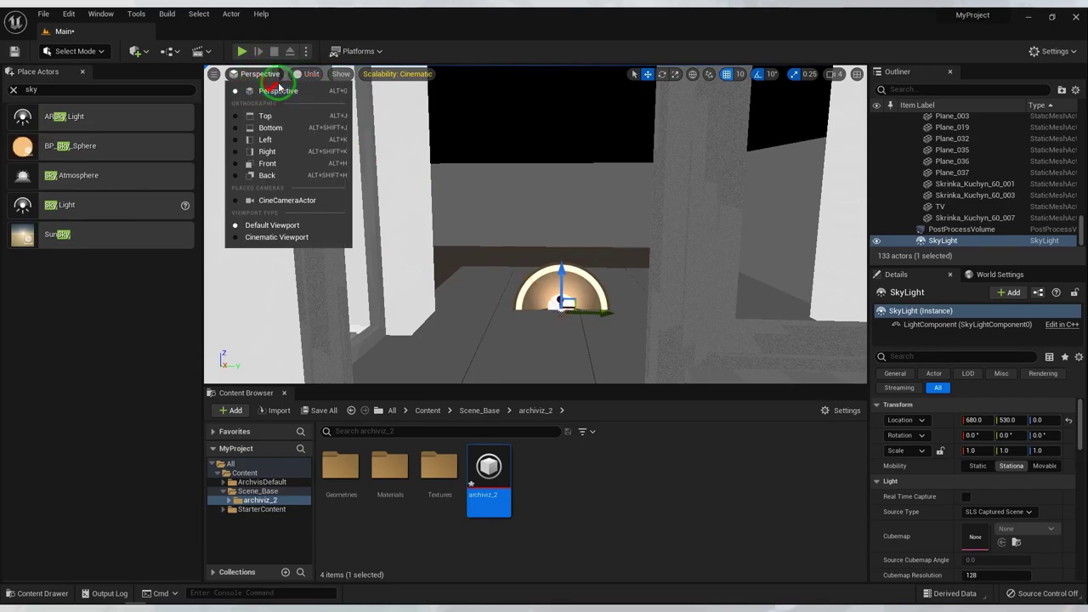
{"action": "left_click", "coordinate": [278, 89]}
{"action": "left_click", "coordinate": [311, 83]}
{"action": "left_click", "coordinate": [309, 96]}
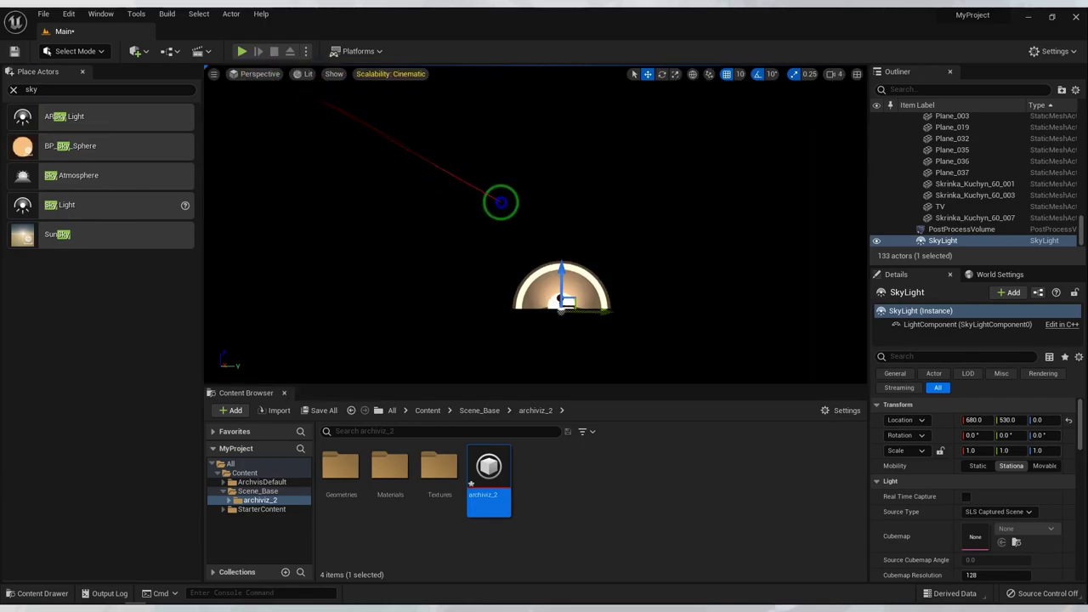
- Set the Sky Light's Intensity Scale to 100
{"action": "scroll", "coordinate": [928, 491], "scroll_direction": "down", "scroll_amount": 5}
{"action": "scroll", "coordinate": [946, 494], "scroll_direction": "down", "scroll_amount": 2}
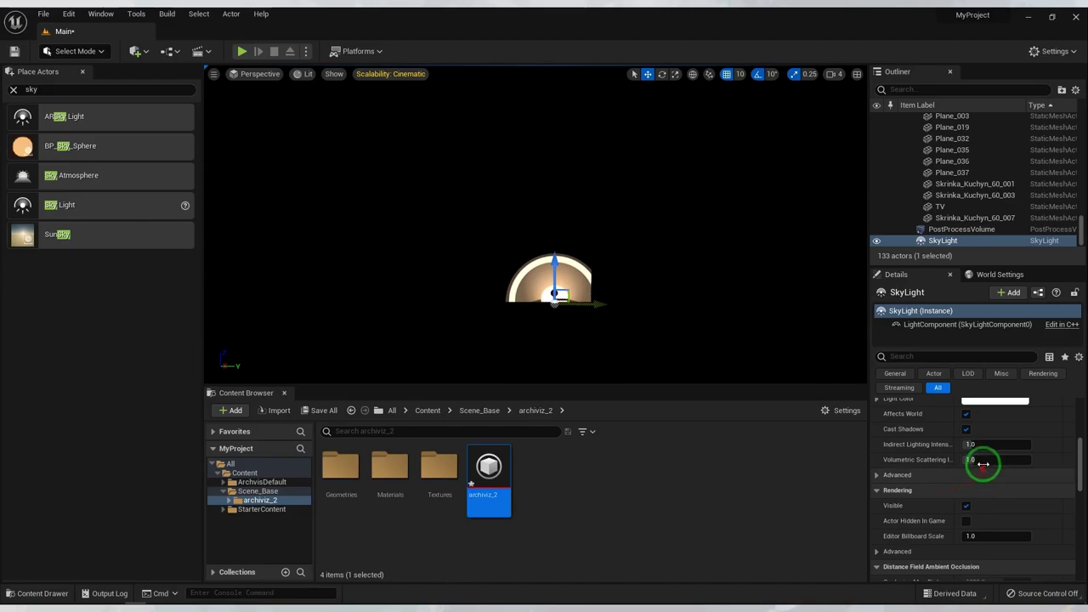
{"action": "scroll", "coordinate": [972, 459], "scroll_direction": "down", "scroll_amount": 1}
{"action": "scroll", "coordinate": [961, 513], "scroll_direction": "up", "scroll_amount": 1}
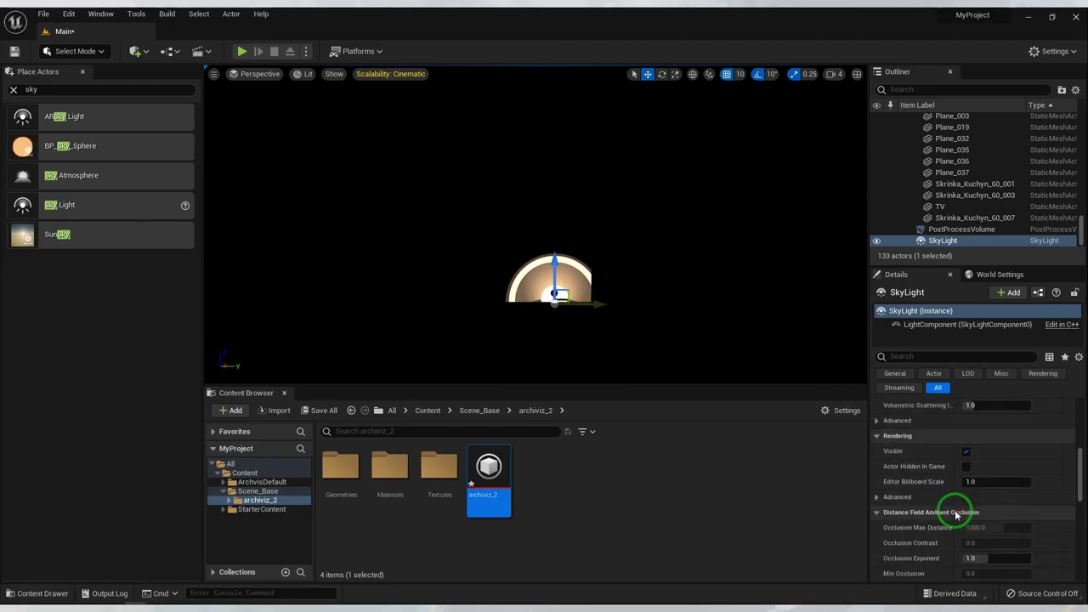
{"action": "scroll", "coordinate": [955, 502], "scroll_direction": "up", "scroll_amount": 1}
{"action": "scroll", "coordinate": [962, 484], "scroll_direction": "up", "scroll_amount": 1}
{"action": "scroll", "coordinate": [977, 464], "scroll_direction": "up", "scroll_amount": 1}
{"action": "left_click", "coordinate": [989, 438]}
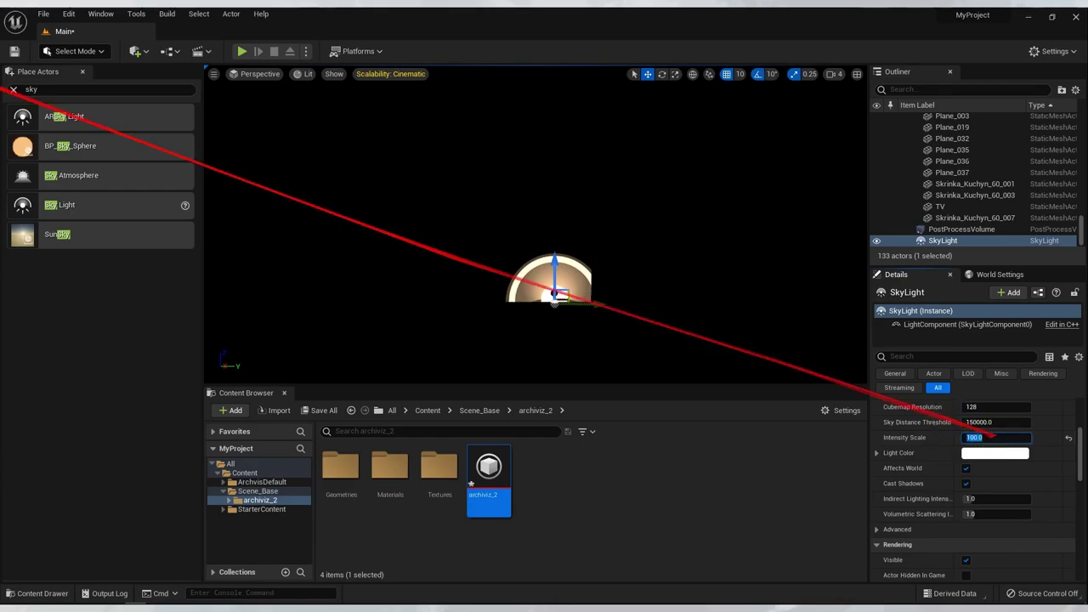
{"action": "left_click", "coordinate": [14, 89]}
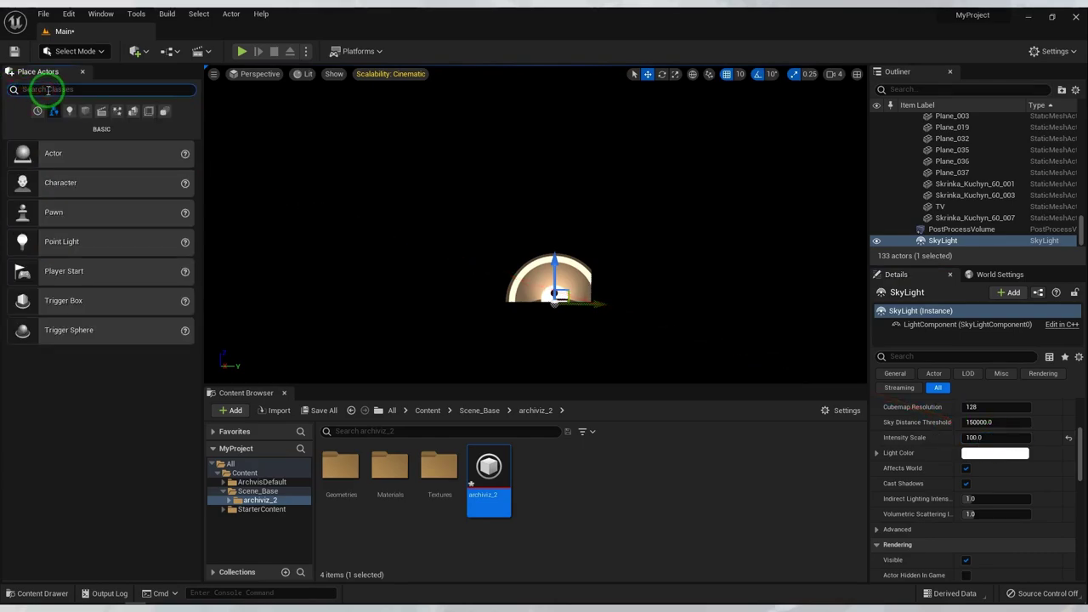
- Place a Directional Light, Volumetric Cloud, Sky Atmosphere and Exponential Height Fog in the level
{"action": "type", "text": "dire"}
{"action": "left_click_drag", "start_coordinate": [31, 121], "coordinate": [524, 238]}
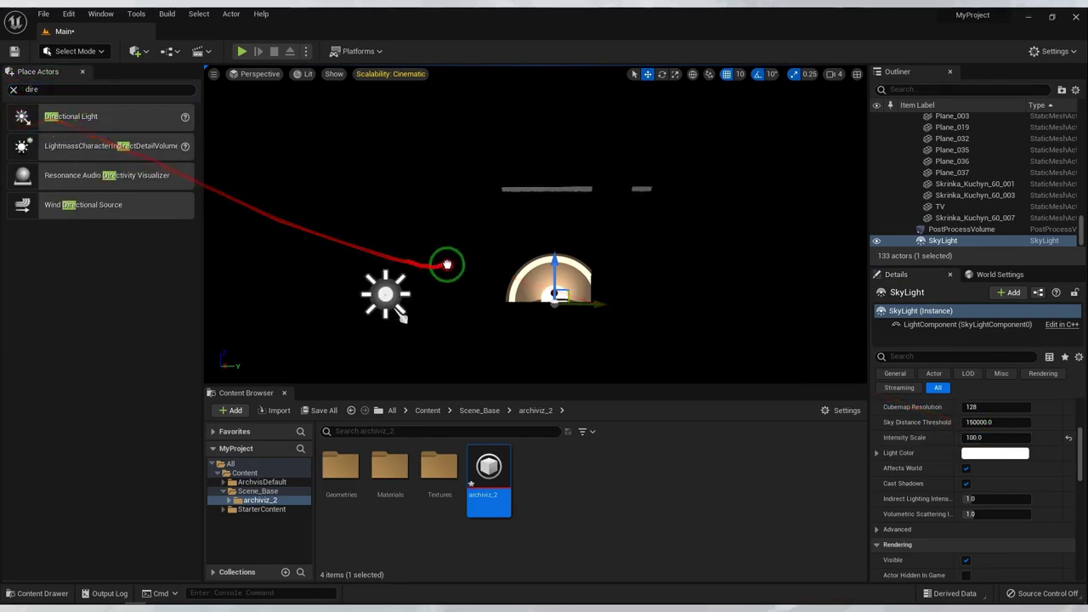
{"action": "left_click", "coordinate": [13, 89]}
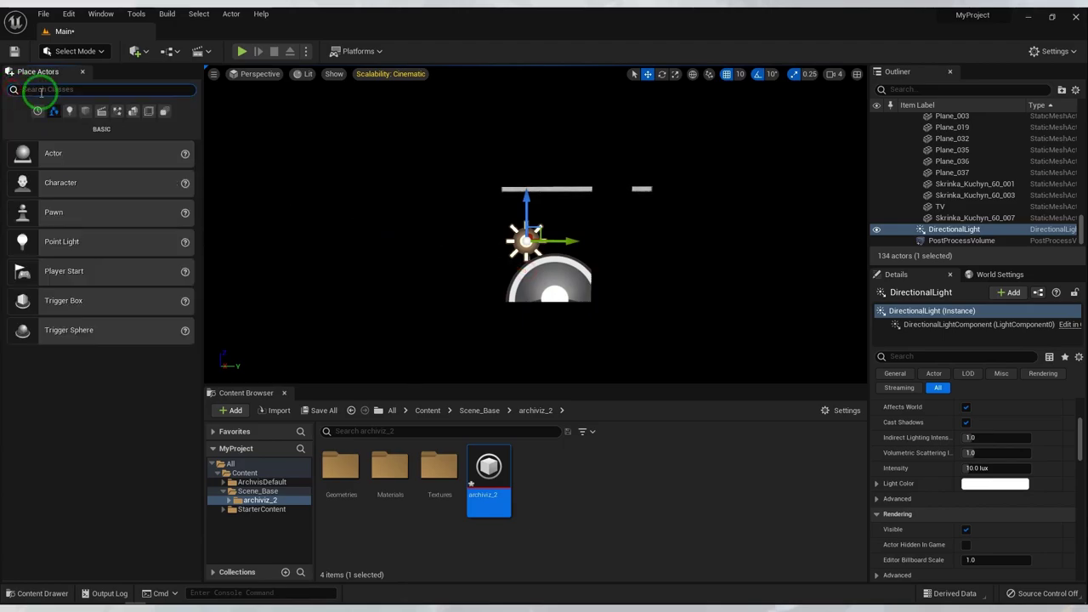
{"action": "type", "text": "cloud"}
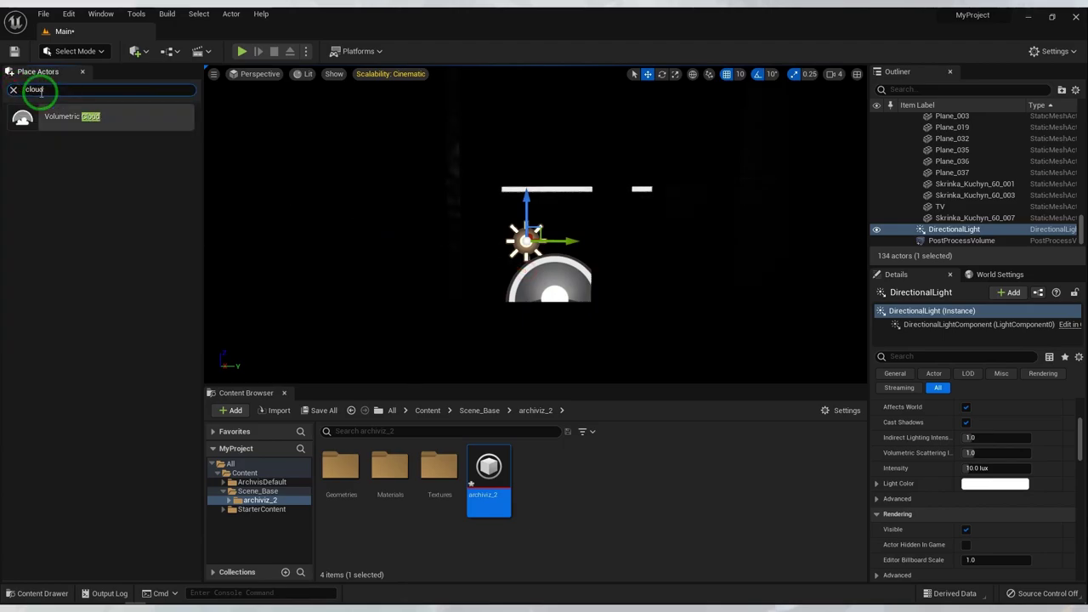
{"action": "left_click_drag", "start_coordinate": [78, 117], "coordinate": [544, 270]}
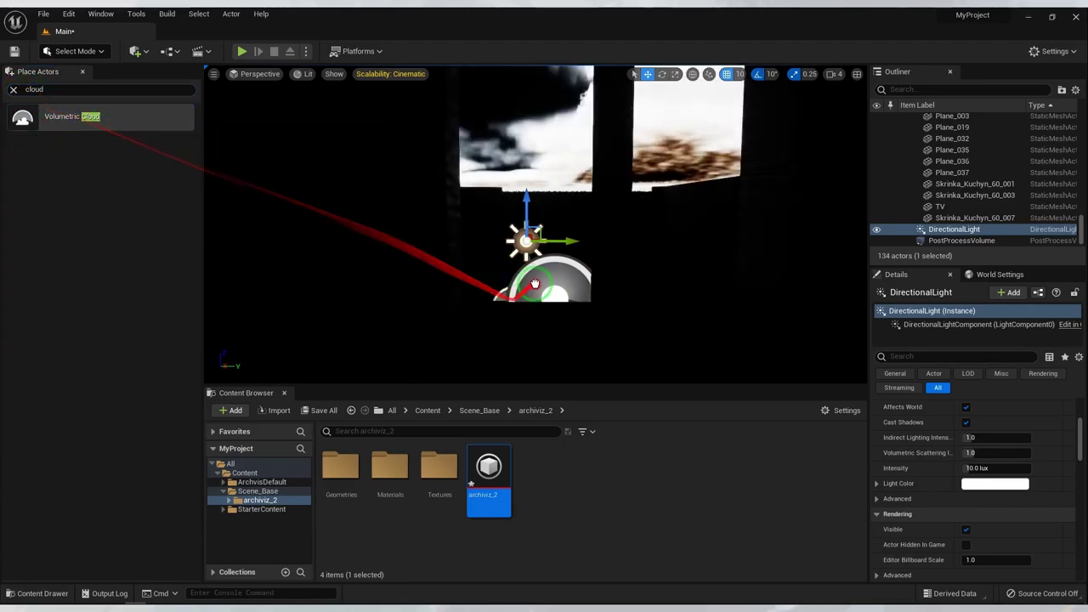
{"action": "left_click", "coordinate": [13, 90]}
{"action": "type", "text": "s"}
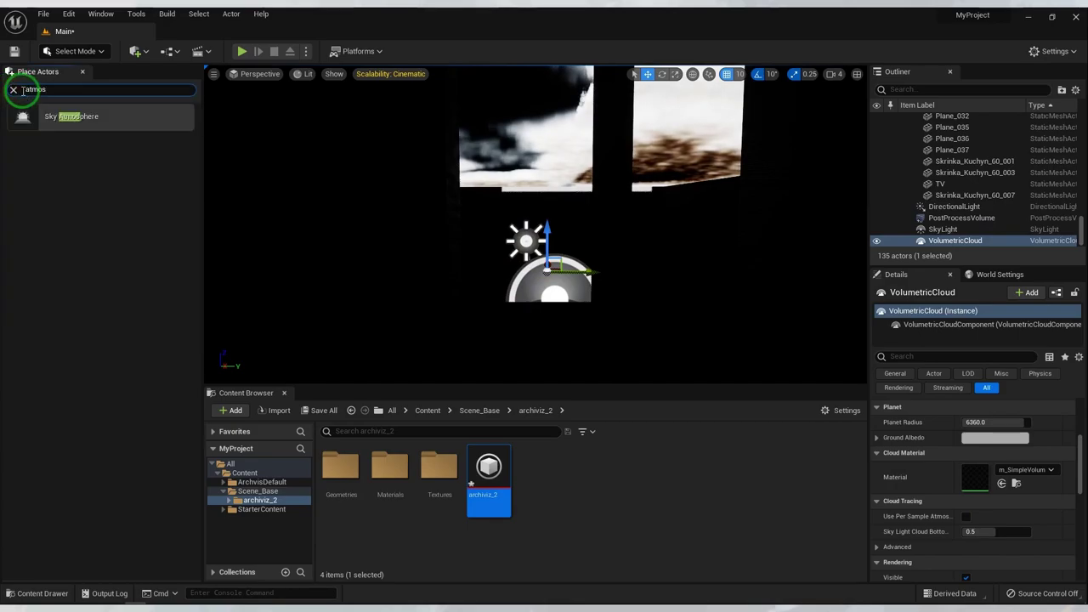
{"action": "left_click_drag", "start_coordinate": [92, 122], "coordinate": [557, 230]}
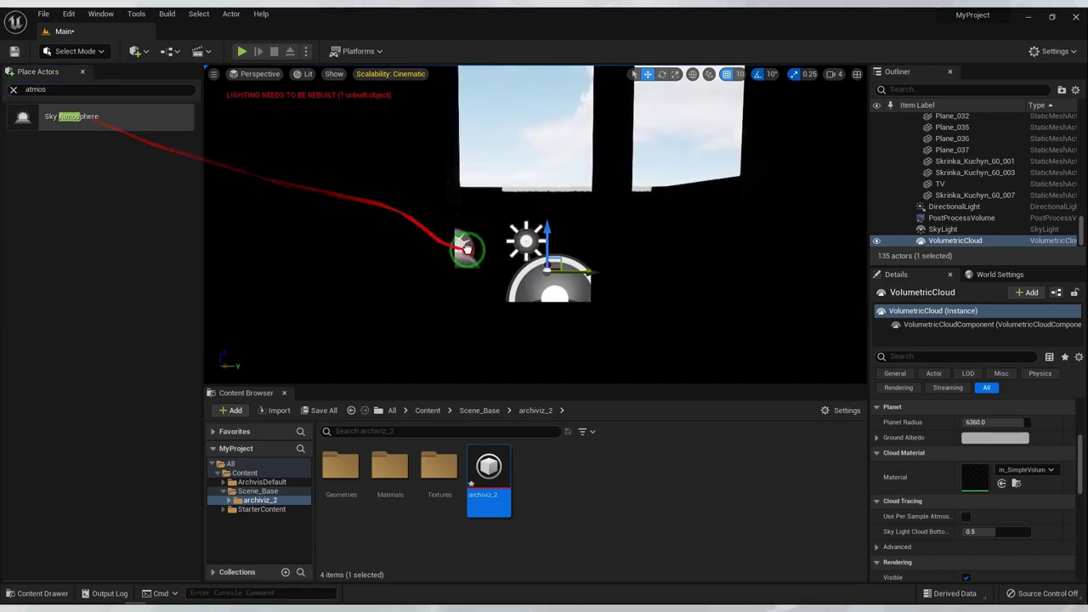
{"action": "left_click", "coordinate": [13, 90]}
{"action": "type", "text": "og"}
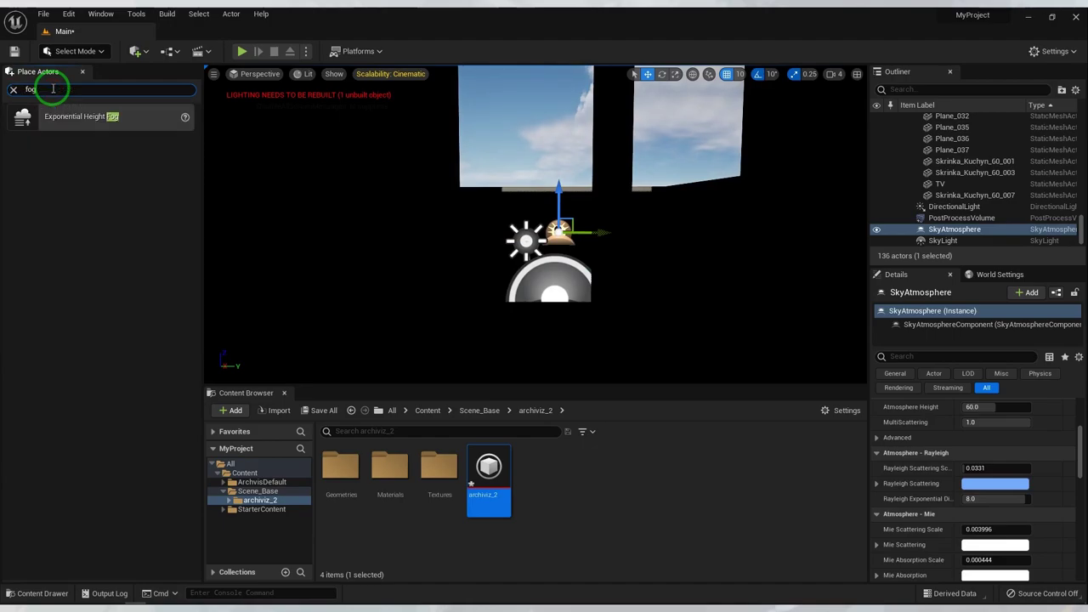
{"action": "left_click_drag", "start_coordinate": [61, 126], "coordinate": [472, 235]}
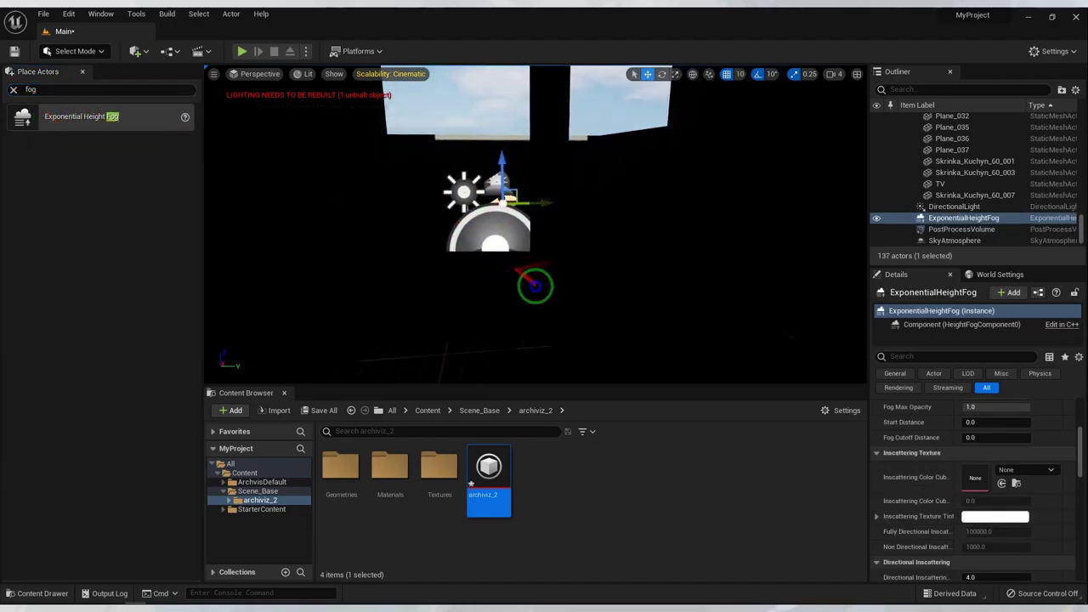
{"action": "left_click_drag", "start_coordinate": [535, 283], "coordinate": [494, 268]}
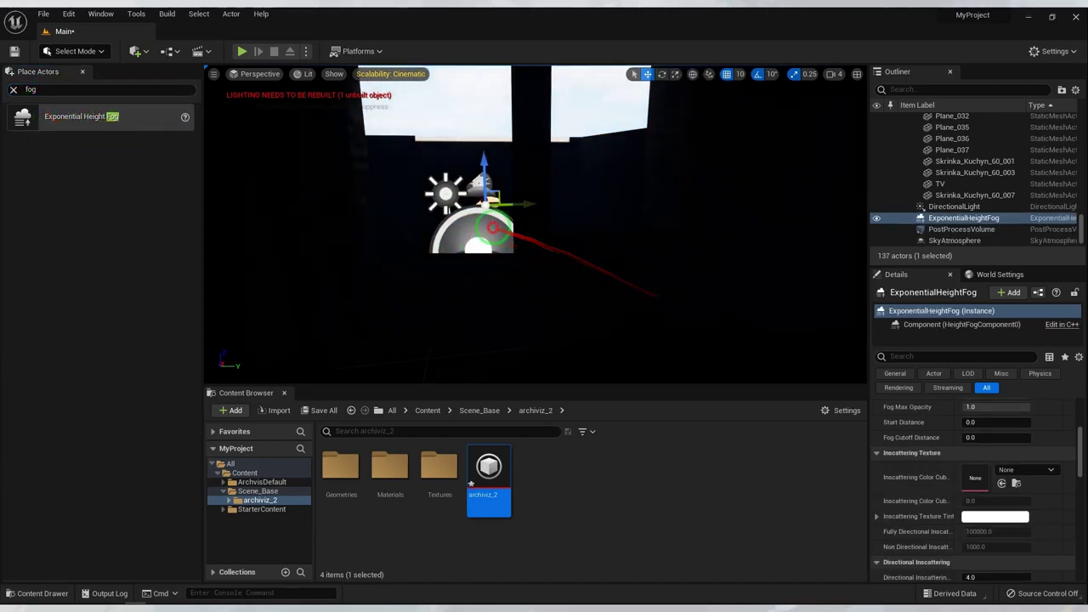
- Set SkyLight and DirectionalLight Mobility to Movable, entering 2.5 on the directional light
{"action": "left_click", "coordinate": [480, 244]}
{"action": "scroll", "coordinate": [932, 478], "scroll_direction": "up", "scroll_amount": 1}
{"action": "left_click", "coordinate": [1044, 466]}
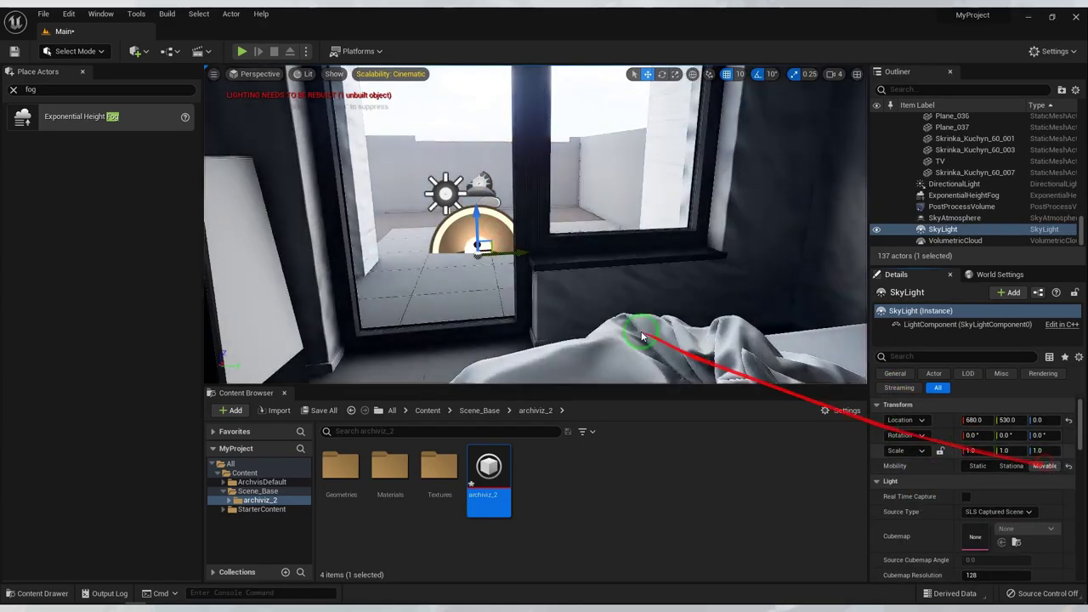
{"action": "scroll", "coordinate": [535, 224], "scroll_direction": "up", "scroll_amount": 3}
{"action": "scroll", "coordinate": [536, 224], "scroll_direction": "up", "scroll_amount": 3}
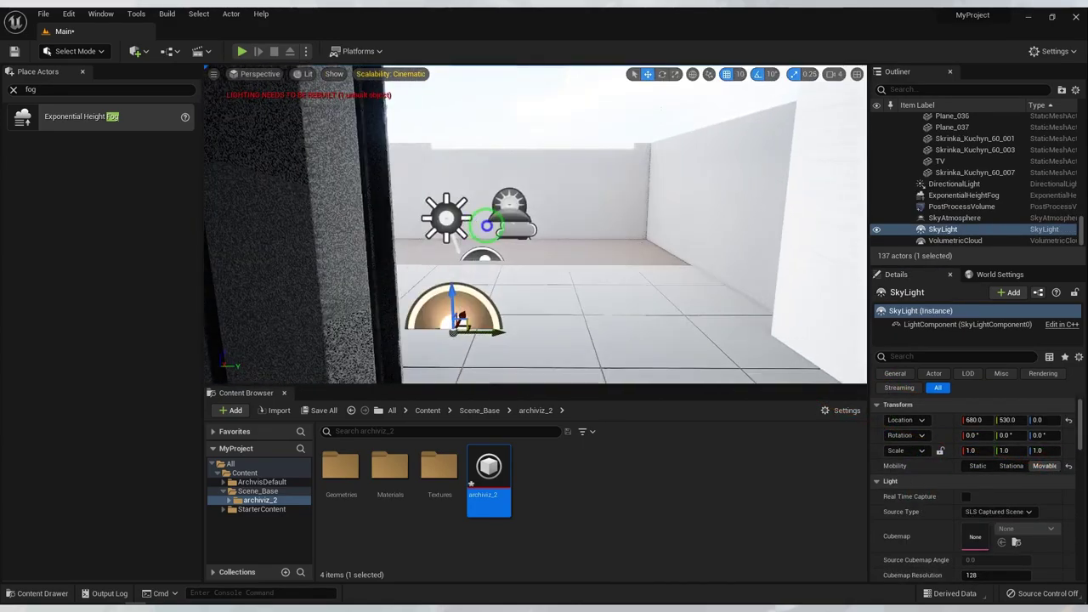
{"action": "scroll", "coordinate": [535, 224], "scroll_direction": "up", "scroll_amount": 2}
{"action": "left_click", "coordinate": [544, 219]}
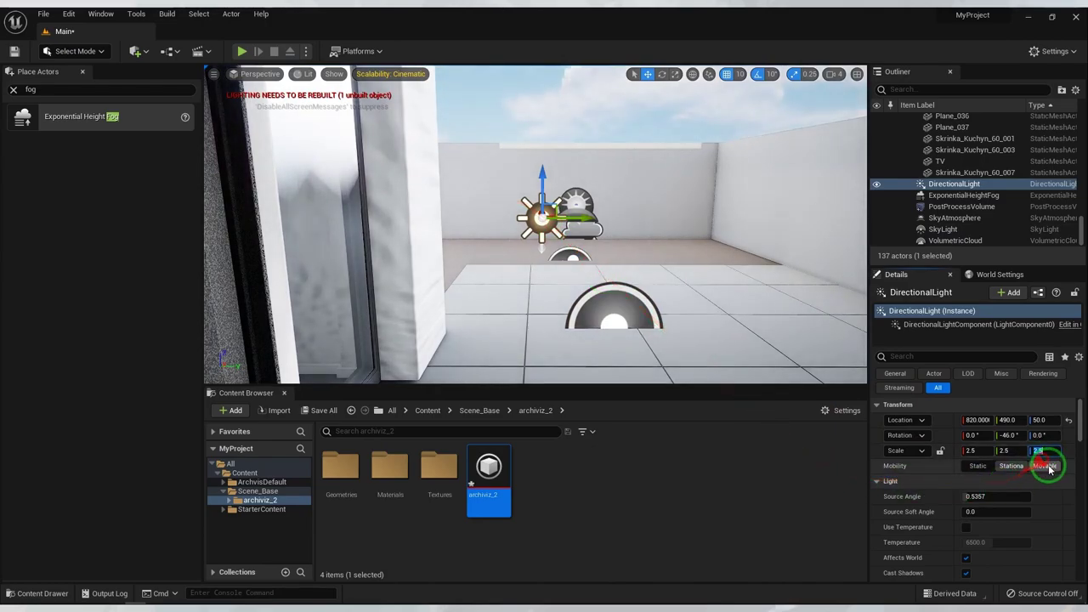
{"action": "left_click", "coordinate": [1044, 465]}
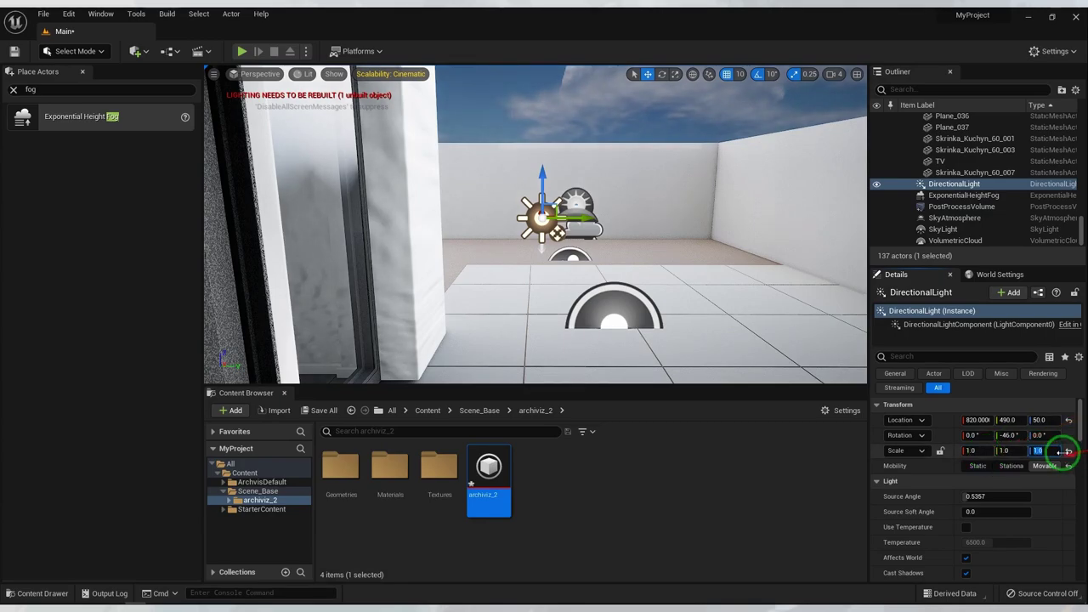
{"action": "type", "text": "2.5"}
{"action": "key", "text": "Return"}
- Inspect the sky atmosphere, volumetric cloud and height fog while flying into the bedroom
{"action": "left_click", "coordinate": [575, 204]}
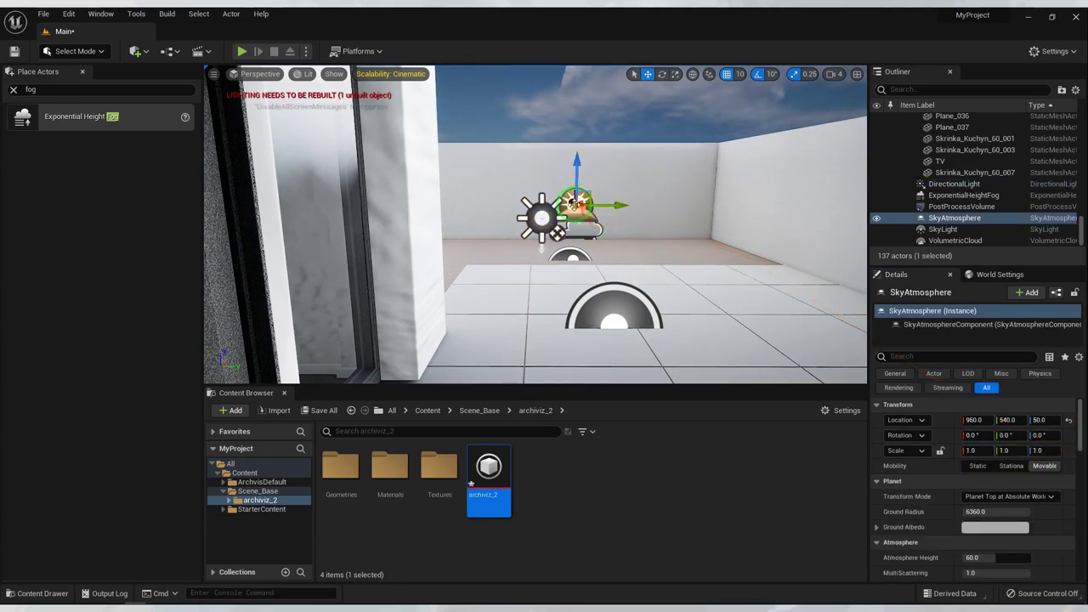
{"action": "right_click_drag", "start_coordinate": [559, 222], "coordinate": [595, 238]}
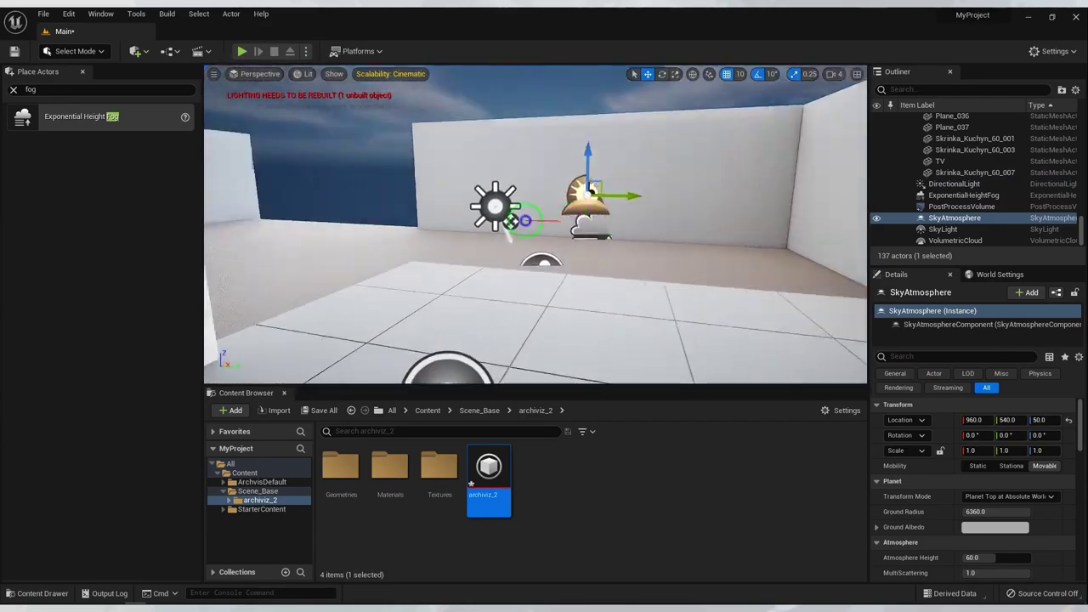
{"action": "left_click", "coordinate": [657, 262]}
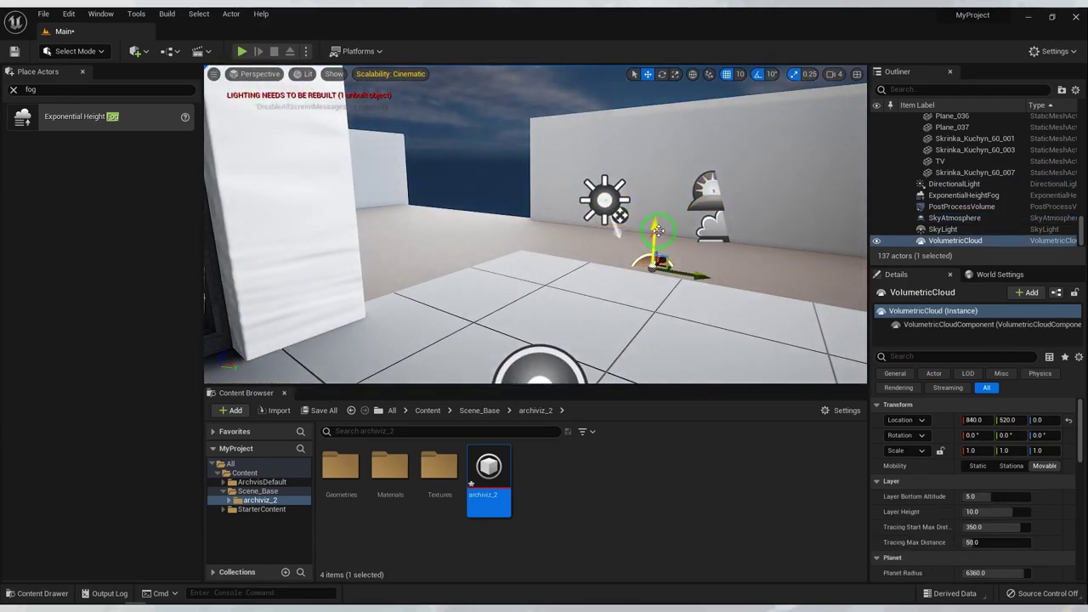
{"action": "left_click", "coordinate": [615, 222]}
{"action": "key", "text": "f"}
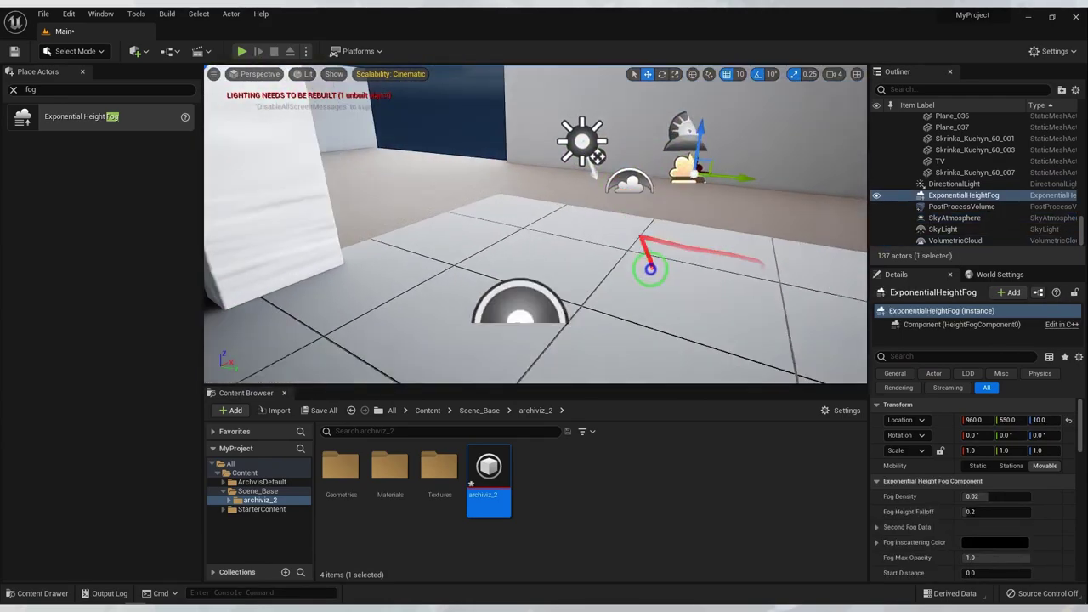
{"action": "left_click", "coordinate": [500, 225]}
{"action": "mouse_move", "coordinate": [500, 226]}
{"action": "right_mouse_down"}
{"action": "mouse_move", "coordinate": [510, 221]}
{"action": "mouse_move", "coordinate": [535, 255]}
{"action": "right_mouse_up"}
{"action": "left_click", "coordinate": [538, 260]}
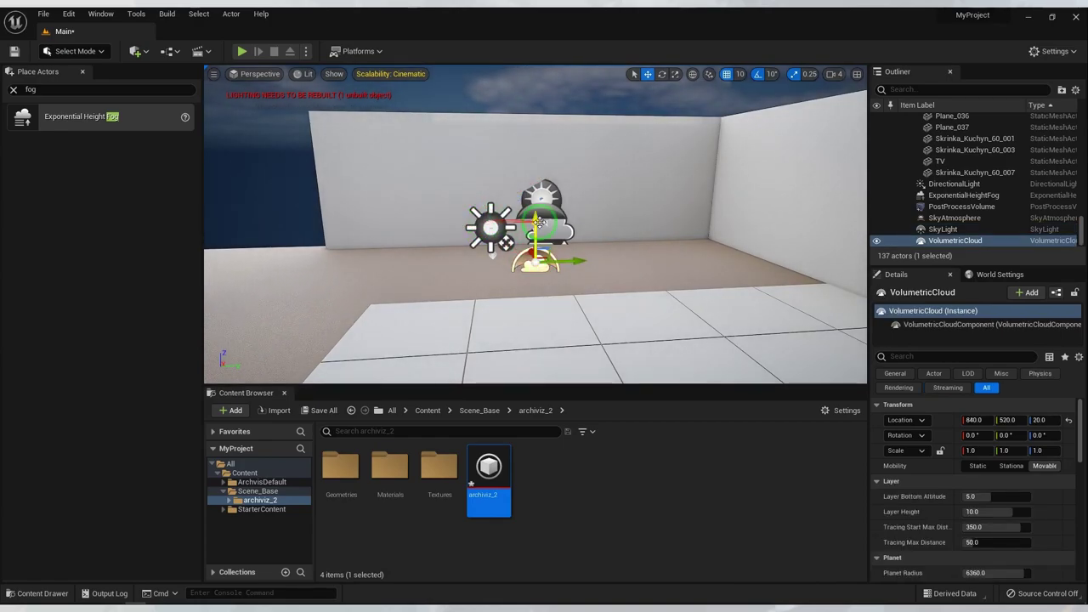
- Lower the SkyLight's Intensity Scale from 100 to 50
{"action": "left_click", "coordinate": [943, 230]}
{"action": "mouse_move", "coordinate": [748, 211]}
{"action": "right_mouse_down"}
{"action": "mouse_move", "coordinate": [664, 208]}
{"action": "mouse_move", "coordinate": [694, 201]}
{"action": "mouse_move", "coordinate": [563, 213]}
{"action": "right_mouse_up"}
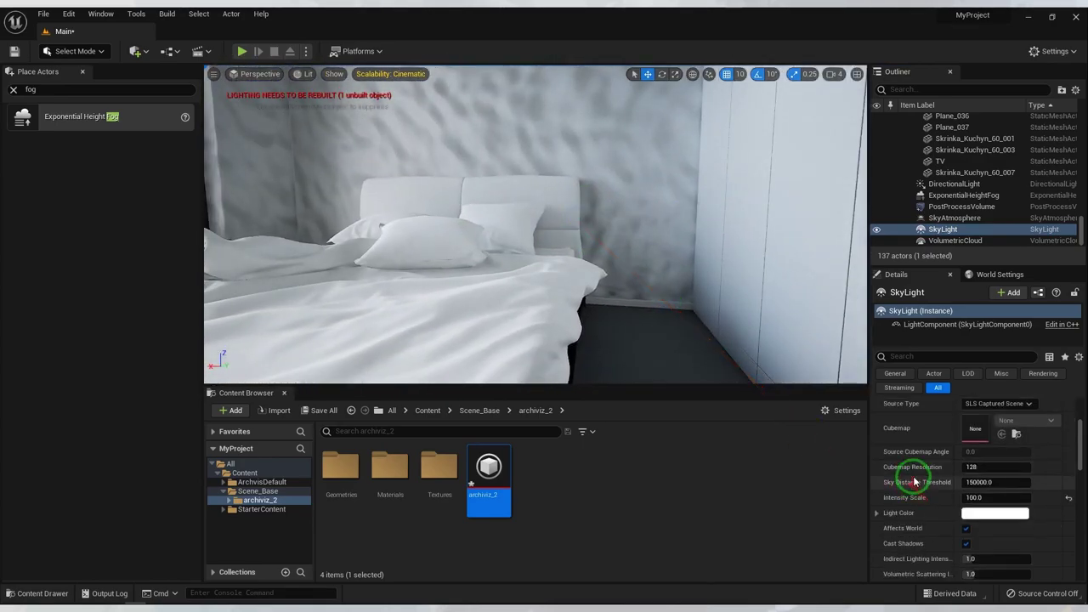
{"action": "scroll", "coordinate": [911, 479], "scroll_direction": "down", "scroll_amount": 2}
{"action": "left_click", "coordinate": [980, 426]}
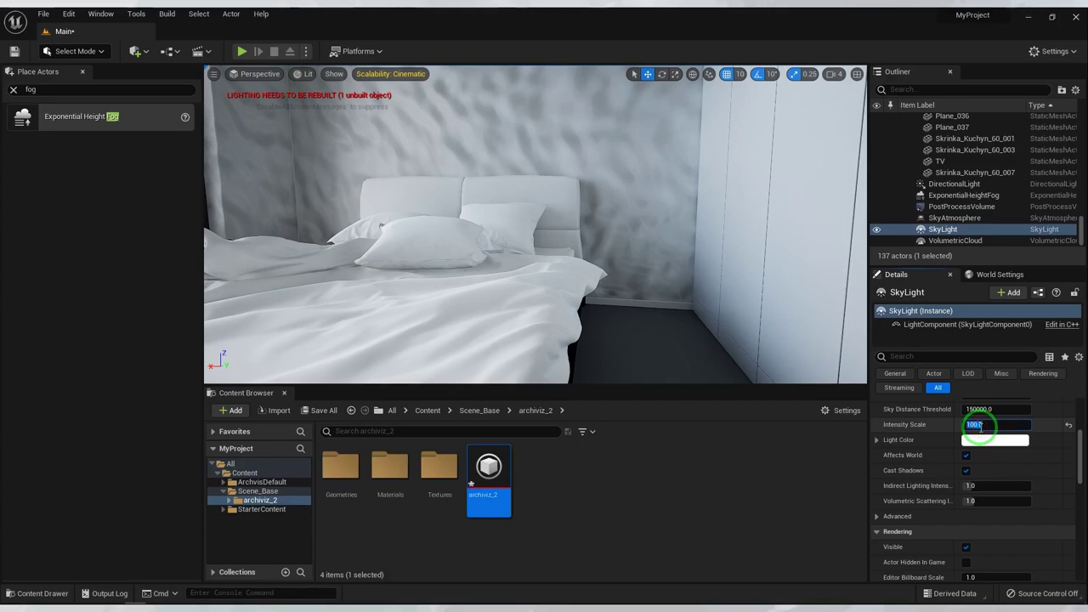
{"action": "type", "text": "50"}
{"action": "key", "text": "Return"}
{"action": "type", "text": "0"}
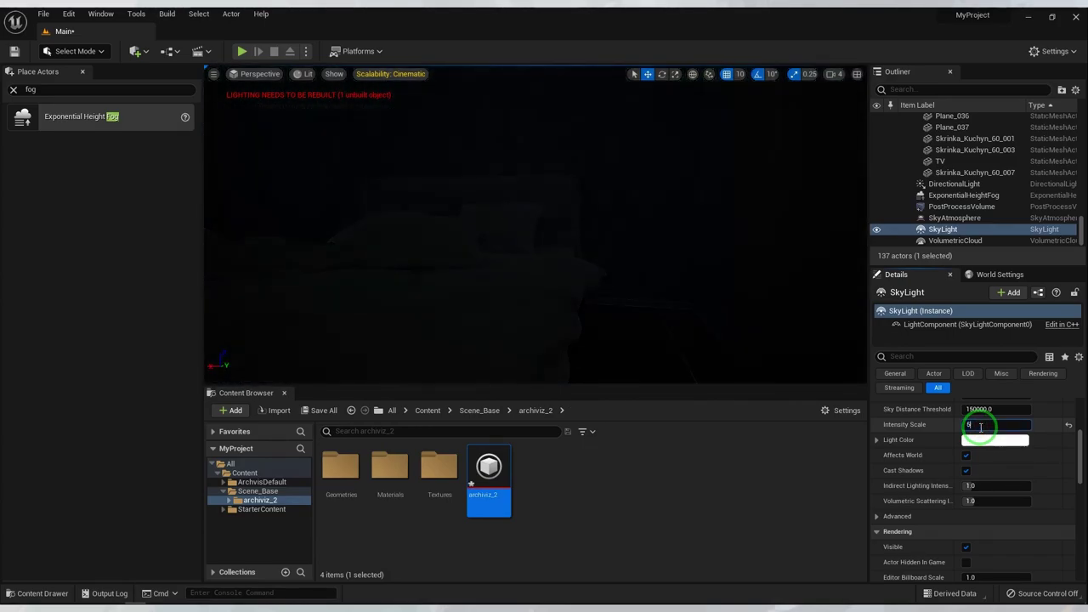
{"action": "type", "text": "50"}
{"action": "key", "text": "Return"}
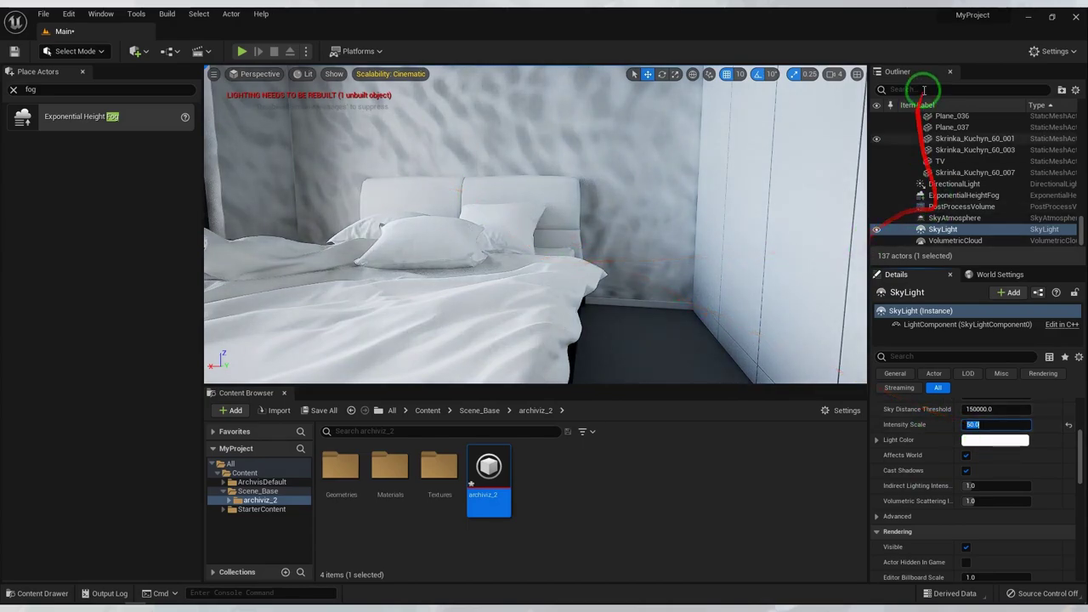
- Select the PostProcessVolume and keep Lumen as its Global Illumination Method
{"action": "left_click", "coordinate": [959, 206]}
{"action": "scroll", "coordinate": [925, 456], "scroll_direction": "down", "scroll_amount": 2}
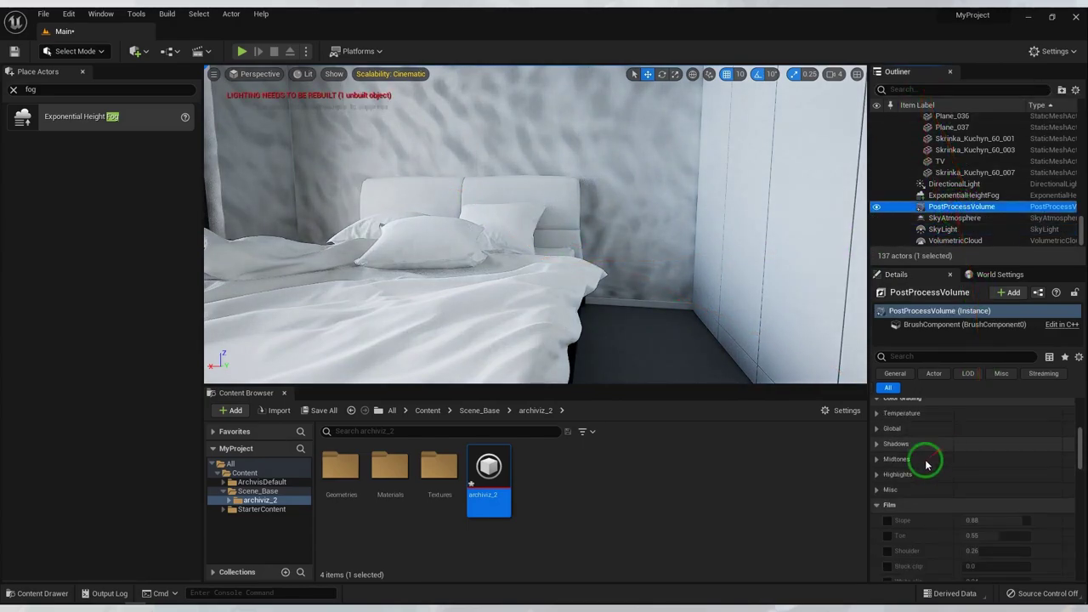
{"action": "scroll", "coordinate": [891, 485], "scroll_direction": "down", "scroll_amount": 1}
{"action": "scroll", "coordinate": [906, 485], "scroll_direction": "down", "scroll_amount": 2}
{"action": "scroll", "coordinate": [905, 464], "scroll_direction": "down", "scroll_amount": 2}
{"action": "left_click", "coordinate": [986, 449]}
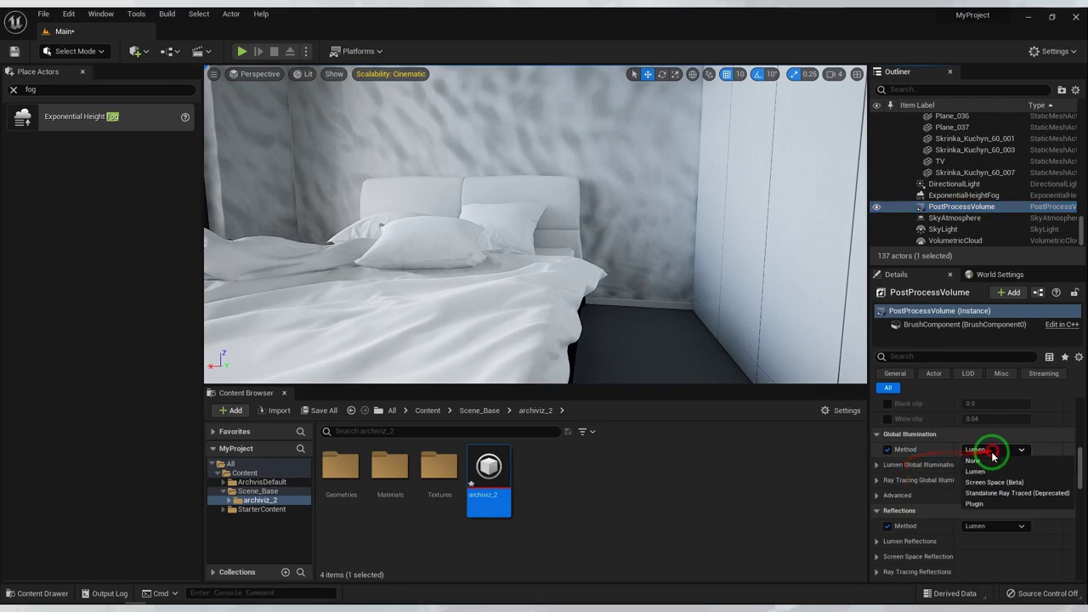
{"action": "left_click", "coordinate": [986, 457]}
- Set Exposure Metering Mode to Manual with Exposure Compensation 10
{"action": "scroll", "coordinate": [969, 474], "scroll_direction": "up", "scroll_amount": 1}
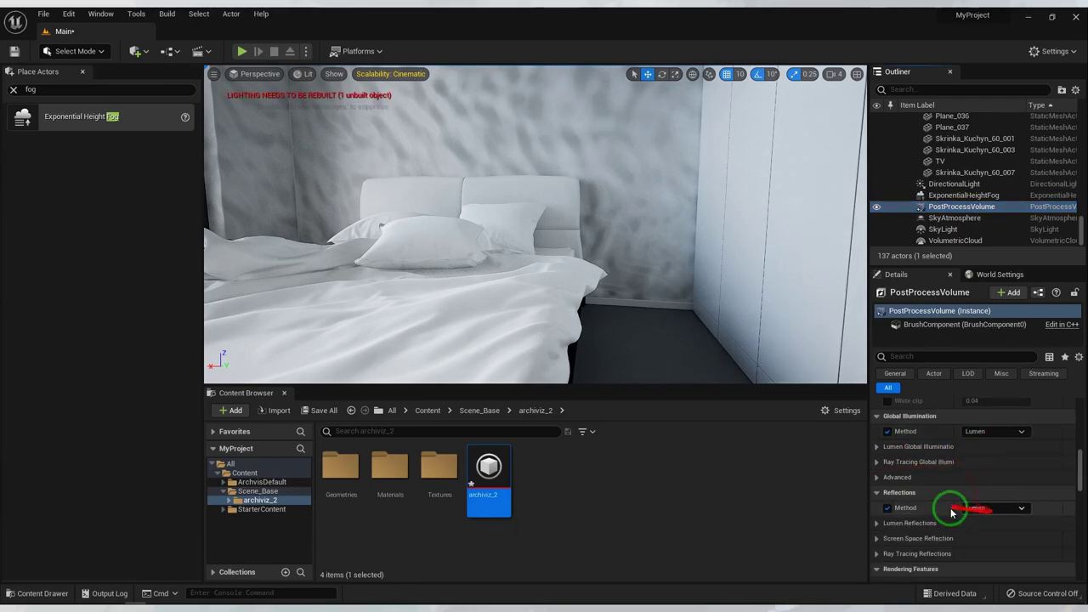
{"action": "scroll", "coordinate": [955, 510], "scroll_direction": "up", "scroll_amount": 1}
{"action": "scroll", "coordinate": [1000, 522], "scroll_direction": "up", "scroll_amount": 1}
{"action": "scroll", "coordinate": [964, 493], "scroll_direction": "up", "scroll_amount": 1}
{"action": "scroll", "coordinate": [930, 486], "scroll_direction": "up", "scroll_amount": 2}
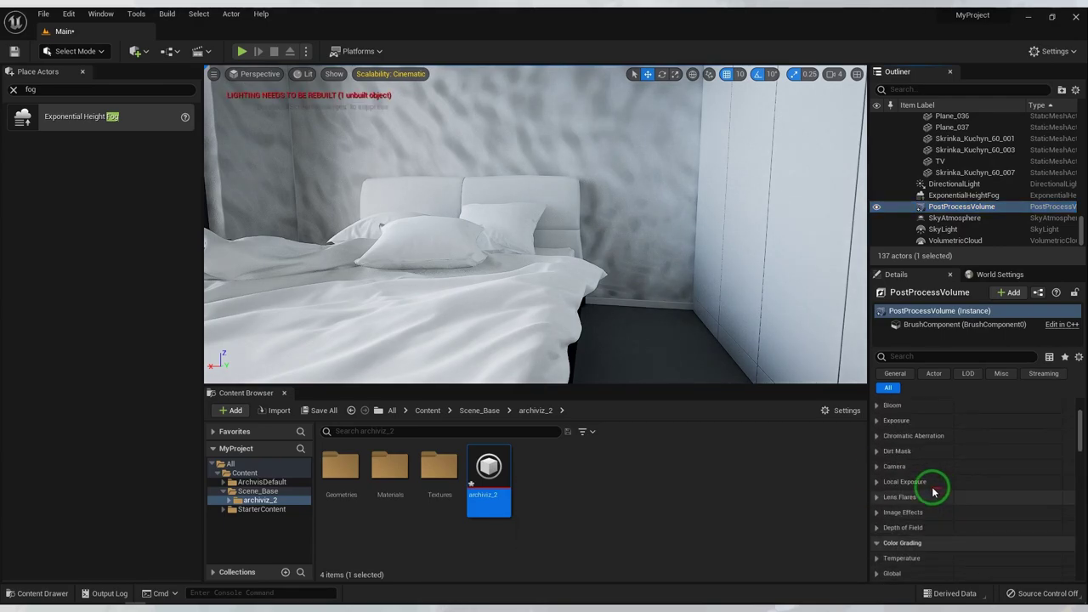
{"action": "scroll", "coordinate": [898, 457], "scroll_direction": "up", "scroll_amount": 2}
{"action": "left_click", "coordinate": [876, 474]}
{"action": "scroll", "coordinate": [919, 490], "scroll_direction": "down", "scroll_amount": 1}
{"action": "left_click", "coordinate": [991, 473]}
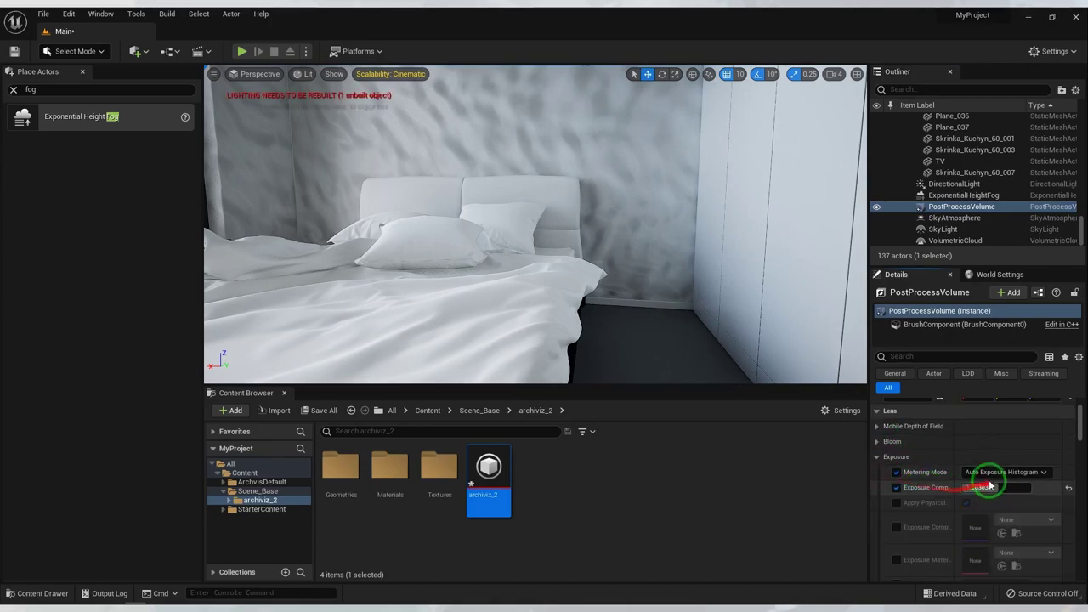
{"action": "left_click", "coordinate": [995, 493]}
{"action": "left_click", "coordinate": [989, 488]}
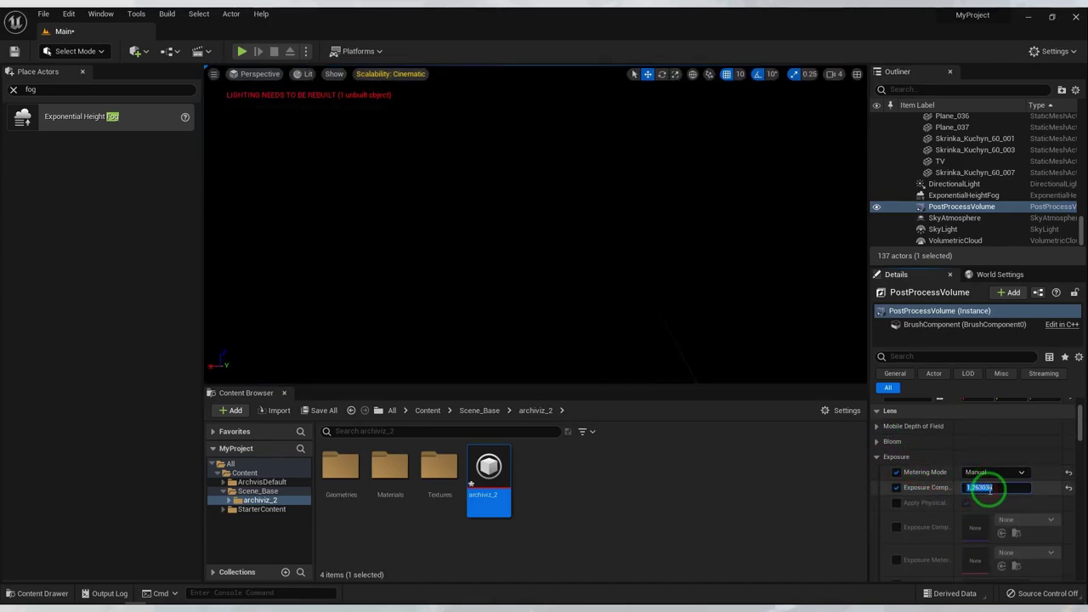
{"action": "type", "text": "10"}
{"action": "key", "text": "Return"}
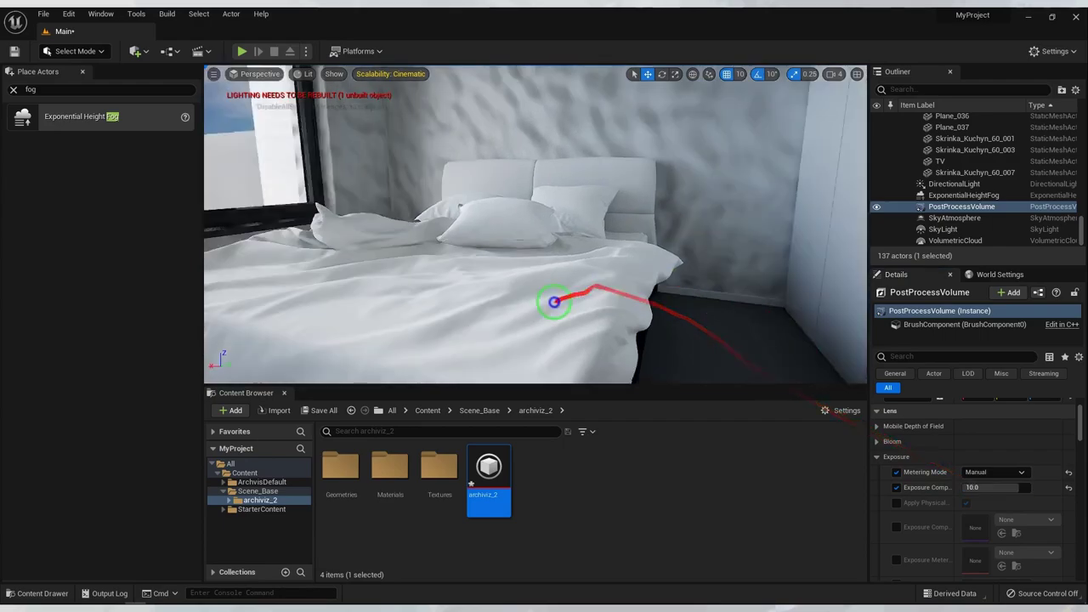
{"action": "right_click_drag", "start_coordinate": [554, 301], "coordinate": [567, 338]}
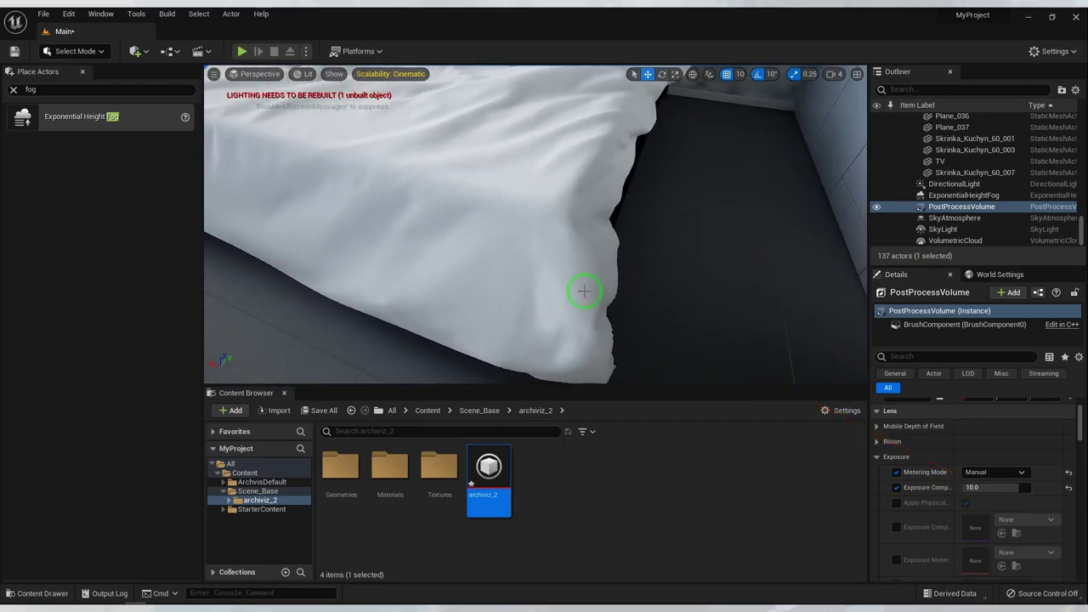
{"action": "right_click_drag", "start_coordinate": [583, 290], "coordinate": [564, 169]}
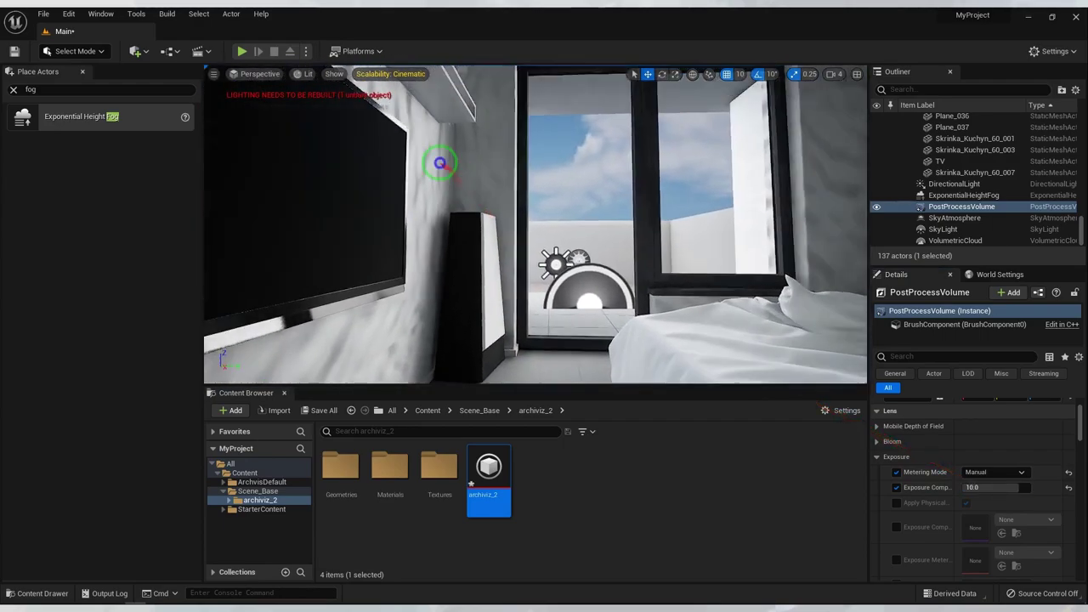
- Open the walls' Plaster instance, then its parent material graph, and clear space for nodes
{"action": "left_click", "coordinate": [566, 161]}
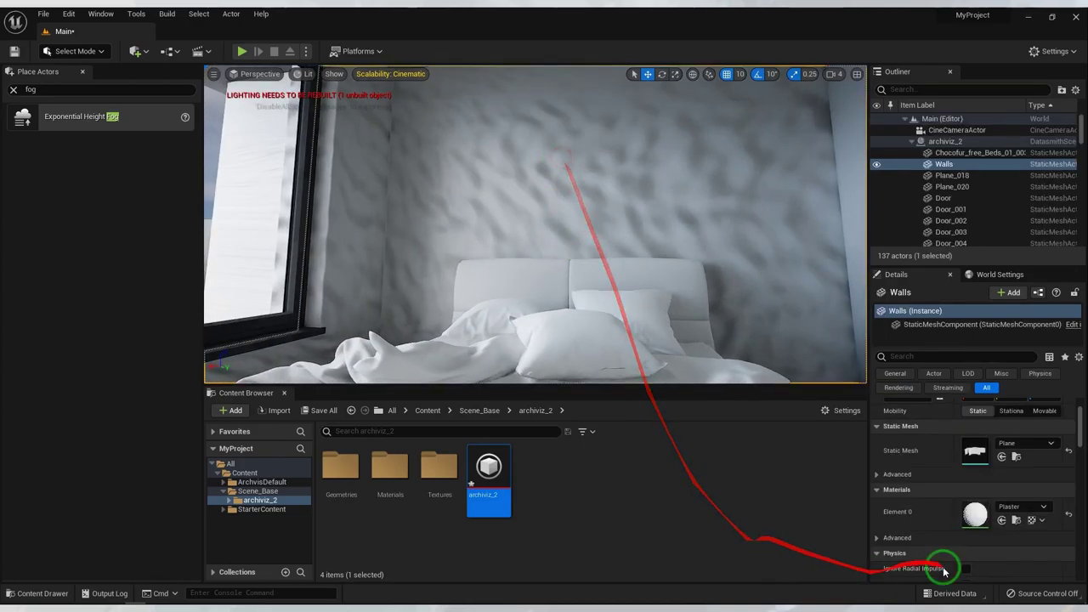
{"action": "double_click", "coordinate": [974, 515]}
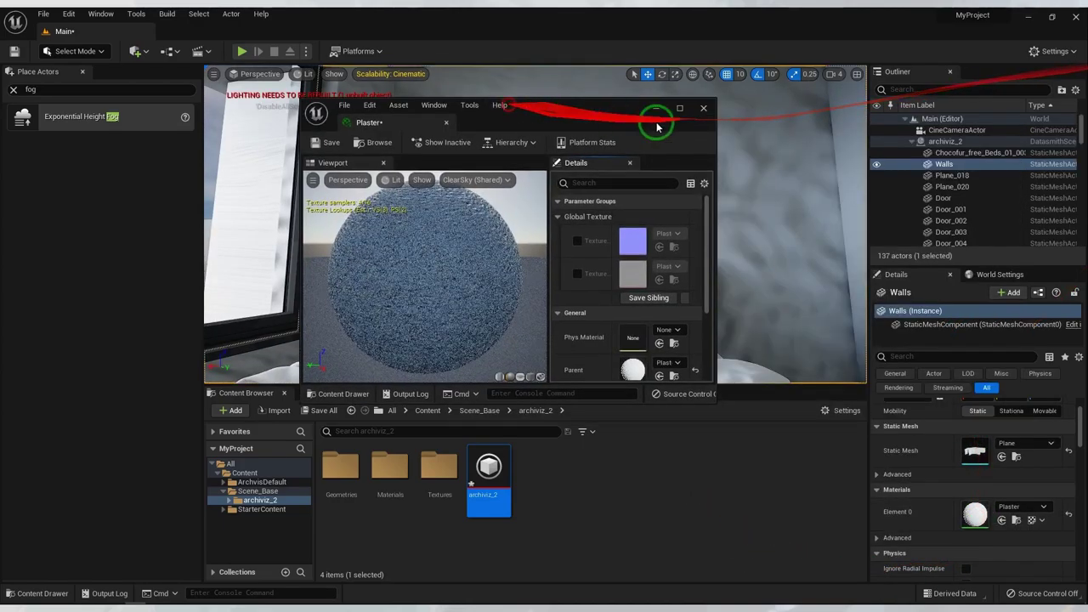
{"action": "double_click", "coordinate": [655, 121]}
{"action": "double_click", "coordinate": [844, 277]}
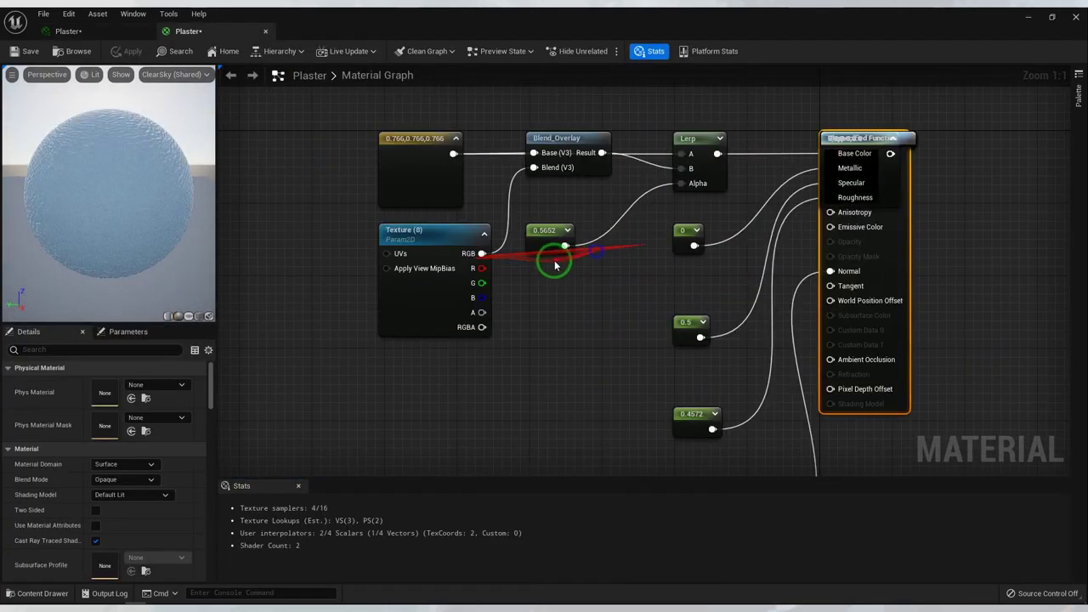
{"action": "left_click_drag", "start_coordinate": [539, 141], "coordinate": [490, 136]}
{"action": "scroll", "coordinate": [598, 255], "scroll_direction": "down", "scroll_amount": 2}
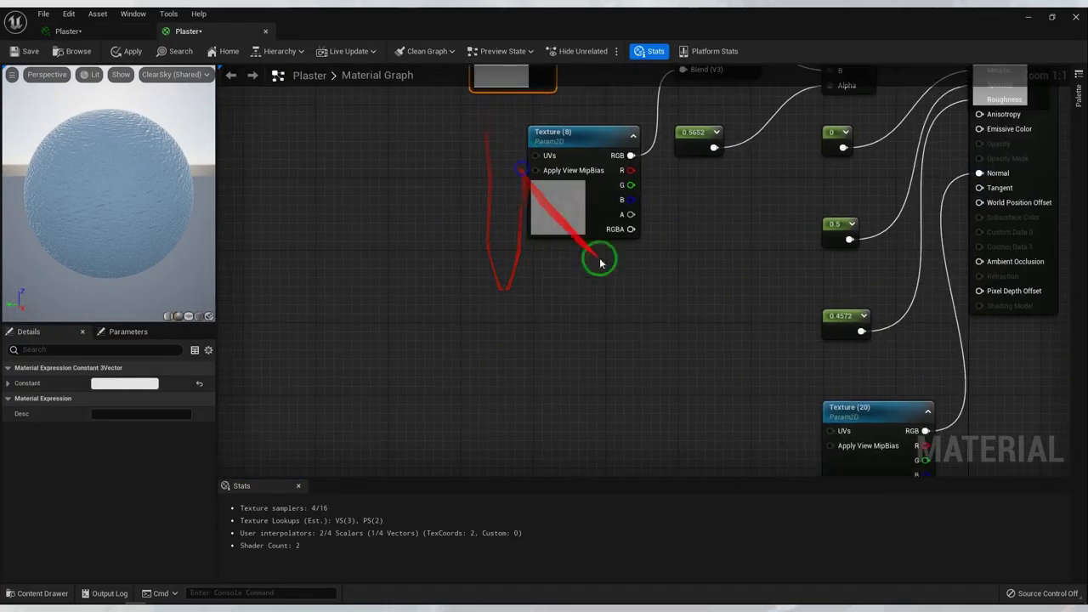
{"action": "left_click_drag", "start_coordinate": [802, 372], "coordinate": [626, 306]}
{"action": "right_click_drag", "start_coordinate": [626, 306], "coordinate": [694, 303]}
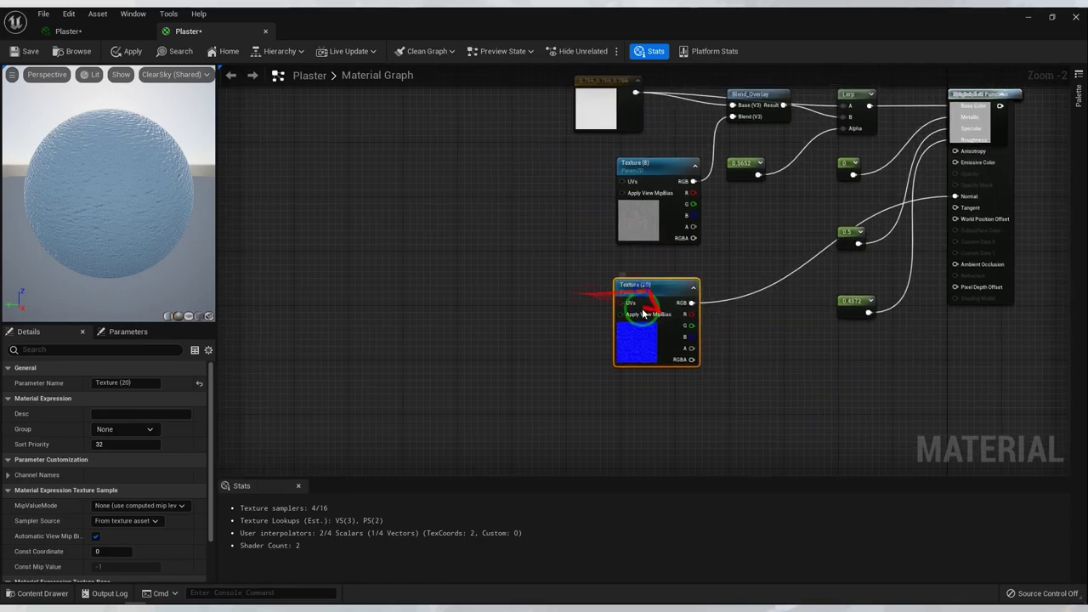
- Add TexCoord, Multiply and a scalar parameter named UV to the Plaster graph
{"action": "right_click", "coordinate": [469, 245]}
{"action": "type", "text": "textur"}
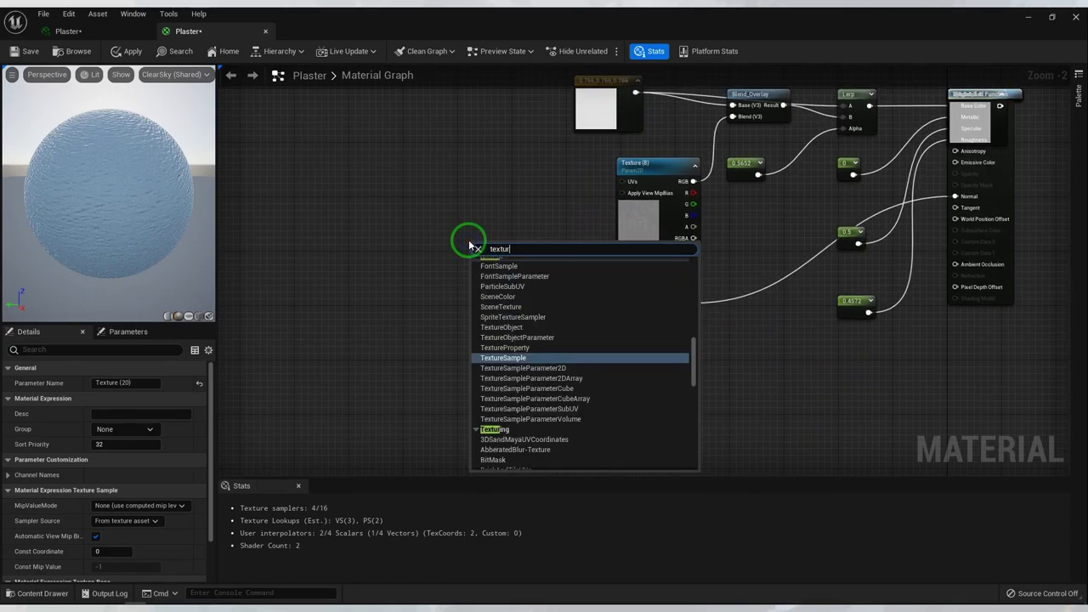
{"action": "type", "text": "e coord"}
{"action": "key", "text": "Escape"}
{"action": "left_click", "coordinate": [469, 244]}
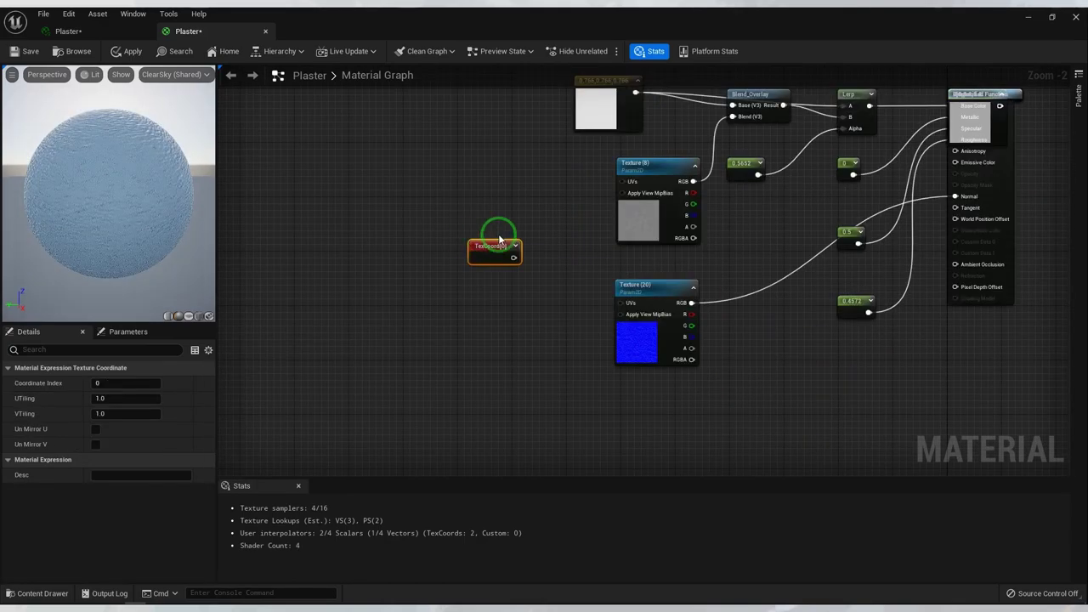
{"action": "scroll", "coordinate": [567, 280], "scroll_direction": "up", "scroll_amount": 2}
{"action": "left_click", "coordinate": [554, 283]}
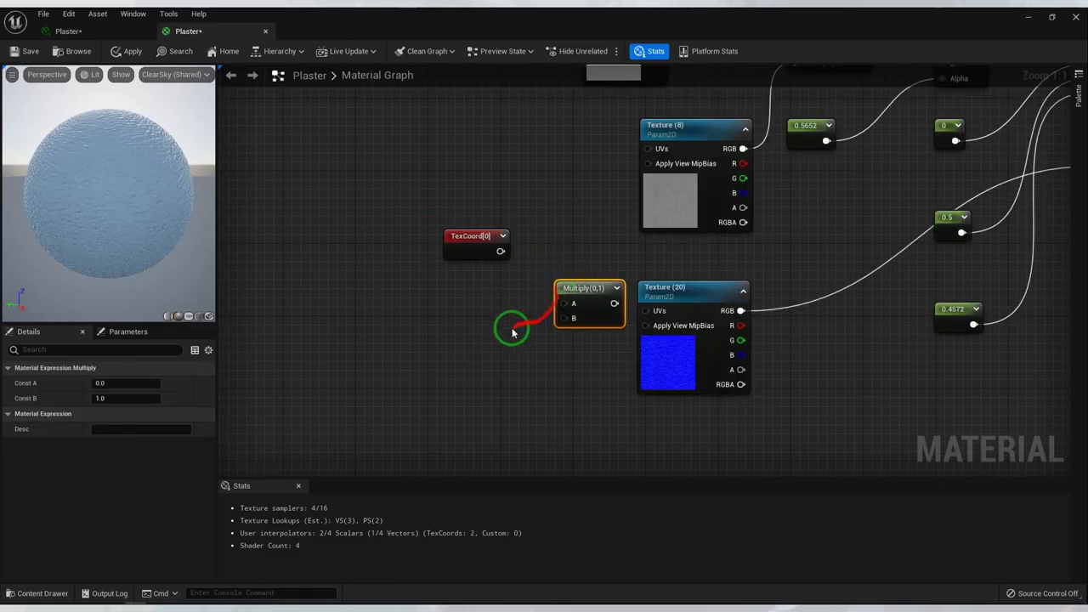
{"action": "left_click", "coordinate": [443, 334]}
{"action": "right_click", "coordinate": [455, 339]}
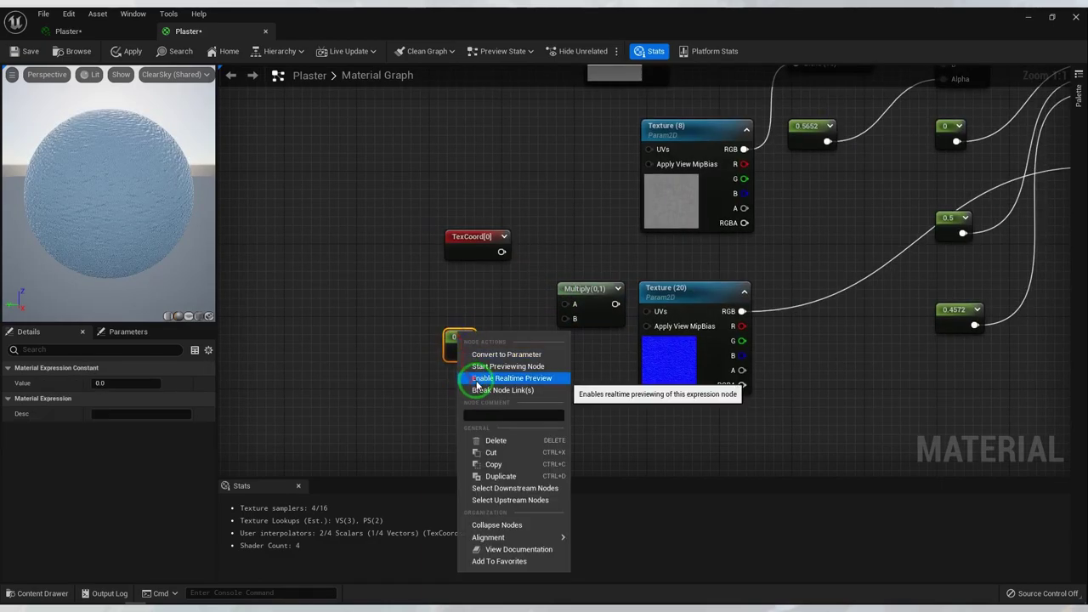
{"action": "left_click", "coordinate": [502, 354]}
{"action": "type", "text": "UV"}
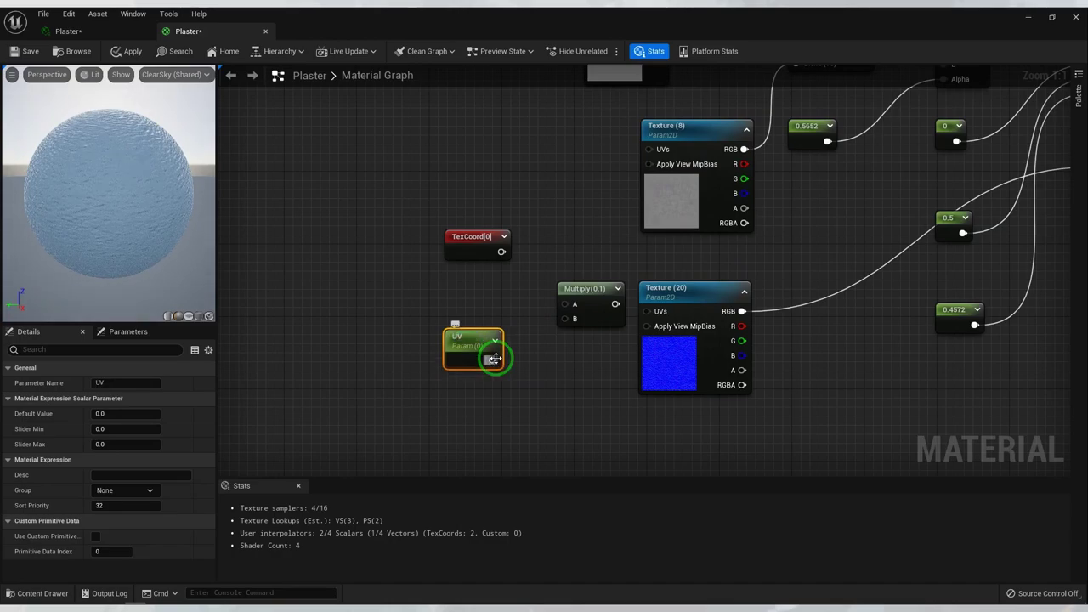
- Wire TexCoord × UV into the UVs of Texture (20) and Texture (8), then save
{"action": "left_click_drag", "start_coordinate": [554, 326], "coordinate": [555, 324]}
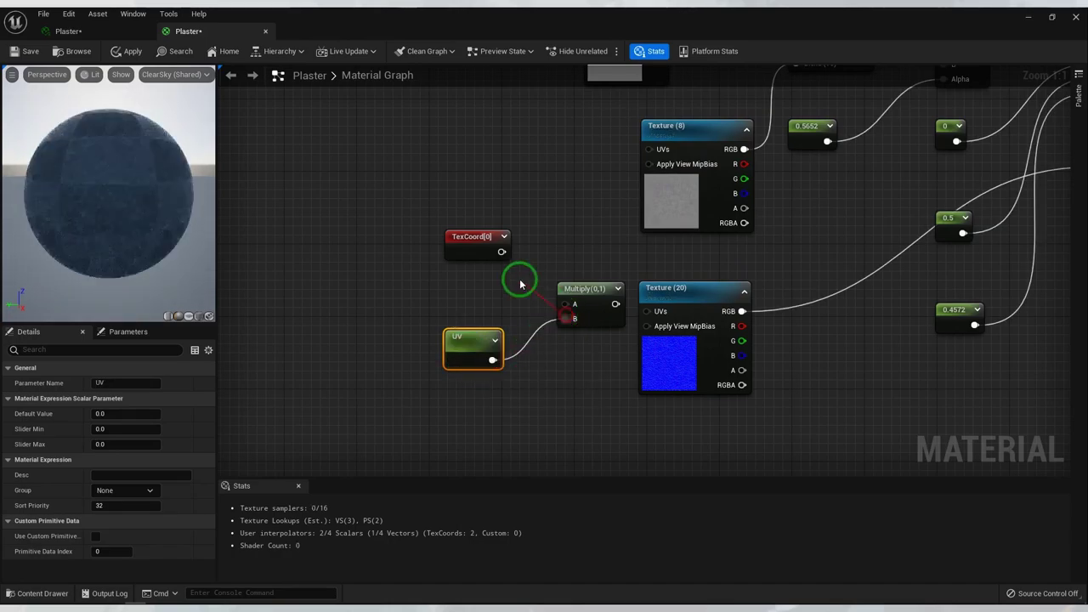
{"action": "left_click_drag", "start_coordinate": [501, 252], "coordinate": [566, 304]}
{"action": "left_click_drag", "start_coordinate": [490, 355], "coordinate": [29, 442]}
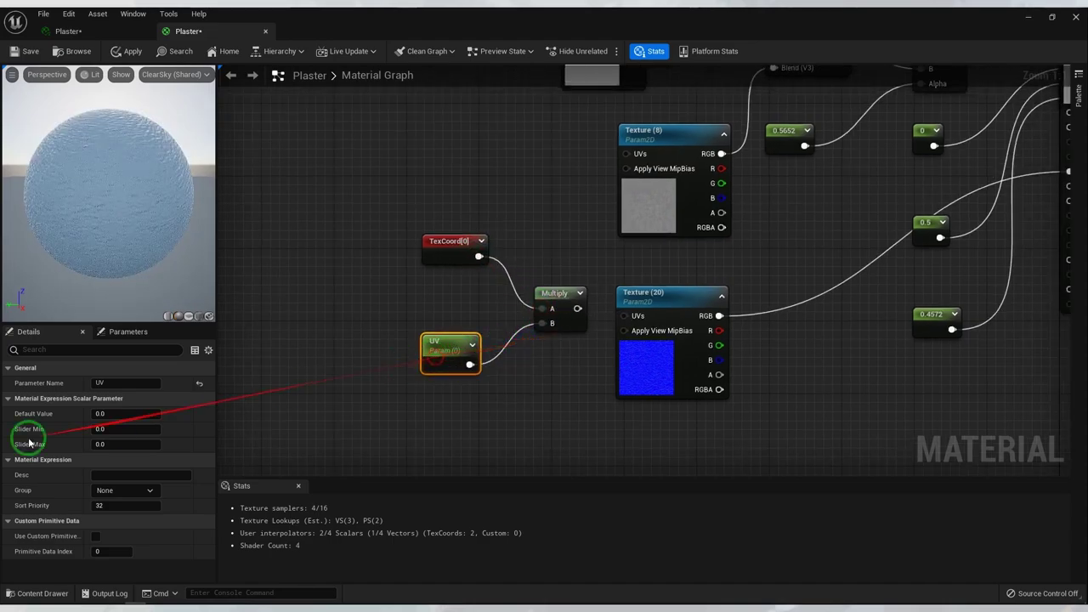
{"action": "mouse_move", "coordinate": [119, 427]}
{"action": "left_mouse_down"}
{"action": "mouse_move", "coordinate": [498, 310]}
{"action": "mouse_move", "coordinate": [568, 317]}
{"action": "mouse_move", "coordinate": [574, 152]}
{"action": "left_mouse_up"}
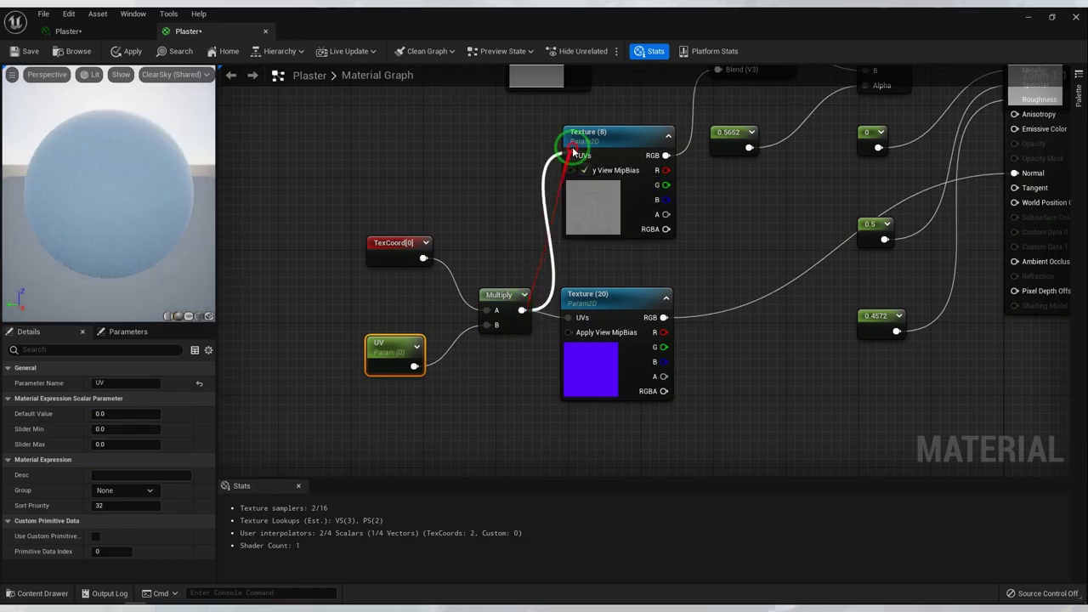
{"action": "left_click_drag", "start_coordinate": [410, 277], "coordinate": [53, 98]}
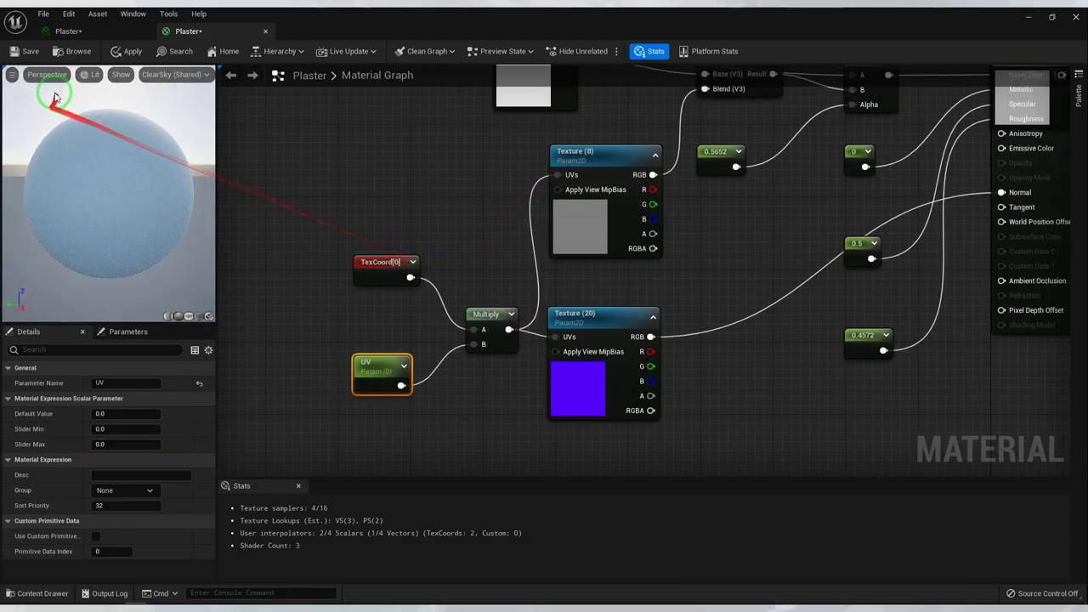
{"action": "left_click", "coordinate": [30, 53]}
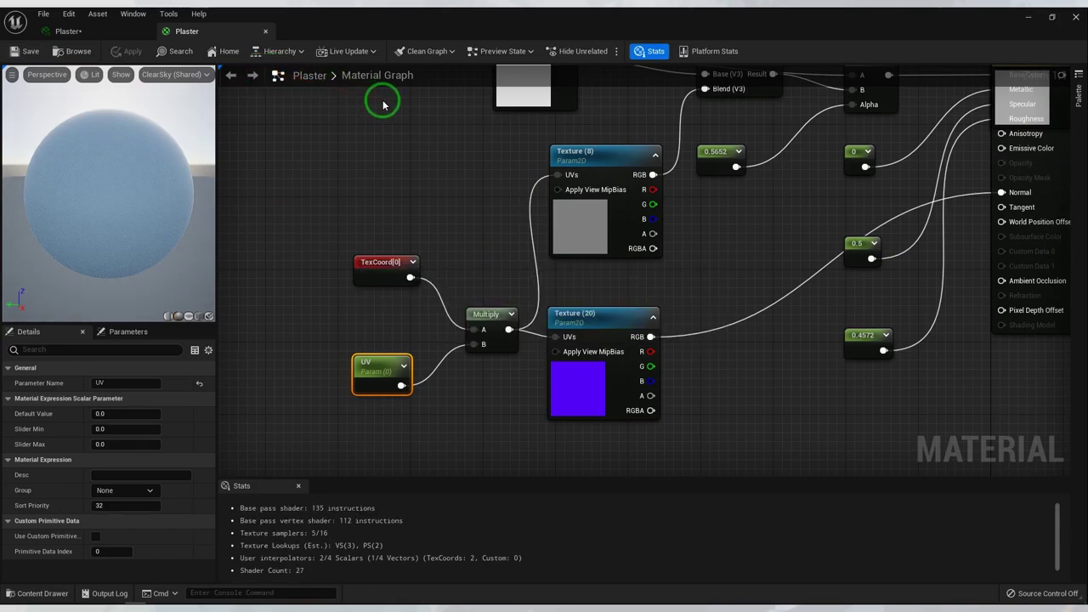
{"action": "right_click_drag", "start_coordinate": [457, 143], "coordinate": [471, 194]}
- Enable the Plaster instance's UV parameter override and set it to 30
{"action": "left_click_drag", "start_coordinate": [263, 34], "coordinate": [744, 238]}
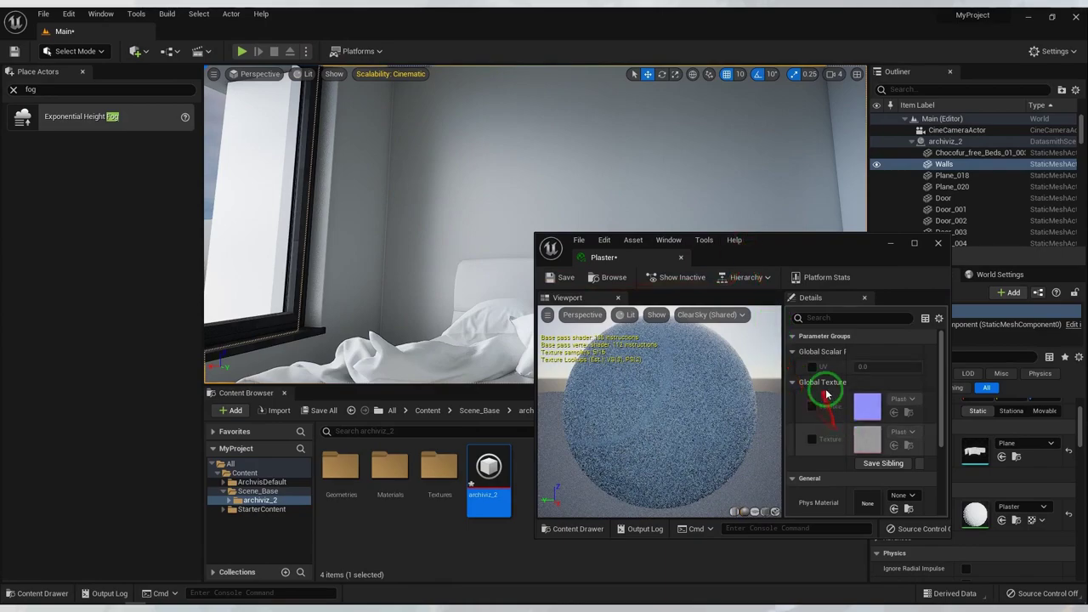
{"action": "left_click", "coordinate": [814, 368]}
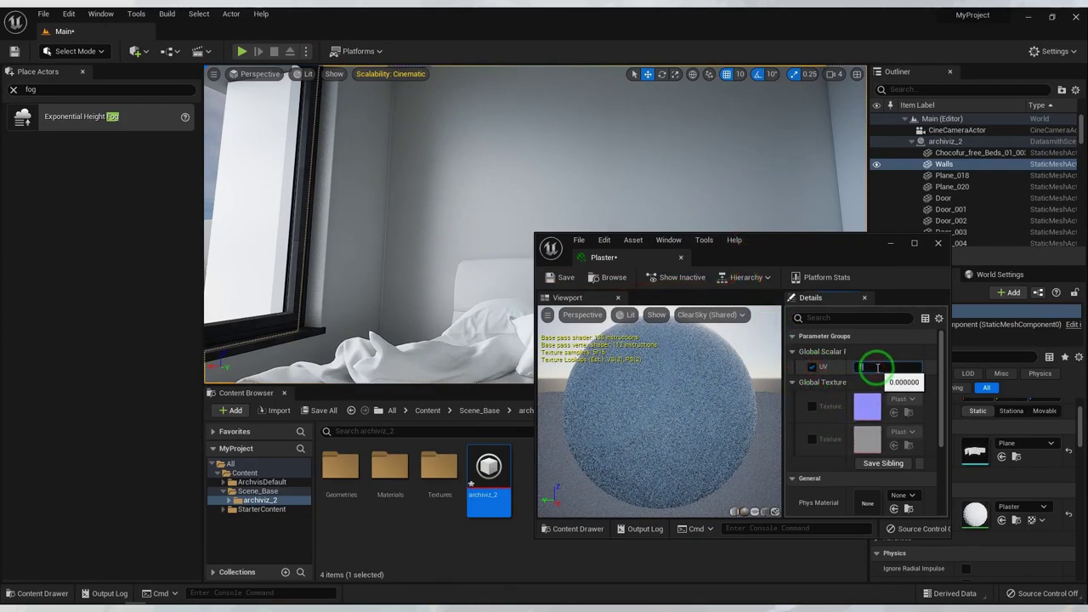
{"action": "type", "text": "2"}
{"action": "key", "text": "Return"}
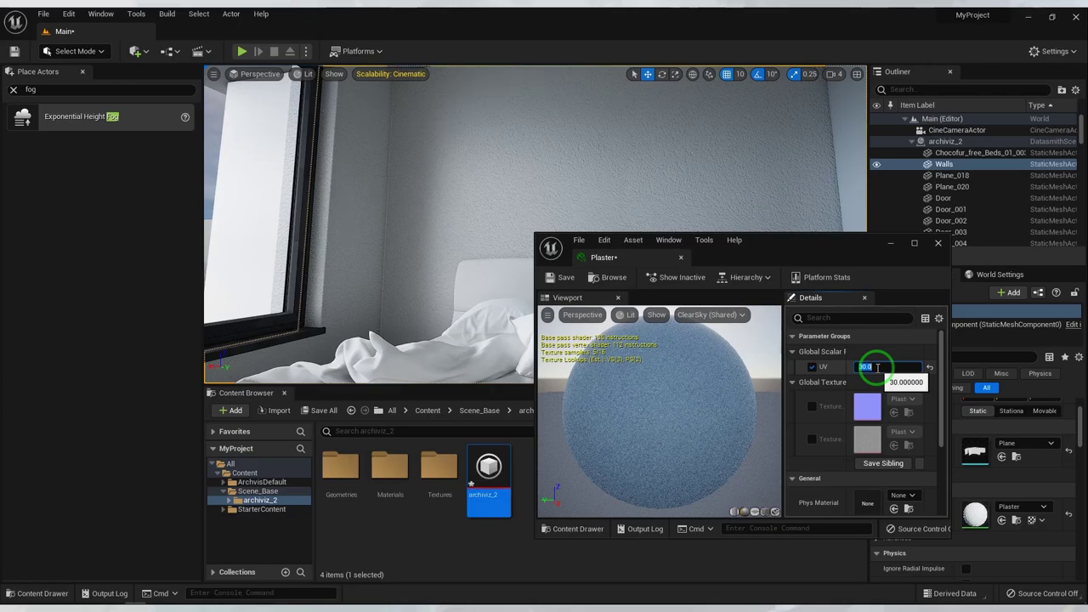
{"action": "left_click", "coordinate": [914, 243]}
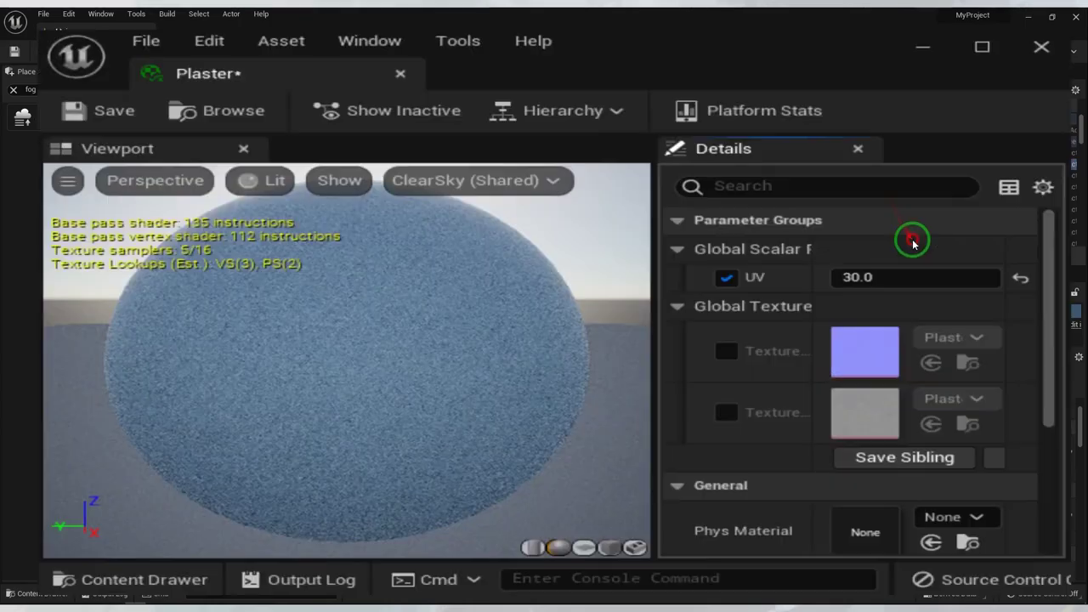
- Route Texture (20) RGB through a FlattenNormal node into the material's Normal input
{"action": "double_click", "coordinate": [856, 308]}
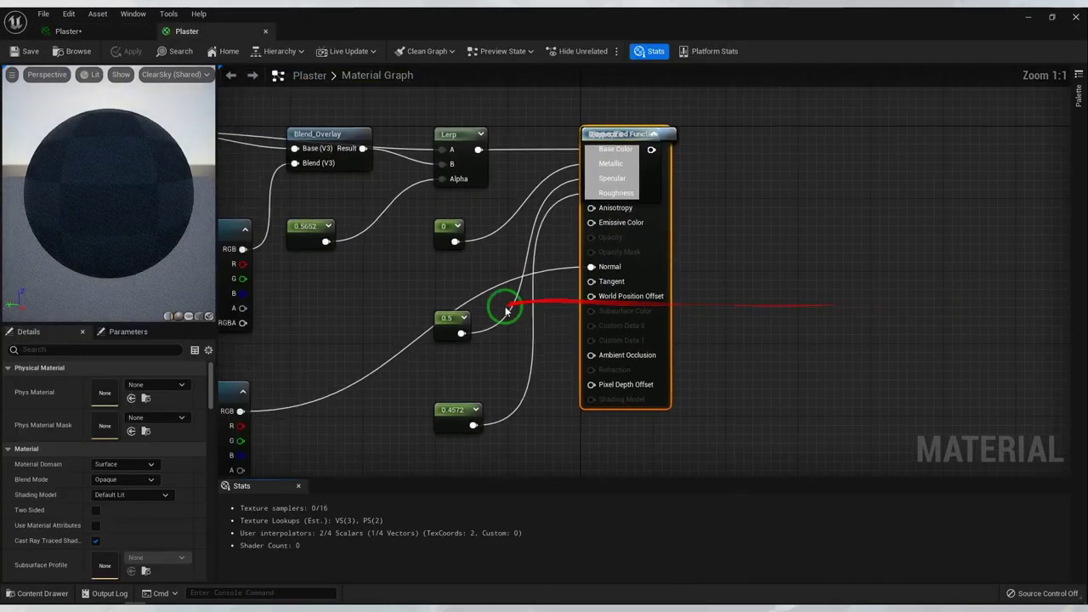
{"action": "left_click_drag", "start_coordinate": [554, 290], "coordinate": [583, 304]}
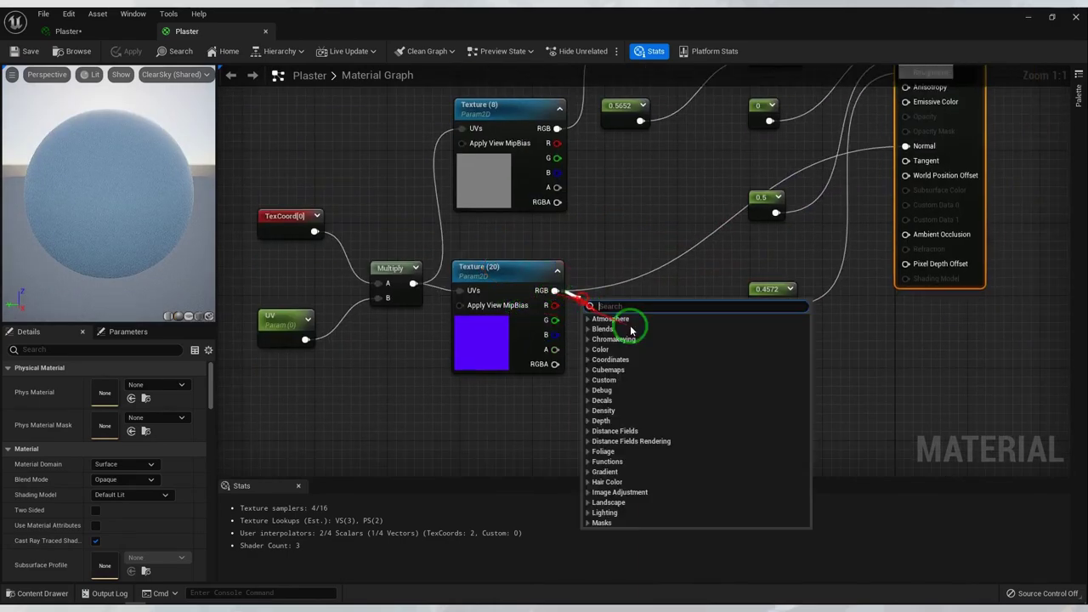
{"action": "type", "text": "flat"}
{"action": "key", "text": "Return"}
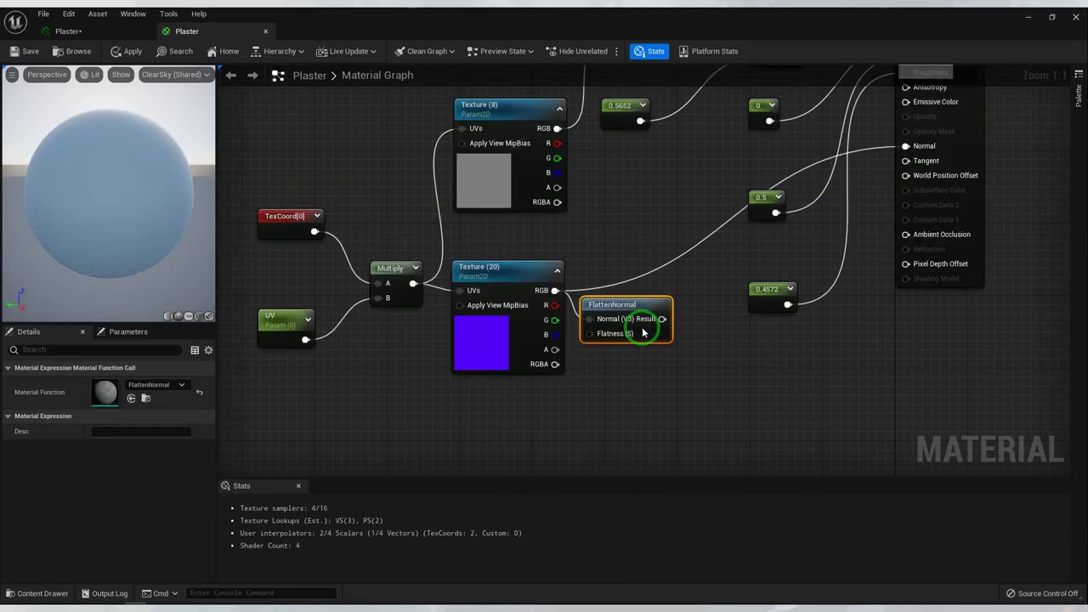
{"action": "mouse_move", "coordinate": [662, 319]}
{"action": "left_mouse_down"}
{"action": "mouse_move", "coordinate": [799, 158]}
{"action": "mouse_move", "coordinate": [505, 345]}
{"action": "left_mouse_up"}
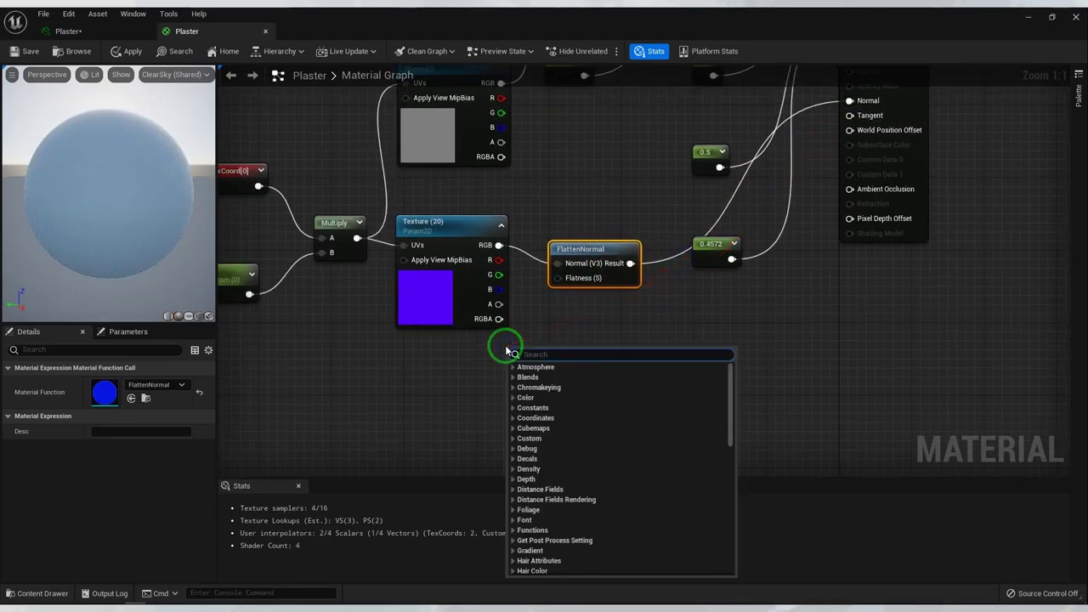
- Drive FlattenNormal's Flatness with a Normal_Int scalar parameter defaulting to 1.0, then save and close
{"action": "type", "text": "scalar"}
{"action": "key", "text": "Return"}
{"action": "type", "text": "Normal_Int"}
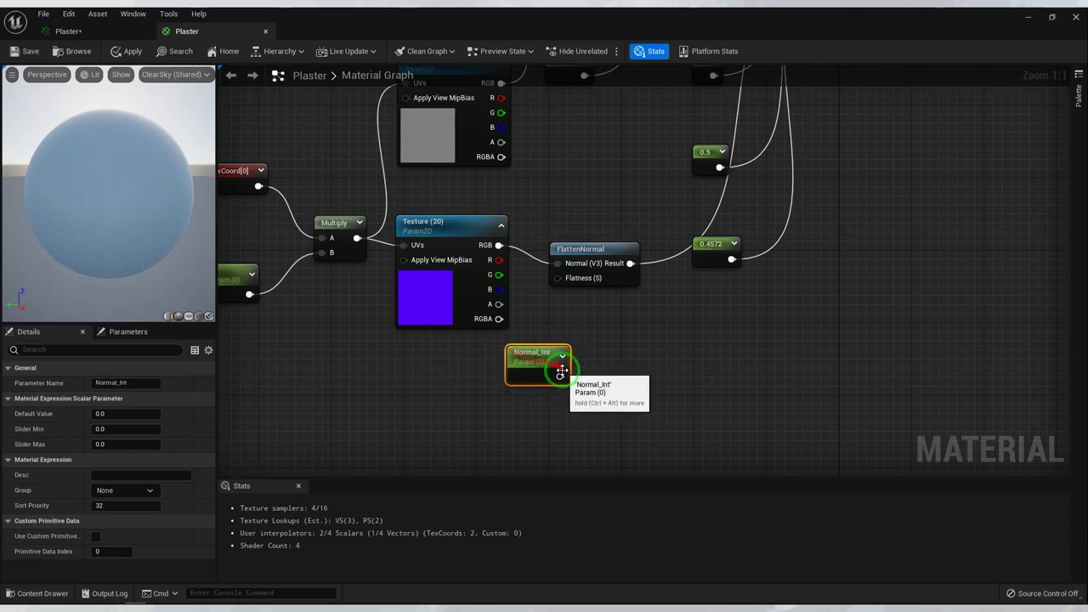
{"action": "left_click_drag", "start_coordinate": [560, 375], "coordinate": [557, 278]}
{"action": "left_click_drag", "start_coordinate": [548, 382], "coordinate": [473, 390]}
{"action": "left_click", "coordinate": [84, 414]}
{"action": "type", "text": "1"}
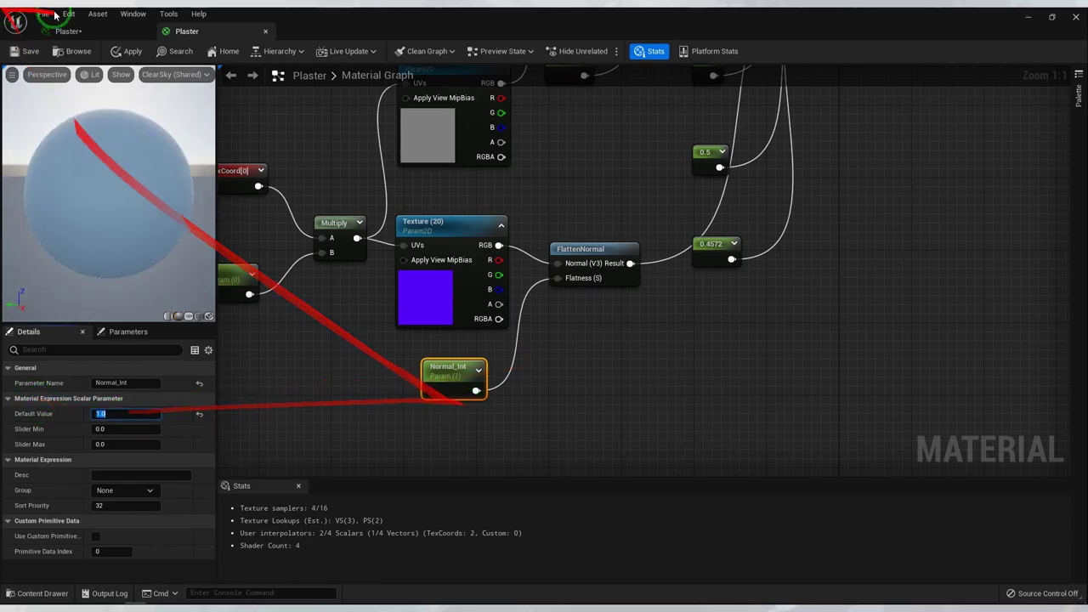
{"action": "left_click", "coordinate": [31, 52]}
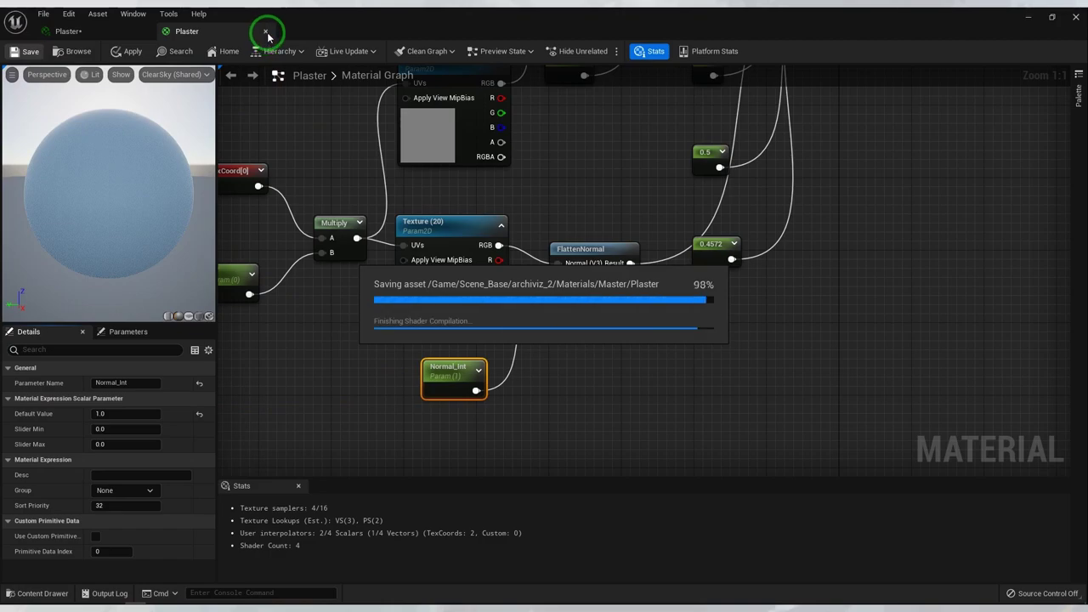
{"action": "left_click", "coordinate": [266, 32]}
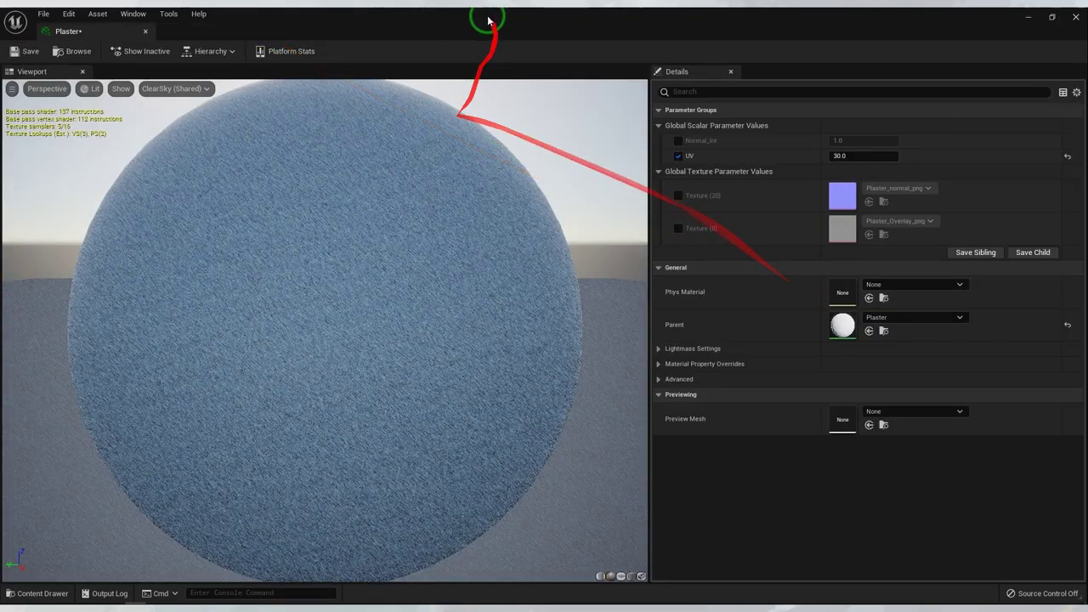
- Float the Plaster instance editor and fly the camera around the room's wall corners
{"action": "left_click_drag", "start_coordinate": [488, 20], "coordinate": [716, 306]}
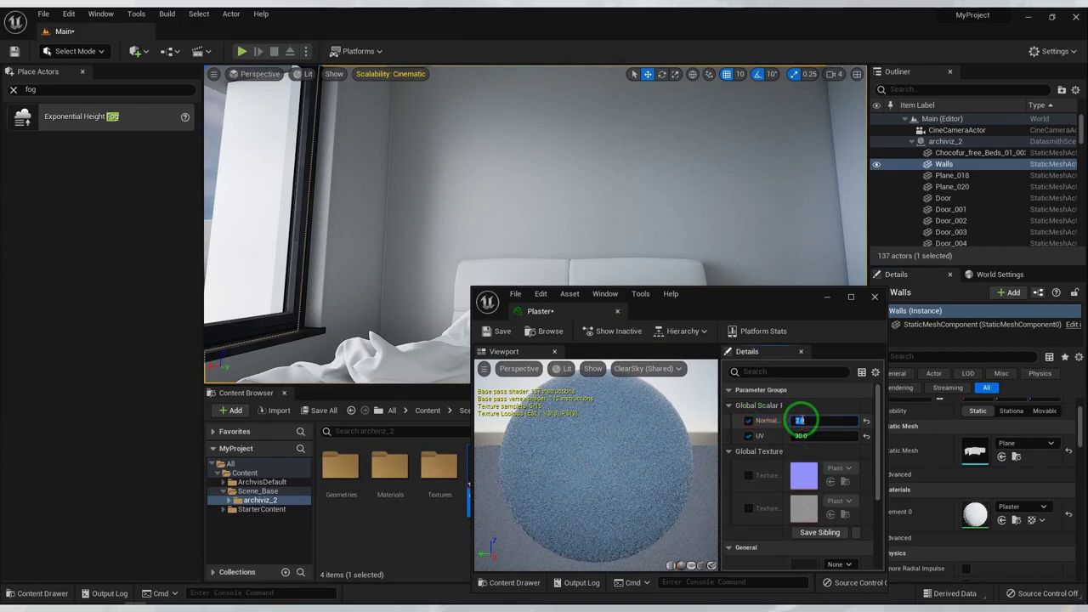
{"action": "left_click_drag", "start_coordinate": [639, 224], "coordinate": [502, 367]}
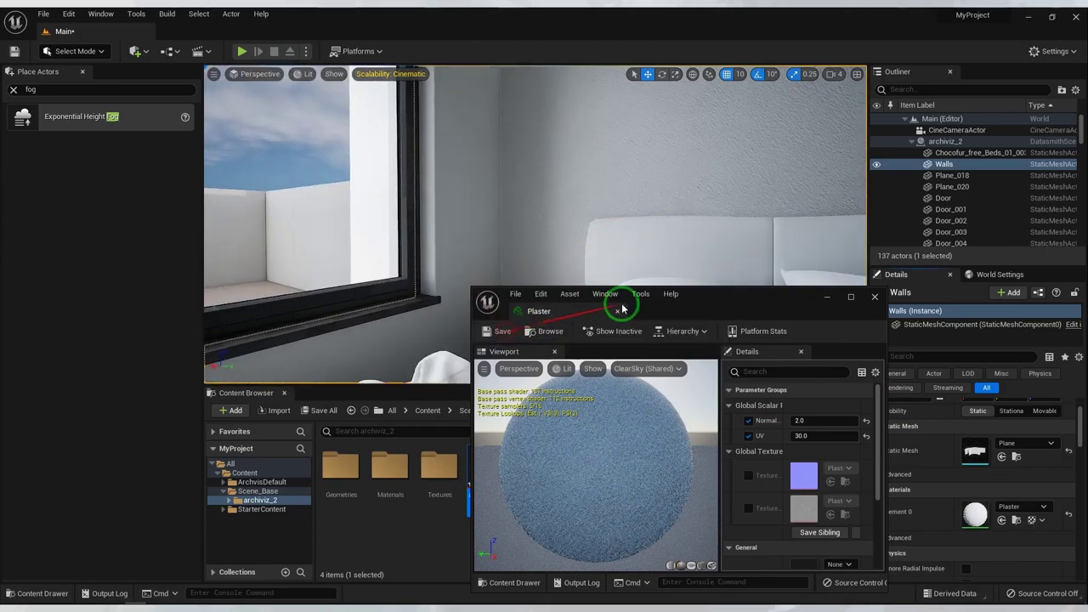
{"action": "mouse_move", "coordinate": [510, 265]}
{"action": "left_mouse_down"}
{"action": "mouse_move", "coordinate": [362, 310]}
{"action": "mouse_move", "coordinate": [278, 299]}
{"action": "mouse_move", "coordinate": [374, 312]}
{"action": "mouse_move", "coordinate": [114, 291]}
{"action": "left_mouse_up"}
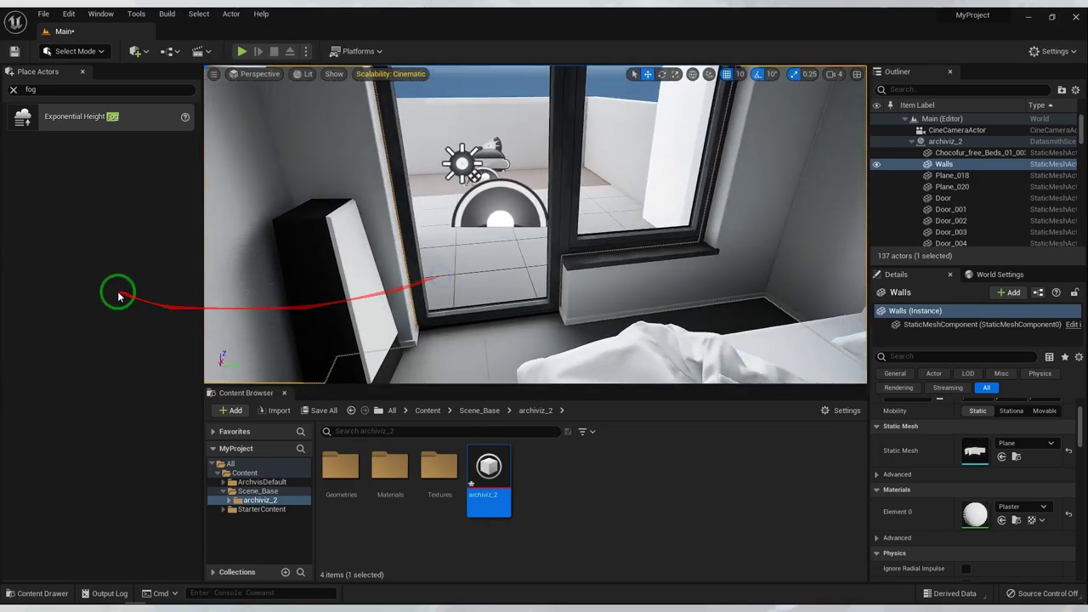
- Search the actor list and place a Rect Light in the bedroom
{"action": "left_click", "coordinate": [14, 89]}
{"action": "type", "text": "re"}
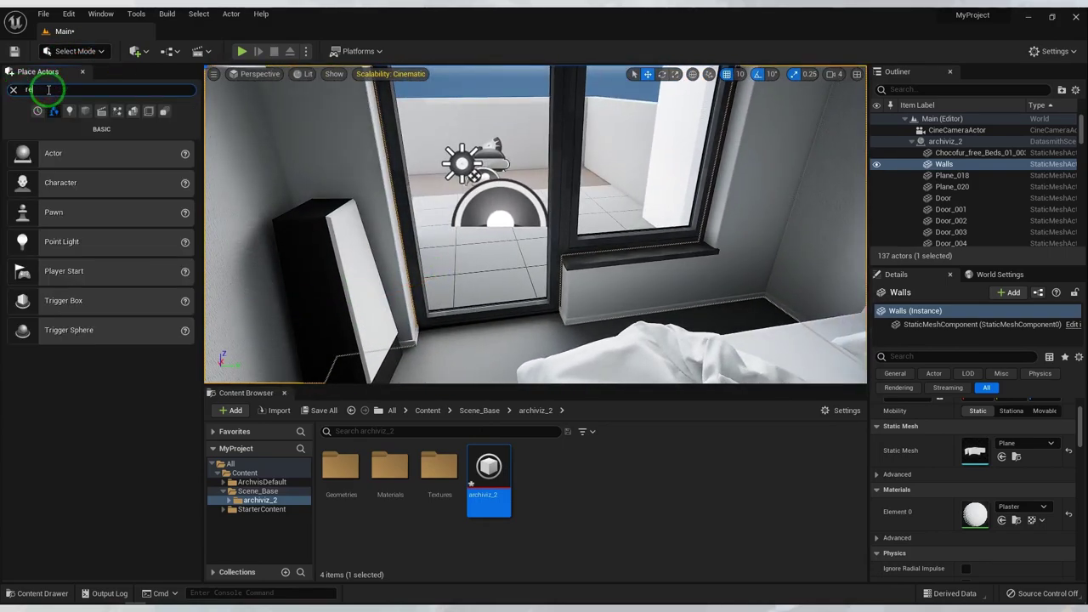
{"action": "type", "text": "c"}
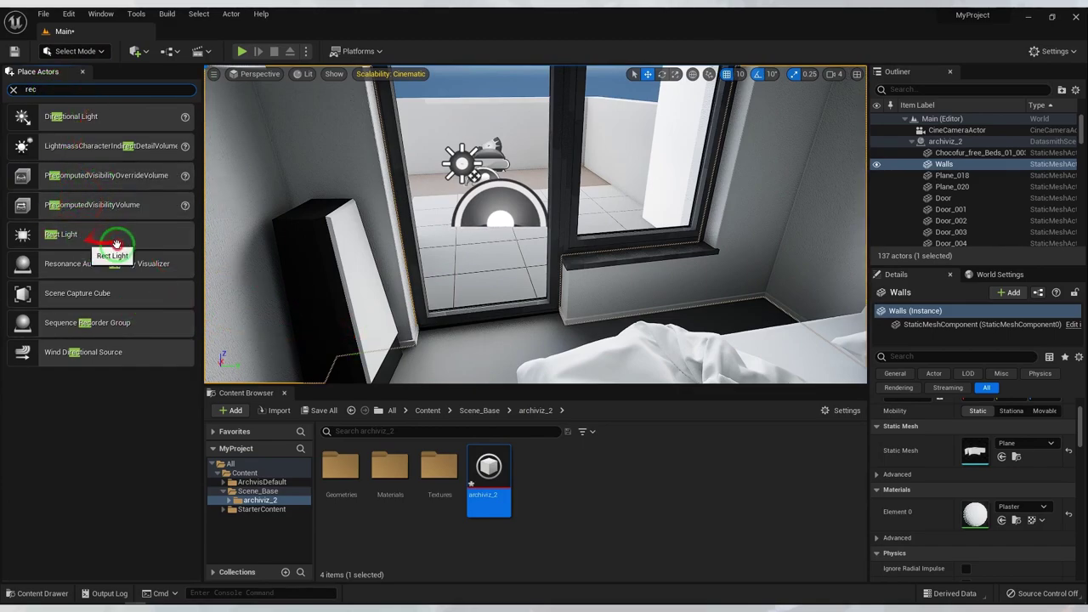
{"action": "mouse_move", "coordinate": [117, 245]}
{"action": "left_mouse_down"}
{"action": "mouse_move", "coordinate": [525, 217]}
{"action": "mouse_move", "coordinate": [746, 166]}
{"action": "left_mouse_up"}
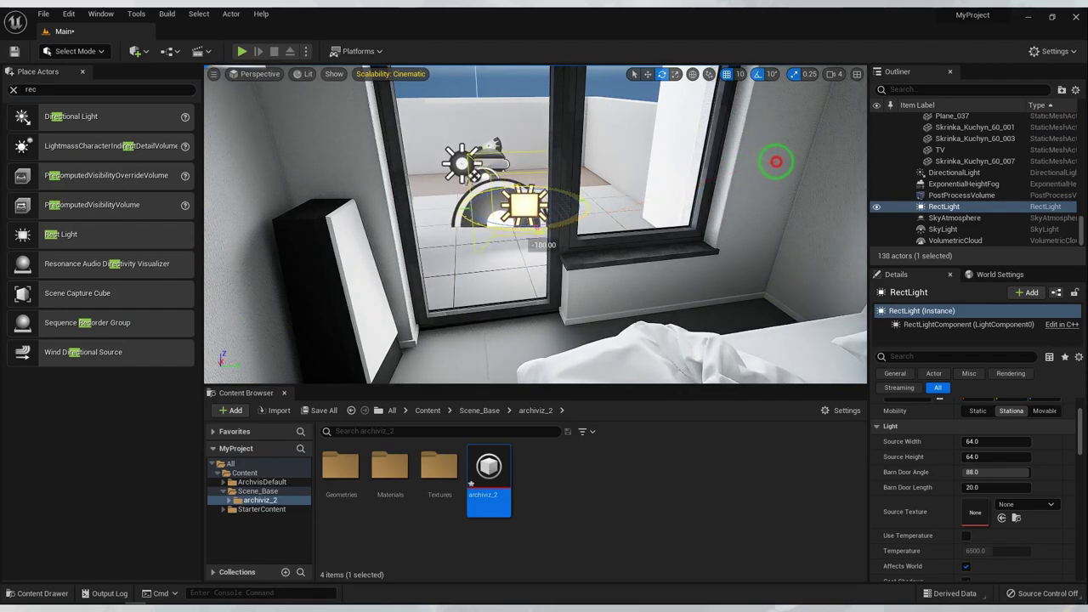
- Raise the Rect Light along Z in front of the window and reselect it
{"action": "key", "text": "w"}
{"action": "right_click_drag", "start_coordinate": [527, 172], "coordinate": [539, 210]}
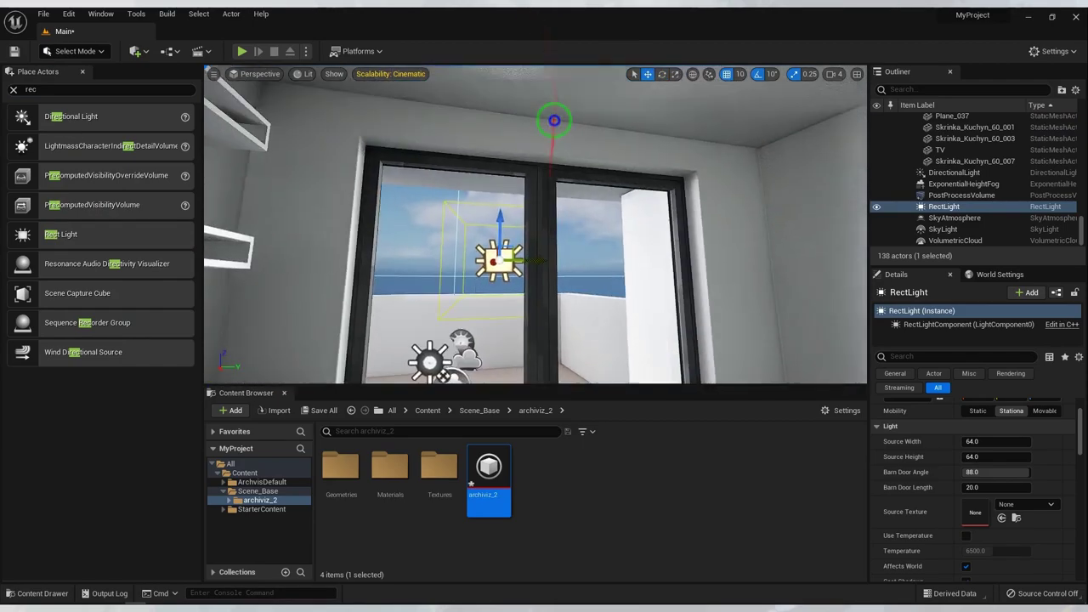
{"action": "left_click_drag", "start_coordinate": [502, 269], "coordinate": [510, 241]}
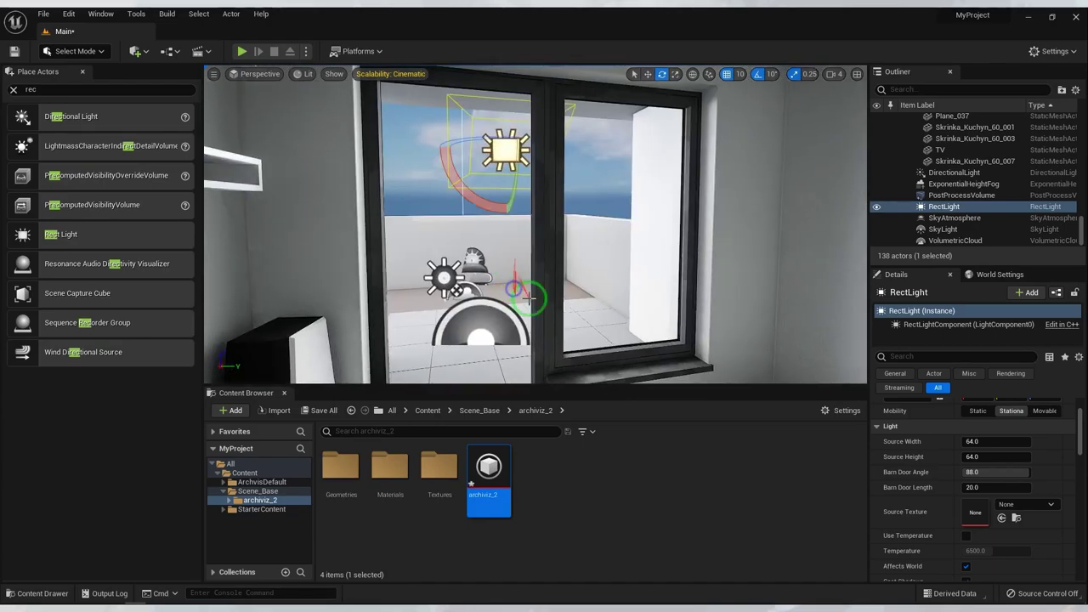
{"action": "right_click_drag", "start_coordinate": [515, 265], "coordinate": [728, 303]}
{"action": "right_click", "coordinate": [740, 293]}
{"action": "right_click_drag", "start_coordinate": [540, 220], "coordinate": [508, 206]}
{"action": "left_click", "coordinate": [515, 209]}
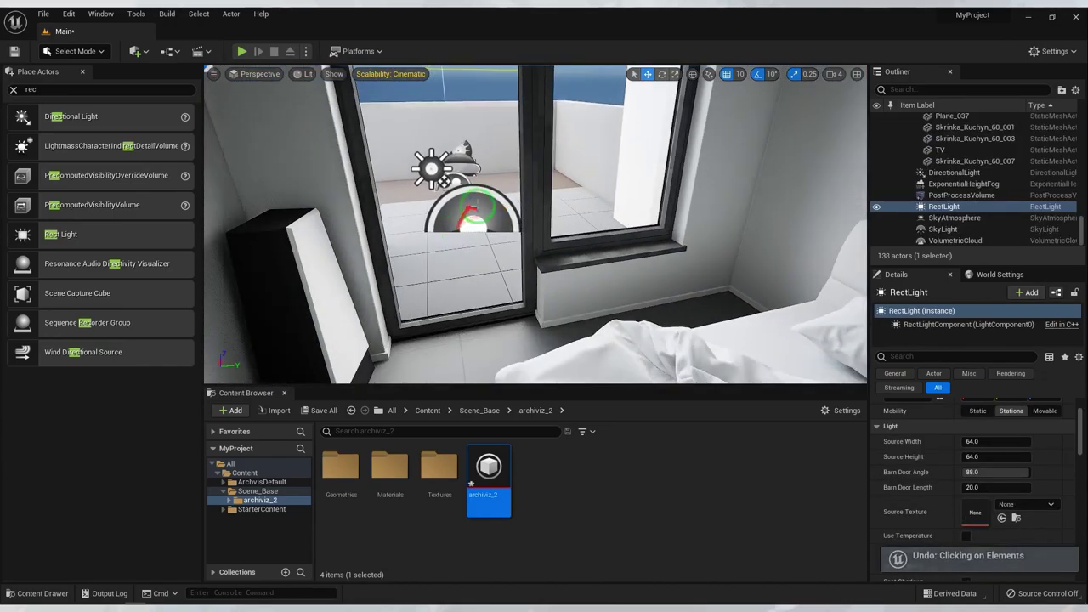
- Cut the SkyLight's Intensity Scale to 10
{"action": "left_click", "coordinate": [957, 228]}
{"action": "scroll", "coordinate": [953, 508], "scroll_direction": "down", "scroll_amount": 2}
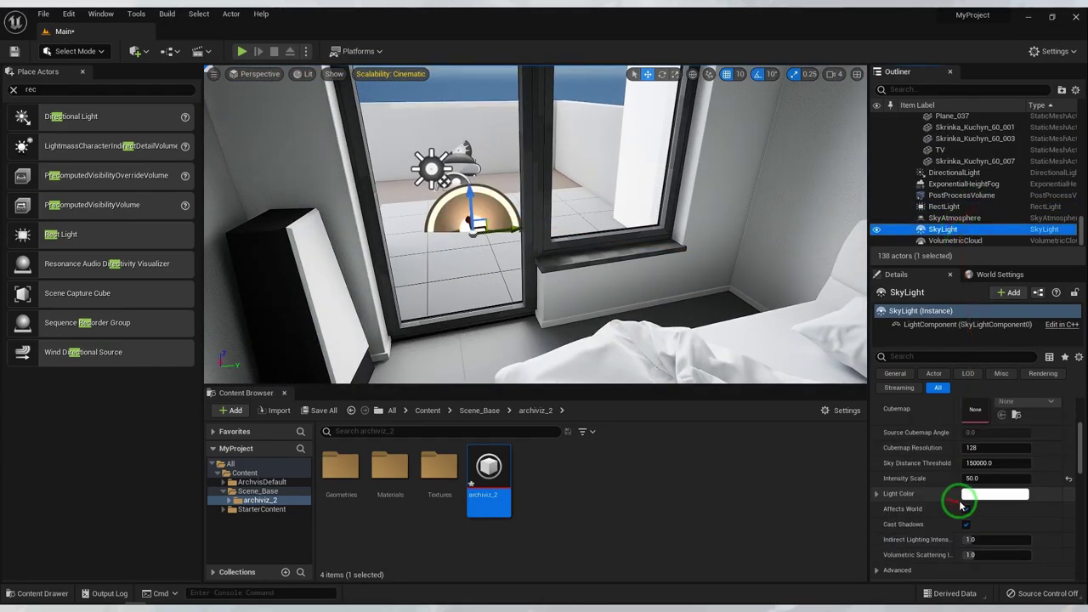
{"action": "left_click", "coordinate": [990, 482]}
{"action": "type", "text": "0"}
{"action": "key", "text": "Return"}
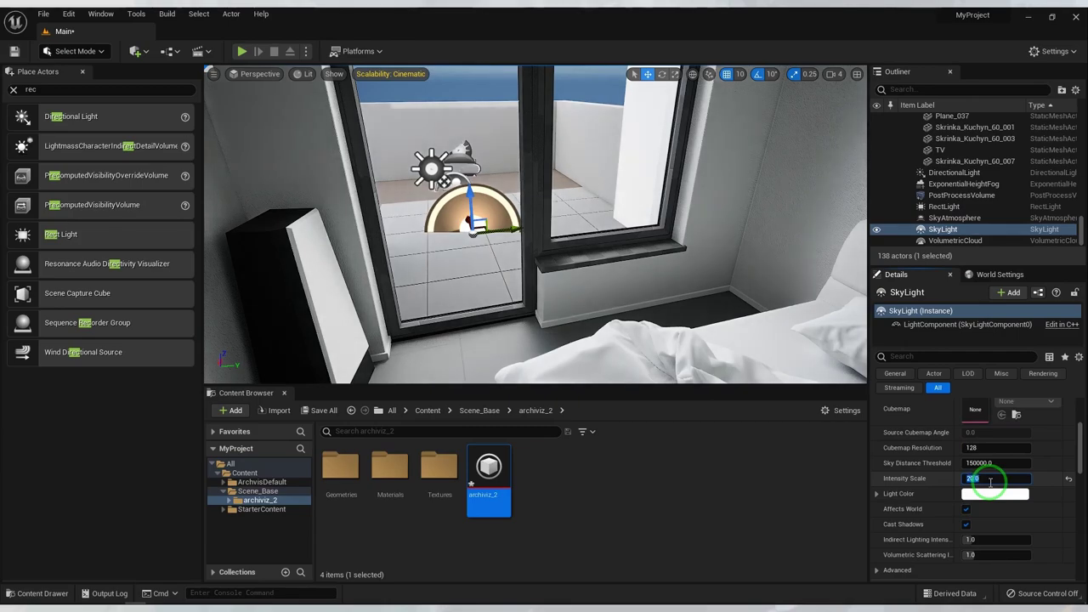
{"action": "type", "text": "10"}
{"action": "key", "text": "Return"}
- Select the Rect Light, confirm 100 cd intensity, and check the camera speed settings
{"action": "left_click_drag", "start_coordinate": [663, 345], "coordinate": [561, 174]}
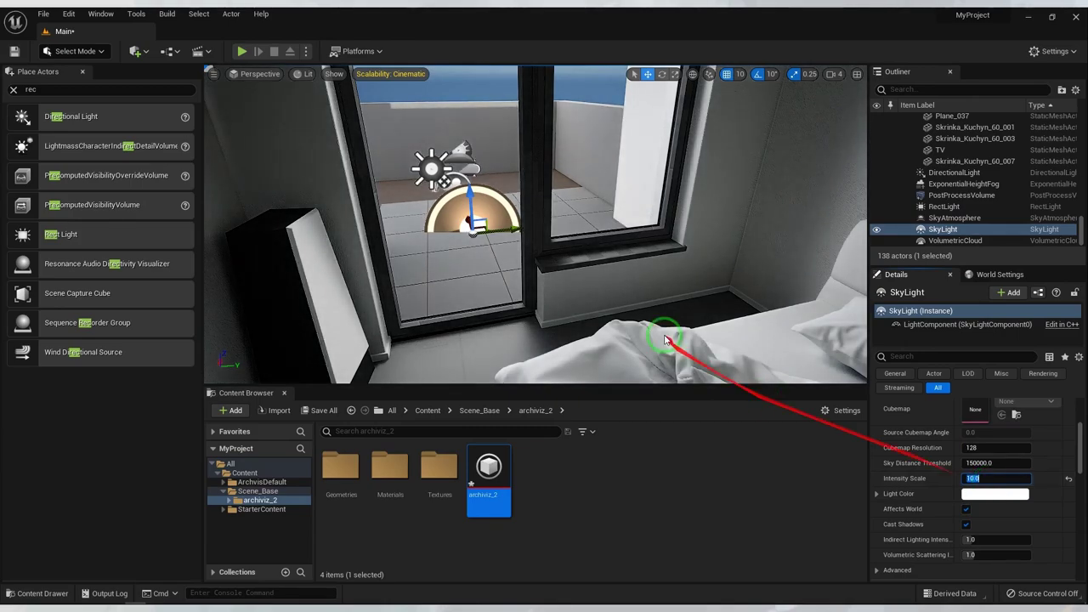
{"action": "left_click", "coordinate": [502, 195]}
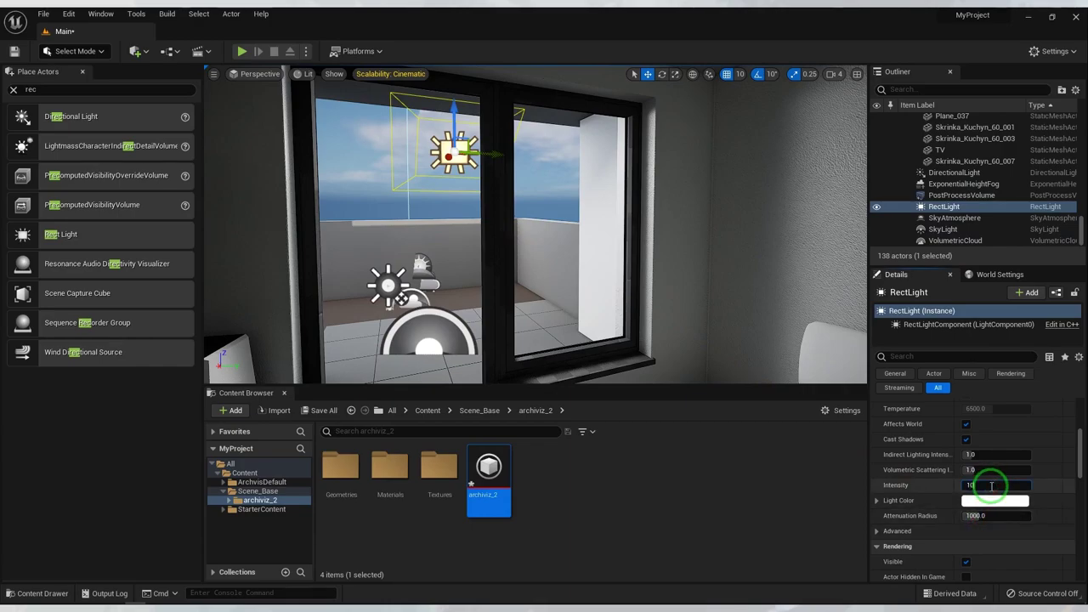
{"action": "type", "text": "0.0 cd"}
{"action": "key", "text": "Return"}
{"action": "mouse_move", "coordinate": [498, 255]}
{"action": "left_mouse_down"}
{"action": "mouse_move", "coordinate": [469, 270]}
{"action": "mouse_move", "coordinate": [548, 182]}
{"action": "left_mouse_up"}
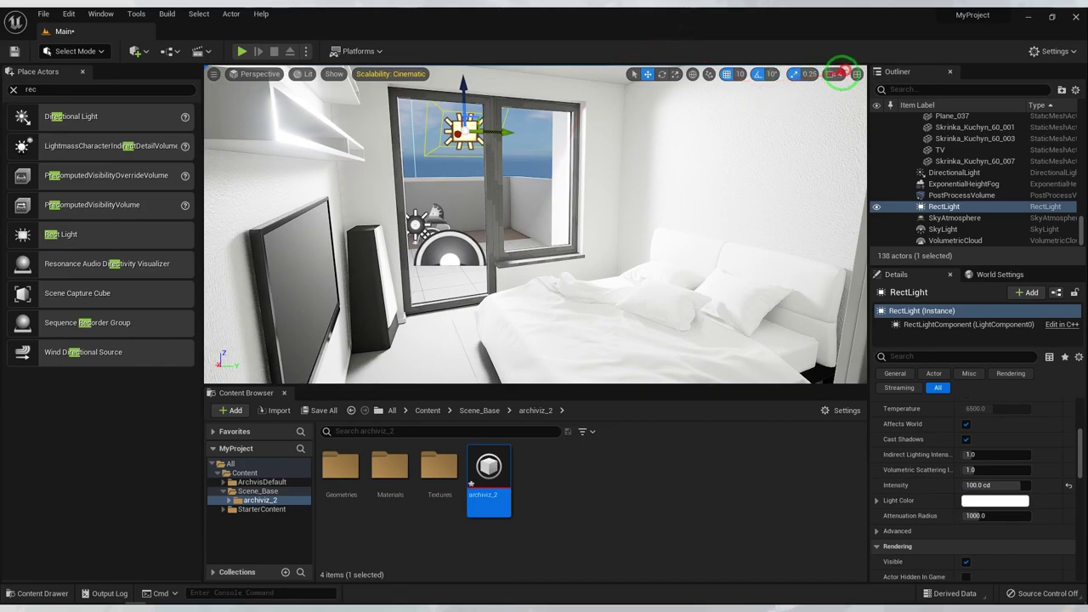
{"action": "left_click", "coordinate": [838, 75]}
{"action": "left_click_drag", "start_coordinate": [684, 185], "coordinate": [551, 154]}
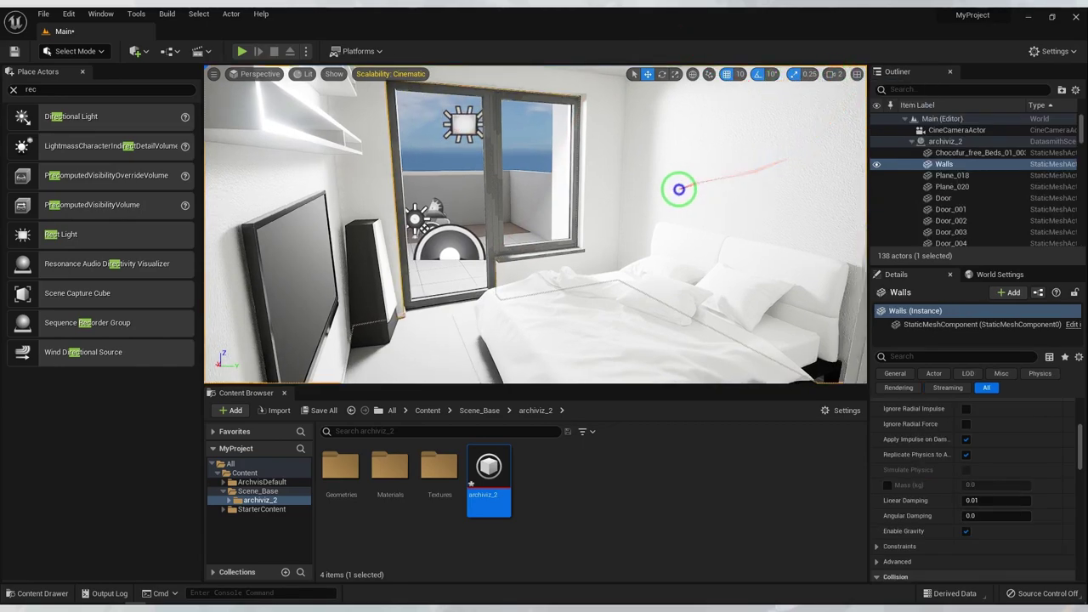
- Lower the Rect Light's Intensity to 50 cd
{"action": "left_click", "coordinate": [443, 143]}
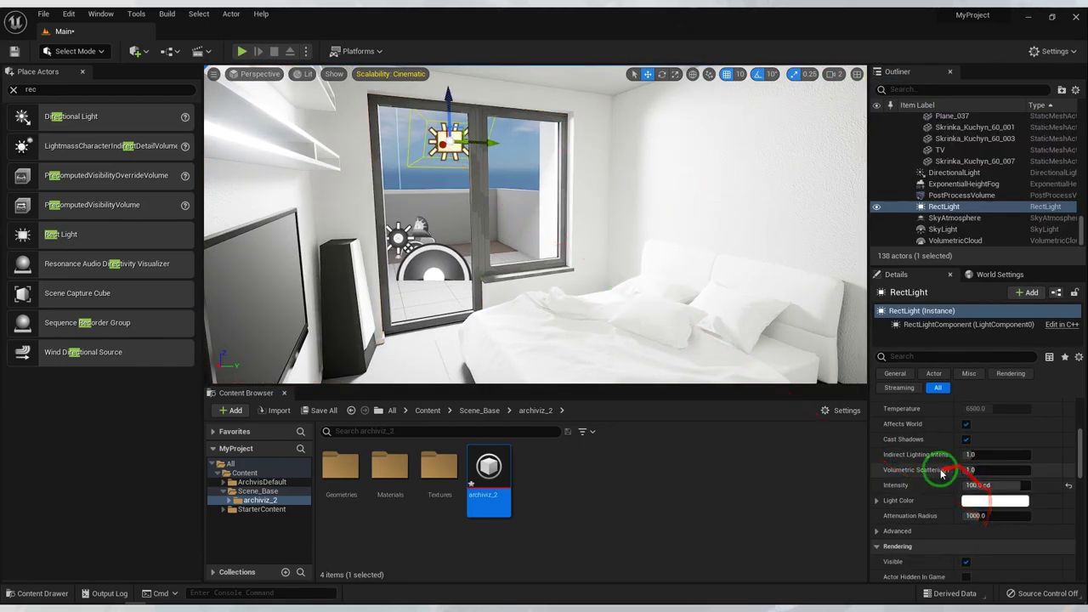
{"action": "scroll", "coordinate": [942, 457], "scroll_direction": "up", "scroll_amount": 5}
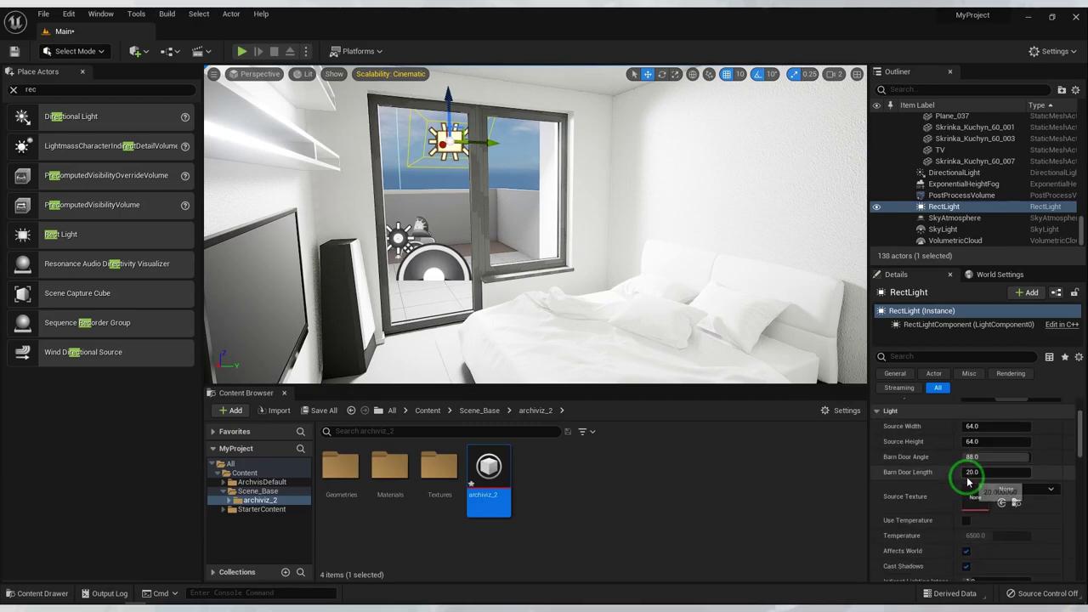
{"action": "scroll", "coordinate": [986, 510], "scroll_direction": "down", "scroll_amount": 5}
{"action": "left_click", "coordinate": [995, 522]}
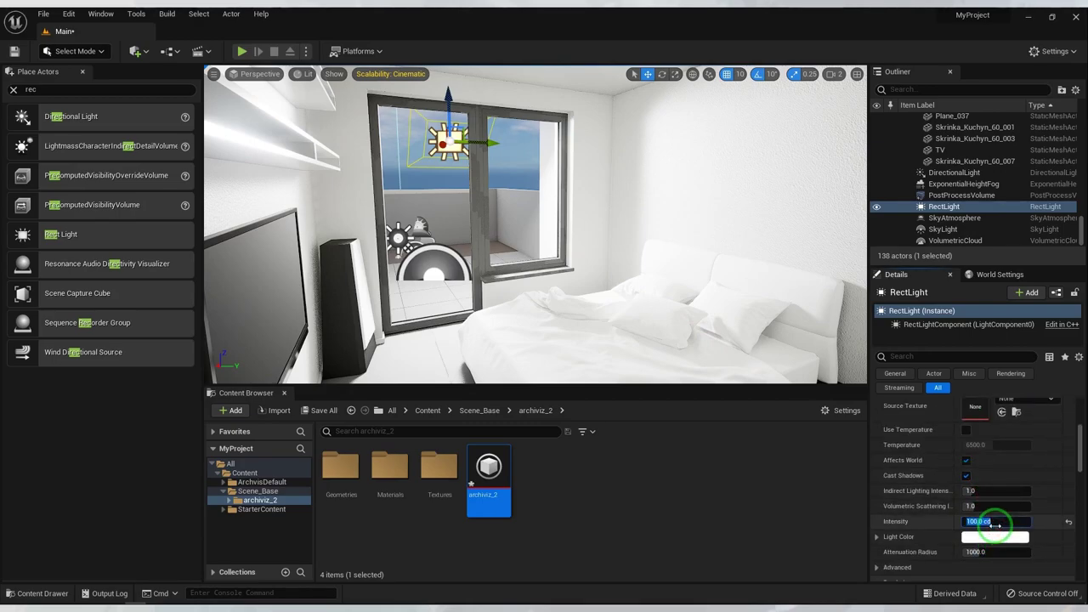
{"action": "type", "text": "50"}
{"action": "key", "text": "Return"}
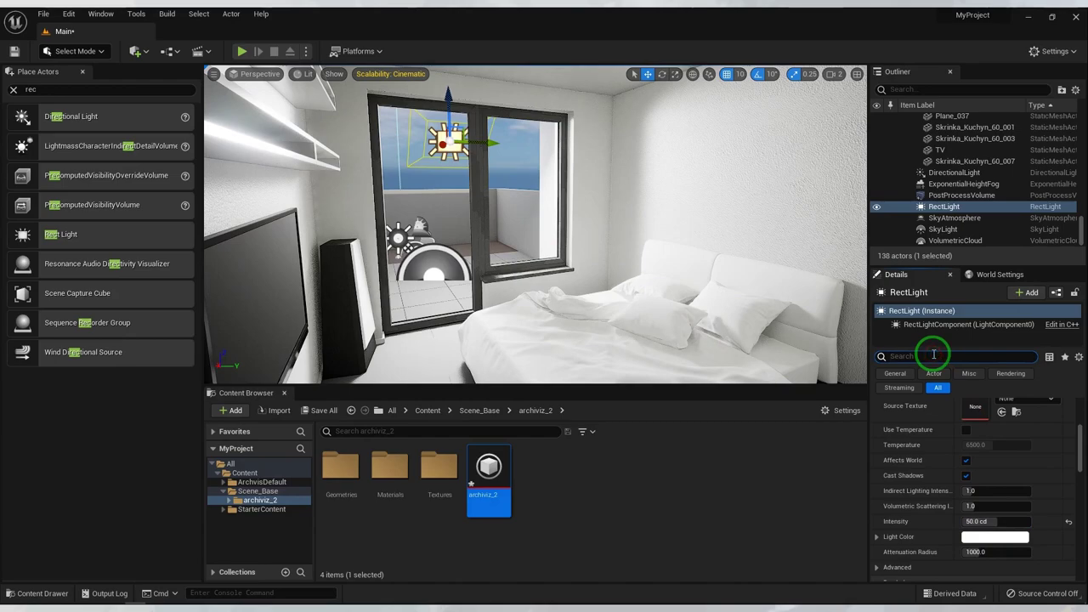
{"action": "type", "text": "do"}
{"action": "key", "text": "BackSpace"}
{"action": "type", "text": "it"}
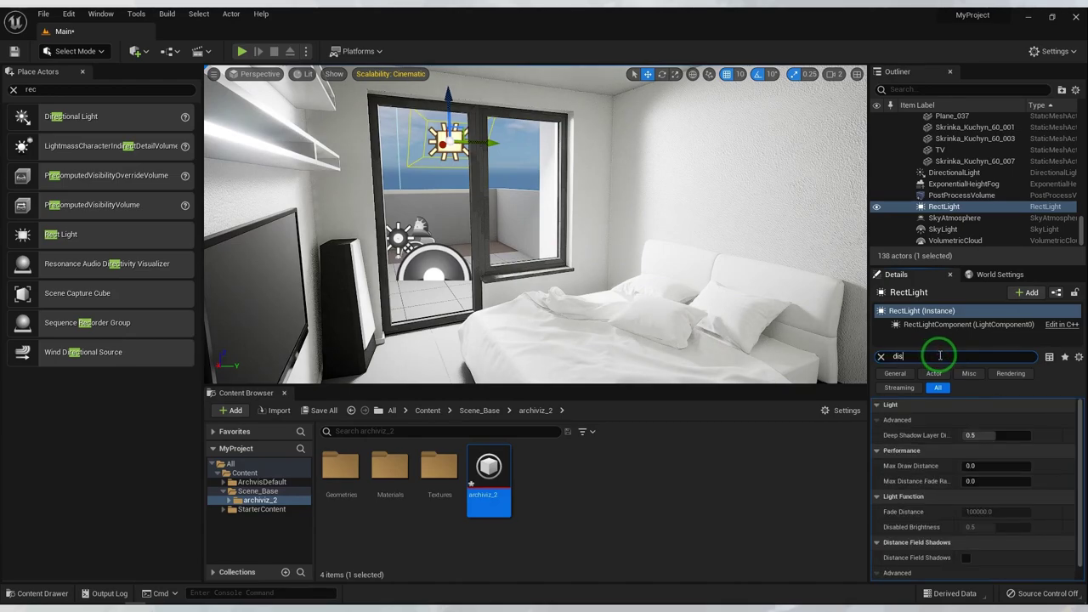
{"action": "type", "text": "ta"}
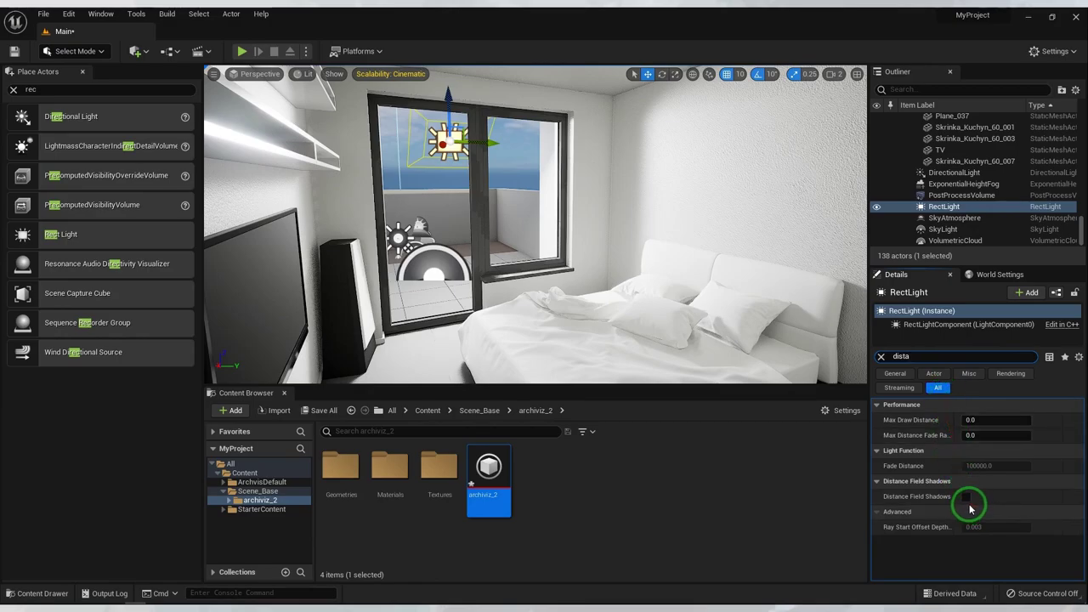
- Enable Distance Field Shadows on the Rect Light and review the viewport Scalability and Show menus
{"action": "left_click", "coordinate": [963, 500]}
{"action": "right_click_drag", "start_coordinate": [425, 328], "coordinate": [359, 242]}
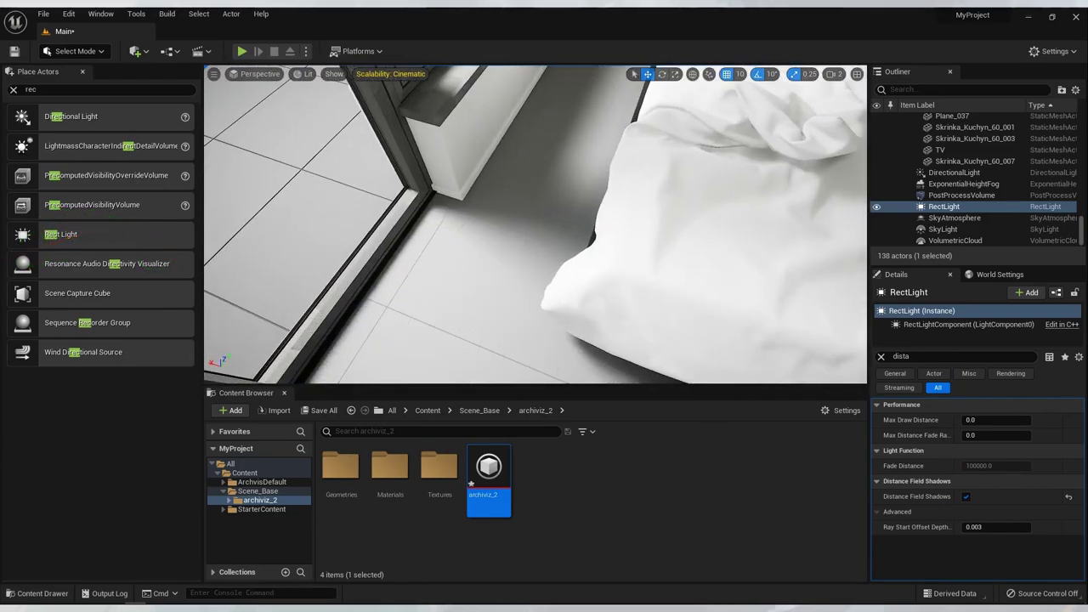
{"action": "left_click", "coordinate": [316, 78]}
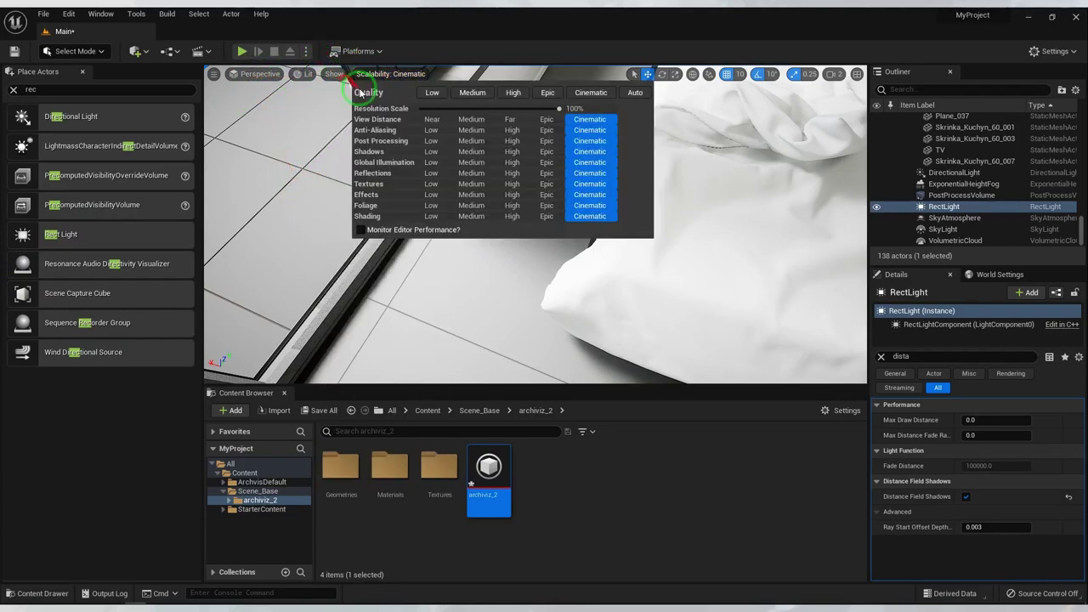
{"action": "left_click", "coordinate": [334, 74]}
{"action": "left_click", "coordinate": [334, 74]}
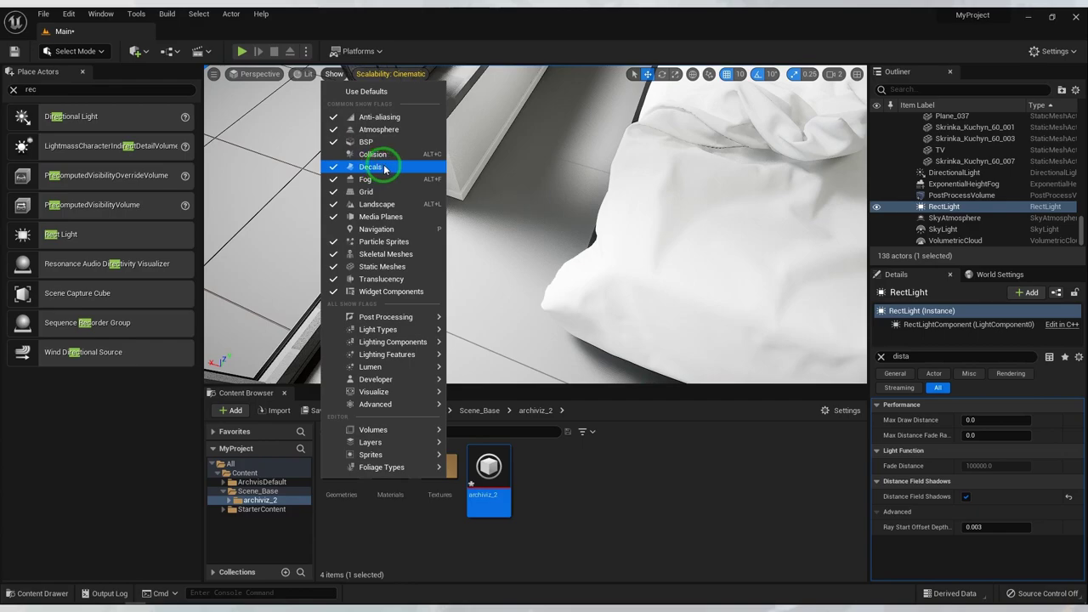
{"action": "left_click", "coordinate": [388, 197]}
{"action": "right_click_drag", "start_coordinate": [651, 236], "coordinate": [794, 187]}
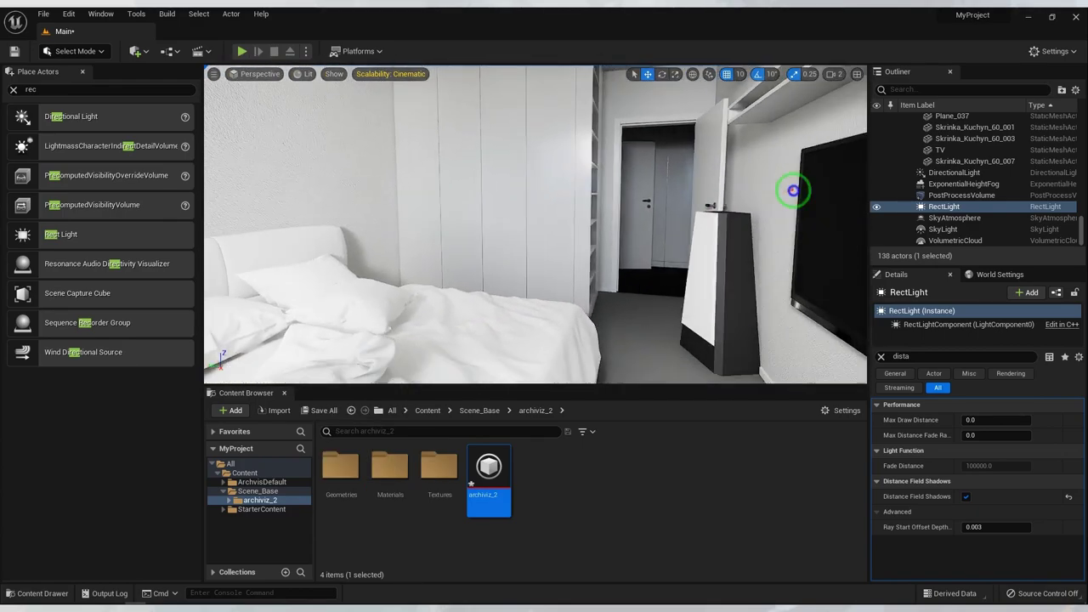
- Enable the PostProcessVolume's Temperature Type and Temp overrides and set Temp to 7000
{"action": "left_click", "coordinate": [881, 357]}
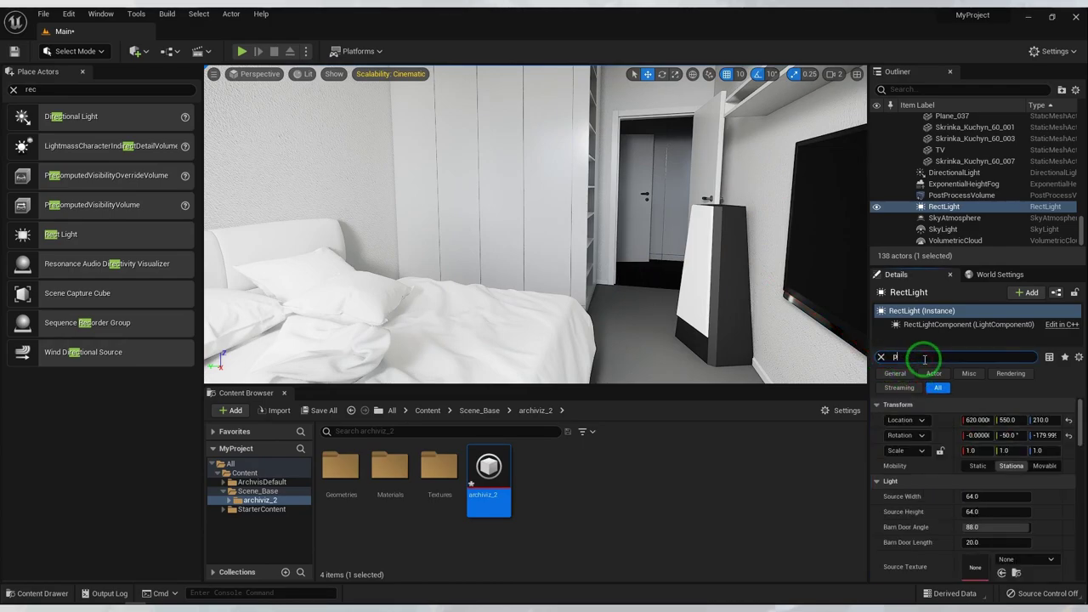
{"action": "type", "text": "os"}
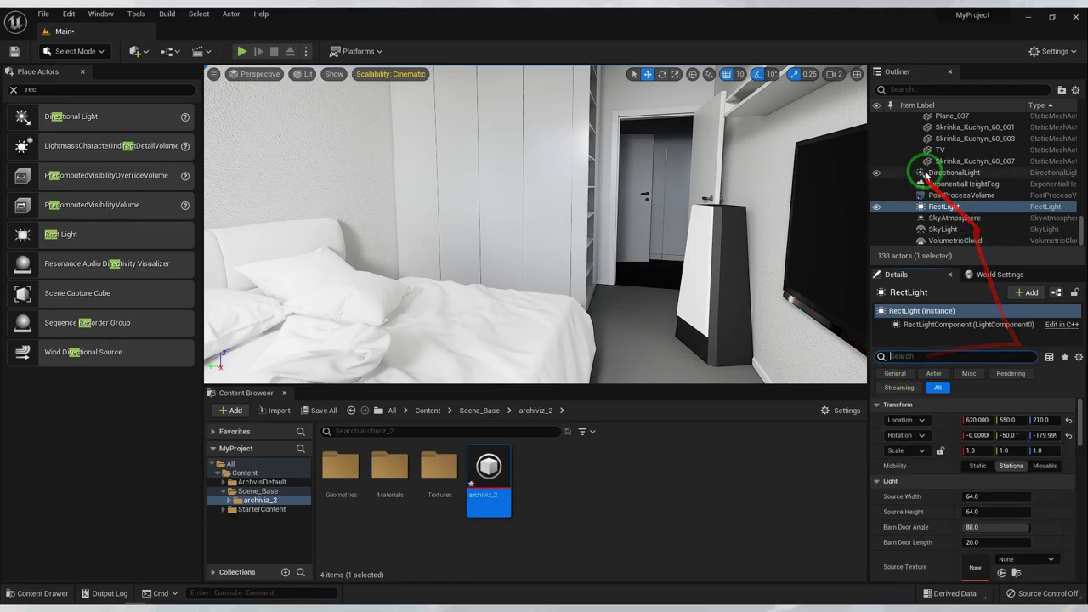
{"action": "left_click", "coordinate": [944, 196]}
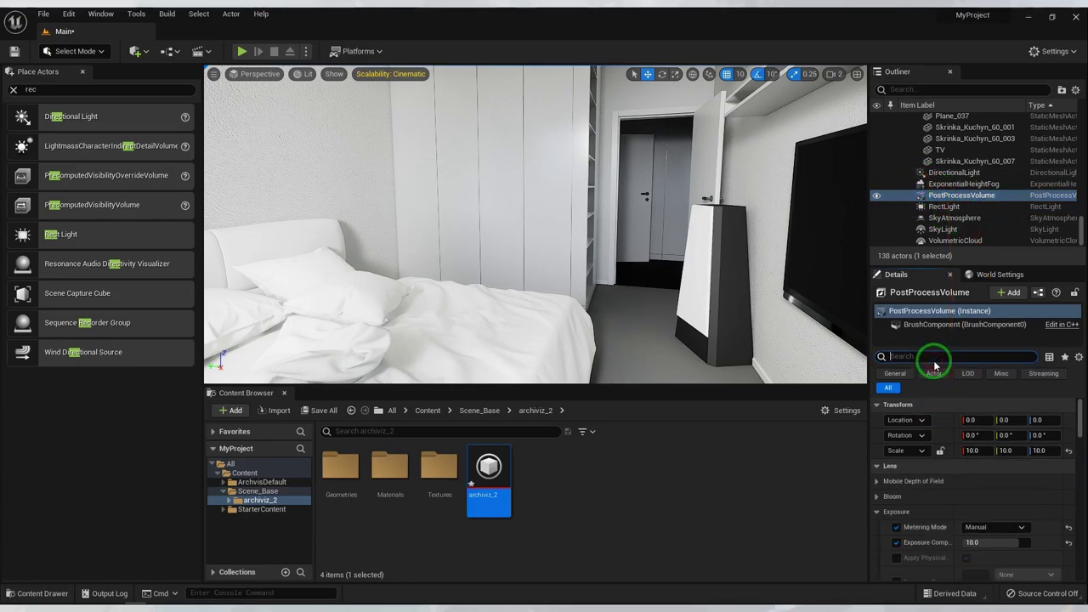
{"action": "type", "text": "temp"}
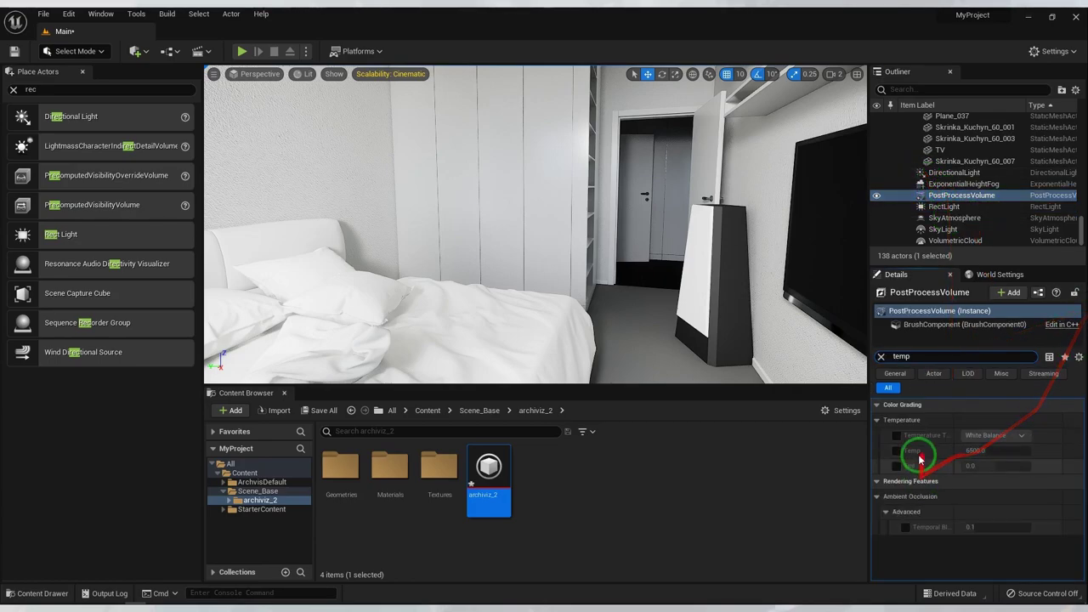
{"action": "left_click", "coordinate": [896, 435]}
{"action": "left_click", "coordinate": [896, 450]}
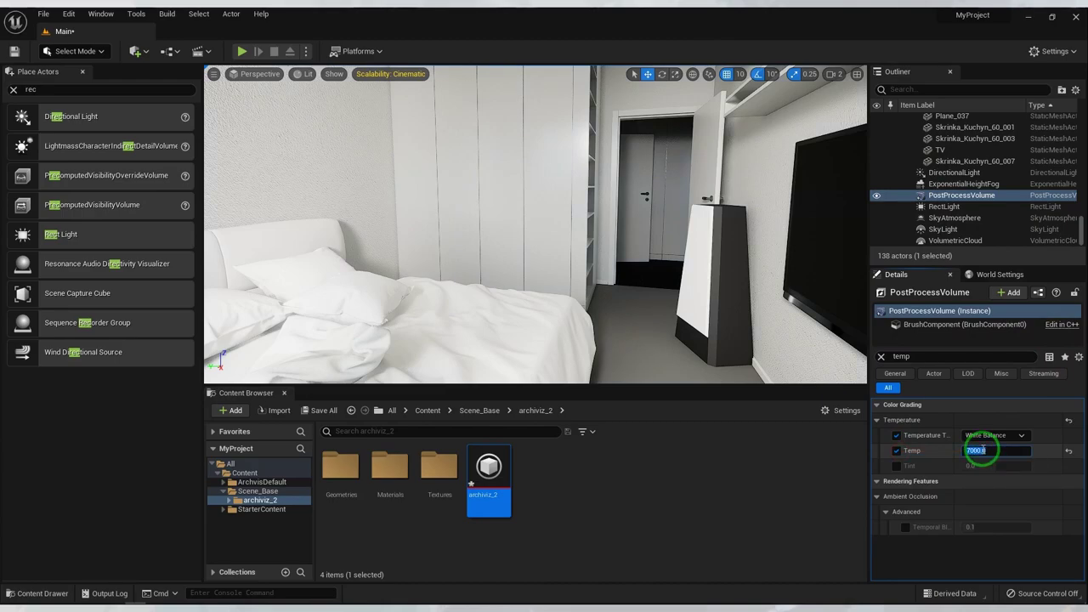
{"action": "type", "text": "7200"}
{"action": "right_click_drag", "start_coordinate": [677, 303], "coordinate": [580, 262]}
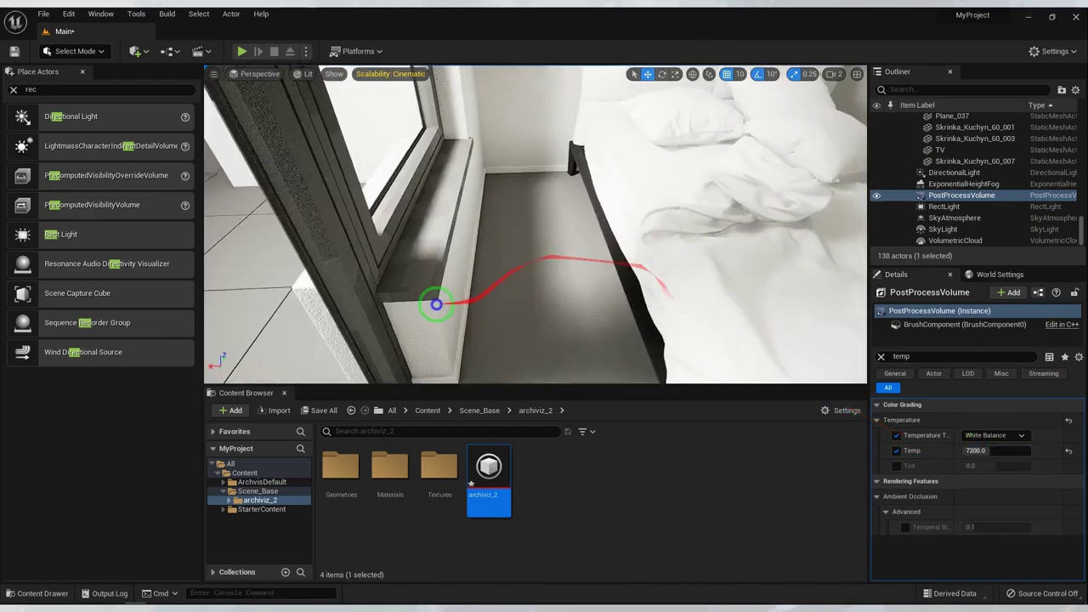
{"action": "left_click", "coordinate": [986, 452]}
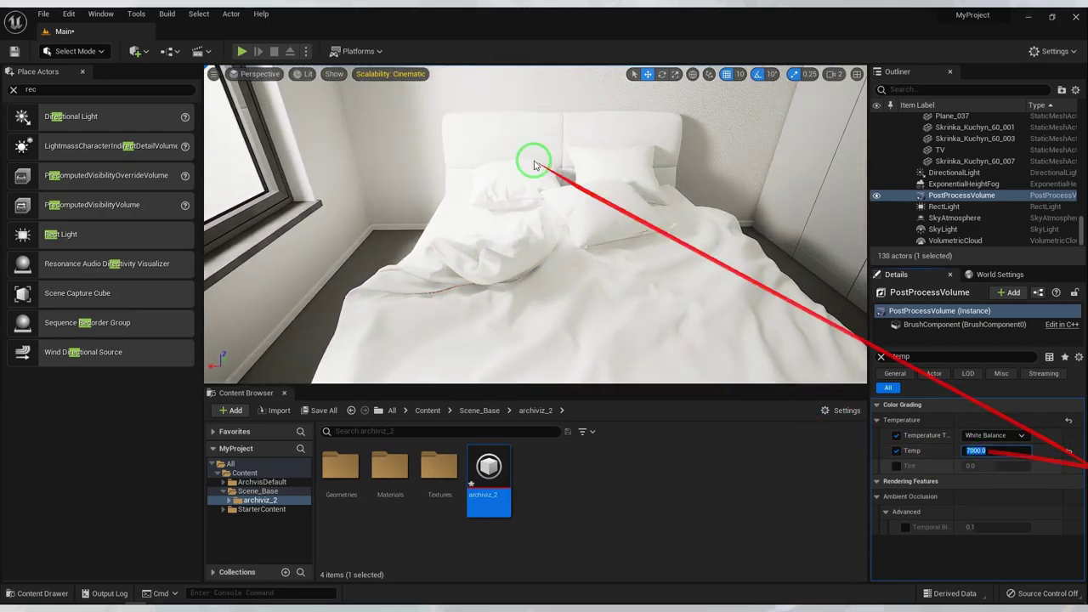
{"action": "mouse_move", "coordinate": [532, 165]}
{"action": "right_mouse_down"}
{"action": "mouse_move", "coordinate": [526, 106]}
{"action": "mouse_move", "coordinate": [595, 136]}
{"action": "right_mouse_up"}
- Duplicate the rectangular light and place the copy on the right wall near the ceiling by the doorway
{"action": "left_click", "coordinate": [529, 106]}
{"action": "right_click_drag", "start_coordinate": [710, 231], "coordinate": [660, 257]}
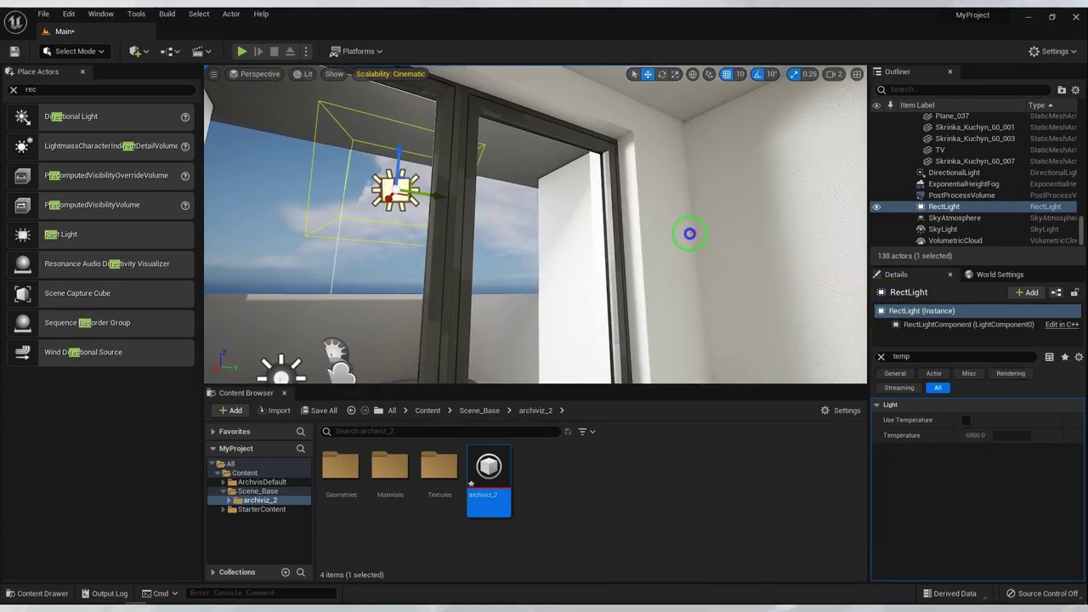
{"action": "mouse_move", "coordinate": [437, 176]}
{"action": "left_mouse_down", "text": "alt"}
{"action": "mouse_move", "coordinate": [742, 111]}
{"action": "mouse_move", "coordinate": [399, 278]}
{"action": "left_mouse_up", "text": "alt"}
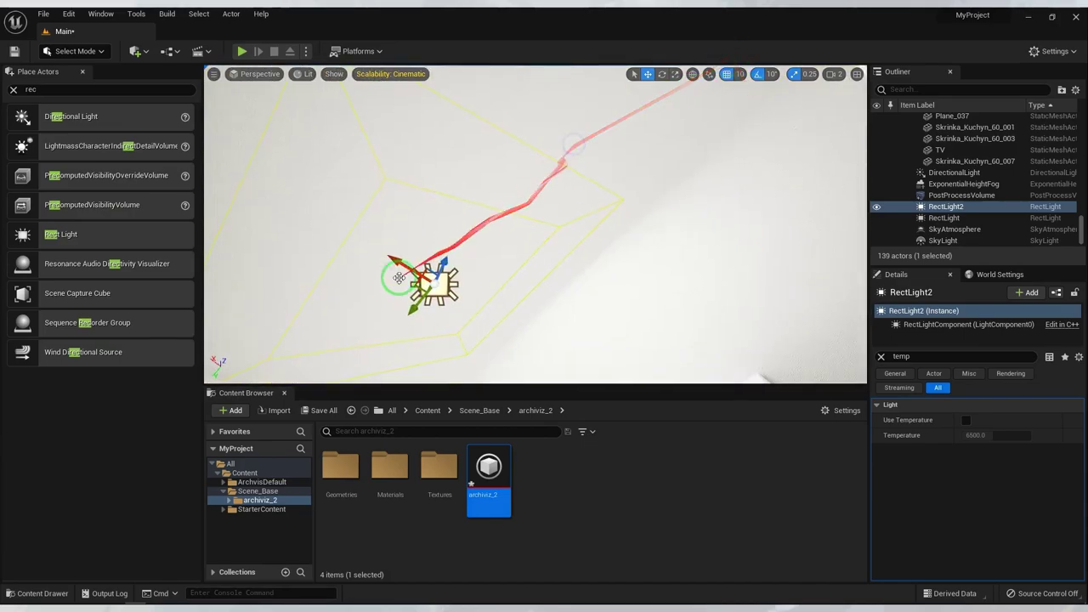
{"action": "mouse_move", "coordinate": [411, 271]}
{"action": "right_mouse_down"}
{"action": "mouse_move", "coordinate": [468, 218]}
{"action": "mouse_move", "coordinate": [582, 315]}
{"action": "right_mouse_up"}
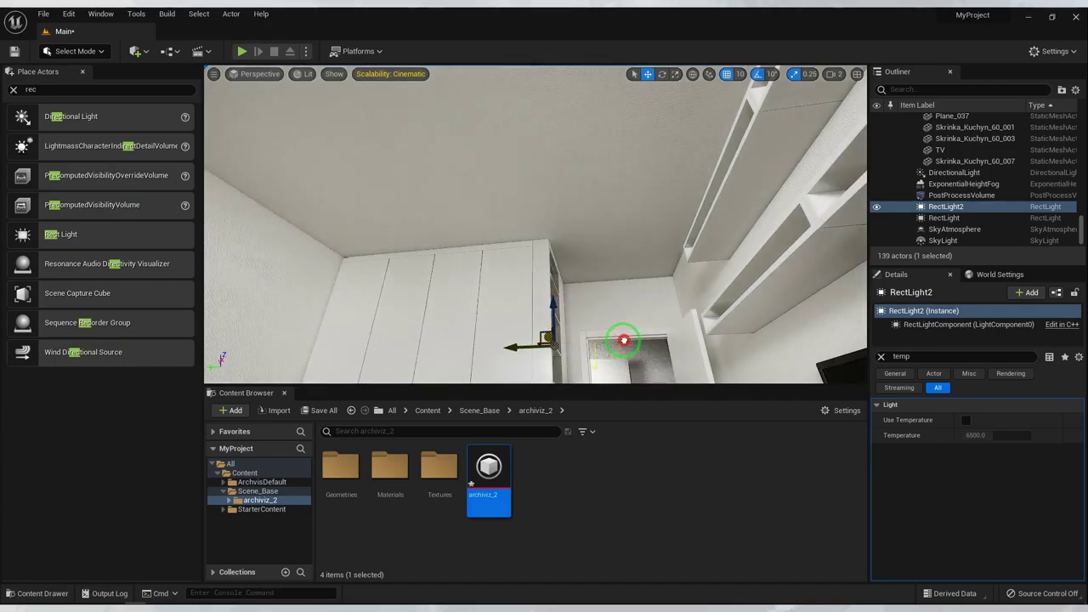
{"action": "left_click_drag", "start_coordinate": [510, 211], "coordinate": [688, 212]}
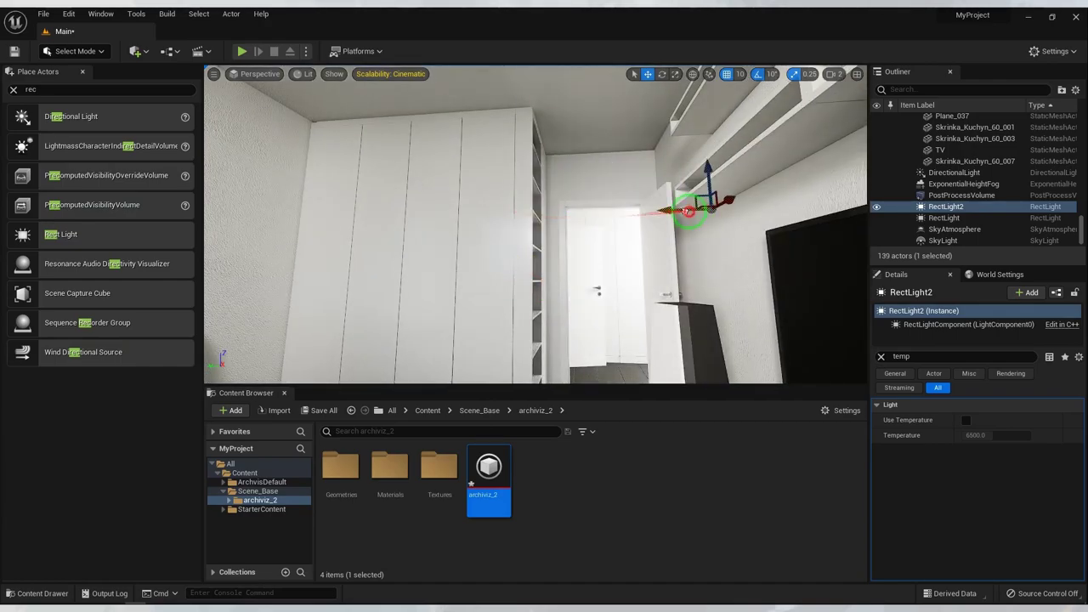
- Set RectLight2's Intensity to 10 cd, then 5 cd, and select the stray floorboard by the door
{"action": "left_click", "coordinate": [884, 357]}
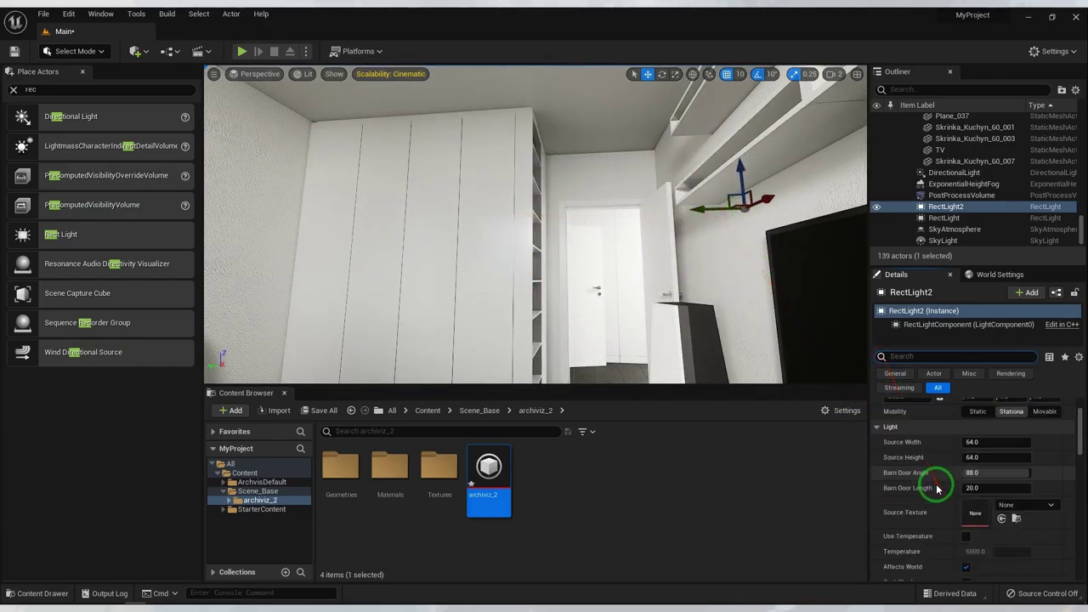
{"action": "scroll", "coordinate": [923, 486], "scroll_direction": "down", "scroll_amount": 1}
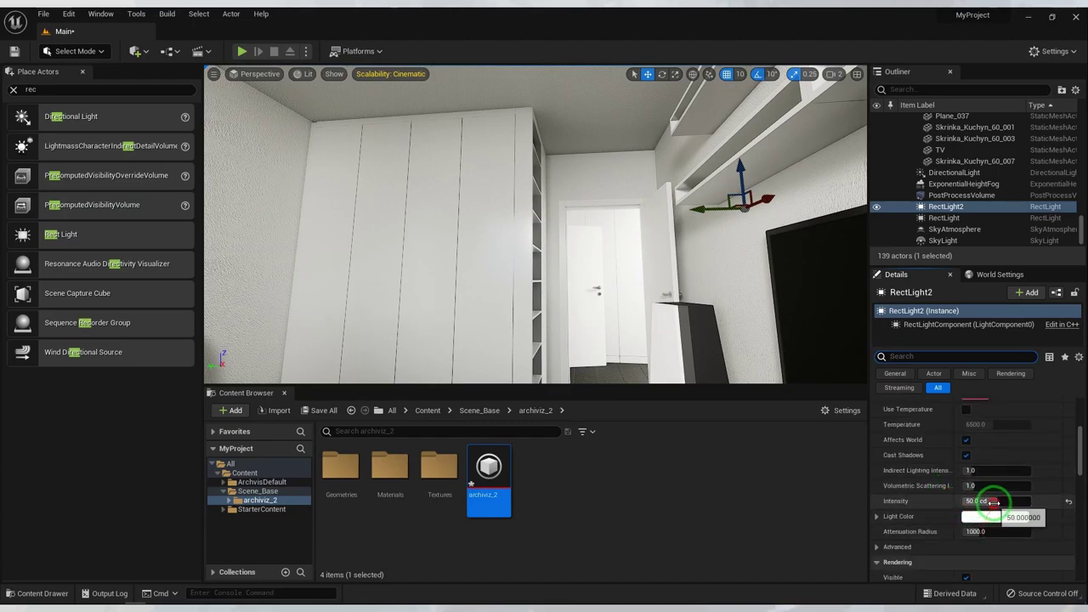
{"action": "type", "text": "0"}
{"action": "key", "text": "Return"}
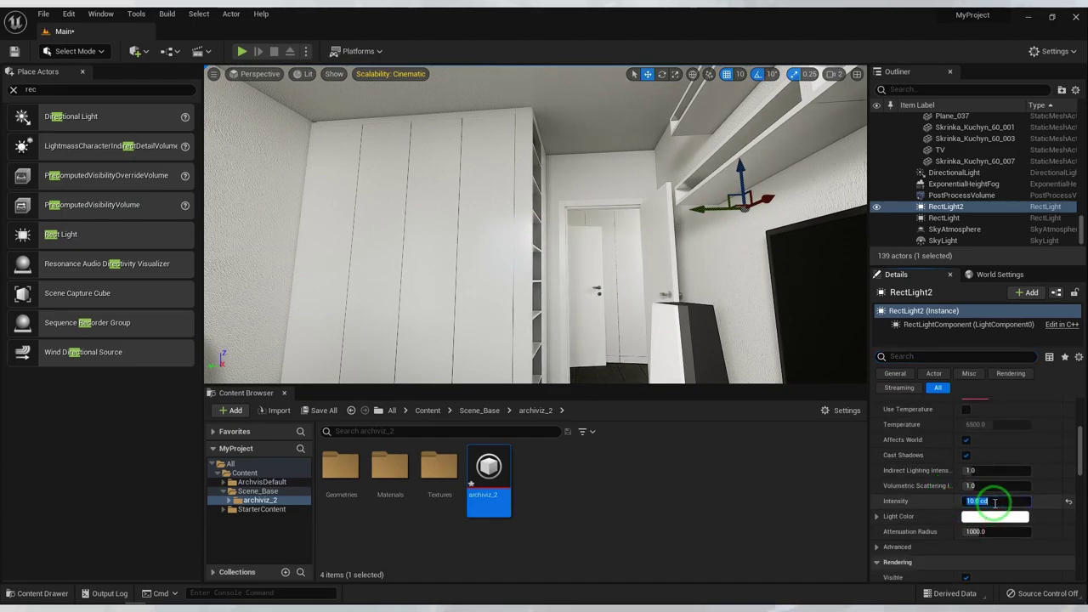
{"action": "type", "text": "5"}
{"action": "key", "text": "Return"}
{"action": "mouse_move", "coordinate": [672, 378]}
{"action": "right_mouse_down"}
{"action": "mouse_move", "coordinate": [697, 357]}
{"action": "mouse_move", "coordinate": [632, 369]}
{"action": "right_mouse_up"}
{"action": "left_click", "coordinate": [573, 325]}
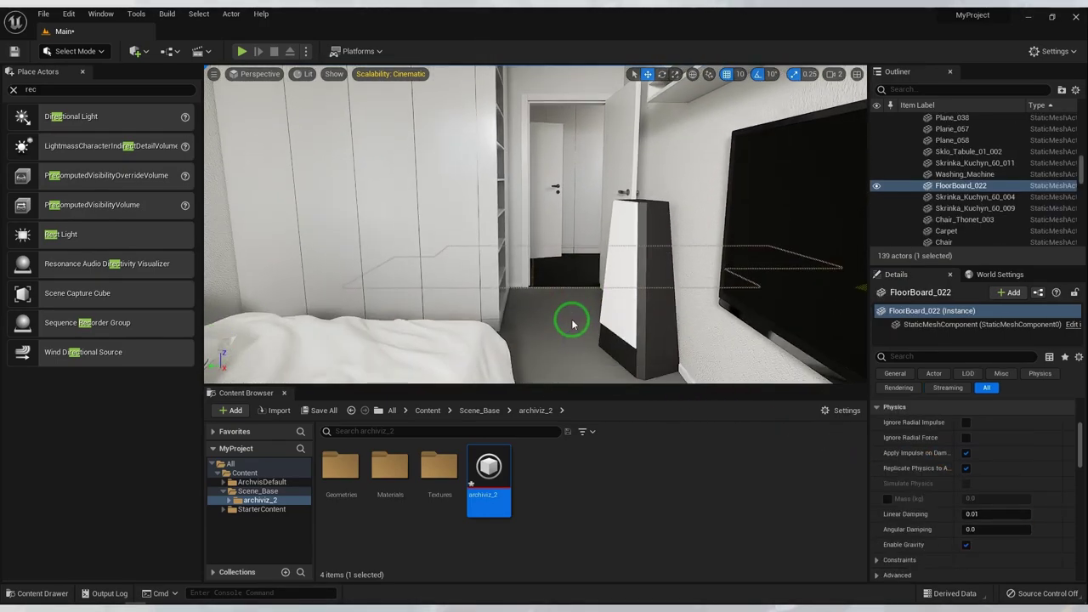
- Delete the stray floorboard FloorBoard_022 by the door
{"action": "key", "text": "Delete"}
{"action": "left_click", "coordinate": [590, 343]}
{"action": "mouse_move", "coordinate": [590, 342]}
{"action": "right_mouse_down"}
{"action": "mouse_move", "coordinate": [510, 382]}
{"action": "mouse_move", "coordinate": [553, 338]}
{"action": "mouse_move", "coordinate": [249, 357]}
{"action": "mouse_move", "coordinate": [267, 339]}
{"action": "mouse_move", "coordinate": [284, 345]}
{"action": "right_mouse_up"}
- Find the walls' Plaster material in the Materials folder and apply it to the windowsill
{"action": "left_click", "coordinate": [391, 480]}
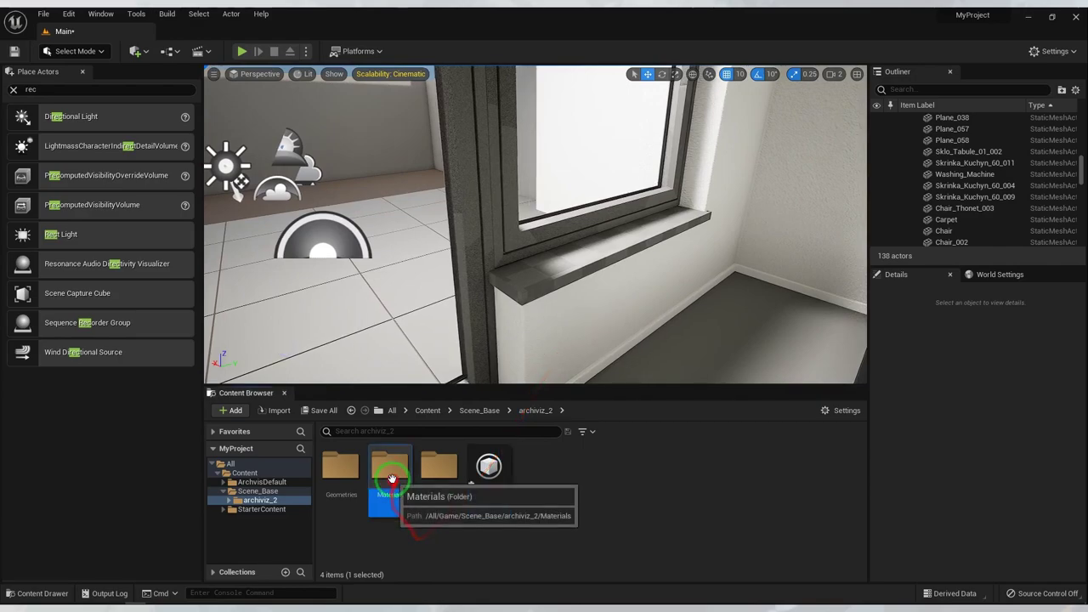
{"action": "double_click", "coordinate": [392, 481]}
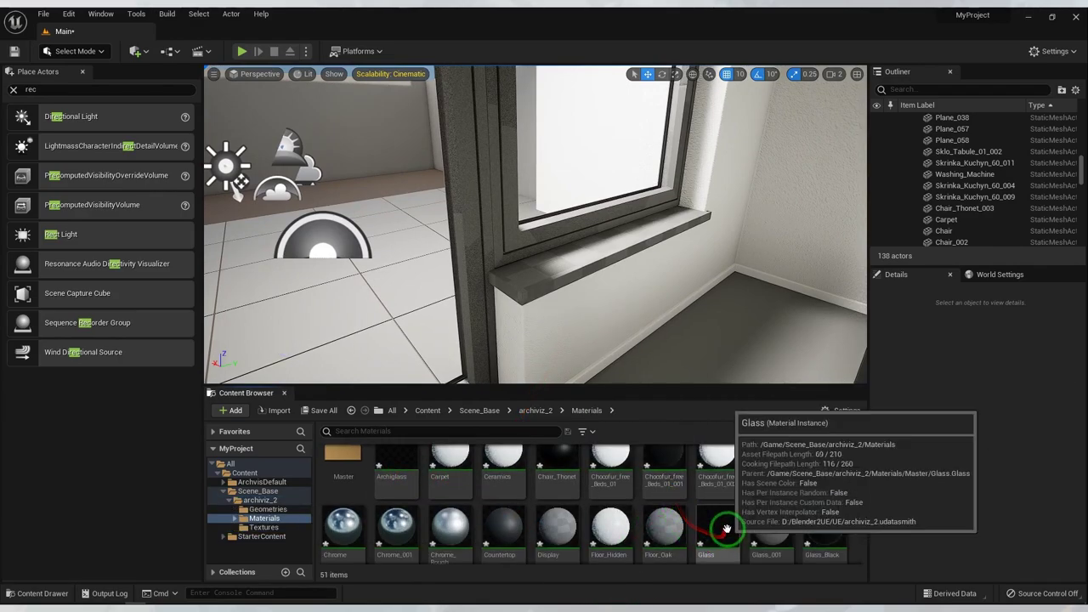
{"action": "scroll", "coordinate": [748, 521], "scroll_direction": "down", "scroll_amount": 1}
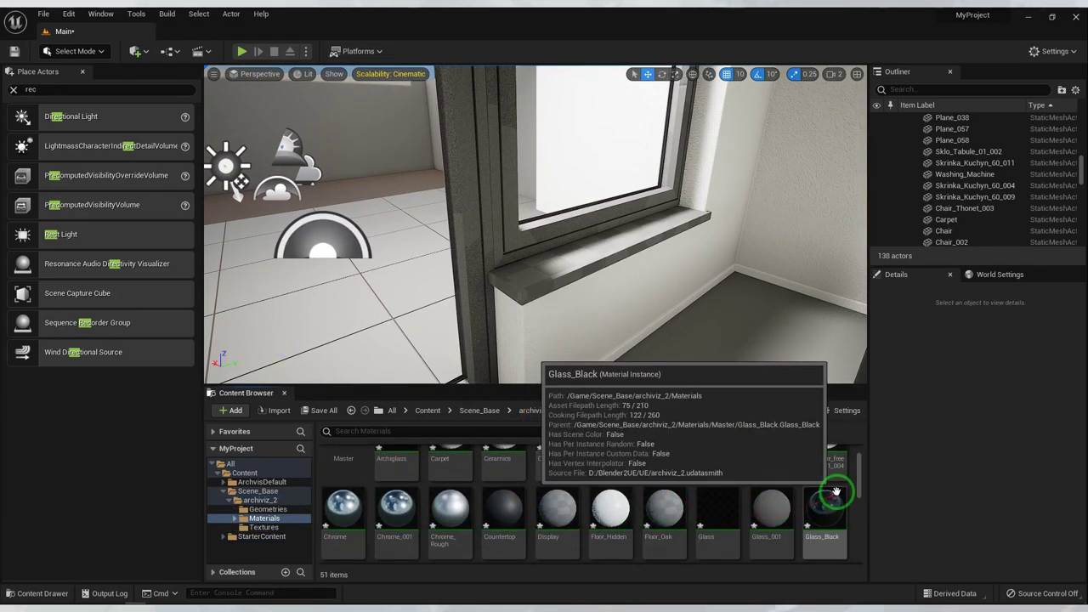
{"action": "scroll", "coordinate": [838, 496], "scroll_direction": "down", "scroll_amount": 1}
{"action": "left_click_drag", "start_coordinate": [840, 496], "coordinate": [558, 348]}
{"action": "left_click", "coordinate": [558, 269]}
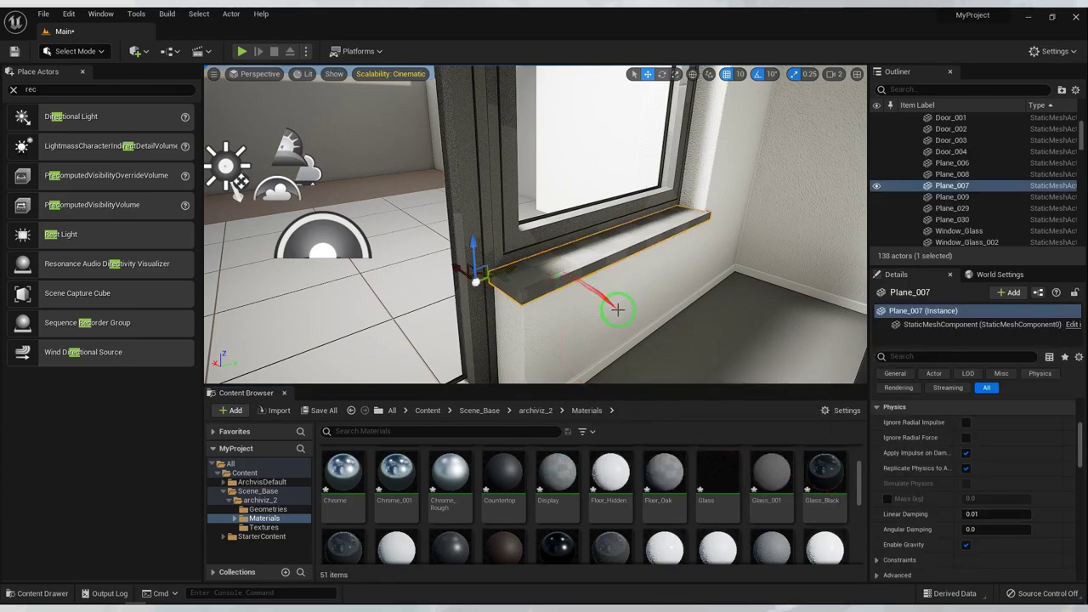
{"action": "left_click", "coordinate": [567, 289]}
{"action": "scroll", "coordinate": [926, 468], "scroll_direction": "down", "scroll_amount": 3}
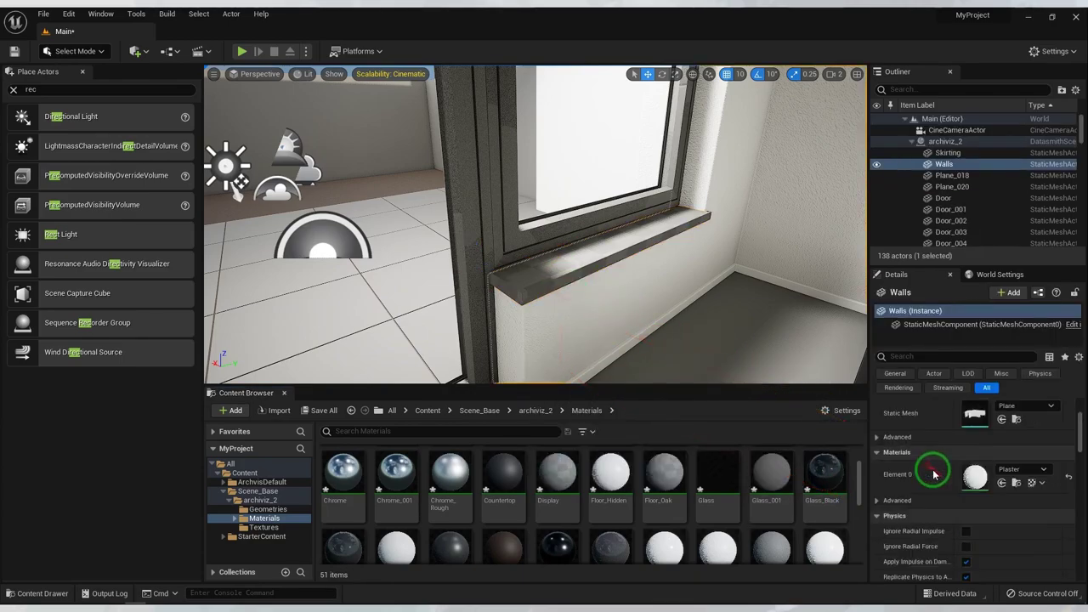
{"action": "left_click", "coordinate": [973, 546]}
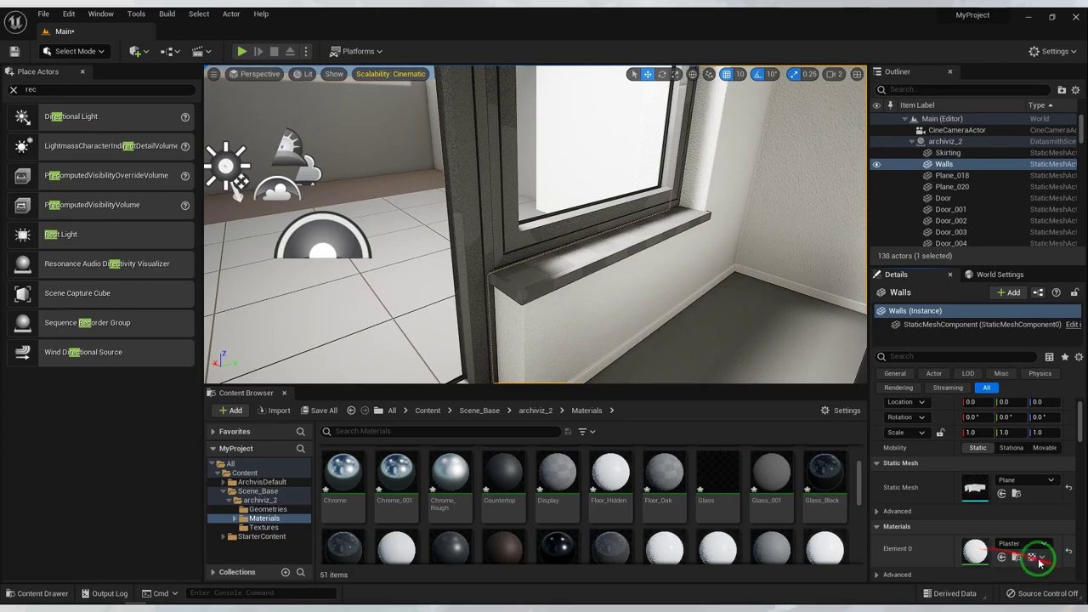
{"action": "left_click", "coordinate": [1015, 558]}
{"action": "left_click_drag", "start_coordinate": [770, 531], "coordinate": [539, 243]}
- Set Element 0 of the window frame and the door frame to the Null material
{"action": "left_click", "coordinate": [539, 243]}
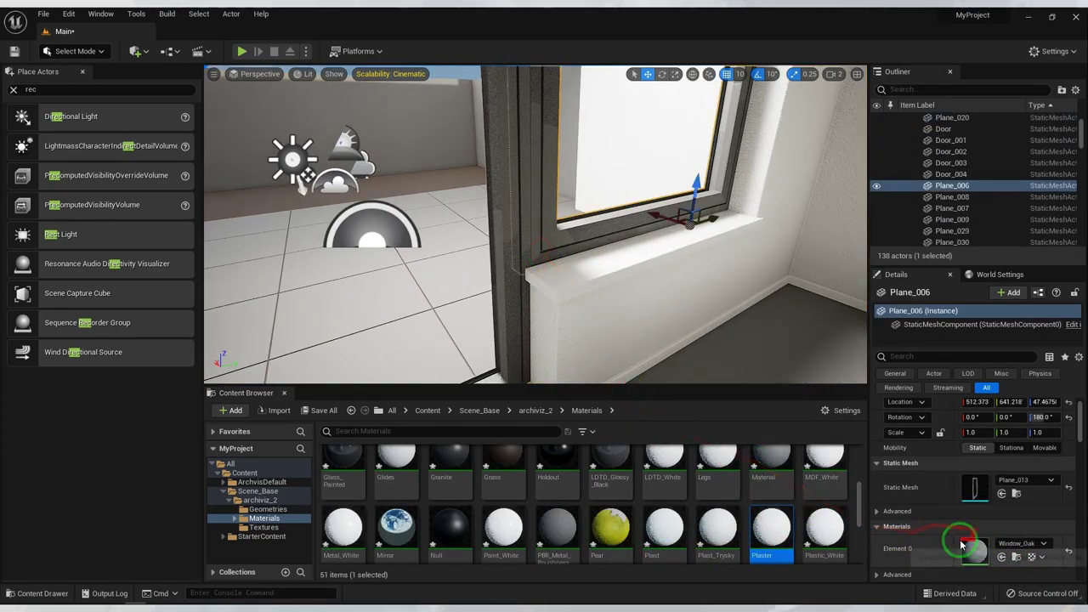
{"action": "left_click_drag", "start_coordinate": [449, 527], "coordinate": [975, 550]}
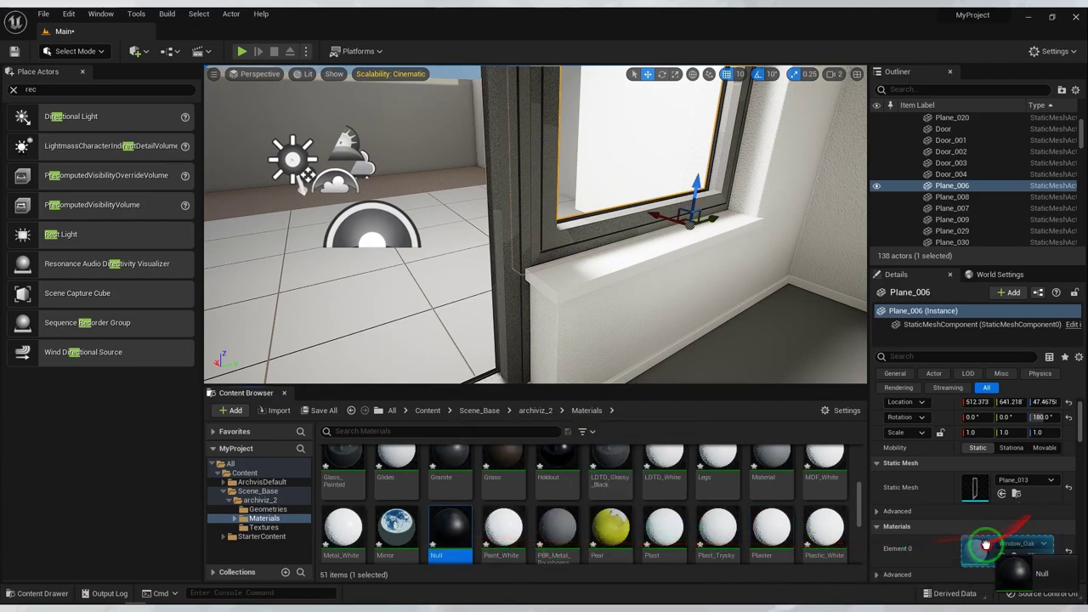
{"action": "left_click_drag", "start_coordinate": [621, 276], "coordinate": [594, 286]}
{"action": "left_click", "coordinate": [544, 308]}
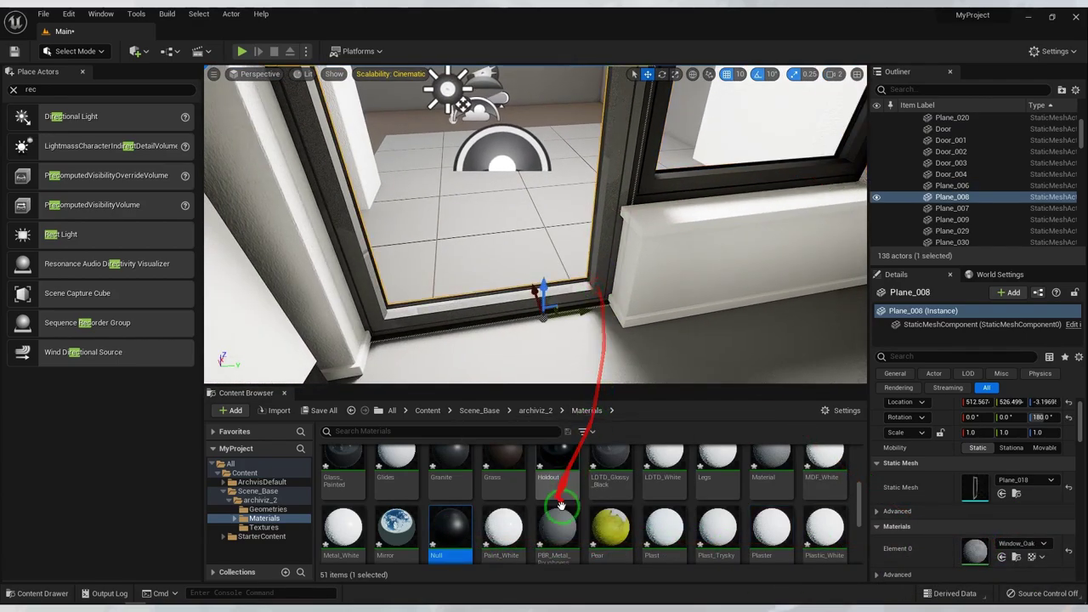
{"action": "left_click_drag", "start_coordinate": [448, 544], "coordinate": [976, 551]}
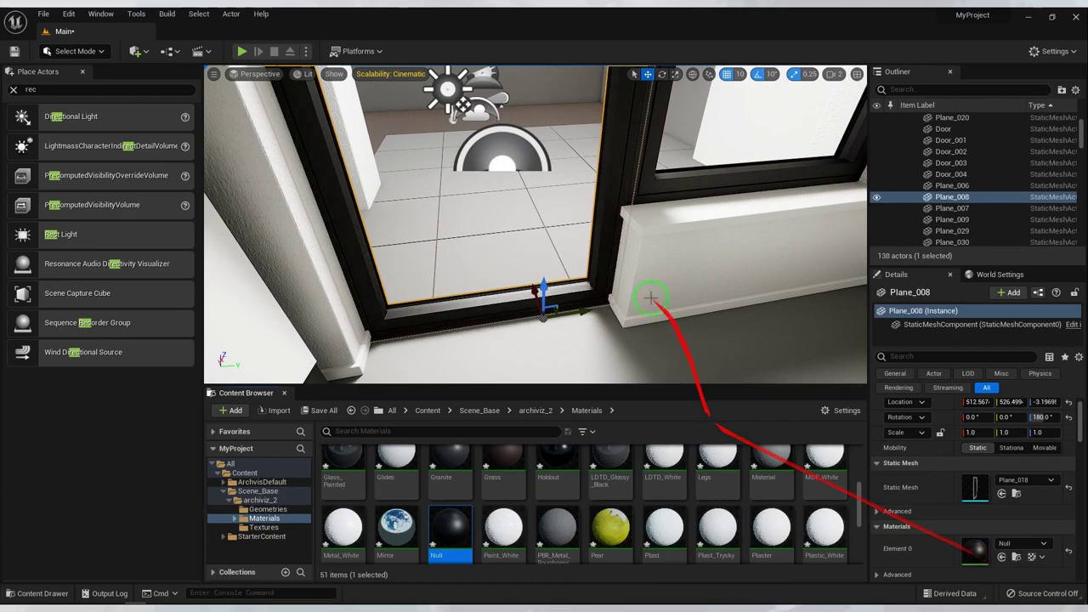
- Delete the tall panel Plane_003 beside the TV
{"action": "left_click", "coordinate": [510, 215]}
{"action": "left_click_drag", "start_coordinate": [510, 216], "coordinate": [401, 302]}
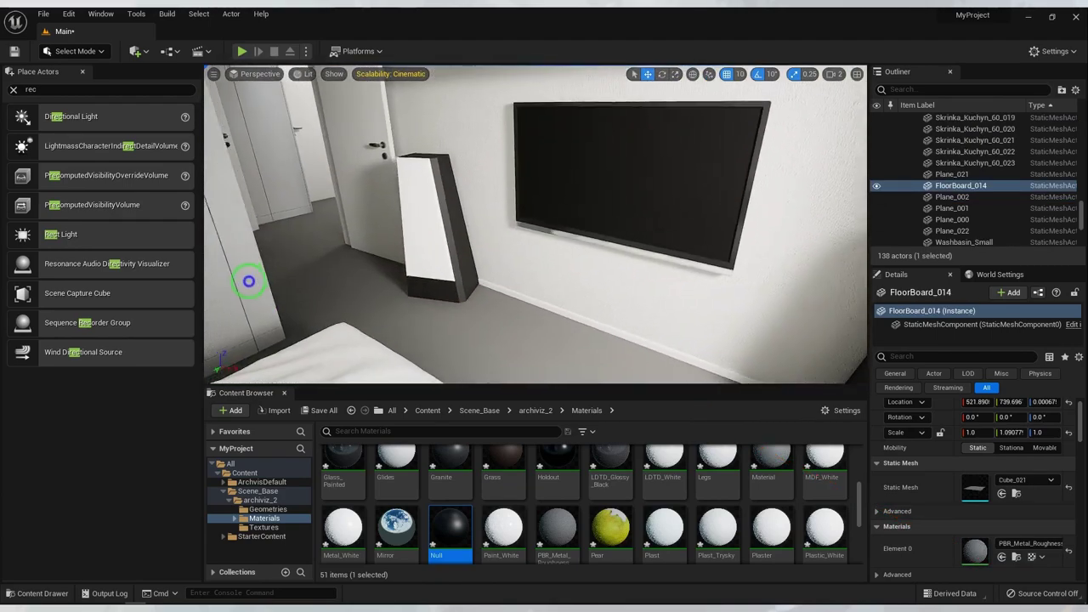
{"action": "left_click", "coordinate": [441, 276]}
{"action": "key", "text": "Delete"}
{"action": "left_click", "coordinate": [583, 346]}
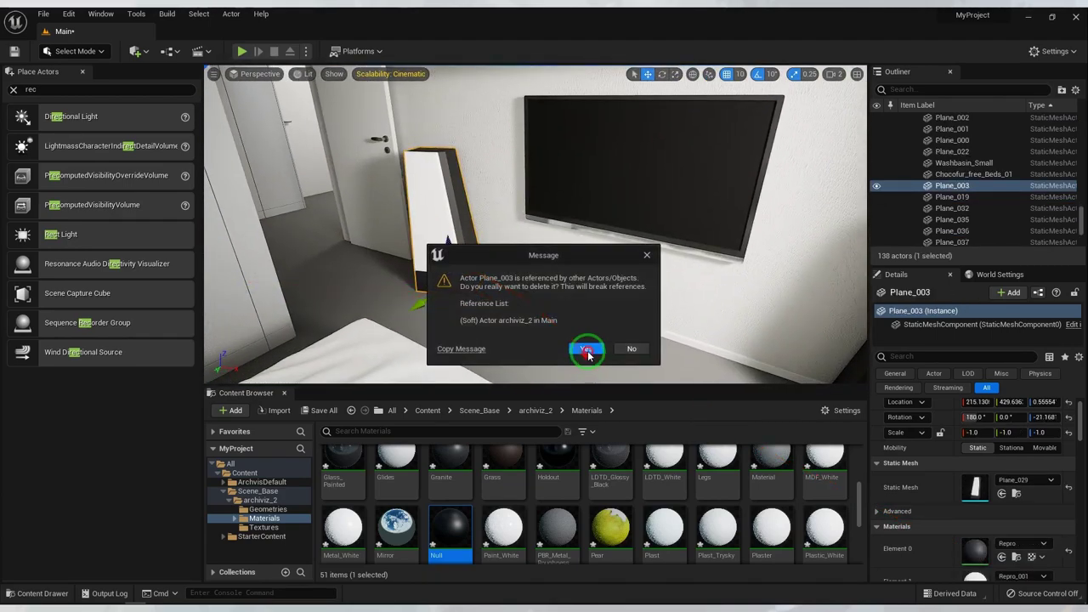
- Set the four wall shelves' Scale Y to 0.5 and slide them up and right along the wall
{"action": "right_click_drag", "start_coordinate": [583, 347], "coordinate": [558, 163]}
{"action": "left_click", "coordinate": [573, 170]}
{"action": "left_click", "coordinate": [564, 180], "text": "ctrl"}
{"action": "left_click", "coordinate": [557, 166], "text": "ctrl"}
{"action": "left_click", "coordinate": [544, 165], "text": "ctrl"}
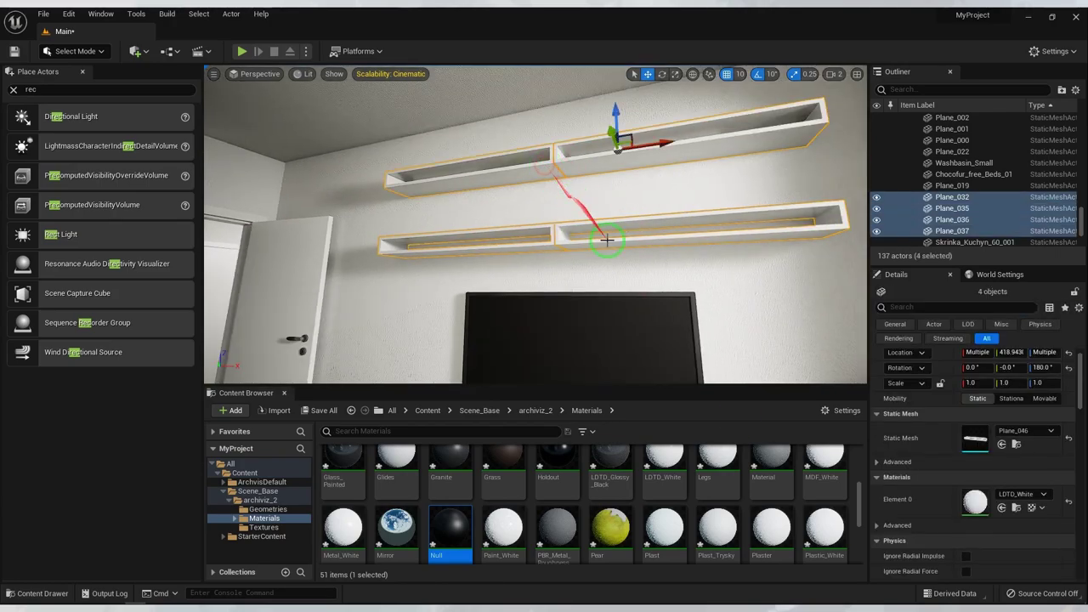
{"action": "left_click", "coordinate": [1005, 384]}
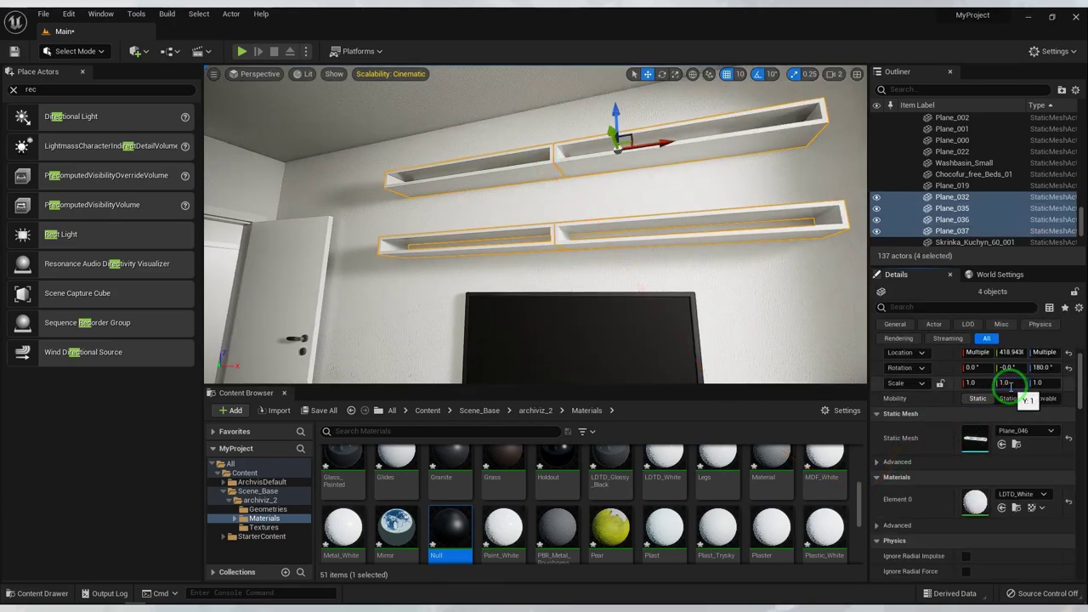
{"action": "type", "text": "05"}
{"action": "key", "text": "Return"}
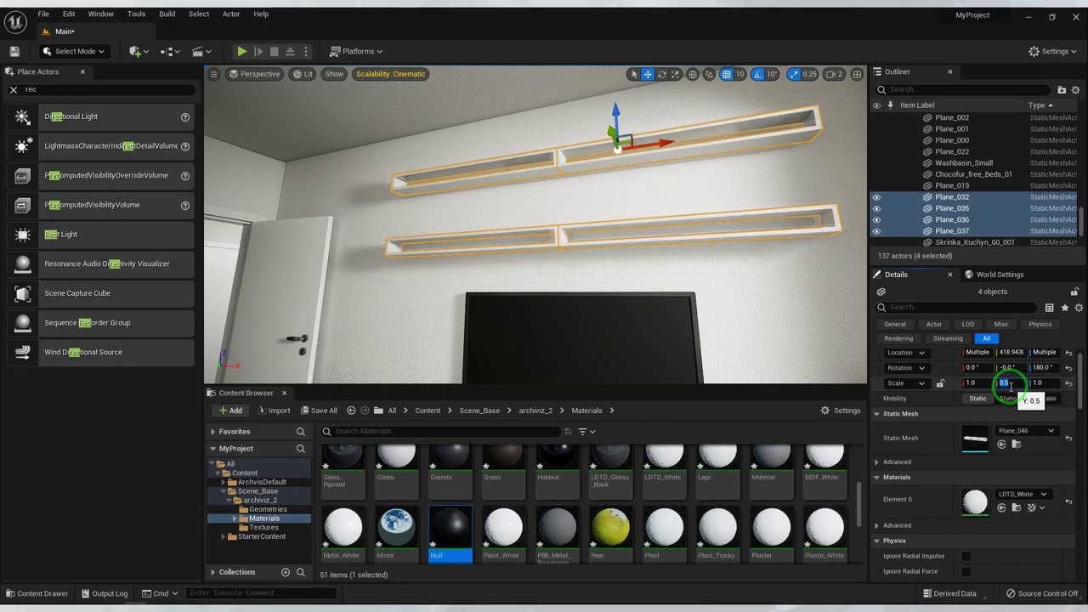
{"action": "right_click_drag", "start_coordinate": [675, 226], "coordinate": [679, 154]}
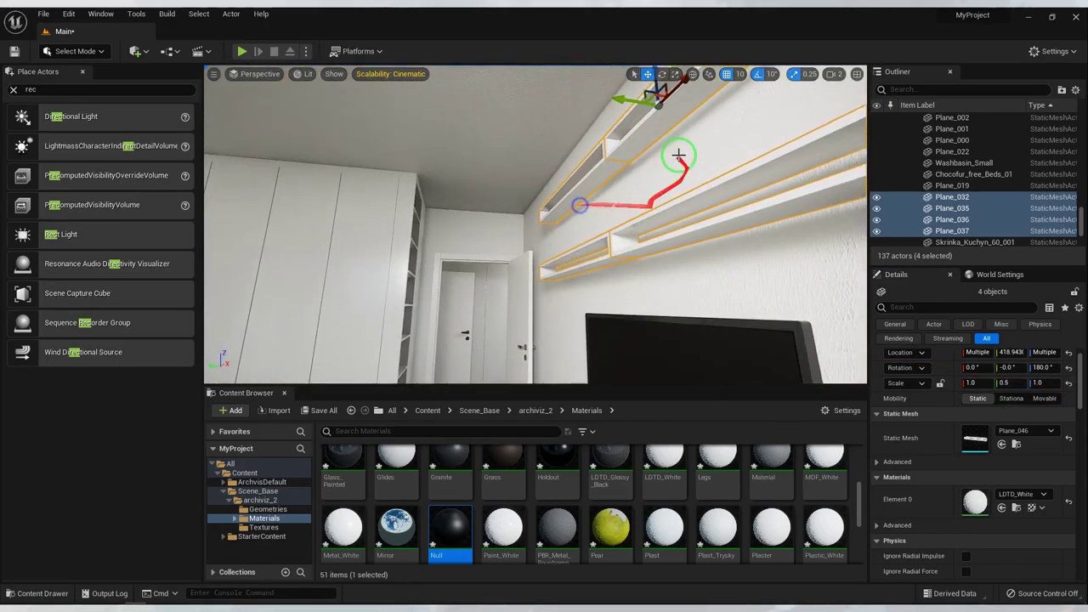
{"action": "left_click_drag", "start_coordinate": [648, 104], "coordinate": [649, 104]}
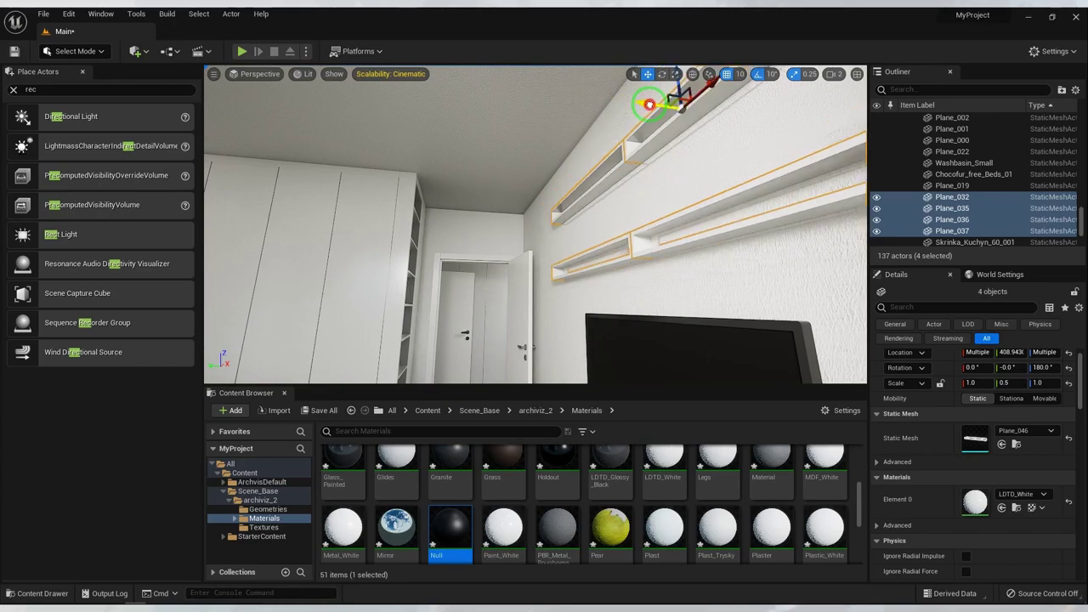
{"action": "mouse_move", "coordinate": [652, 167]}
{"action": "right_mouse_down"}
{"action": "mouse_move", "coordinate": [556, 261]}
{"action": "mouse_move", "coordinate": [719, 261]}
{"action": "right_mouse_up"}
- Open the bed's material instance and its parent material Chocofur_free_Beds_01_001
{"action": "left_click", "coordinate": [603, 262]}
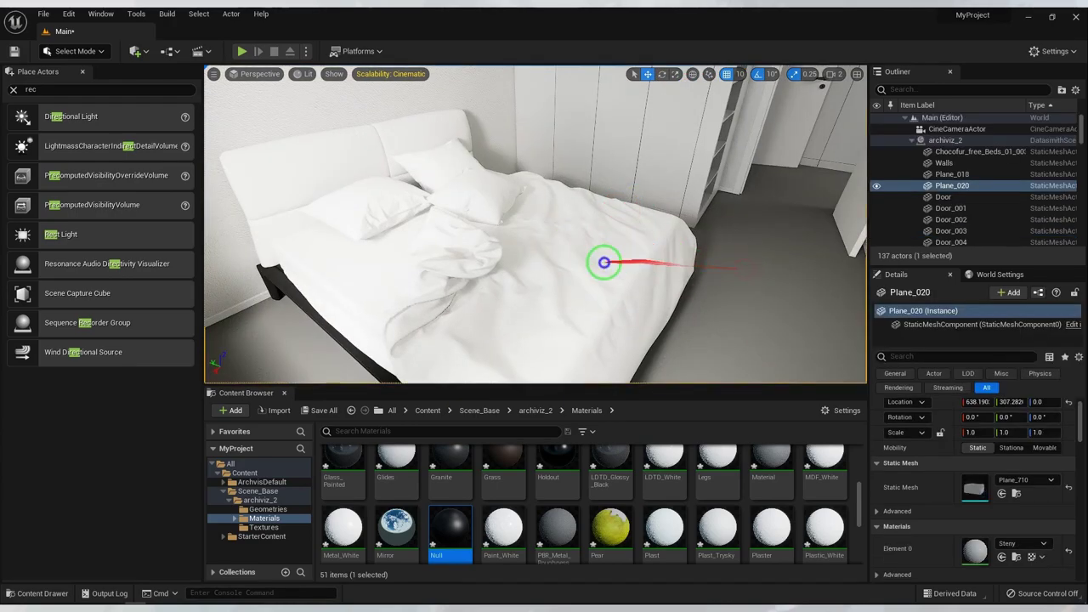
{"action": "mouse_move", "coordinate": [602, 262]}
{"action": "right_mouse_down"}
{"action": "mouse_move", "coordinate": [482, 274]}
{"action": "mouse_move", "coordinate": [534, 266]}
{"action": "right_mouse_up"}
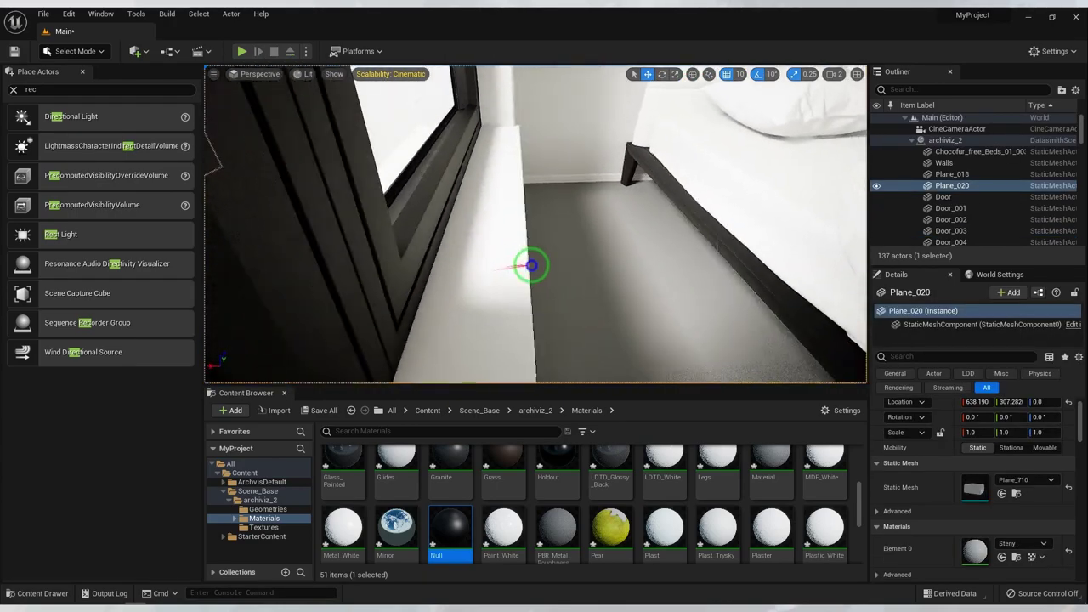
{"action": "right_click_drag", "start_coordinate": [534, 265], "coordinate": [605, 247]}
{"action": "left_click", "coordinate": [604, 247]}
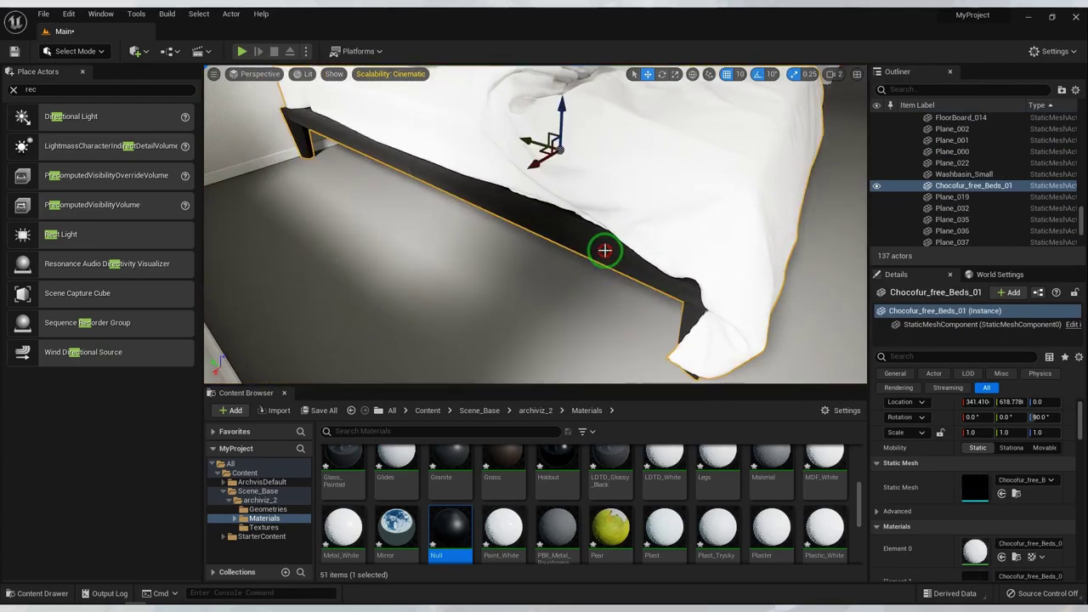
{"action": "scroll", "coordinate": [935, 515], "scroll_direction": "down", "scroll_amount": 3}
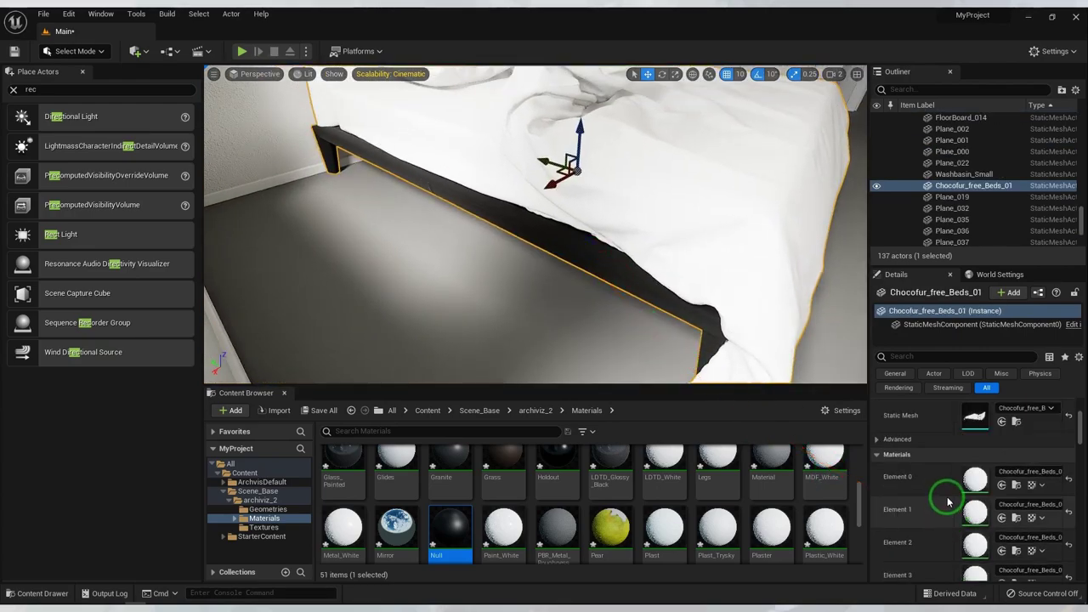
{"action": "scroll", "coordinate": [947, 501], "scroll_direction": "down", "scroll_amount": 3}
{"action": "double_click", "coordinate": [972, 535]}
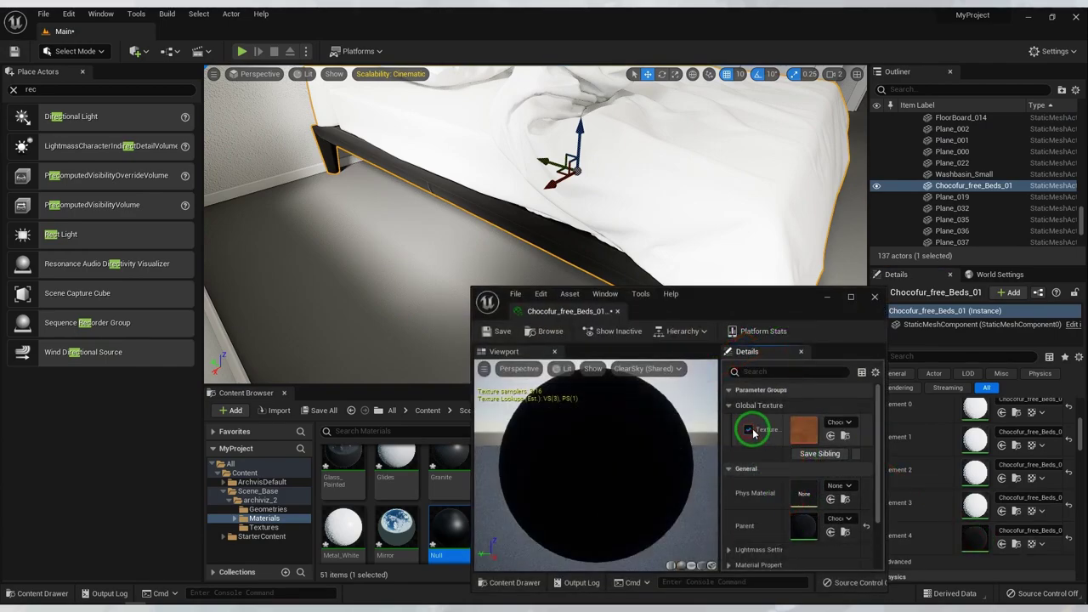
{"action": "left_click", "coordinate": [851, 298]}
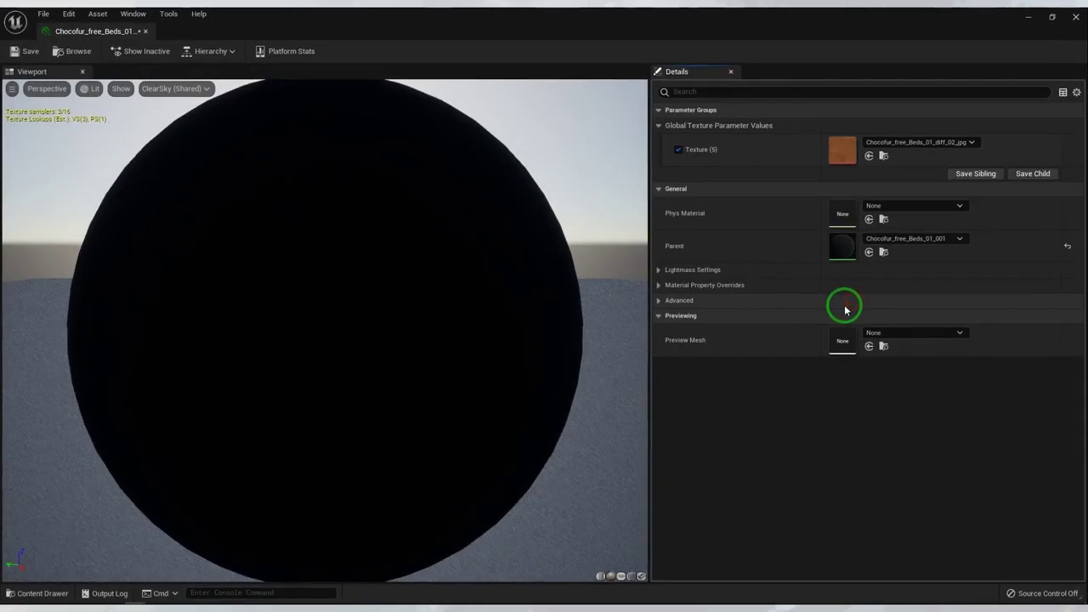
{"action": "double_click", "coordinate": [845, 249]}
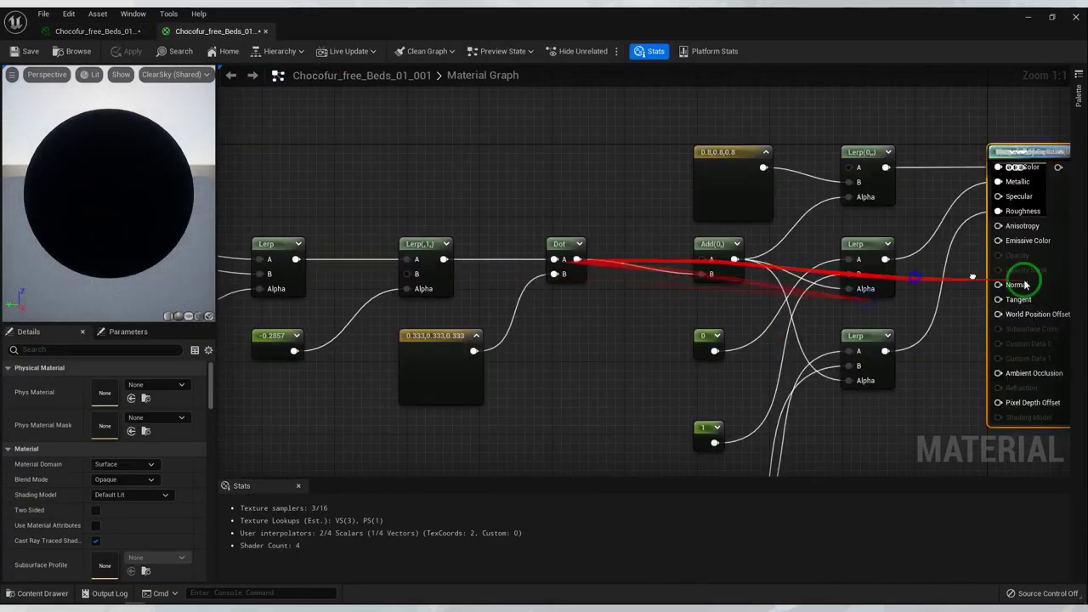
- Connect the texture's RGB output directly into the material's Base Color
{"action": "scroll", "coordinate": [697, 269], "scroll_direction": "down", "scroll_amount": 4}
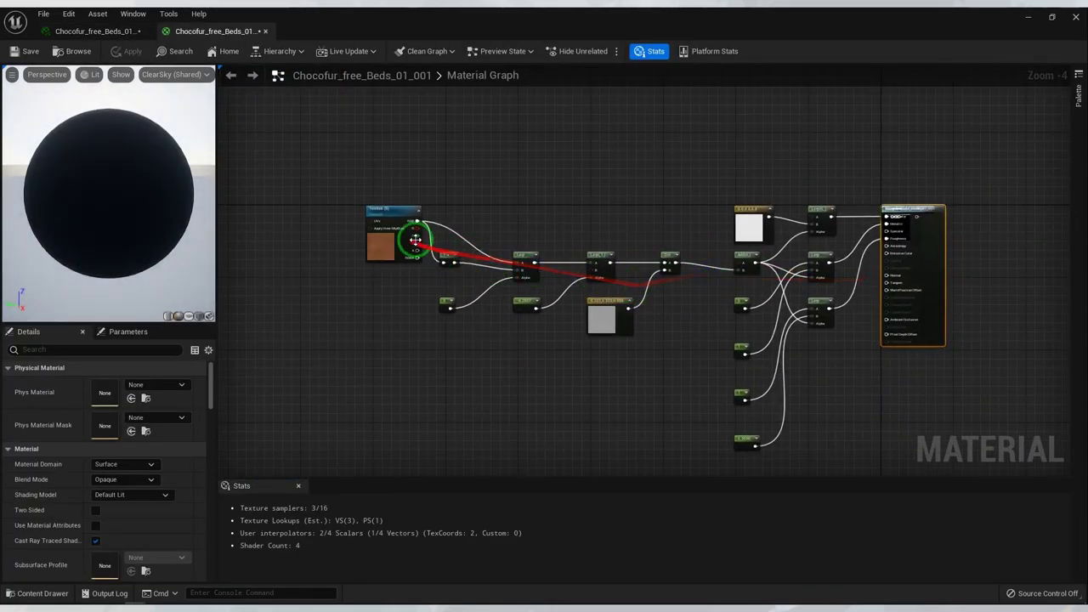
{"action": "scroll", "coordinate": [440, 265], "scroll_direction": "up", "scroll_amount": 3}
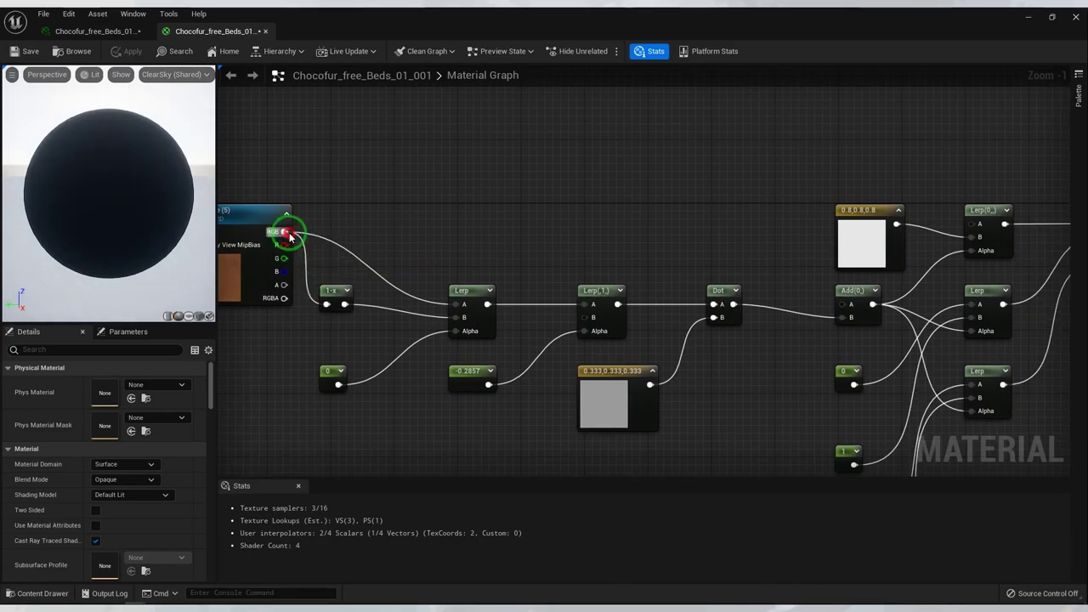
{"action": "left_click_drag", "start_coordinate": [292, 235], "coordinate": [615, 202]}
{"action": "scroll", "coordinate": [616, 202], "scroll_direction": "down", "scroll_amount": 1}
{"action": "scroll", "coordinate": [561, 236], "scroll_direction": "down", "scroll_amount": 1}
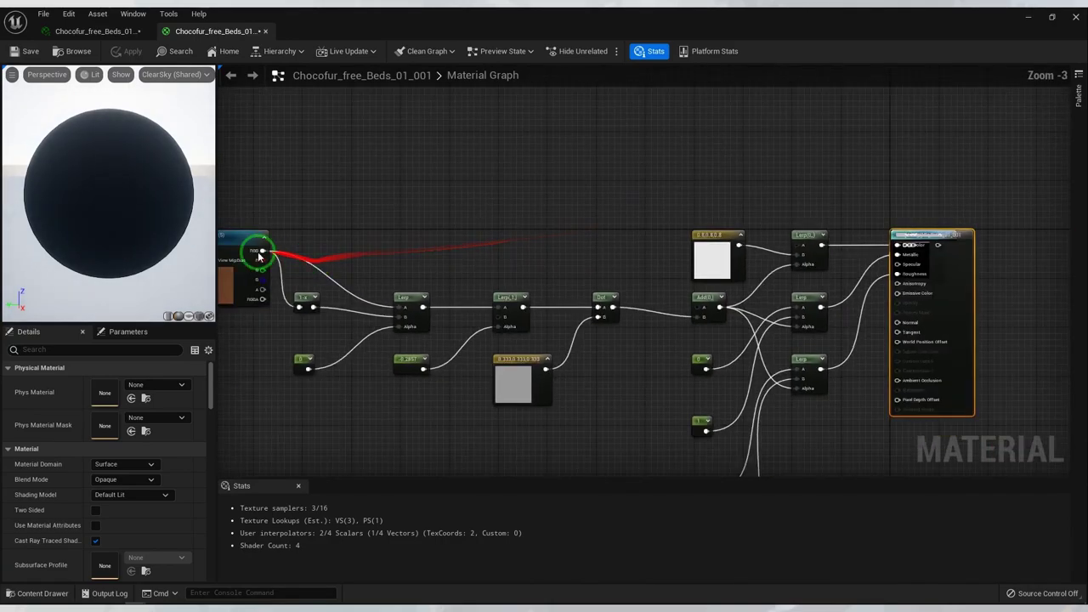
{"action": "mouse_move", "coordinate": [262, 251]}
{"action": "left_mouse_down"}
{"action": "mouse_move", "coordinate": [805, 239]}
{"action": "mouse_move", "coordinate": [892, 249]}
{"action": "mouse_move", "coordinate": [1015, 231]}
{"action": "left_mouse_up"}
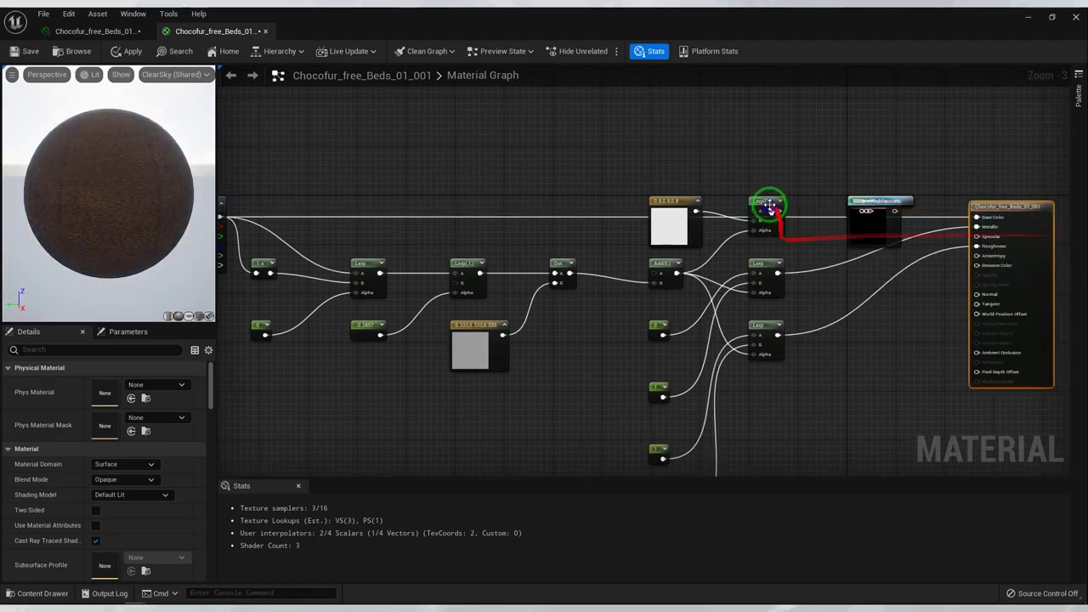
- Delete the intermediate blend nodes, then close the saved material and instance editors
{"action": "scroll", "coordinate": [772, 195], "scroll_direction": "down", "scroll_amount": 1}
{"action": "mouse_move", "coordinate": [772, 195]}
{"action": "left_mouse_down"}
{"action": "mouse_move", "coordinate": [653, 374]}
{"action": "mouse_move", "coordinate": [509, 423]}
{"action": "left_mouse_up"}
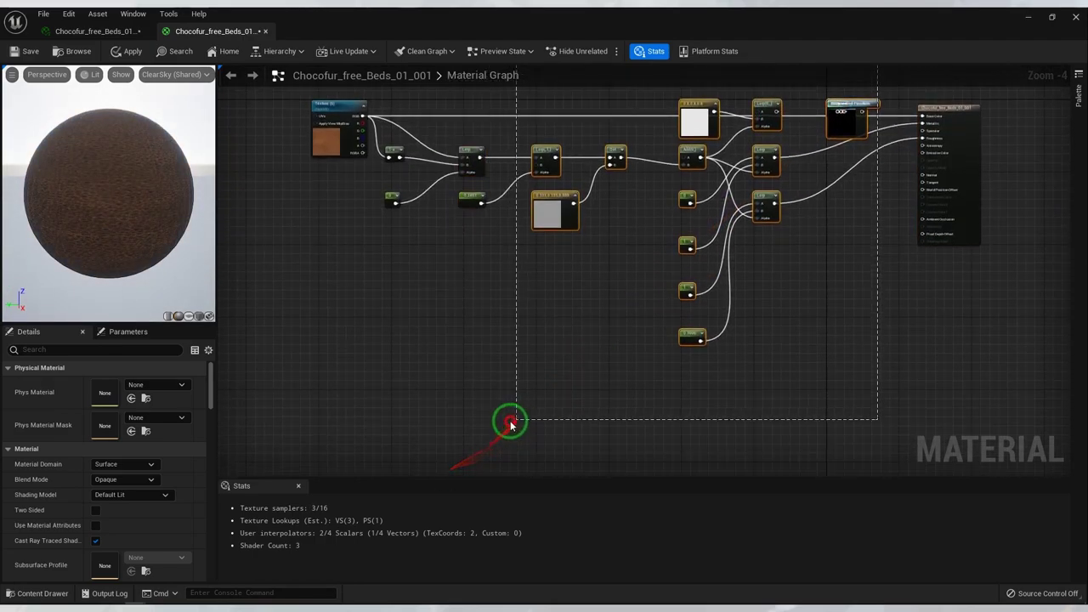
{"action": "left_click_drag", "start_coordinate": [390, 425], "coordinate": [390, 425]}
{"action": "key", "text": "Delete"}
{"action": "scroll", "coordinate": [843, 198], "scroll_direction": "up", "scroll_amount": 2}
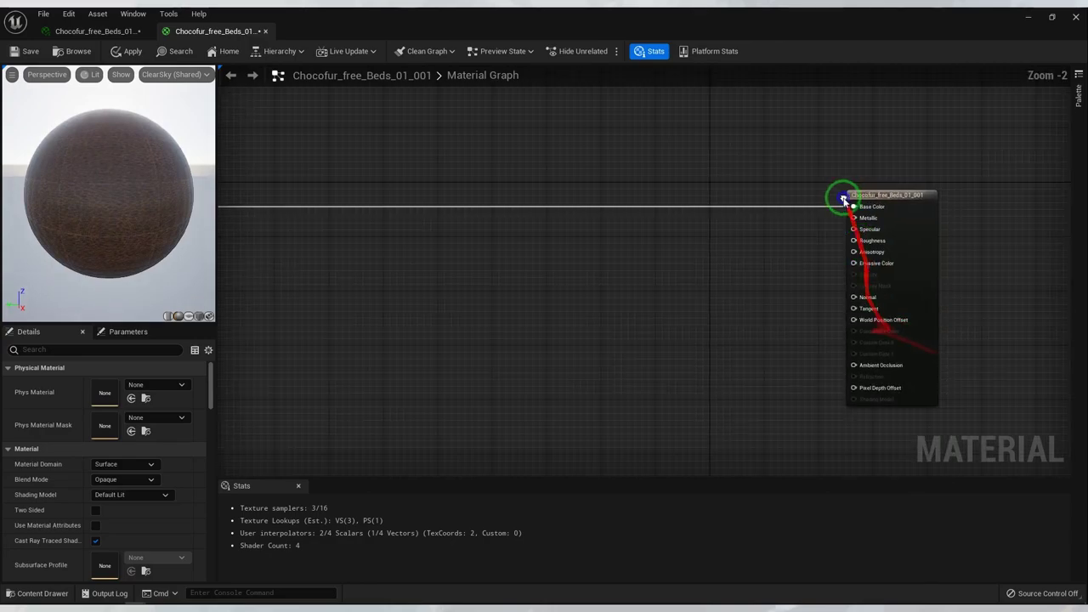
{"action": "left_click", "coordinate": [923, 195]}
{"action": "key", "text": "Home"}
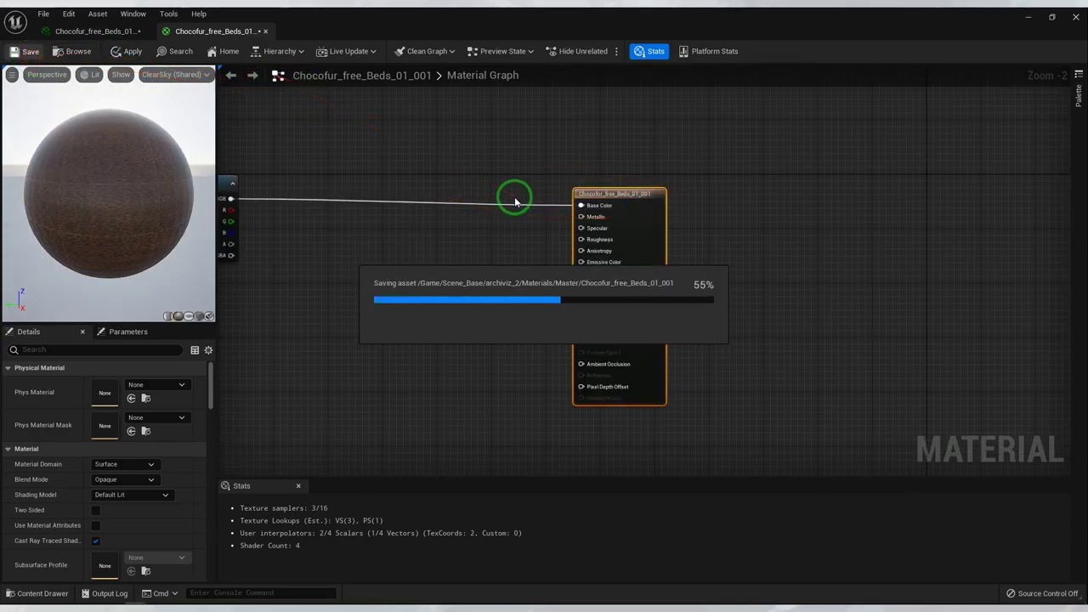
{"action": "left_click", "coordinate": [266, 32]}
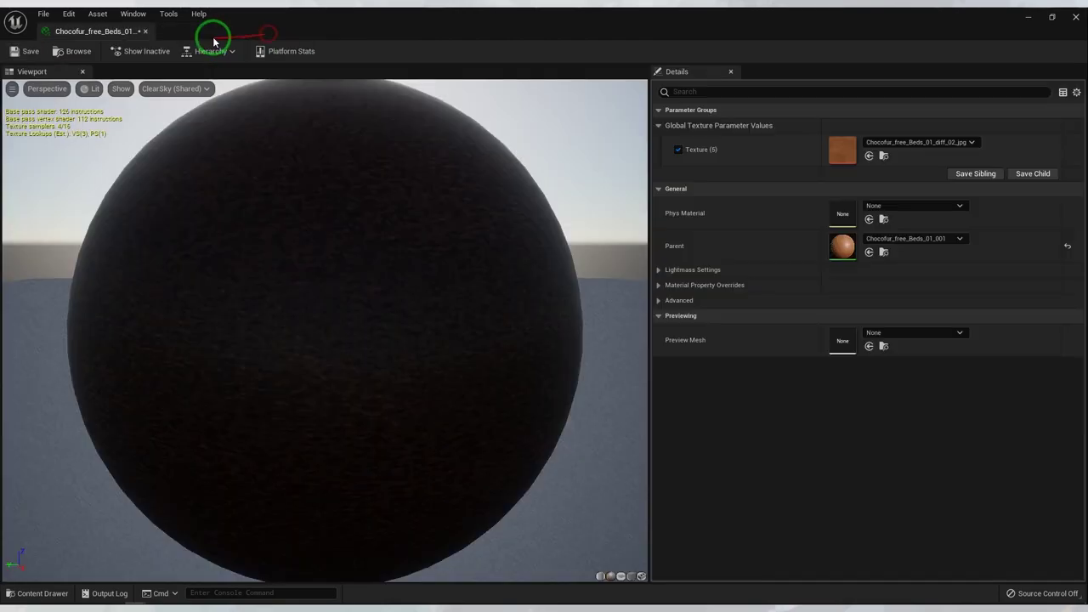
{"action": "left_click", "coordinate": [147, 32]}
- Zoom and orbit the bedroom view toward the TV and doorway
{"action": "scroll", "coordinate": [561, 245], "scroll_direction": "up", "scroll_amount": 2}
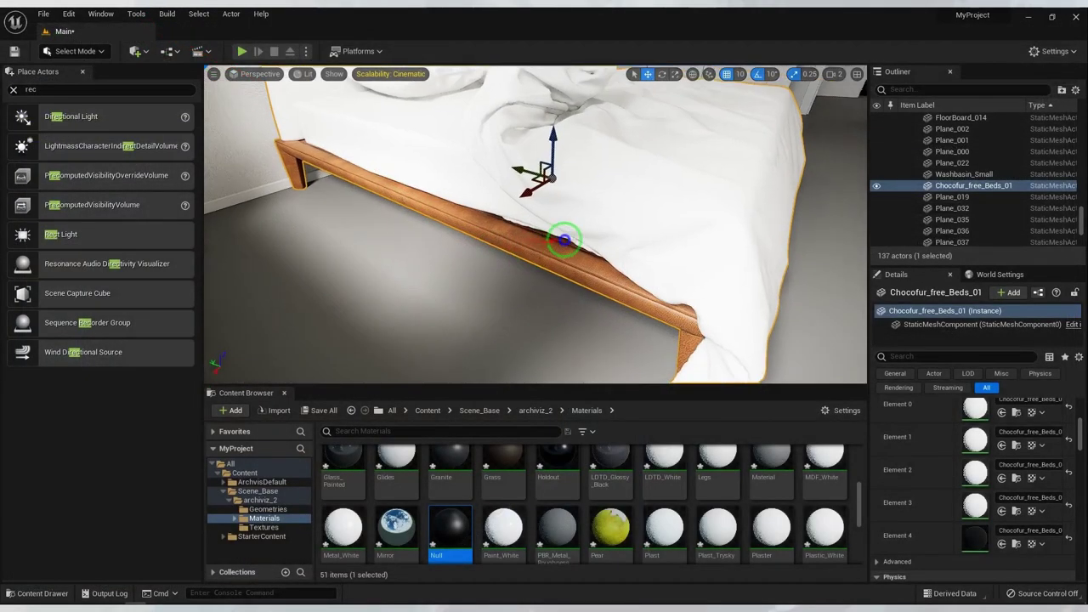
{"action": "scroll", "coordinate": [557, 249], "scroll_direction": "up", "scroll_amount": 3}
{"action": "scroll", "coordinate": [561, 246], "scroll_direction": "up", "scroll_amount": 3}
{"action": "scroll", "coordinate": [559, 247], "scroll_direction": "up", "scroll_amount": 2}
{"action": "scroll", "coordinate": [559, 242], "scroll_direction": "down", "scroll_amount": 5}
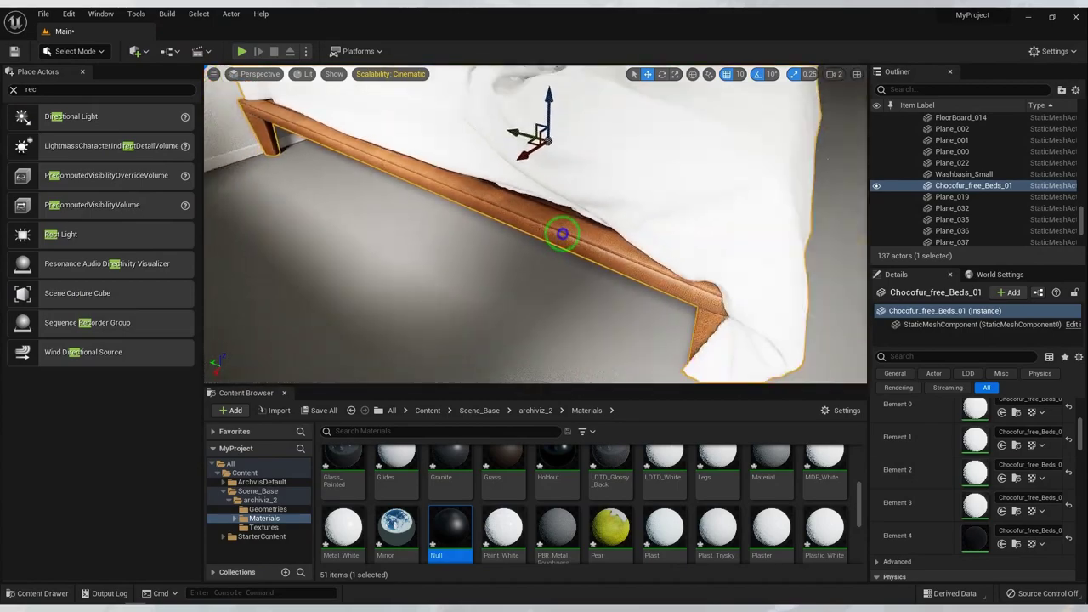
{"action": "mouse_move", "coordinate": [558, 233]}
{"action": "right_mouse_down"}
{"action": "mouse_move", "coordinate": [607, 195]}
{"action": "mouse_move", "coordinate": [768, 207]}
{"action": "mouse_move", "coordinate": [784, 230]}
{"action": "mouse_move", "coordinate": [814, 209]}
{"action": "mouse_move", "coordinate": [636, 218]}
{"action": "mouse_move", "coordinate": [569, 233]}
{"action": "mouse_move", "coordinate": [578, 194]}
{"action": "mouse_move", "coordinate": [575, 208]}
{"action": "right_mouse_up"}
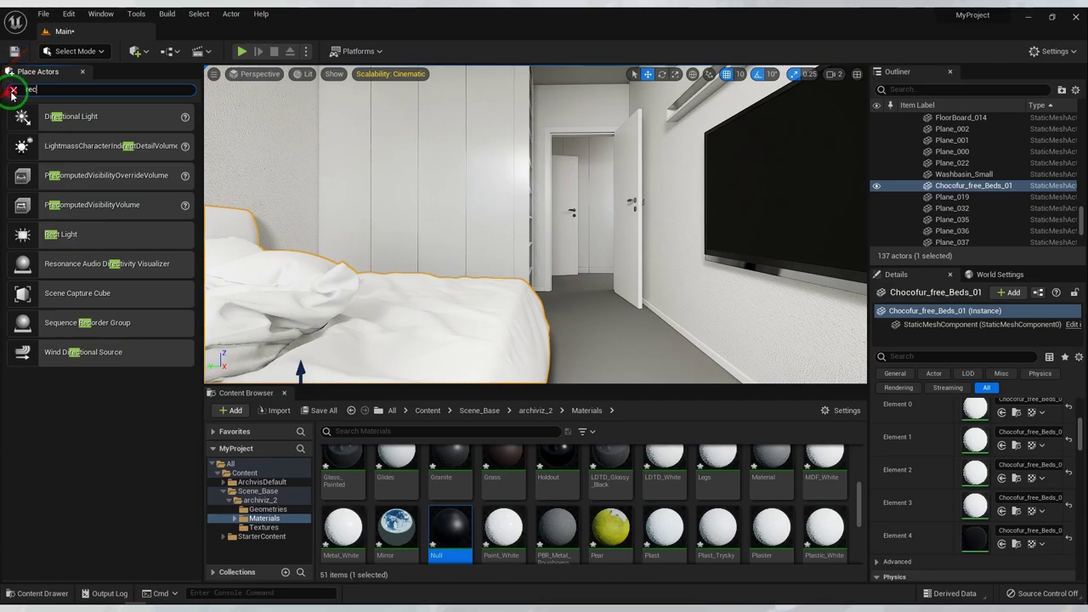
- Clear the Place Actors search and open Quixel Bridge from the Window menu
{"action": "left_click", "coordinate": [13, 90]}
{"action": "left_click", "coordinate": [68, 14]}
{"action": "left_click", "coordinate": [100, 14]}
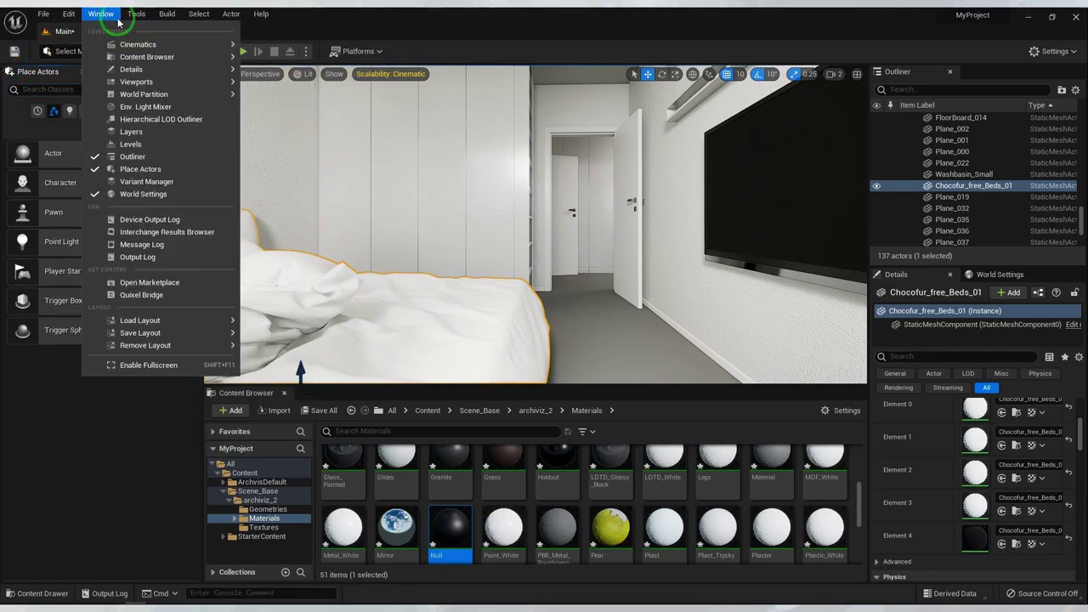
{"action": "left_click", "coordinate": [136, 295]}
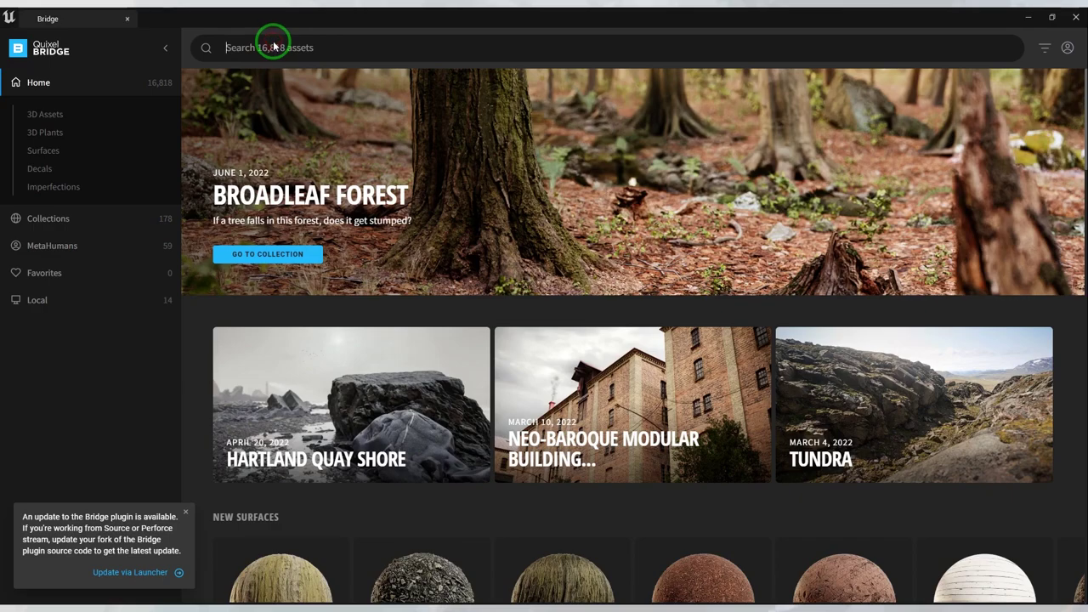
- Search Bridge for 'parquet', browse the results and view Brick Bond Cedar Parquet
{"action": "type", "text": "parquet"}
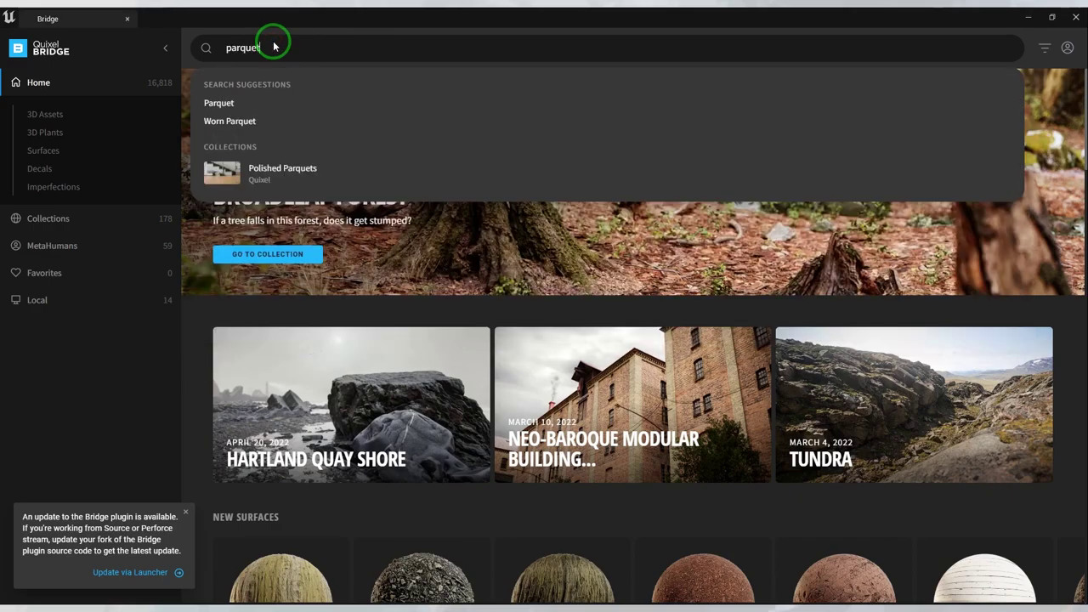
{"action": "key", "text": "Return"}
{"action": "scroll", "coordinate": [547, 295], "scroll_direction": "down", "scroll_amount": 2}
{"action": "scroll", "coordinate": [547, 294], "scroll_direction": "down", "scroll_amount": 5}
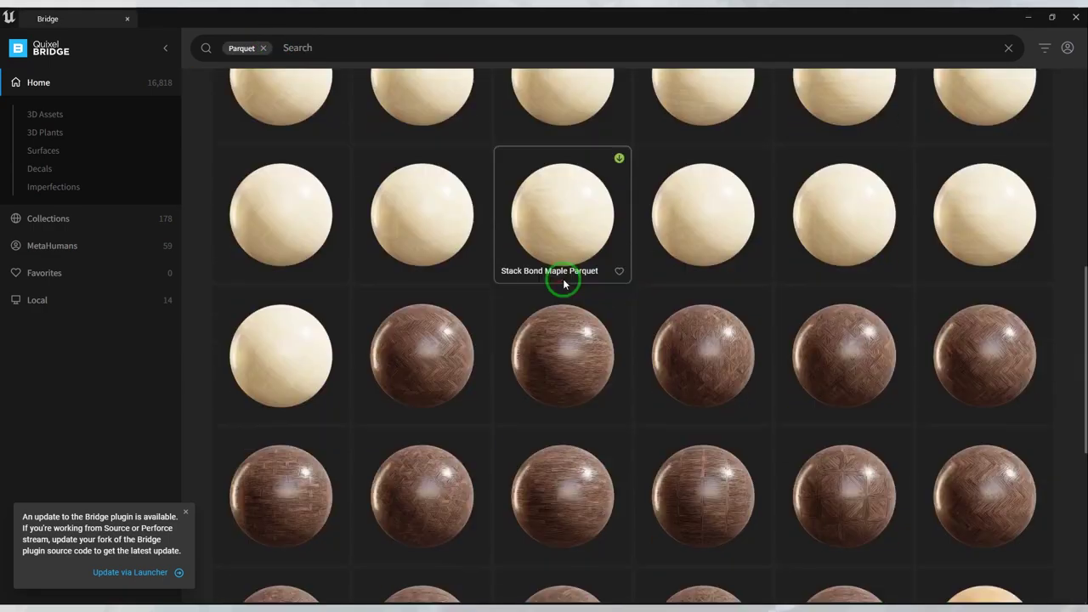
{"action": "scroll", "coordinate": [563, 280], "scroll_direction": "down", "scroll_amount": 5}
{"action": "scroll", "coordinate": [566, 275], "scroll_direction": "down", "scroll_amount": 5}
{"action": "scroll", "coordinate": [570, 279], "scroll_direction": "down", "scroll_amount": 2}
{"action": "scroll", "coordinate": [573, 285], "scroll_direction": "down", "scroll_amount": 3}
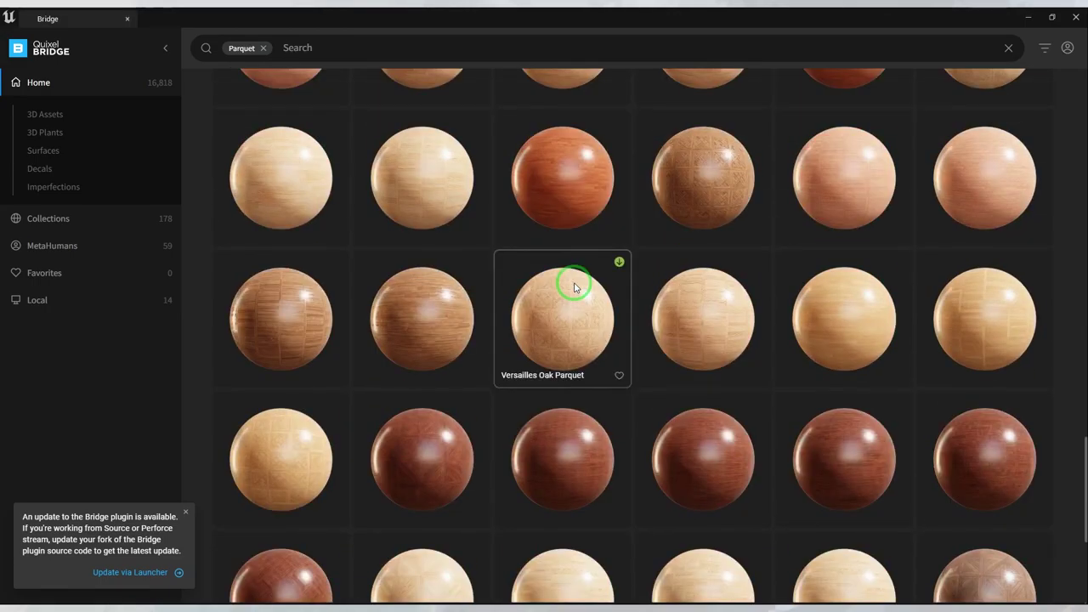
{"action": "scroll", "coordinate": [575, 288], "scroll_direction": "down", "scroll_amount": 3}
{"action": "scroll", "coordinate": [574, 289], "scroll_direction": "down", "scroll_amount": 3}
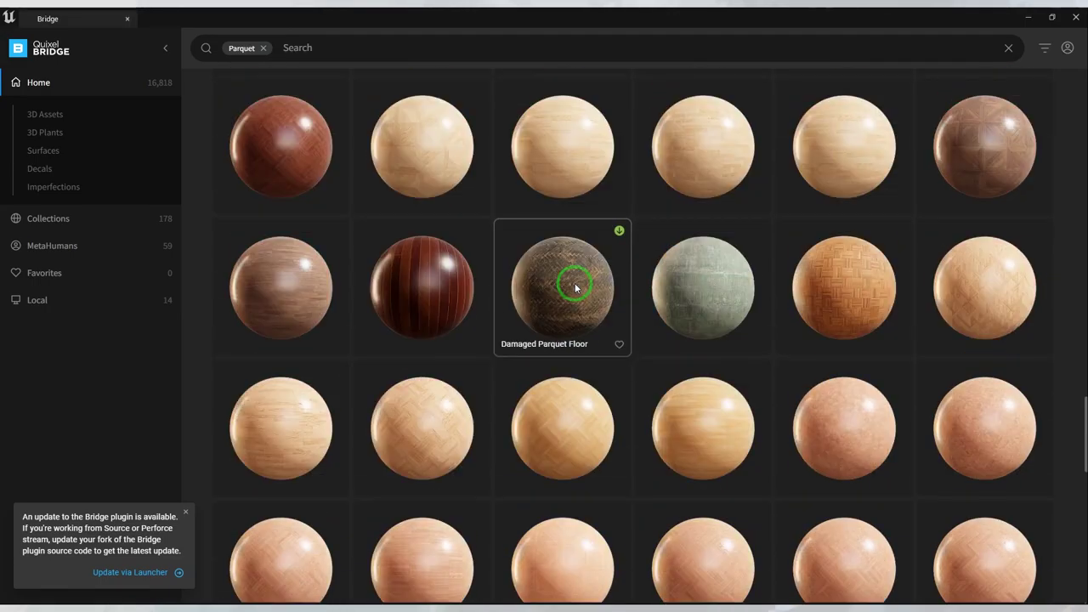
{"action": "scroll", "coordinate": [575, 289], "scroll_direction": "down", "scroll_amount": 2}
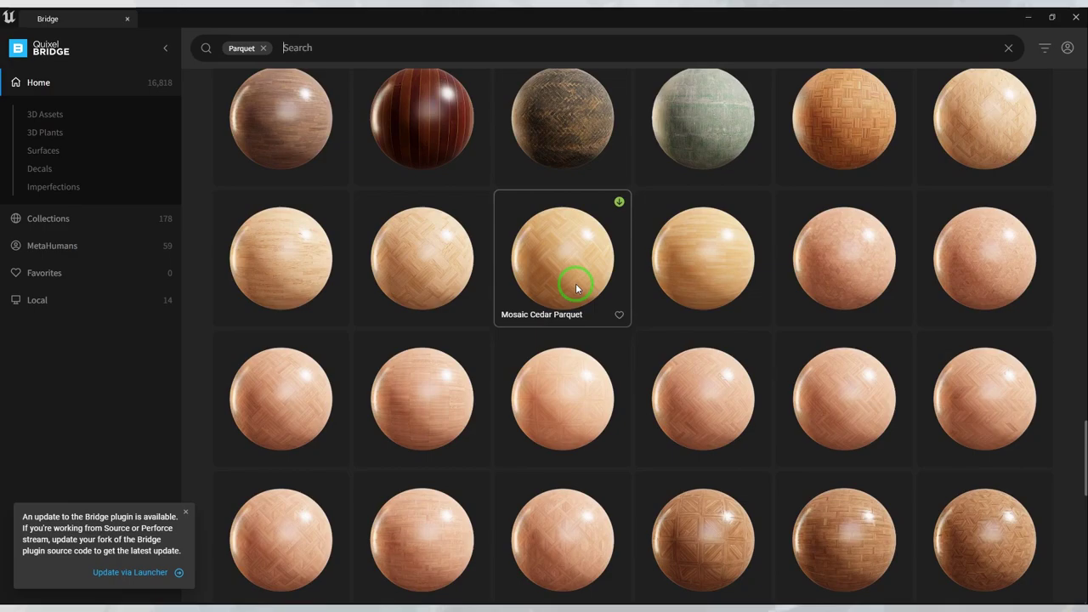
{"action": "left_click", "coordinate": [689, 257]}
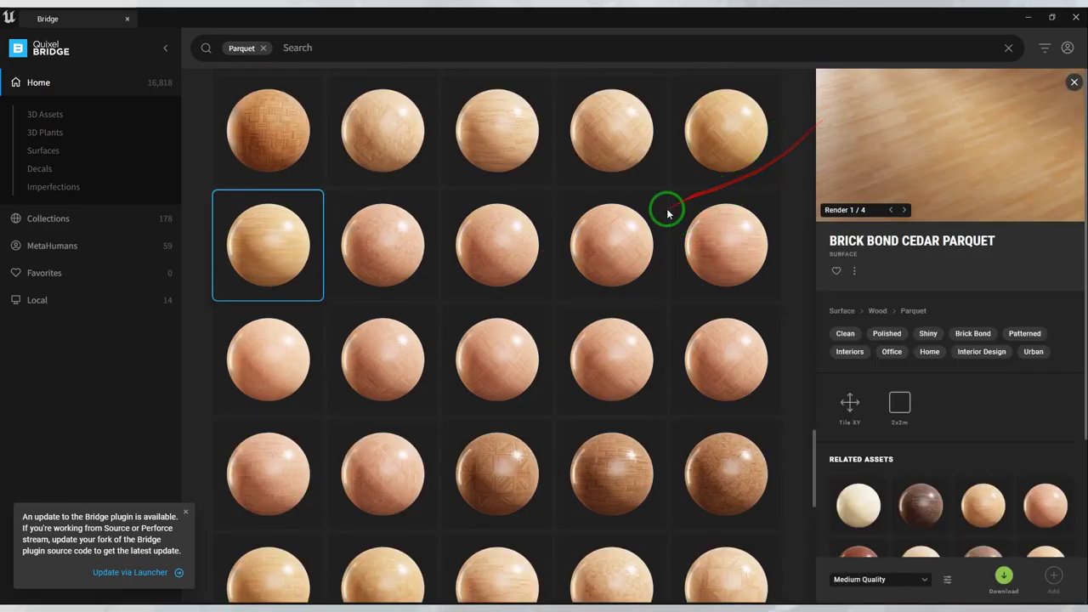
- Compare the Chevron Cedar Parquet and Double Herringbone Ash Parquet surfaces
{"action": "scroll", "coordinate": [667, 213], "scroll_direction": "down", "scroll_amount": 3}
{"action": "scroll", "coordinate": [667, 214], "scroll_direction": "down", "scroll_amount": 3}
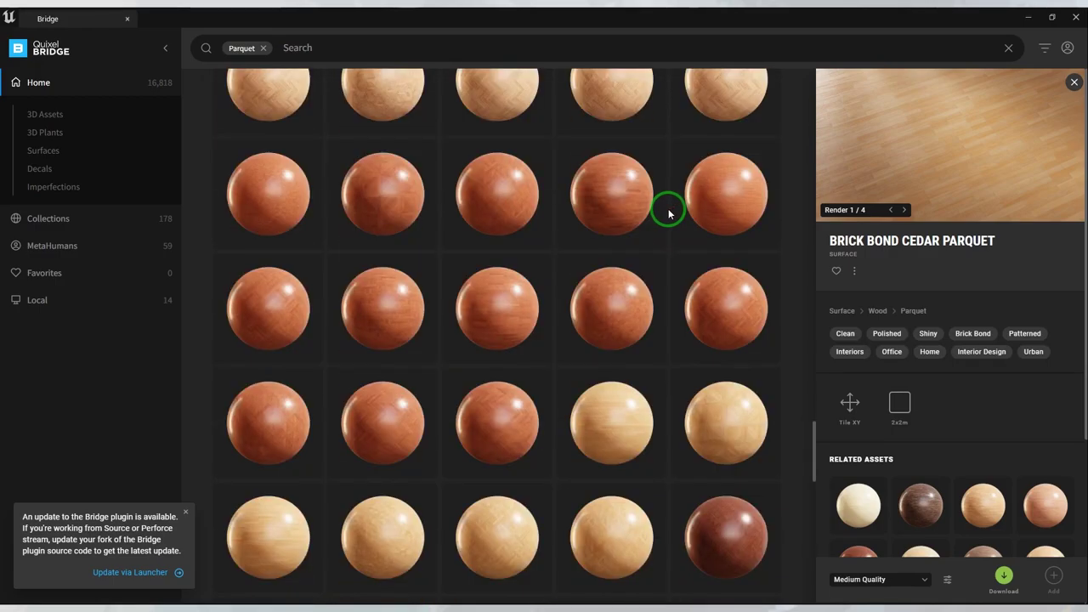
{"action": "scroll", "coordinate": [668, 213], "scroll_direction": "down", "scroll_amount": 1}
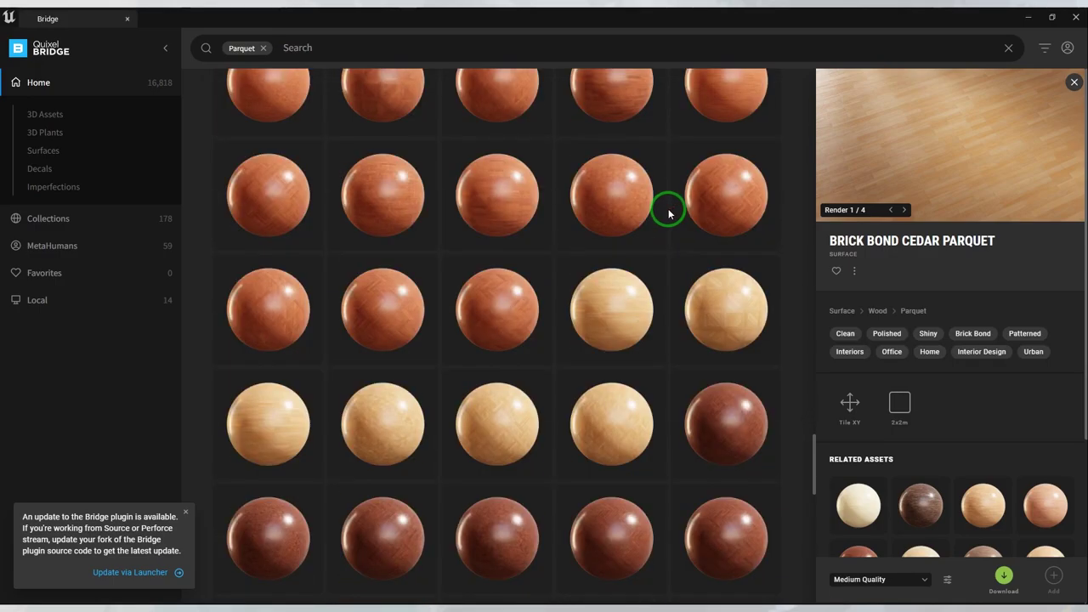
{"action": "scroll", "coordinate": [668, 214], "scroll_direction": "down", "scroll_amount": 1}
{"action": "scroll", "coordinate": [667, 214], "scroll_direction": "down", "scroll_amount": 1}
{"action": "scroll", "coordinate": [669, 215], "scroll_direction": "down", "scroll_amount": 1}
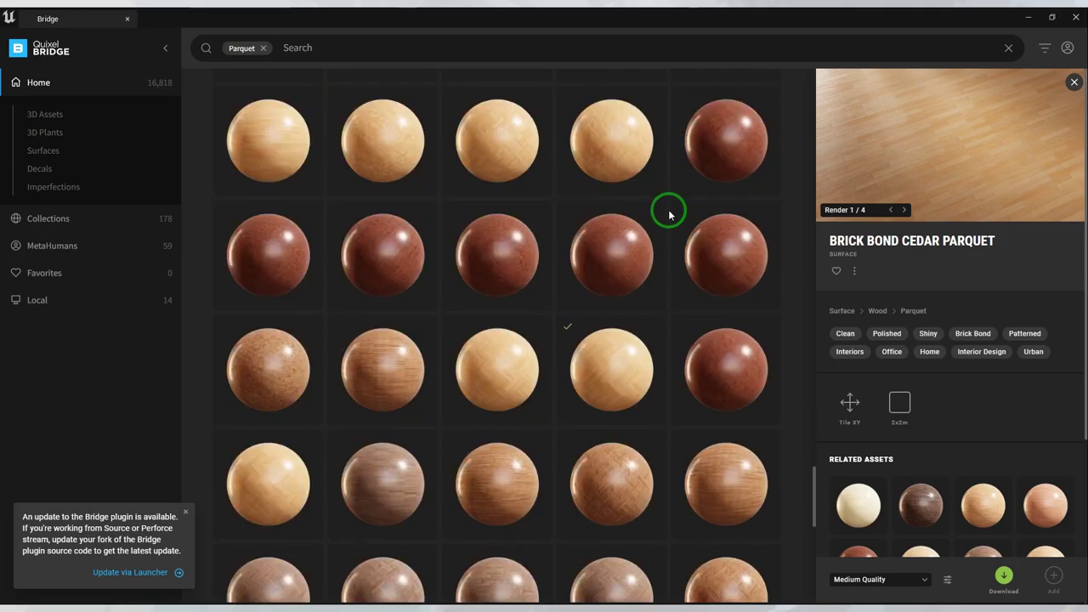
{"action": "left_click", "coordinate": [235, 439]}
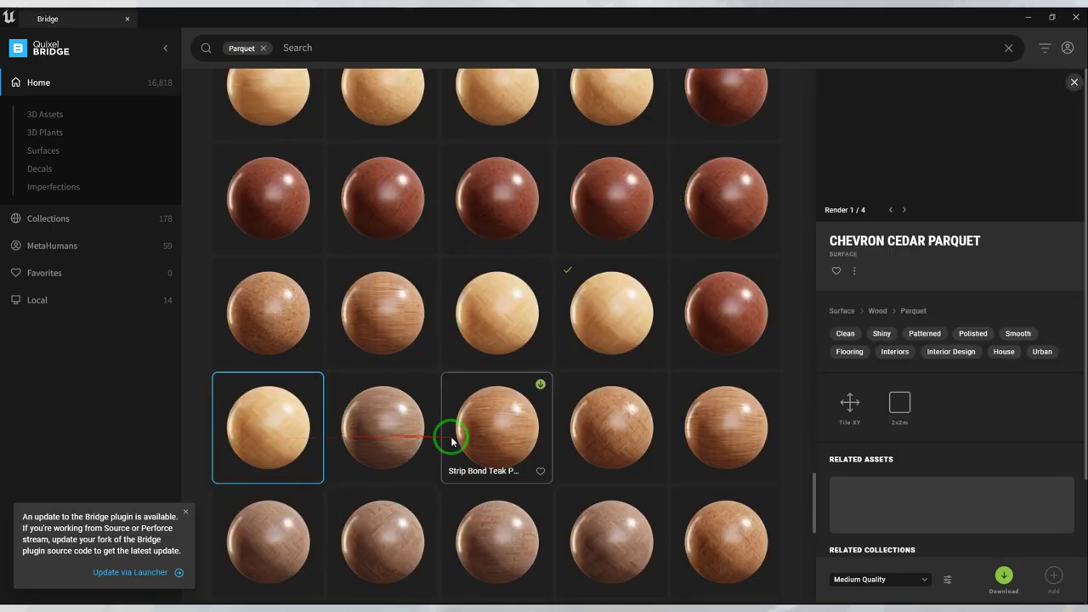
{"action": "scroll", "coordinate": [459, 434], "scroll_direction": "down", "scroll_amount": 1}
{"action": "scroll", "coordinate": [481, 406], "scroll_direction": "down", "scroll_amount": 2}
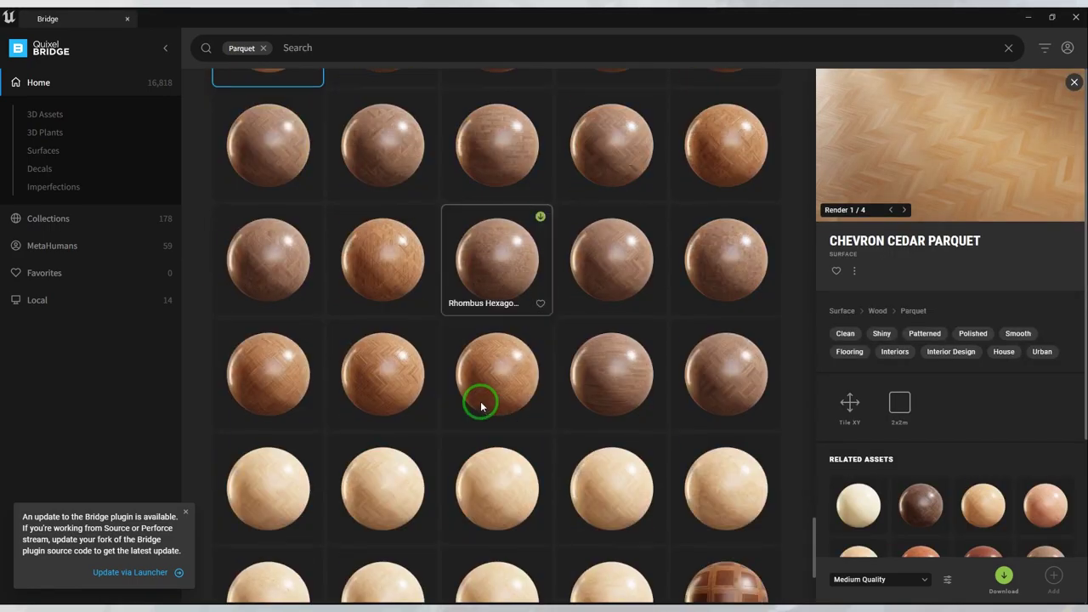
{"action": "scroll", "coordinate": [481, 406], "scroll_direction": "down", "scroll_amount": 2}
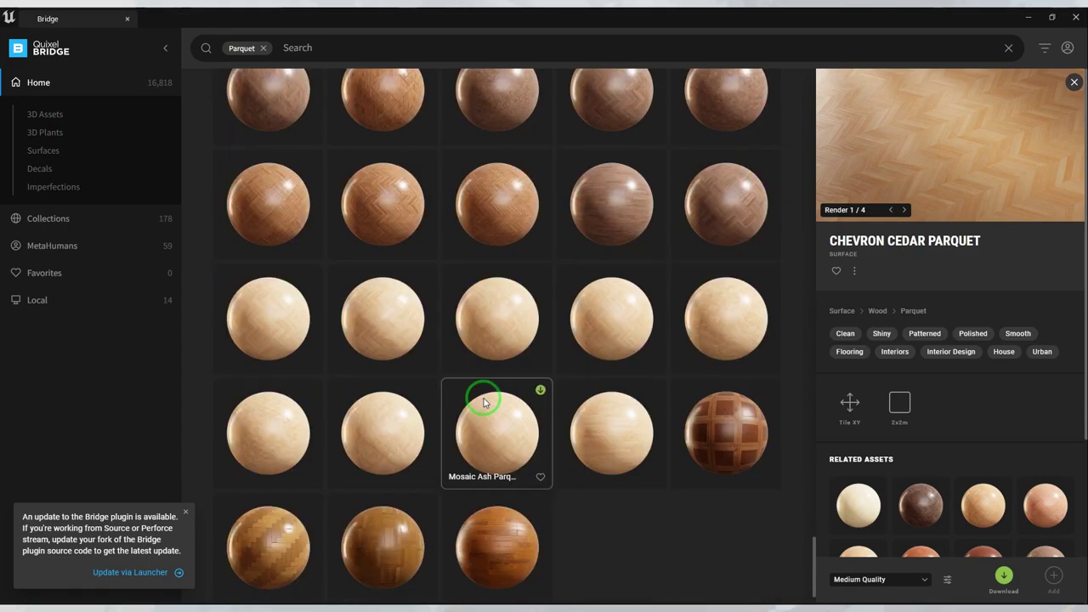
{"action": "left_click", "coordinate": [621, 328]}
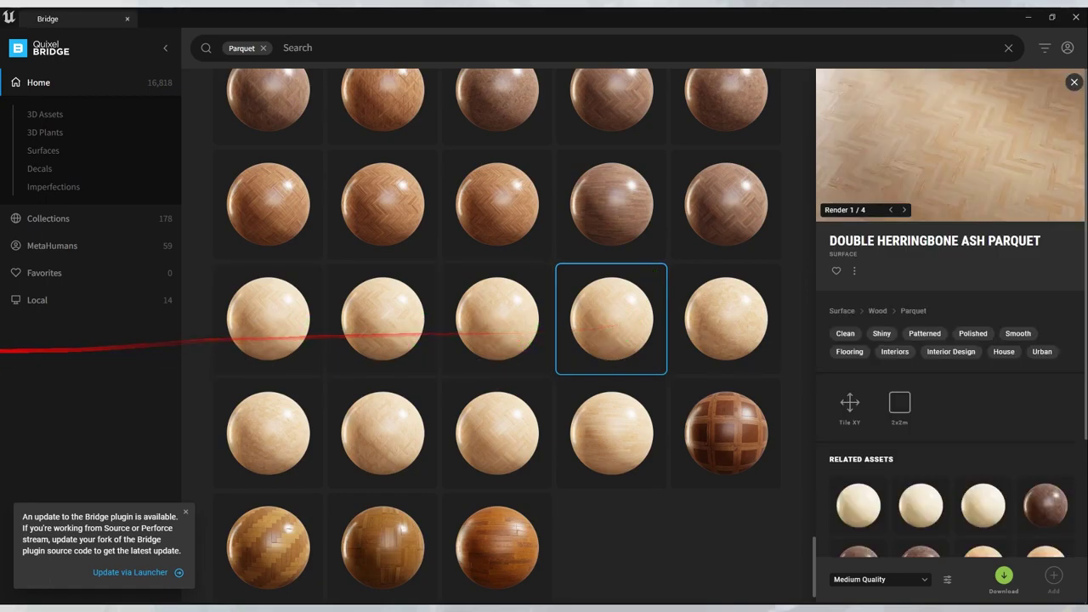
- Download the Solid Wood Parquet Floor surface at High Quality
{"action": "scroll", "coordinate": [514, 492], "scroll_direction": "down", "scroll_amount": 1}
{"action": "left_click", "coordinate": [514, 492]}
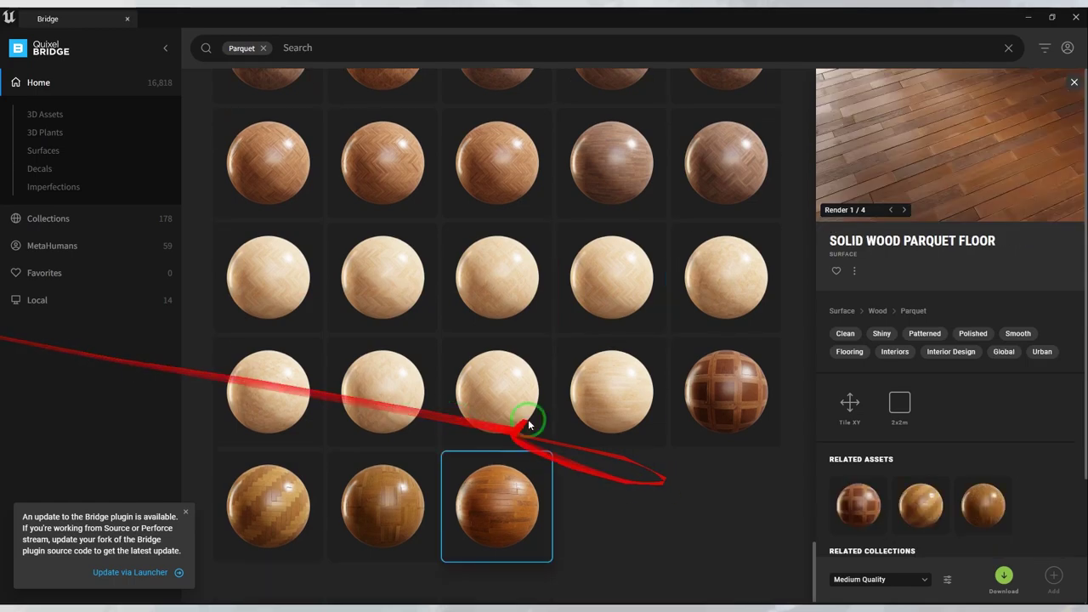
{"action": "left_click_drag", "start_coordinate": [775, 434], "coordinate": [575, 524]}
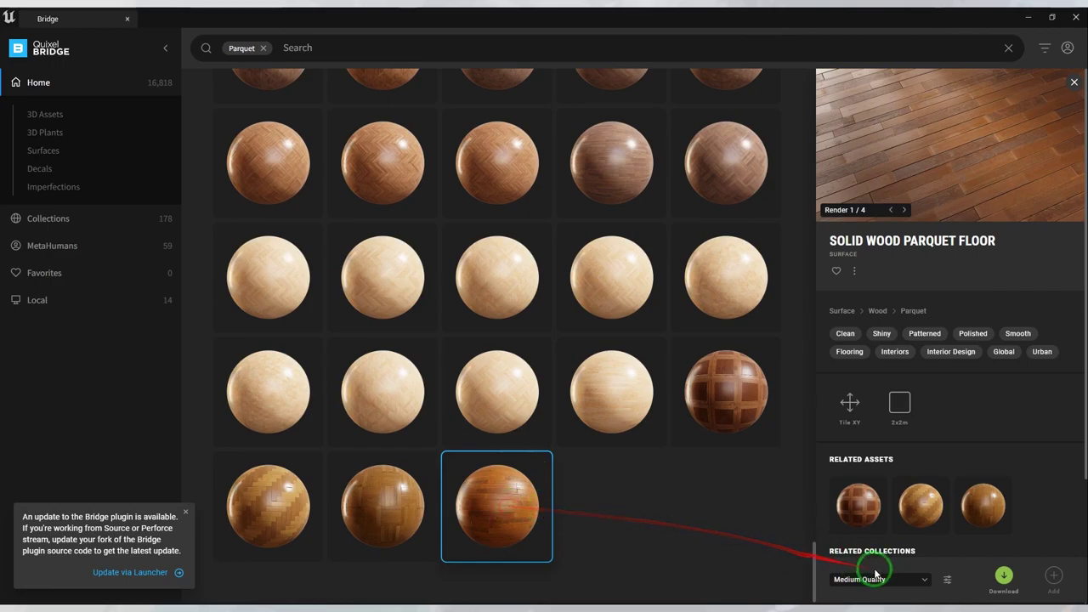
{"action": "left_click", "coordinate": [912, 585]}
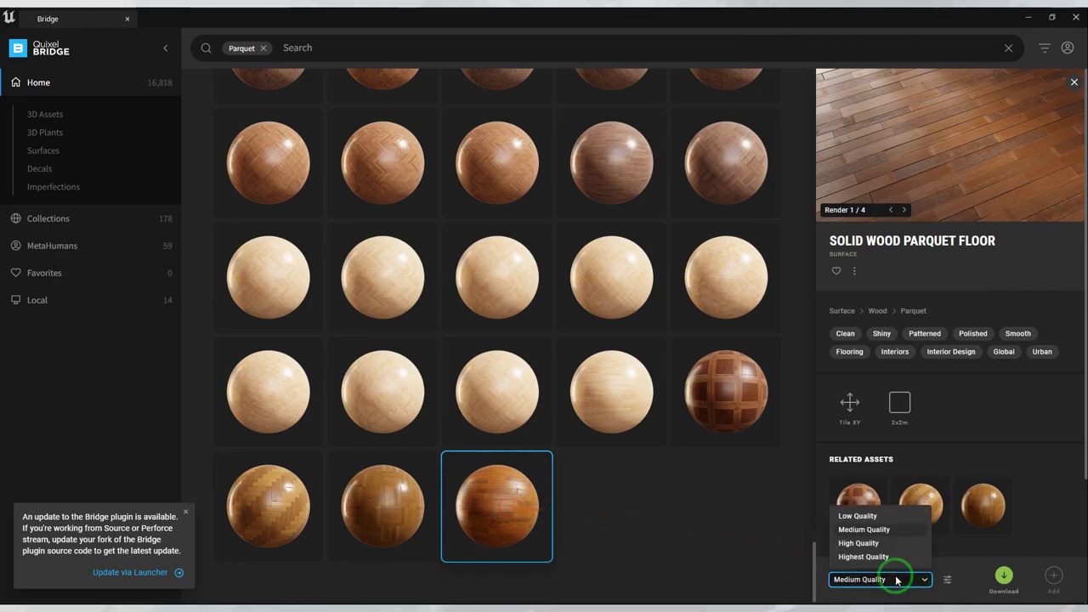
{"action": "left_click", "coordinate": [864, 542]}
{"action": "left_click", "coordinate": [1002, 578]}
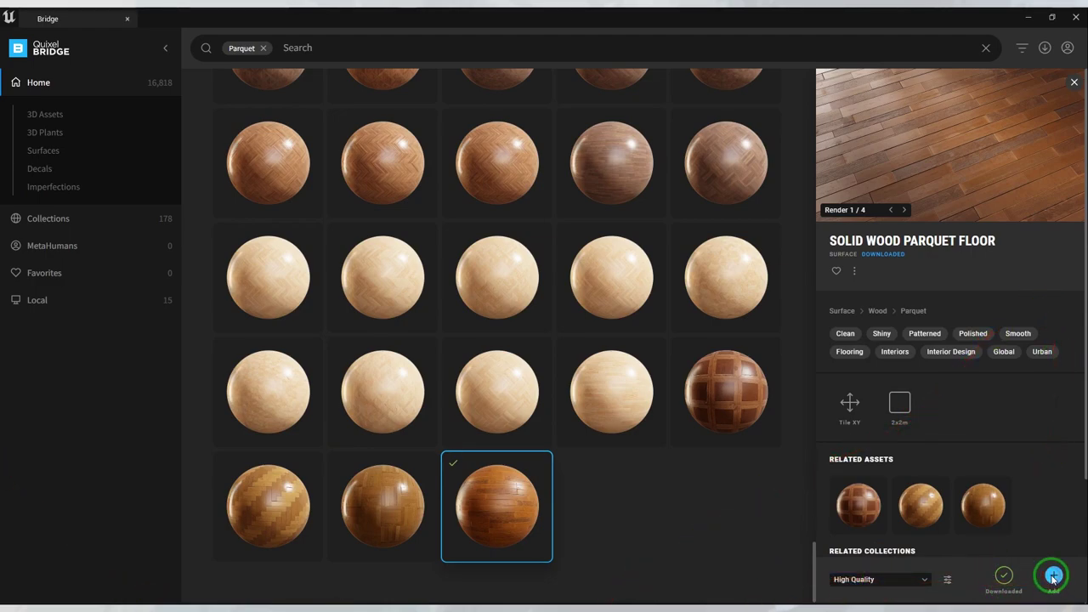
- Hide Bridge and place a Plane on the bedroom floor
{"action": "left_click", "coordinate": [1028, 19]}
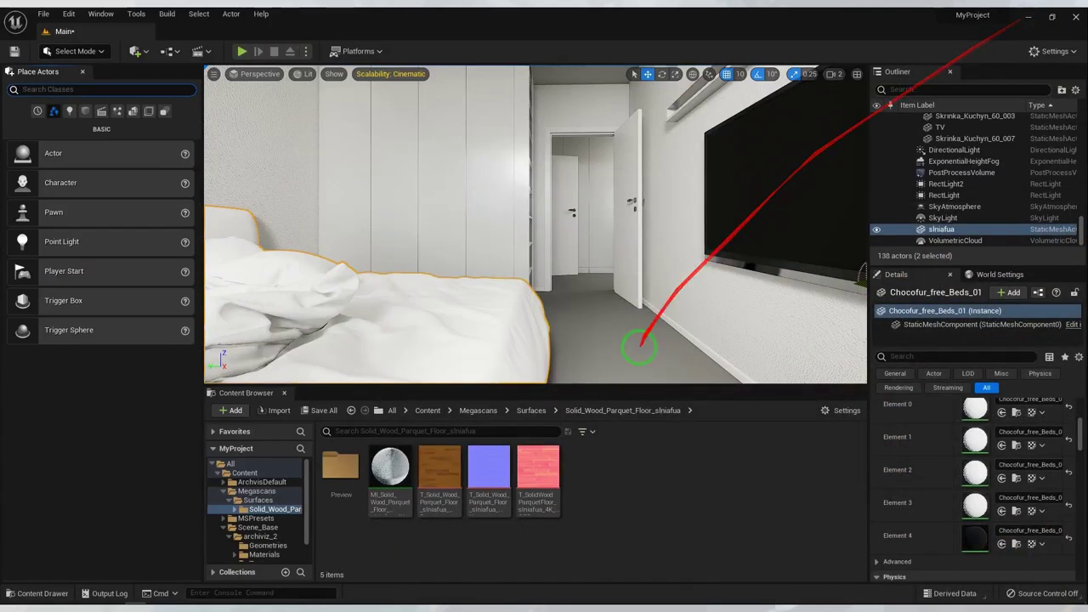
{"action": "left_click_drag", "start_coordinate": [482, 450], "coordinate": [652, 342]}
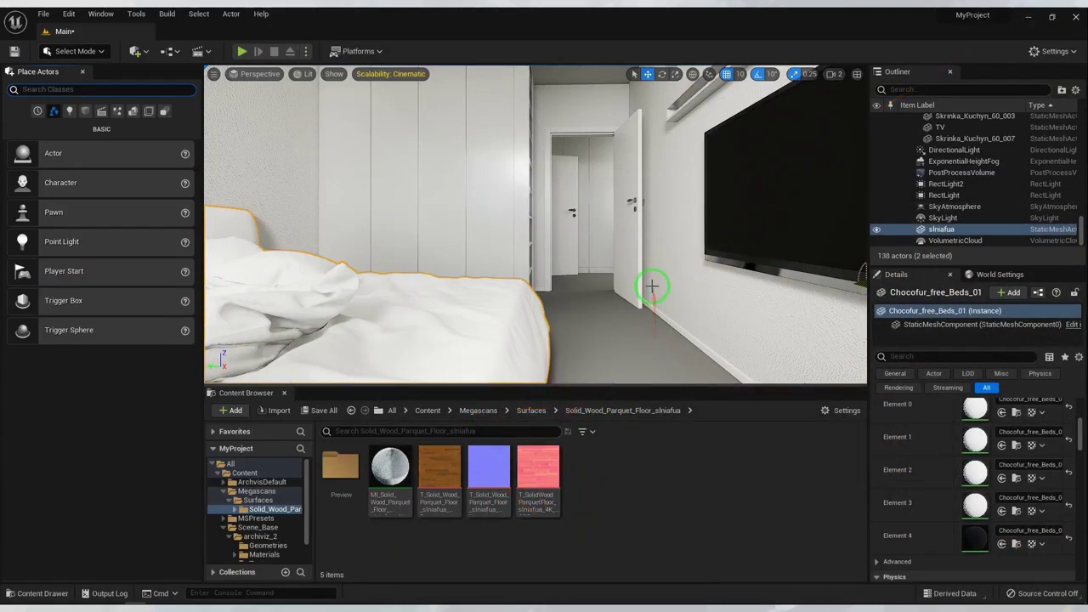
{"action": "left_click_drag", "start_coordinate": [652, 286], "coordinate": [92, 148]}
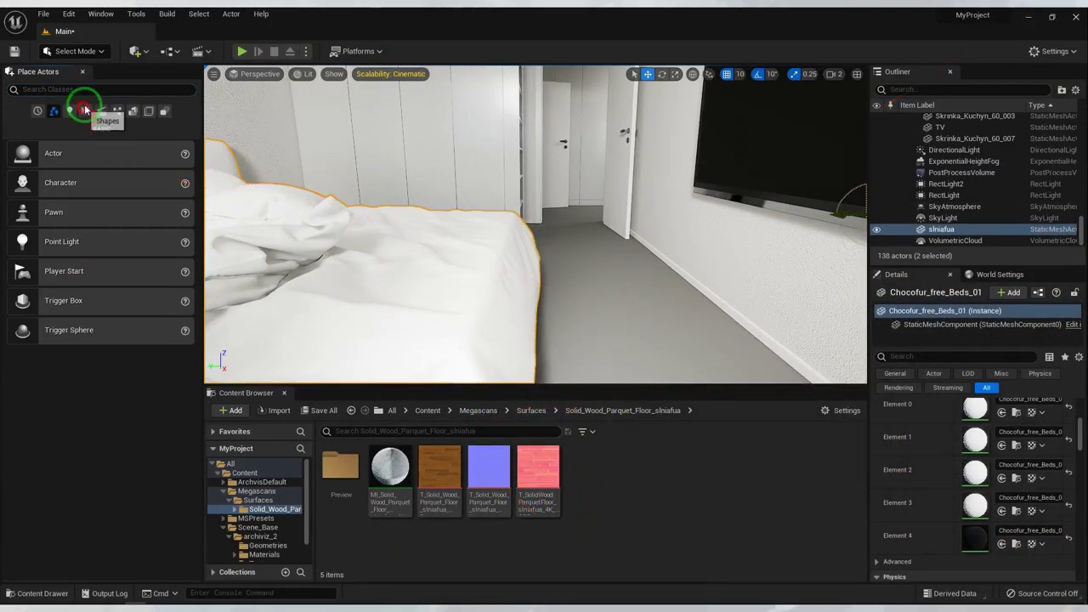
{"action": "left_click", "coordinate": [85, 111]}
{"action": "left_click_drag", "start_coordinate": [96, 272], "coordinate": [599, 295]}
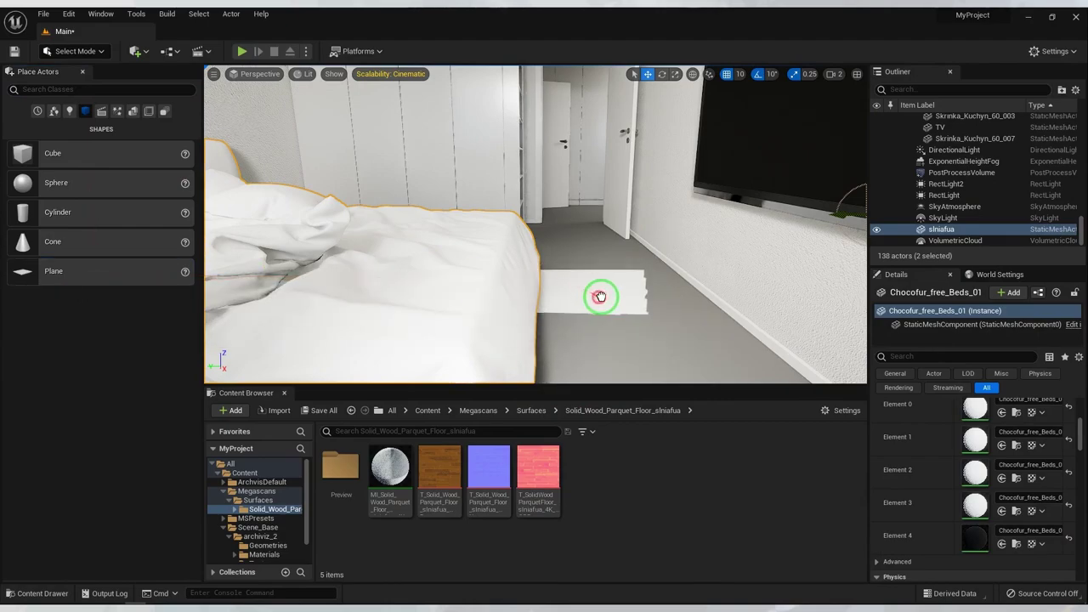
- Scale the plane to 10 on X and 10 on Y
{"action": "scroll", "coordinate": [972, 498], "scroll_direction": "up", "scroll_amount": 5}
{"action": "left_click", "coordinate": [978, 439]}
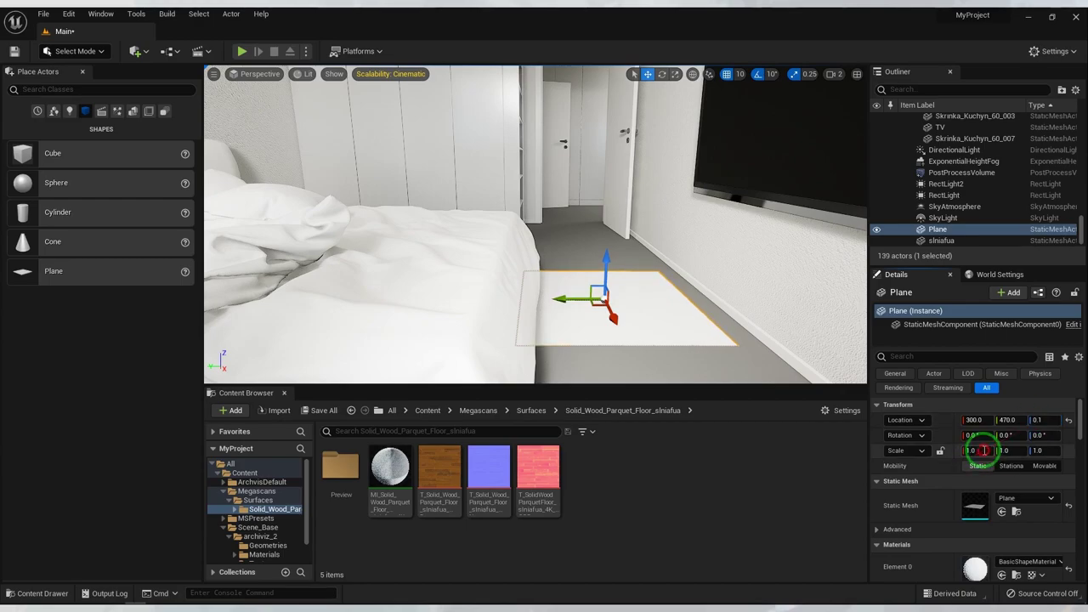
{"action": "type", "text": "10"}
{"action": "key", "text": "Tab"}
{"action": "type", "text": "10"}
{"action": "key", "text": "Tab"}
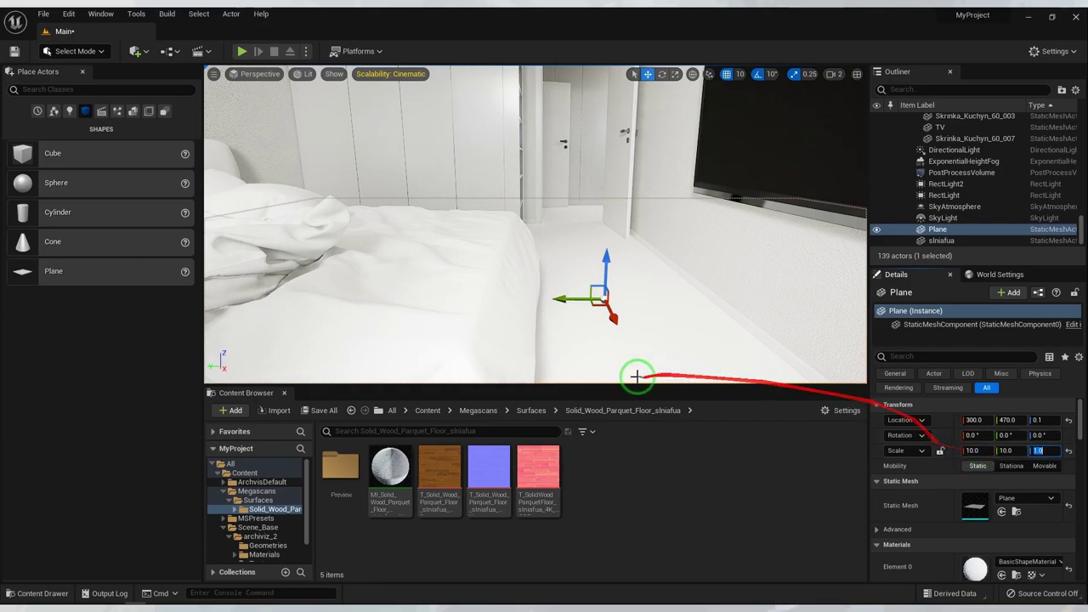
- Apply the solid wood parquet material instance to the plane
{"action": "right_click_drag", "start_coordinate": [635, 376], "coordinate": [574, 225]}
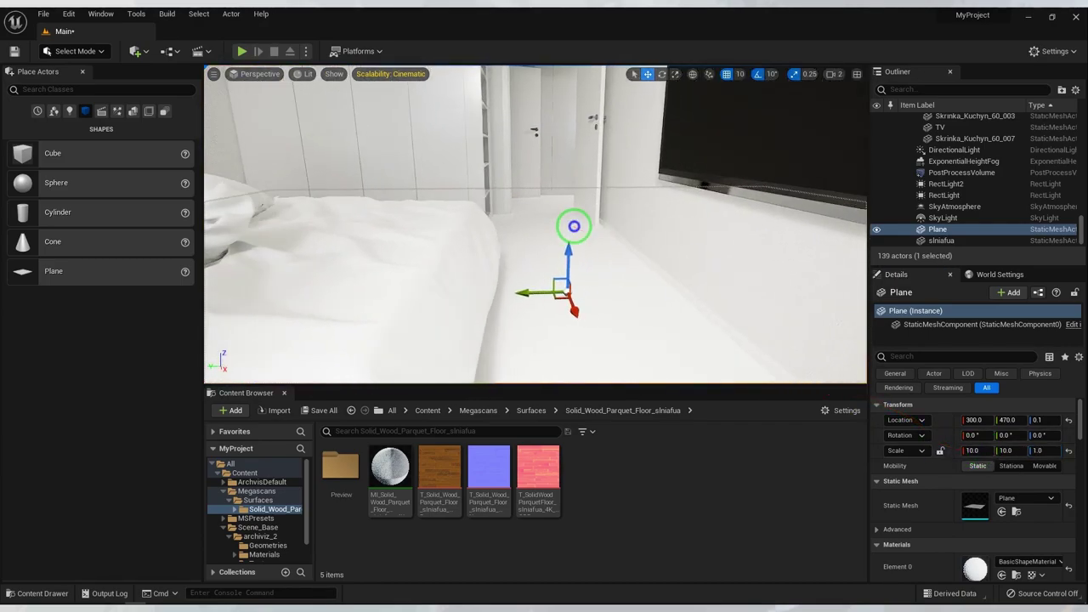
{"action": "mouse_move", "coordinate": [437, 492]}
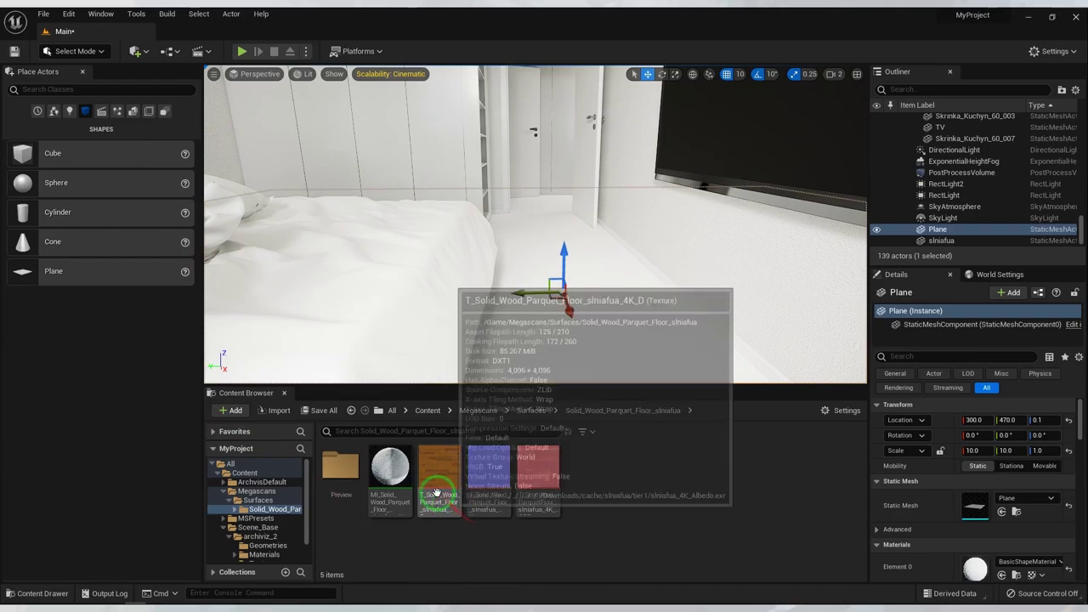
{"action": "left_click_drag", "start_coordinate": [389, 466], "coordinate": [975, 564]}
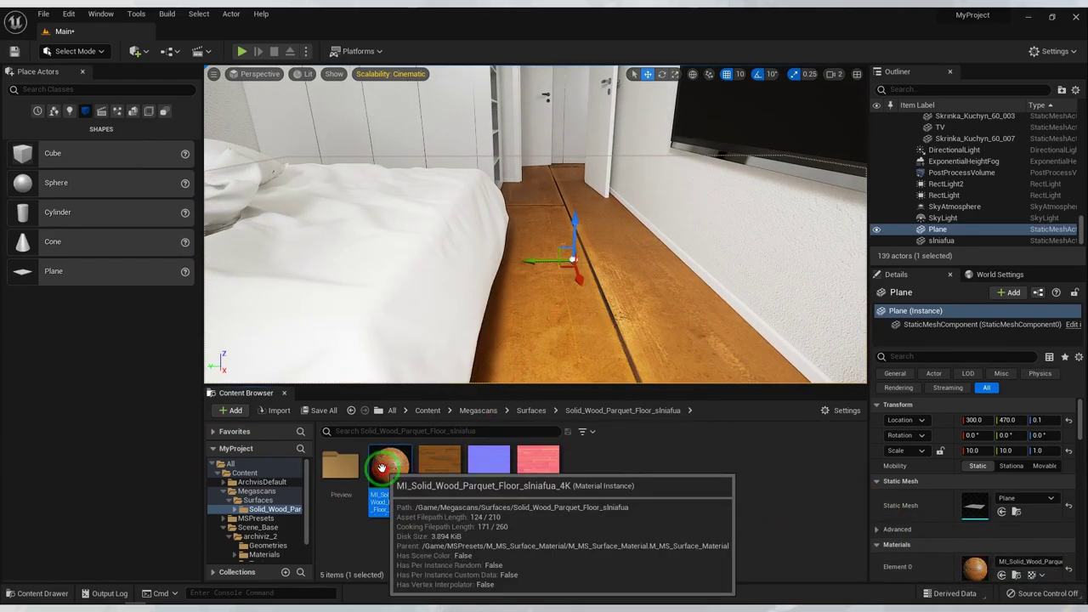
- Open the parquet material instance and enable Tiling/Offset with Tiling X and Y of 10
{"action": "double_click", "coordinate": [396, 482]}
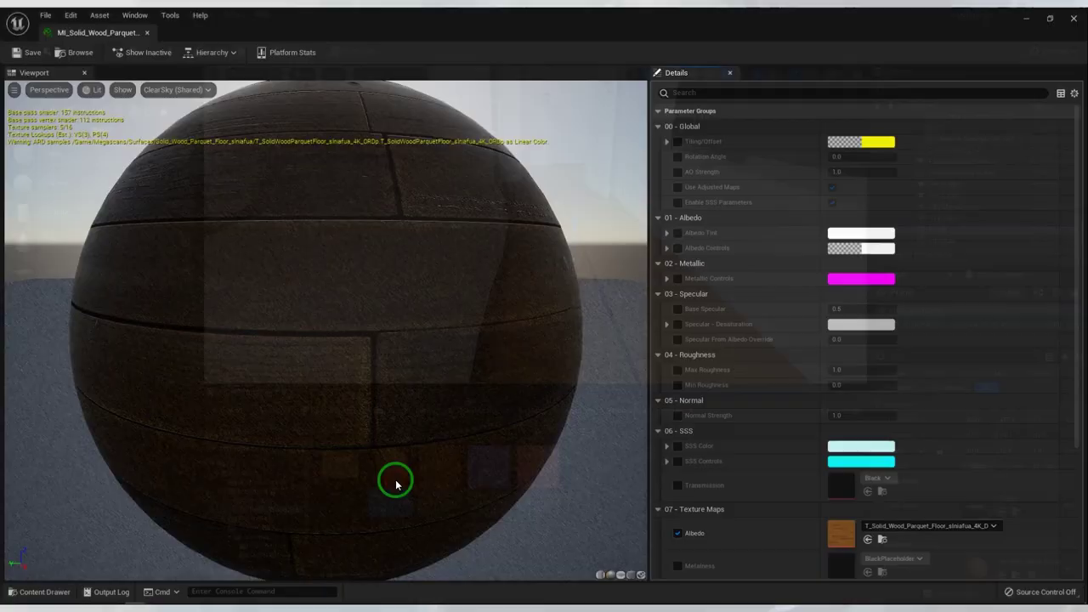
{"action": "left_click", "coordinate": [678, 140]}
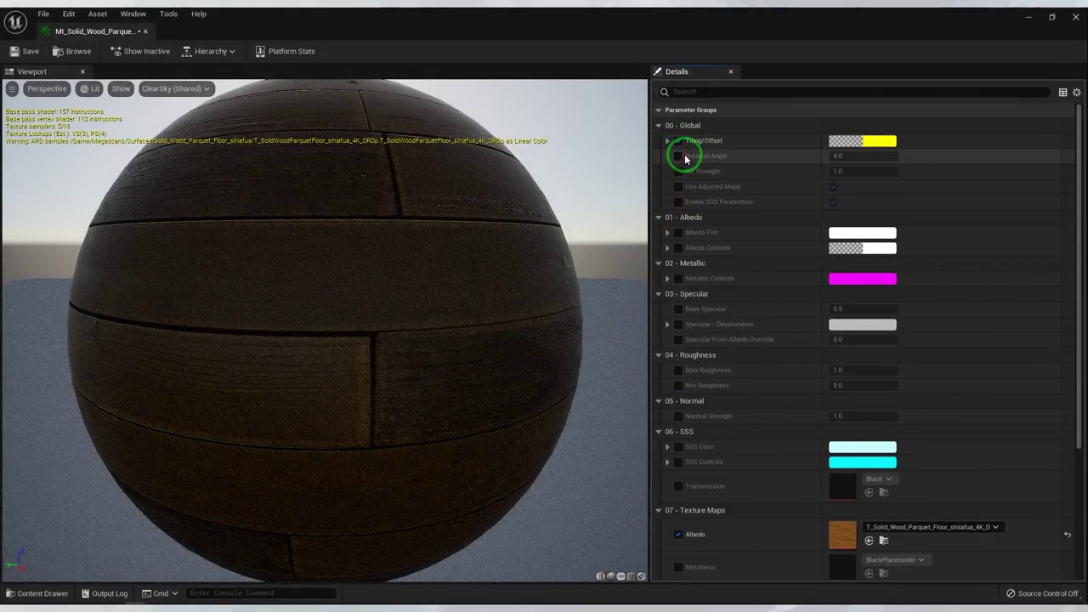
{"action": "left_click", "coordinate": [667, 140]}
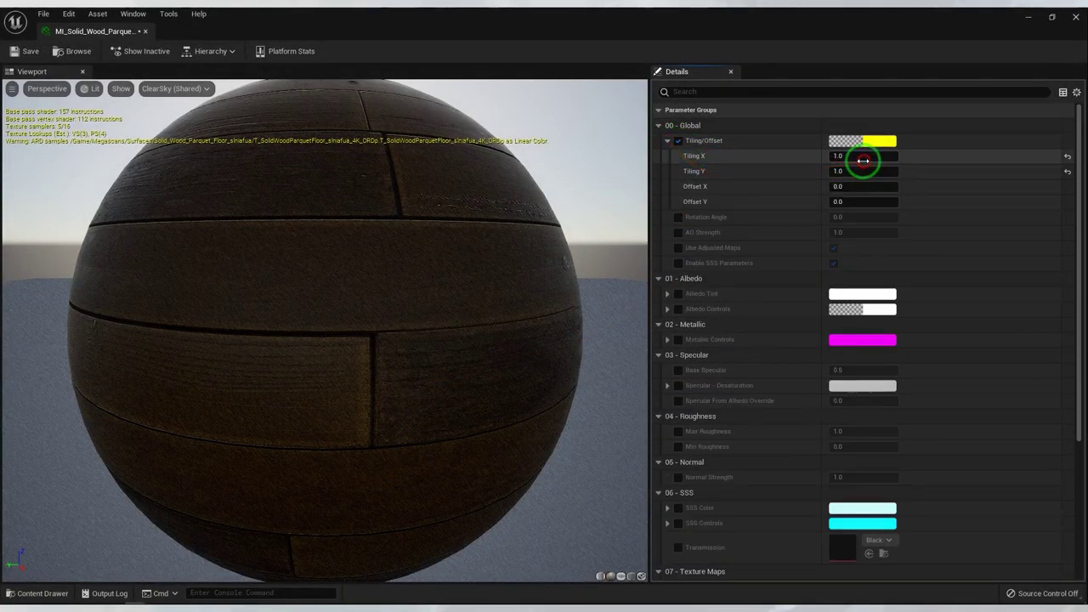
{"action": "type", "text": "0"}
{"action": "key", "text": "Tab"}
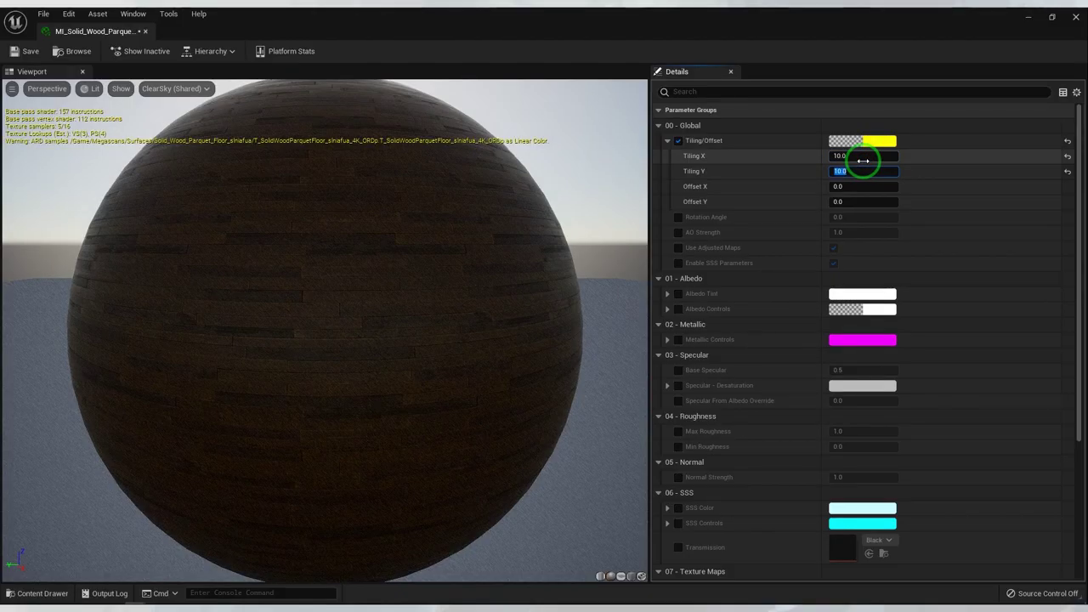
{"action": "type", "text": "10"}
{"action": "key", "text": "Return"}
- Move the material editor aside to see the floor and enable Max Roughness at 0.3
{"action": "mouse_move", "coordinate": [86, 32]}
{"action": "left_mouse_down"}
{"action": "mouse_move", "coordinate": [243, 239]}
{"action": "mouse_move", "coordinate": [330, 139]}
{"action": "left_mouse_up"}
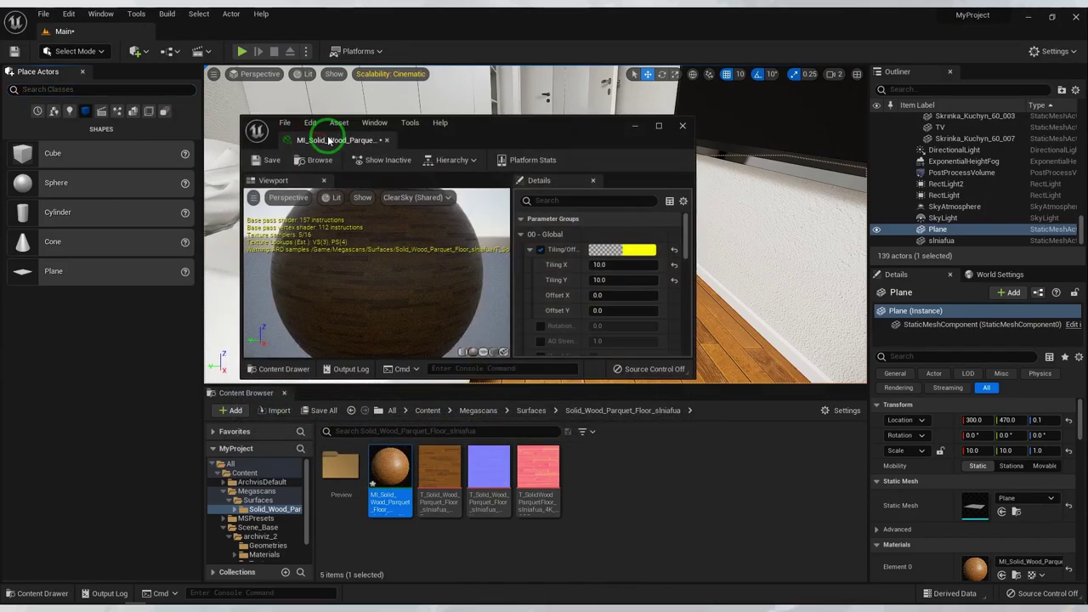
{"action": "left_click_drag", "start_coordinate": [480, 146], "coordinate": [361, 315]}
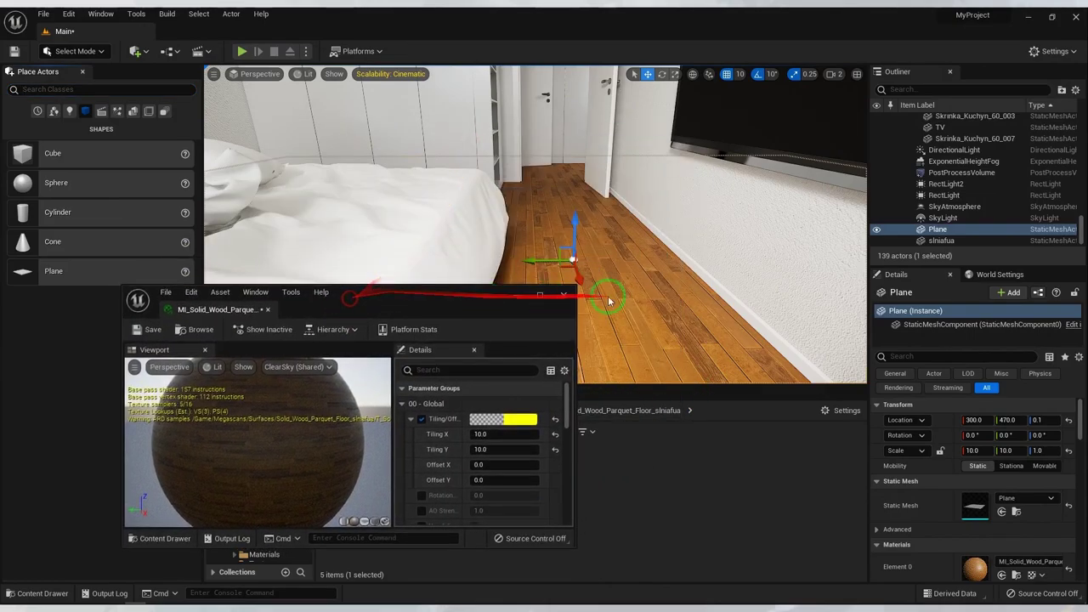
{"action": "mouse_move", "coordinate": [600, 298]}
{"action": "right_mouse_down"}
{"action": "mouse_move", "coordinate": [540, 321]}
{"action": "mouse_move", "coordinate": [595, 294]}
{"action": "mouse_move", "coordinate": [711, 289]}
{"action": "mouse_move", "coordinate": [690, 292]}
{"action": "mouse_move", "coordinate": [706, 340]}
{"action": "mouse_move", "coordinate": [711, 280]}
{"action": "mouse_move", "coordinate": [721, 518]}
{"action": "right_mouse_up"}
{"action": "left_click_drag", "start_coordinate": [572, 547], "coordinate": [704, 608]}
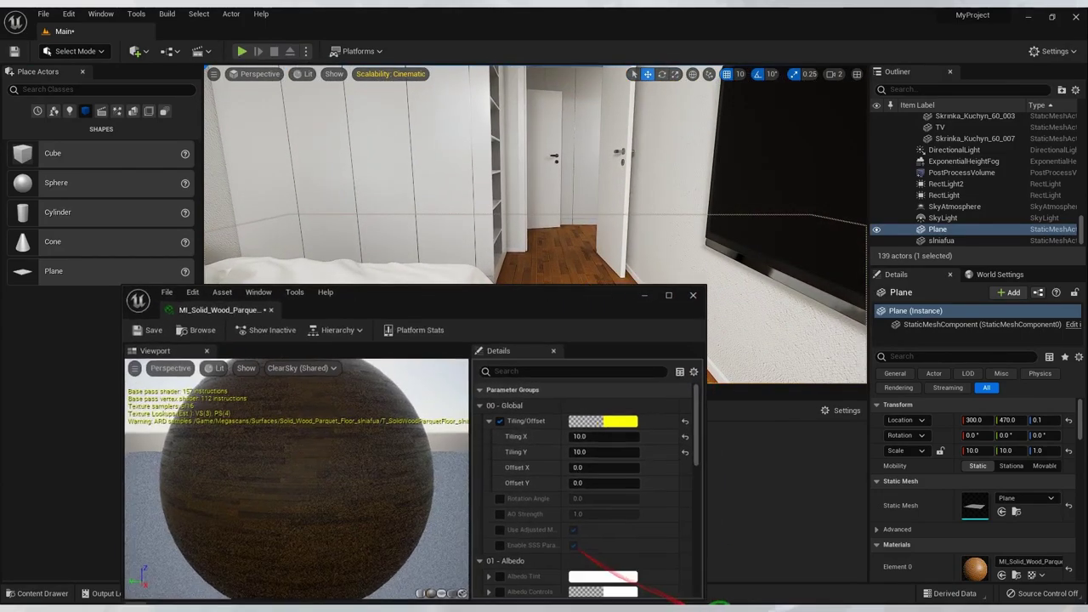
{"action": "scroll", "coordinate": [544, 340], "scroll_direction": "down", "scroll_amount": 1}
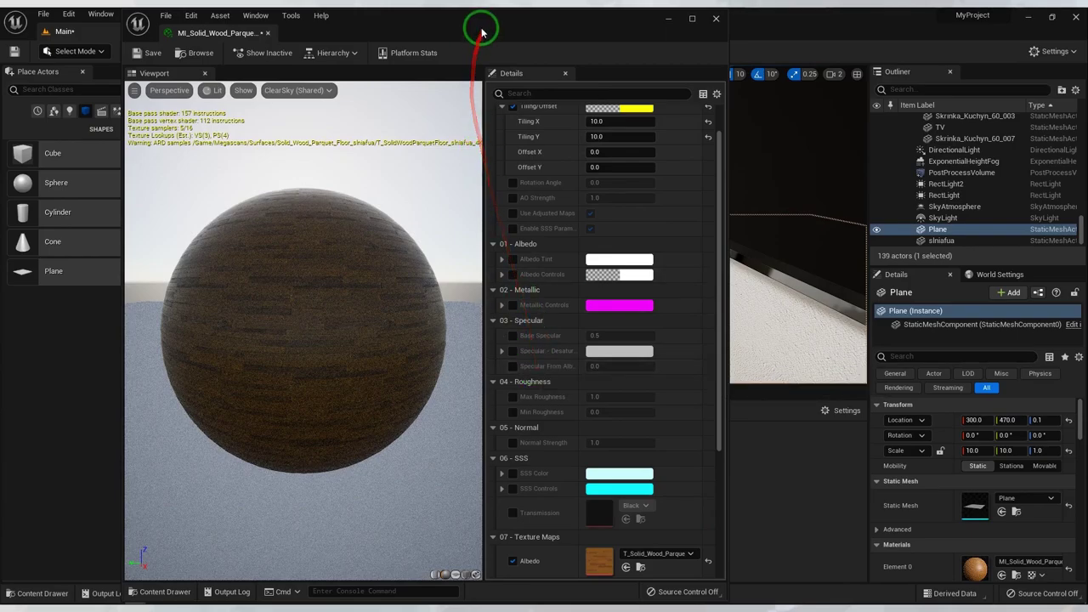
{"action": "left_click_drag", "start_coordinate": [478, 29], "coordinate": [356, 38]}
{"action": "right_click_drag", "start_coordinate": [717, 237], "coordinate": [706, 238]}
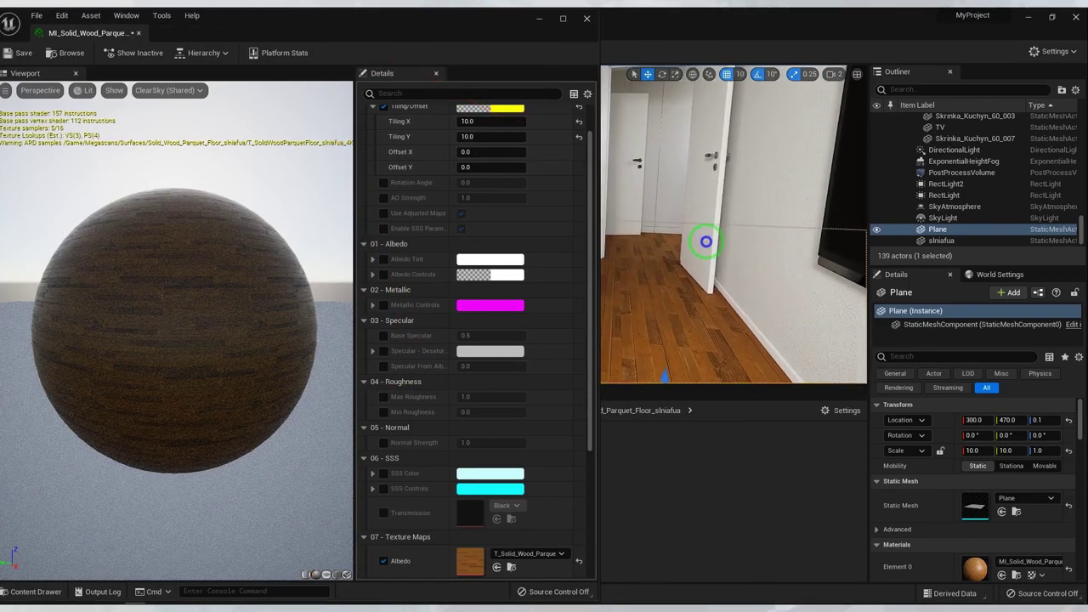
{"action": "scroll", "coordinate": [414, 405], "scroll_direction": "down", "scroll_amount": 2}
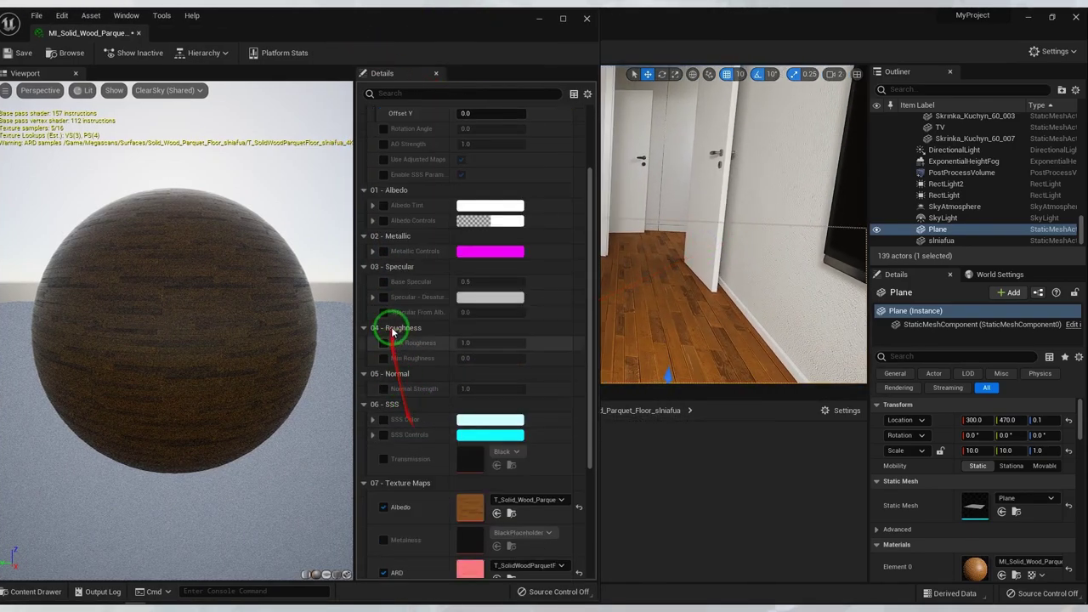
{"action": "left_click", "coordinate": [384, 345]}
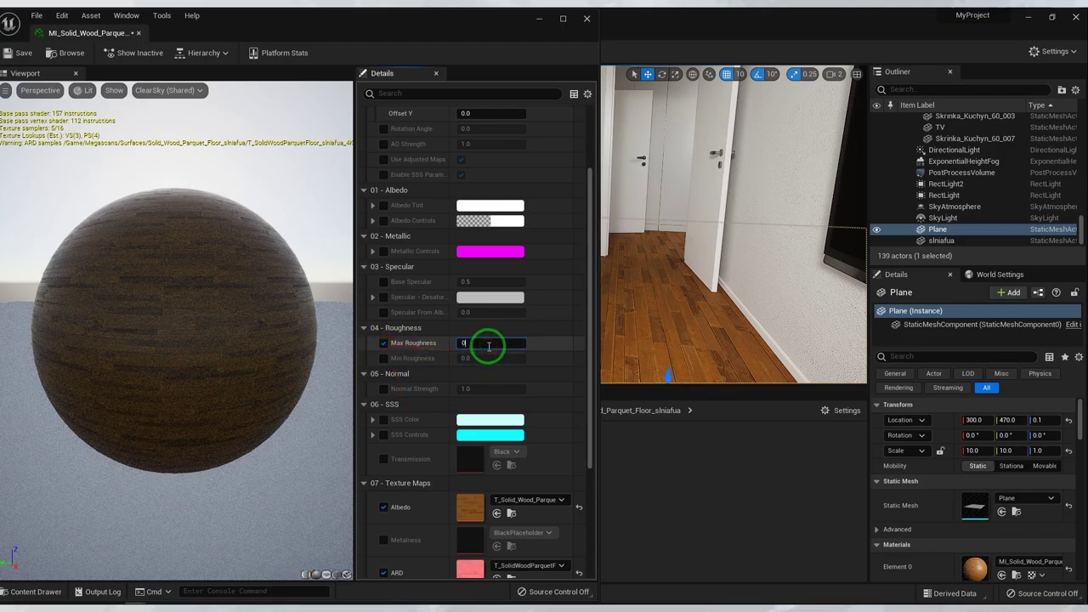
{"action": "left_click", "coordinate": [491, 342]}
{"action": "type", "text": ".7"}
{"action": "key", "text": "Return"}
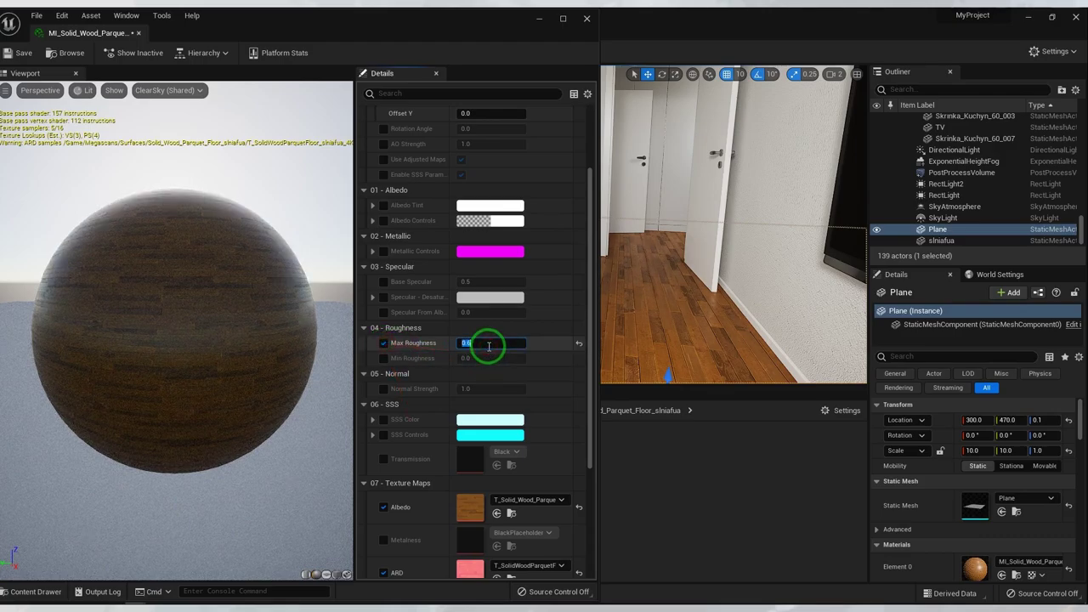
{"action": "type", "text": "4"}
{"action": "key", "text": "Return"}
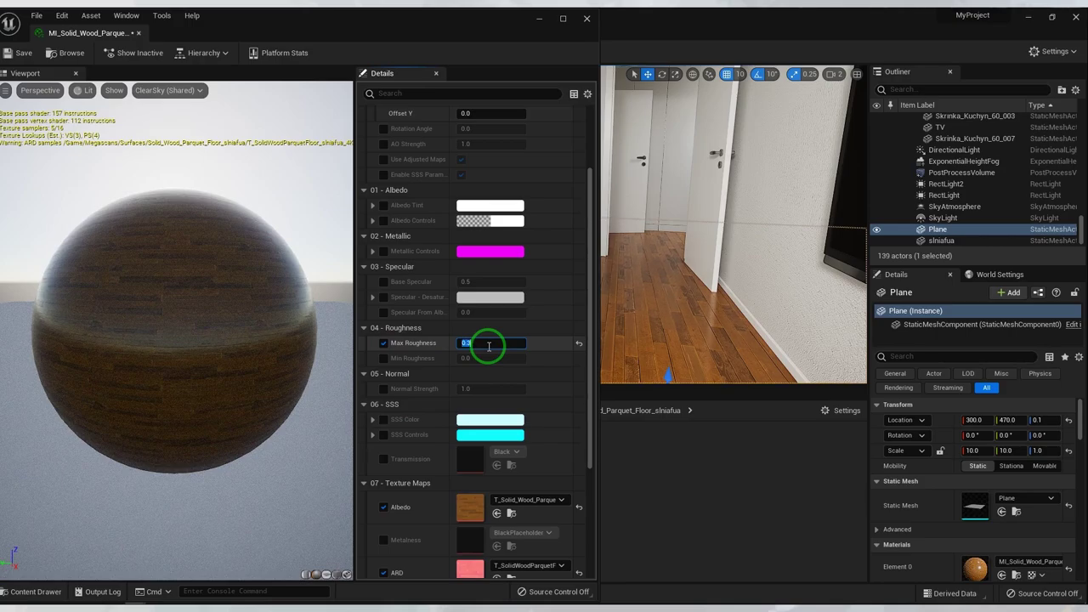
- Enable Albedo Controls with Saturation 0.5 and Brightness 1.5, then close the material instance
{"action": "scroll", "coordinate": [435, 381], "scroll_direction": "down", "scroll_amount": 2}
{"action": "scroll", "coordinate": [432, 378], "scroll_direction": "down", "scroll_amount": 5}
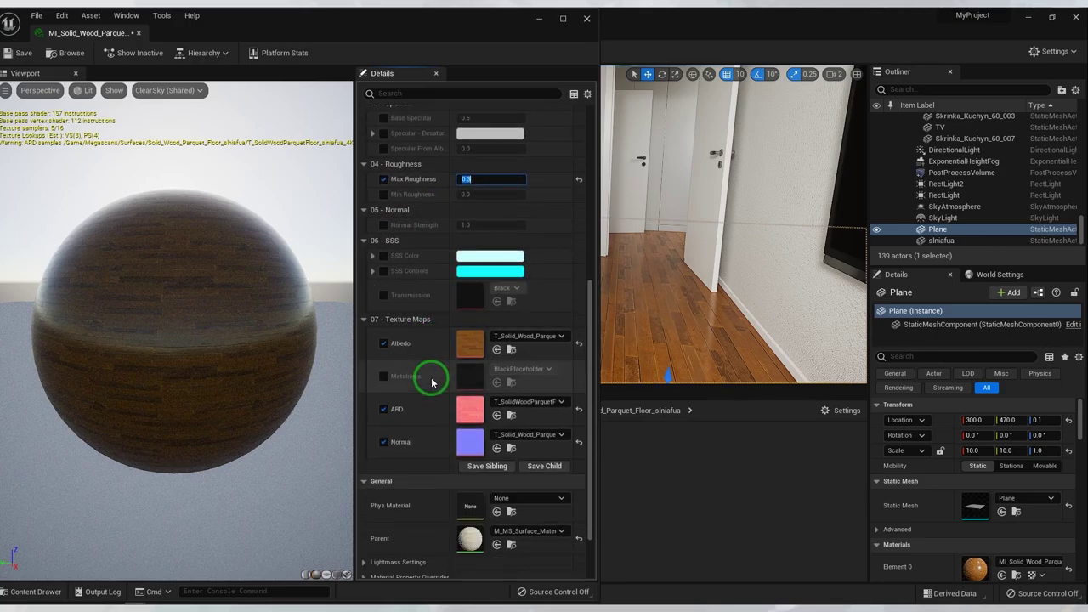
{"action": "scroll", "coordinate": [429, 378], "scroll_direction": "down", "scroll_amount": 1}
{"action": "scroll", "coordinate": [425, 381], "scroll_direction": "up", "scroll_amount": 5}
{"action": "scroll", "coordinate": [425, 380], "scroll_direction": "up", "scroll_amount": 3}
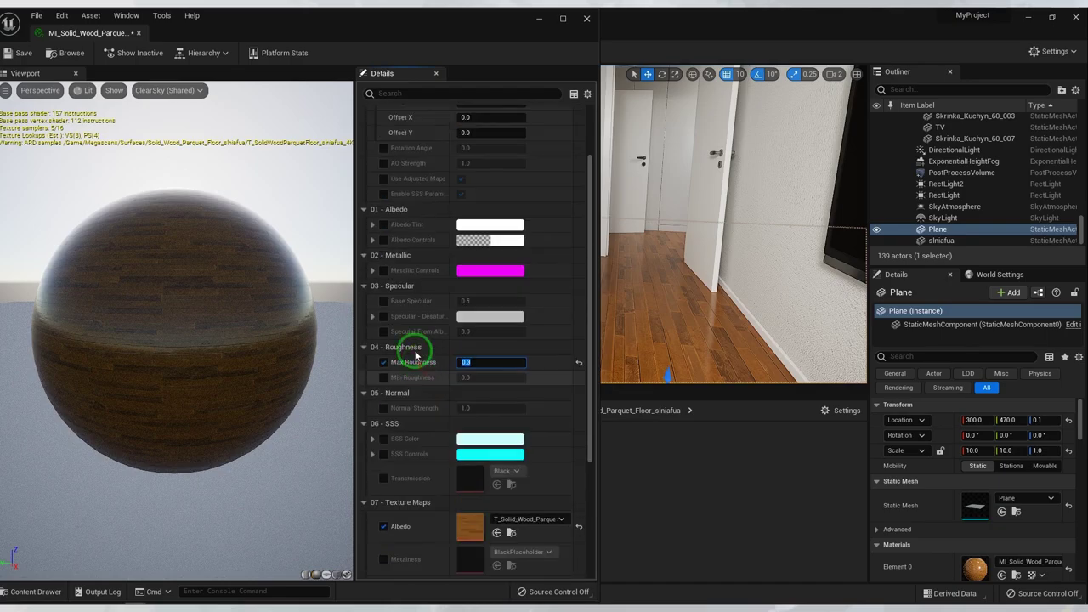
{"action": "left_click", "coordinate": [372, 224]}
{"action": "left_click", "coordinate": [383, 225]}
{"action": "left_click", "coordinate": [384, 225]}
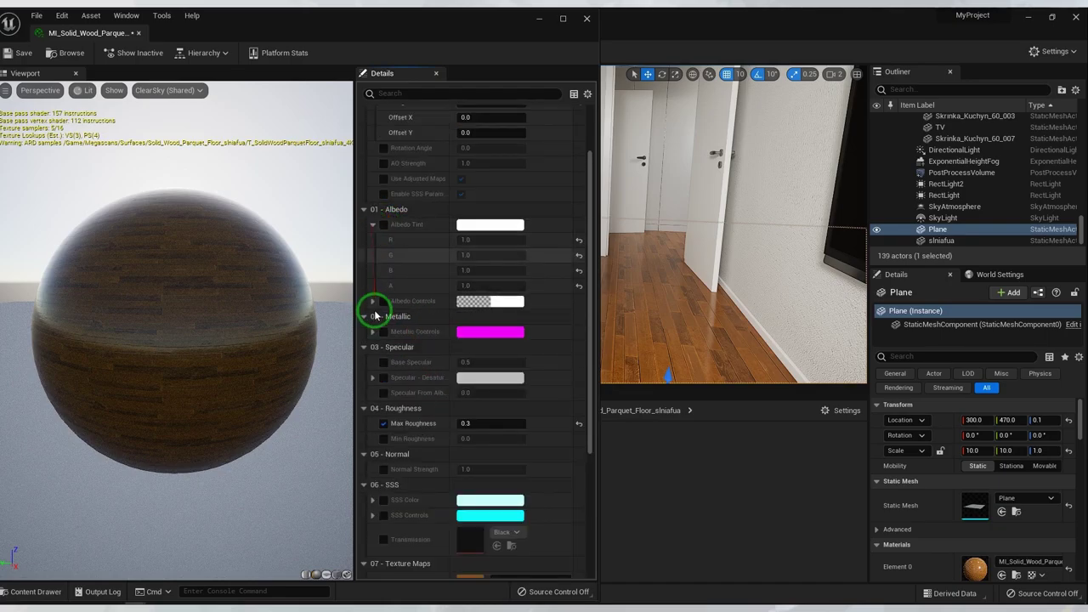
{"action": "left_click", "coordinate": [372, 301]}
{"action": "left_click", "coordinate": [384, 301]}
{"action": "left_click", "coordinate": [481, 318]}
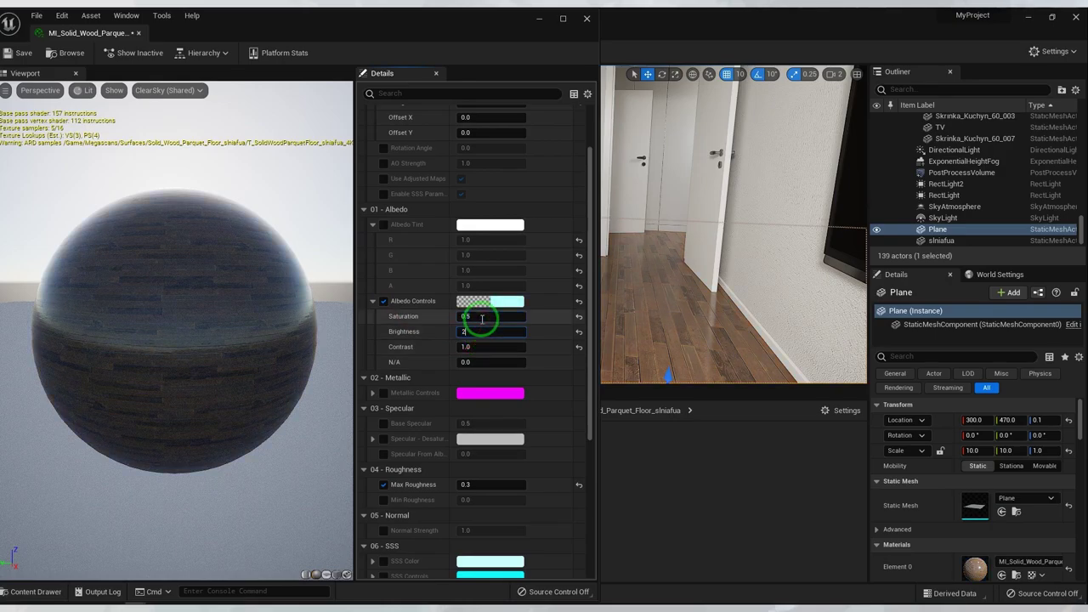
{"action": "key", "text": "Return"}
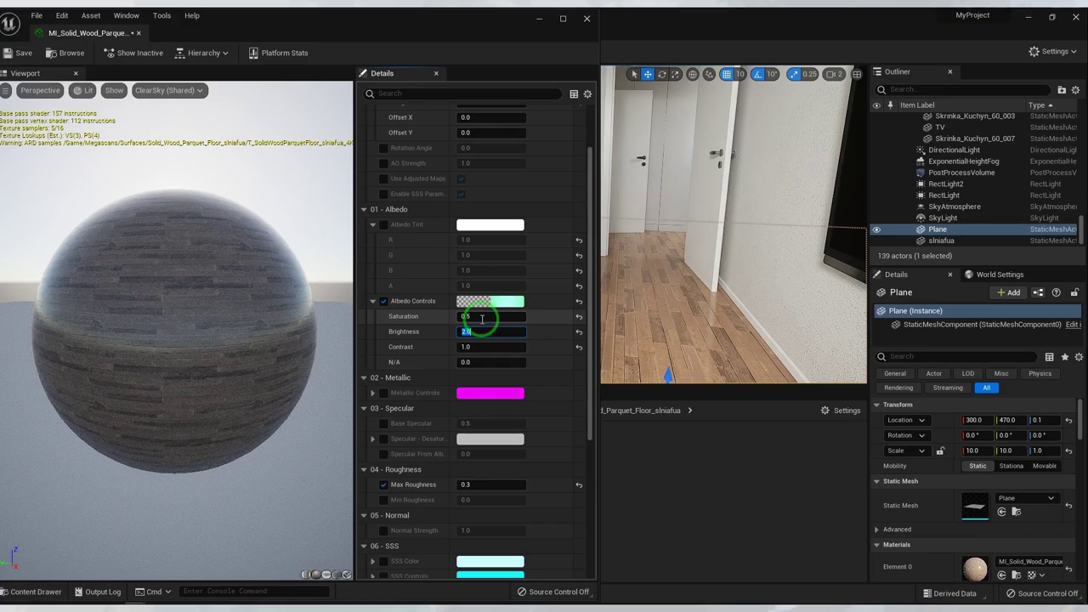
{"action": "type", "text": "1.5"}
{"action": "key", "text": "Return"}
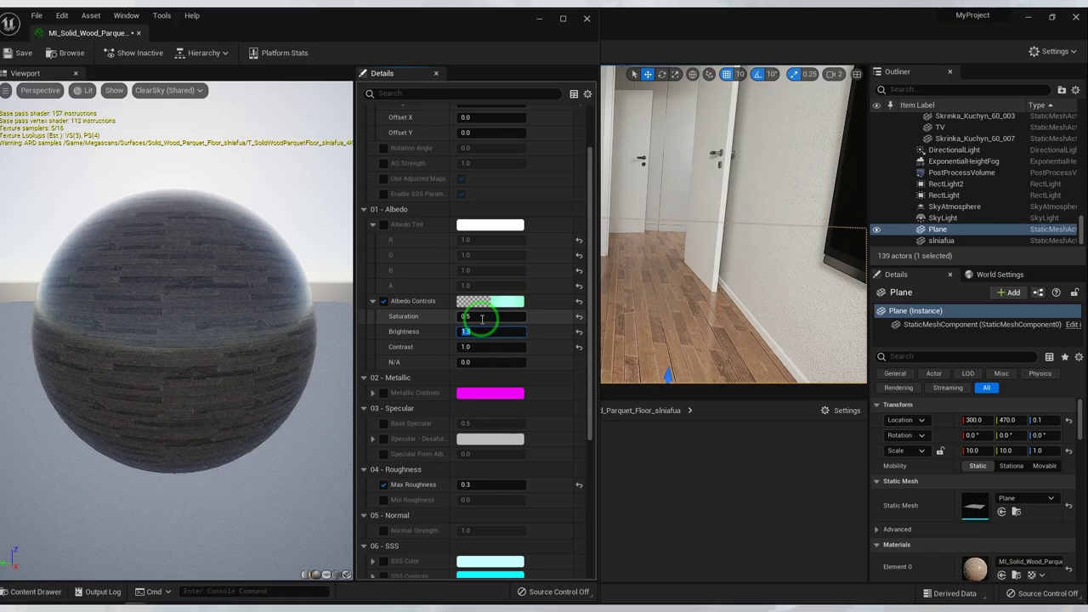
{"action": "left_click", "coordinate": [139, 32]}
{"action": "mouse_move", "coordinate": [639, 252]}
{"action": "right_mouse_down"}
{"action": "mouse_move", "coordinate": [557, 363]}
{"action": "mouse_move", "coordinate": [698, 293]}
{"action": "mouse_move", "coordinate": [675, 357]}
{"action": "mouse_move", "coordinate": [320, 280]}
{"action": "right_mouse_up"}
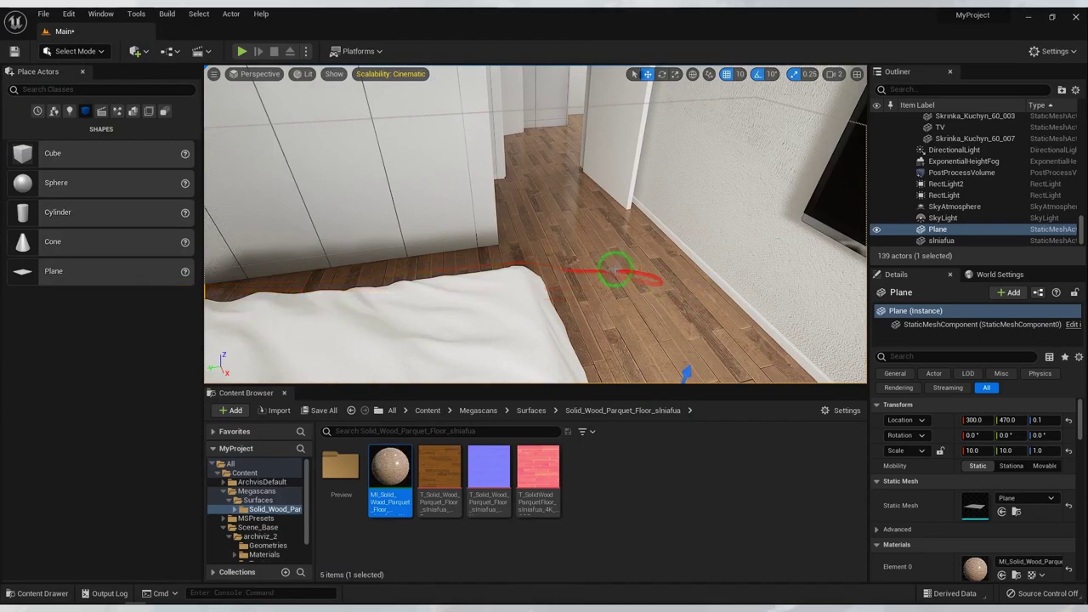
- Reopen Quixel Bridge from the Window menu and select Herringbone Cedar Parquet in the Parquet results
{"action": "mouse_move", "coordinate": [615, 268]}
{"action": "right_mouse_down"}
{"action": "mouse_move", "coordinate": [643, 243]}
{"action": "mouse_move", "coordinate": [463, 280]}
{"action": "right_mouse_up"}
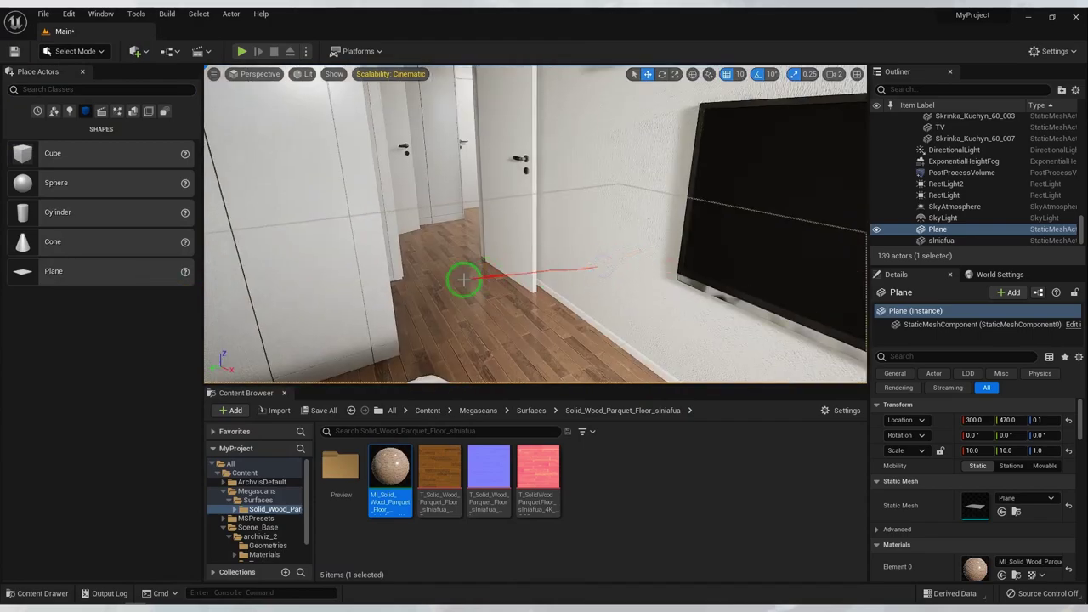
{"action": "left_click", "coordinate": [68, 13]}
{"action": "left_click", "coordinate": [100, 13]}
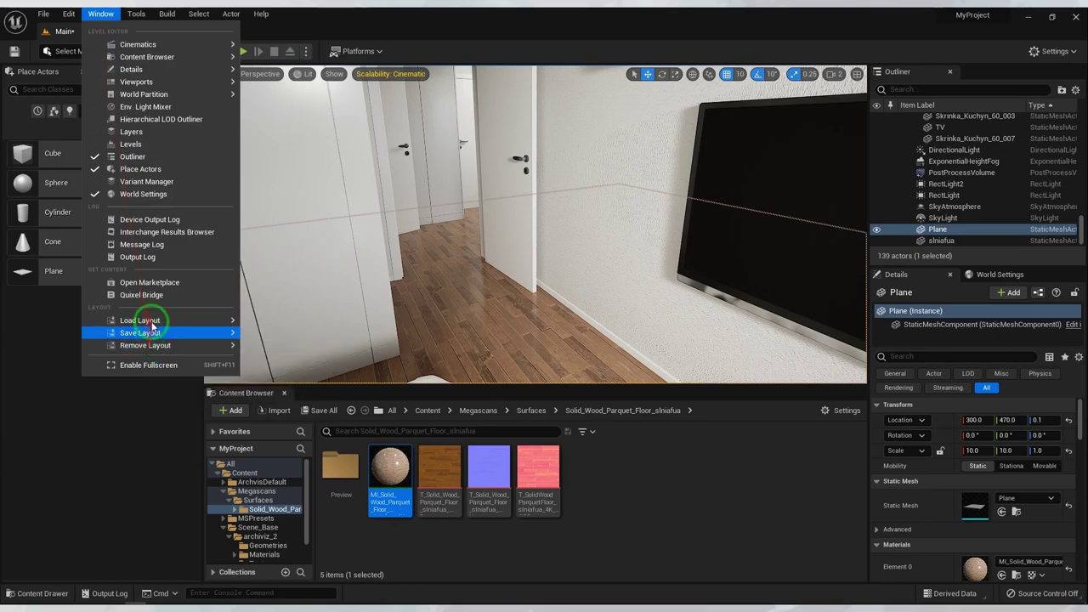
{"action": "left_click", "coordinate": [144, 295]}
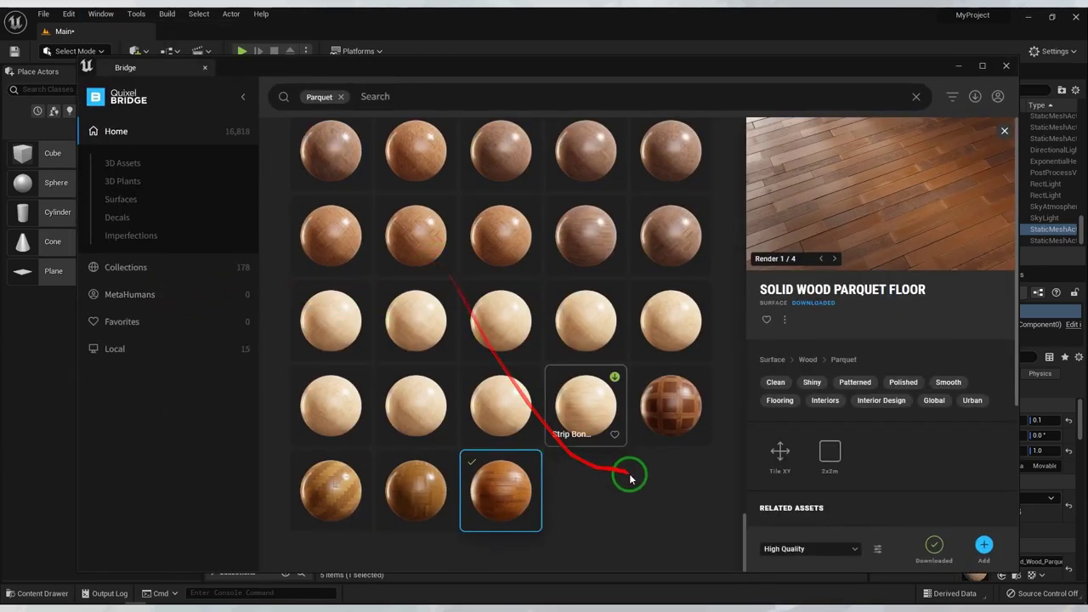
{"action": "scroll", "coordinate": [563, 379], "scroll_direction": "down", "scroll_amount": 5}
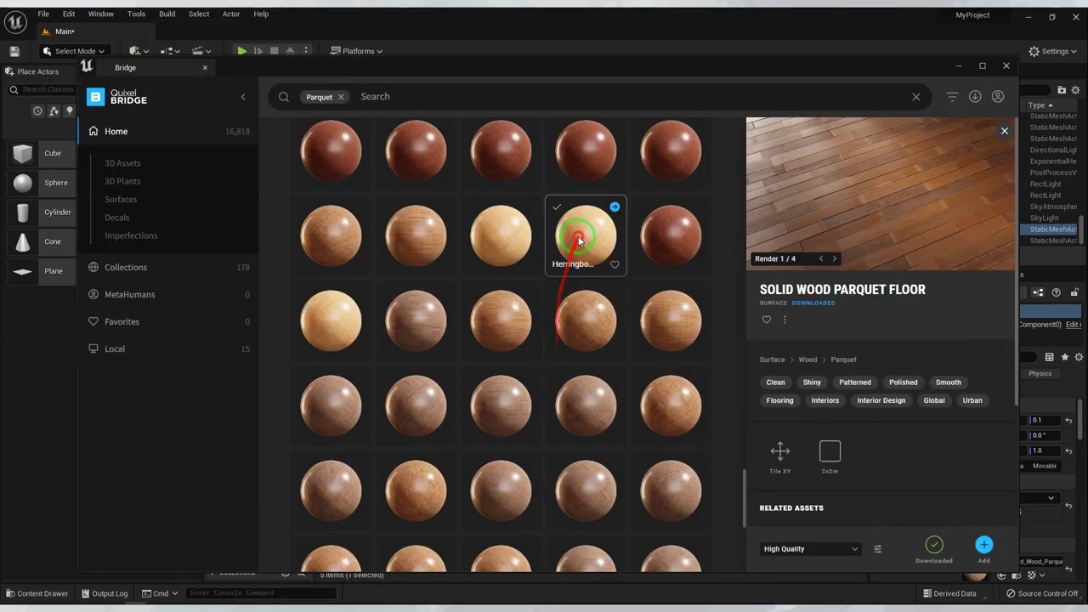
{"action": "left_click", "coordinate": [578, 240]}
{"action": "left_click_drag", "start_coordinate": [569, 230], "coordinate": [546, 228]}
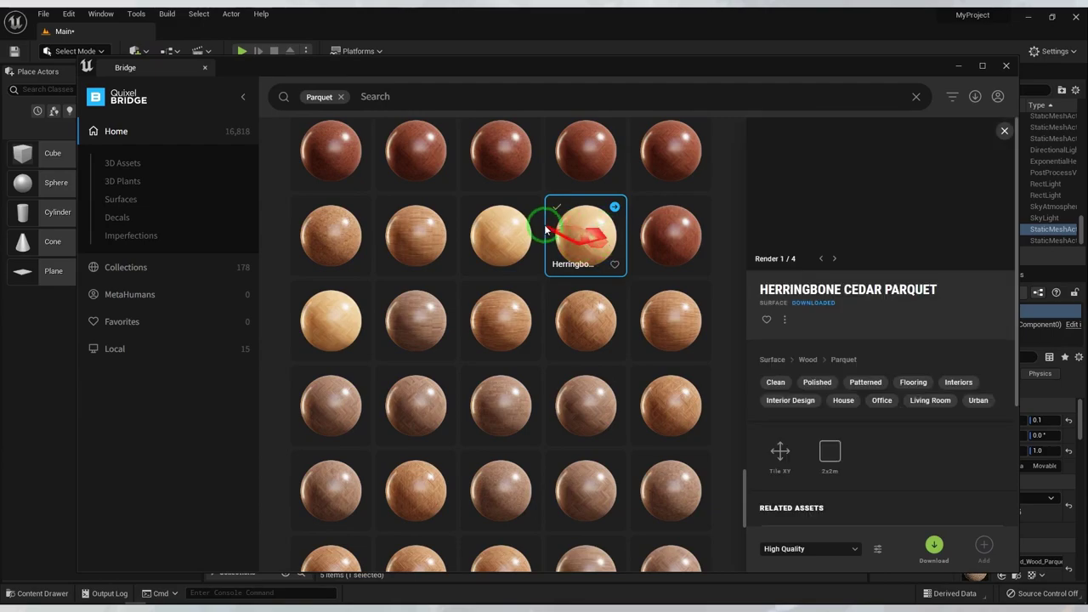
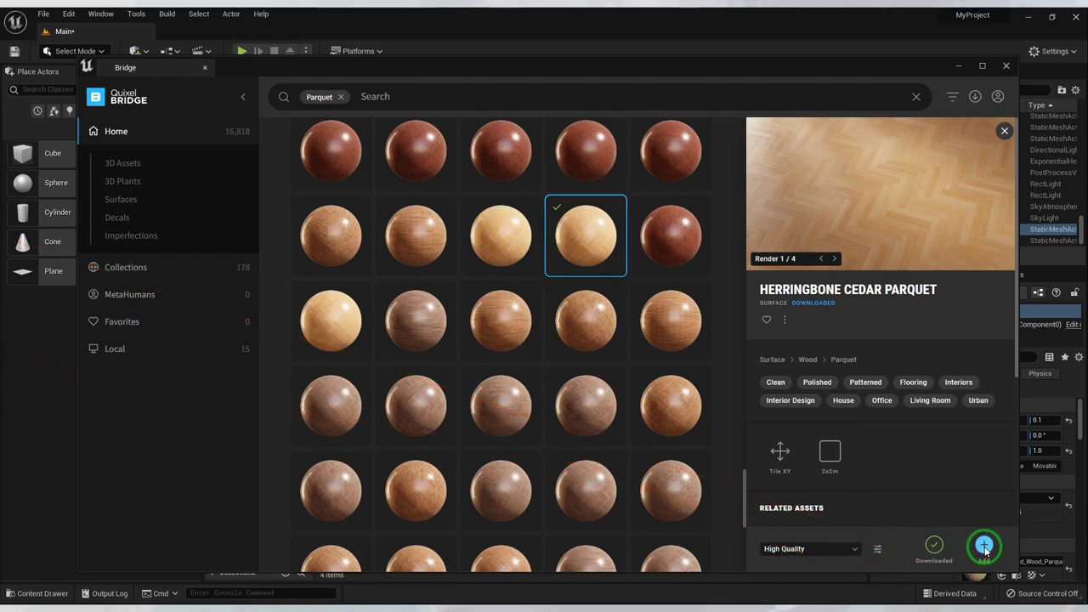
- Apply the Herringbone Cedar Parquet material to the floor plane's Element 0 slot
{"action": "left_click", "coordinate": [1005, 66]}
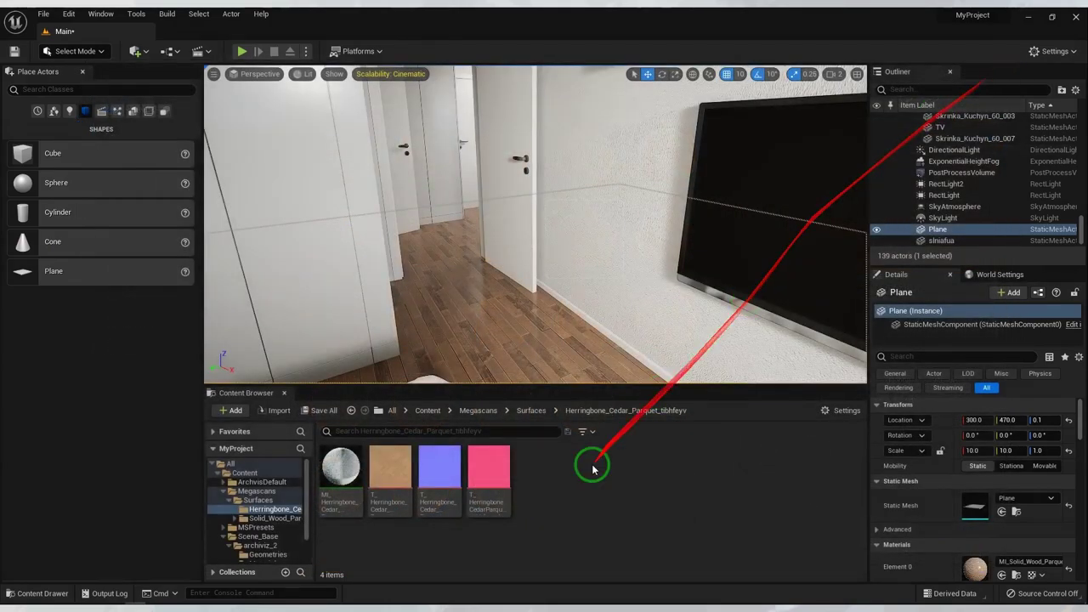
{"action": "left_click_drag", "start_coordinate": [390, 471], "coordinate": [518, 313]}
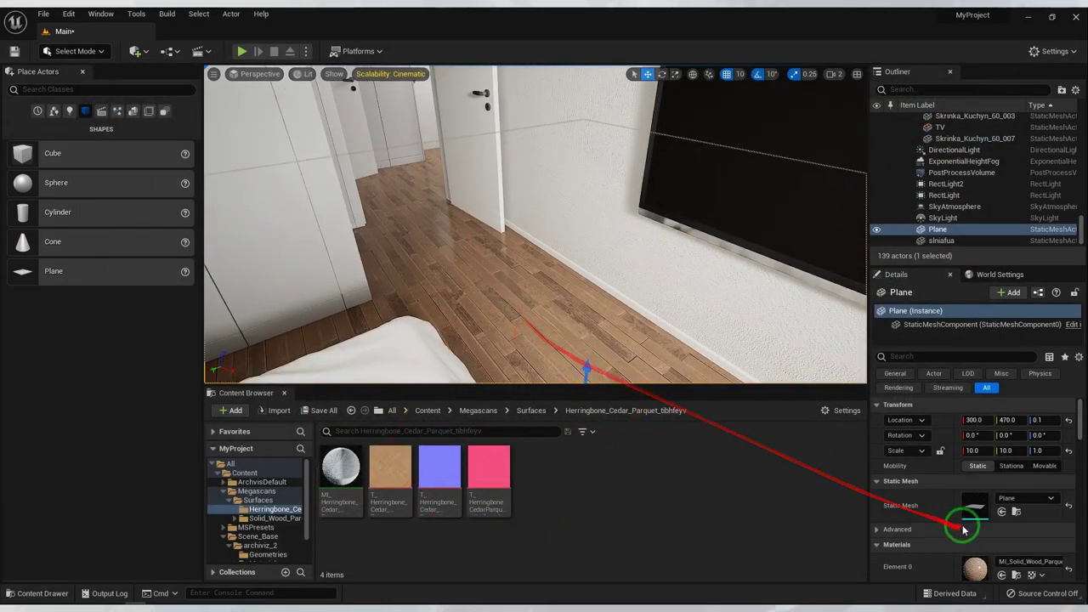
{"action": "scroll", "coordinate": [964, 515], "scroll_direction": "down", "scroll_amount": 2}
{"action": "left_click_drag", "start_coordinate": [340, 468], "coordinate": [931, 517]}
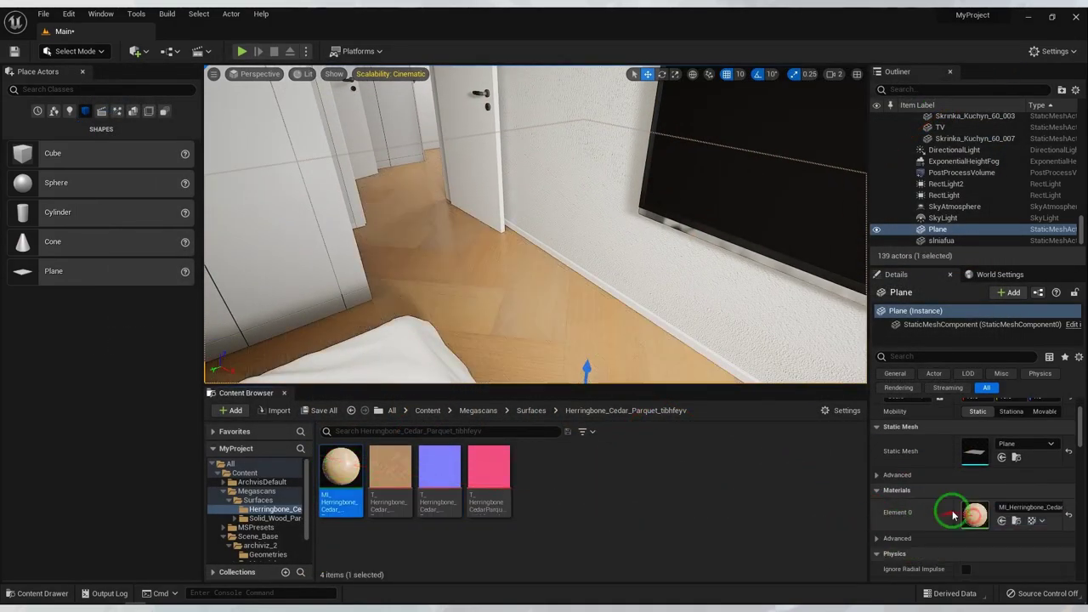
{"action": "left_click_drag", "start_coordinate": [527, 247], "coordinate": [542, 284]}
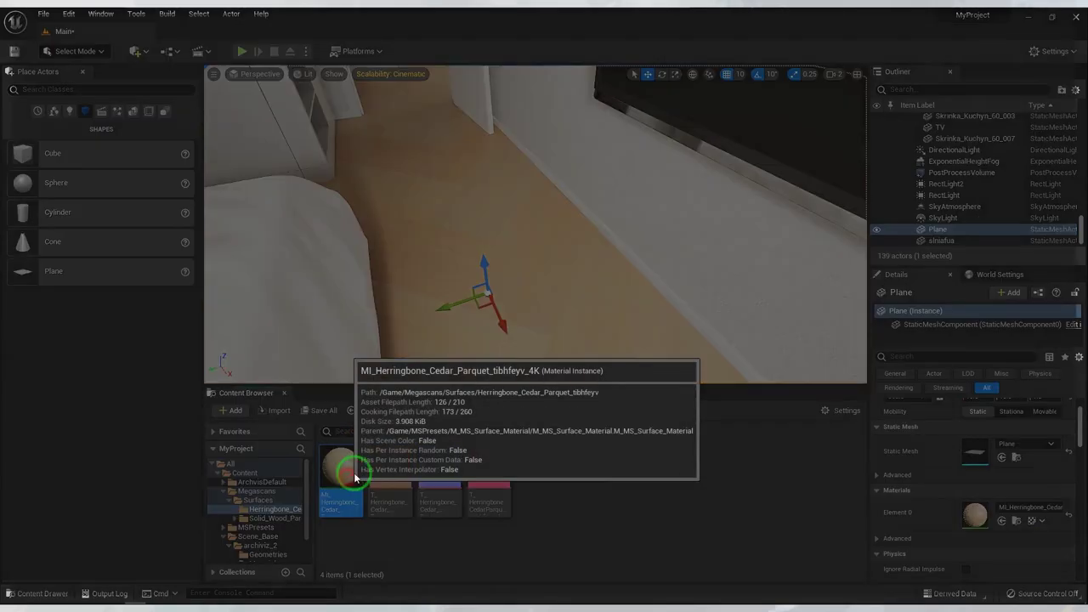
- Enable Tiling/Offset on the herringbone material instance, set Tiling X and Y to 6, and save
{"action": "double_click", "coordinate": [343, 469]}
{"action": "left_click_drag", "start_coordinate": [687, 236], "coordinate": [677, 263]}
{"action": "left_click", "coordinate": [677, 294]}
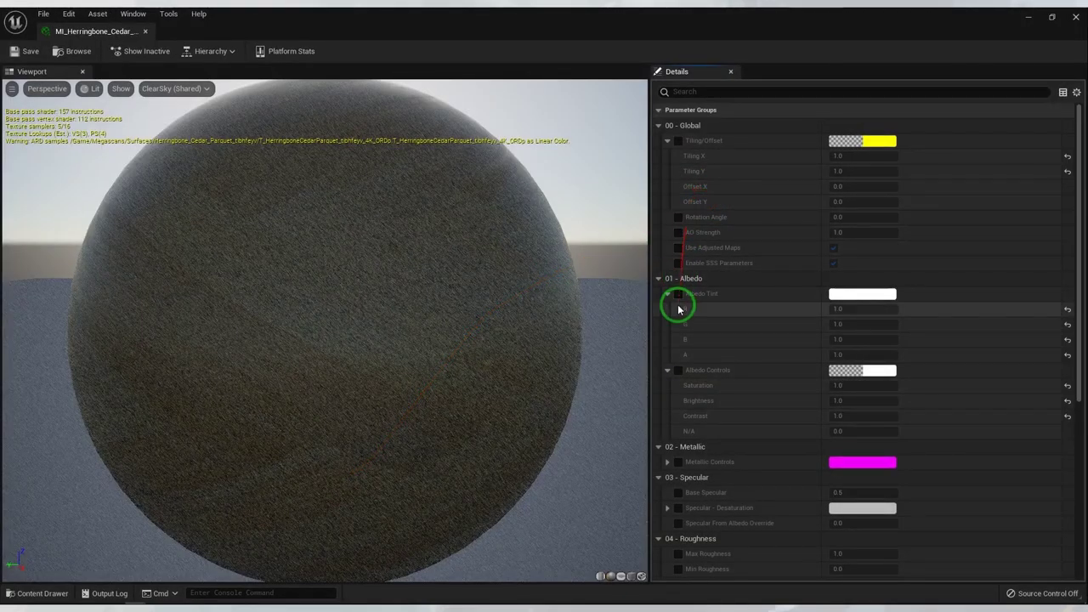
{"action": "left_click", "coordinate": [679, 140]}
{"action": "left_click", "coordinate": [838, 156]}
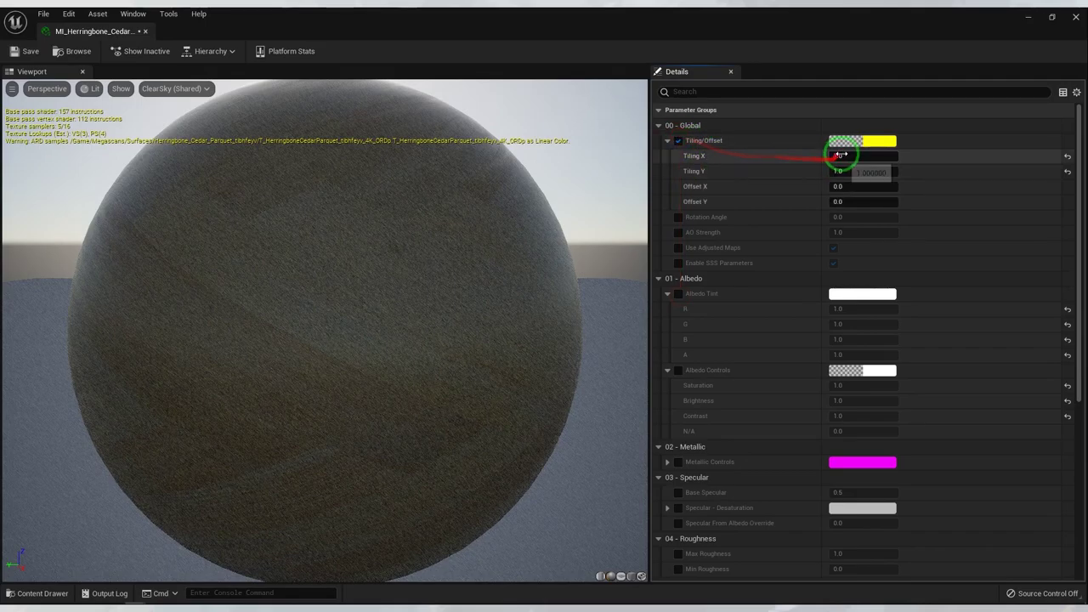
{"action": "type", "text": "4"}
{"action": "key", "text": "Tab"}
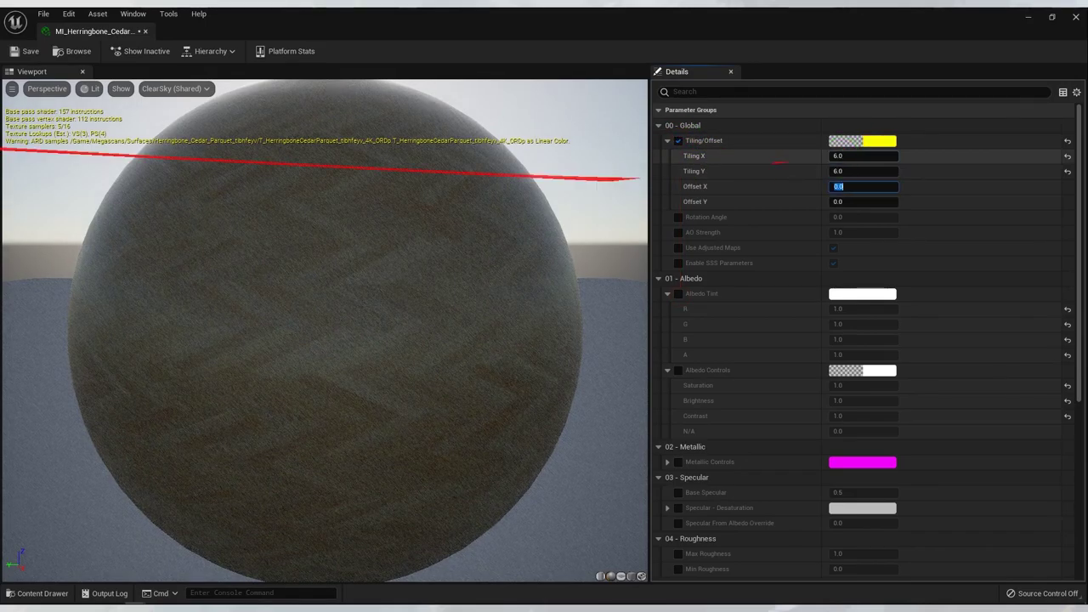
{"action": "left_click_drag", "start_coordinate": [60, 32], "coordinate": [236, 267]}
{"action": "right_click_drag", "start_coordinate": [235, 267], "coordinate": [399, 127]}
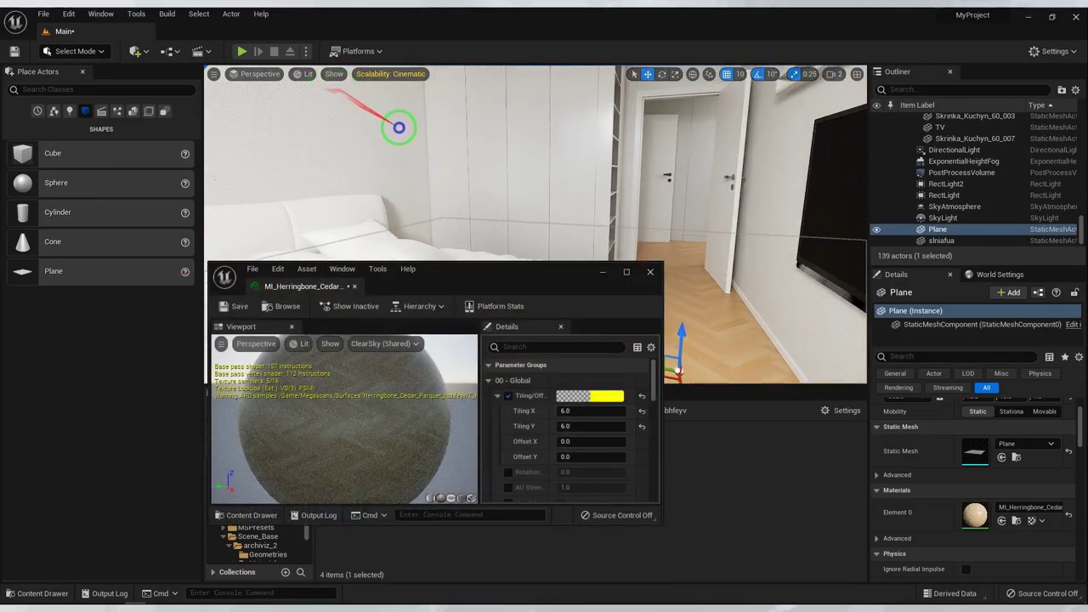
{"action": "left_click", "coordinate": [245, 305]}
- Place a Rect Light near the bed wall and rotate it -90 degrees
{"action": "left_click", "coordinate": [355, 285]}
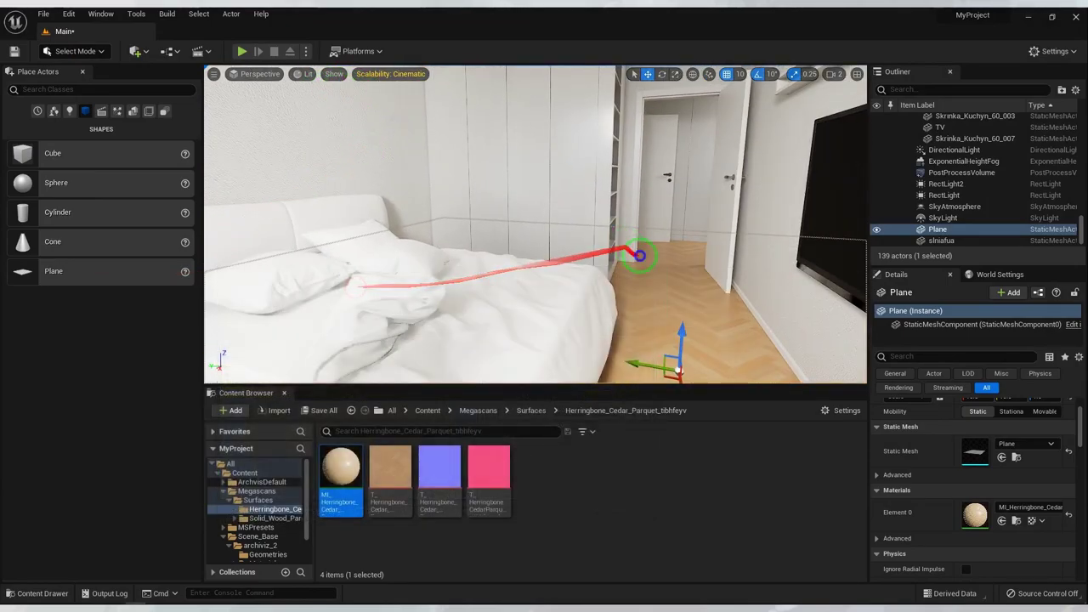
{"action": "mouse_move", "coordinate": [364, 278]}
{"action": "right_mouse_down"}
{"action": "mouse_move", "coordinate": [642, 289]}
{"action": "mouse_move", "coordinate": [343, 246]}
{"action": "mouse_move", "coordinate": [574, 213]}
{"action": "right_mouse_up"}
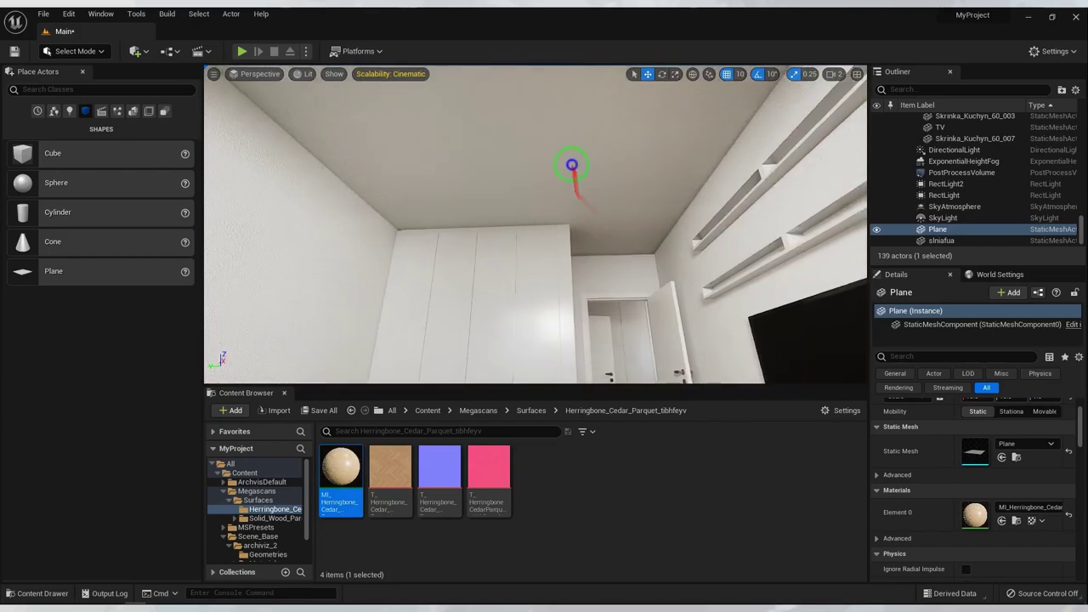
{"action": "mouse_move", "coordinate": [573, 213]}
{"action": "right_mouse_down"}
{"action": "mouse_move", "coordinate": [571, 164]}
{"action": "mouse_move", "coordinate": [444, 183]}
{"action": "mouse_move", "coordinate": [570, 200]}
{"action": "right_mouse_up"}
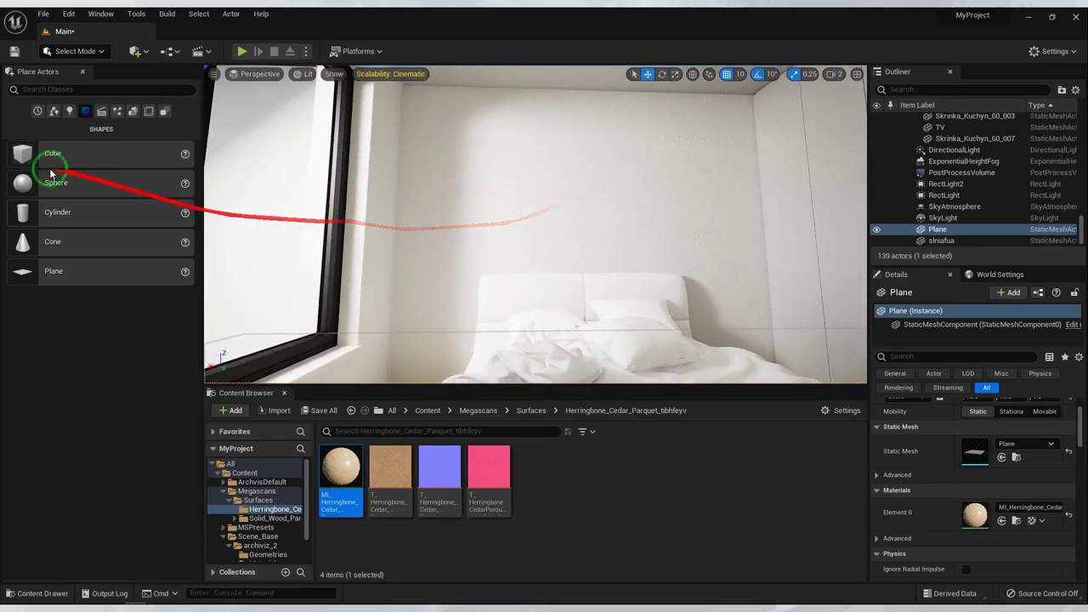
{"action": "left_click", "coordinate": [69, 112]}
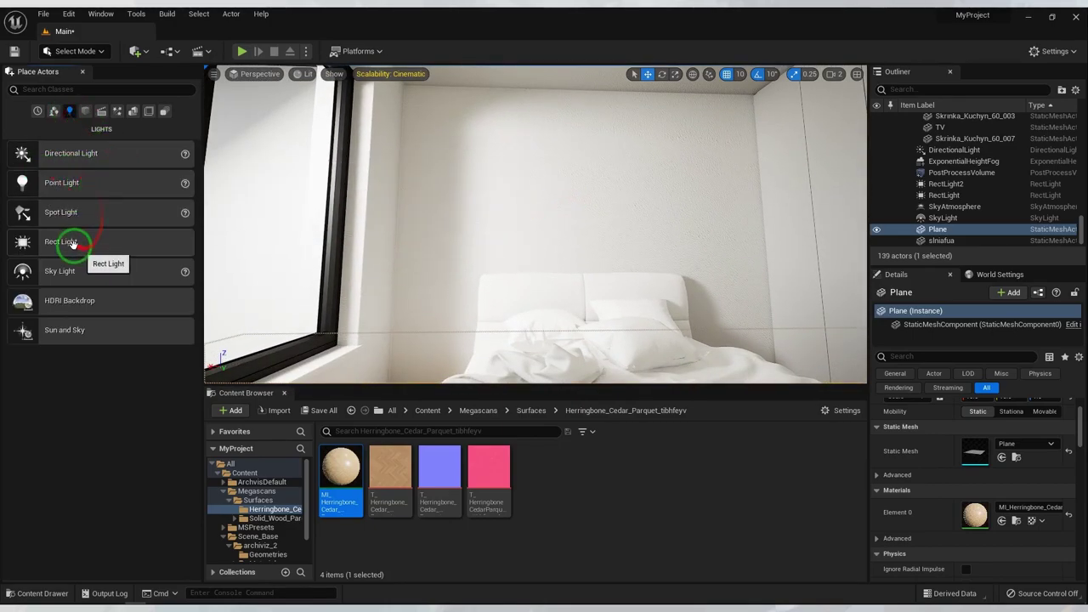
{"action": "left_click_drag", "start_coordinate": [72, 243], "coordinate": [565, 213]}
{"action": "key", "text": "e"}
{"action": "left_click_drag", "start_coordinate": [545, 264], "coordinate": [820, 158]}
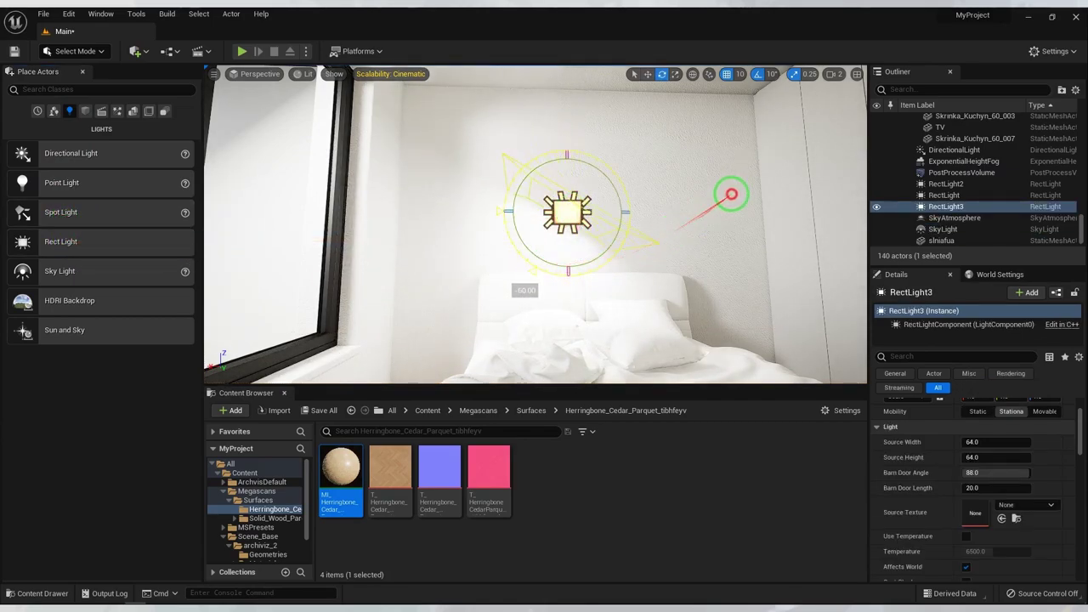
- Narrow the light's source width to about 2.49 and move it into the ceiling corner
{"action": "key", "text": "w"}
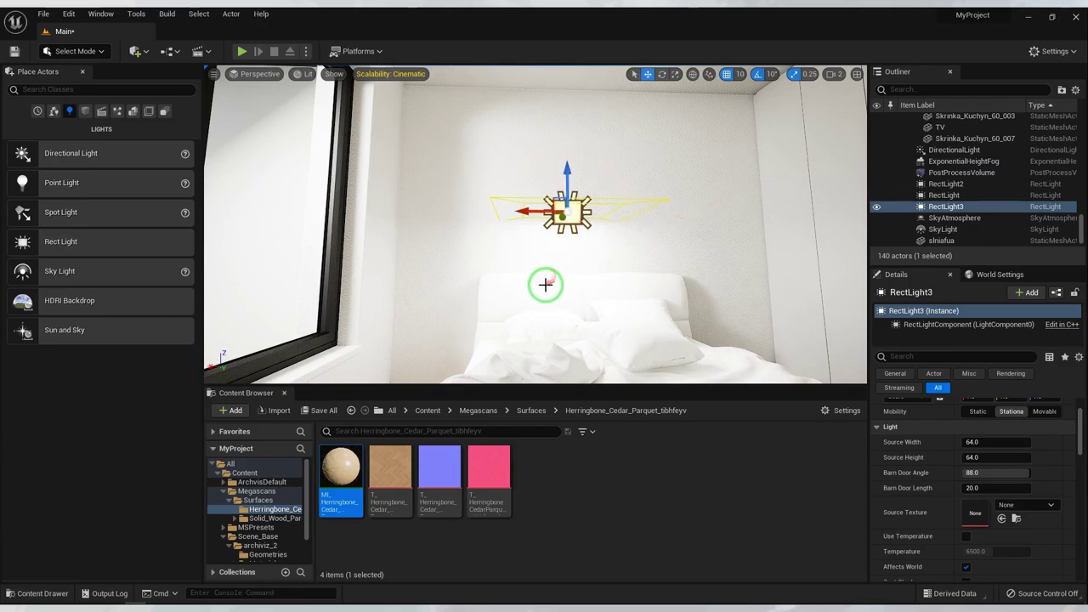
{"action": "right_click_drag", "start_coordinate": [546, 286], "coordinate": [595, 275]}
{"action": "scroll", "coordinate": [972, 470], "scroll_direction": "up", "scroll_amount": 1}
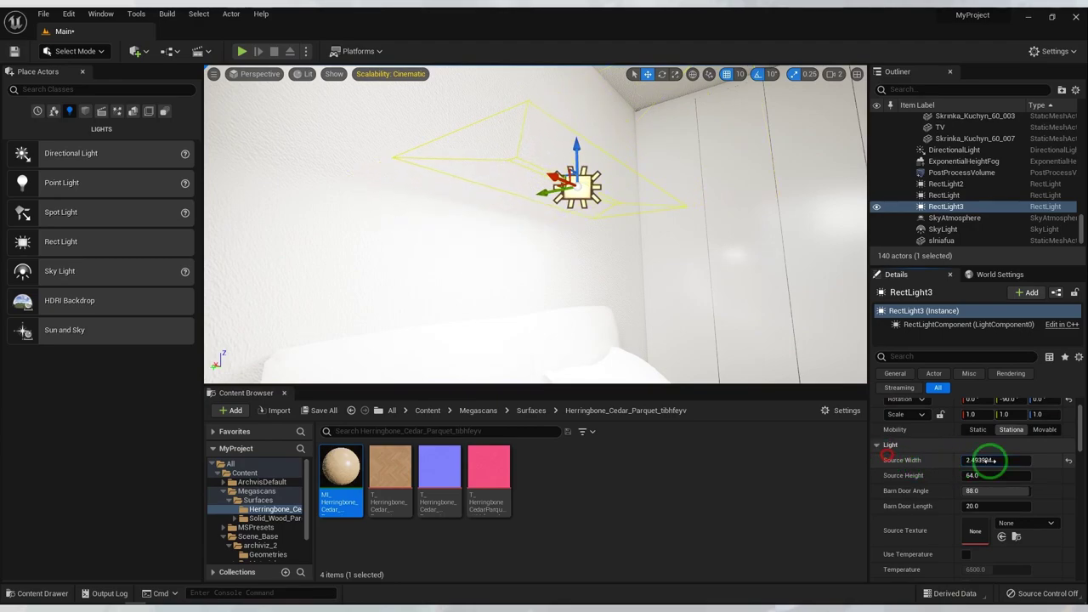
{"action": "right_click_drag", "start_coordinate": [510, 175], "coordinate": [643, 253]}
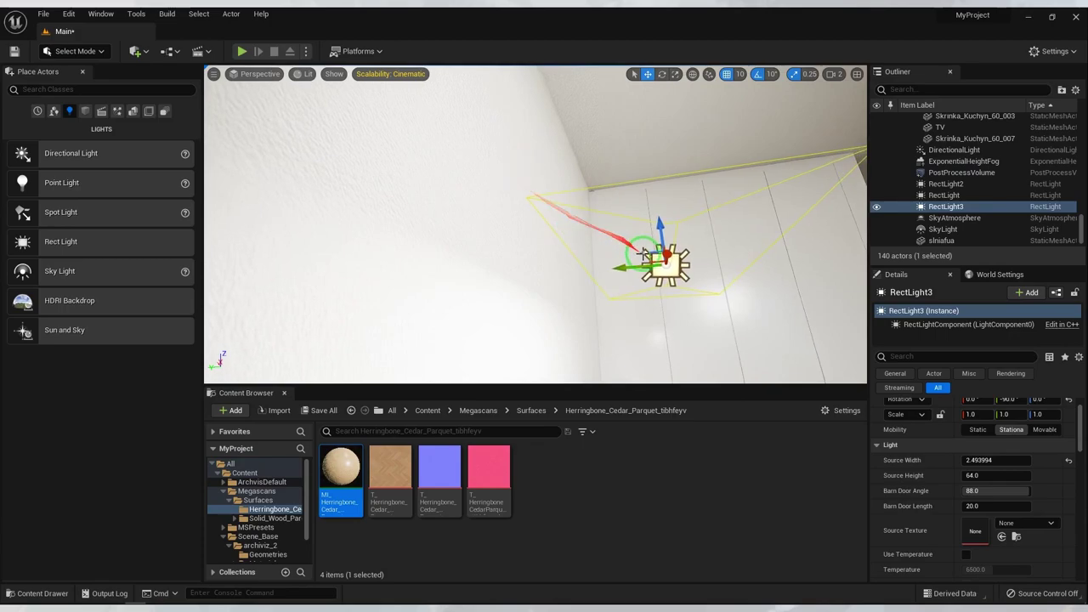
{"action": "left_click_drag", "start_coordinate": [656, 254], "coordinate": [534, 66]}
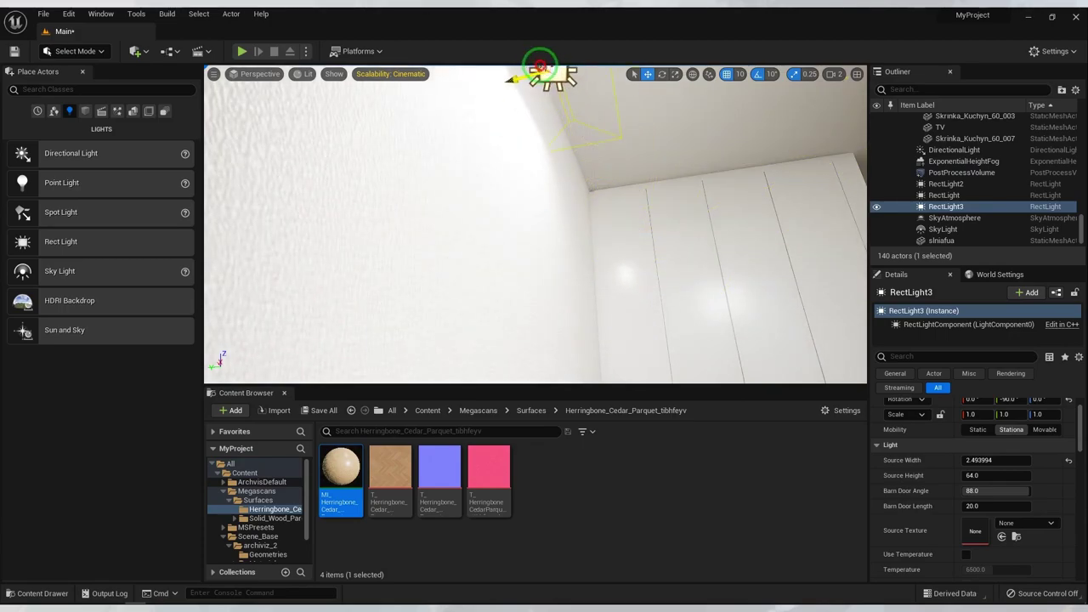
{"action": "mouse_move", "coordinate": [578, 182]}
{"action": "right_mouse_down"}
{"action": "mouse_move", "coordinate": [544, 377]}
{"action": "mouse_move", "coordinate": [559, 274]}
{"action": "mouse_move", "coordinate": [595, 238]}
{"action": "right_mouse_up"}
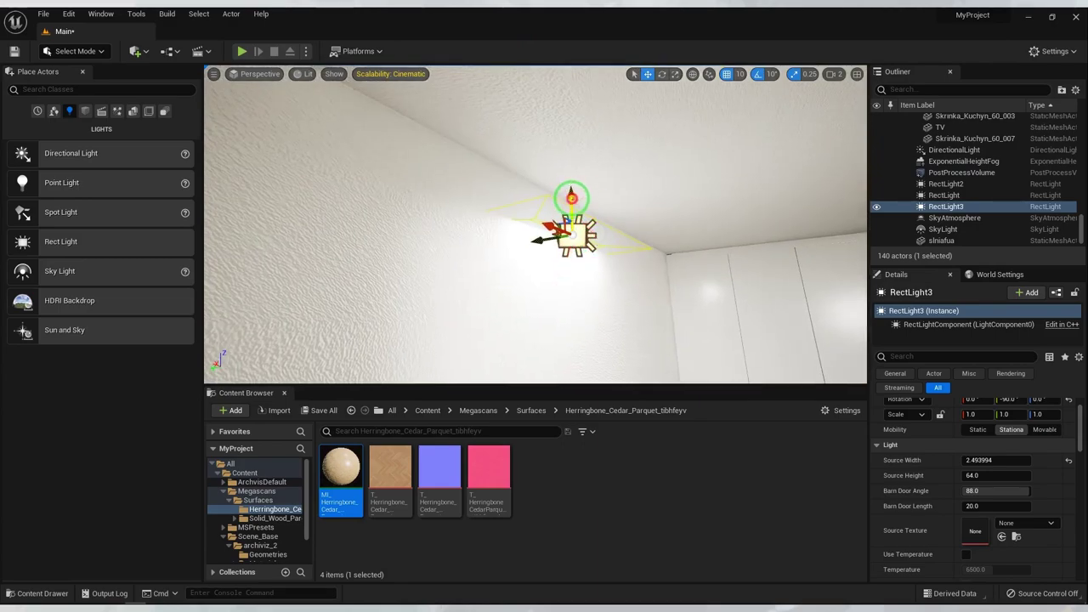
{"action": "mouse_move", "coordinate": [568, 223]}
{"action": "left_mouse_down"}
{"action": "mouse_move", "coordinate": [563, 181]}
{"action": "mouse_move", "coordinate": [544, 198]}
{"action": "left_mouse_up"}
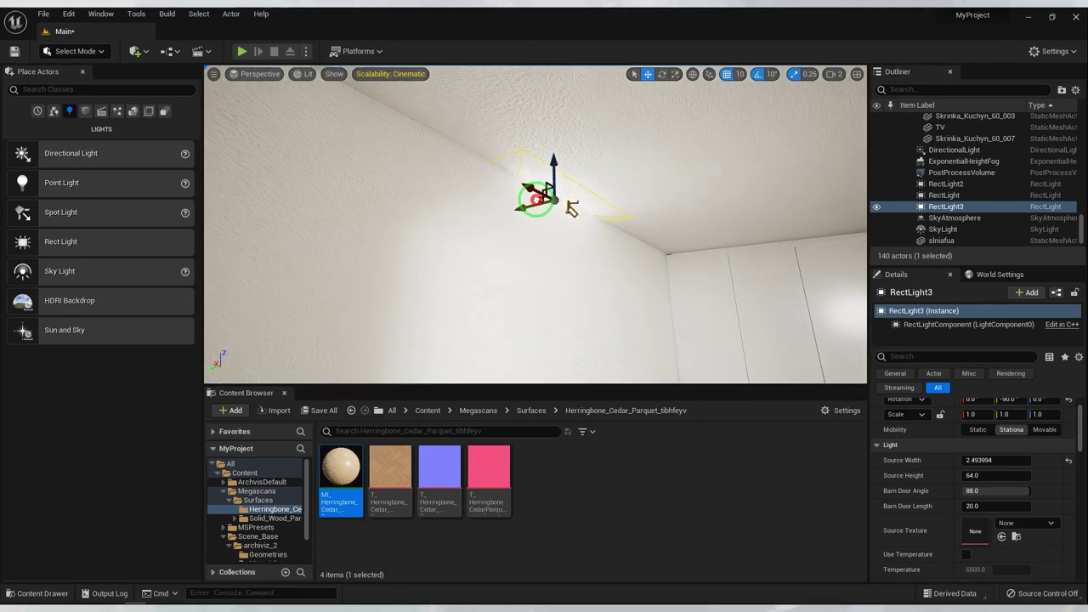
{"action": "mouse_move", "coordinate": [641, 264]}
{"action": "right_mouse_down"}
{"action": "mouse_move", "coordinate": [612, 263]}
{"action": "mouse_move", "coordinate": [631, 257]}
{"action": "right_mouse_up"}
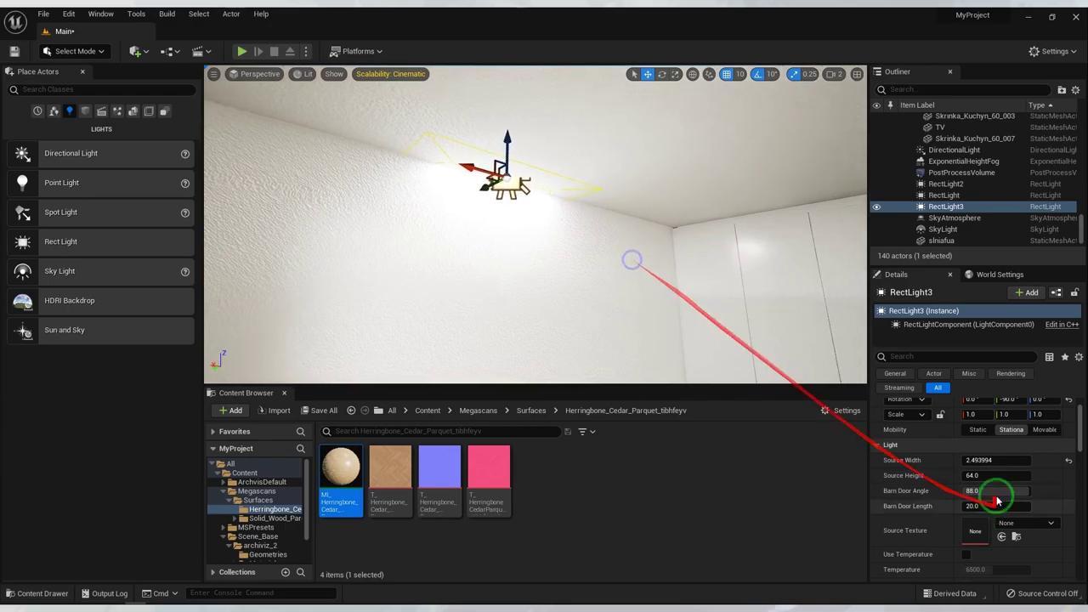
- Stretch the light's source height to about 380.9 along the ceiling edge
{"action": "left_click", "coordinate": [978, 478]}
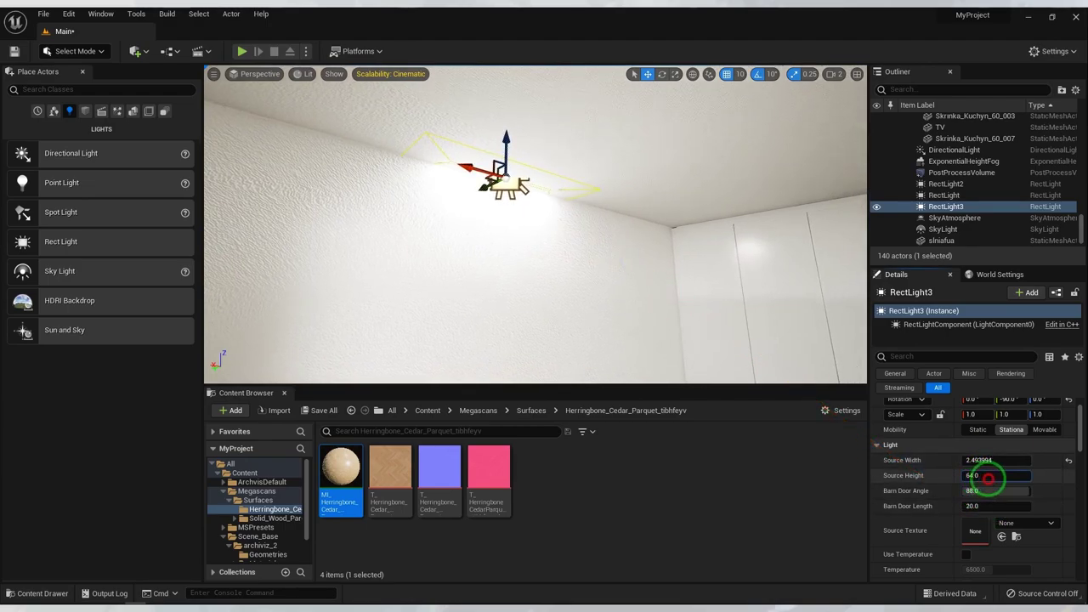
{"action": "left_click_drag", "start_coordinate": [988, 478], "coordinate": [1034, 466]}
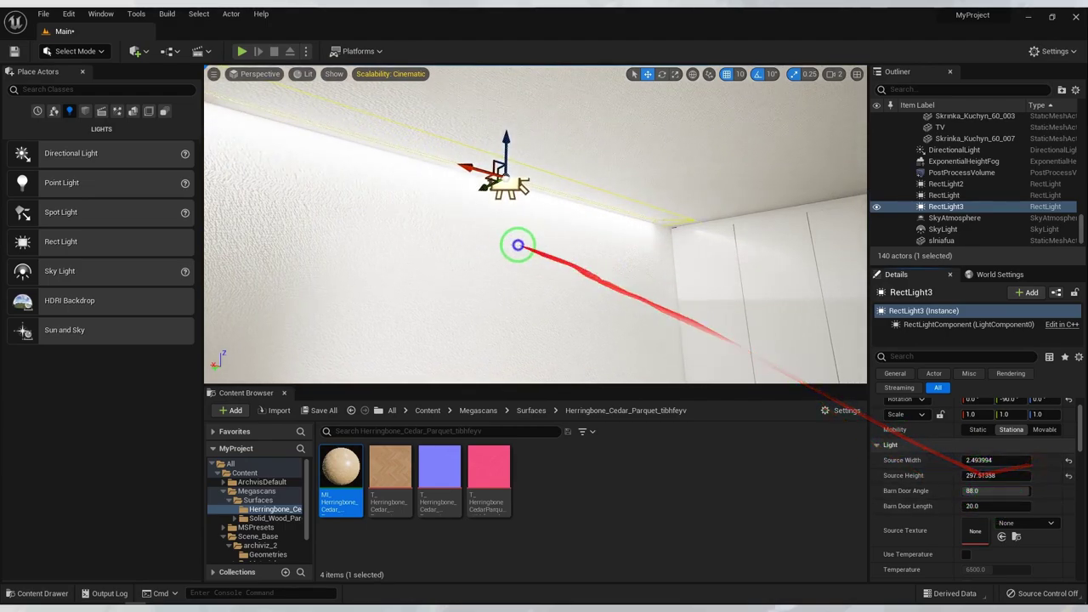
{"action": "mouse_move", "coordinate": [518, 246]}
{"action": "right_mouse_down"}
{"action": "mouse_move", "coordinate": [478, 245]}
{"action": "mouse_move", "coordinate": [548, 197]}
{"action": "right_mouse_up"}
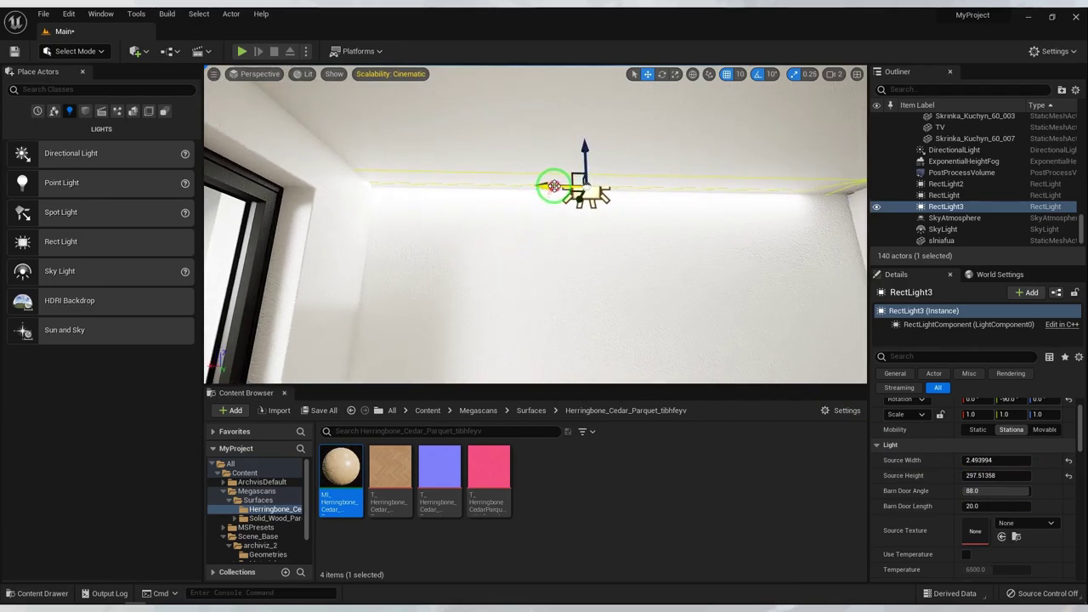
{"action": "mouse_move", "coordinate": [553, 186]}
{"action": "left_mouse_down"}
{"action": "mouse_move", "coordinate": [603, 186]}
{"action": "mouse_move", "coordinate": [573, 185]}
{"action": "left_mouse_up"}
{"action": "left_click", "coordinate": [992, 475]}
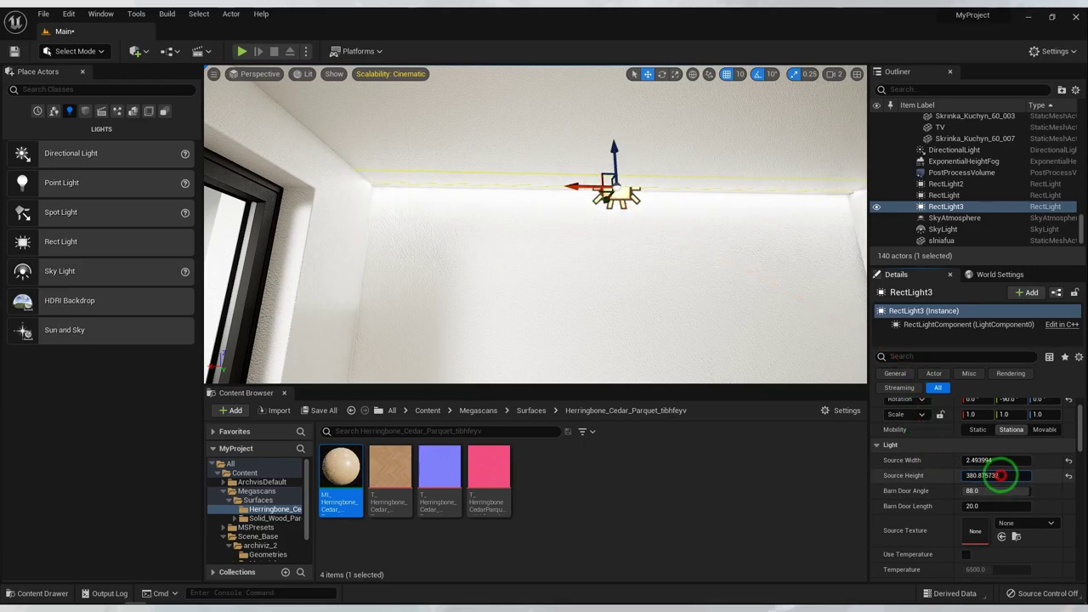
{"action": "right_click_drag", "start_coordinate": [583, 238], "coordinate": [651, 284]}
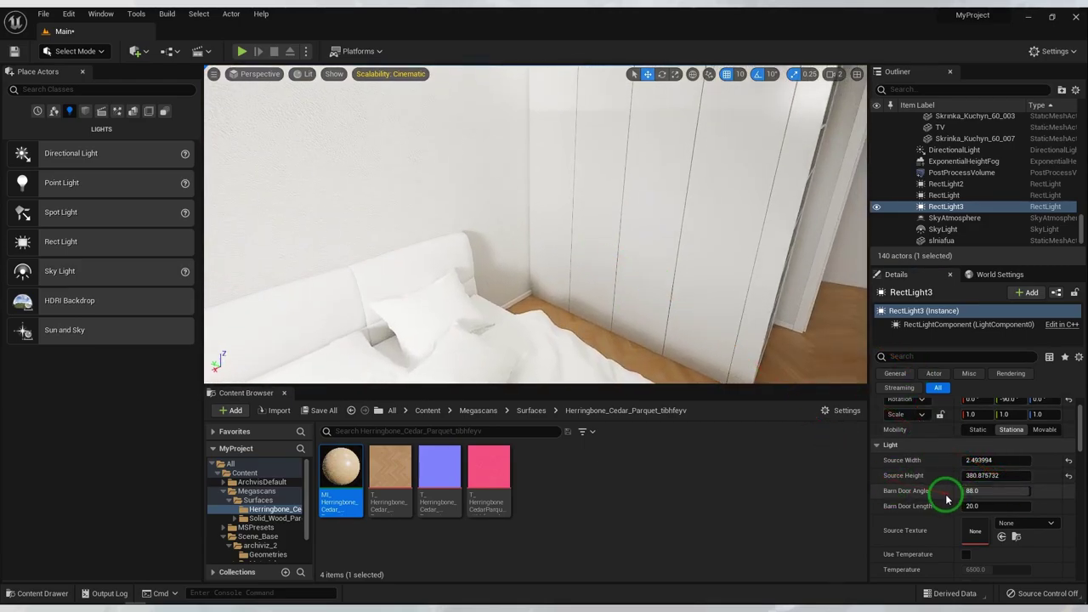
- Set RectLight3's intensity to 4.0 cd and enable Use Temperature at 3500 K
{"action": "scroll", "coordinate": [948, 500], "scroll_direction": "down", "scroll_amount": 3}
{"action": "left_click", "coordinate": [978, 519]}
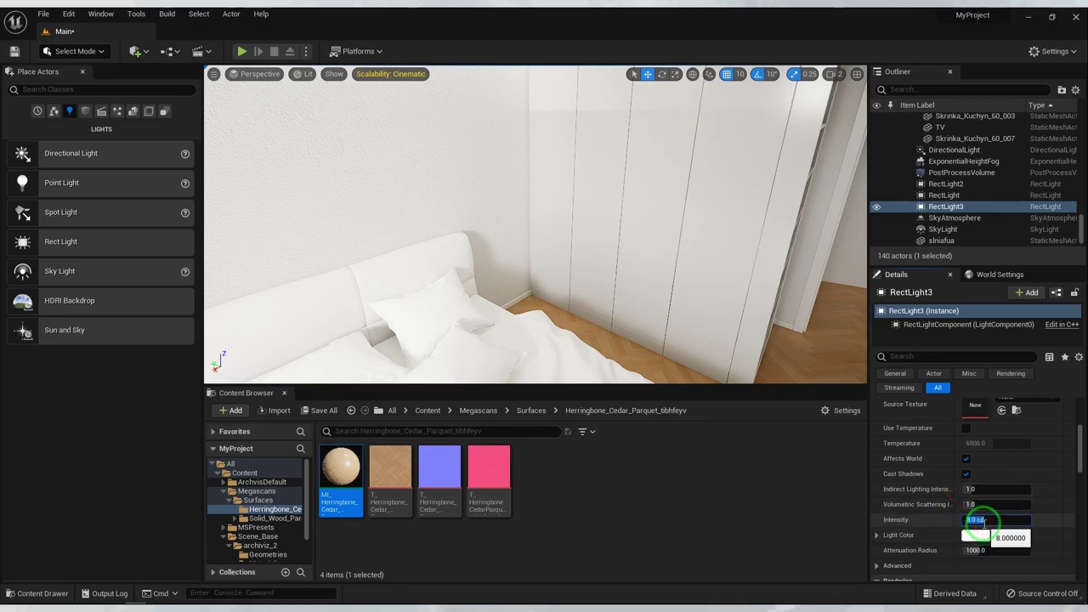
{"action": "type", "text": "4"}
{"action": "scroll", "coordinate": [946, 499], "scroll_direction": "down", "scroll_amount": 1}
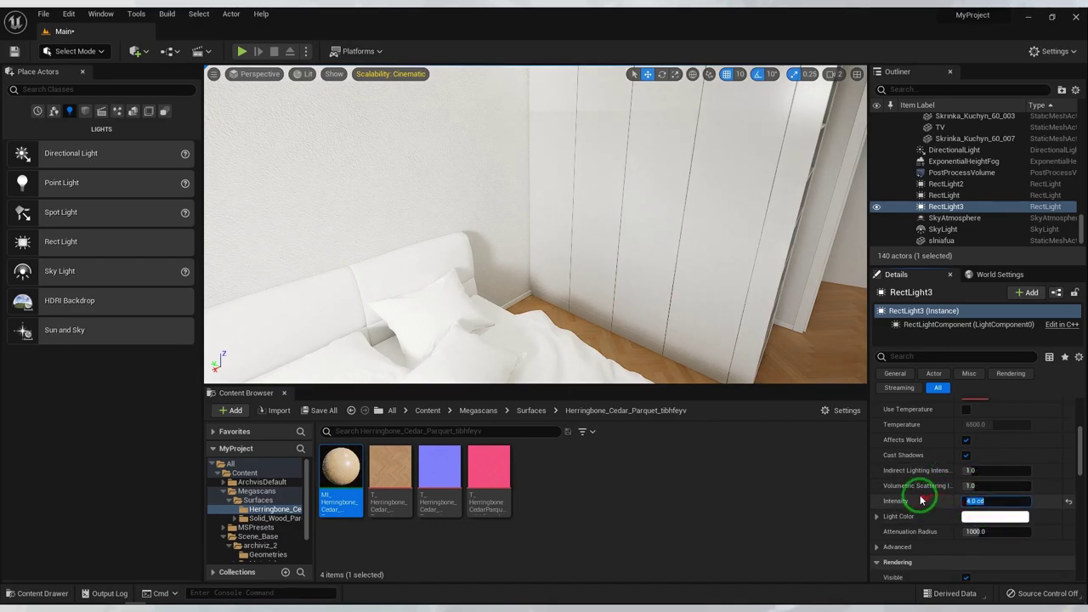
{"action": "left_click", "coordinate": [875, 516]}
{"action": "scroll", "coordinate": [903, 493], "scroll_direction": "down", "scroll_amount": 2}
{"action": "left_click", "coordinate": [899, 357]}
{"action": "type", "text": "tem"}
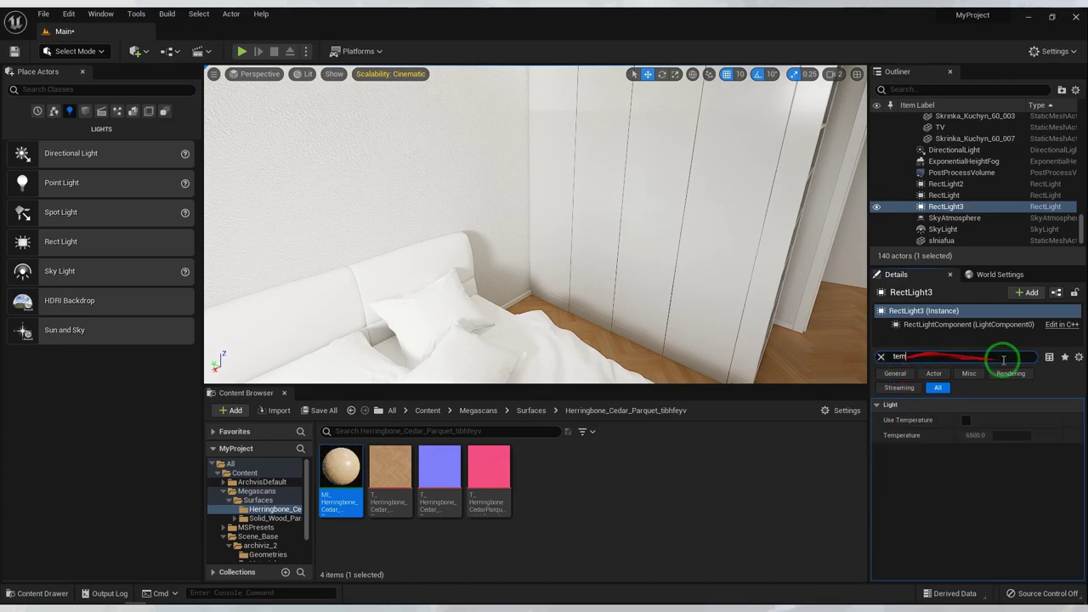
{"action": "left_click", "coordinate": [977, 435]}
{"action": "type", "text": "3500"}
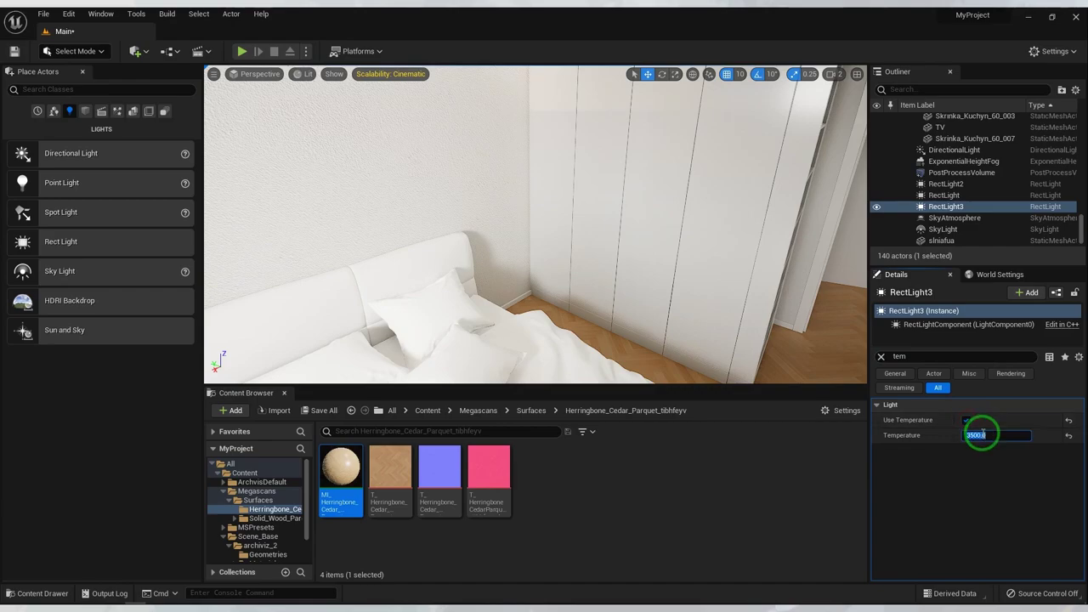
{"action": "right_click_drag", "start_coordinate": [481, 165], "coordinate": [451, 150]}
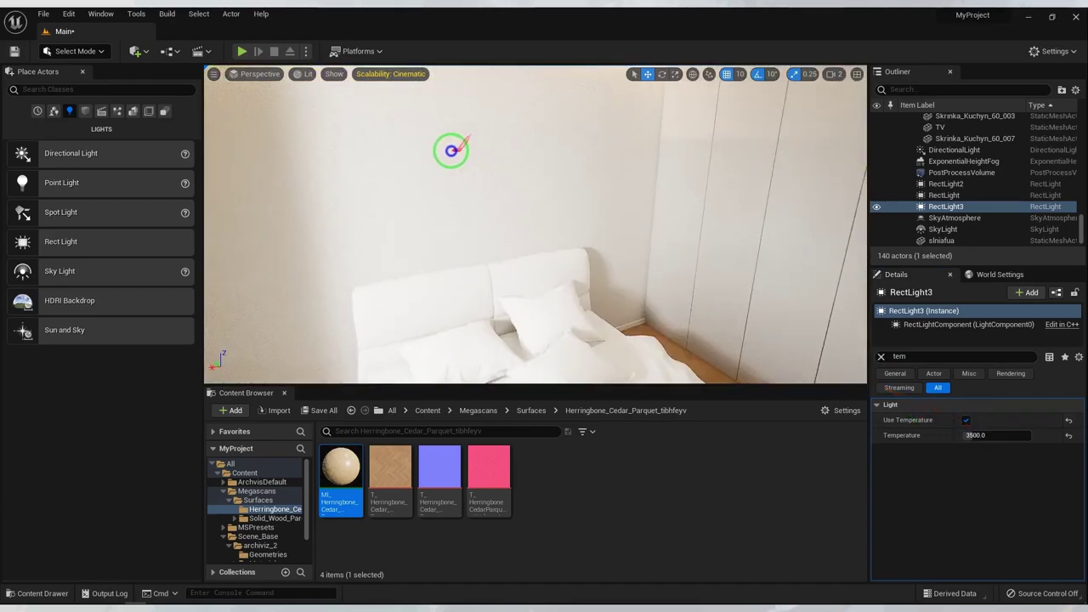
- Select the window RectLight, clear the Details filter, and lower its intensity from 50 to 40 cd
{"action": "left_click", "coordinate": [496, 204]}
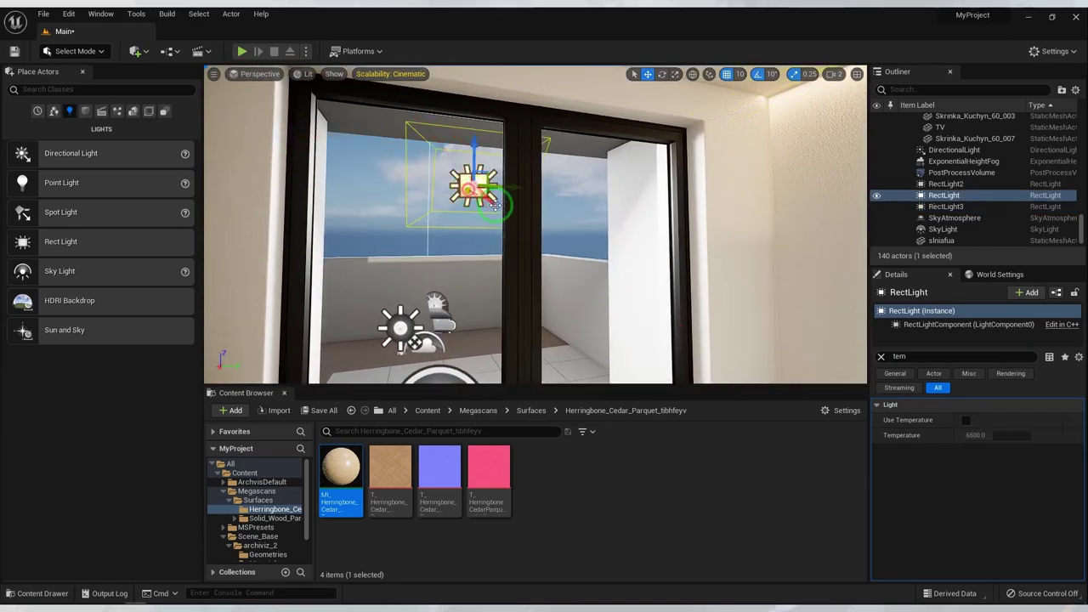
{"action": "left_click", "coordinate": [893, 390]}
{"action": "left_click", "coordinate": [881, 357]}
{"action": "scroll", "coordinate": [959, 491], "scroll_direction": "down", "scroll_amount": 2}
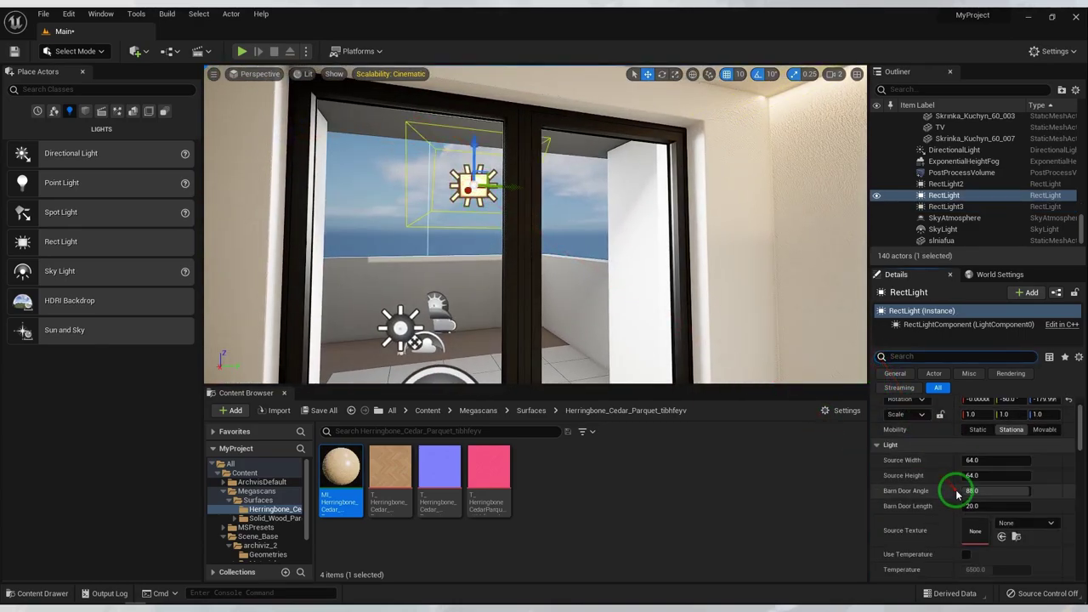
{"action": "scroll", "coordinate": [954, 485], "scroll_direction": "down", "scroll_amount": 2}
{"action": "scroll", "coordinate": [949, 485], "scroll_direction": "down", "scroll_amount": 2}
{"action": "scroll", "coordinate": [950, 489], "scroll_direction": "down", "scroll_amount": 2}
{"action": "scroll", "coordinate": [960, 487], "scroll_direction": "down", "scroll_amount": 2}
{"action": "left_click", "coordinate": [989, 483]}
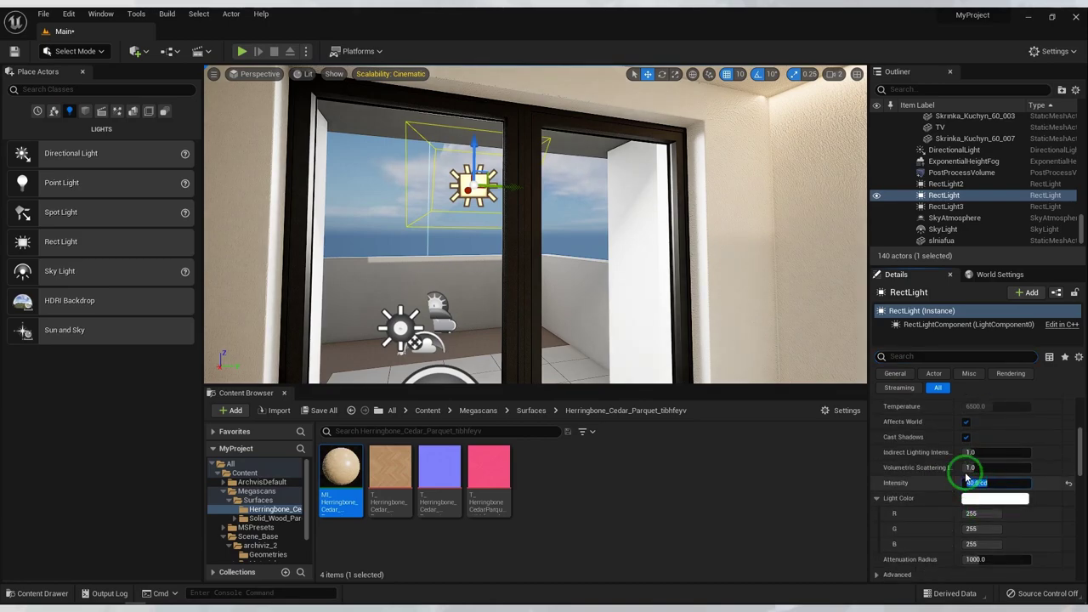
{"action": "mouse_move", "coordinate": [632, 284]}
{"action": "left_mouse_down"}
{"action": "mouse_move", "coordinate": [702, 305]}
{"action": "mouse_move", "coordinate": [486, 289]}
{"action": "left_mouse_up"}
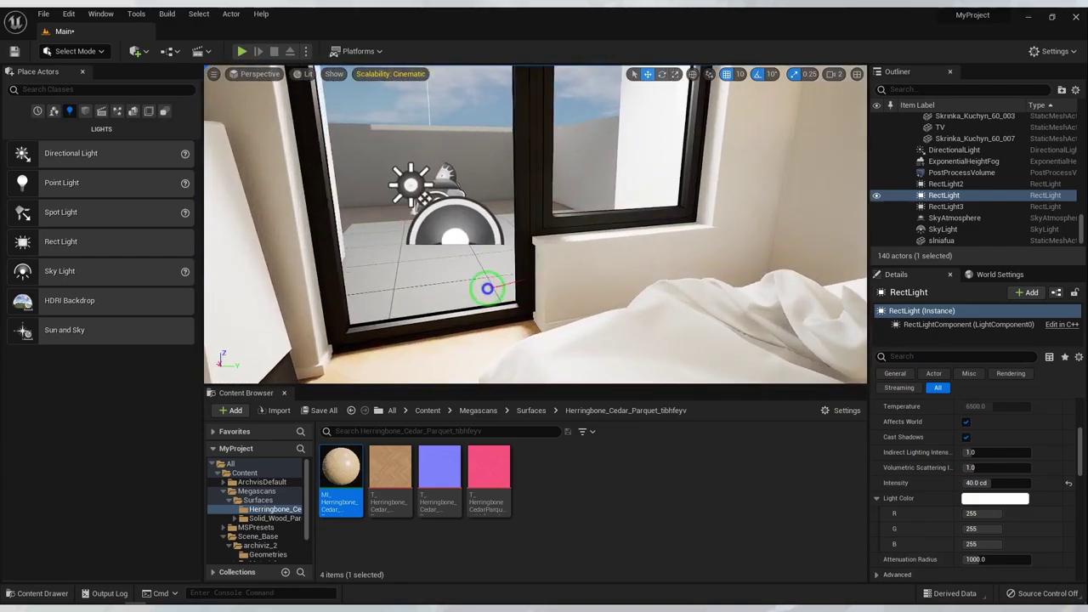
{"action": "mouse_move", "coordinate": [487, 289]}
{"action": "left_mouse_down"}
{"action": "mouse_move", "coordinate": [174, 264]}
{"action": "mouse_move", "coordinate": [181, 241]}
{"action": "left_mouse_up"}
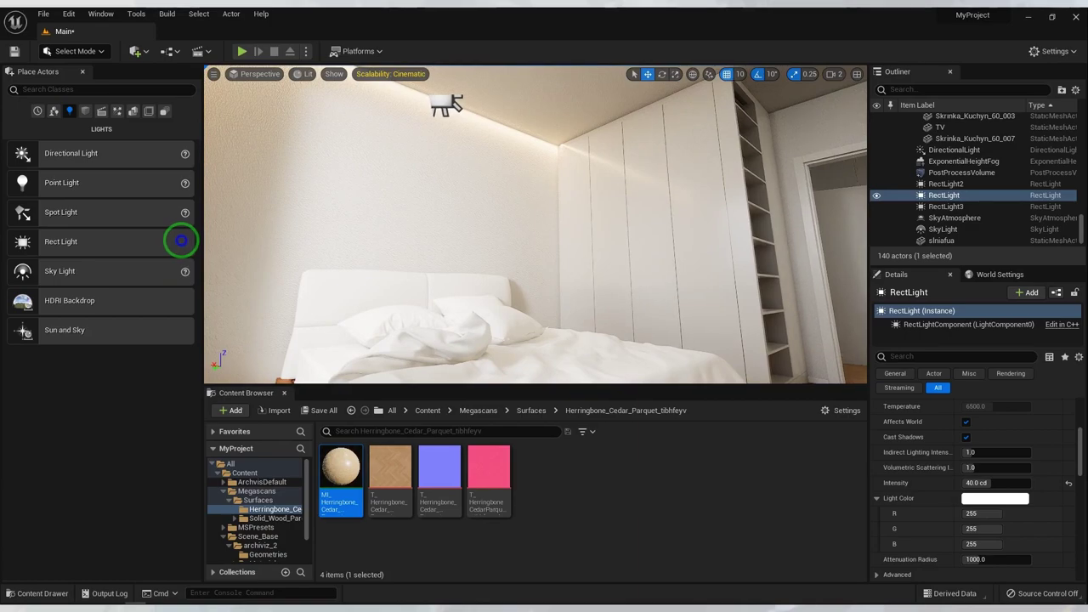
- Place a Cine Camera Actor from the Cinematic list into the bedroom
{"action": "left_click", "coordinate": [101, 111]}
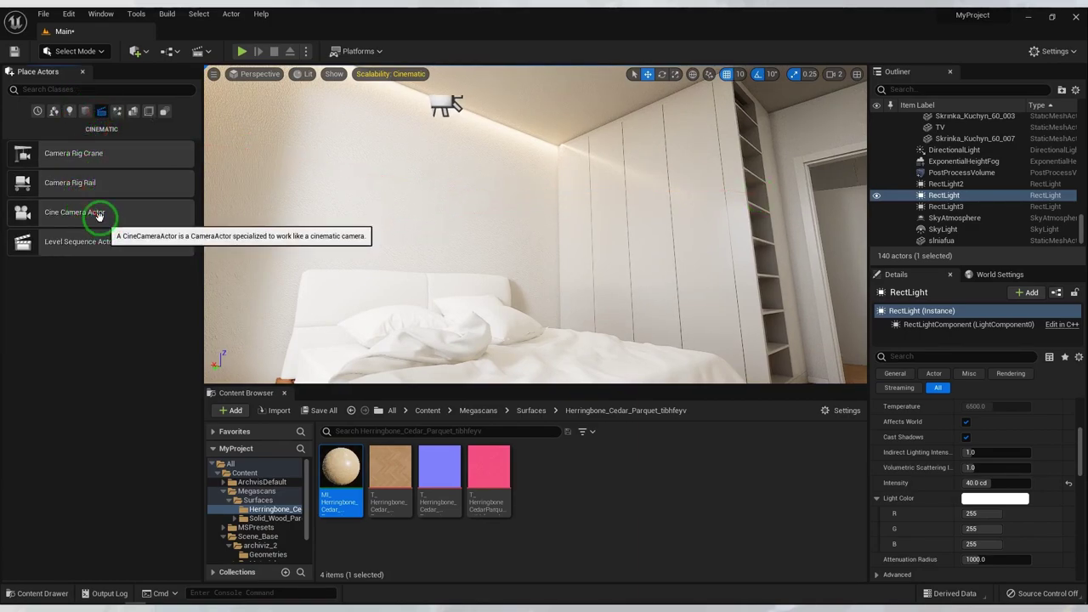
{"action": "left_click_drag", "start_coordinate": [97, 216], "coordinate": [471, 321]}
{"action": "mouse_move", "coordinate": [468, 318]}
{"action": "right_mouse_down"}
{"action": "mouse_move", "coordinate": [540, 295]}
{"action": "mouse_move", "coordinate": [470, 269]}
{"action": "right_mouse_up"}
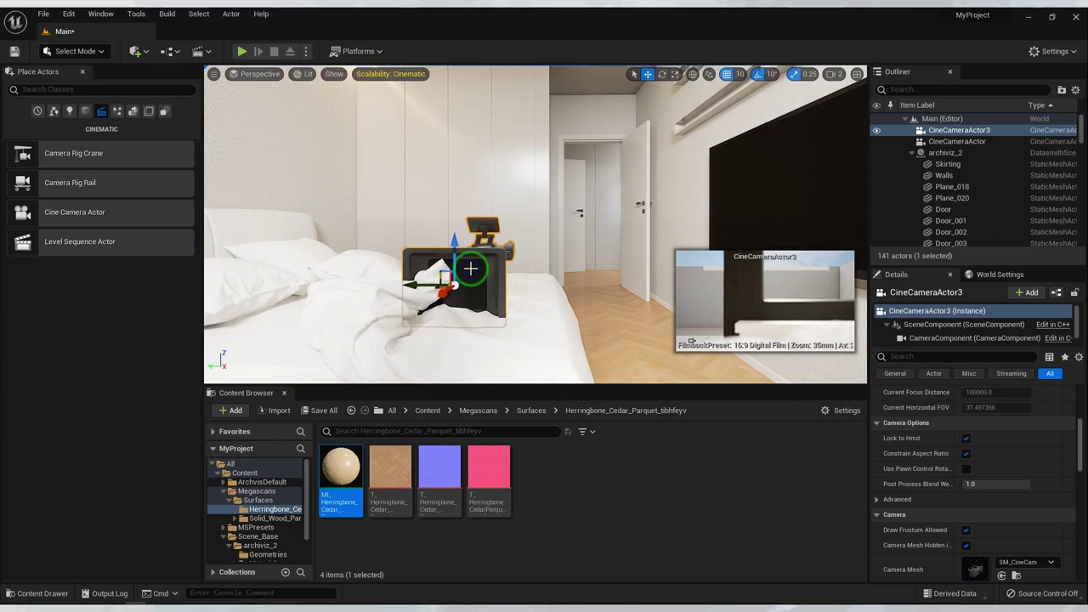
- Delete the older cine cameras, including CineCameraActor3
{"action": "right_click", "coordinate": [938, 133]}
{"action": "left_click", "coordinate": [892, 145]}
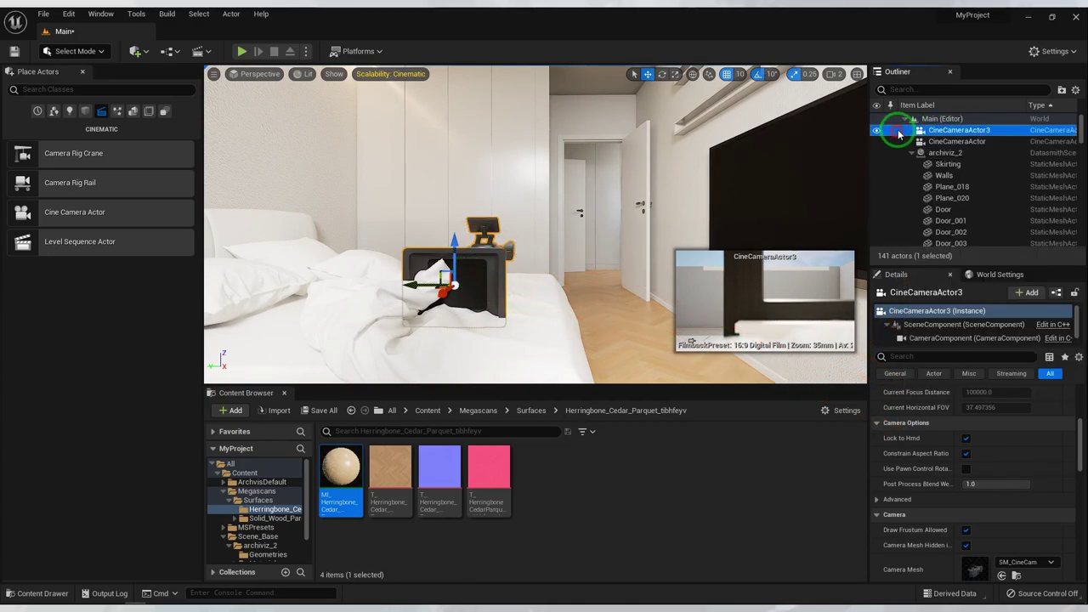
{"action": "left_click", "coordinate": [947, 141]}
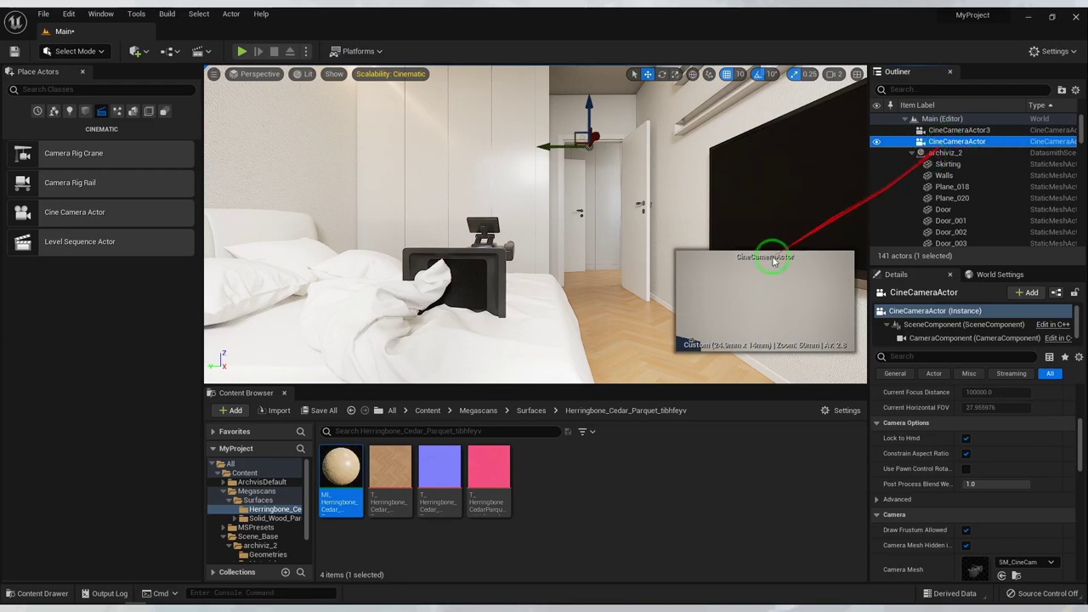
{"action": "key", "text": "Delete"}
{"action": "left_click", "coordinate": [943, 141]}
{"action": "left_click", "coordinate": [961, 131]}
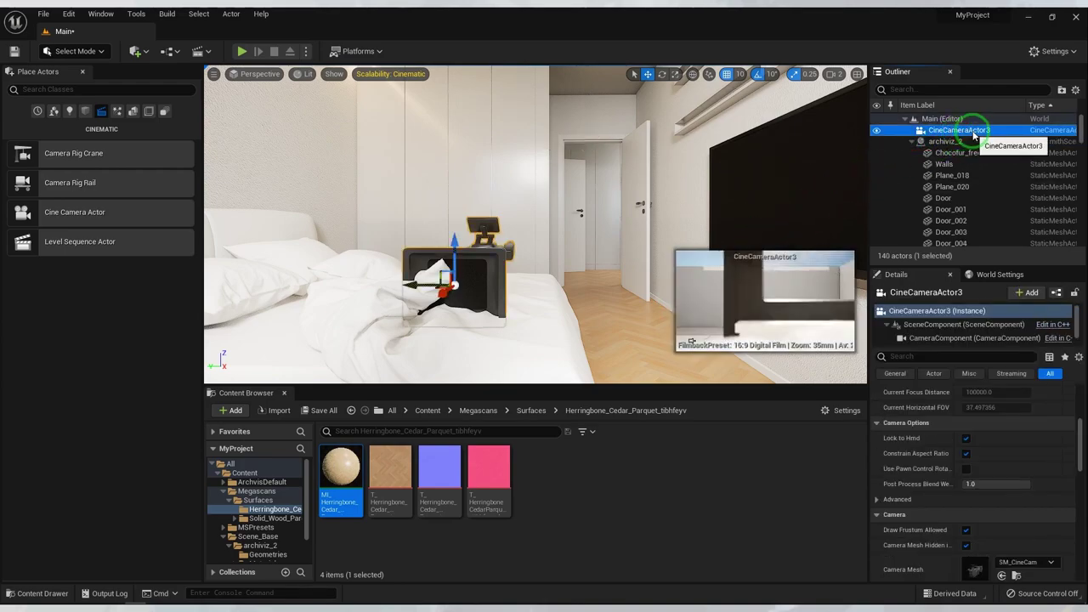
{"action": "key", "text": "Delete"}
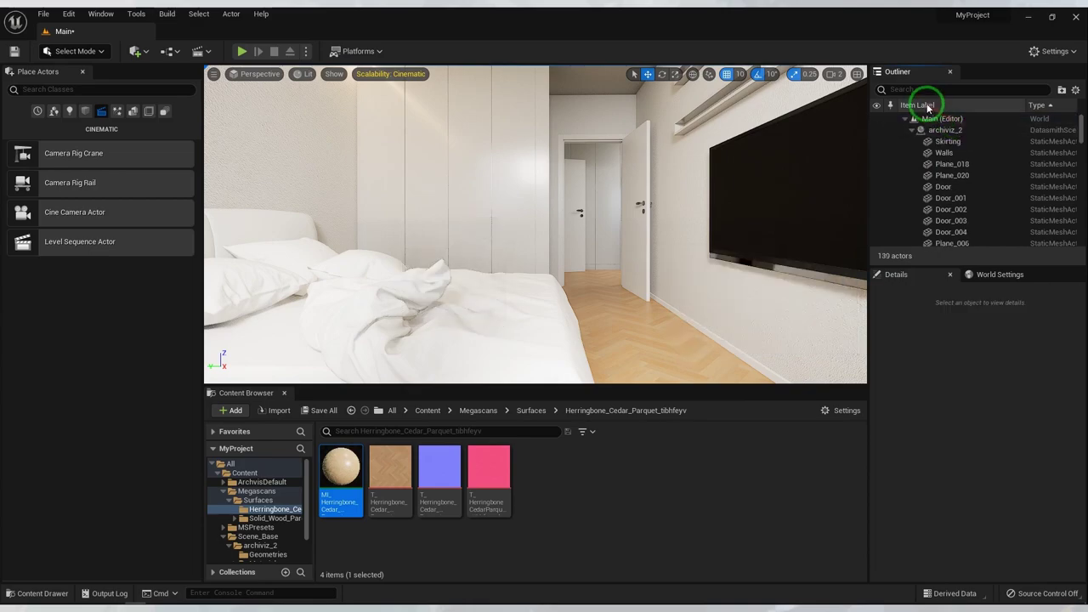
{"action": "left_click", "coordinate": [927, 91]}
- Place CineCameraActor5 beside the bed, snap it to the current view, and pilot it
{"action": "type", "text": "came"}
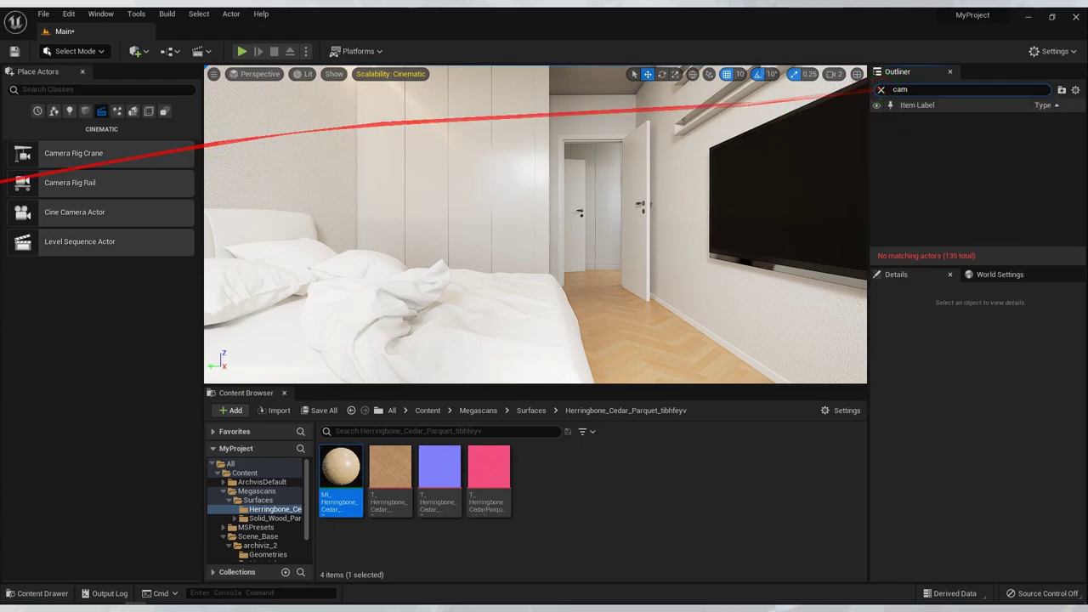
{"action": "left_click_drag", "start_coordinate": [127, 213], "coordinate": [614, 302]}
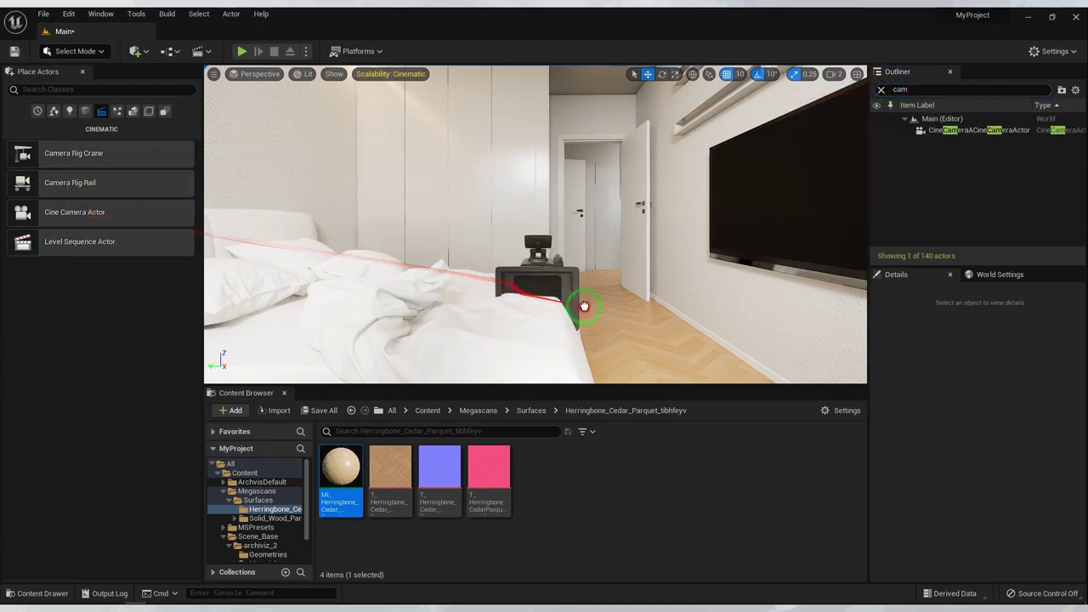
{"action": "key", "text": "BackSpace"}
{"action": "key", "text": "BackSpace"}
{"action": "key", "text": "BackSpace"}
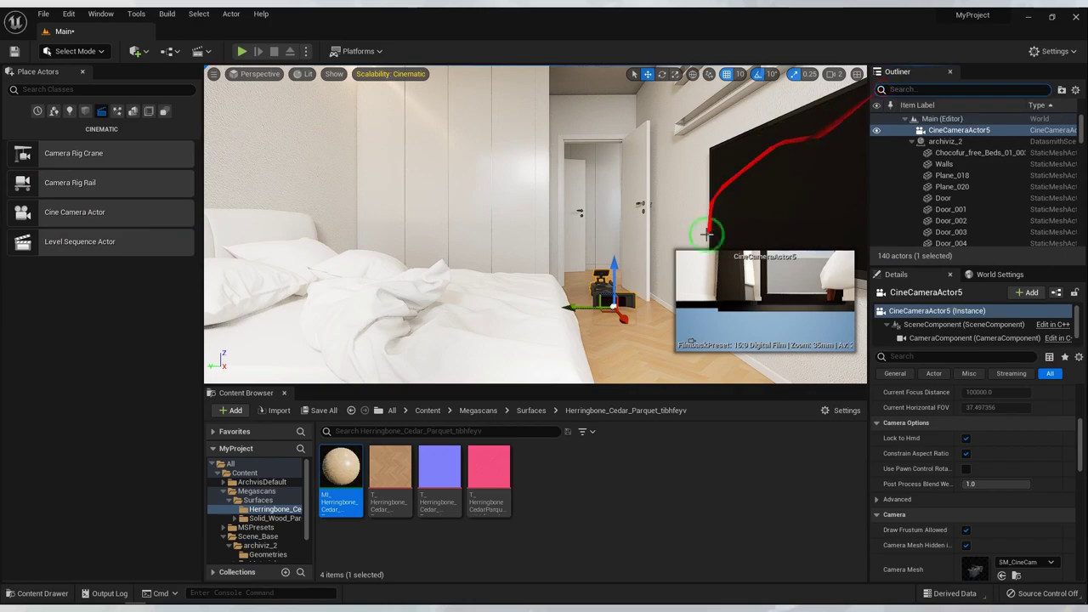
{"action": "right_click", "coordinate": [942, 134]}
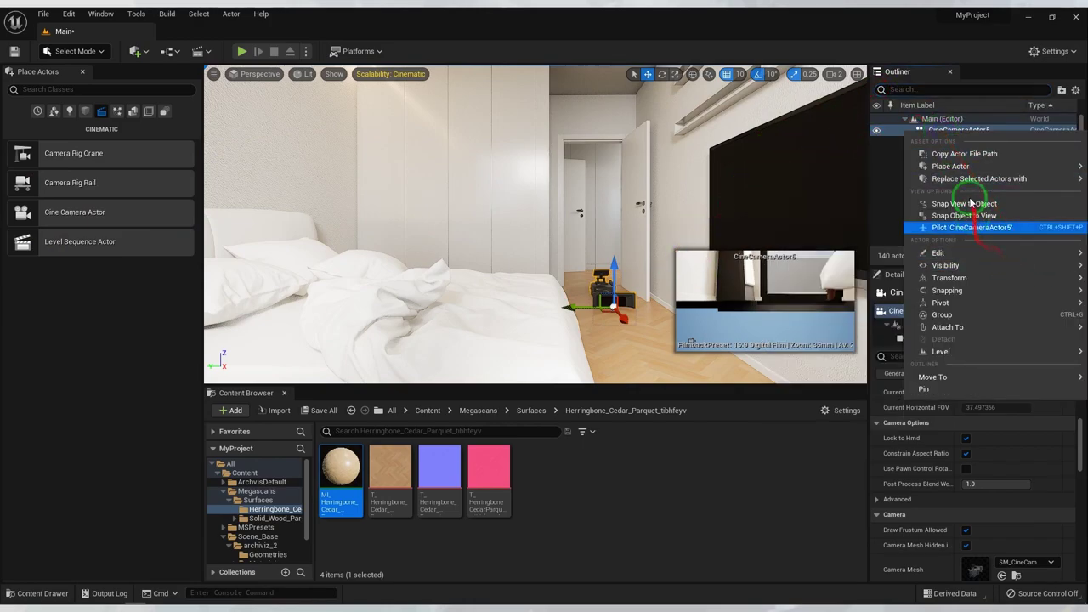
{"action": "mouse_move", "coordinate": [978, 261]}
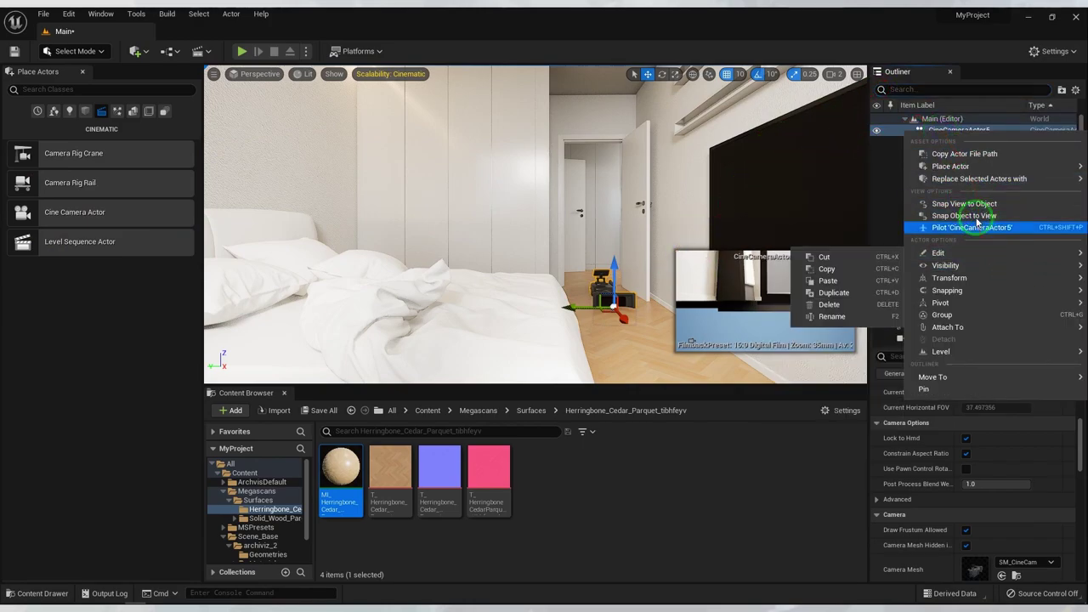
{"action": "left_click", "coordinate": [963, 215]}
{"action": "right_click", "coordinate": [943, 130]}
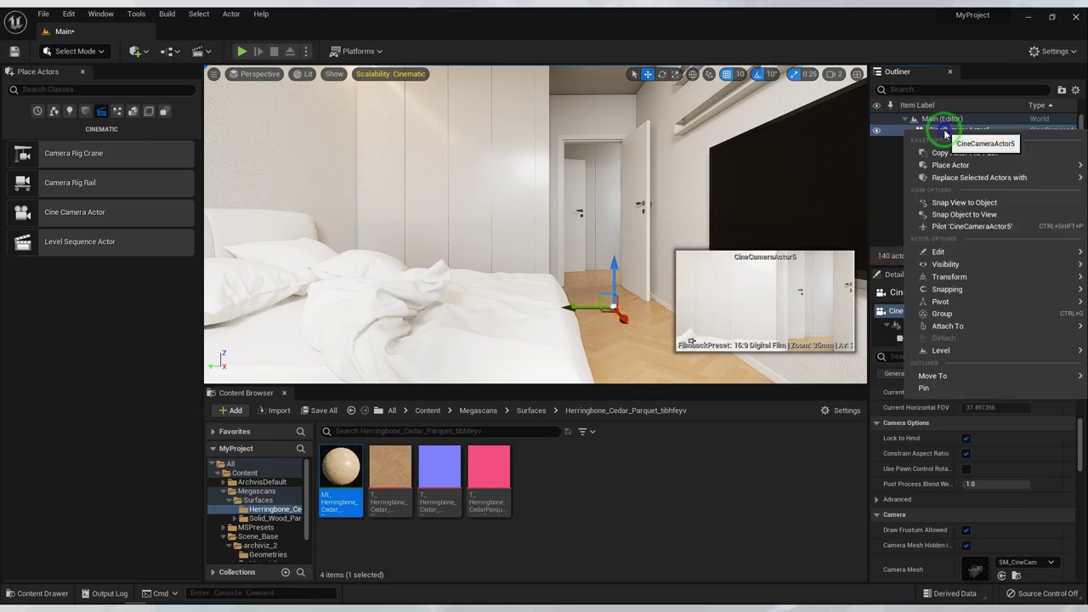
{"action": "left_click", "coordinate": [971, 226]}
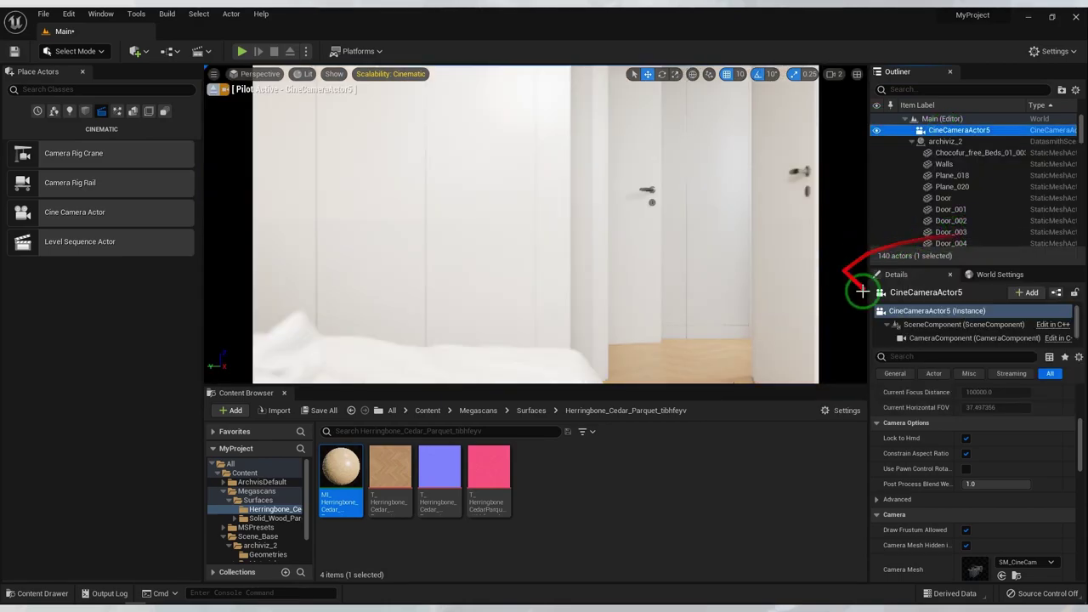
- Set the camera's focal length to 10 mm and its filmback to Full Frame DSLR
{"action": "scroll", "coordinate": [932, 499], "scroll_direction": "up", "scroll_amount": 2}
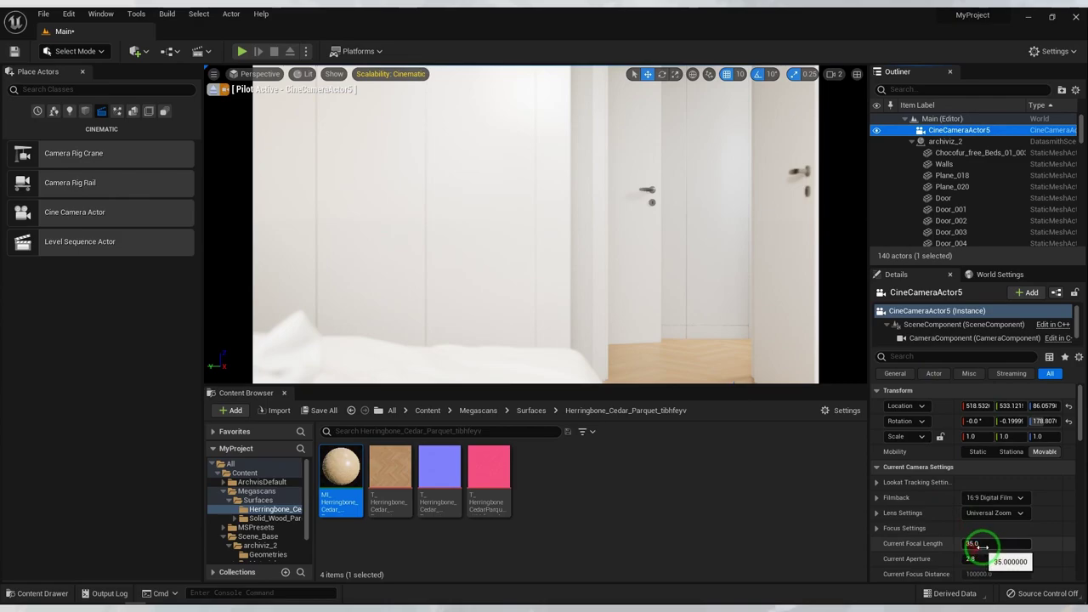
{"action": "scroll", "coordinate": [956, 528], "scroll_direction": "down", "scroll_amount": 1}
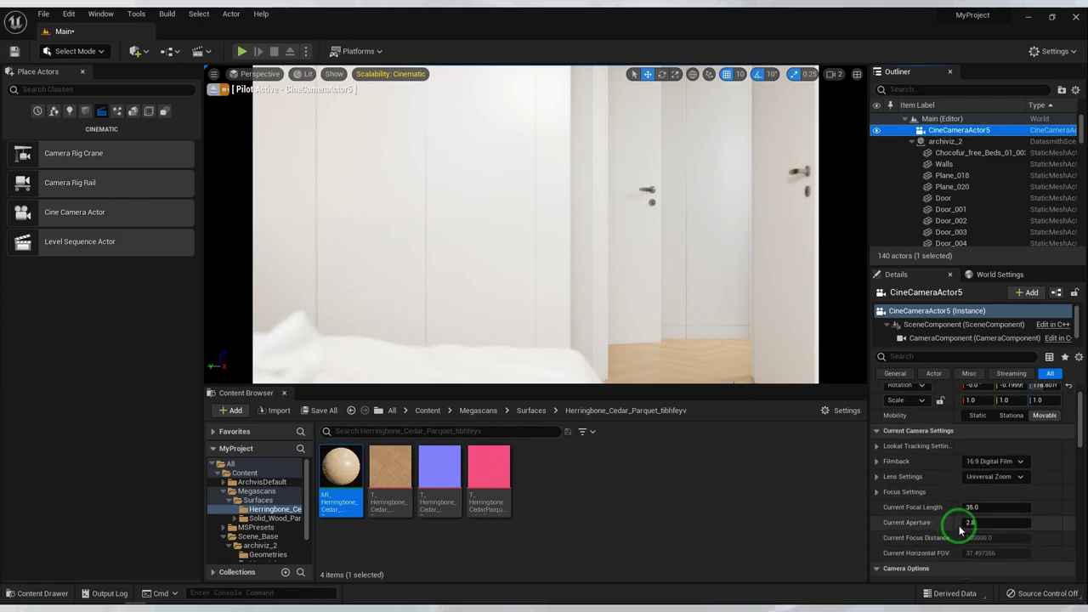
{"action": "left_click", "coordinate": [974, 508]}
{"action": "type", "text": "10"}
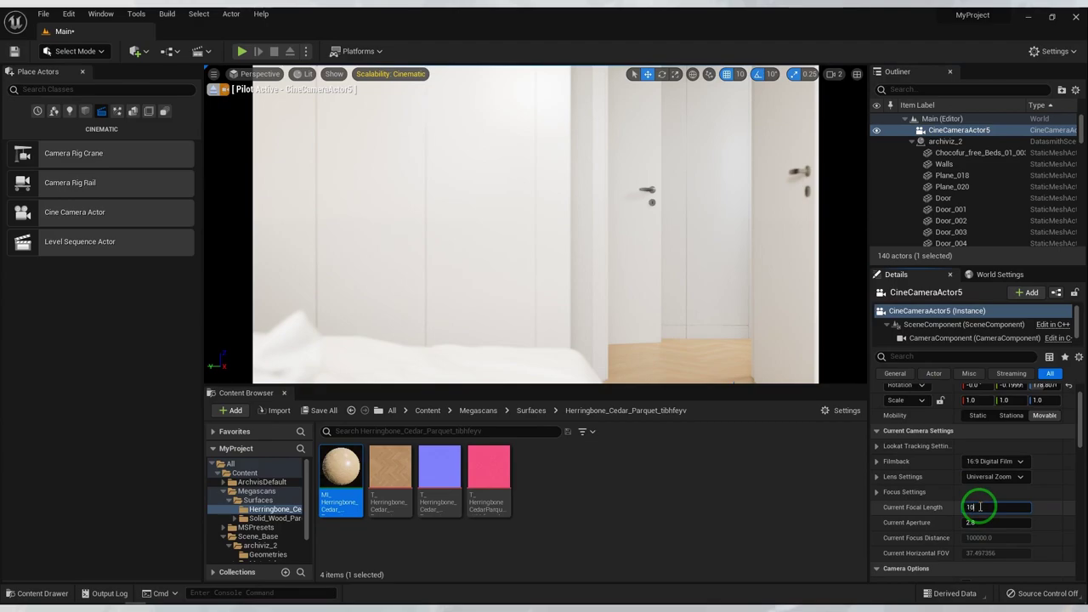
{"action": "key", "text": "Return"}
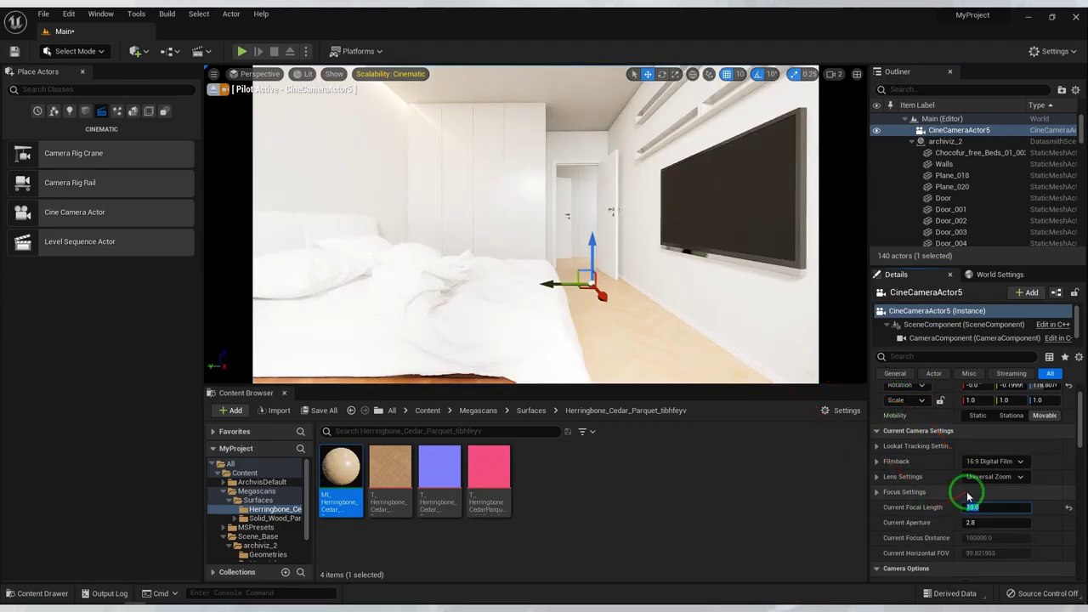
{"action": "left_click", "coordinate": [995, 461]}
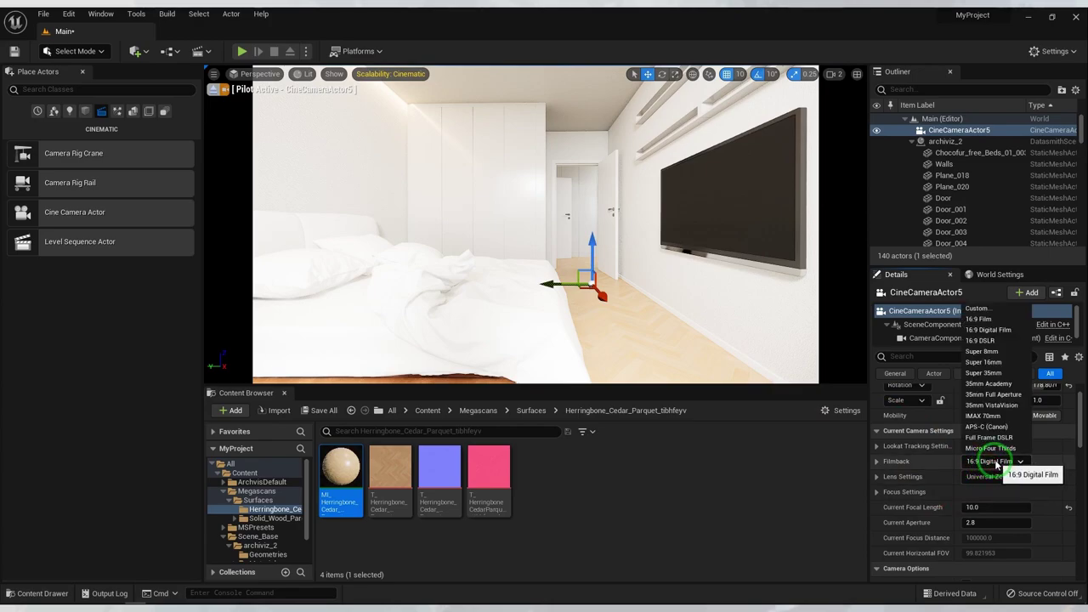
{"action": "left_click", "coordinate": [994, 438]}
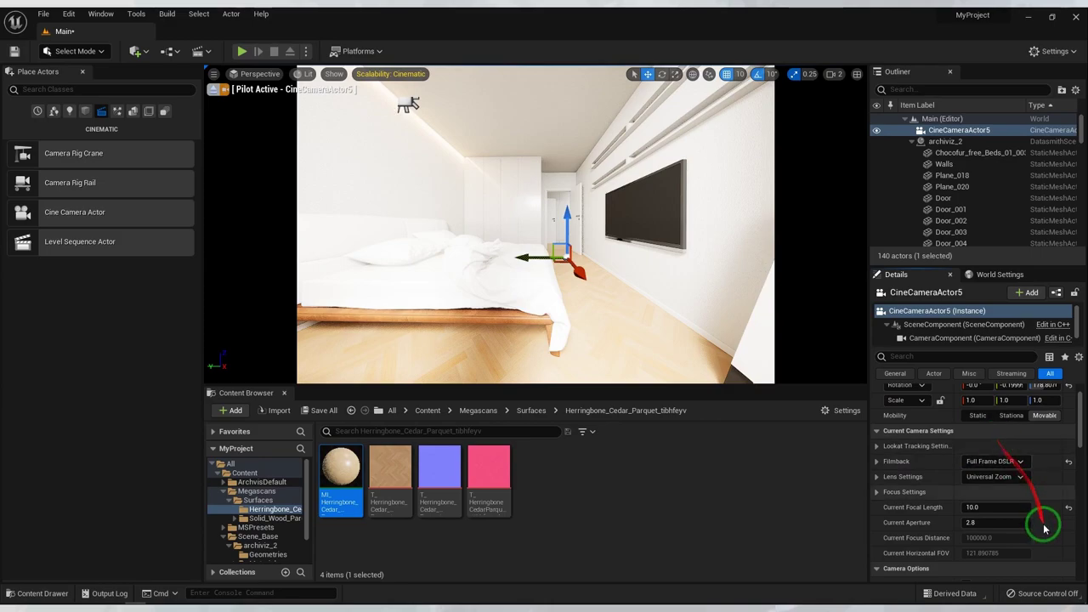
- Raise focal length to about 16.26 mm, reframe the camera on the bed, and enter aperture 1.8
{"action": "left_click_drag", "start_coordinate": [984, 507], "coordinate": [1003, 503]}
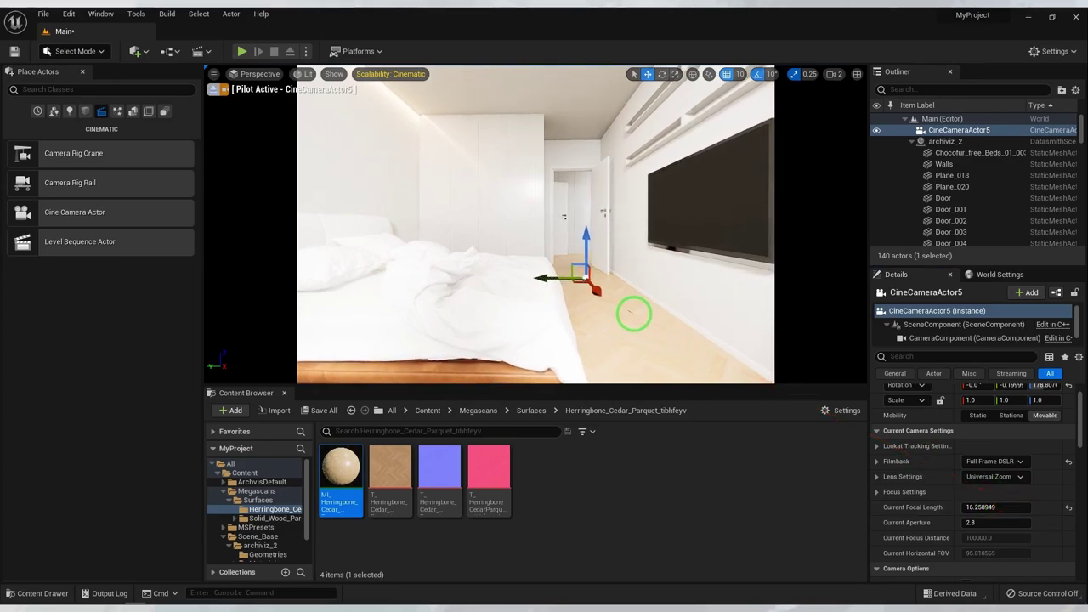
{"action": "mouse_move", "coordinate": [626, 311]}
{"action": "left_mouse_down"}
{"action": "mouse_move", "coordinate": [575, 258]}
{"action": "mouse_move", "coordinate": [563, 262]}
{"action": "left_mouse_up"}
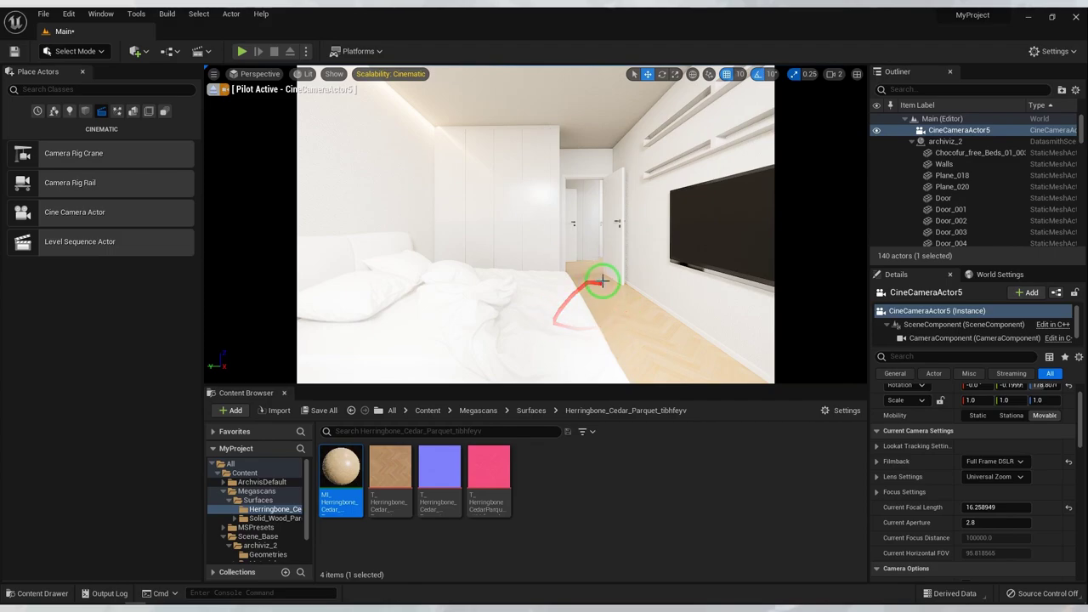
{"action": "scroll", "coordinate": [960, 158], "scroll_direction": "down", "scroll_amount": 5}
{"action": "scroll", "coordinate": [971, 182], "scroll_direction": "down", "scroll_amount": 5}
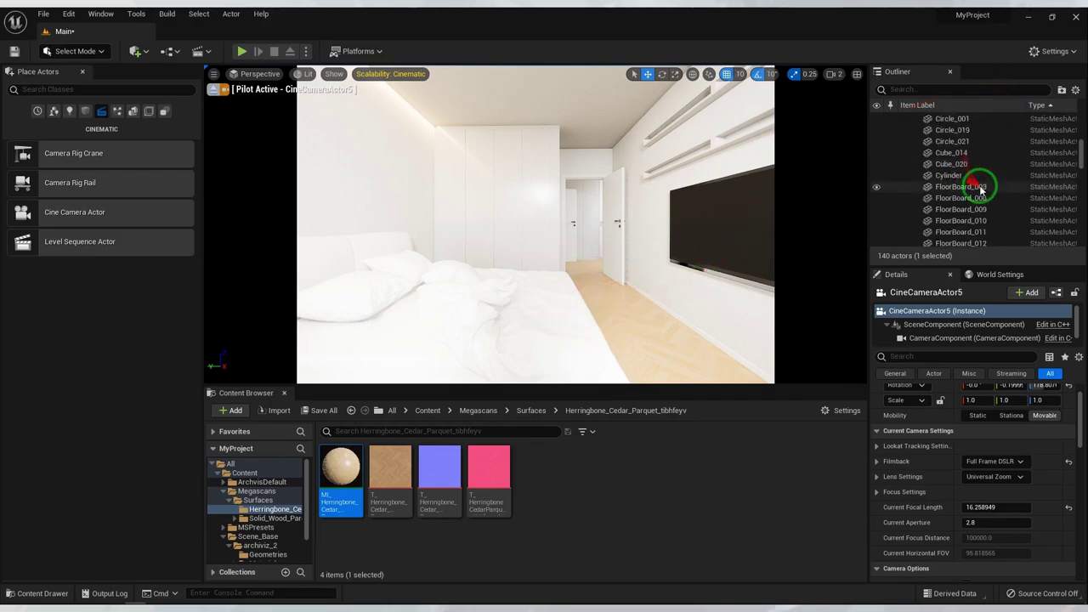
{"action": "left_click", "coordinate": [916, 89]}
{"action": "scroll", "coordinate": [939, 489], "scroll_direction": "down", "scroll_amount": 1}
{"action": "type", "text": "1.8"}
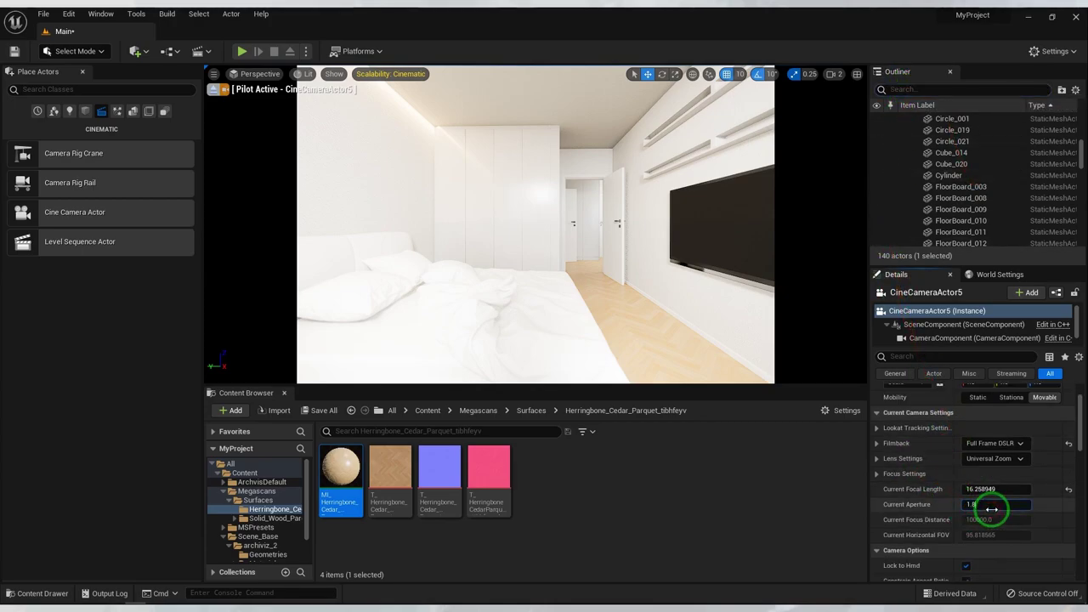
{"action": "left_click", "coordinate": [991, 508]}
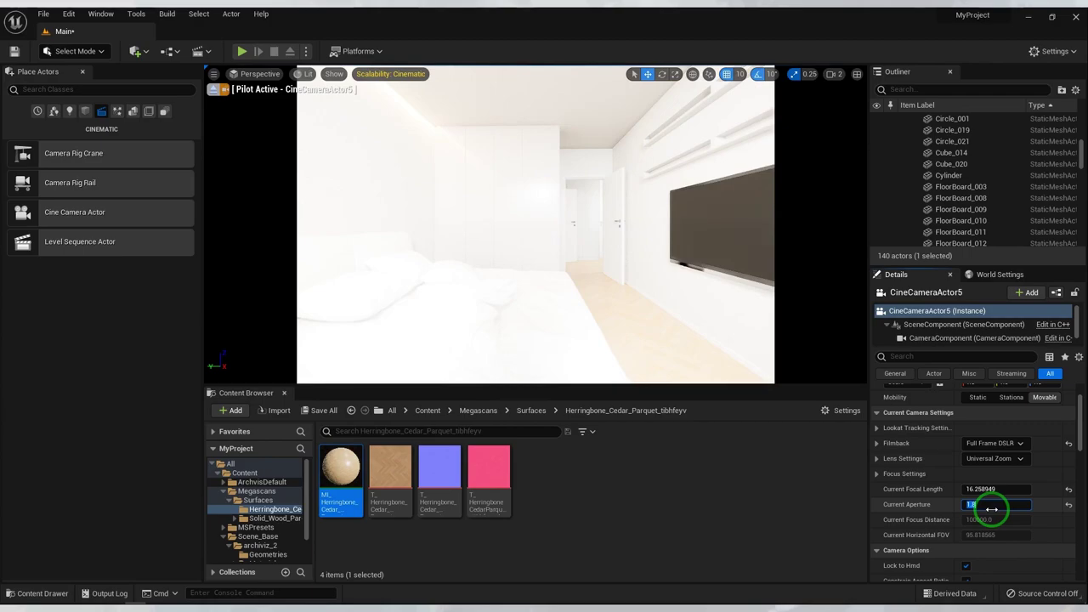
- Confirm the 1.8 aperture, then give the PostProcessVolume Manual metering and a new exposure compensation value
{"action": "left_click", "coordinate": [921, 90]}
{"action": "type", "text": "pos"}
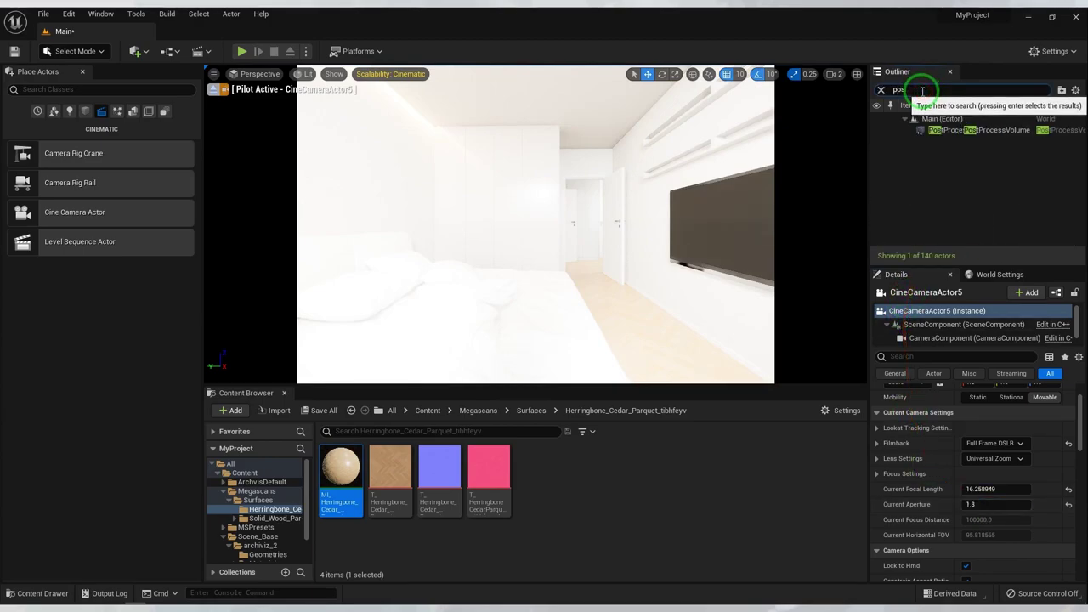
{"action": "left_click", "coordinate": [971, 129]}
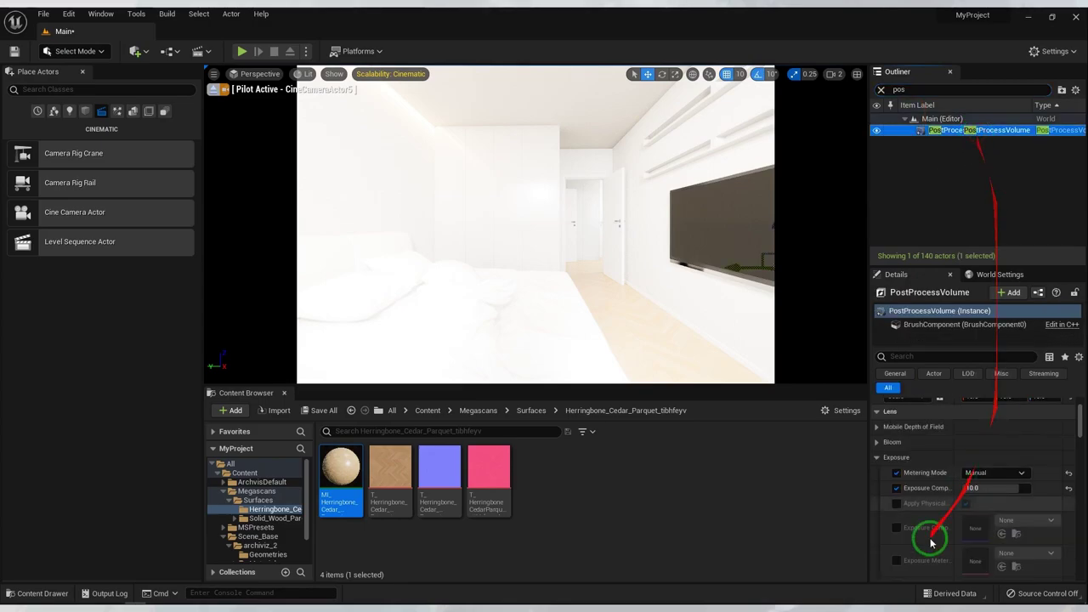
{"action": "left_click", "coordinate": [979, 487]}
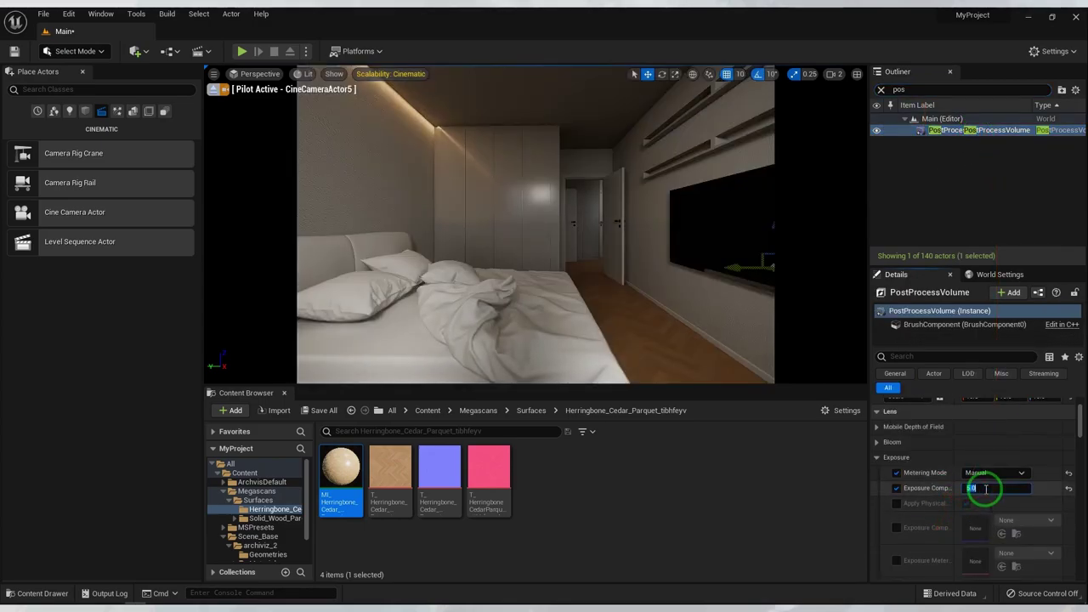
{"action": "type", "text": "7"}
{"action": "key", "text": "Return"}
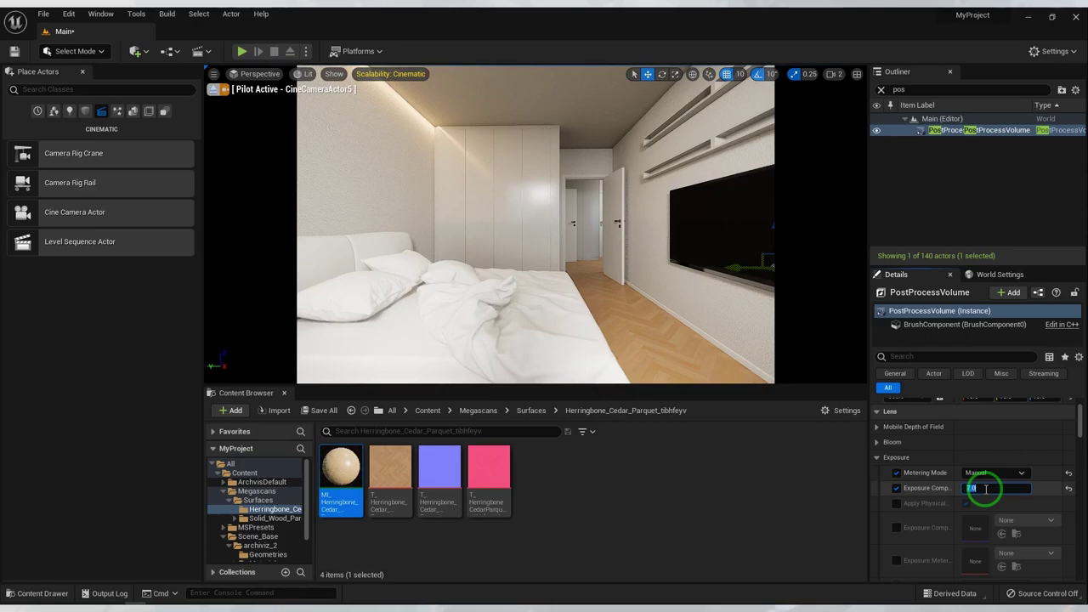
{"action": "type", "text": "1"}
{"action": "key", "text": "Return"}
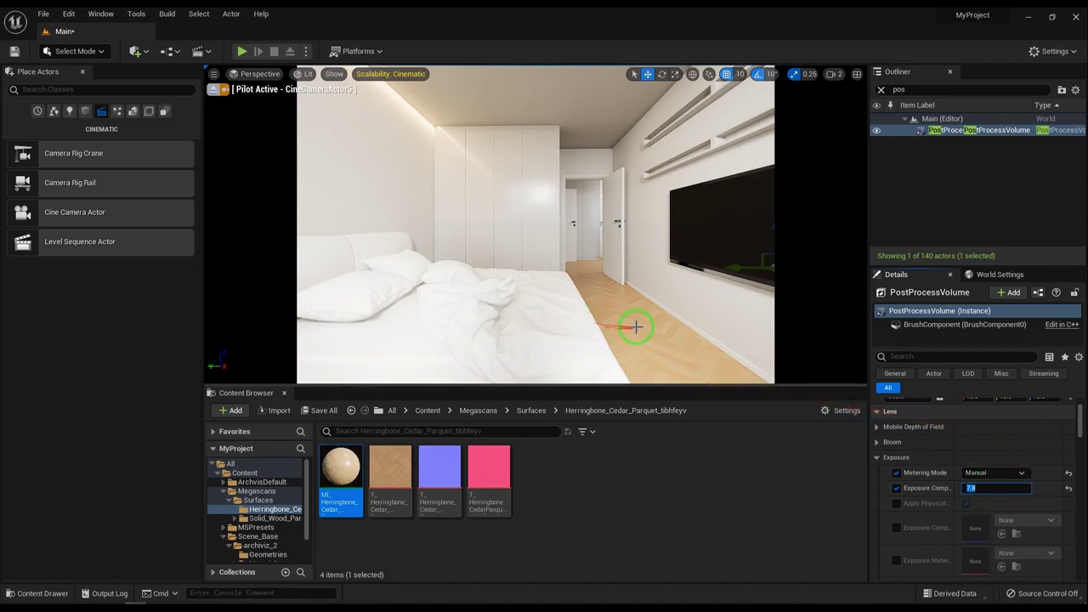
{"action": "left_click", "coordinate": [687, 224]}
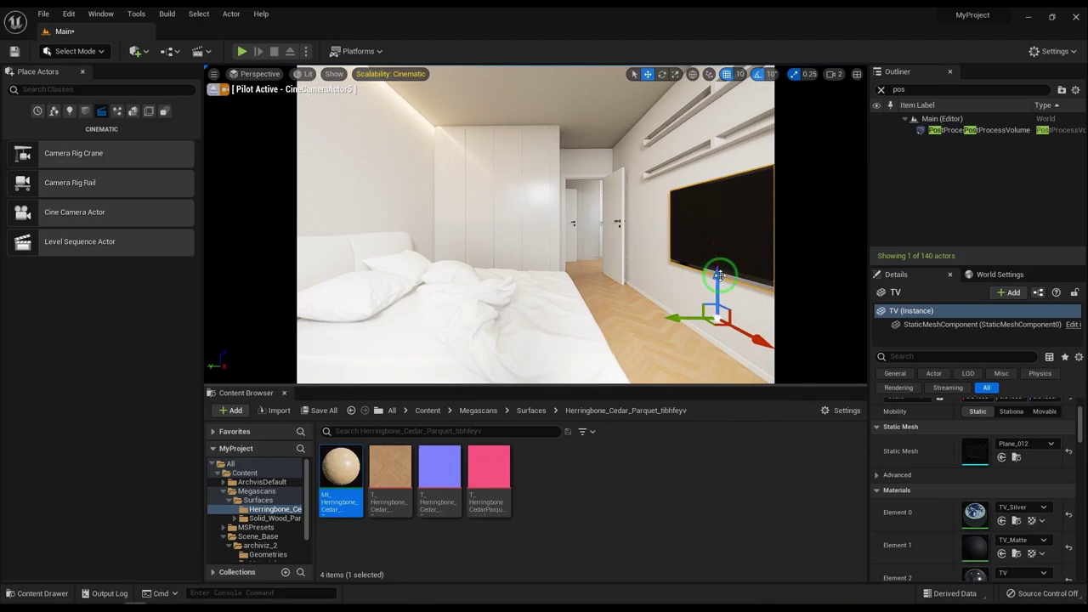
- Raise the lower and upper wall shelves above the TV to Location Z 180
{"action": "left_click_drag", "start_coordinate": [716, 281], "coordinate": [718, 265]}
{"action": "key", "text": "ctrl+z"}
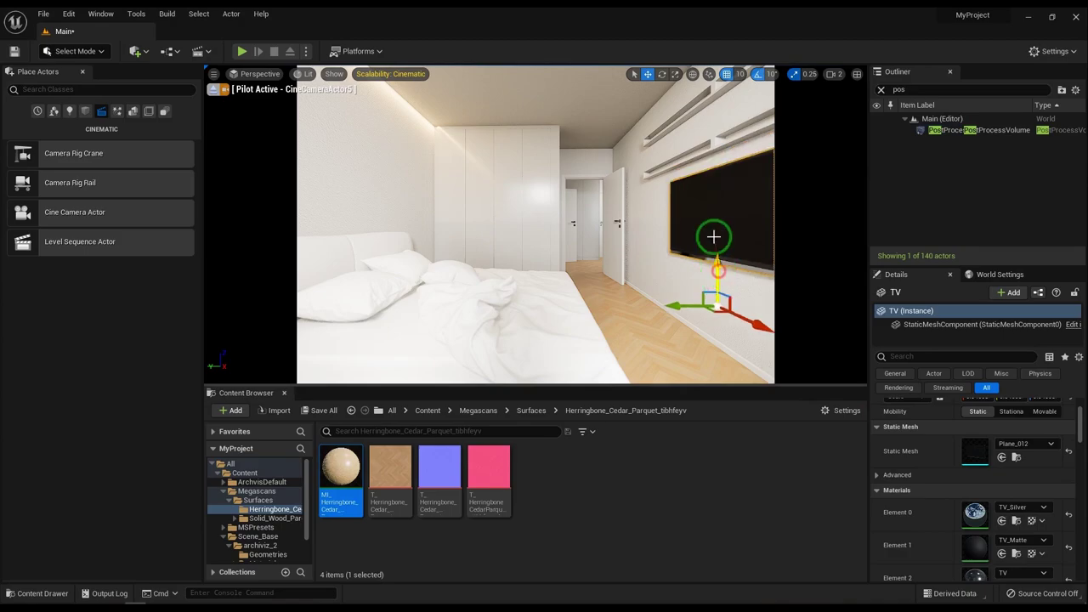
{"action": "left_click", "coordinate": [705, 150]}
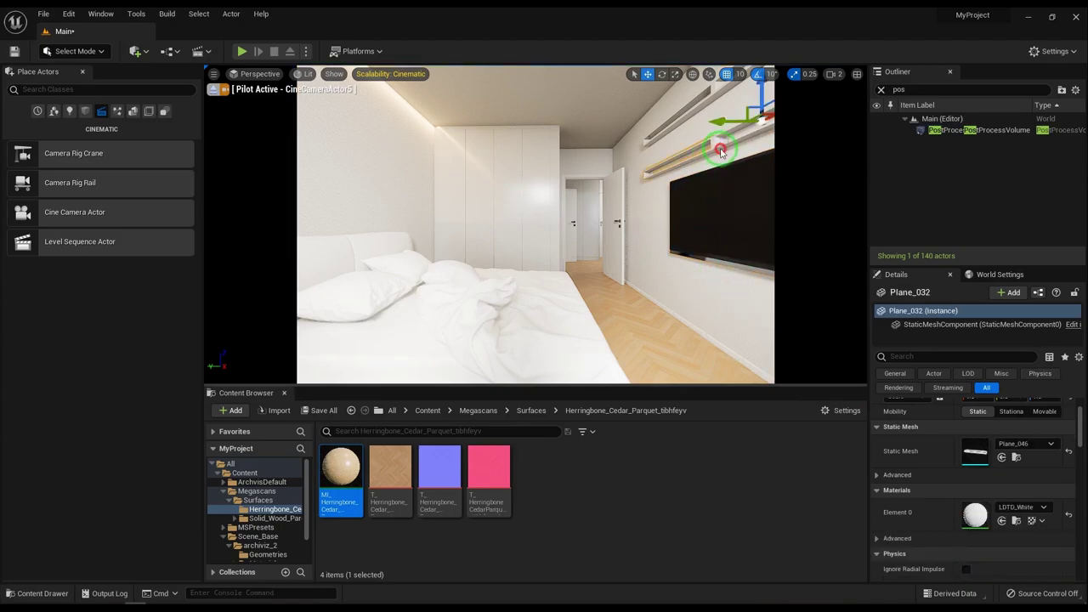
{"action": "left_click", "coordinate": [721, 79], "text": "ctrl"}
{"action": "type", "text": "180"}
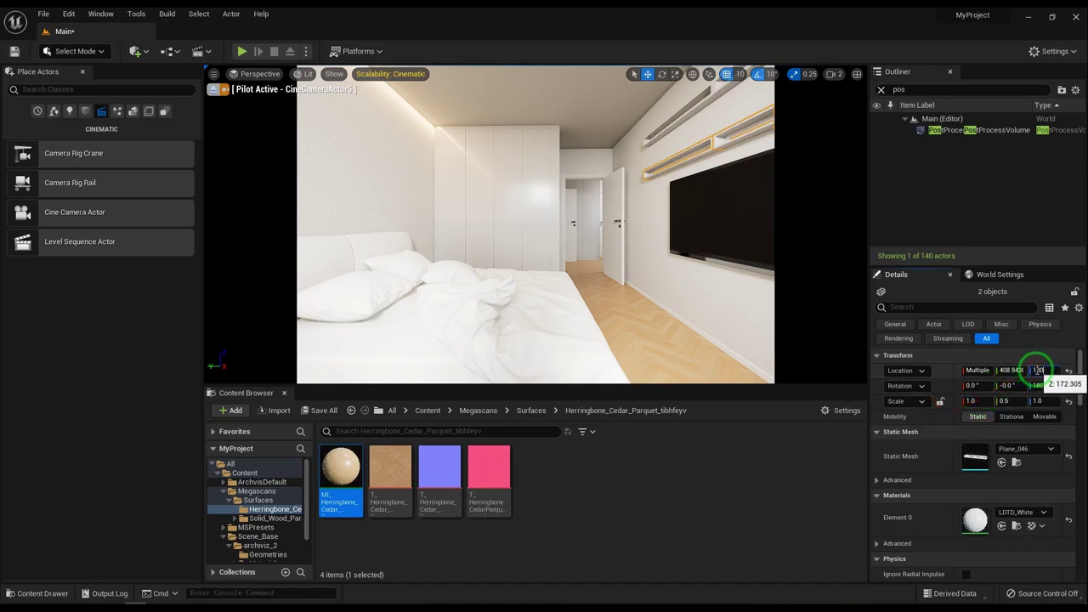
{"action": "key", "text": "Return"}
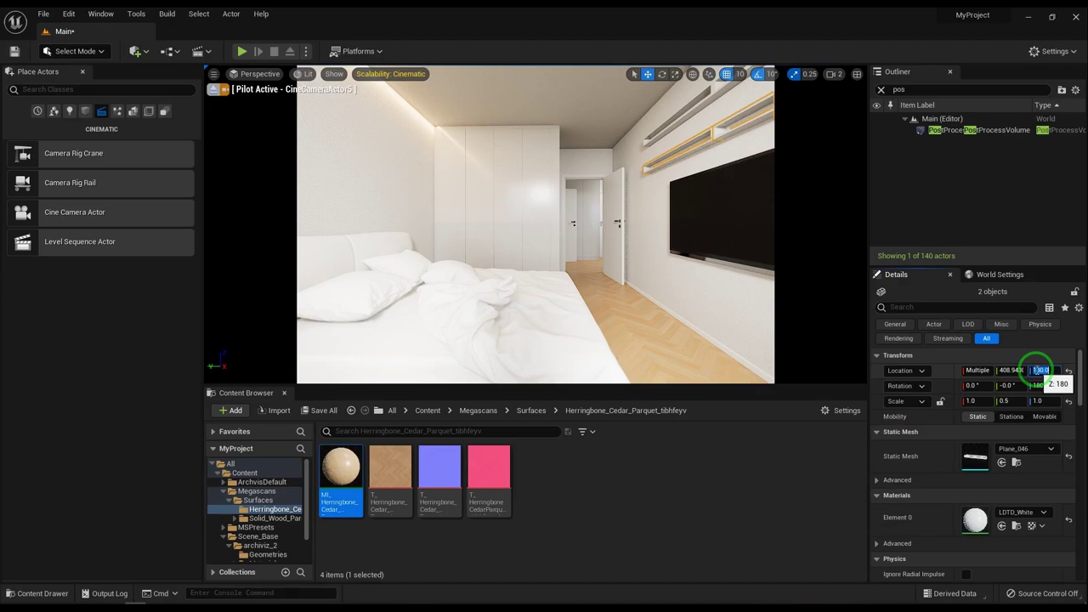
{"action": "left_click", "coordinate": [699, 226]}
{"action": "scroll", "coordinate": [928, 478], "scroll_direction": "down", "scroll_amount": 2}
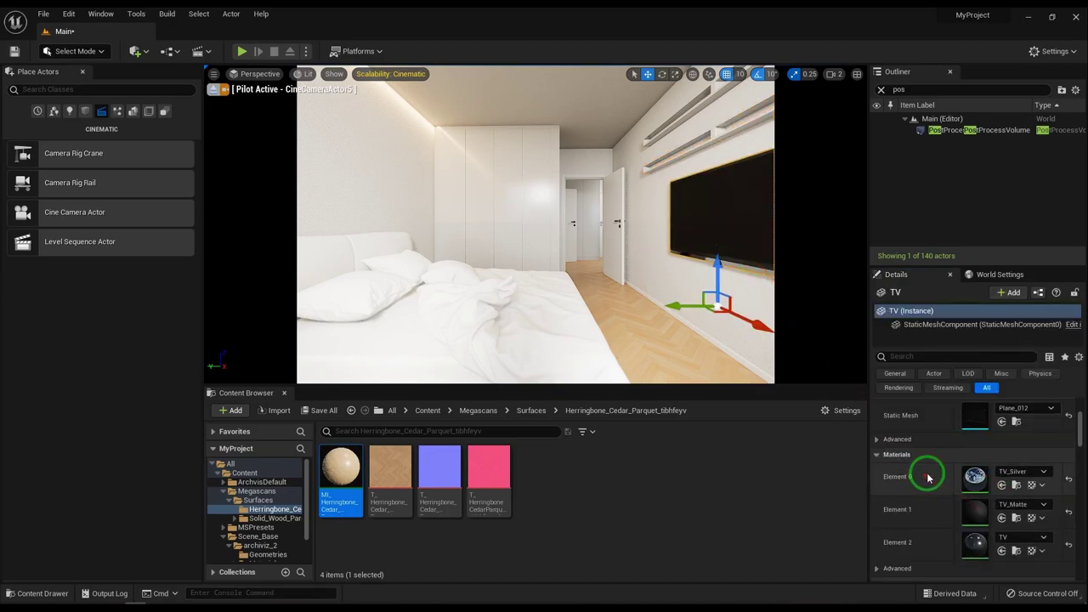
- Open the TV_Matte parent material graph in its own floating window
{"action": "double_click", "coordinate": [976, 513]}
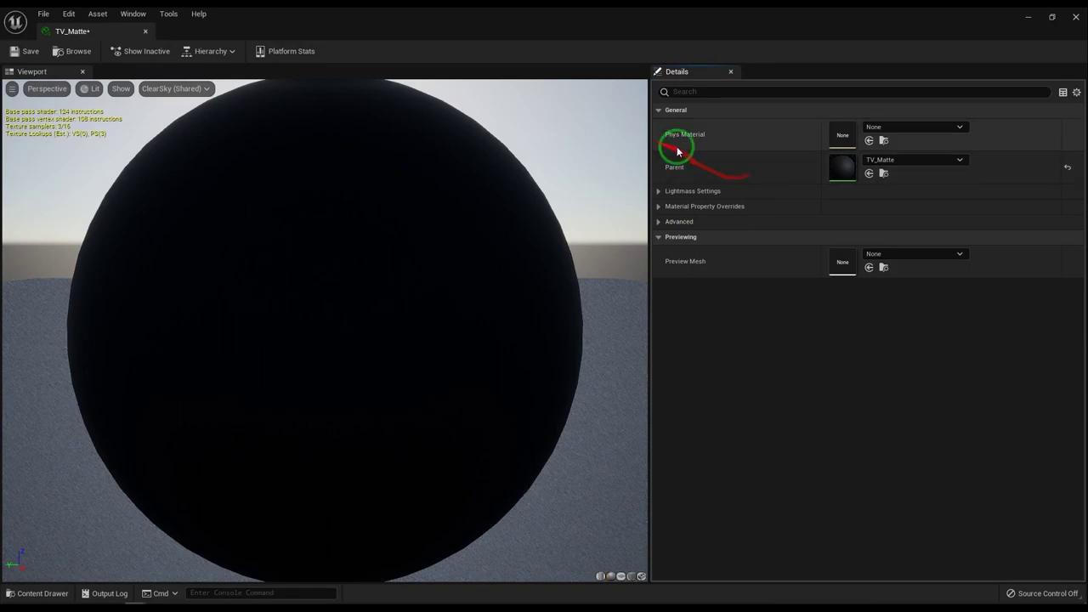
{"action": "double_click", "coordinate": [842, 167]}
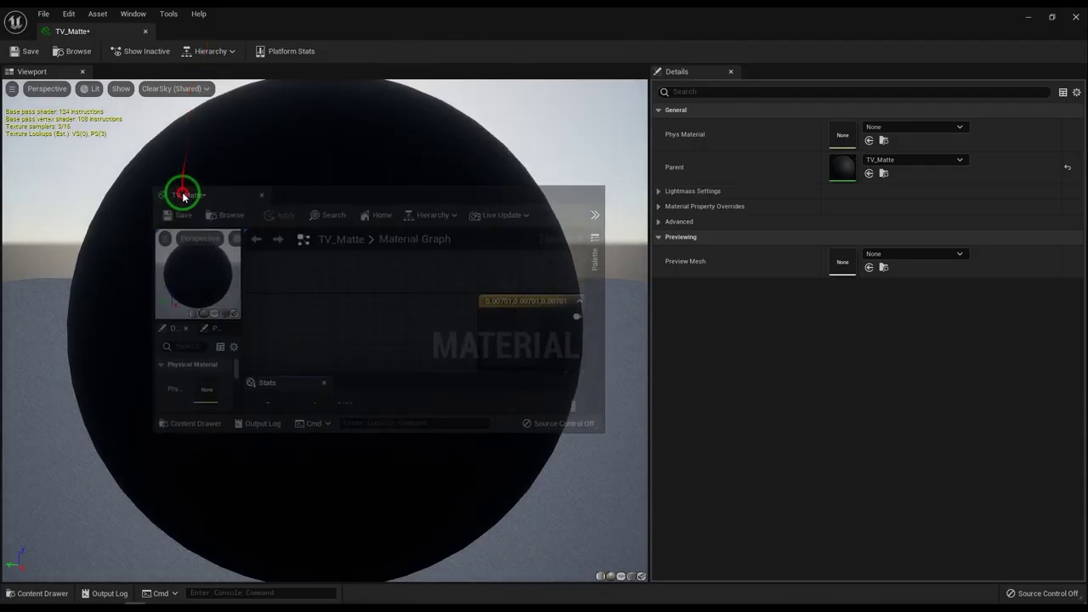
{"action": "left_click_drag", "start_coordinate": [211, 31], "coordinate": [182, 192]}
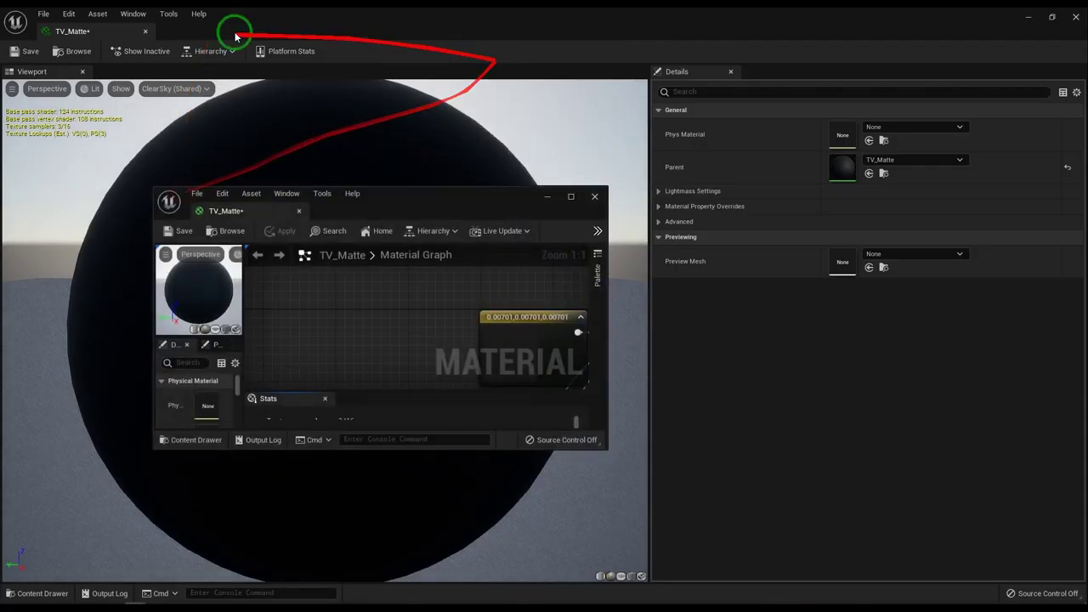
{"action": "left_click", "coordinate": [145, 32]}
{"action": "scroll", "coordinate": [396, 289], "scroll_direction": "down", "scroll_amount": 4}
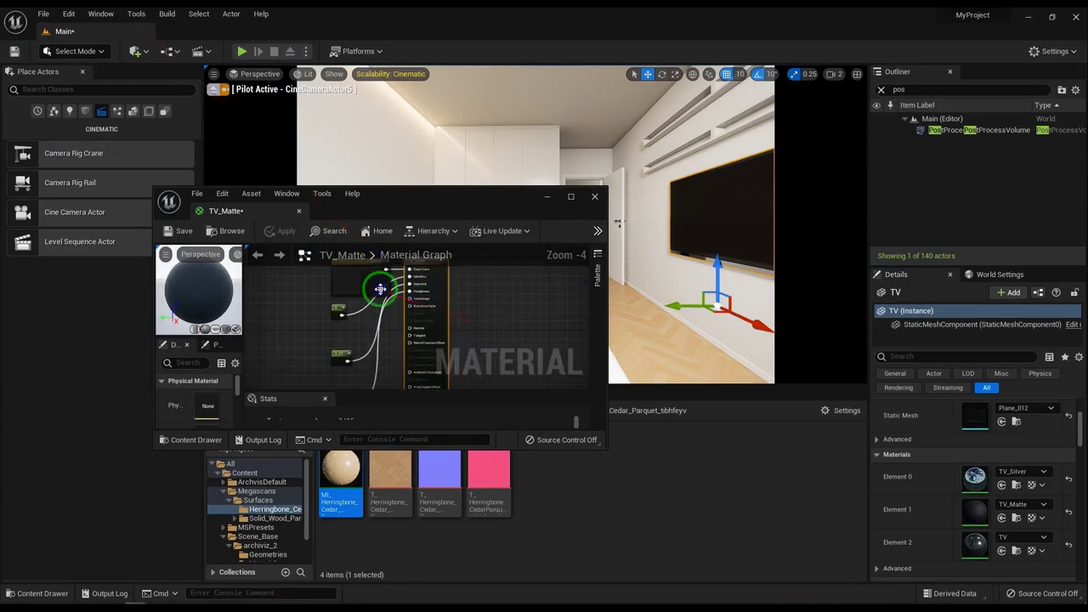
{"action": "scroll", "coordinate": [357, 340], "scroll_direction": "up", "scroll_amount": 1}
{"action": "scroll", "coordinate": [431, 343], "scroll_direction": "up", "scroll_amount": 1}
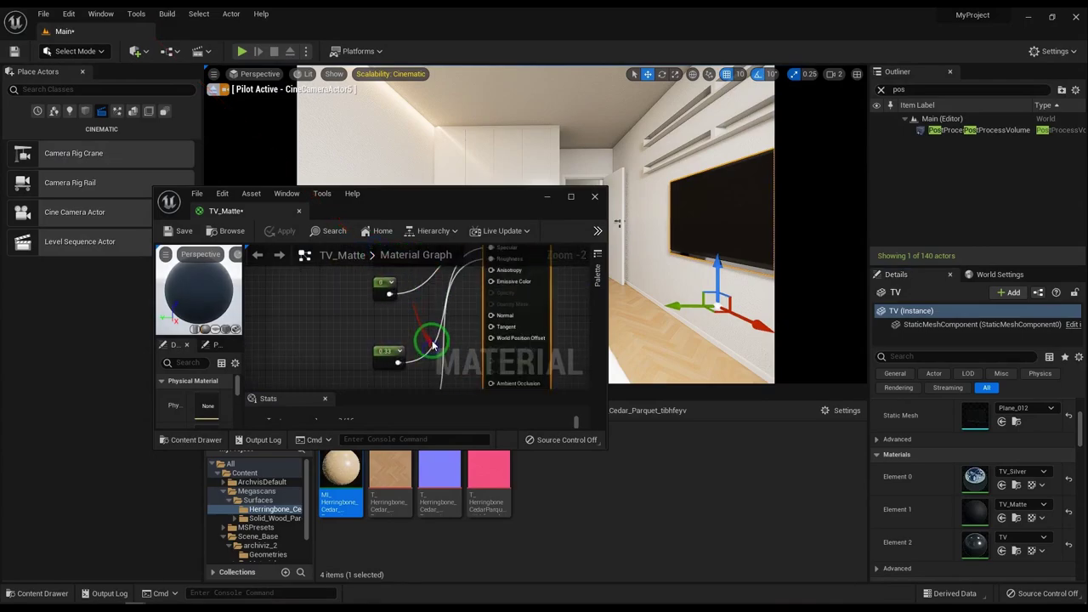
{"action": "scroll", "coordinate": [389, 348], "scroll_direction": "down", "scroll_amount": 1}
- Convert the material's three constant nodes, including the 0.33 one, into parameters
{"action": "right_click", "coordinate": [357, 323]}
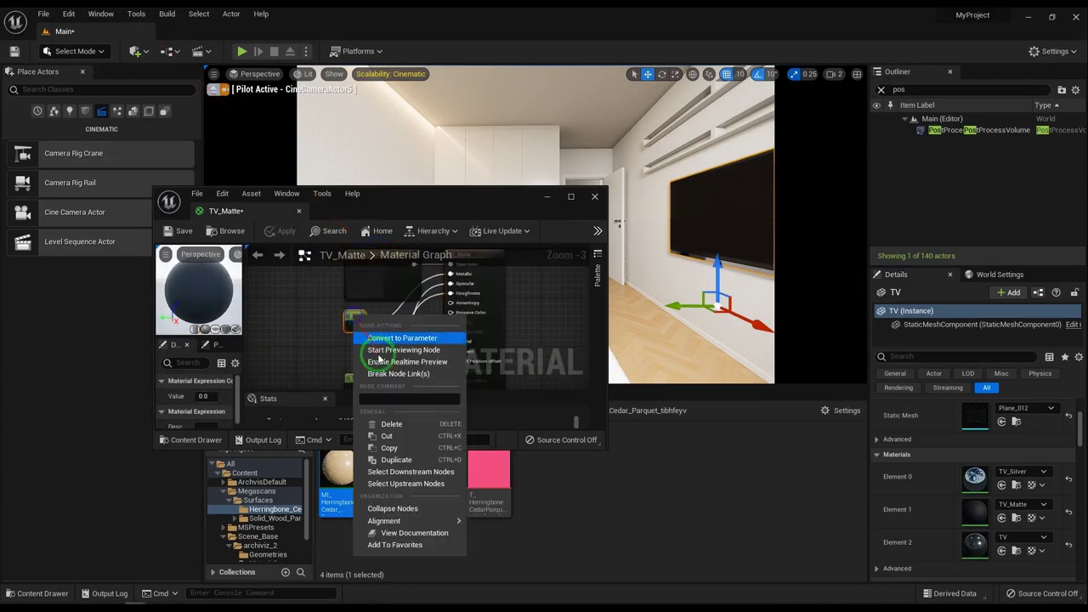
{"action": "left_click", "coordinate": [378, 338]}
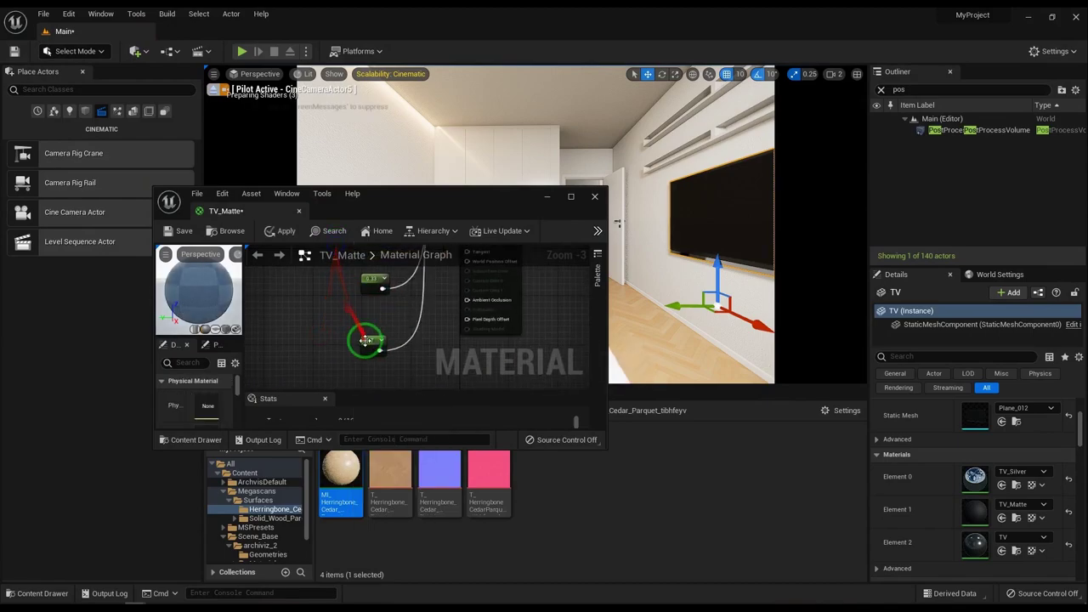
{"action": "right_click", "coordinate": [365, 340]}
{"action": "left_click", "coordinate": [399, 358]}
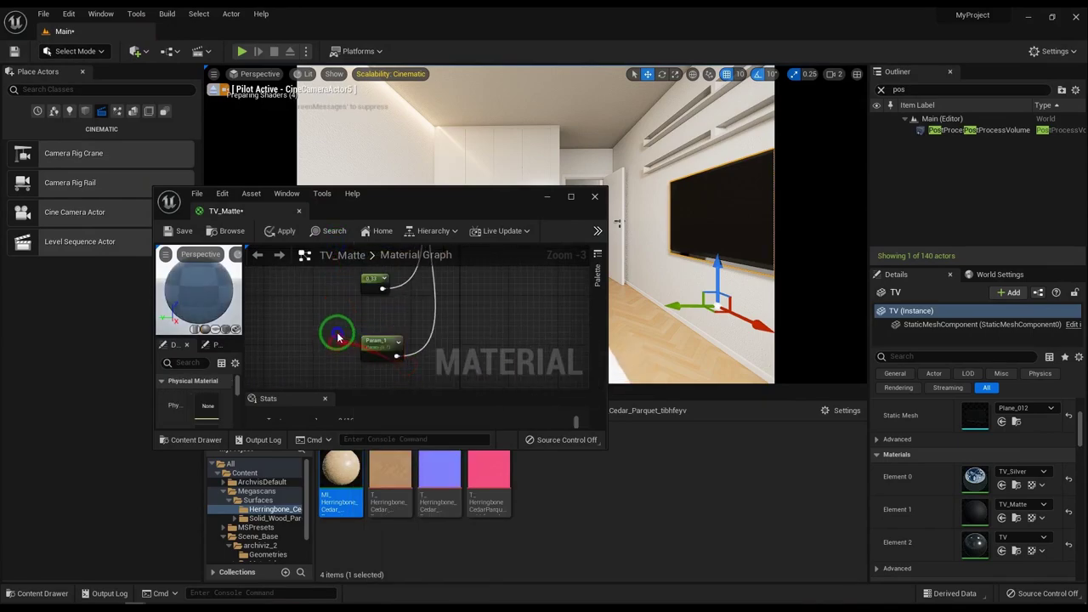
{"action": "scroll", "coordinate": [374, 340], "scroll_direction": "down", "scroll_amount": 6}
{"action": "scroll", "coordinate": [372, 388], "scroll_direction": "up", "scroll_amount": 3}
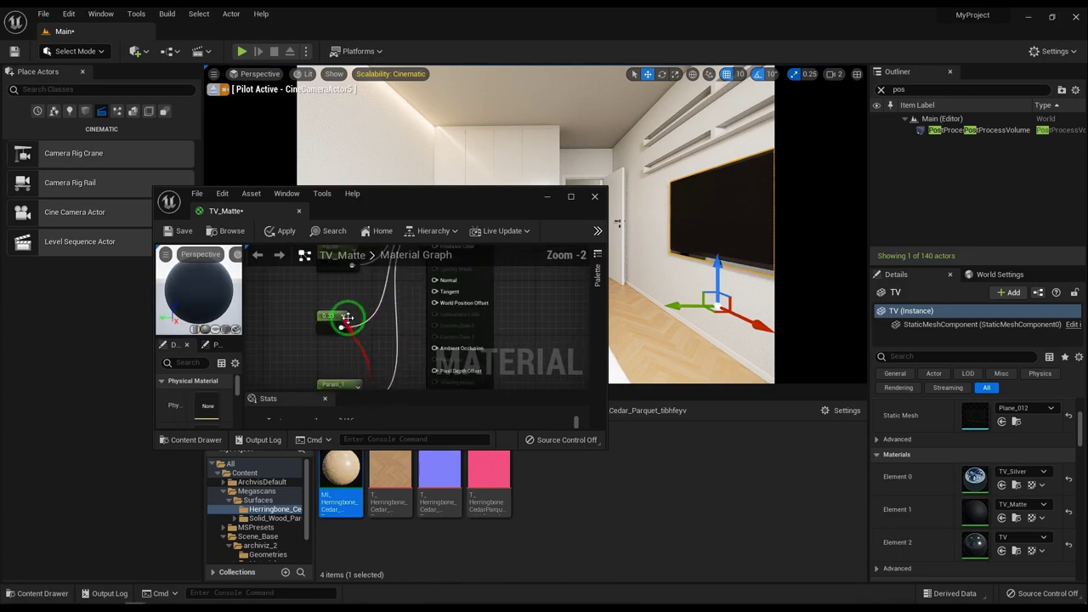
{"action": "scroll", "coordinate": [360, 326], "scroll_direction": "up", "scroll_amount": 1}
{"action": "right_click", "coordinate": [380, 365]}
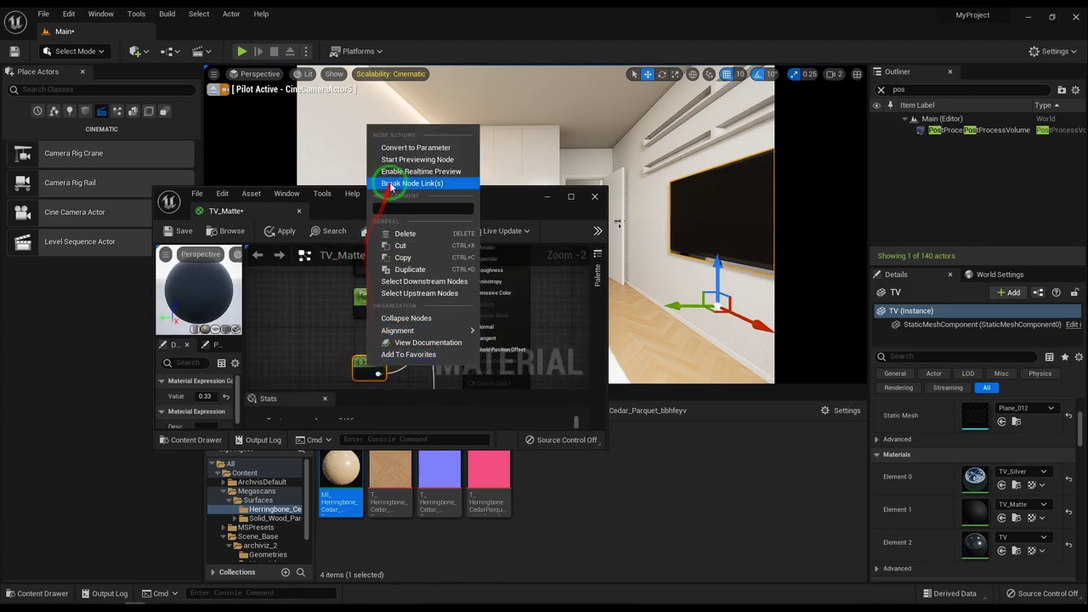
{"action": "left_click", "coordinate": [416, 148]}
{"action": "left_click", "coordinate": [267, 287]}
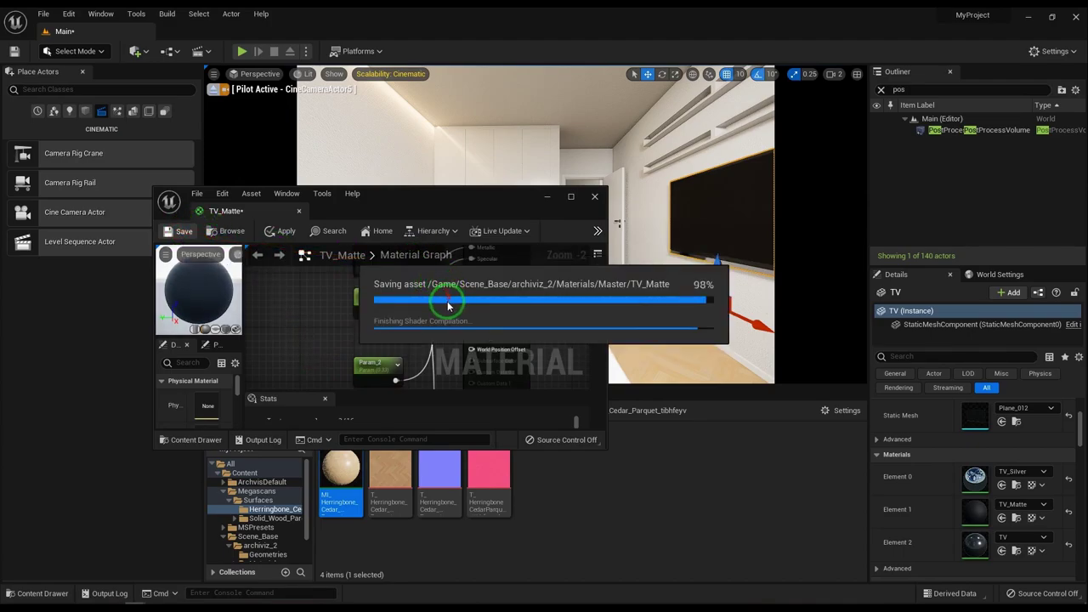
- Set Param_1's default value to 0.1 and Param_2's to 1.0
{"action": "mouse_move", "coordinate": [401, 314]}
{"action": "left_mouse_down"}
{"action": "mouse_move", "coordinate": [402, 368]}
{"action": "mouse_move", "coordinate": [333, 379]}
{"action": "left_mouse_up"}
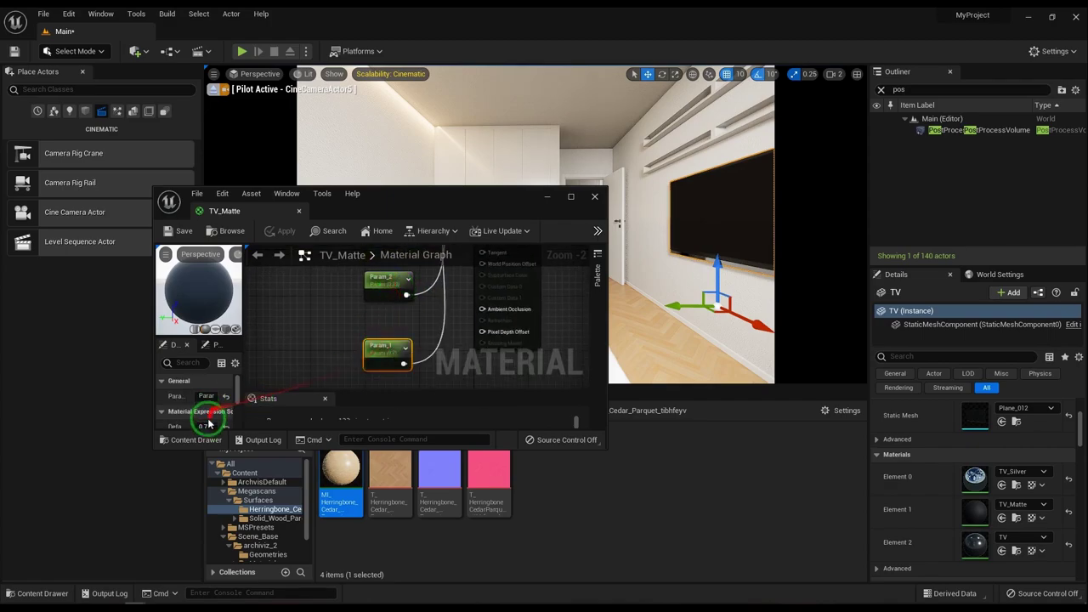
{"action": "left_click_drag", "start_coordinate": [208, 423], "coordinate": [202, 426]}
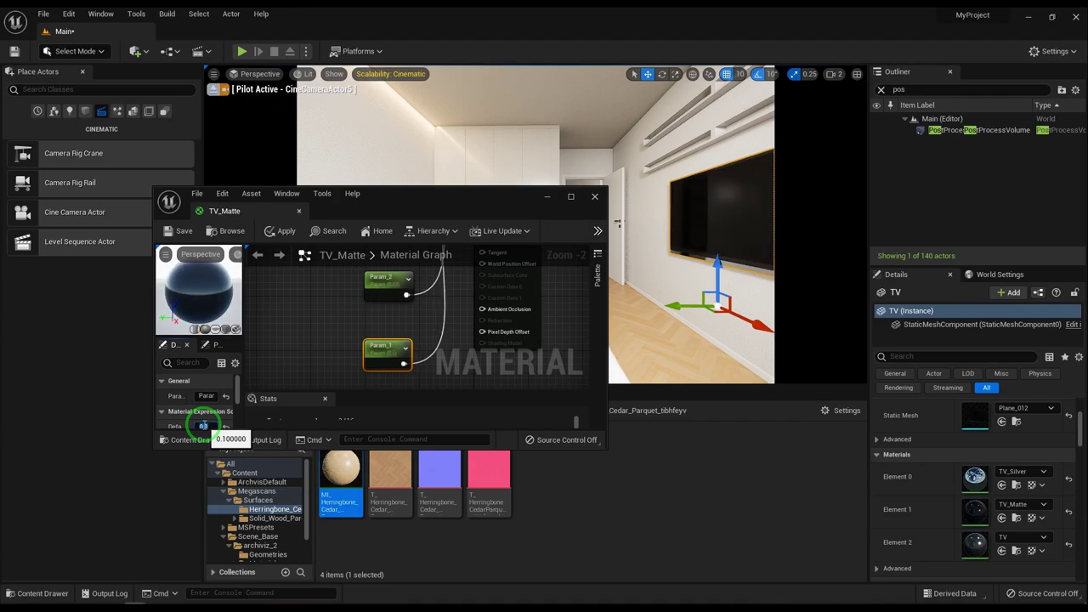
{"action": "scroll", "coordinate": [374, 344], "scroll_direction": "down", "scroll_amount": 1}
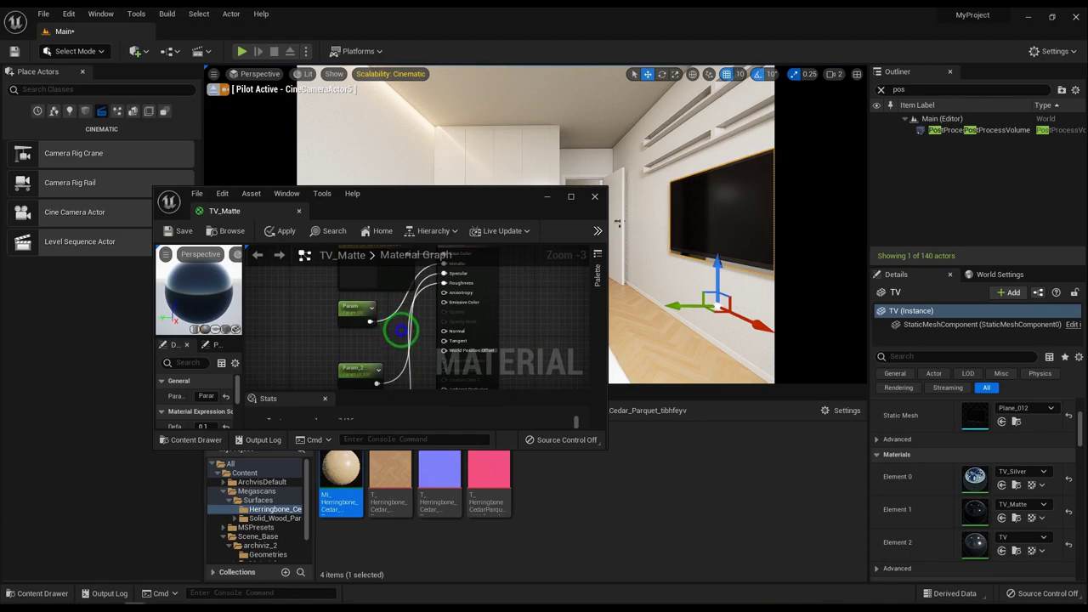
{"action": "left_click", "coordinate": [361, 361]}
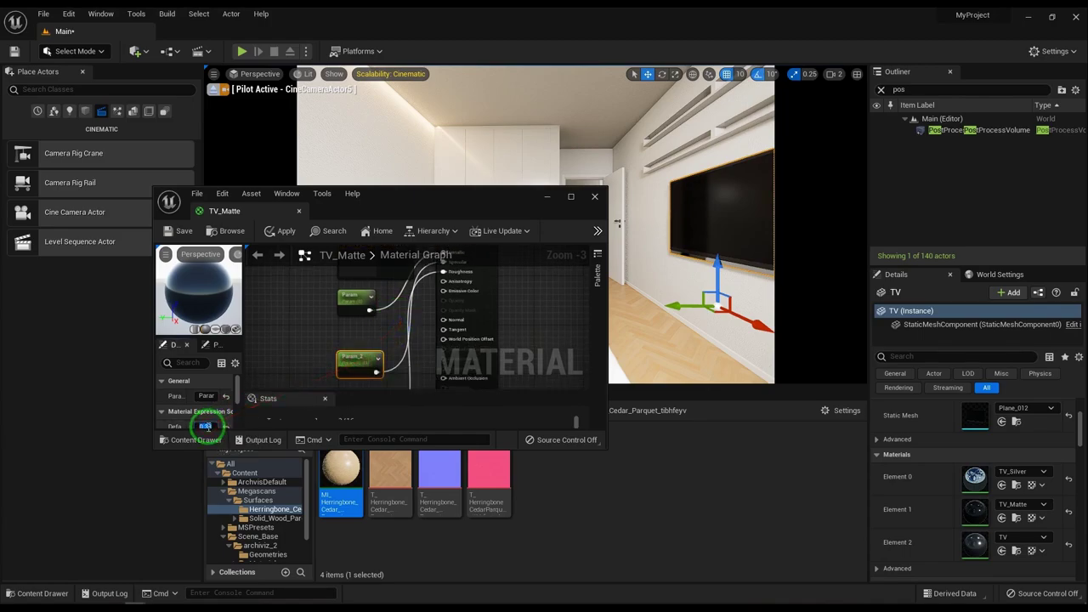
{"action": "left_click_drag", "start_coordinate": [206, 426], "coordinate": [207, 427]}
{"action": "type", "text": "1"}
- Commit Param_2 at 1.0, close the TV_Matte editor, and hide gizmos with G
{"action": "key", "text": "Return"}
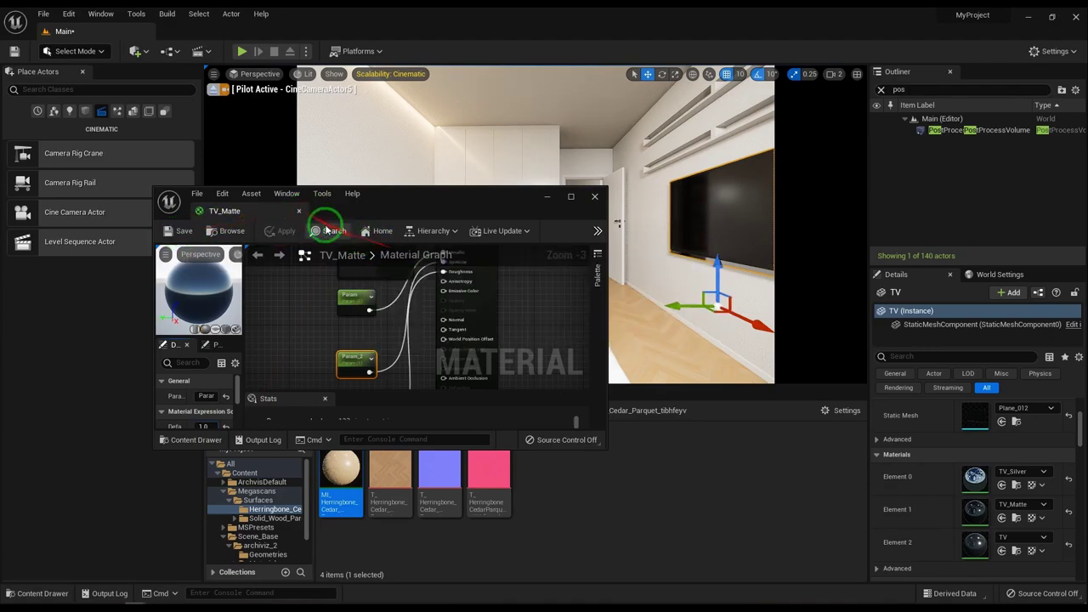
{"action": "left_click", "coordinate": [299, 212]}
{"action": "left_click", "coordinate": [625, 291]}
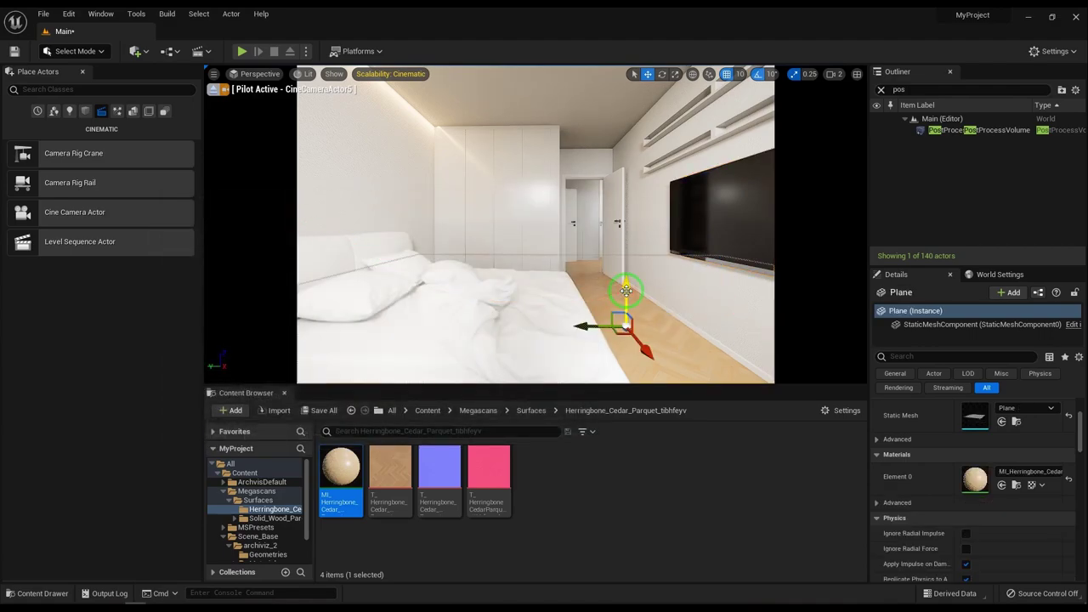
{"action": "key", "text": "g"}
{"action": "left_click_drag", "start_coordinate": [632, 327], "coordinate": [514, 248]}
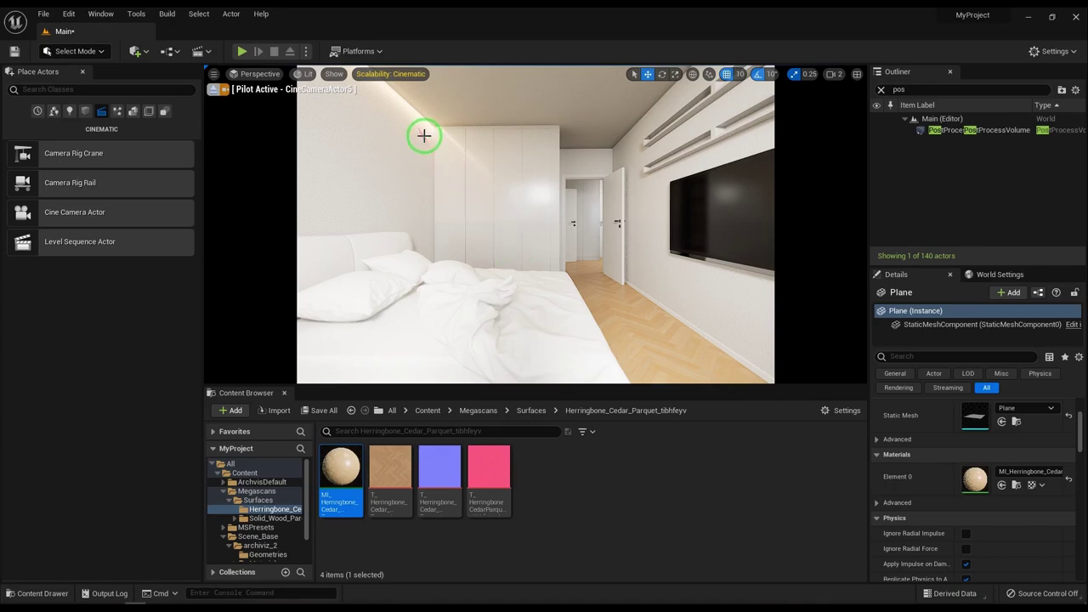
- Switch the level viewport to a two-pane side-by-side layout with Top and Perspective views
{"action": "left_click", "coordinate": [856, 75]}
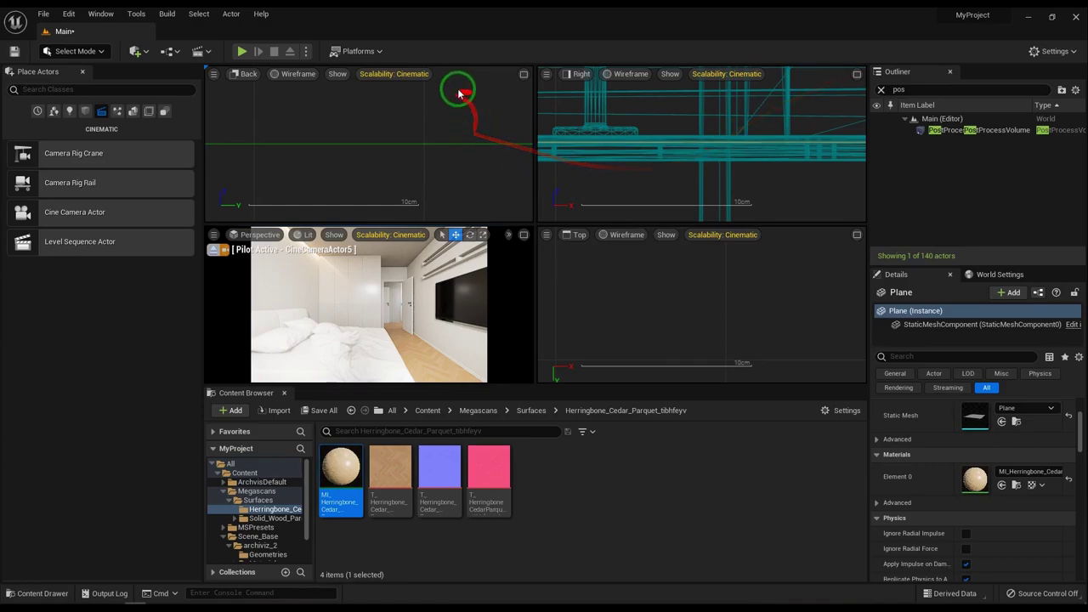
{"action": "left_click", "coordinate": [213, 77]}
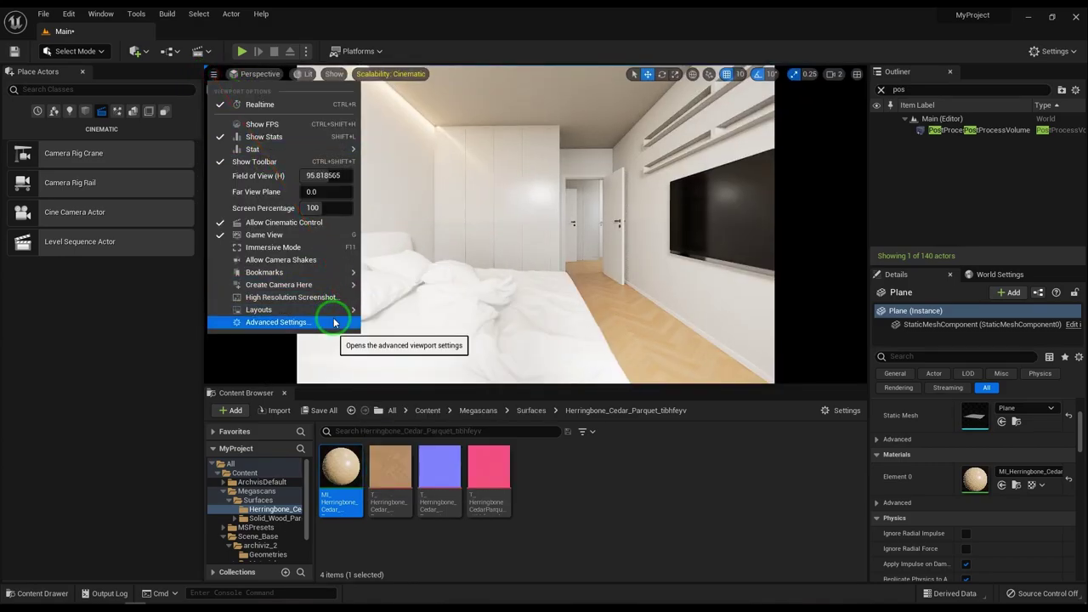
{"action": "mouse_move", "coordinate": [338, 315]}
{"action": "left_click", "coordinate": [381, 384]}
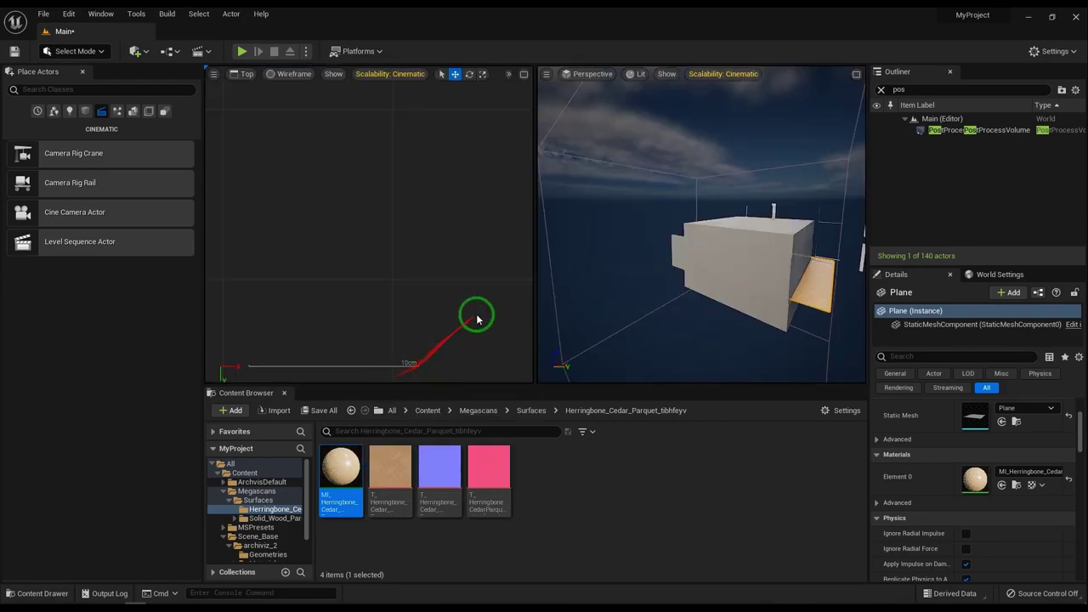
- Switch the left viewport pane to Lit shading and Perspective view
{"action": "left_click", "coordinate": [286, 74]}
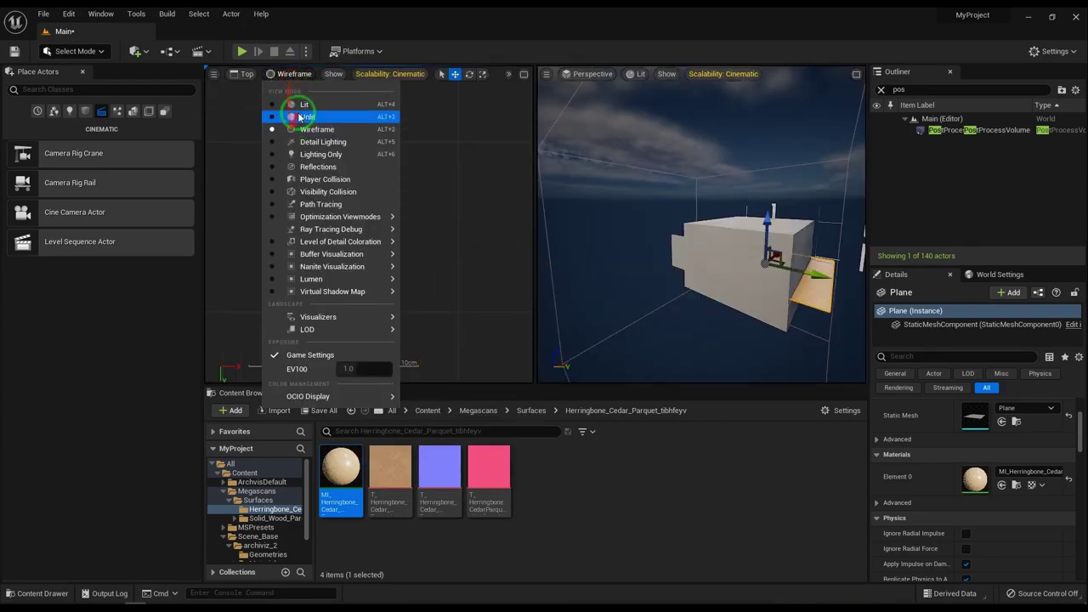
{"action": "left_click", "coordinate": [289, 105]}
{"action": "left_click", "coordinate": [245, 74]}
{"action": "left_click", "coordinate": [278, 91]}
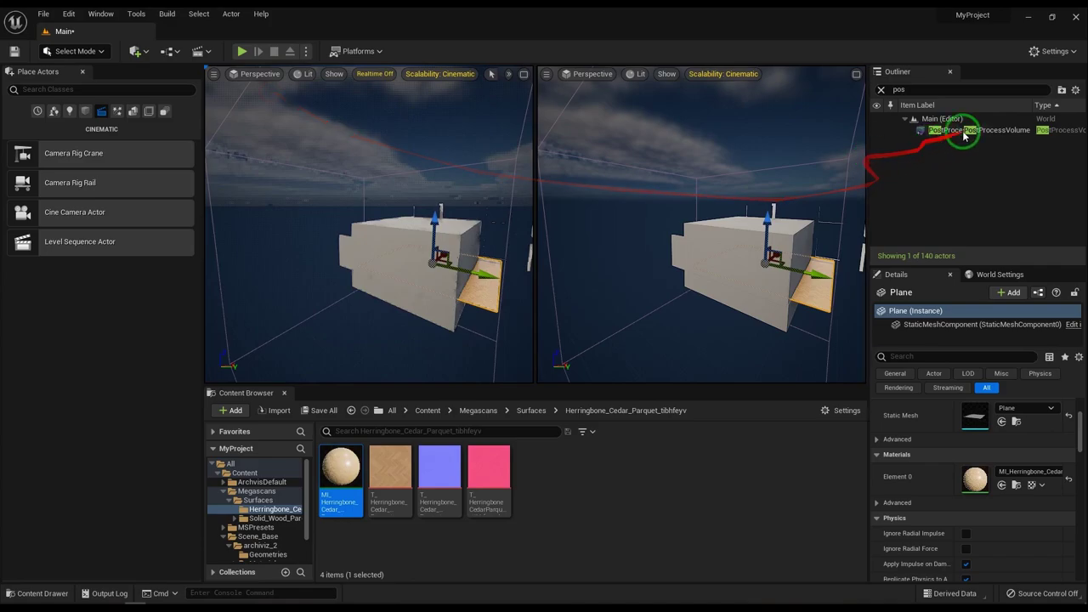
- Clear the Outliner search filter and pilot CineCameraActor5
{"action": "left_click", "coordinate": [881, 90]}
{"action": "scroll", "coordinate": [967, 165], "scroll_direction": "down", "scroll_amount": 5}
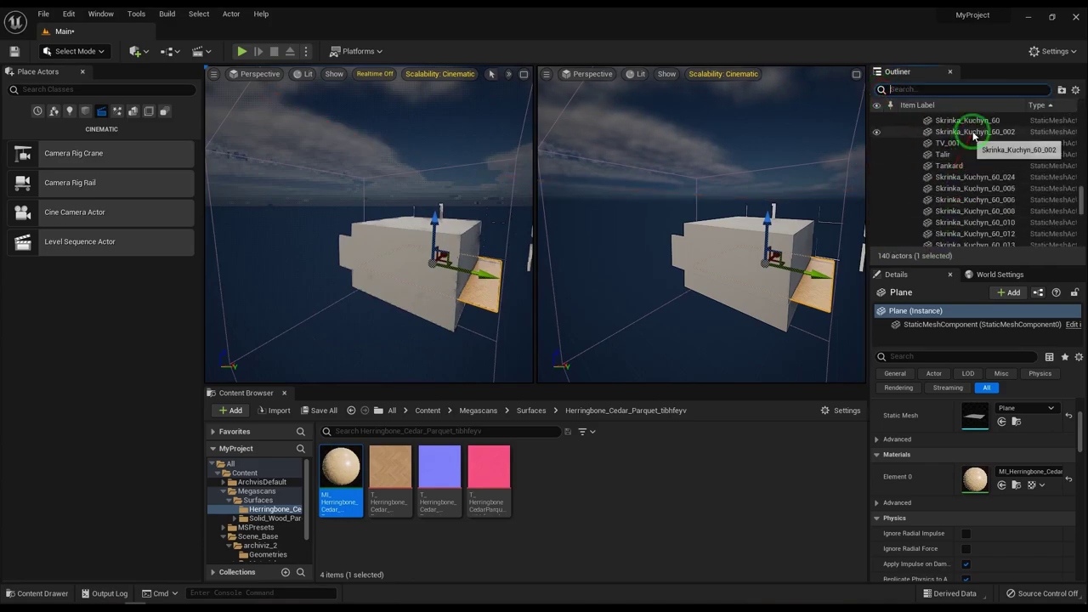
{"action": "scroll", "coordinate": [1001, 177], "scroll_direction": "up", "scroll_amount": 5}
{"action": "scroll", "coordinate": [985, 171], "scroll_direction": "up", "scroll_amount": 3}
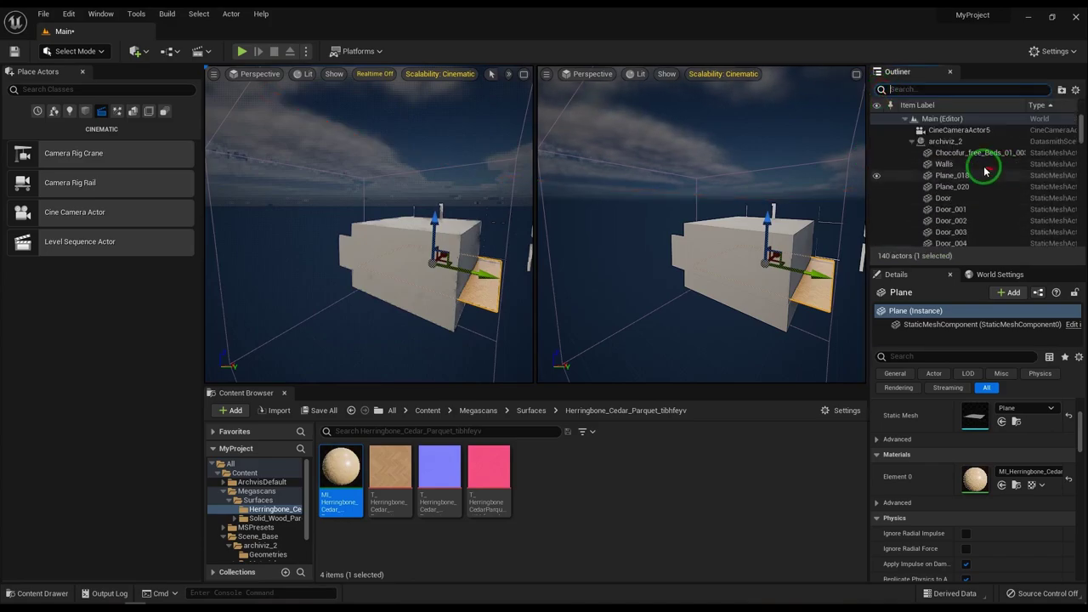
{"action": "left_click", "coordinate": [956, 130]}
{"action": "right_click", "coordinate": [955, 131]}
{"action": "left_click", "coordinate": [977, 231]}
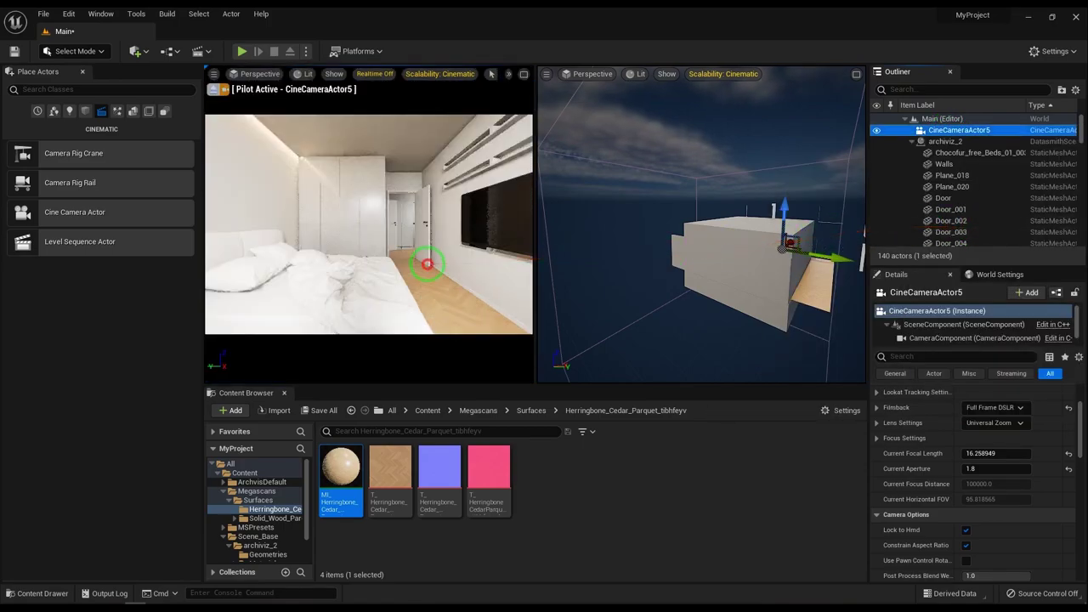
- Select the door, move the right view closer, and set Camera Speed to 3
{"action": "left_click", "coordinate": [427, 264]}
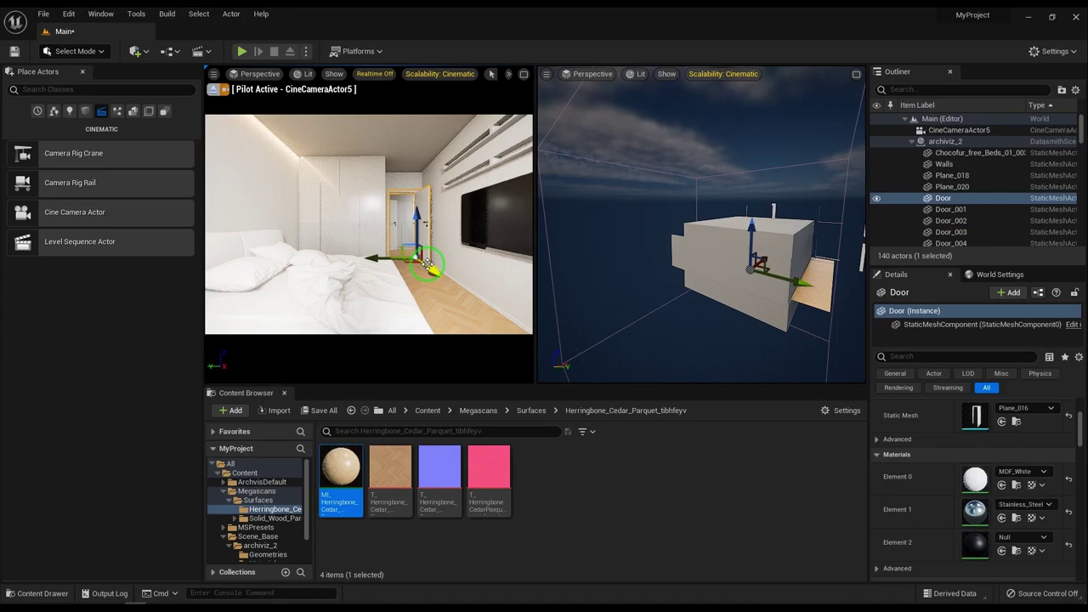
{"action": "left_click_drag", "start_coordinate": [732, 272], "coordinate": [758, 95]}
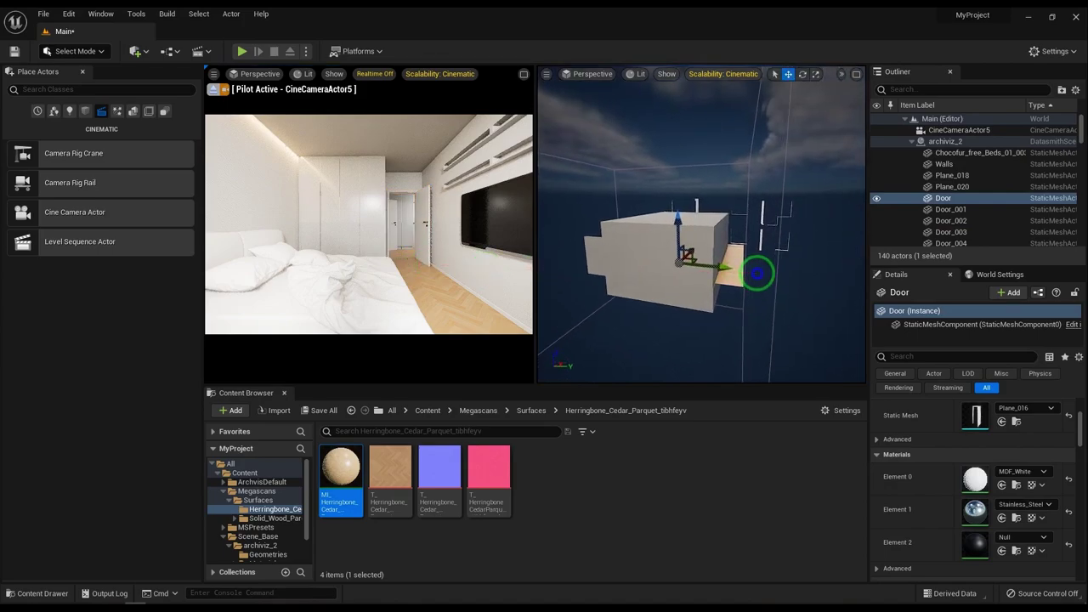
{"action": "left_click", "coordinate": [841, 76]}
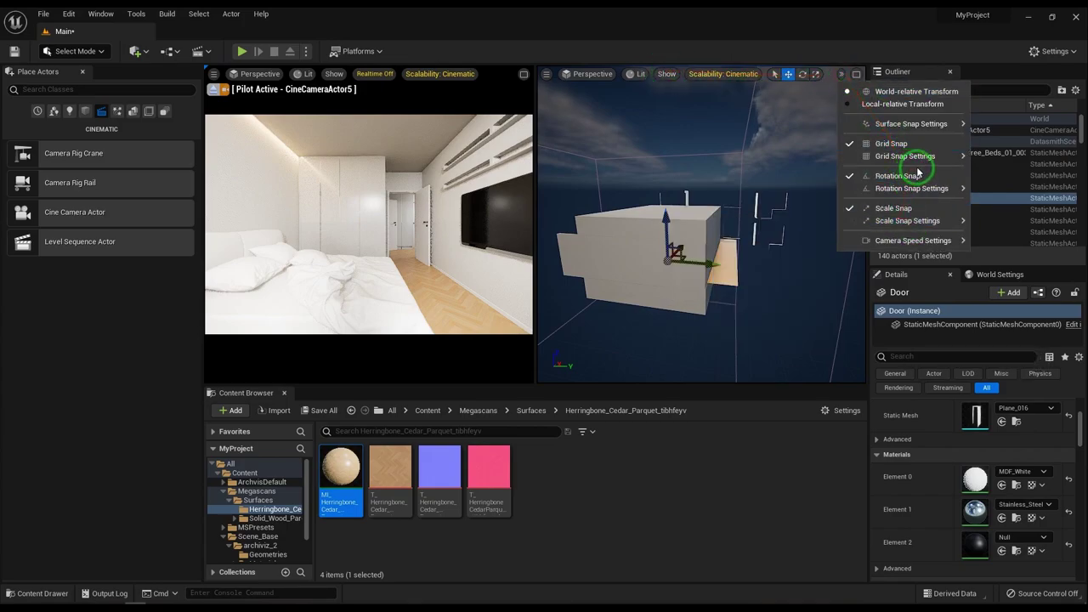
{"action": "mouse_move", "coordinate": [913, 241]}
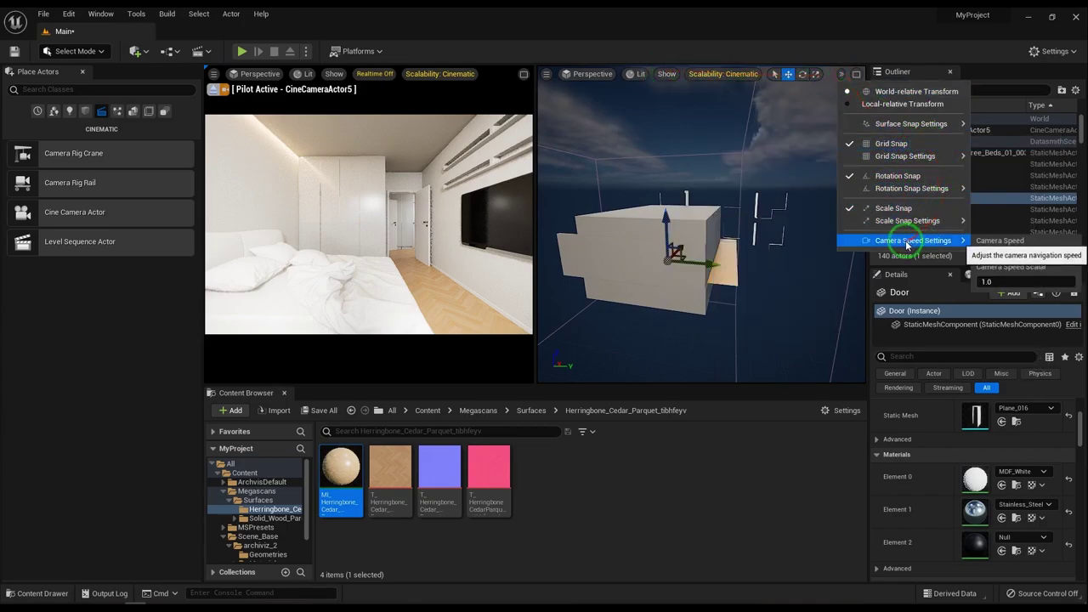
{"action": "left_click", "coordinate": [995, 253]}
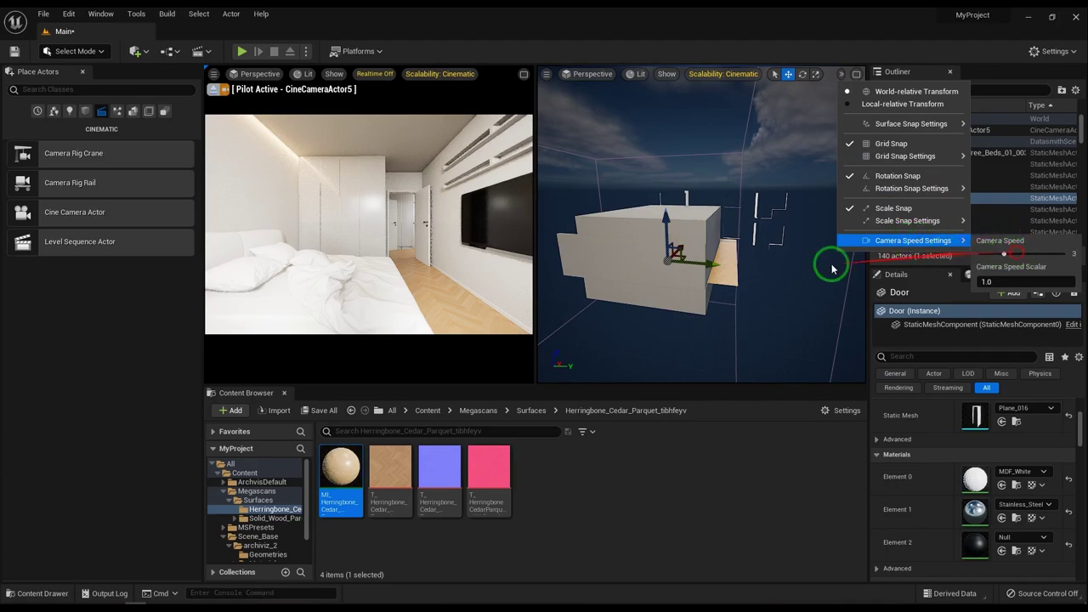
{"action": "mouse_move", "coordinate": [832, 268]}
{"action": "right_mouse_down"}
{"action": "mouse_move", "coordinate": [515, 267]}
{"action": "mouse_move", "coordinate": [415, 244]}
{"action": "right_mouse_up"}
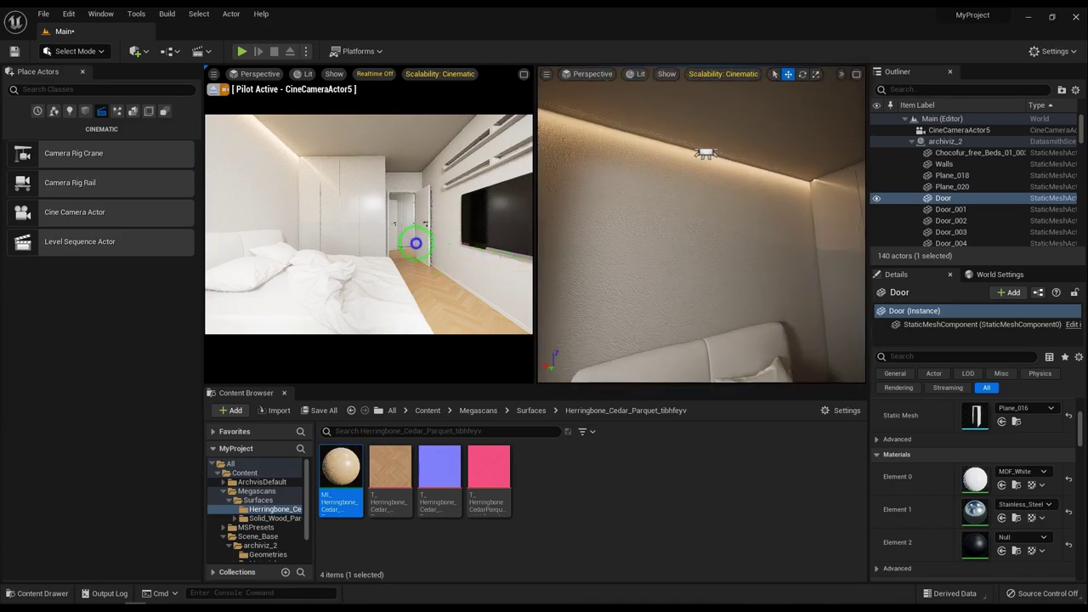
- Select ceiling strip light RectLight3 and set its Temperature to 2500
{"action": "left_click", "coordinate": [709, 165]}
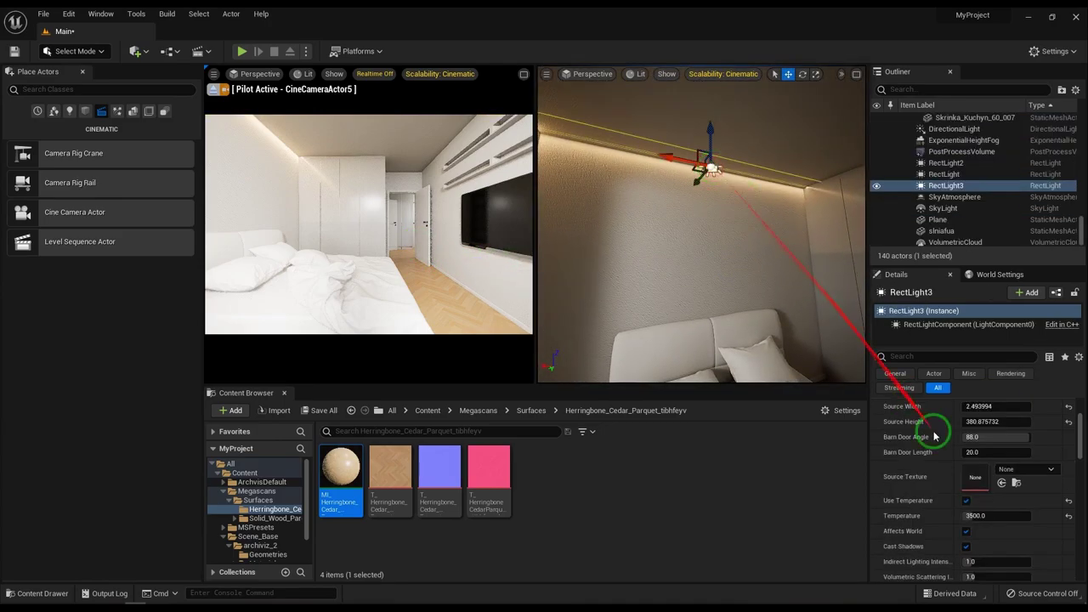
{"action": "scroll", "coordinate": [934, 436], "scroll_direction": "down", "scroll_amount": 2}
{"action": "scroll", "coordinate": [935, 485], "scroll_direction": "down", "scroll_amount": 2}
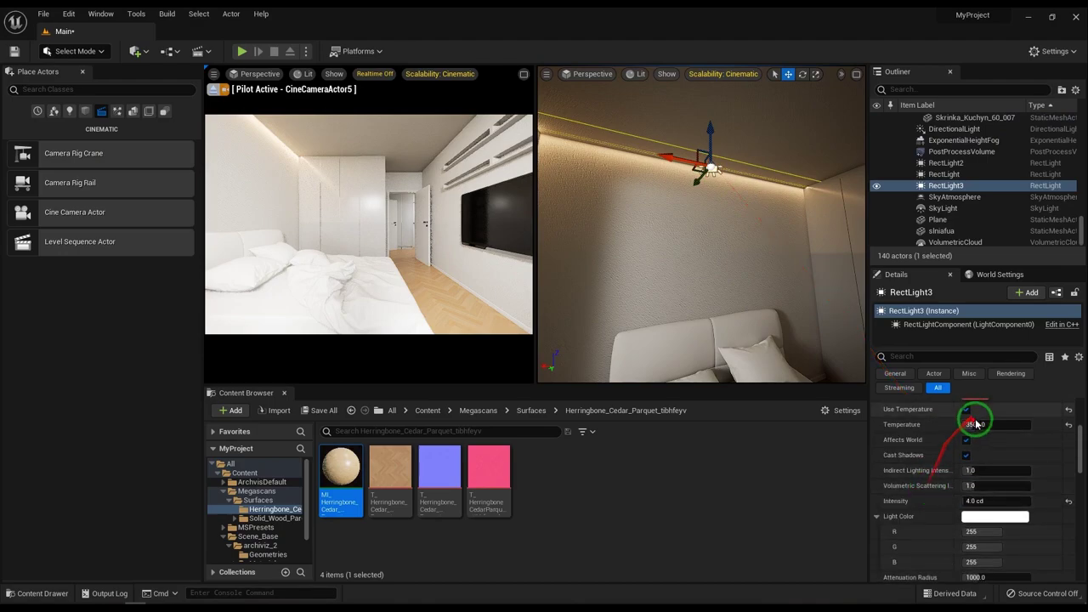
{"action": "left_click", "coordinate": [975, 424]}
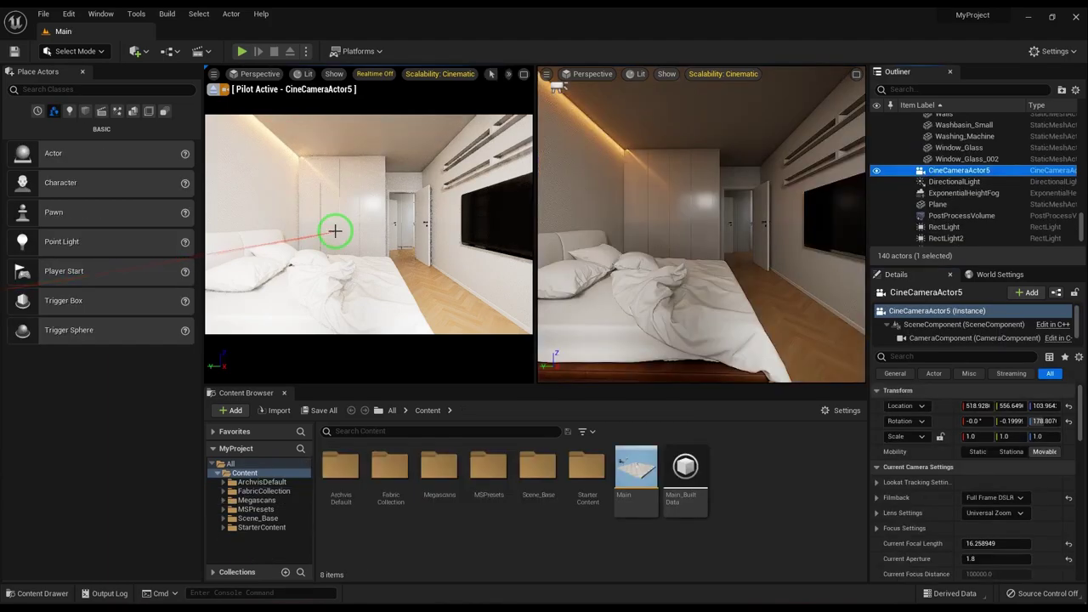
- Maximize the CineCameraActor5 camera view into a single pane
{"action": "left_click", "coordinate": [335, 230]}
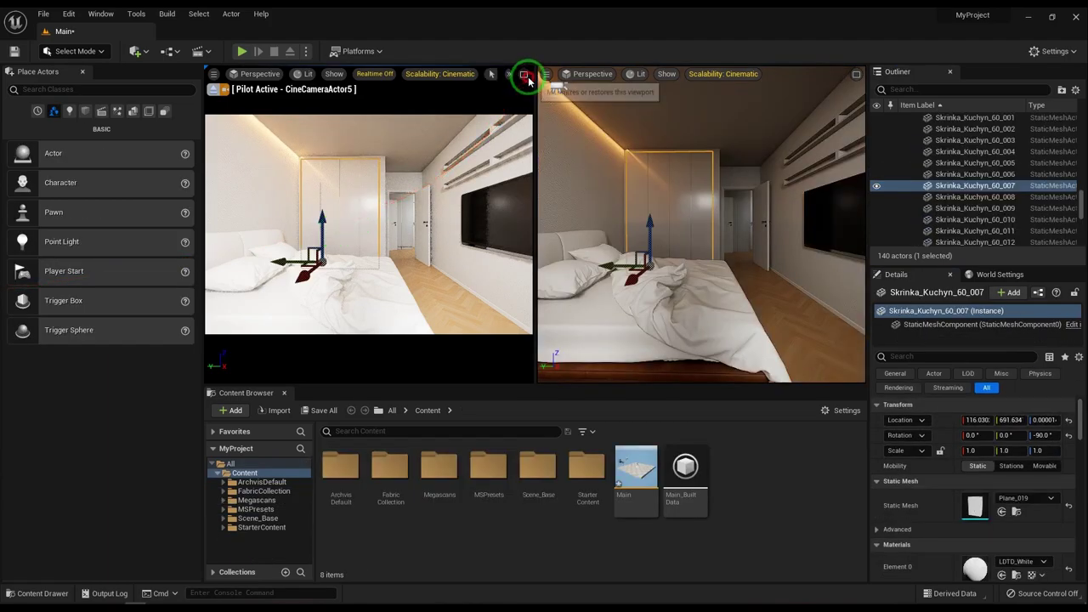
{"action": "left_click", "coordinate": [524, 74]}
{"action": "left_click", "coordinate": [614, 307]}
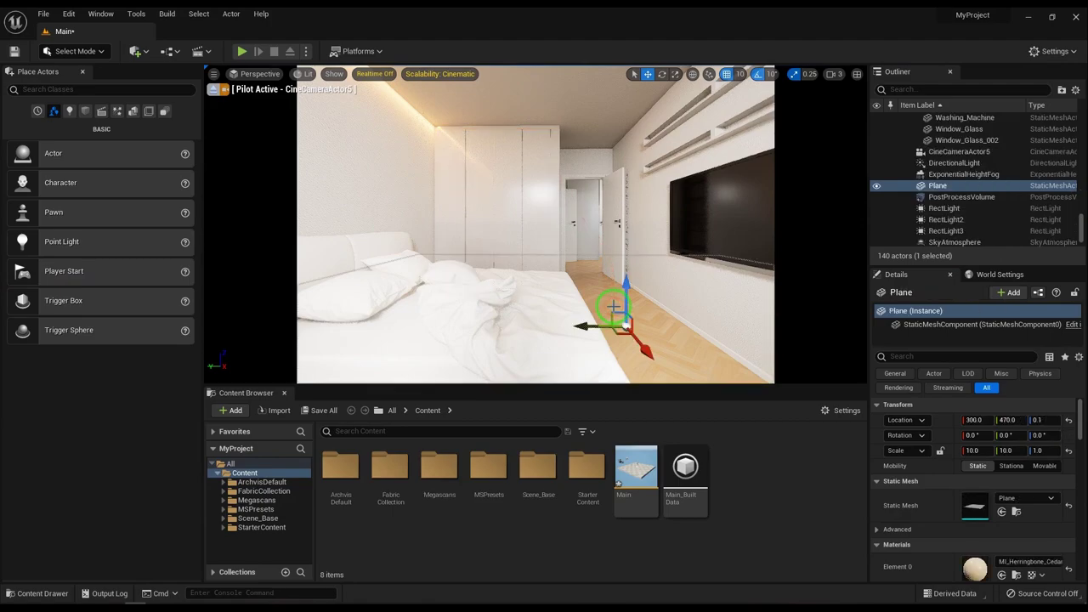
- From FabricCollection > Materials > Fabric > Fabric_Corduroy, drag MI_Corduroy_MASTER onto the bed's Element 0
{"action": "double_click", "coordinate": [379, 501]}
{"action": "double_click", "coordinate": [388, 495]}
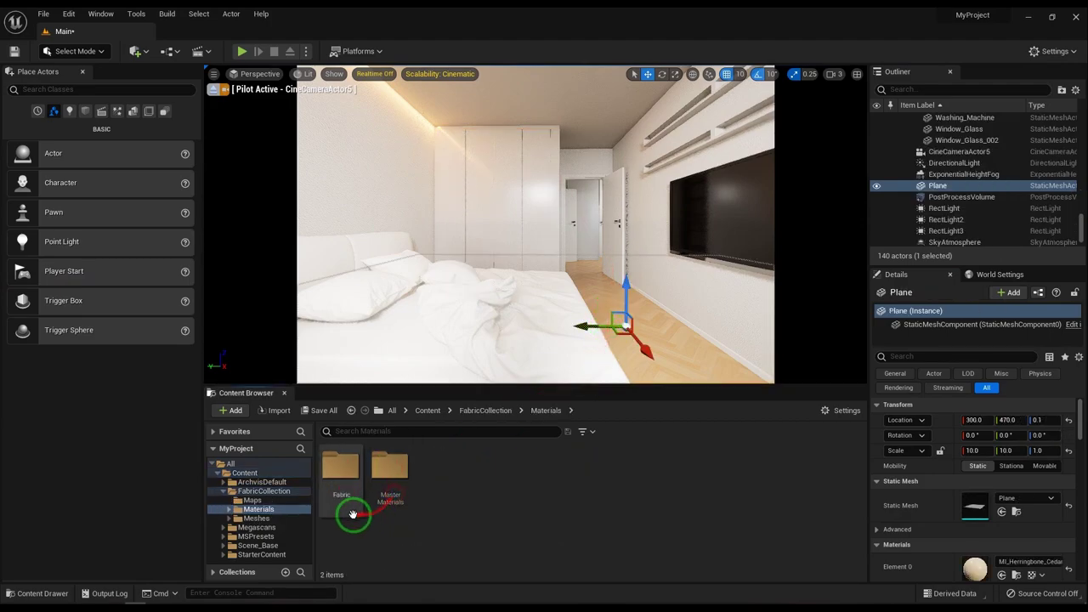
{"action": "double_click", "coordinate": [341, 491]}
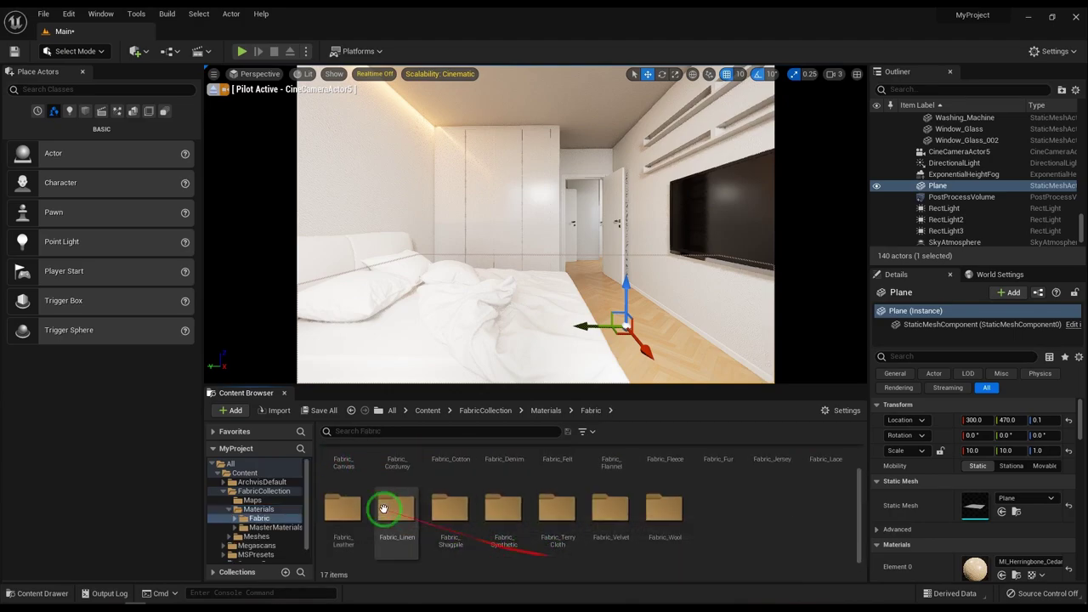
{"action": "double_click", "coordinate": [348, 480]}
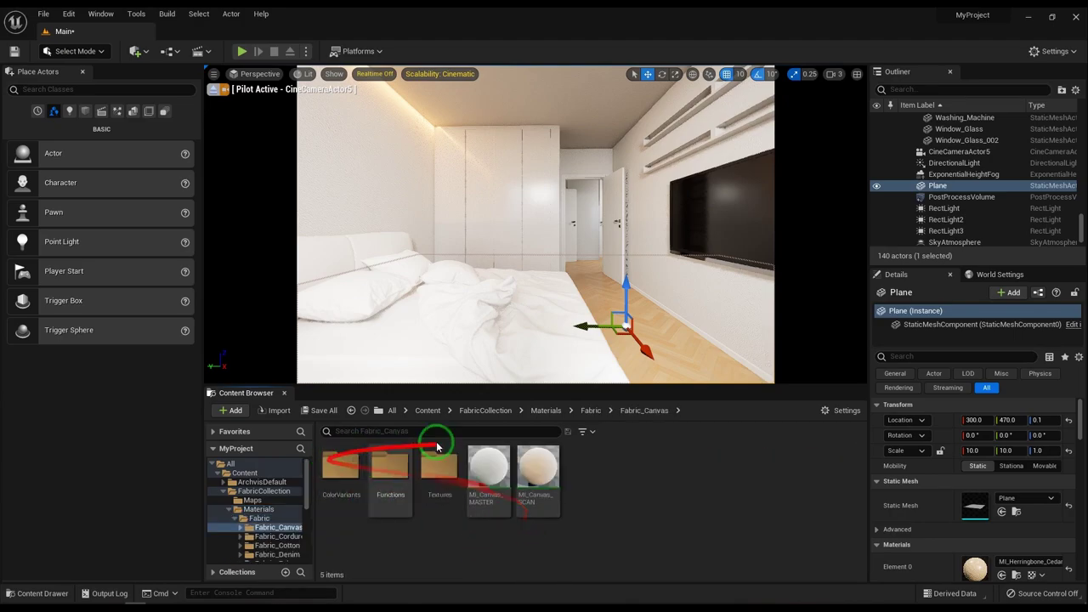
{"action": "left_click", "coordinate": [591, 410]}
{"action": "left_click", "coordinate": [400, 477]}
{"action": "double_click", "coordinate": [401, 478]}
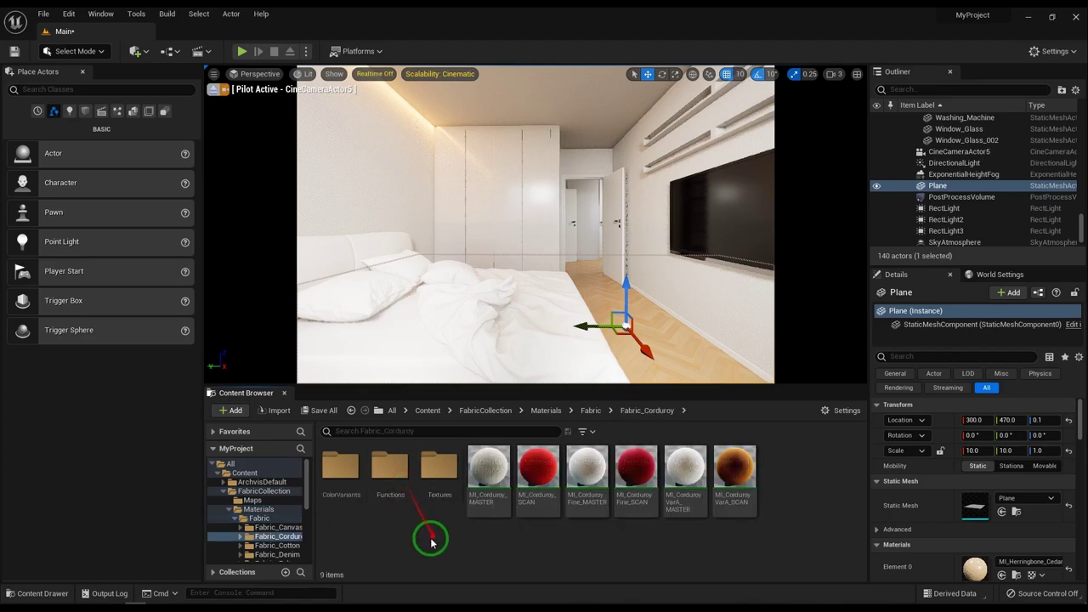
{"action": "left_click", "coordinate": [483, 334]}
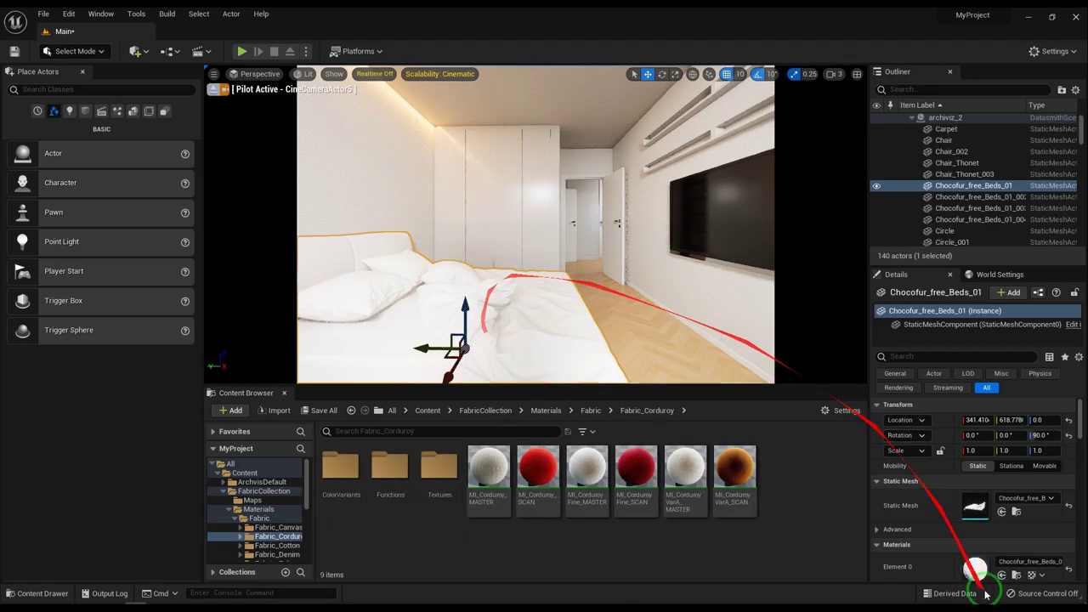
{"action": "scroll", "coordinate": [926, 522], "scroll_direction": "down", "scroll_amount": 3}
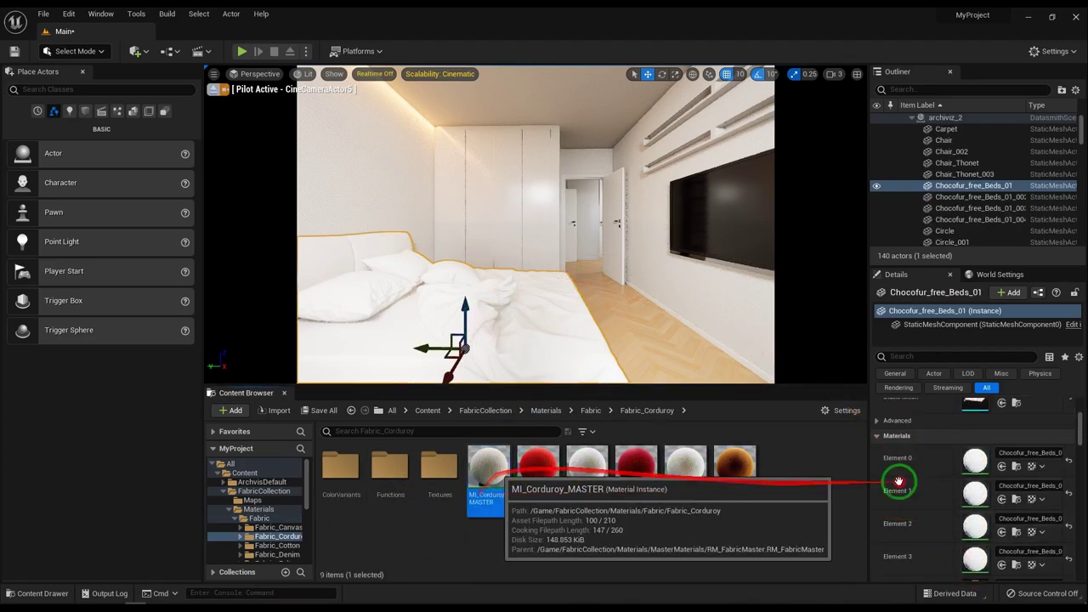
{"action": "left_click_drag", "start_coordinate": [478, 497], "coordinate": [973, 459]}
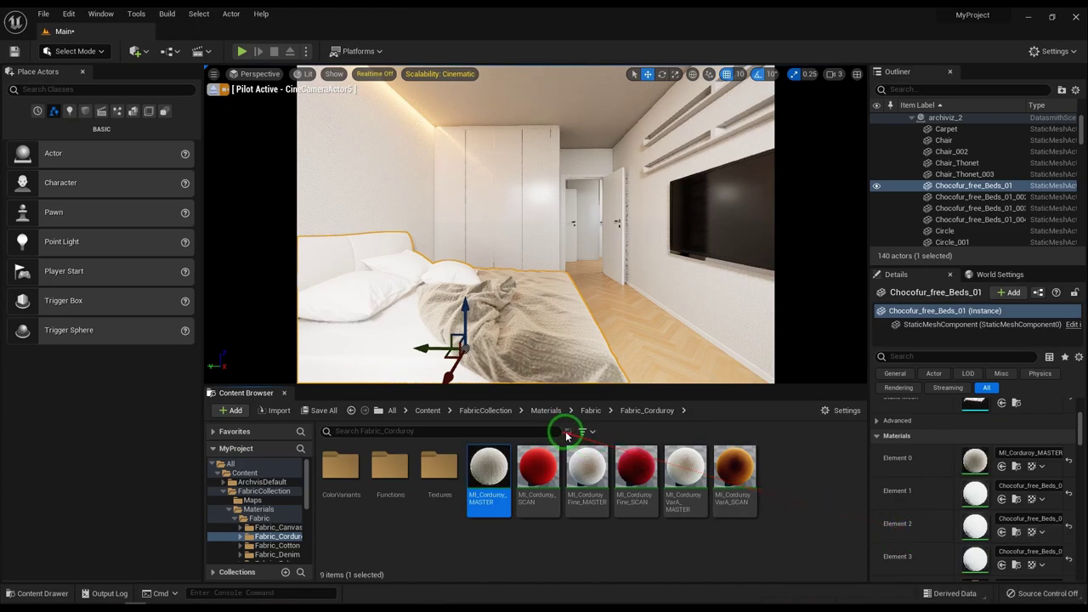
- Try MI_DenimVarC_MASTER from Fabric_Denim on the bed's Element 0
{"action": "left_click", "coordinate": [591, 411]}
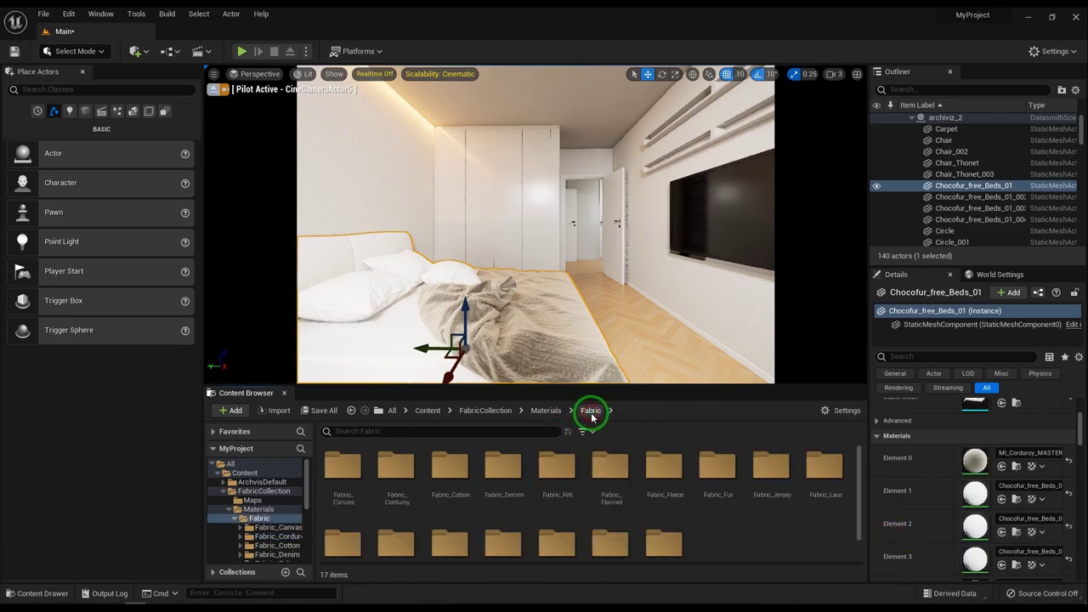
{"action": "double_click", "coordinate": [502, 464]}
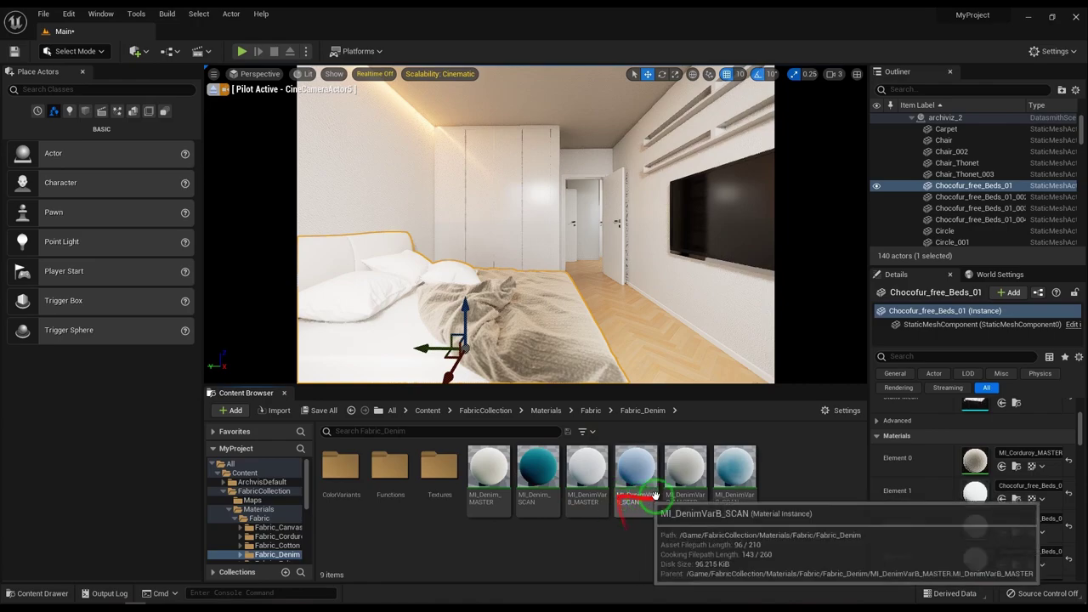
{"action": "left_click_drag", "start_coordinate": [685, 471], "coordinate": [803, 425]}
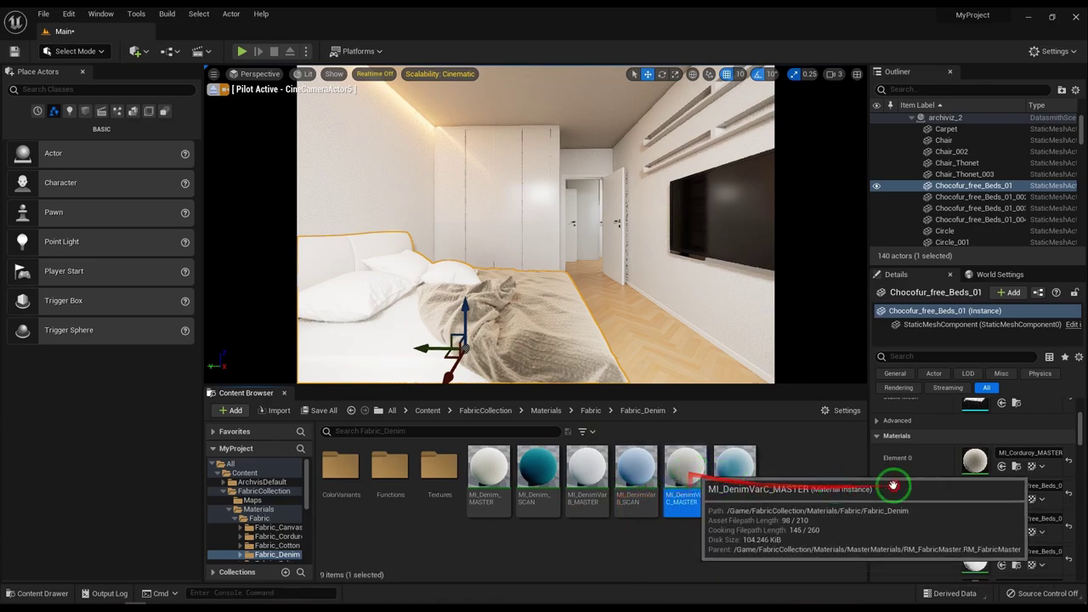
- Test Fabric_Wool materials on Element 0, settling on MI_WoolSilverThread_SCAN
{"action": "left_click", "coordinate": [591, 413]}
{"action": "scroll", "coordinate": [620, 502], "scroll_direction": "down", "scroll_amount": 1}
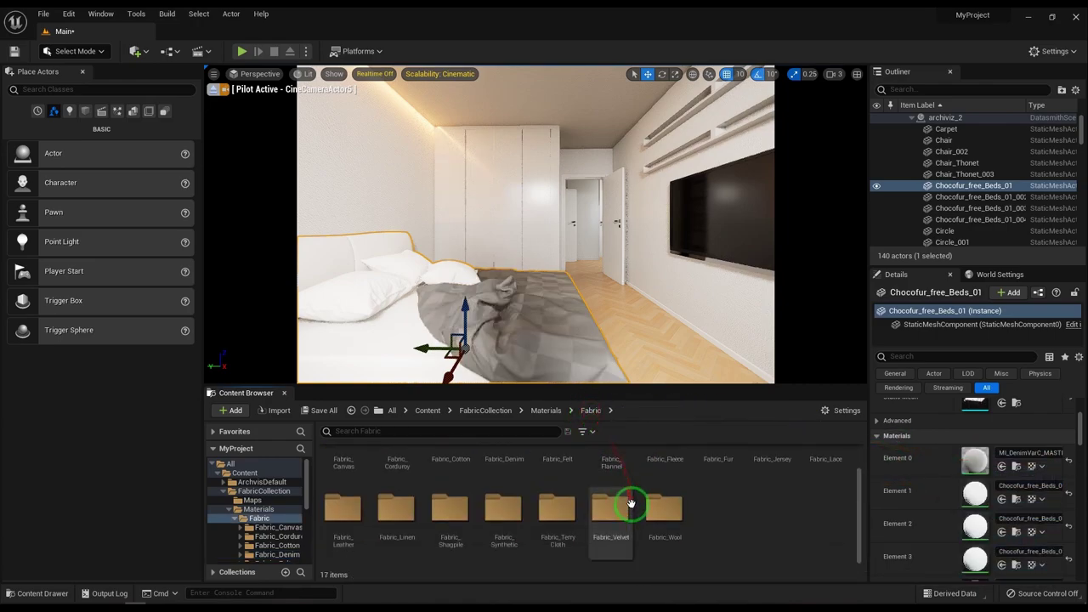
{"action": "double_click", "coordinate": [678, 520]}
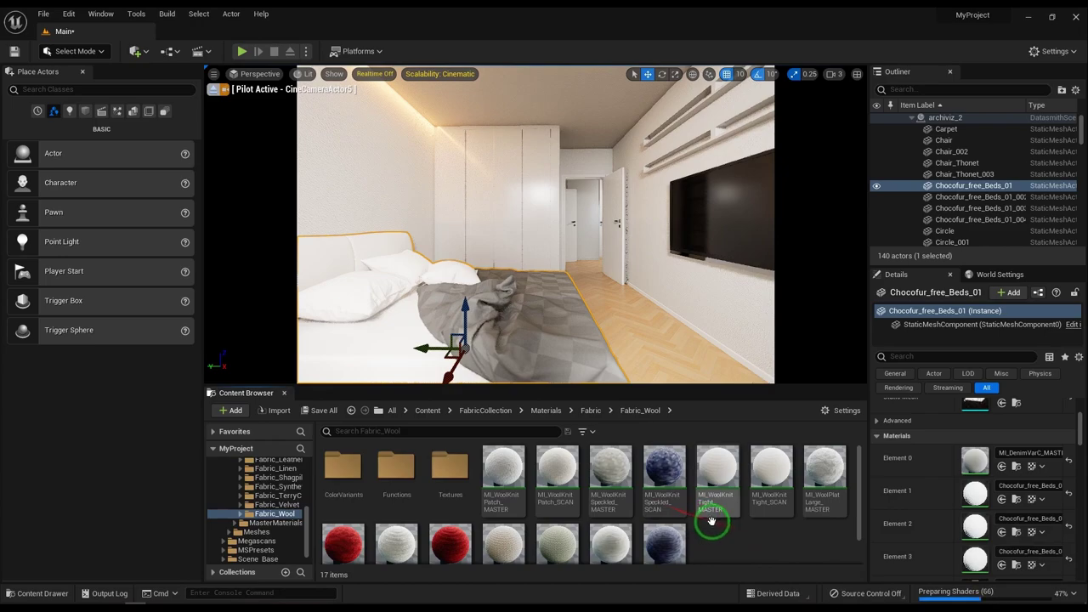
{"action": "left_click_drag", "start_coordinate": [821, 472], "coordinate": [984, 462]}
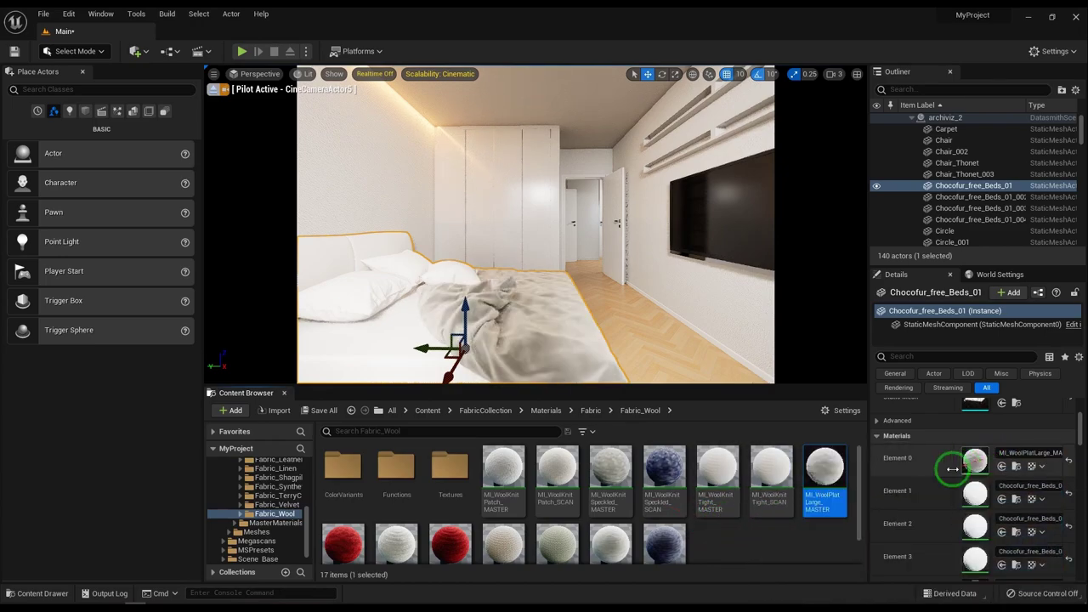
{"action": "left_click_drag", "start_coordinate": [771, 472], "coordinate": [977, 462]}
{"action": "scroll", "coordinate": [674, 481], "scroll_direction": "down", "scroll_amount": 2}
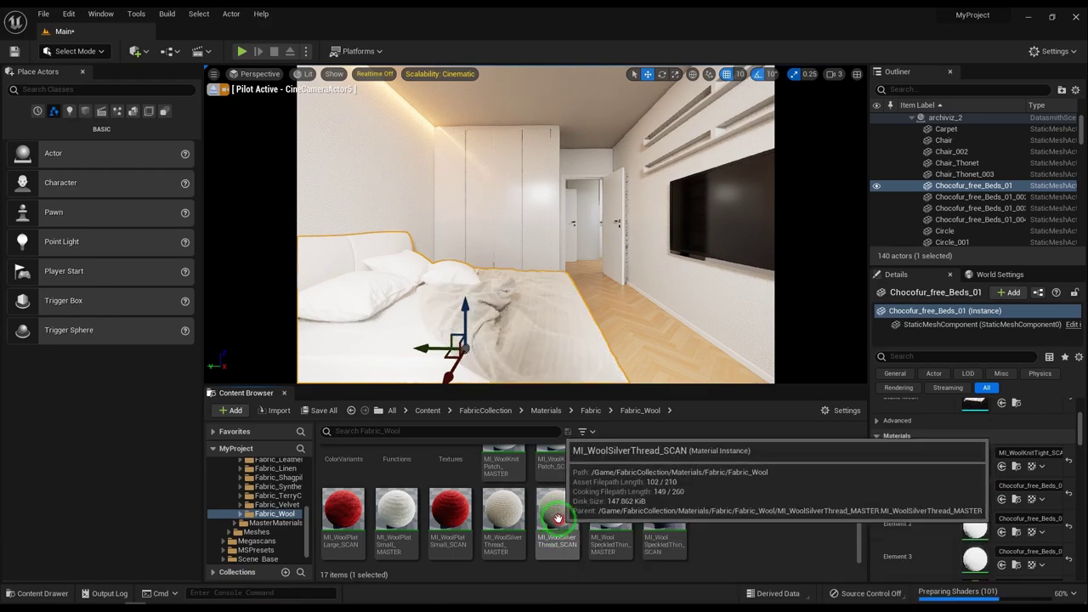
{"action": "left_click_drag", "start_coordinate": [558, 518], "coordinate": [975, 463]}
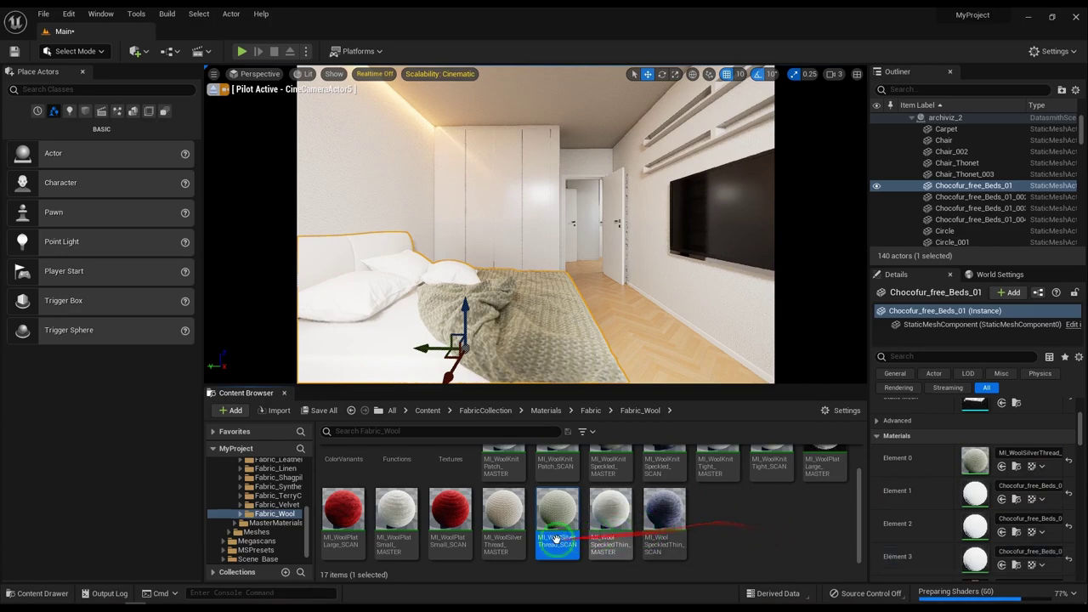
{"action": "left_click", "coordinate": [592, 412]}
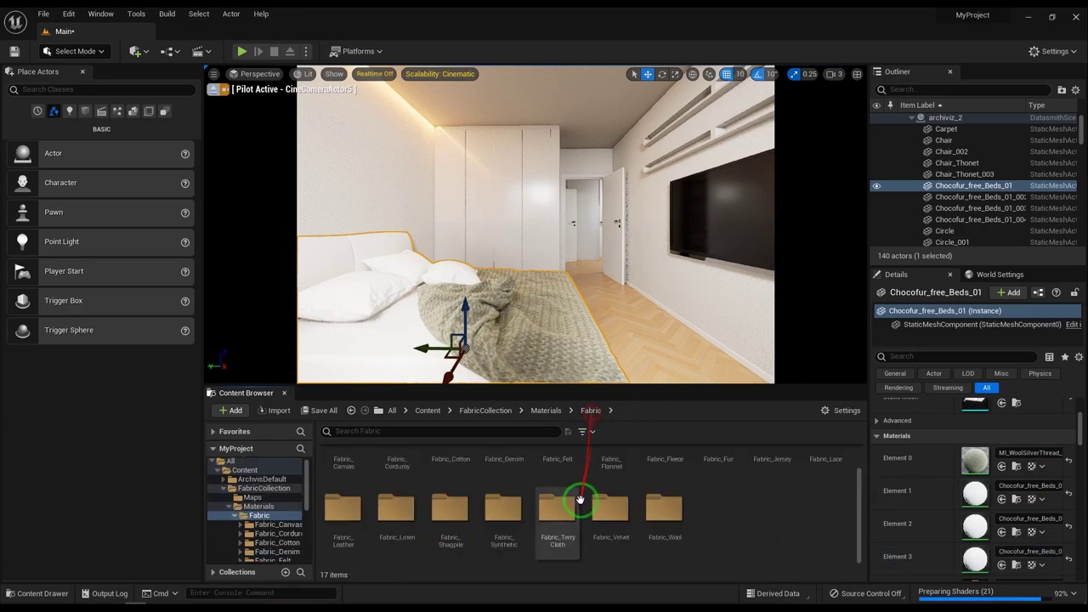
- Try MI_VelvetCrushed_MASTER and MI_Velvet_MASTER from Fabric_Velvet on the bed's Element 0
{"action": "double_click", "coordinate": [619, 535]}
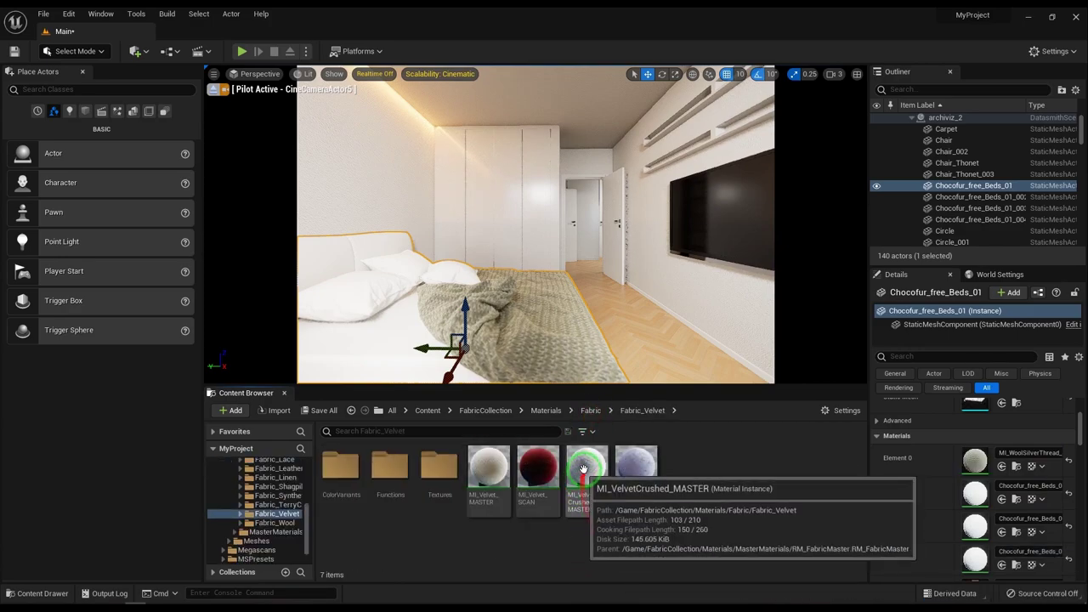
{"action": "left_click_drag", "start_coordinate": [586, 472], "coordinate": [977, 462]}
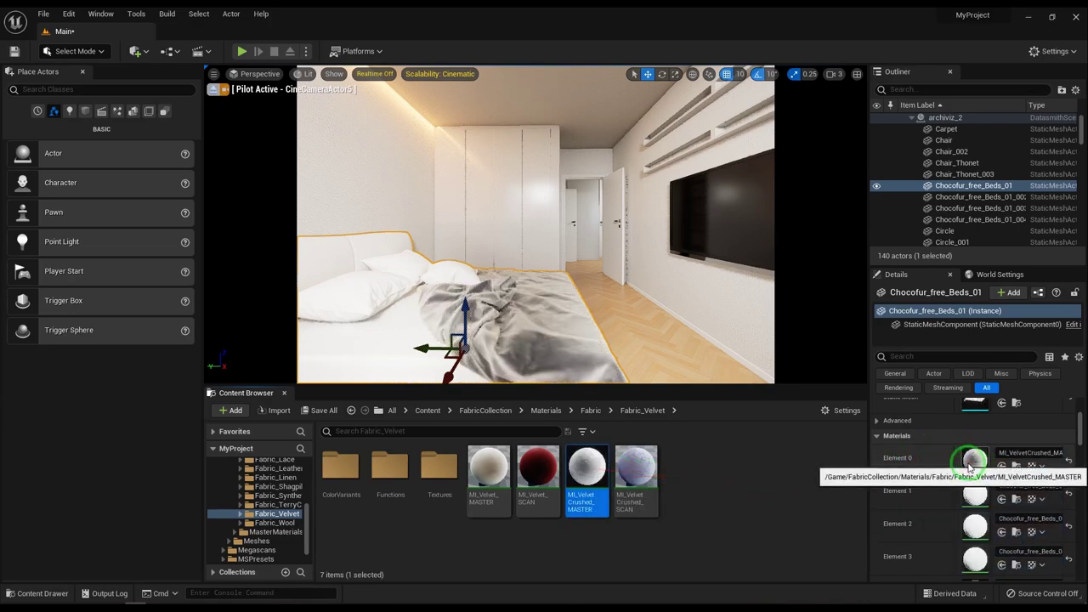
{"action": "left_click_drag", "start_coordinate": [496, 478], "coordinate": [975, 461]}
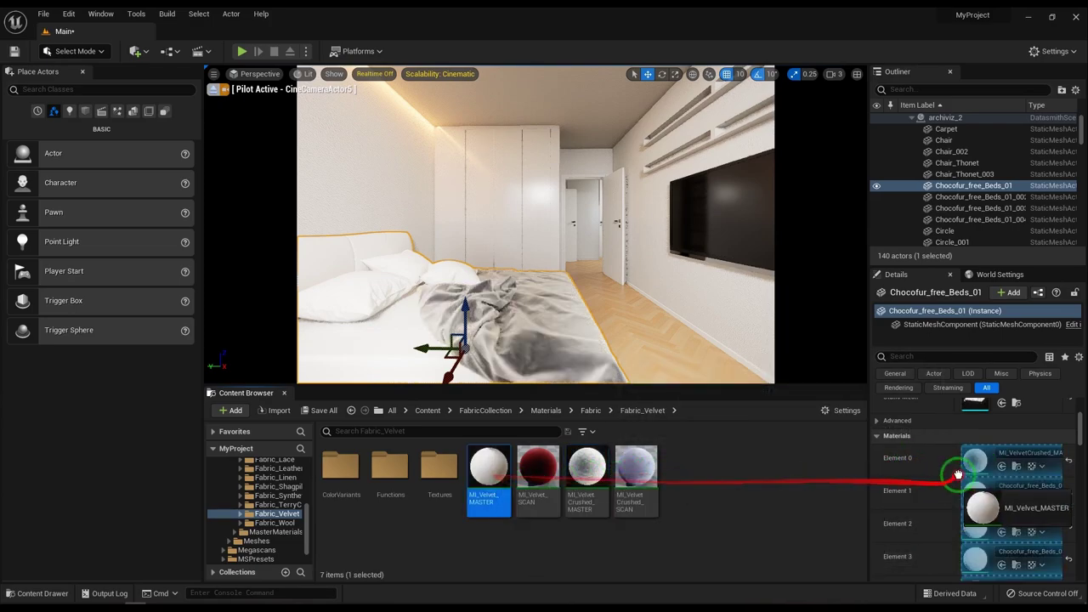
- Check Fabric_Synthetic, then try the Fabric_Shagpile material on Element 0
{"action": "left_click", "coordinate": [597, 417]}
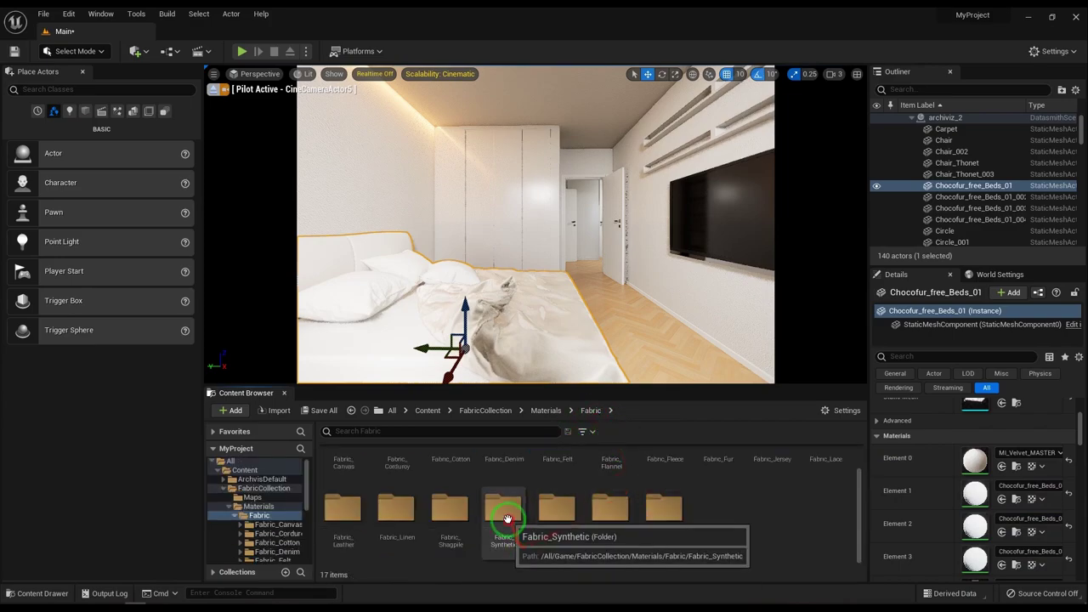
{"action": "double_click", "coordinate": [503, 515]}
{"action": "left_click", "coordinate": [597, 415]}
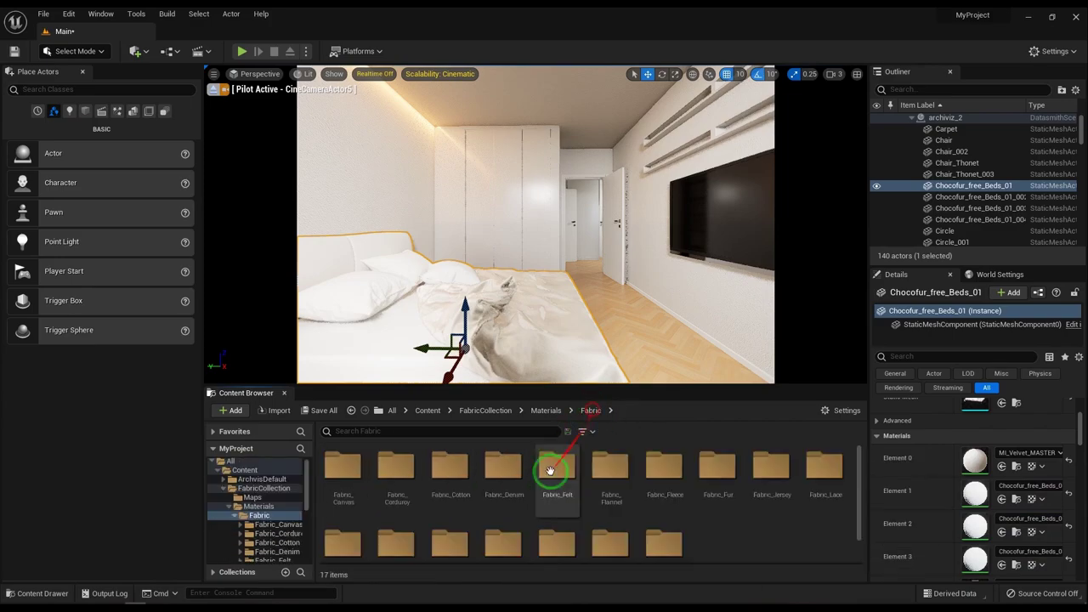
{"action": "double_click", "coordinate": [459, 510]}
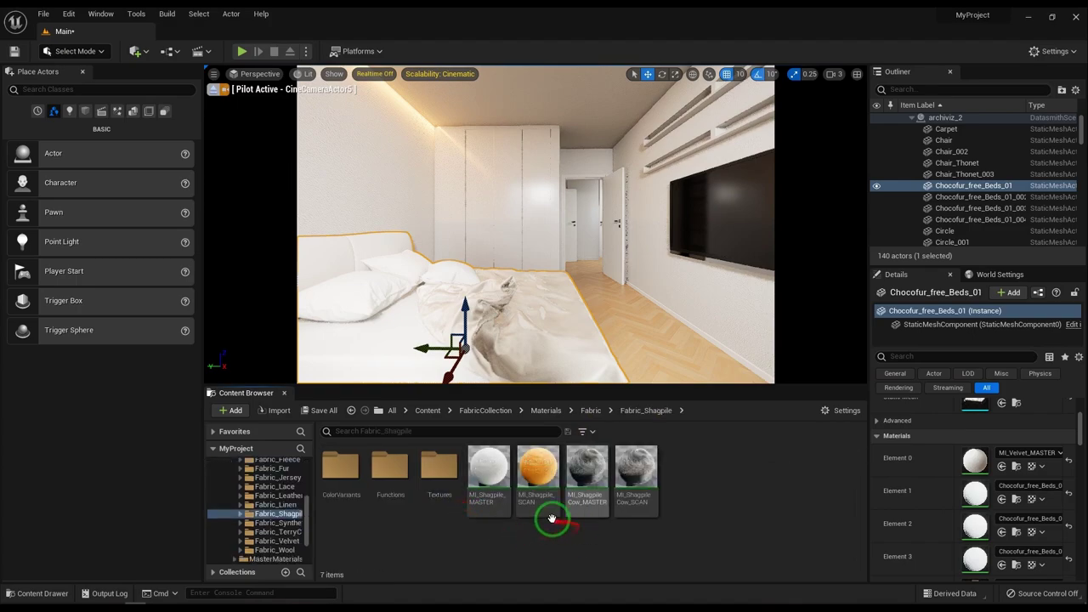
{"action": "left_click_drag", "start_coordinate": [488, 471], "coordinate": [975, 460]}
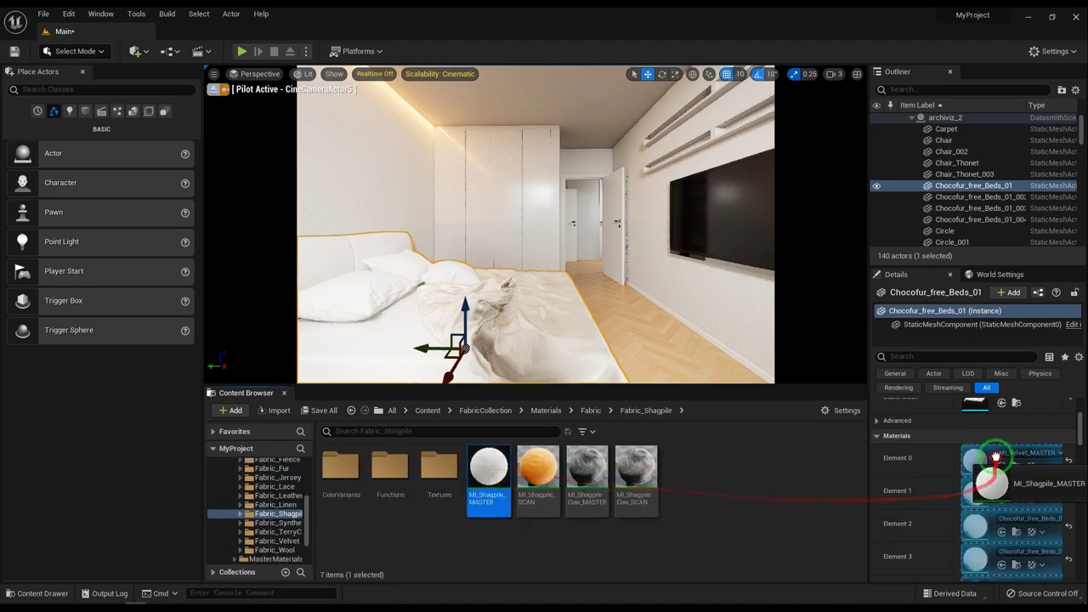
- Apply MI_LaceFine_MASTER from Fabric_Lace to Element 0, turning the duvet grey lace
{"action": "left_click", "coordinate": [591, 416]}
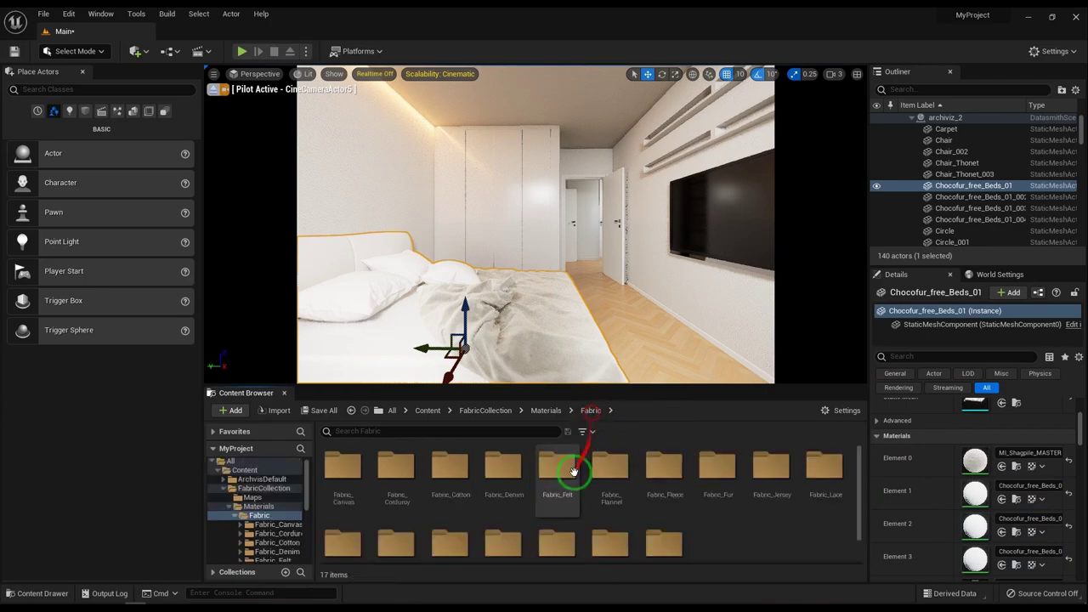
{"action": "scroll", "coordinate": [449, 514], "scroll_direction": "down", "scroll_amount": 1}
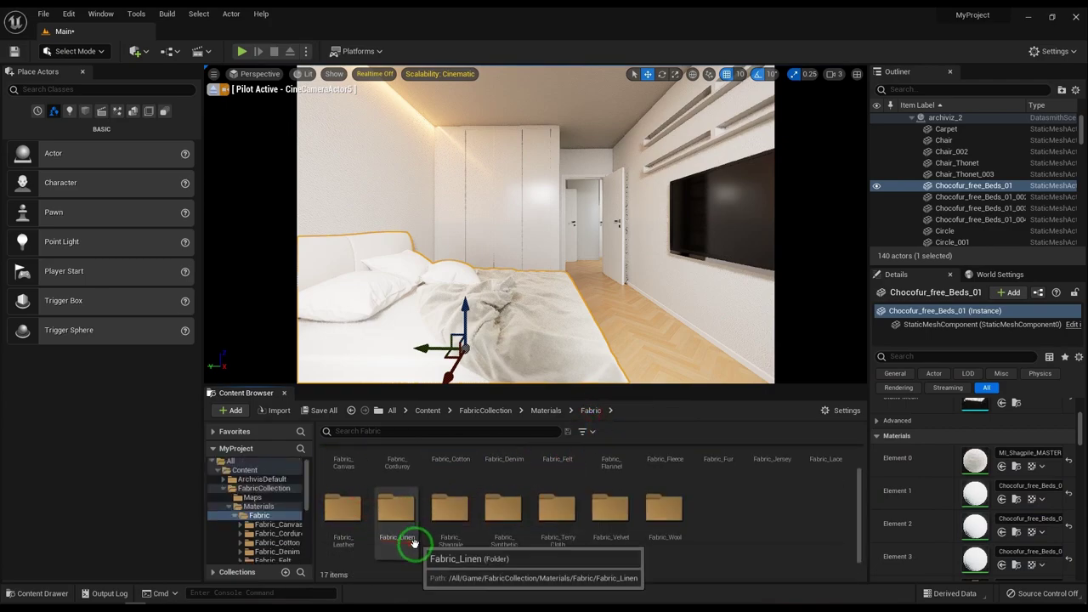
{"action": "scroll", "coordinate": [370, 539], "scroll_direction": "up", "scroll_amount": 1}
{"action": "double_click", "coordinate": [837, 480]}
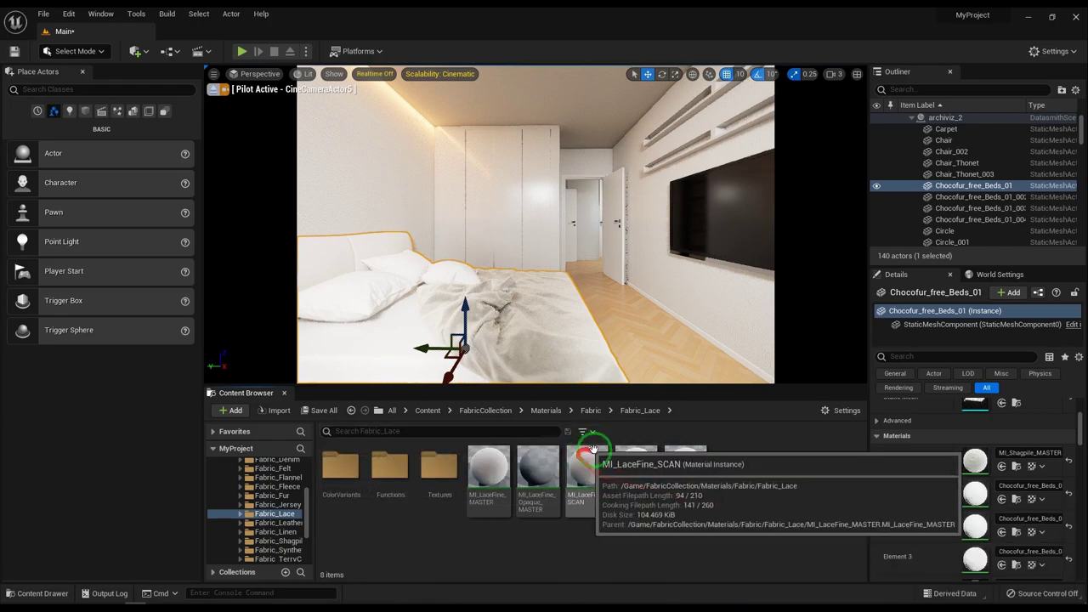
{"action": "left_click_drag", "start_coordinate": [493, 473], "coordinate": [975, 459]}
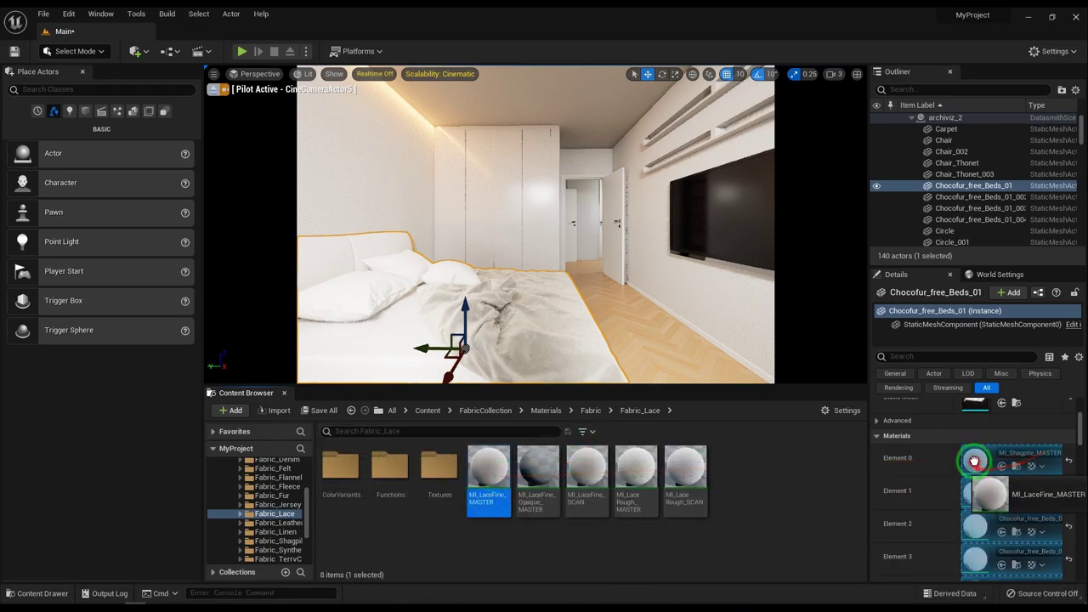
{"action": "left_click", "coordinate": [590, 412]}
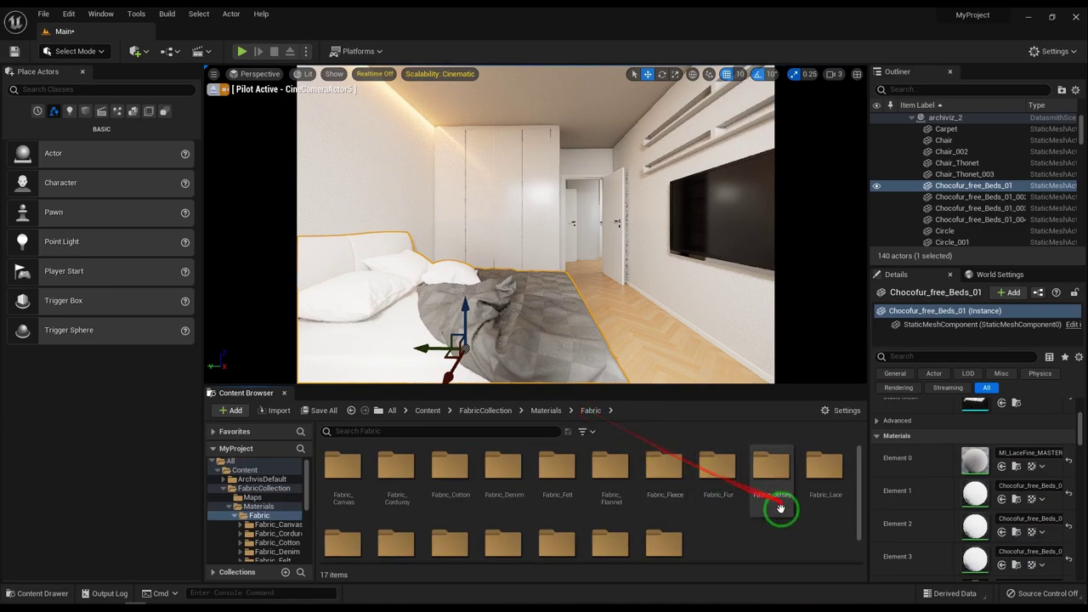
- From Fabric_Jersey, put MI_JerseyPatternVarB_MASTER on Element 0 and MI_JerseyMottled_SCAN on Element 1
{"action": "double_click", "coordinate": [767, 481]}
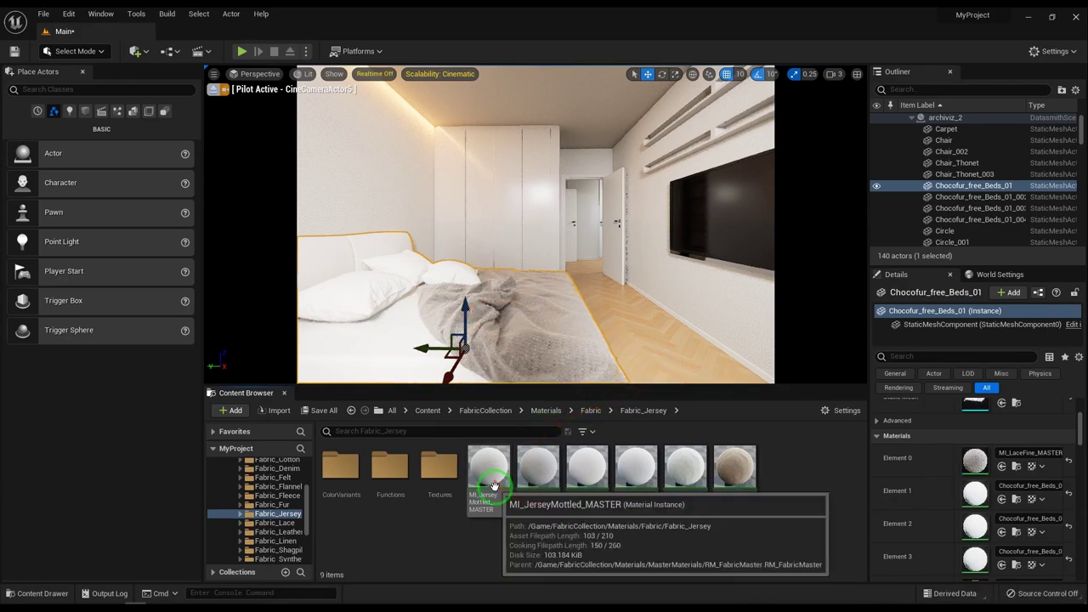
{"action": "mouse_move", "coordinate": [483, 474]}
{"action": "left_mouse_down"}
{"action": "mouse_move", "coordinate": [907, 481]}
{"action": "mouse_move", "coordinate": [971, 459]}
{"action": "left_mouse_up"}
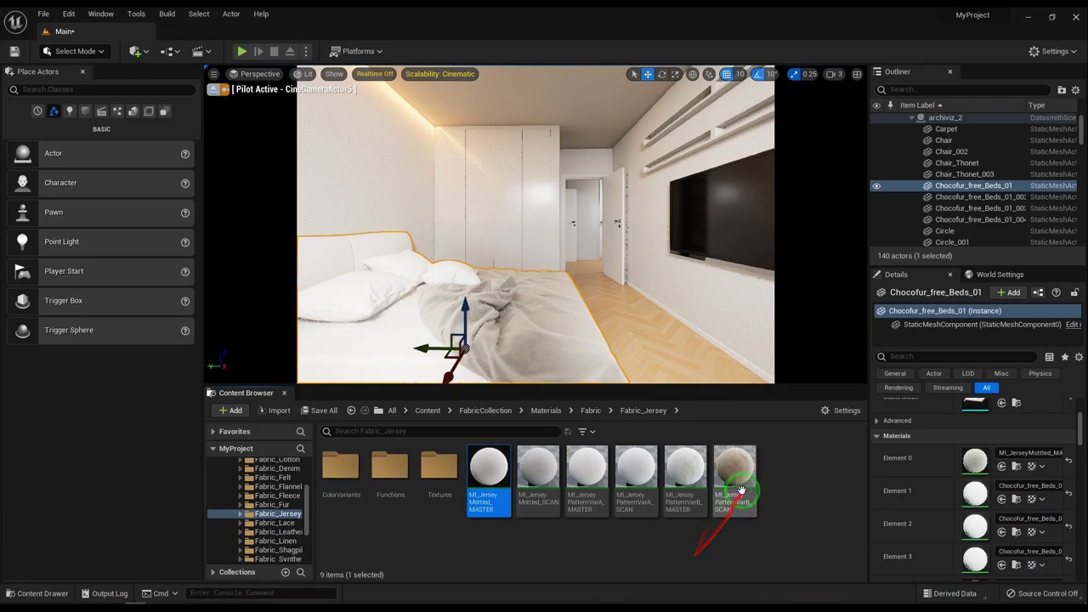
{"action": "left_click_drag", "start_coordinate": [741, 490], "coordinate": [971, 462]}
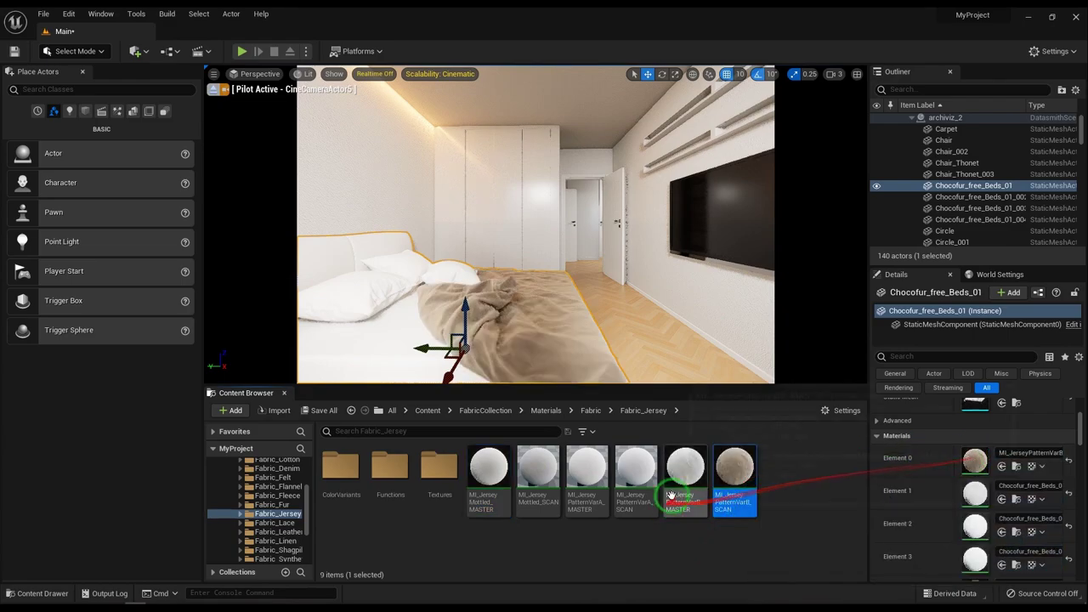
{"action": "left_click_drag", "start_coordinate": [671, 496], "coordinate": [971, 460]}
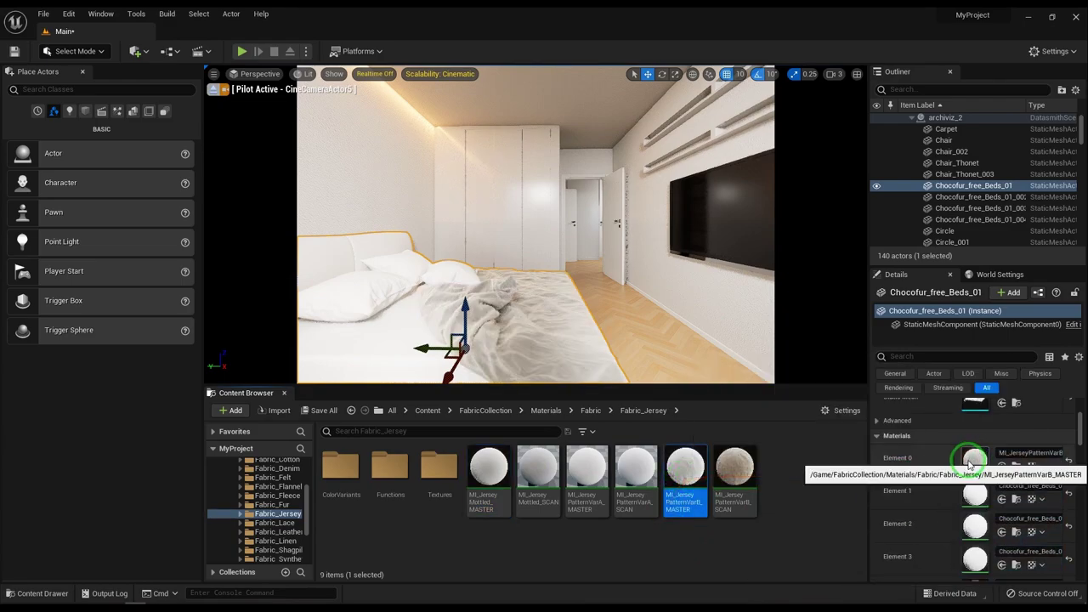
{"action": "scroll", "coordinate": [977, 510], "scroll_direction": "down", "scroll_amount": 1}
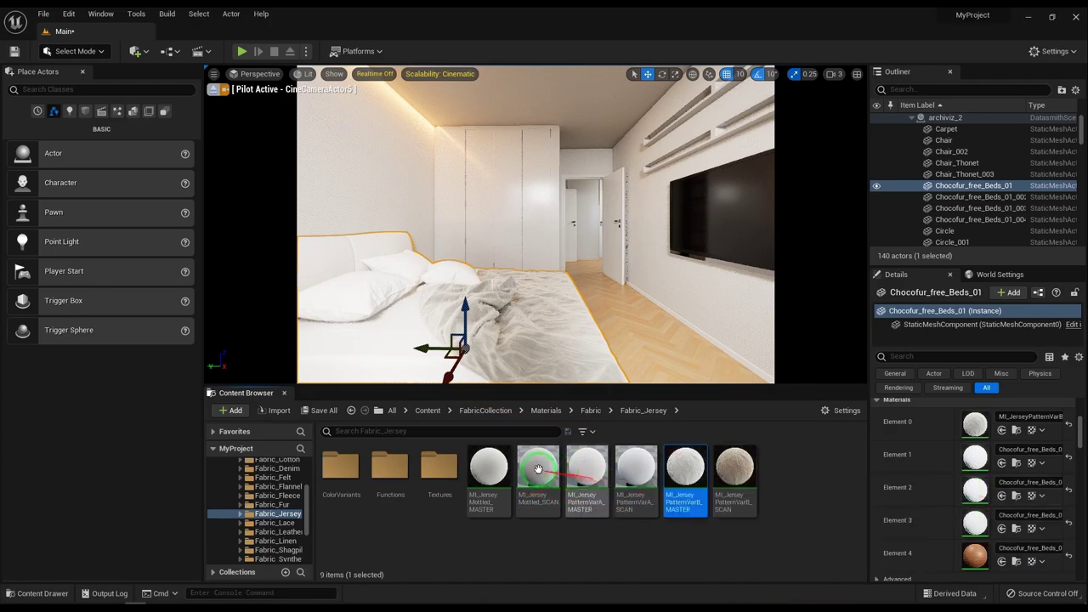
{"action": "left_click_drag", "start_coordinate": [538, 469], "coordinate": [979, 460]}
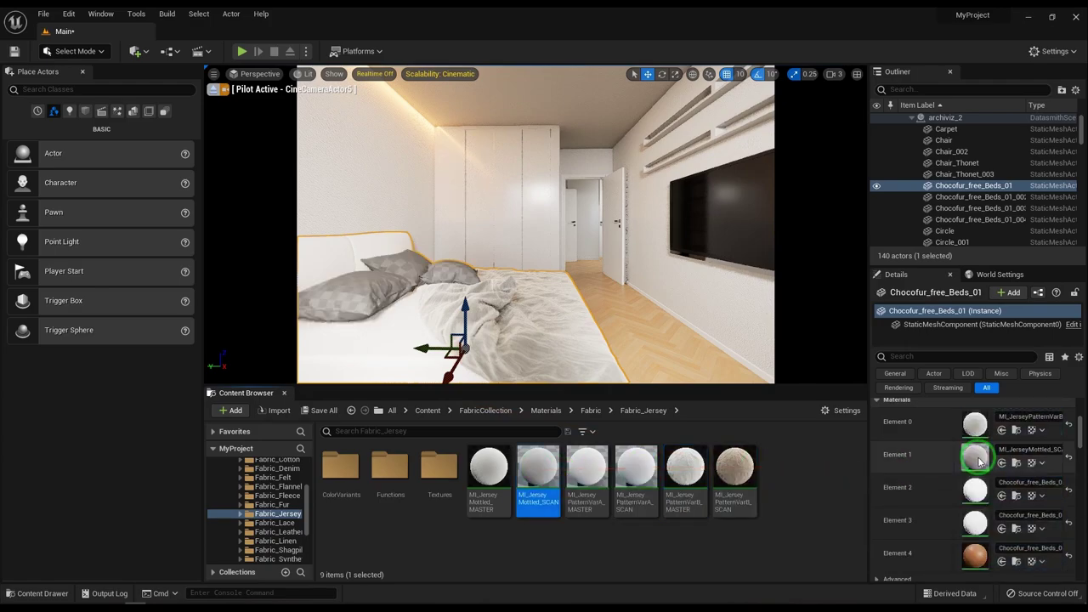
{"action": "left_click", "coordinate": [589, 412]}
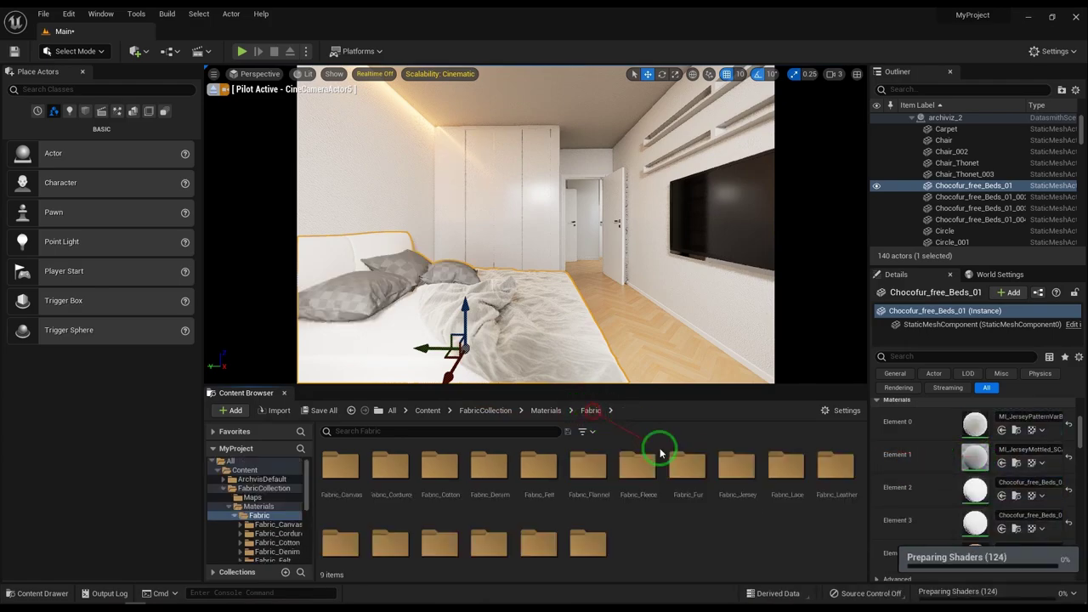
- From Fabric_Fur, put MI_FurSynthLongVarB on Element 2 and MI_FurLeopardVarA_MASTER on Element 3
{"action": "double_click", "coordinate": [742, 490]}
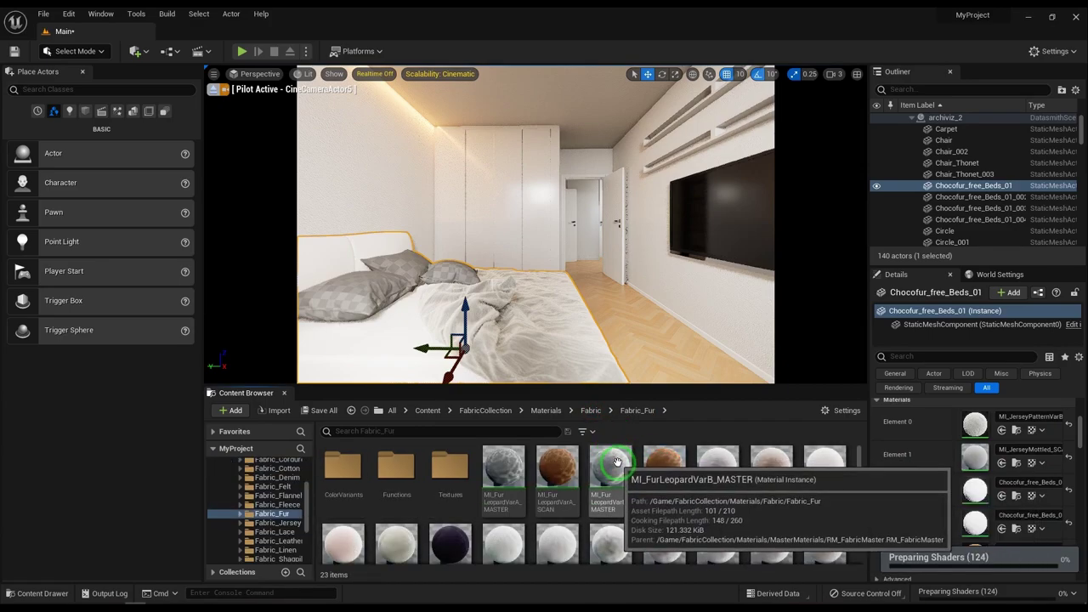
{"action": "left_click_drag", "start_coordinate": [616, 462], "coordinate": [941, 527]}
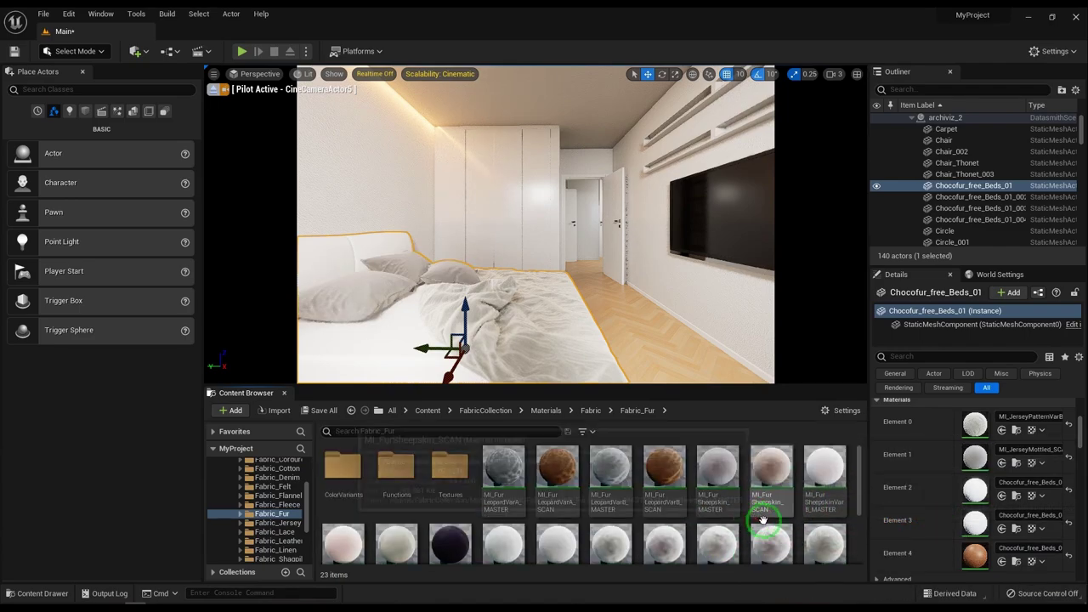
{"action": "mouse_move", "coordinate": [821, 542]}
{"action": "left_mouse_down"}
{"action": "mouse_move", "coordinate": [978, 495]}
{"action": "mouse_move", "coordinate": [368, 361]}
{"action": "mouse_move", "coordinate": [733, 456]}
{"action": "left_mouse_up"}
{"action": "scroll", "coordinate": [680, 510], "scroll_direction": "down", "scroll_amount": 1}
{"action": "left_click_drag", "start_coordinate": [450, 510], "coordinate": [972, 523]}
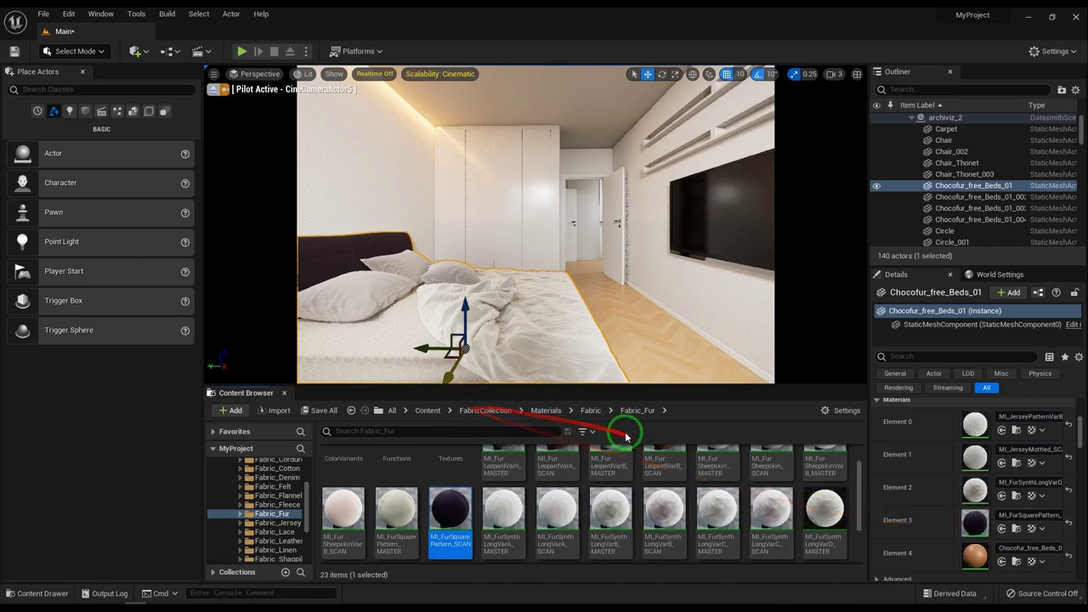
{"action": "scroll", "coordinate": [630, 456], "scroll_direction": "up", "scroll_amount": 1}
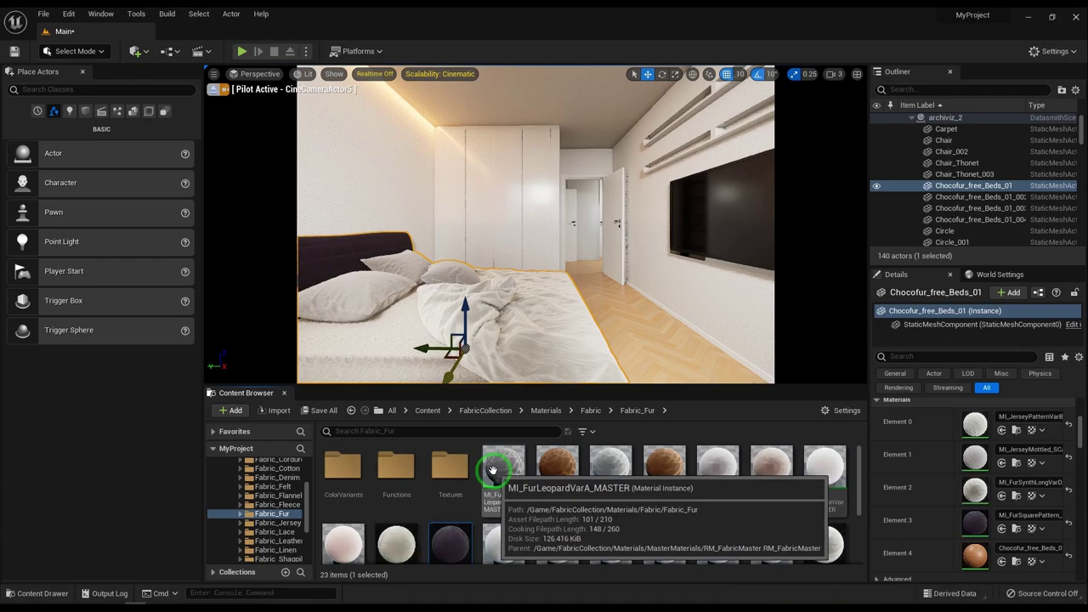
{"action": "mouse_move", "coordinate": [494, 470]}
{"action": "left_mouse_down"}
{"action": "mouse_move", "coordinate": [977, 528]}
{"action": "mouse_move", "coordinate": [784, 538]}
{"action": "left_mouse_up"}
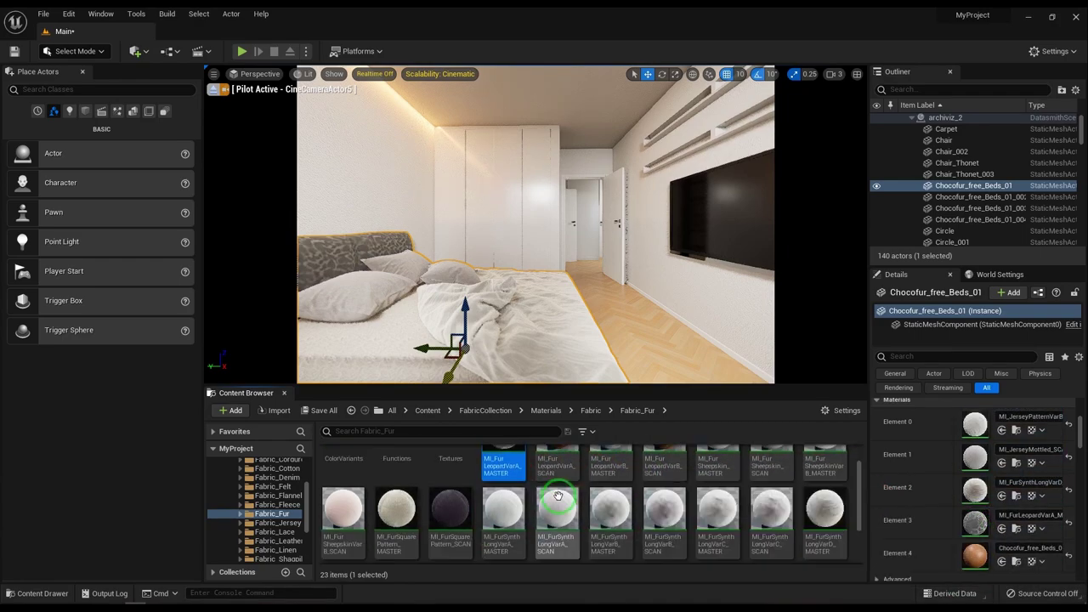
{"action": "mouse_move", "coordinate": [583, 481]}
{"action": "left_mouse_down"}
{"action": "mouse_move", "coordinate": [761, 537]}
{"action": "mouse_move", "coordinate": [586, 440]}
{"action": "left_mouse_up"}
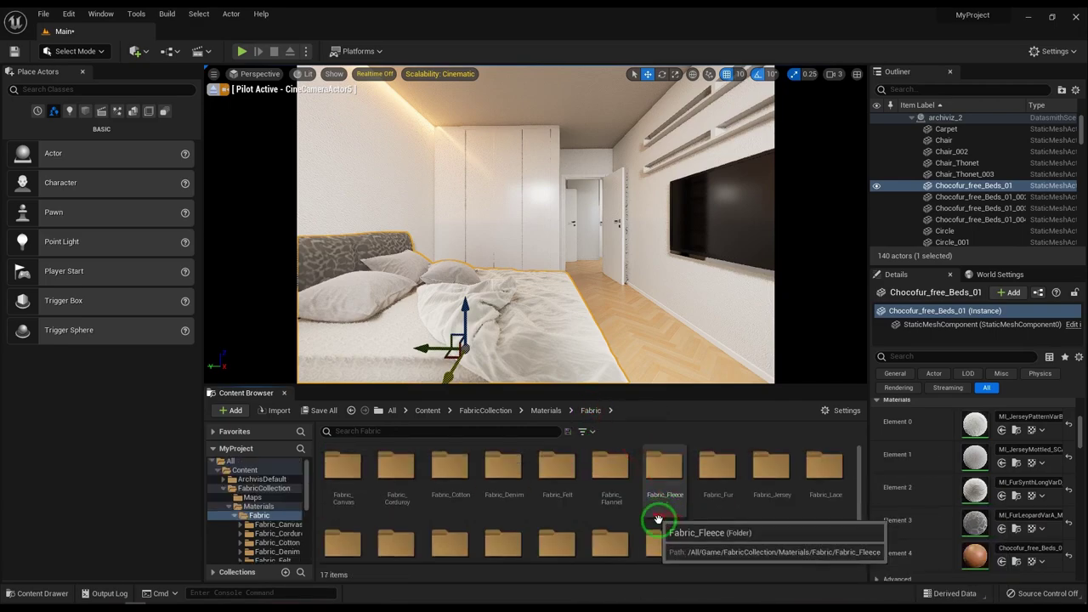
- Try flannel, felt and denim VarC materials on the headboard's Element 3
{"action": "left_click_drag", "start_coordinate": [593, 414], "coordinate": [607, 528]}
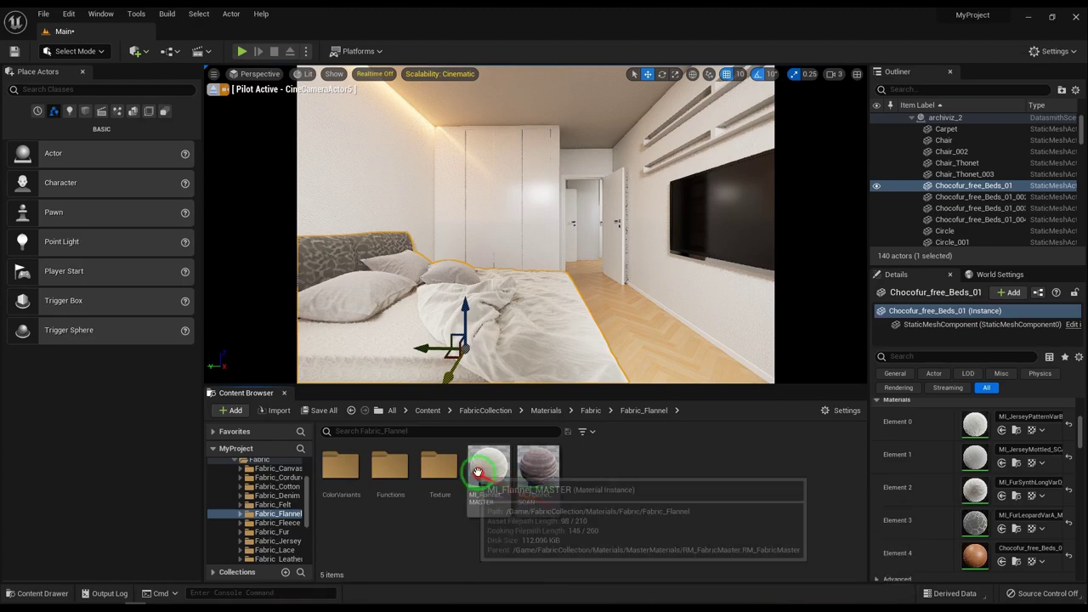
{"action": "mouse_move", "coordinate": [489, 469]}
{"action": "left_mouse_down"}
{"action": "mouse_move", "coordinate": [973, 527]}
{"action": "mouse_move", "coordinate": [565, 431]}
{"action": "mouse_move", "coordinate": [619, 568]}
{"action": "left_mouse_up"}
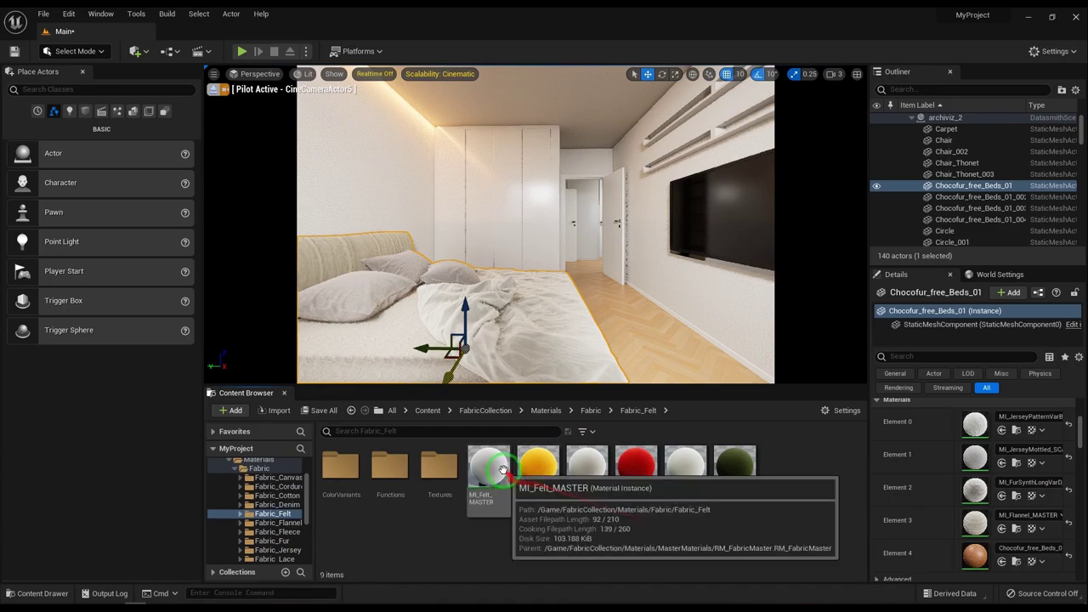
{"action": "mouse_move", "coordinate": [489, 469]}
{"action": "left_mouse_down"}
{"action": "mouse_move", "coordinate": [989, 537]}
{"action": "mouse_move", "coordinate": [567, 448]}
{"action": "mouse_move", "coordinate": [513, 484]}
{"action": "left_mouse_up"}
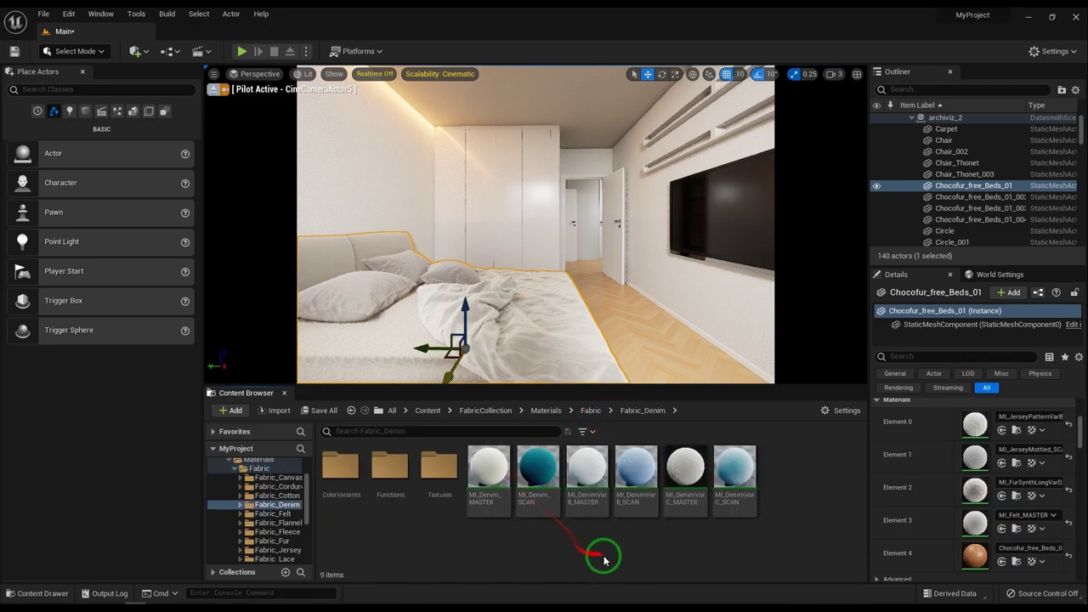
{"action": "left_click_drag", "start_coordinate": [667, 485], "coordinate": [971, 521]}
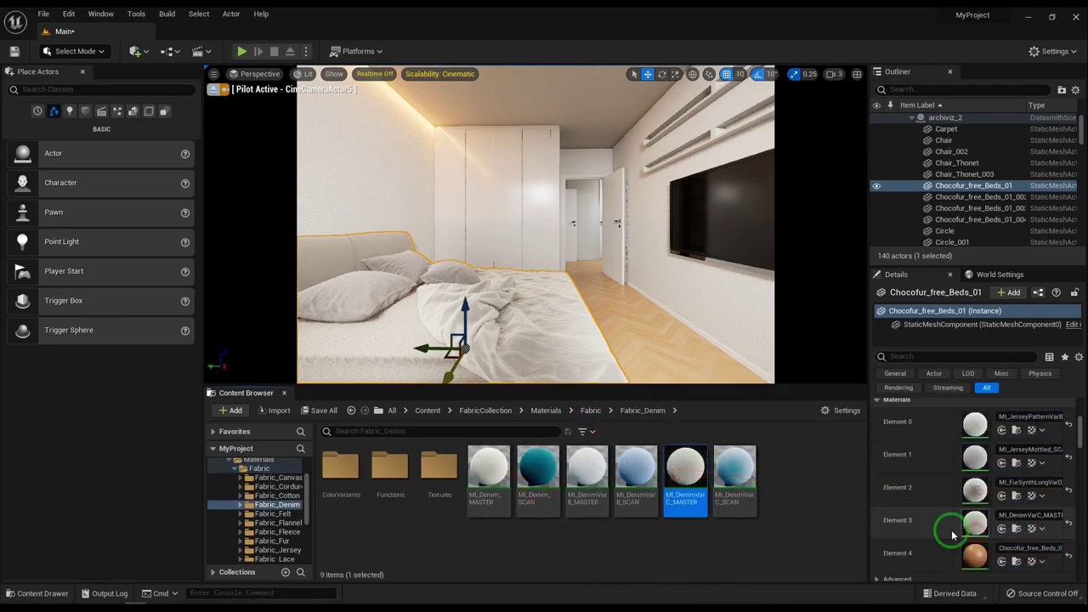
- From Fabric_Cotton, apply MI_CottonDiamondStitch_SCAN to Element 3 and MI_CottonFine_SCAN to Element 1
{"action": "mouse_move", "coordinate": [569, 429]}
{"action": "left_mouse_down"}
{"action": "mouse_move", "coordinate": [451, 477]}
{"action": "mouse_move", "coordinate": [655, 566]}
{"action": "left_mouse_up"}
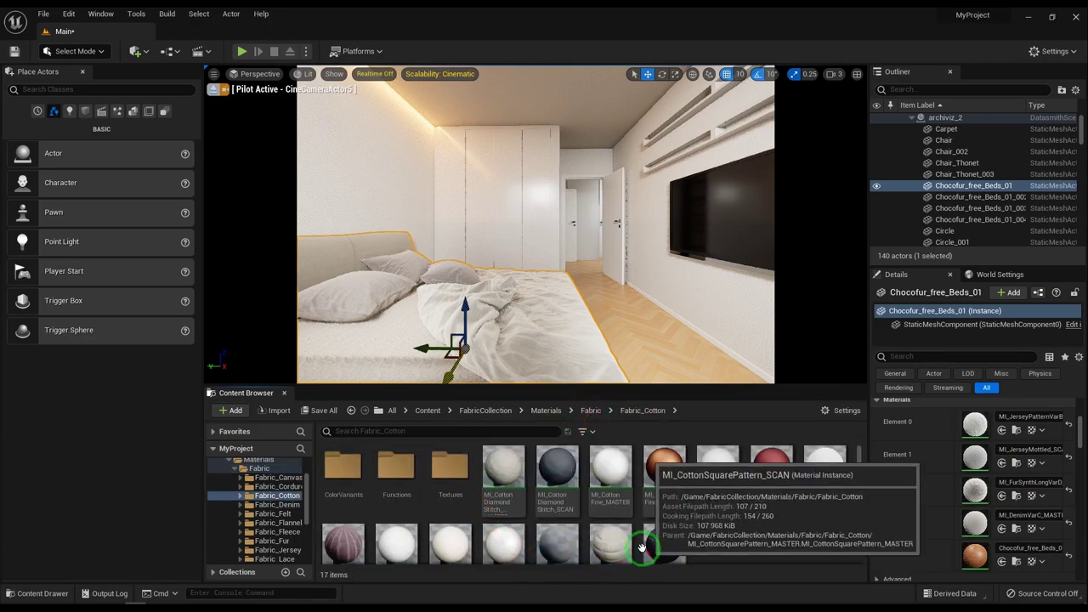
{"action": "left_click_drag", "start_coordinate": [556, 471], "coordinate": [975, 523]}
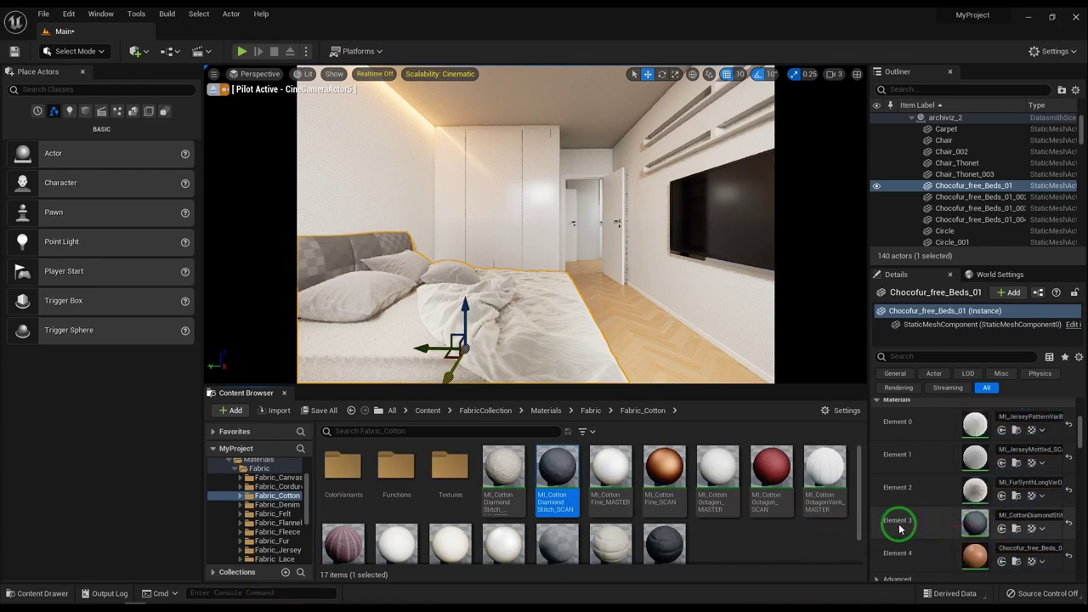
{"action": "left_click_drag", "start_coordinate": [759, 503], "coordinate": [799, 415]}
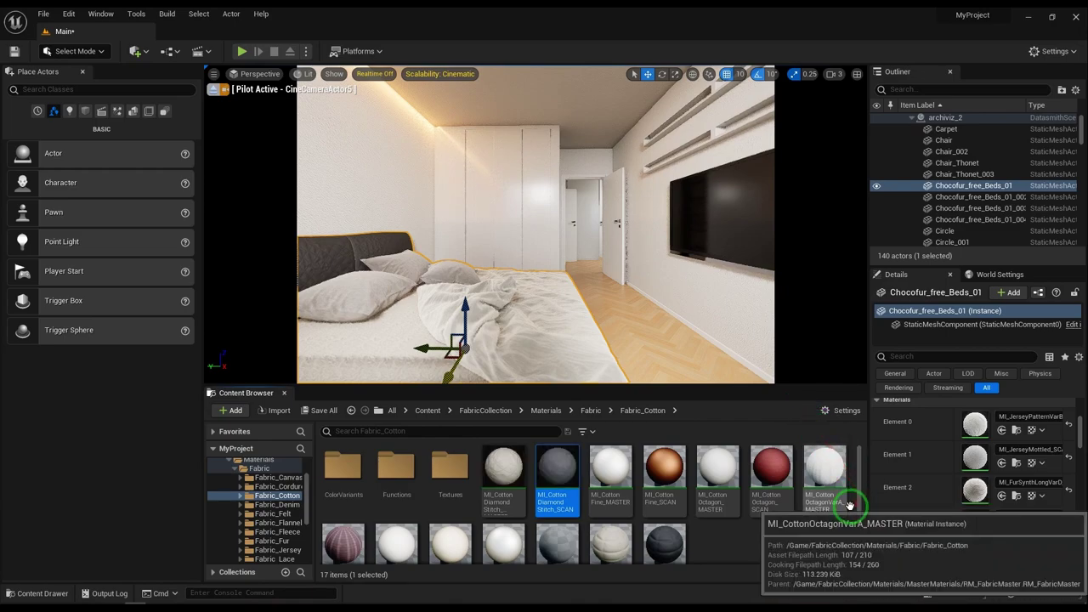
{"action": "left_click_drag", "start_coordinate": [828, 510], "coordinate": [889, 589]}
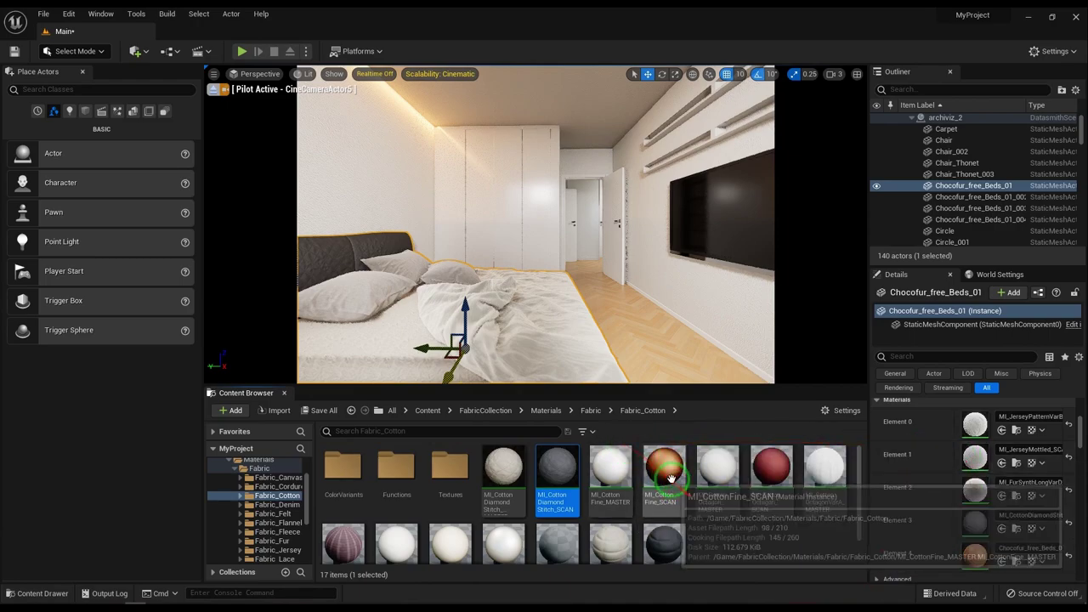
{"action": "left_click_drag", "start_coordinate": [669, 478], "coordinate": [974, 457]}
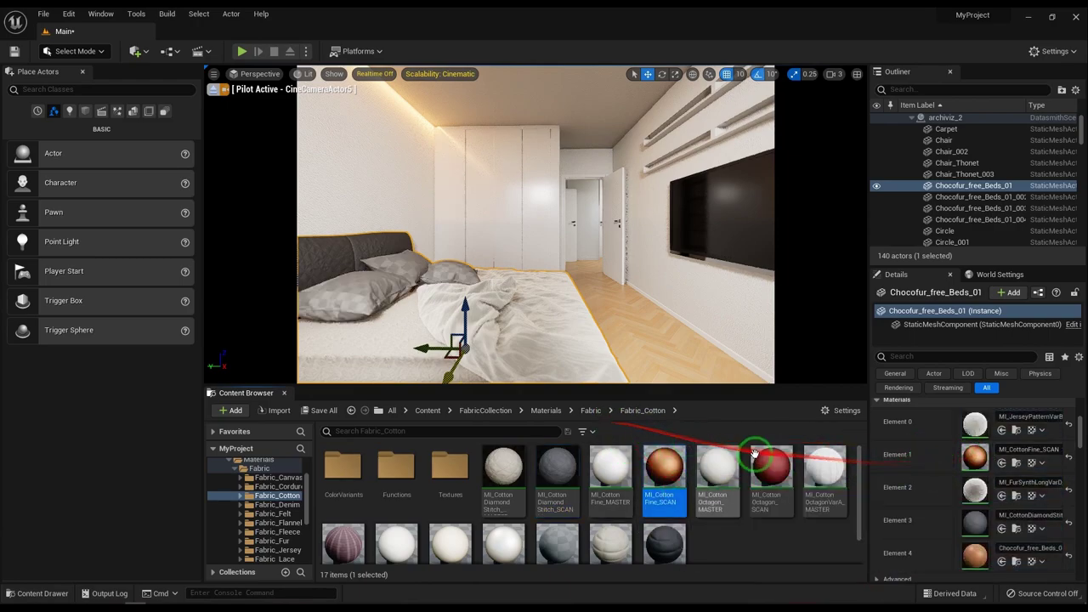
- Apply MI_JerseyPatternVarB_MASTER, then MI_JerseyPatternVarB_SCAN, to the pillows' Element 1
{"action": "left_click", "coordinate": [591, 411]}
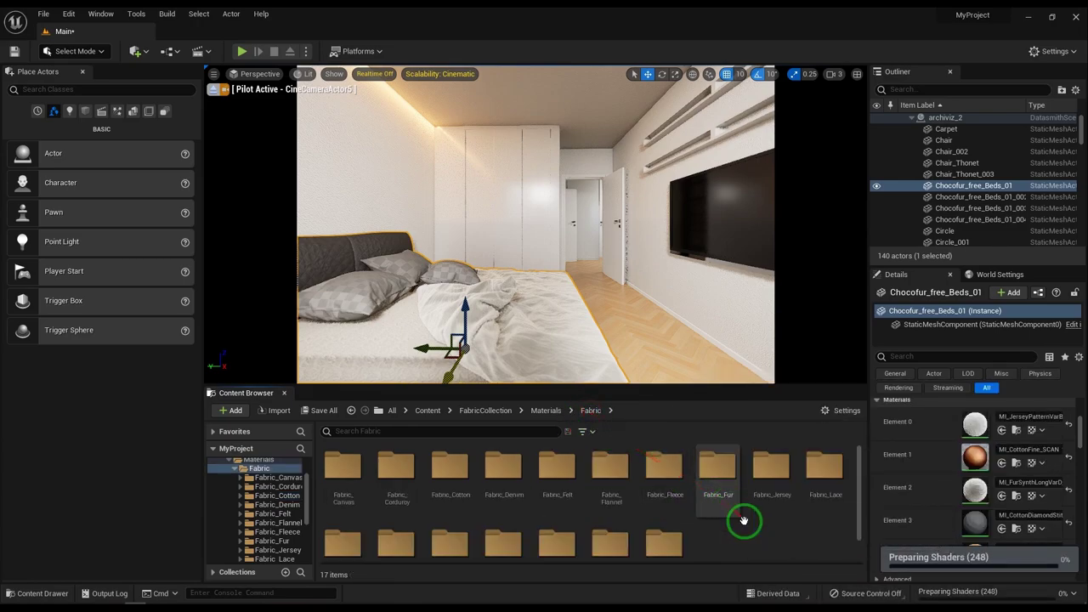
{"action": "double_click", "coordinate": [759, 493]}
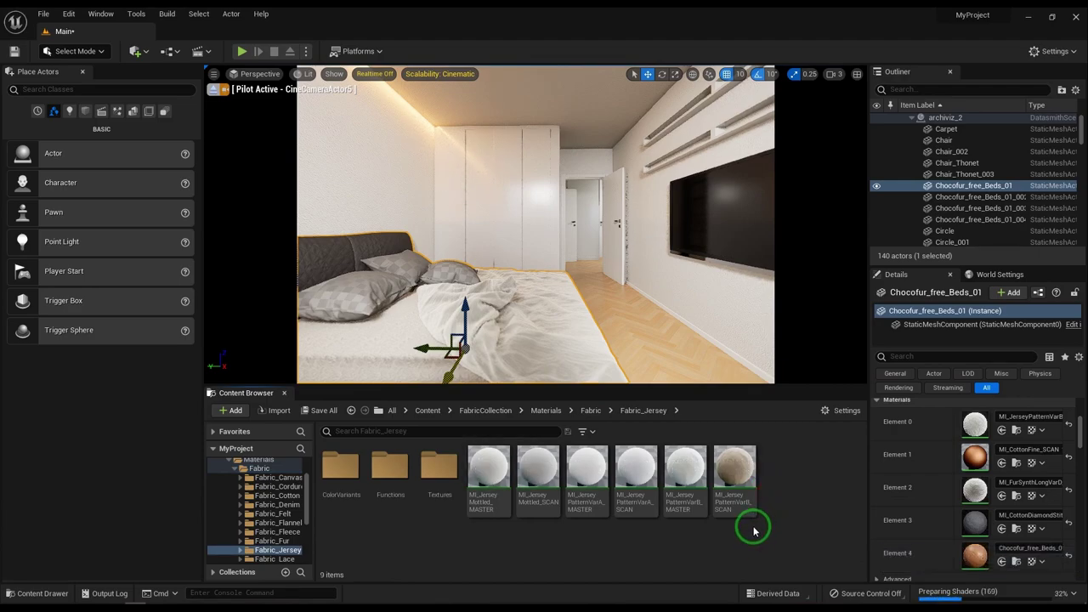
{"action": "left_click_drag", "start_coordinate": [740, 516], "coordinate": [974, 457]}
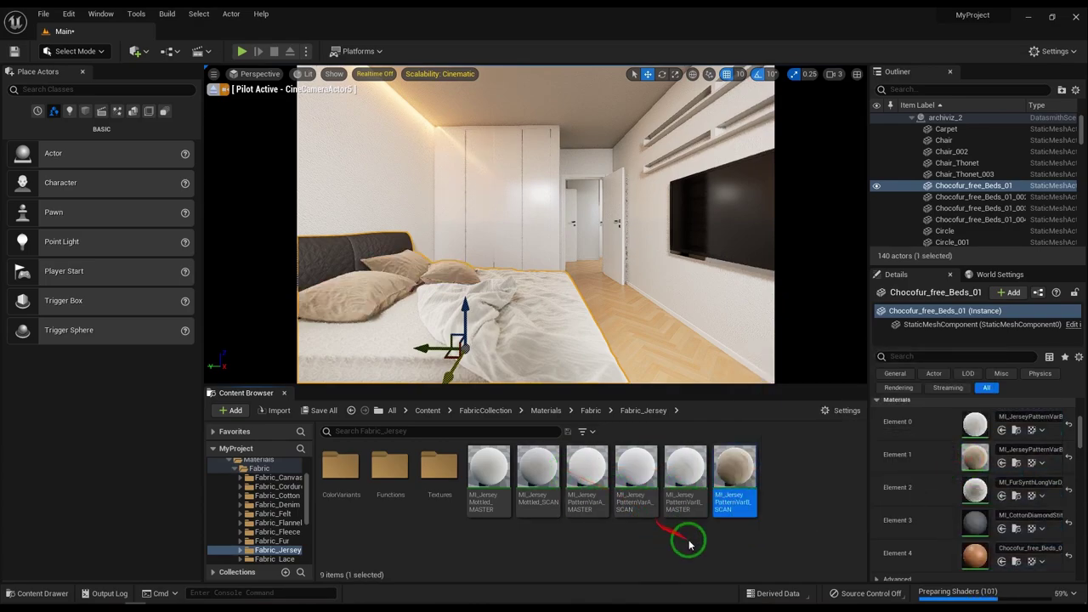
{"action": "left_click_drag", "start_coordinate": [689, 495], "coordinate": [967, 469]}
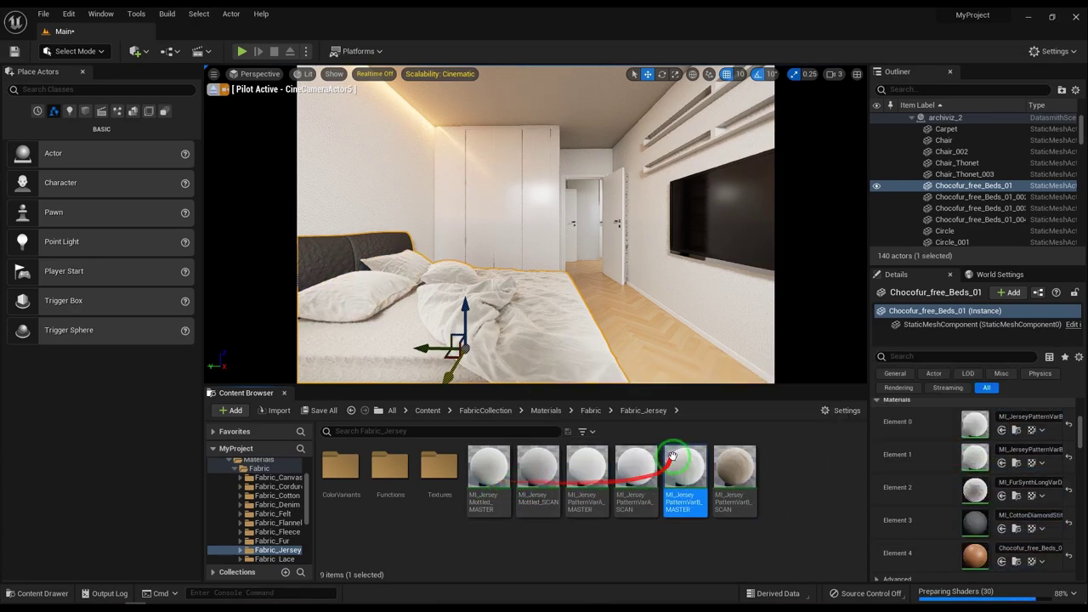
{"action": "left_click_drag", "start_coordinate": [735, 471], "coordinate": [973, 456]}
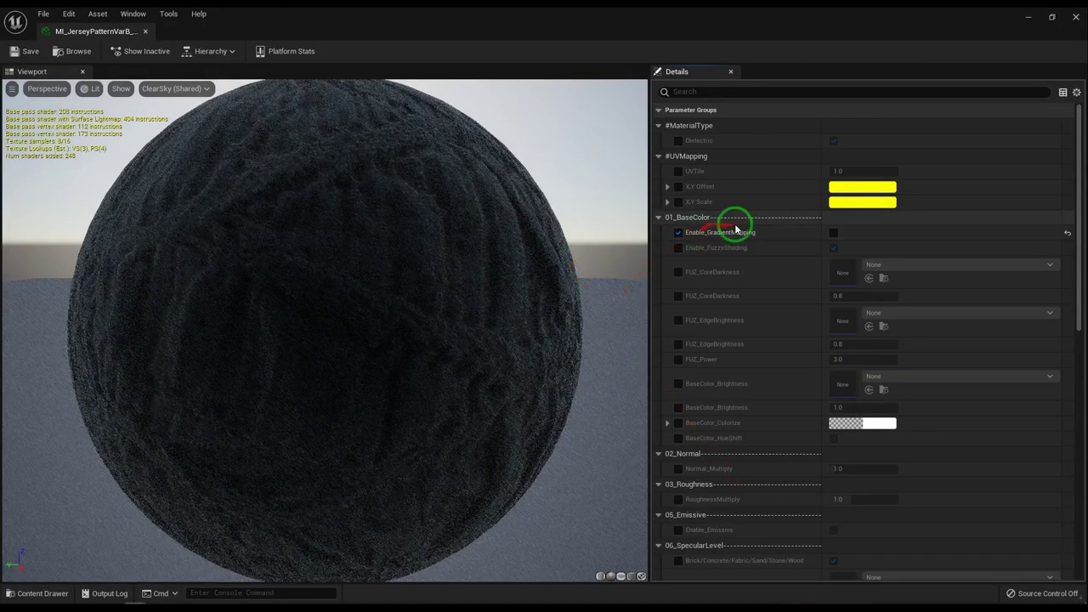
- Close the MI_JerseyPatternVarB_SCAN material instance editor tab
{"action": "scroll", "coordinate": [759, 146], "scroll_direction": "down", "scroll_amount": 2}
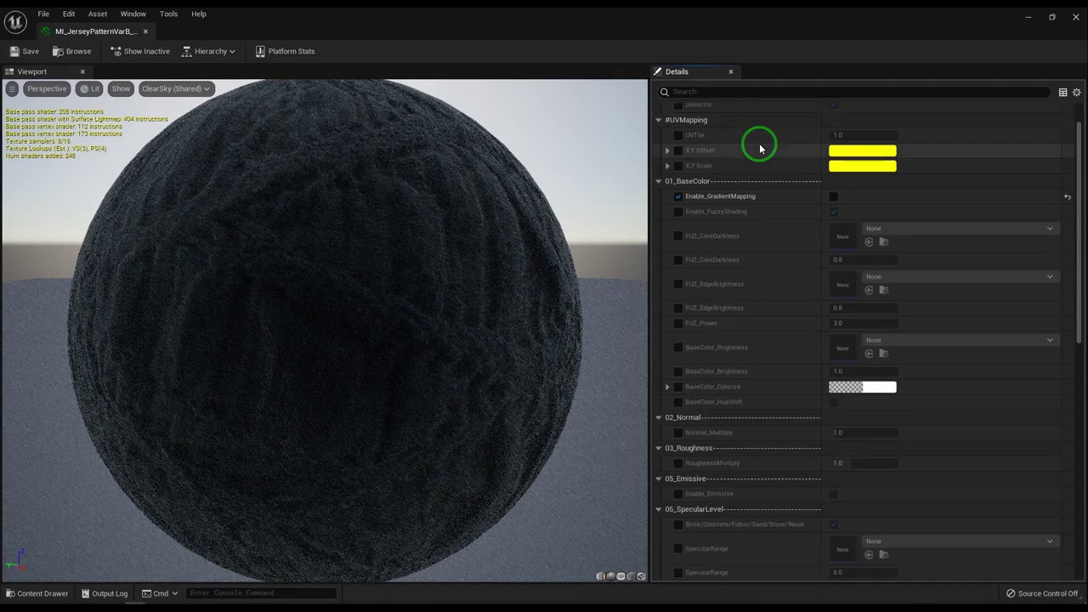
{"action": "left_click", "coordinate": [145, 32]}
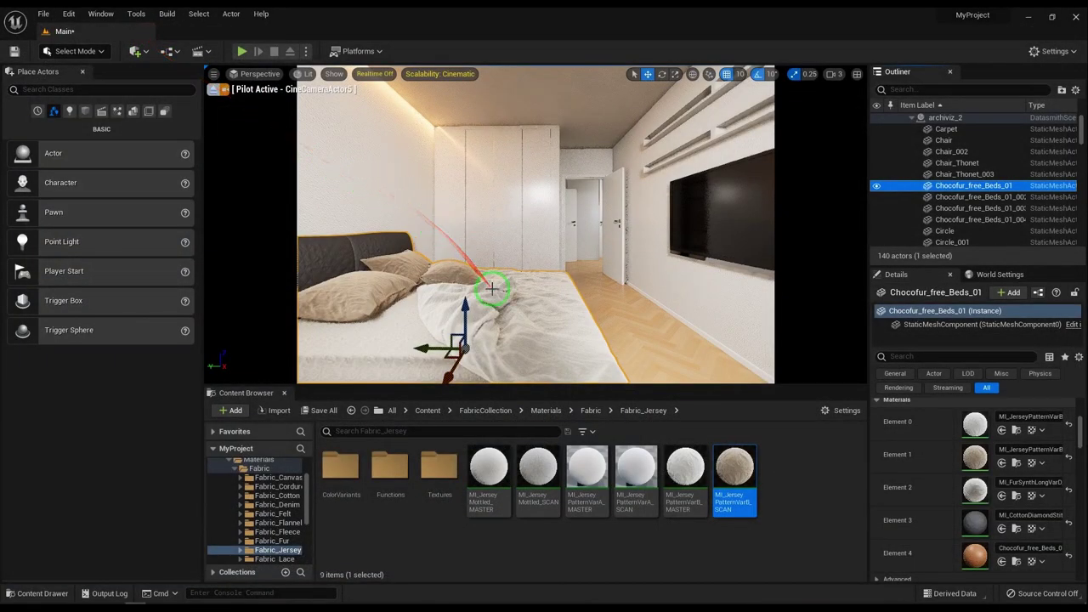
- Put mottled jersey on the bed's second material slot and crushed velvet master on its third
{"action": "left_click_drag", "start_coordinate": [537, 466], "coordinate": [966, 461]}
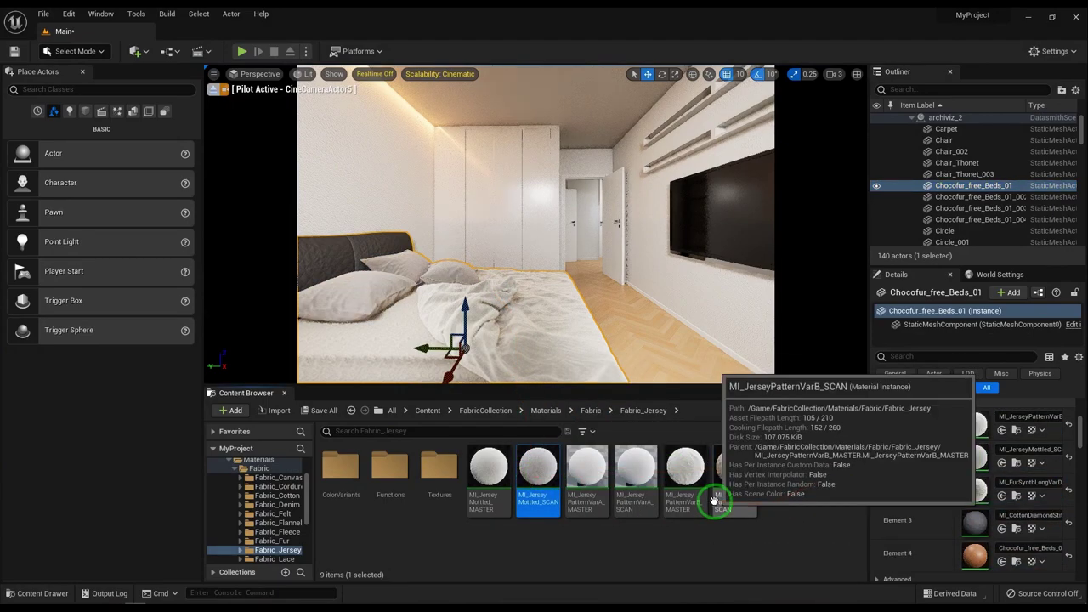
{"action": "left_click", "coordinate": [590, 411]}
{"action": "double_click", "coordinate": [526, 467]}
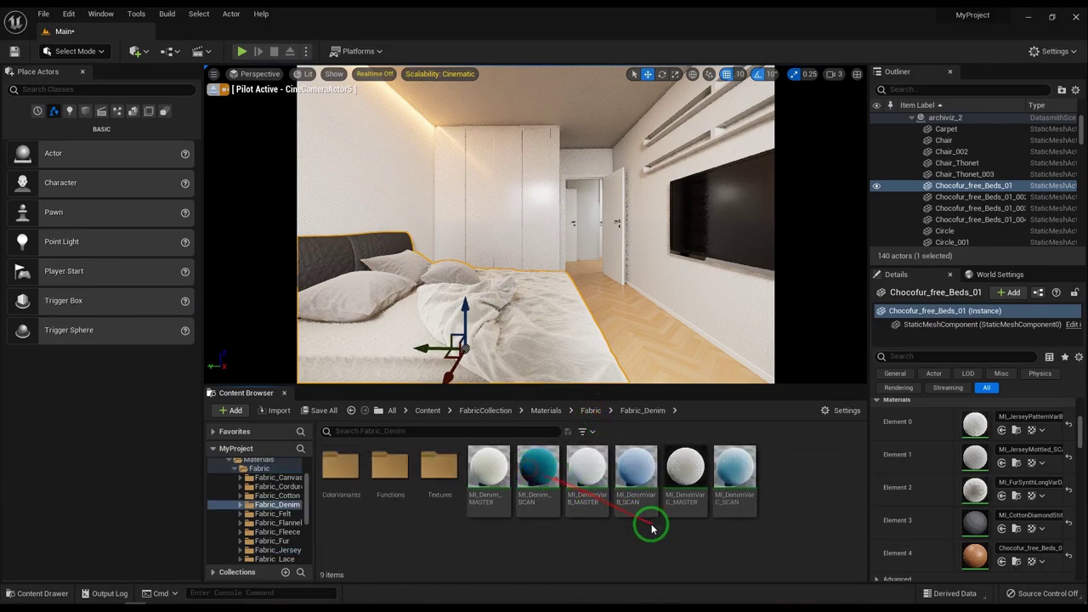
{"action": "left_click", "coordinate": [590, 410]}
{"action": "scroll", "coordinate": [556, 514], "scroll_direction": "down", "scroll_amount": 1}
{"action": "double_click", "coordinate": [505, 511]}
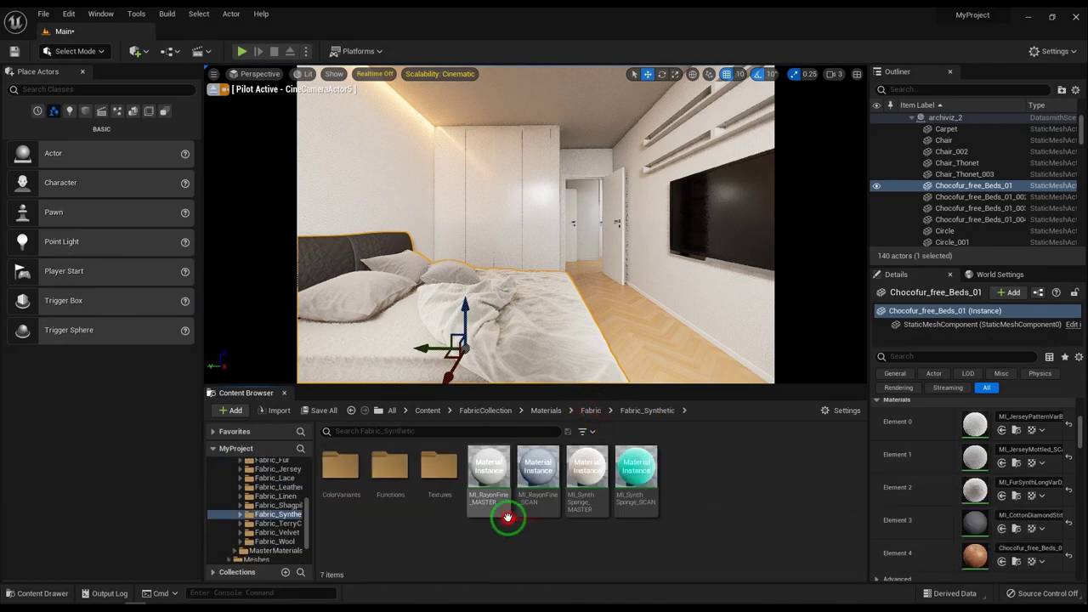
{"action": "left_click", "coordinate": [584, 412]}
{"action": "scroll", "coordinate": [595, 510], "scroll_direction": "down", "scroll_amount": 1}
{"action": "double_click", "coordinate": [615, 527]}
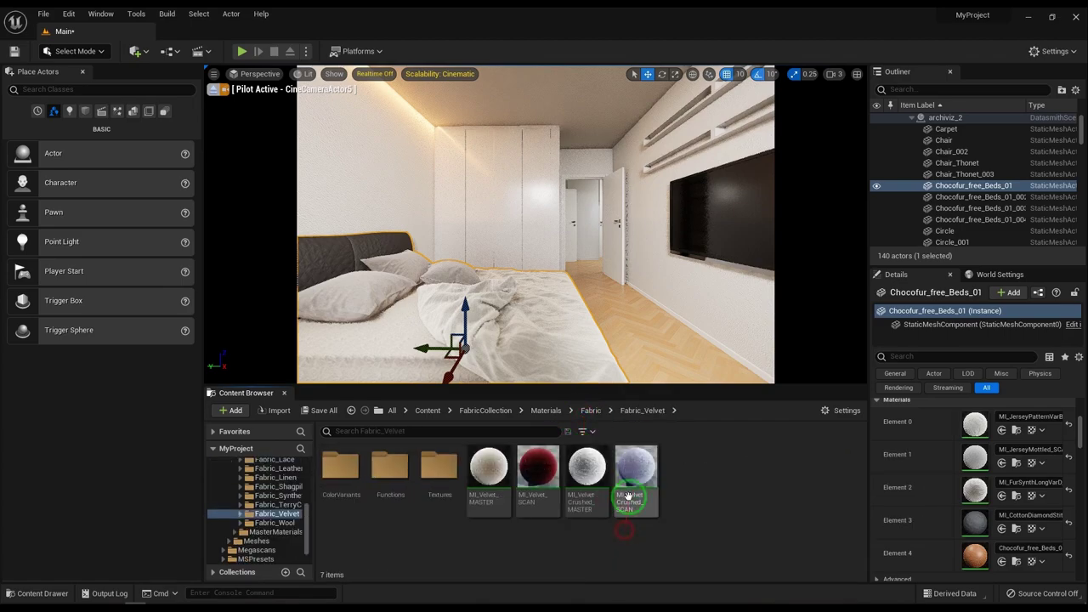
{"action": "left_click_drag", "start_coordinate": [593, 468], "coordinate": [968, 494]}
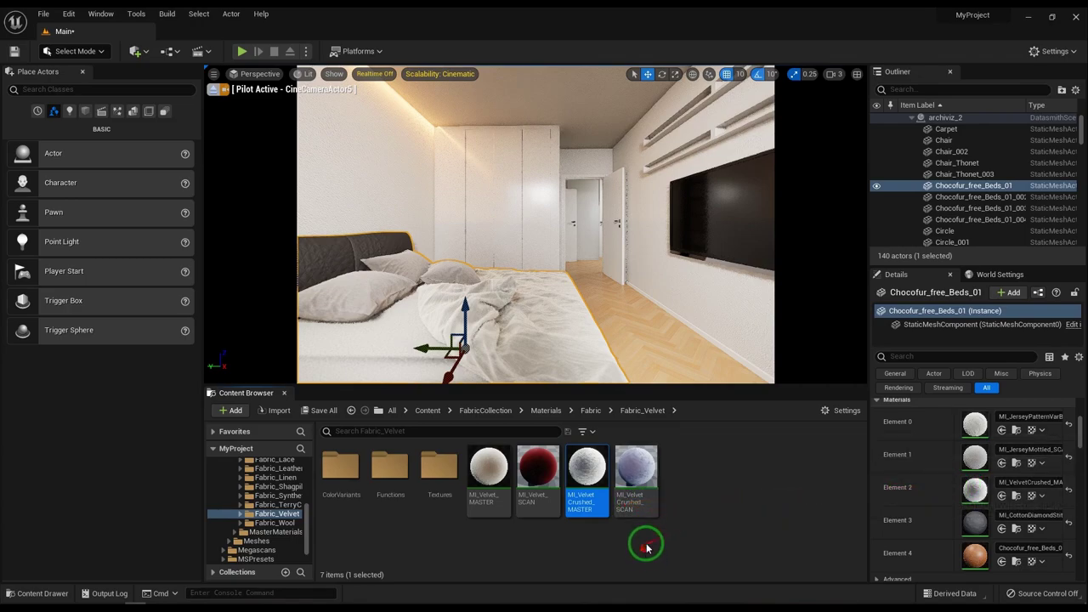
- Try the scanned crushed velvet, then the plain velvet master, on the duvet
{"action": "left_click_drag", "start_coordinate": [635, 473], "coordinate": [969, 518]}
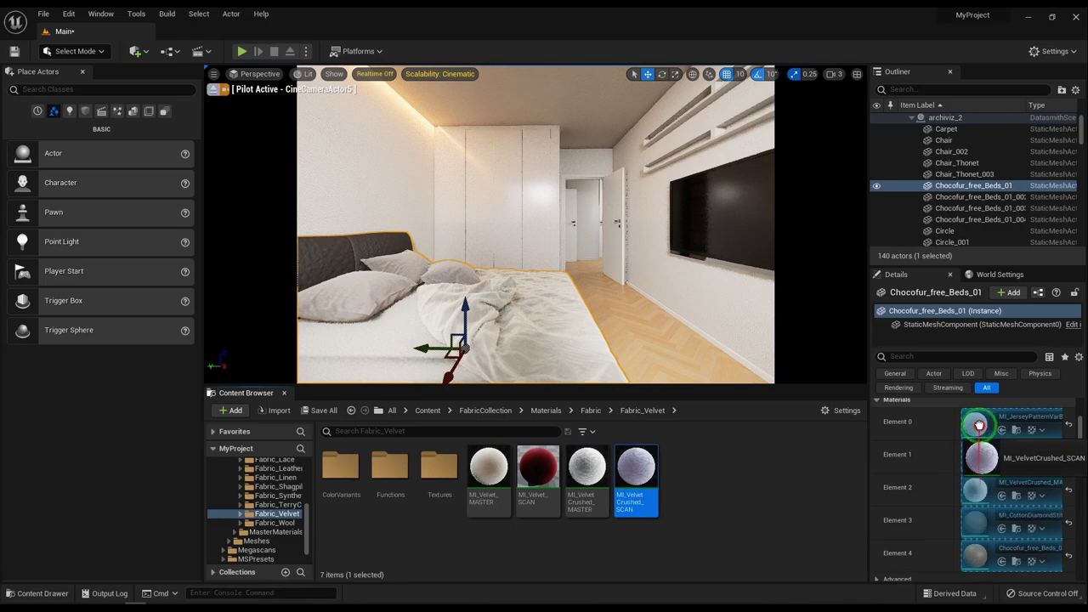
{"action": "left_click_drag", "start_coordinate": [968, 520], "coordinate": [977, 425]}
{"action": "left_click_drag", "start_coordinate": [975, 473], "coordinate": [672, 441]}
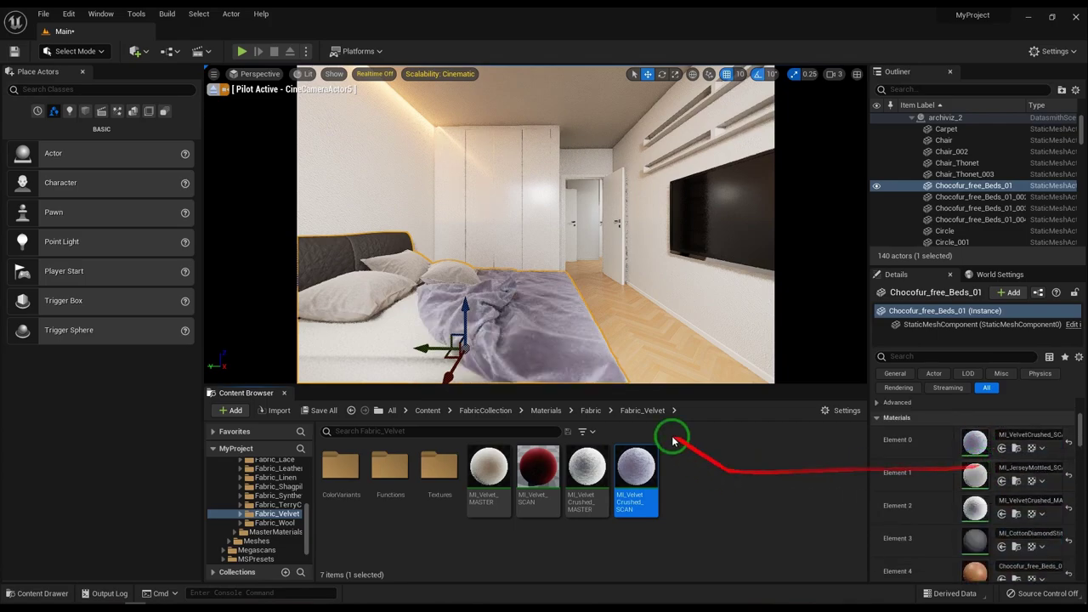
{"action": "left_click_drag", "start_coordinate": [489, 467], "coordinate": [975, 442]}
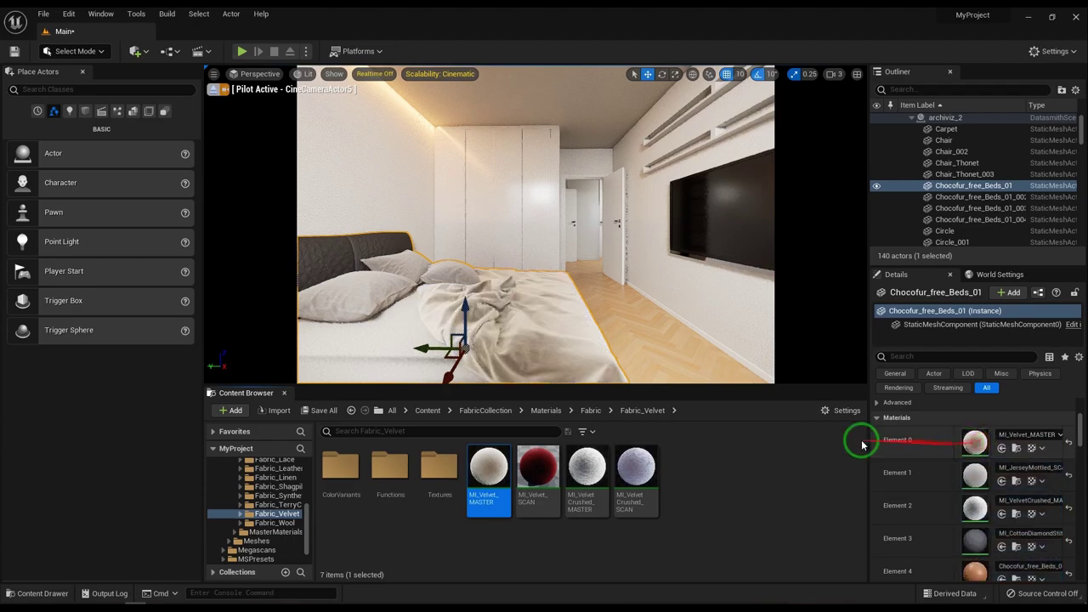
- Try shagpile cow, synthetic diamond leather and scanned leather jersey on the duvet
{"action": "left_click", "coordinate": [590, 410]}
{"action": "scroll", "coordinate": [476, 476], "scroll_direction": "down", "scroll_amount": 1}
{"action": "double_click", "coordinate": [448, 503]}
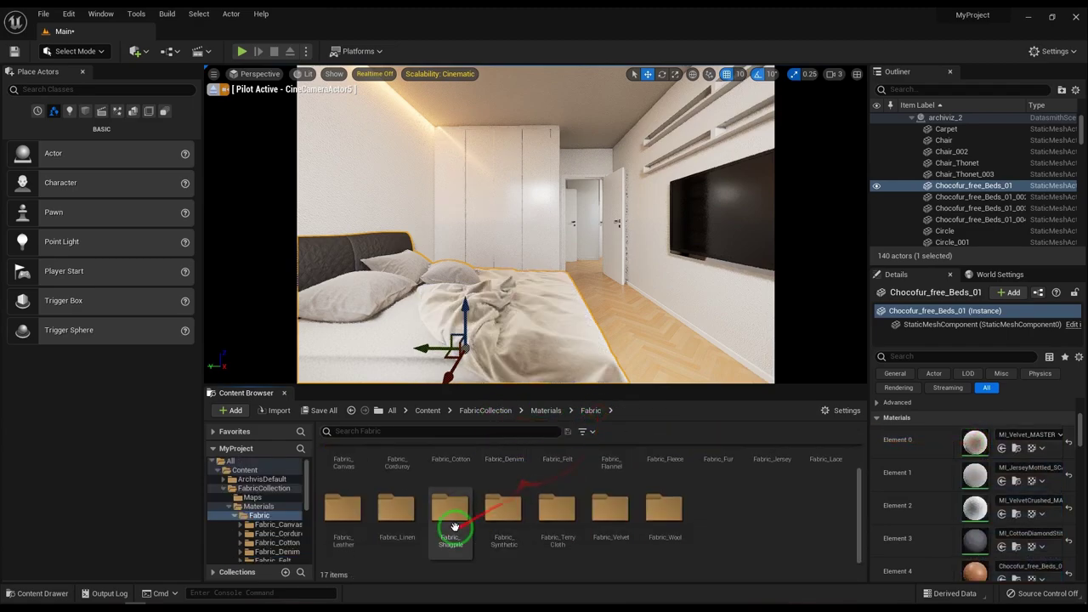
{"action": "left_click_drag", "start_coordinate": [587, 468], "coordinate": [975, 442]}
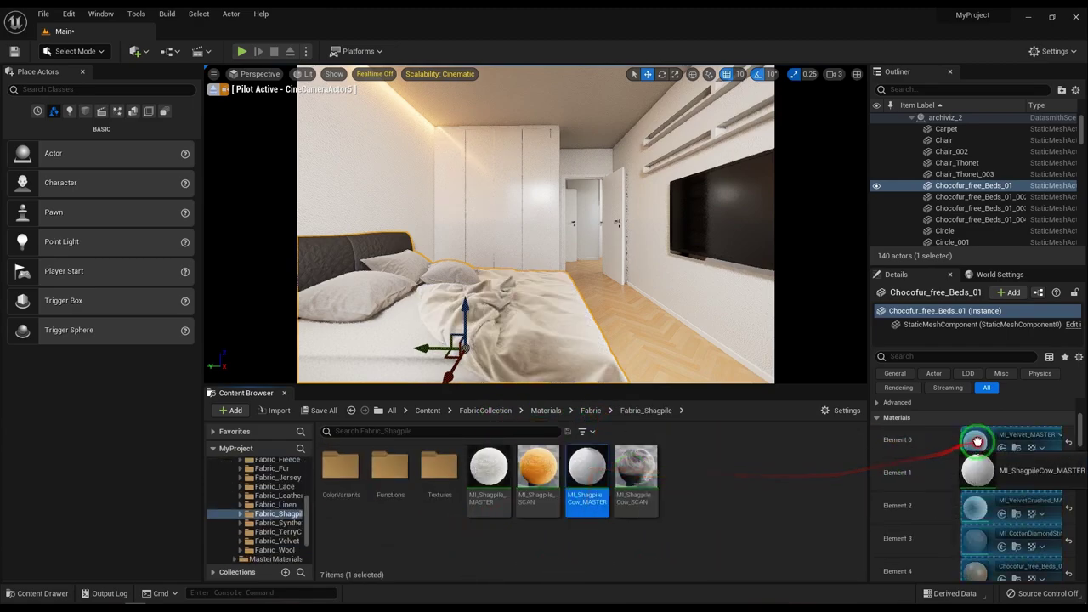
{"action": "left_click", "coordinate": [595, 411]}
{"action": "scroll", "coordinate": [400, 505], "scroll_direction": "down", "scroll_amount": 1}
{"action": "double_click", "coordinate": [365, 515]}
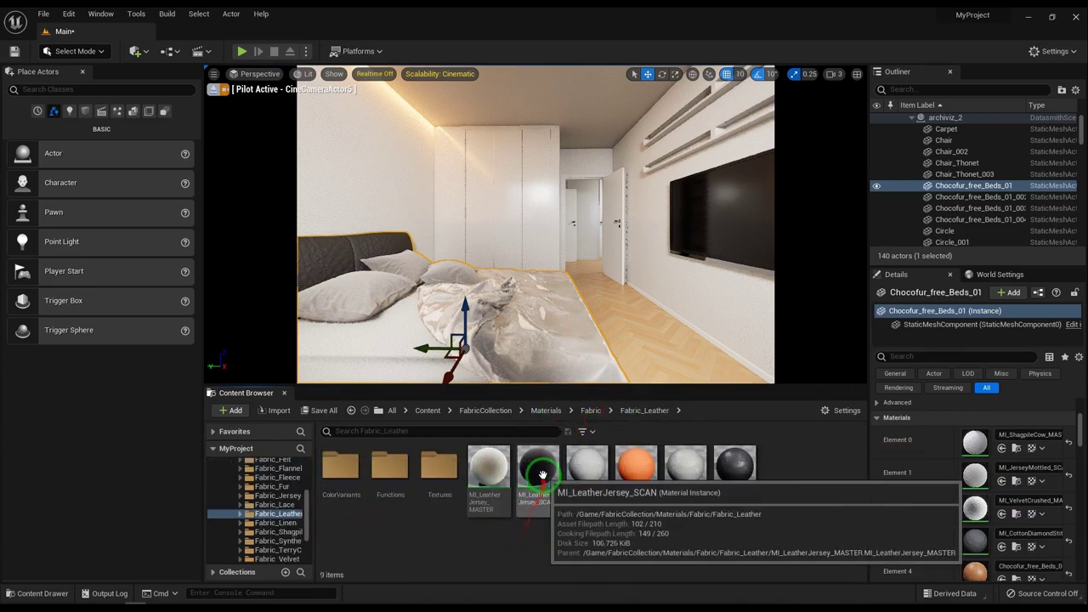
{"action": "left_click_drag", "start_coordinate": [734, 470], "coordinate": [974, 448]}
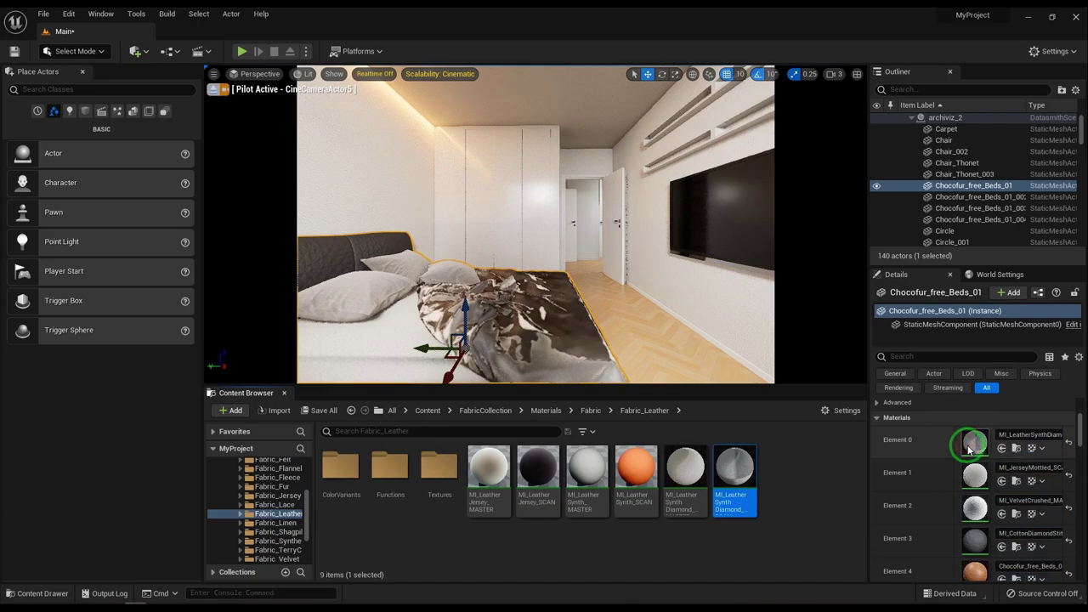
{"action": "left_click_drag", "start_coordinate": [538, 469], "coordinate": [974, 441]}
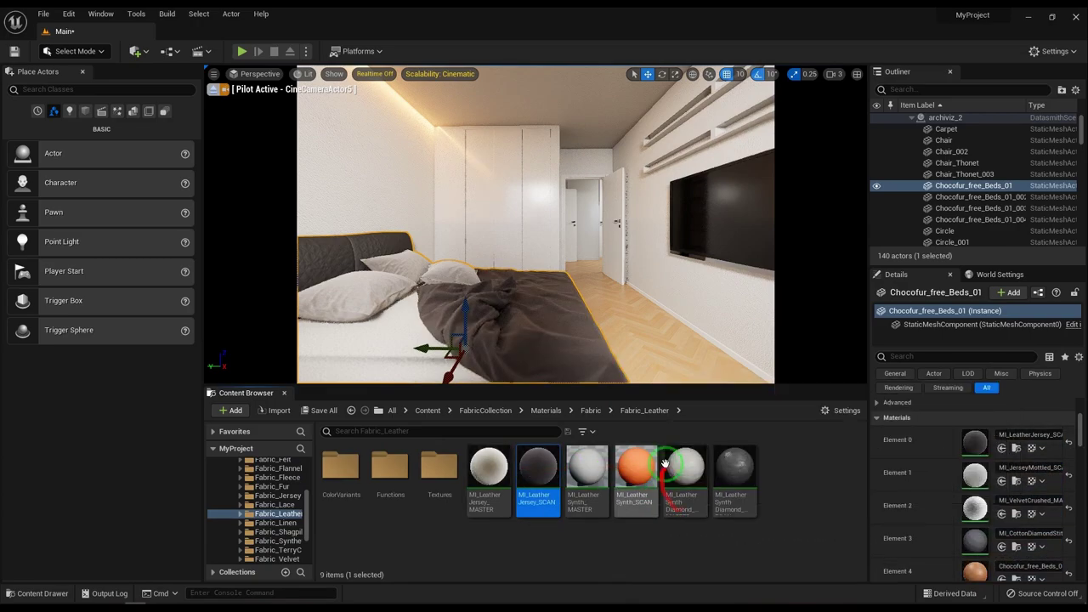
- Browse the lace and canvas fabrics and try scanned corduroy variant A on the duvet
{"action": "left_click", "coordinate": [593, 410]}
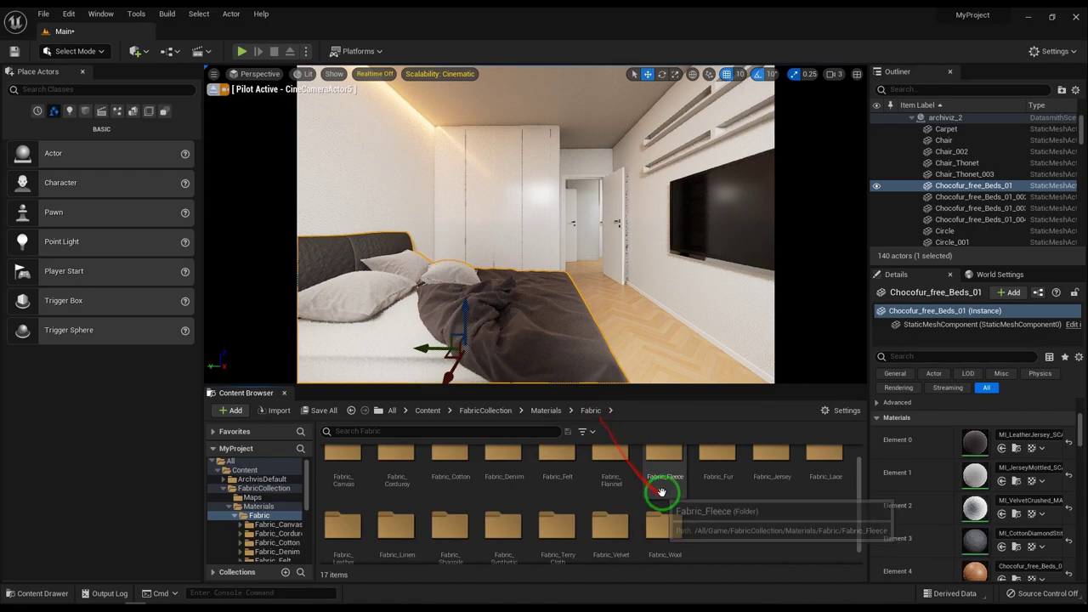
{"action": "double_click", "coordinate": [777, 473]}
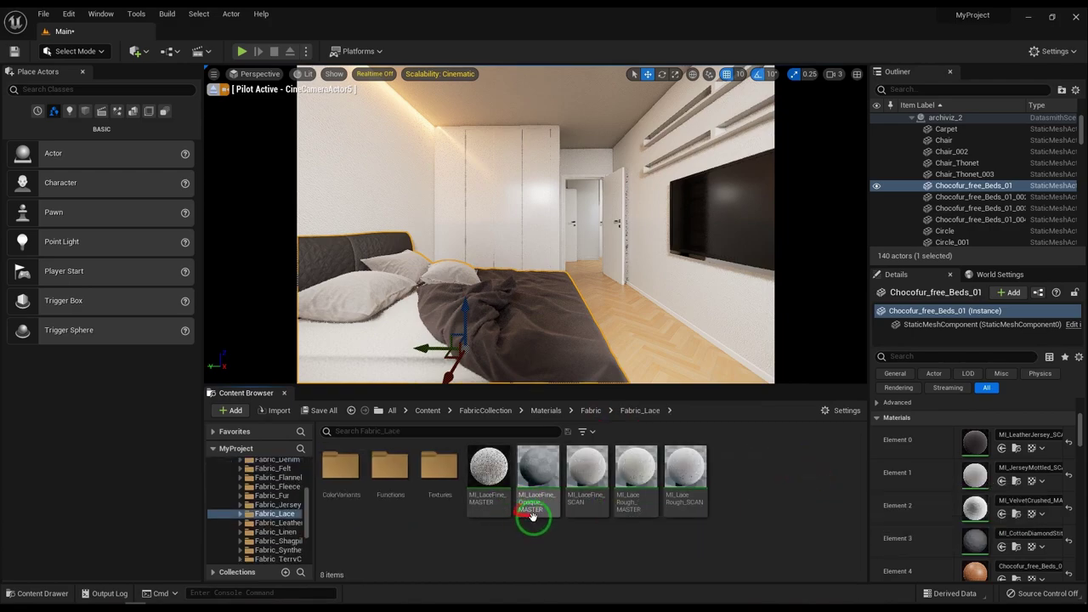
{"action": "left_click", "coordinate": [599, 415]}
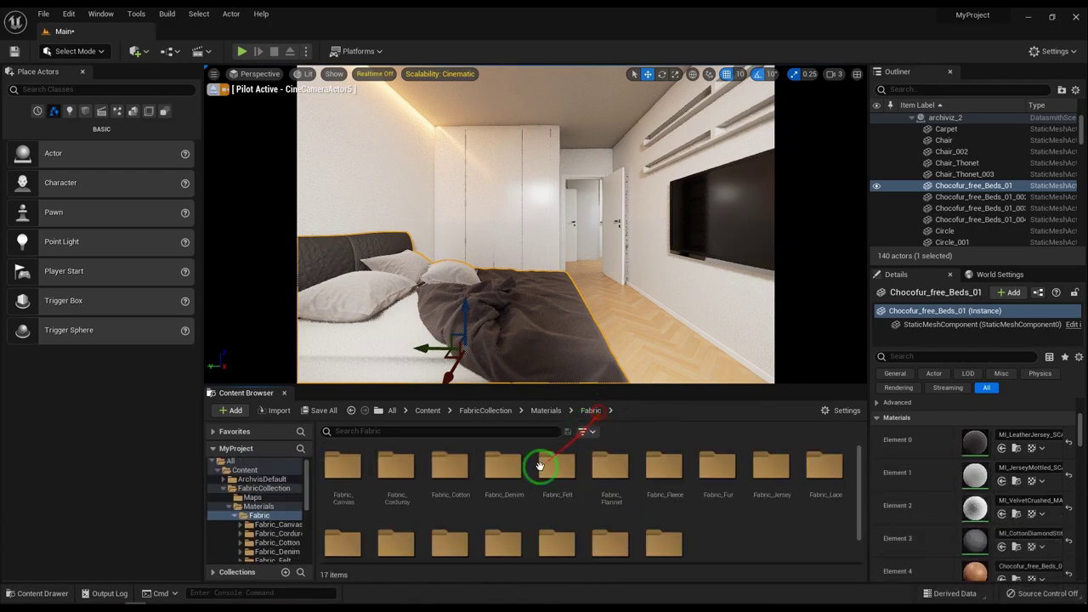
{"action": "left_click", "coordinate": [348, 498]}
{"action": "double_click", "coordinate": [348, 491]}
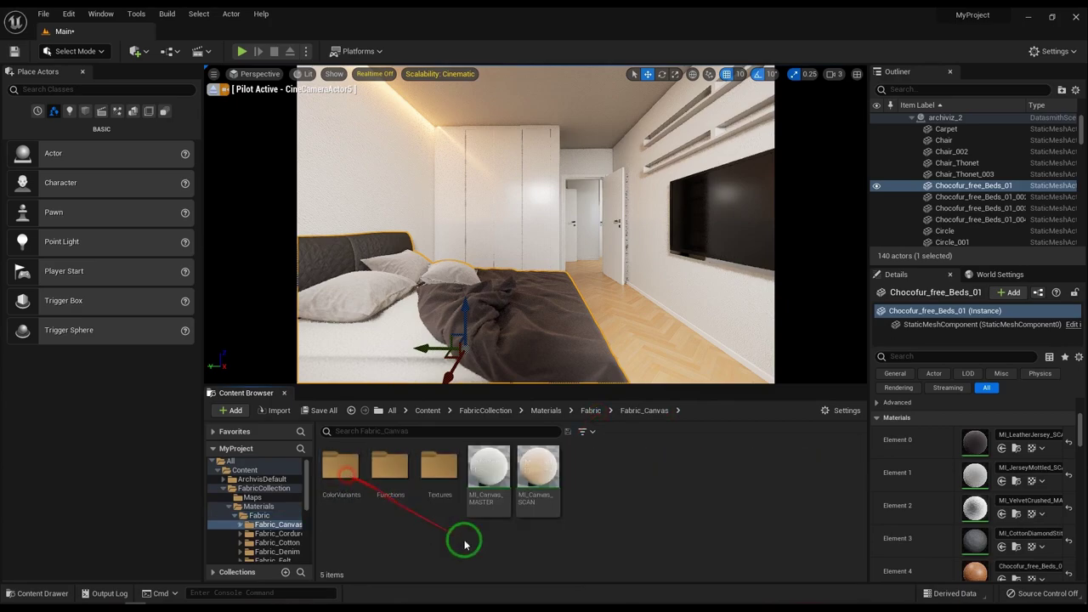
{"action": "left_click", "coordinate": [601, 415]}
{"action": "double_click", "coordinate": [418, 469]}
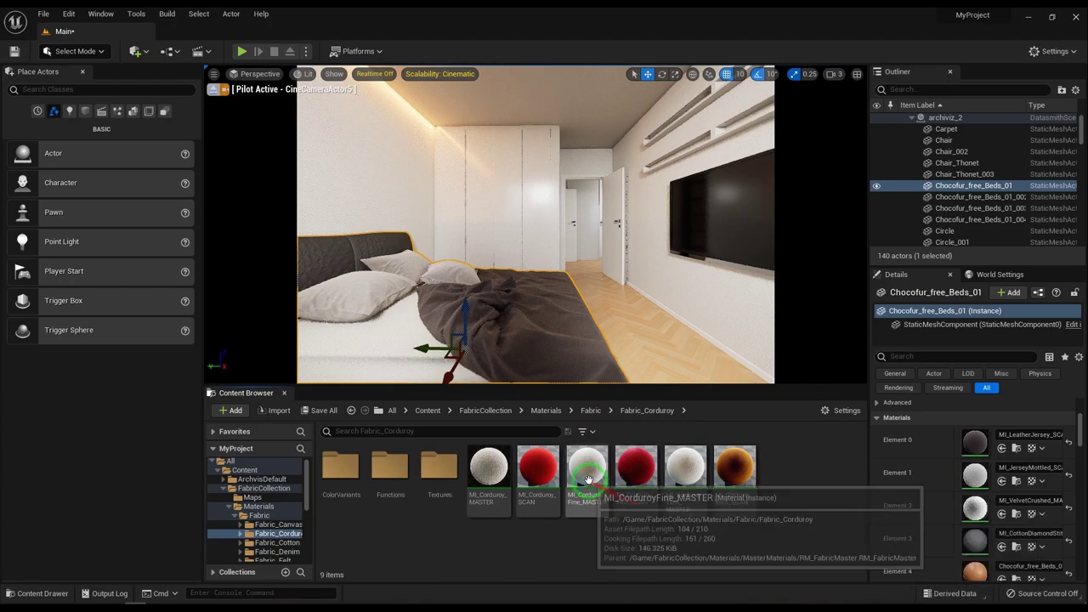
{"action": "left_click_drag", "start_coordinate": [739, 473], "coordinate": [976, 442]}
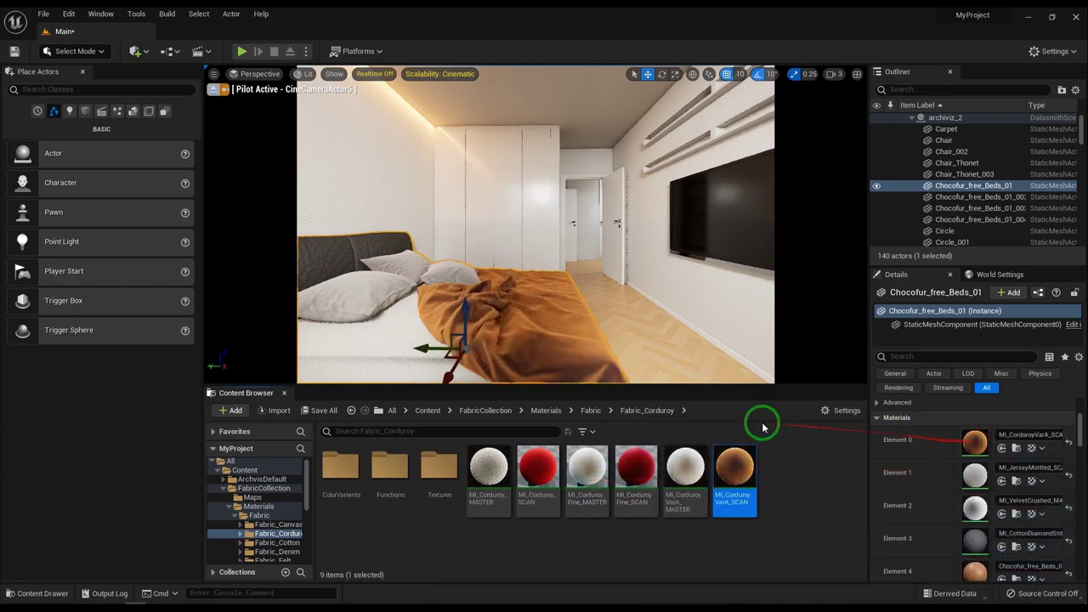
- Settle on MI_VelvetCrushed_MASTER for the duvet's Element 0
{"action": "left_click", "coordinate": [600, 415]}
{"action": "double_click", "coordinate": [602, 507]}
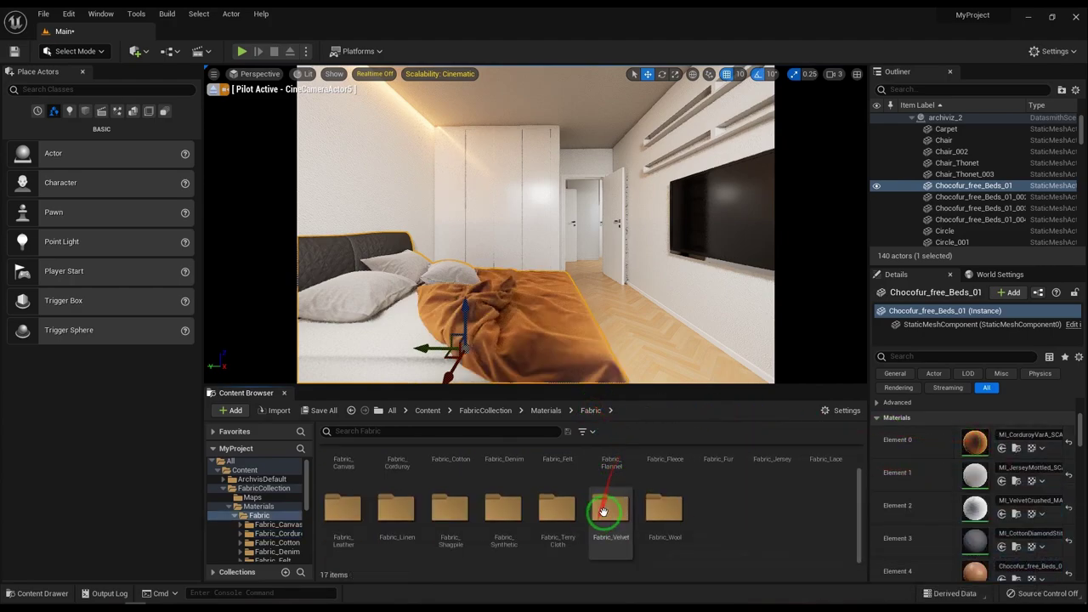
{"action": "left_click_drag", "start_coordinate": [565, 519], "coordinate": [977, 438]}
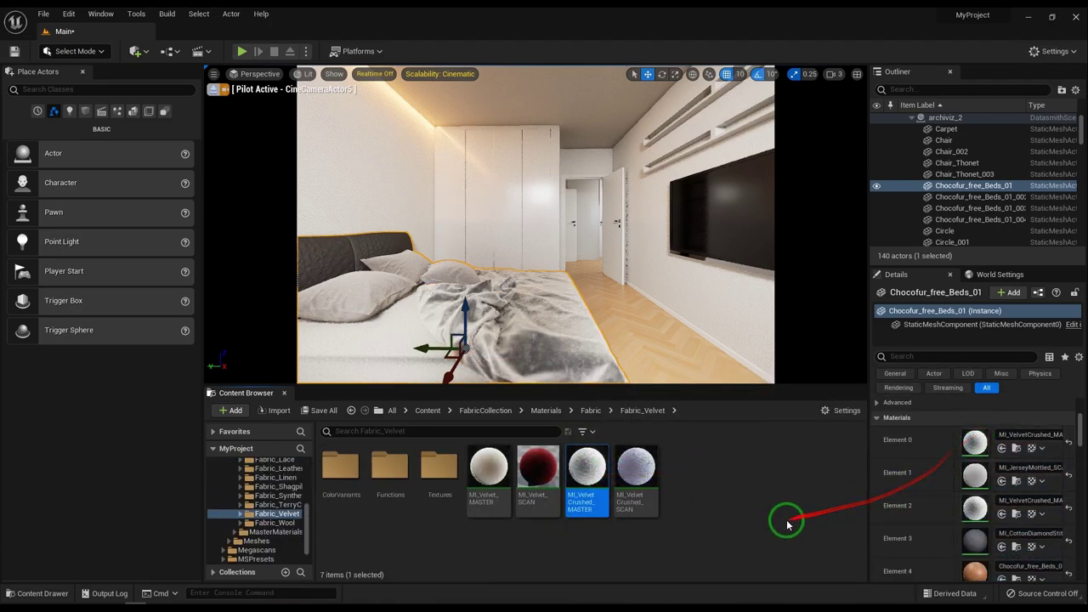
{"action": "left_click", "coordinate": [626, 336]}
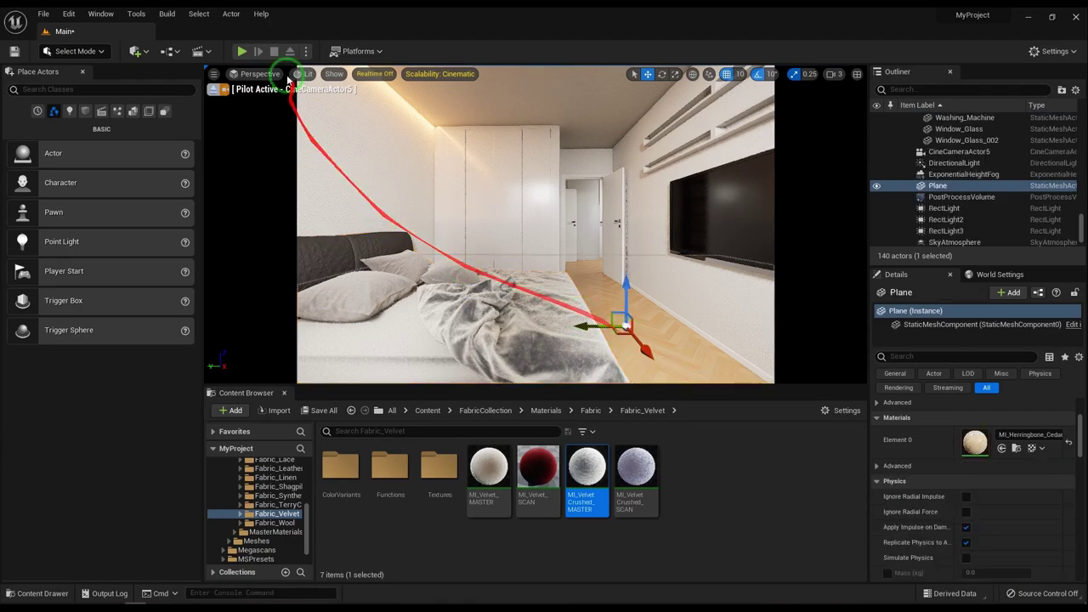
- Set the viewport's Screen Percentage to 200 and reselect the bed
{"action": "left_click", "coordinate": [219, 75]}
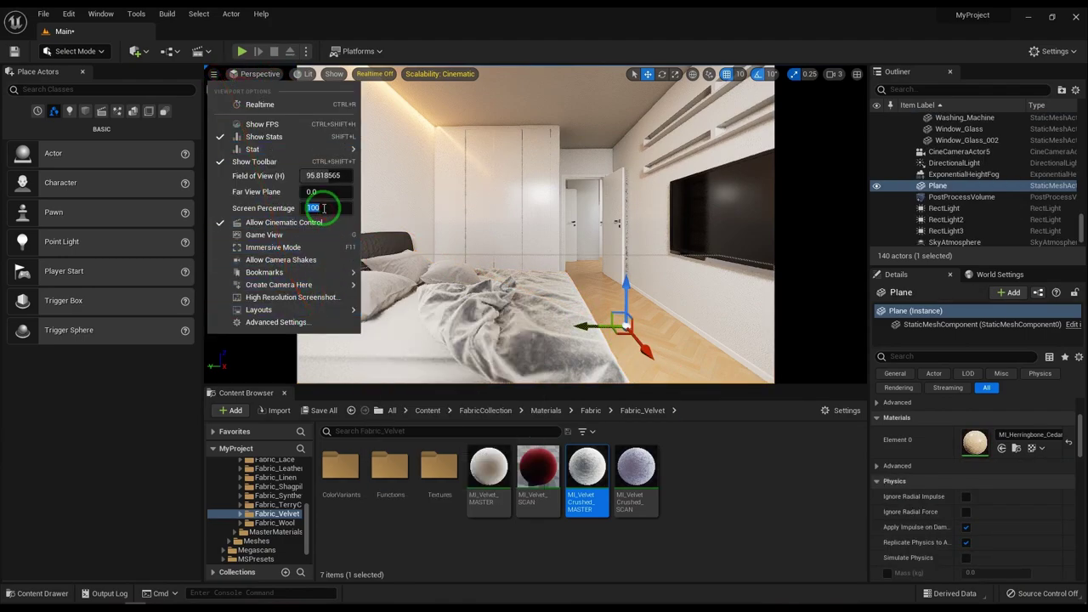
{"action": "type", "text": "00"}
{"action": "key", "text": "Return"}
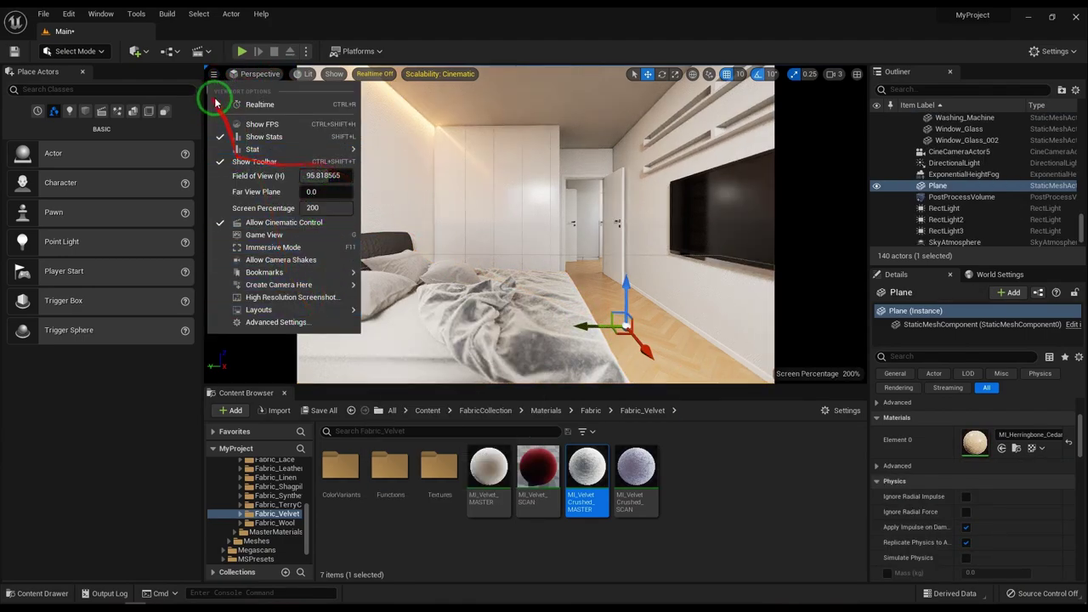
{"action": "left_click", "coordinate": [213, 75]}
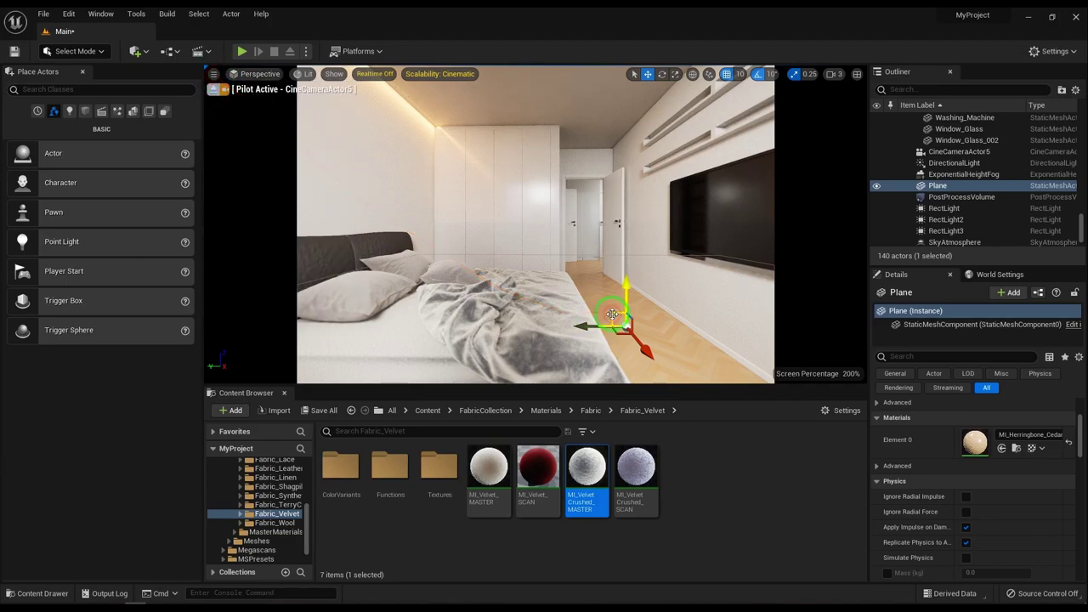
{"action": "left_click_drag", "start_coordinate": [622, 317], "coordinate": [681, 371]}
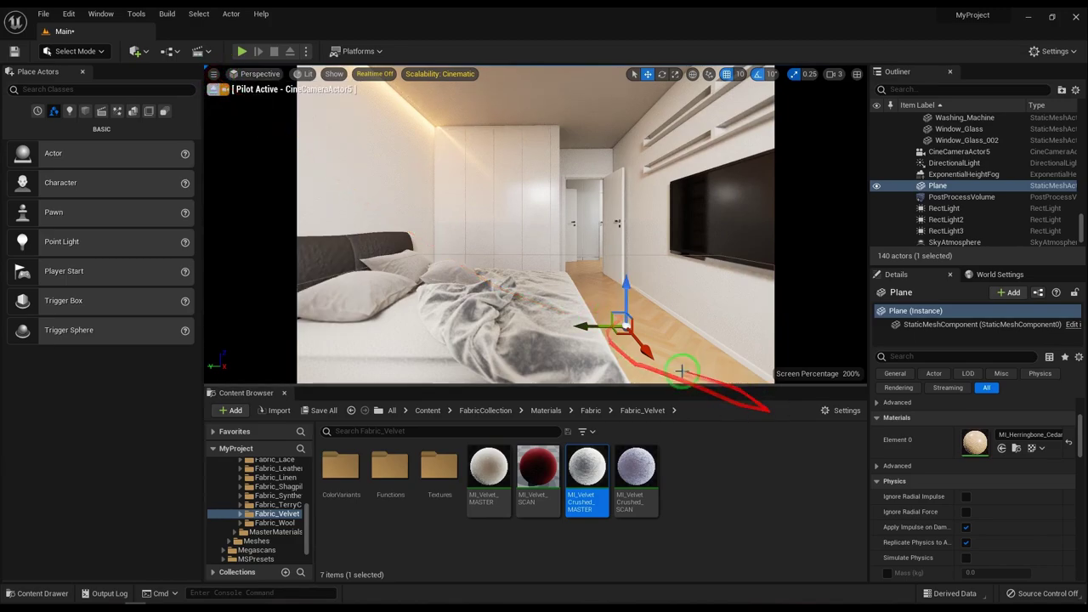
{"action": "left_click", "coordinate": [514, 321]}
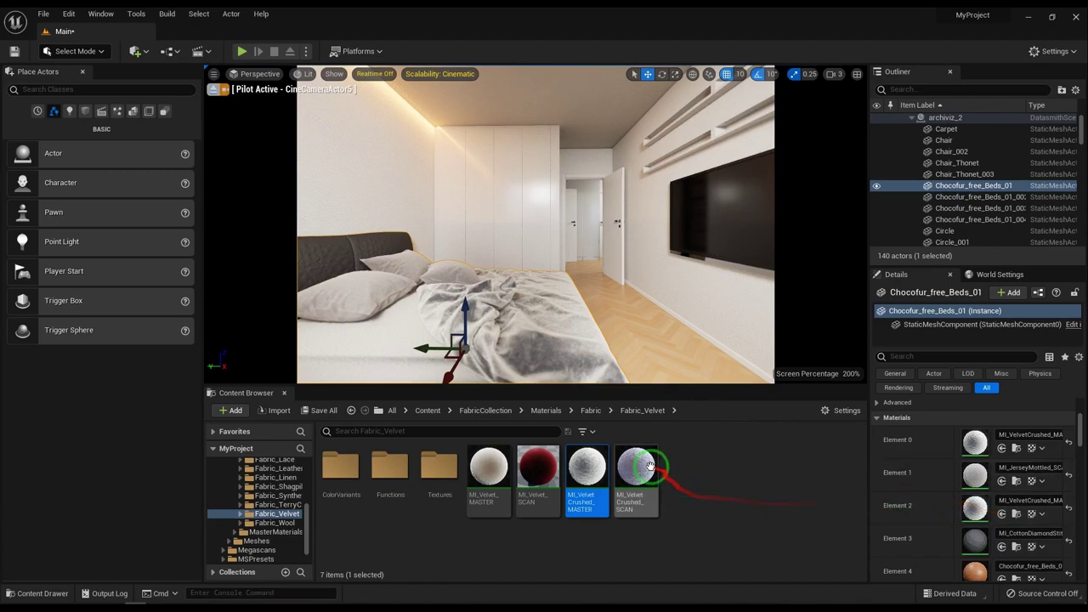
- Try the large plait, speckled thin, silver thread and small plait wools, returning to large plait
{"action": "left_click", "coordinate": [589, 414]}
{"action": "double_click", "coordinate": [668, 505]}
{"action": "scroll", "coordinate": [708, 553], "scroll_direction": "down", "scroll_amount": 2}
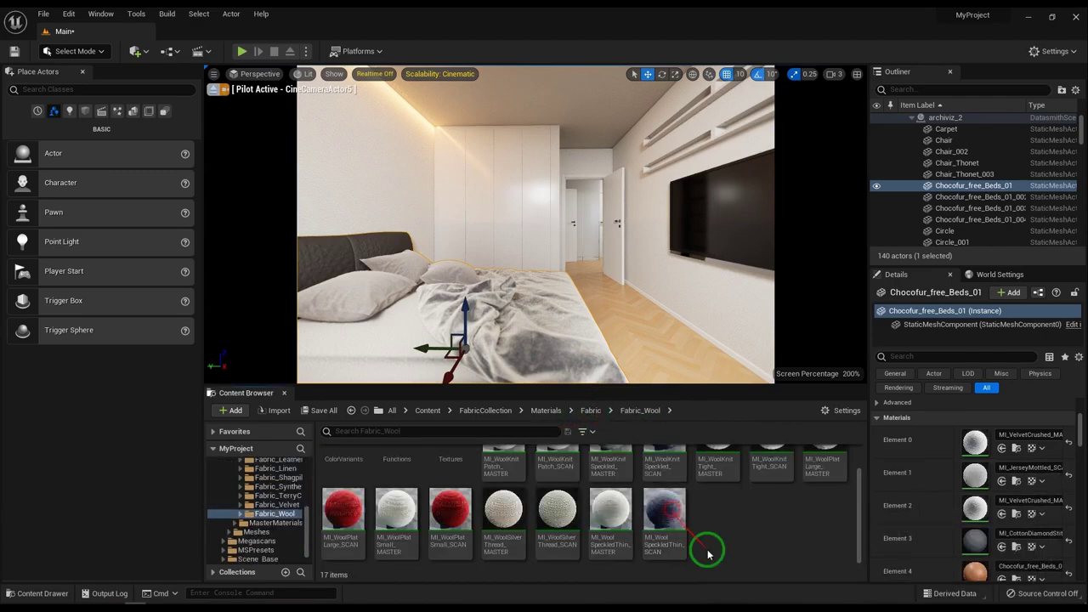
{"action": "scroll", "coordinate": [707, 550], "scroll_direction": "up", "scroll_amount": 1}
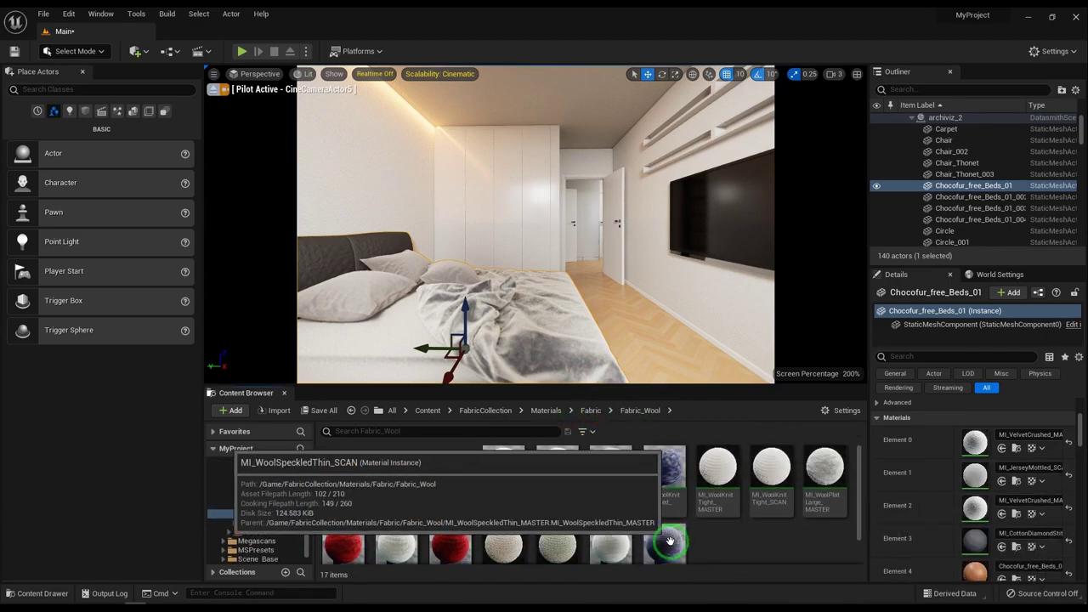
{"action": "left_click_drag", "start_coordinate": [825, 465], "coordinate": [975, 442]}
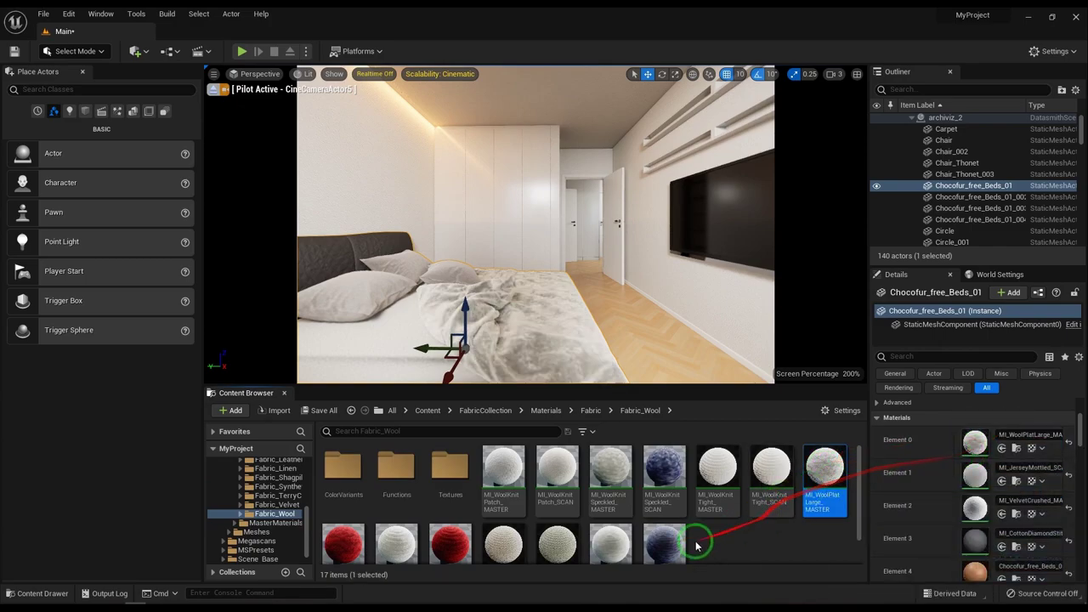
{"action": "left_click_drag", "start_coordinate": [673, 555], "coordinate": [973, 444]}
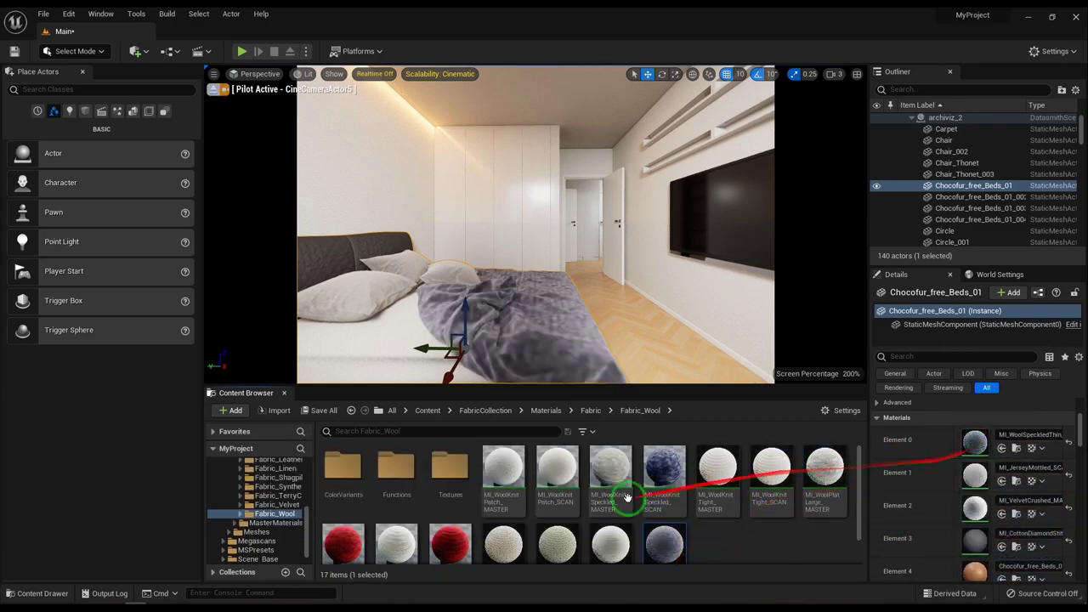
{"action": "left_click_drag", "start_coordinate": [558, 553], "coordinate": [975, 446]}
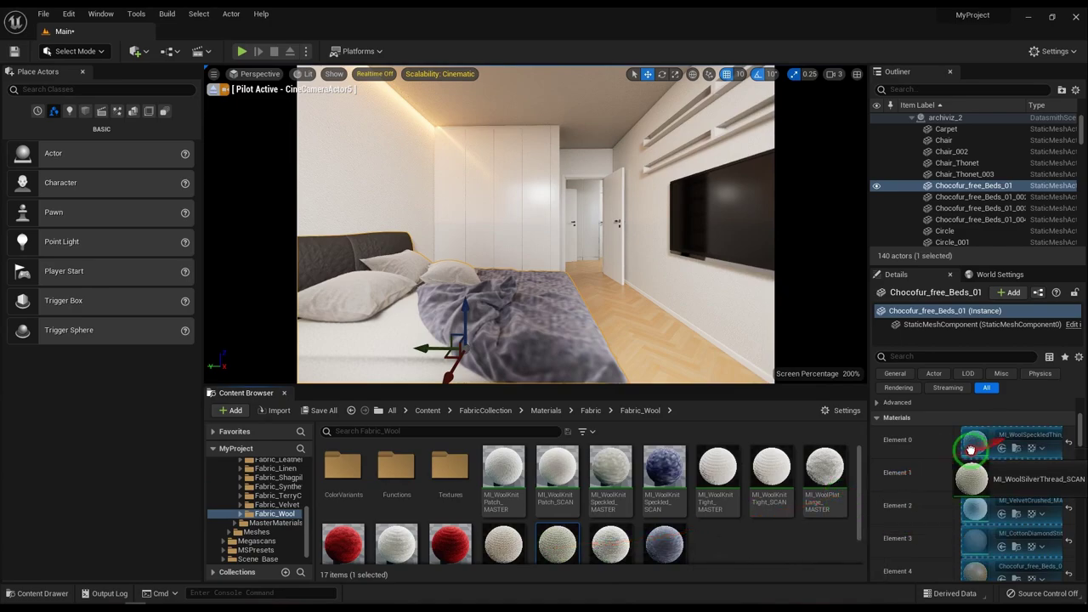
{"action": "left_click_drag", "start_coordinate": [396, 544], "coordinate": [977, 449]}
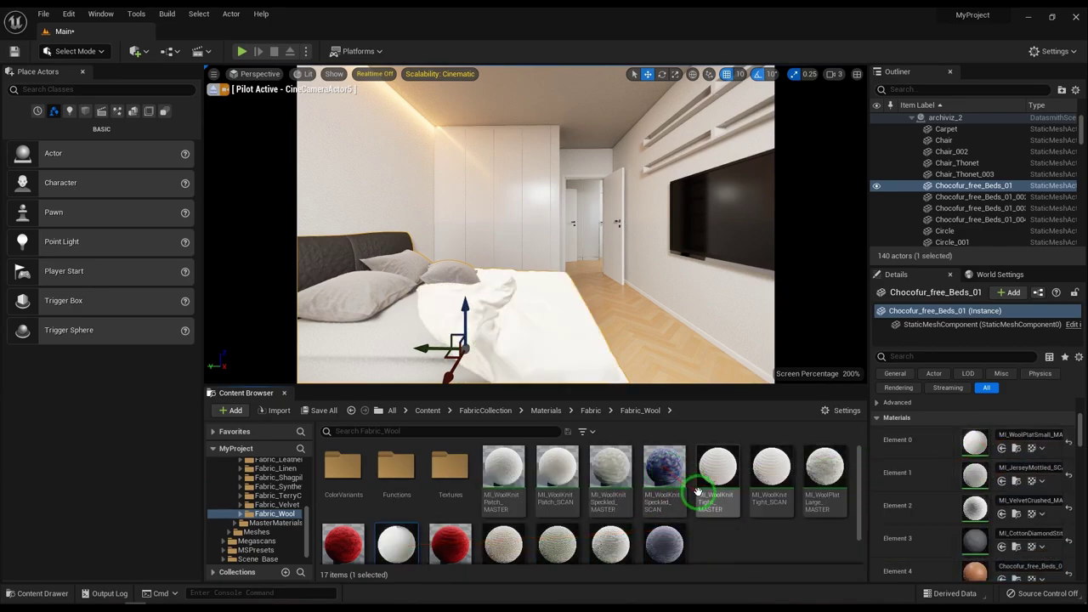
{"action": "left_click_drag", "start_coordinate": [840, 488], "coordinate": [975, 443]}
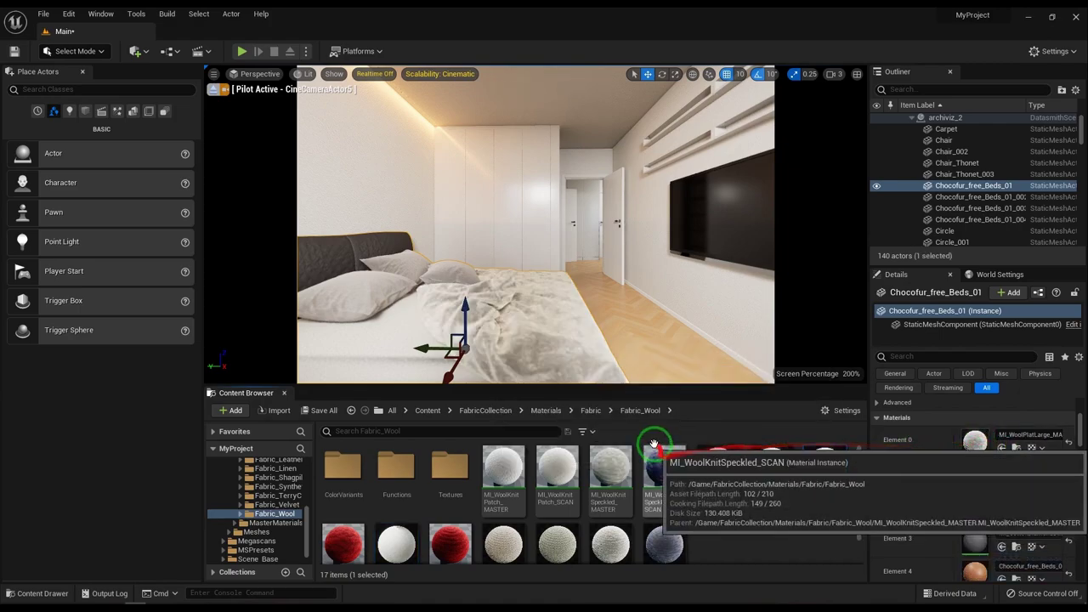
- Try the terry cloth material and its variant A scan on the bed
{"action": "left_click", "coordinate": [590, 413]}
{"action": "double_click", "coordinate": [554, 518]}
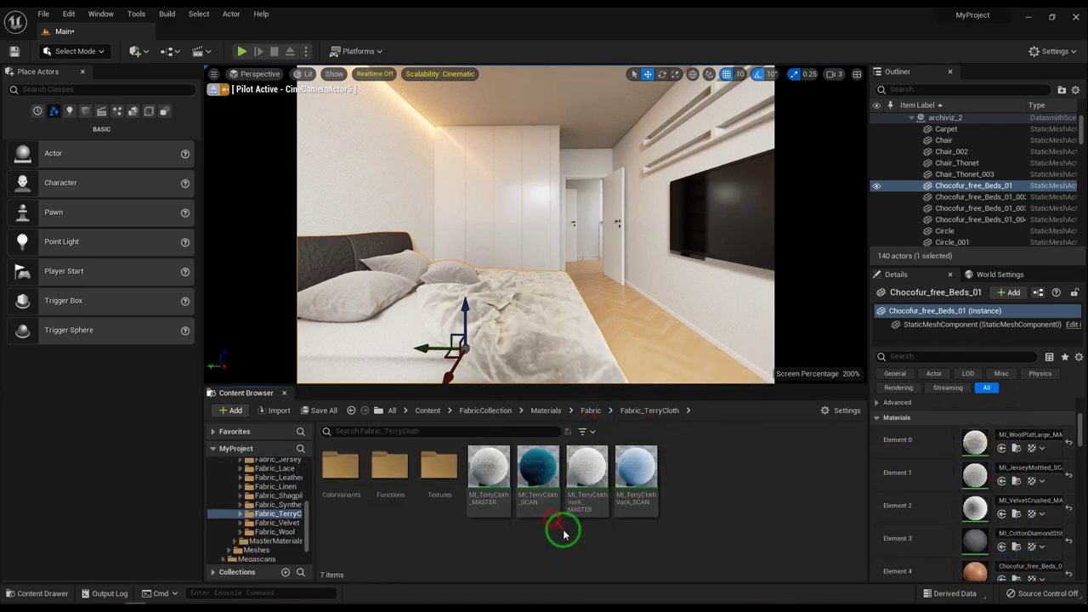
{"action": "left_click_drag", "start_coordinate": [489, 472], "coordinate": [977, 442]}
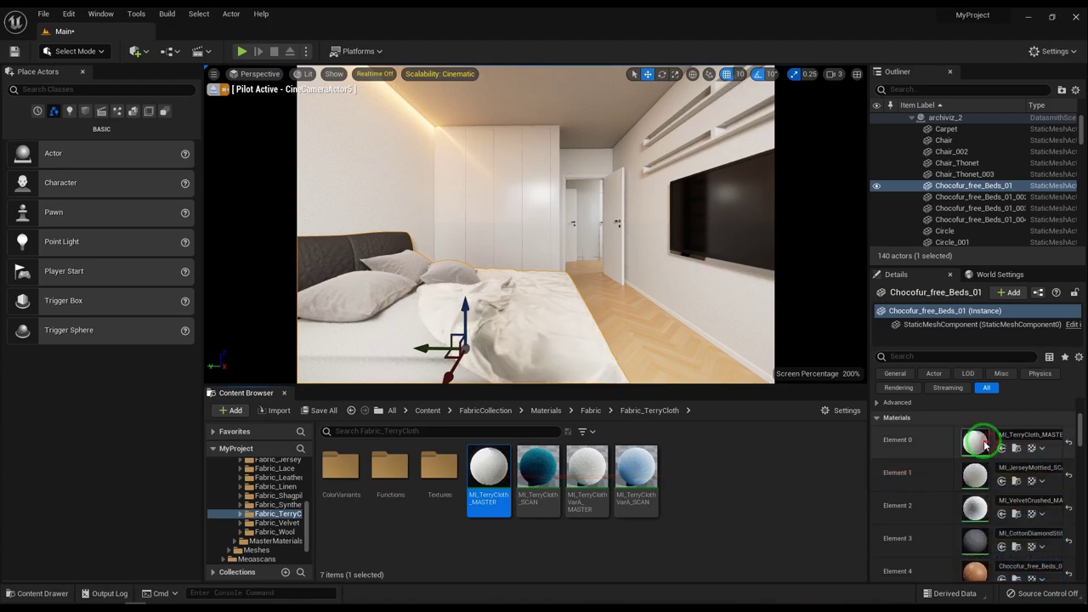
{"action": "left_click_drag", "start_coordinate": [636, 469], "coordinate": [975, 443]}
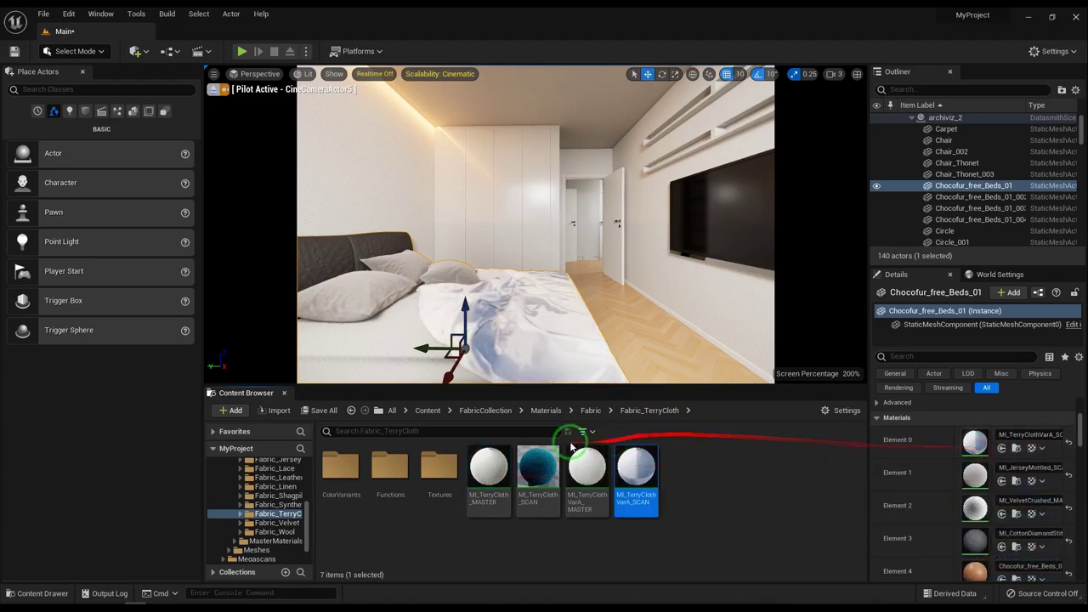
- Try the dark purple square-pattern fur, then apply MI_FurSynthRough to the duvet
{"action": "left_click", "coordinate": [590, 411]}
{"action": "double_click", "coordinate": [693, 470]}
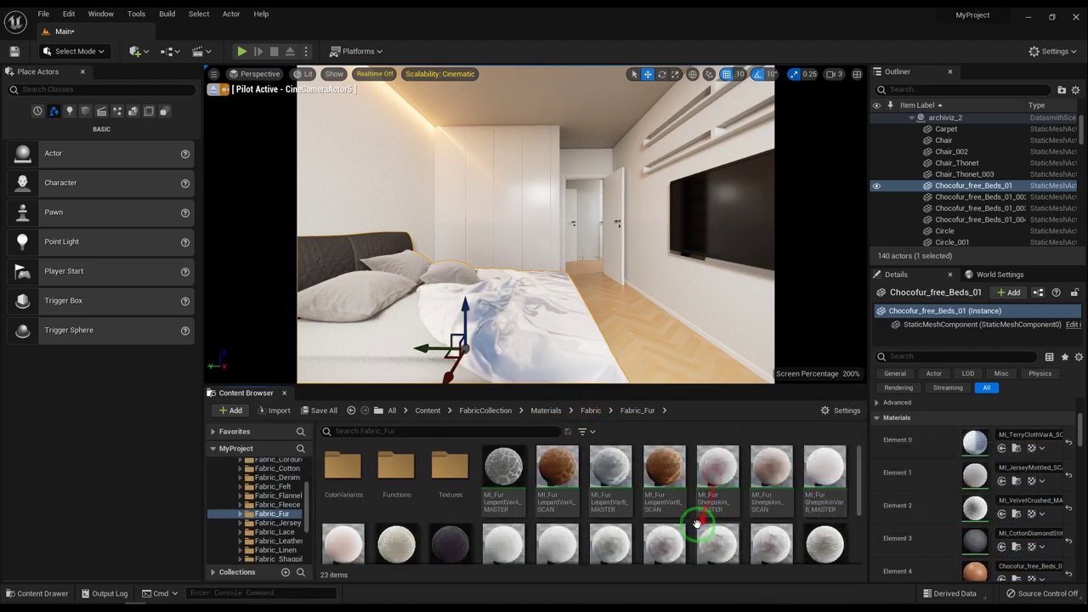
{"action": "left_click_drag", "start_coordinate": [450, 493], "coordinate": [974, 442]}
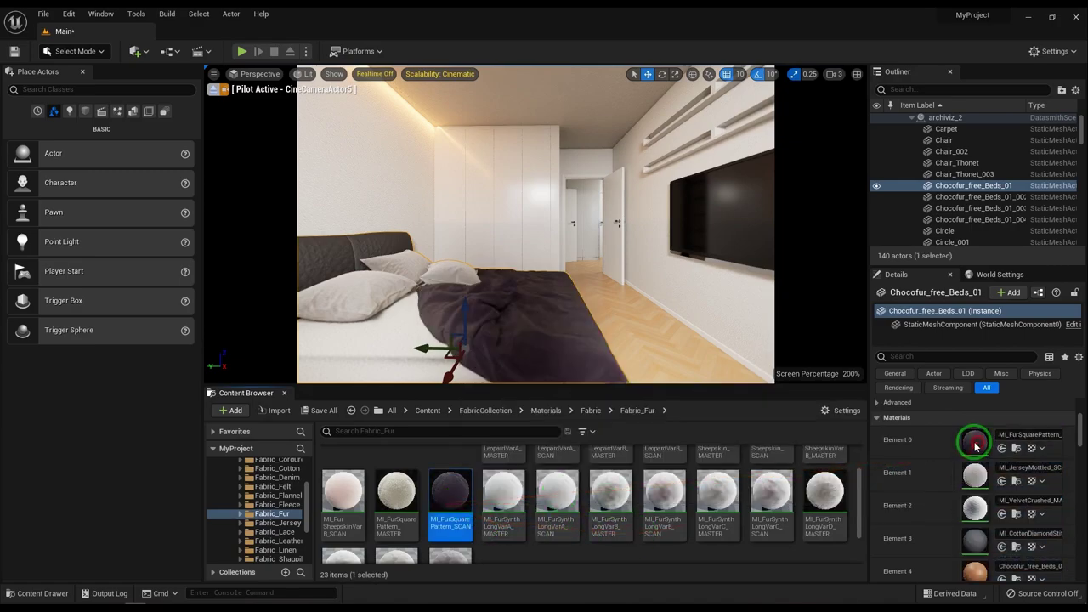
{"action": "scroll", "coordinate": [807, 531], "scroll_direction": "down", "scroll_amount": 1}
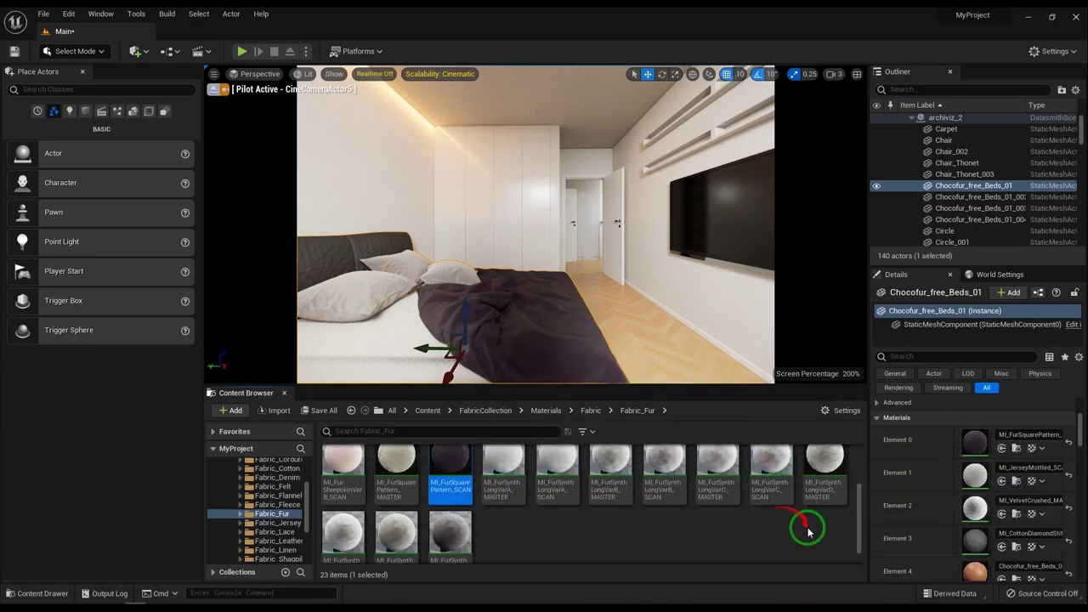
{"action": "left_click_drag", "start_coordinate": [449, 535], "coordinate": [975, 442]}
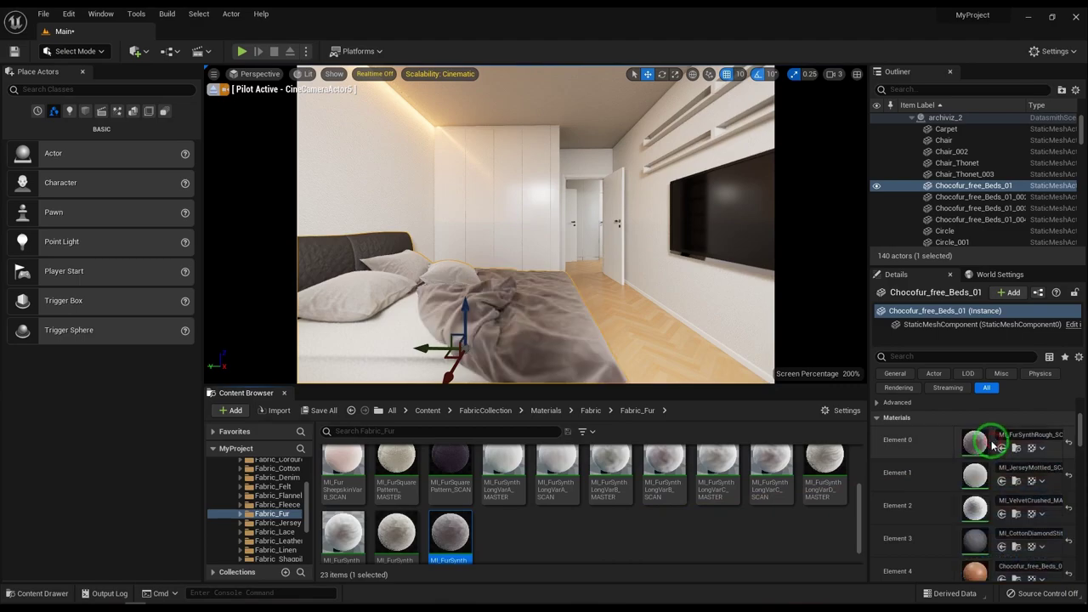
{"action": "left_click", "coordinate": [662, 337]}
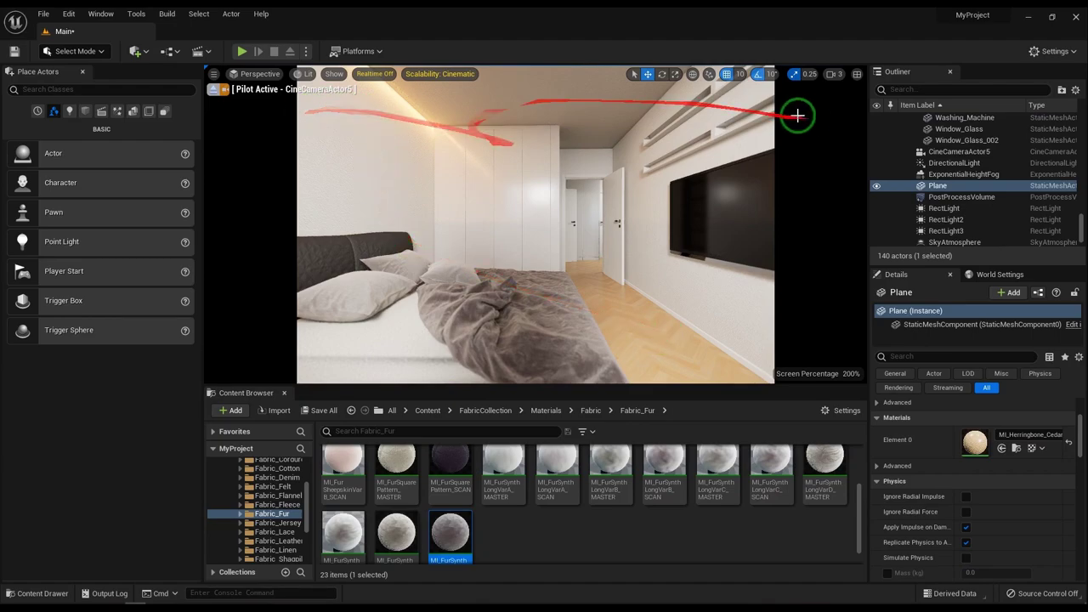
- Split the viewport into two views and place a Cube on the wall above the bed
{"action": "left_click", "coordinate": [856, 75]}
{"action": "mouse_move", "coordinate": [767, 138]}
{"action": "right_mouse_down"}
{"action": "mouse_move", "coordinate": [569, 245]}
{"action": "mouse_move", "coordinate": [672, 238]}
{"action": "right_mouse_up"}
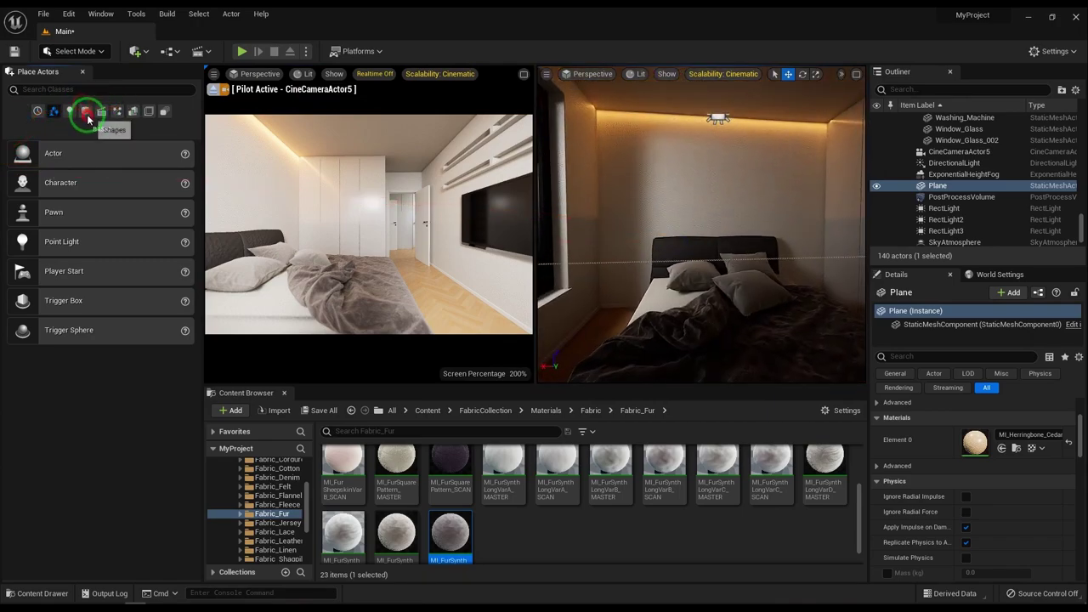
{"action": "left_click", "coordinate": [87, 114]}
{"action": "left_click_drag", "start_coordinate": [42, 155], "coordinate": [713, 179]}
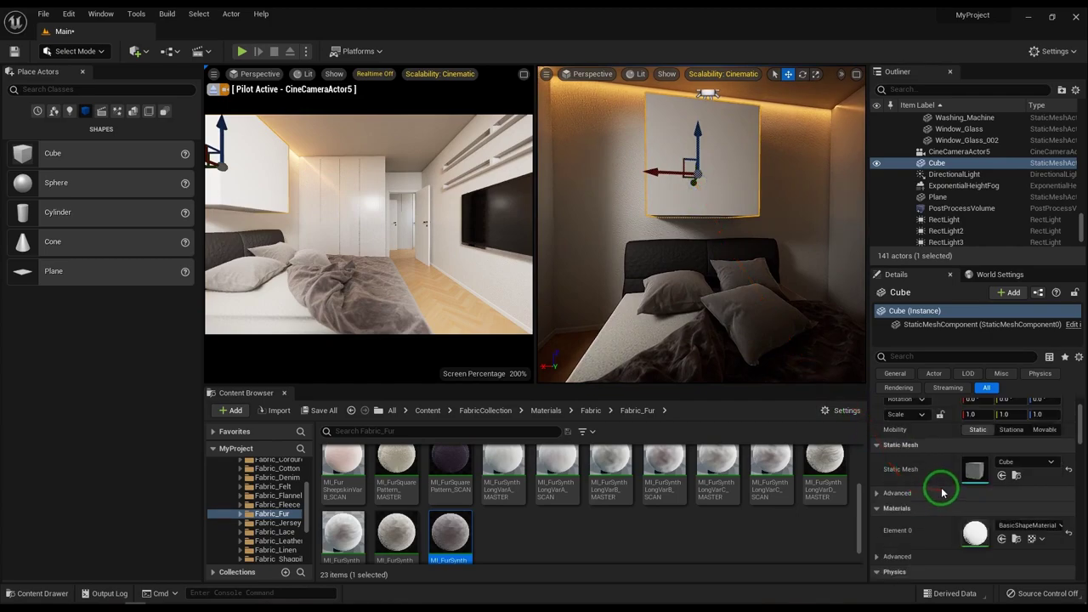
- Scale the cube into a thin wall panel of 1.0 / 0.1 / 1.2 against the wall
{"action": "scroll", "coordinate": [942, 493], "scroll_direction": "up", "scroll_amount": 2}
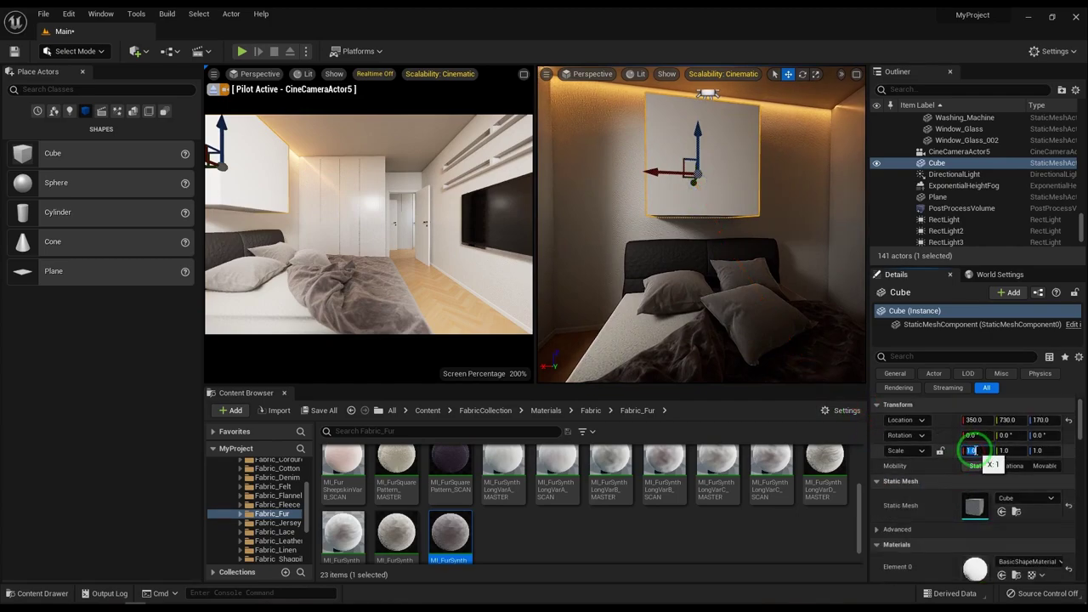
{"action": "type", "text": "0.1"}
{"action": "key", "text": "Return"}
{"action": "type", "text": "1"}
{"action": "key", "text": "Tab"}
{"action": "type", "text": "0.1"}
{"action": "key", "text": "Return"}
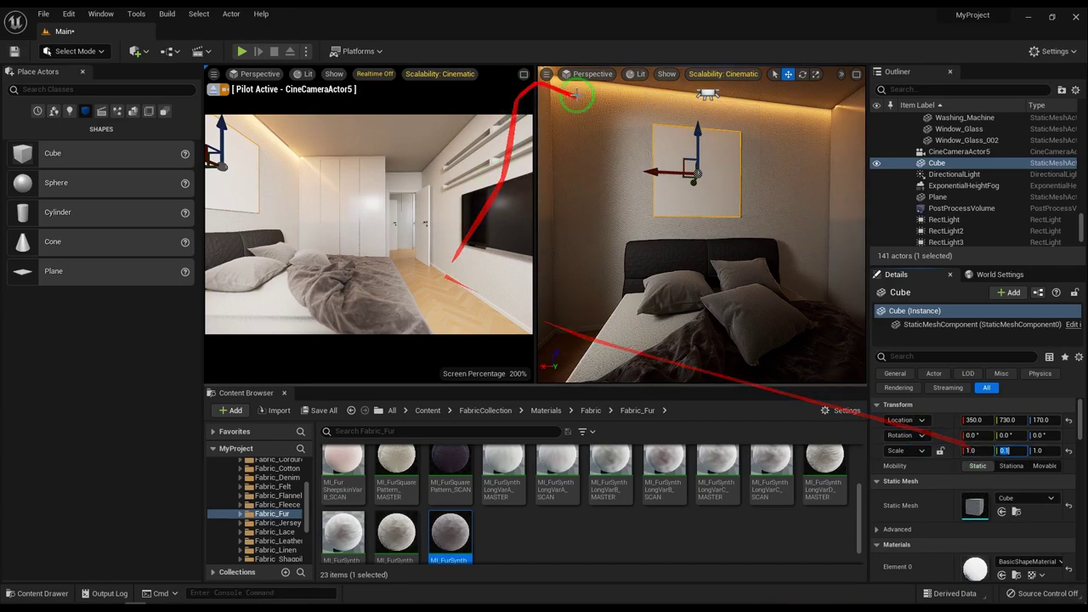
{"action": "mouse_move", "coordinate": [729, 175]}
{"action": "right_mouse_down"}
{"action": "mouse_move", "coordinate": [717, 184]}
{"action": "mouse_move", "coordinate": [721, 176]}
{"action": "right_mouse_up"}
{"action": "left_click_drag", "start_coordinate": [678, 196], "coordinate": [687, 195]}
{"action": "type", "text": "1.5"}
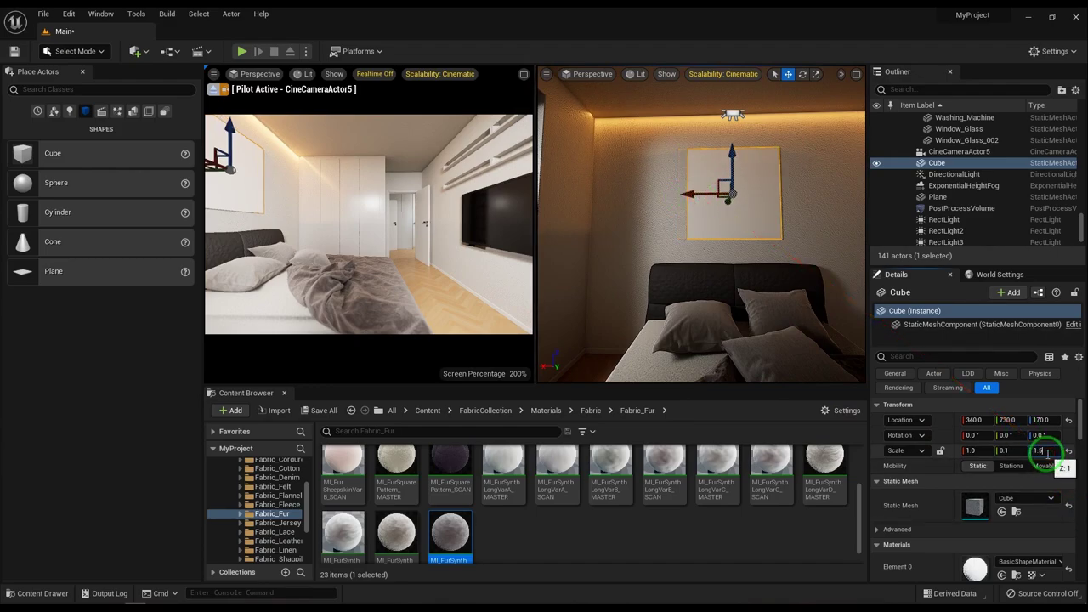
{"action": "key", "text": "Return"}
{"action": "type", "text": ".2"}
{"action": "key", "text": "Return"}
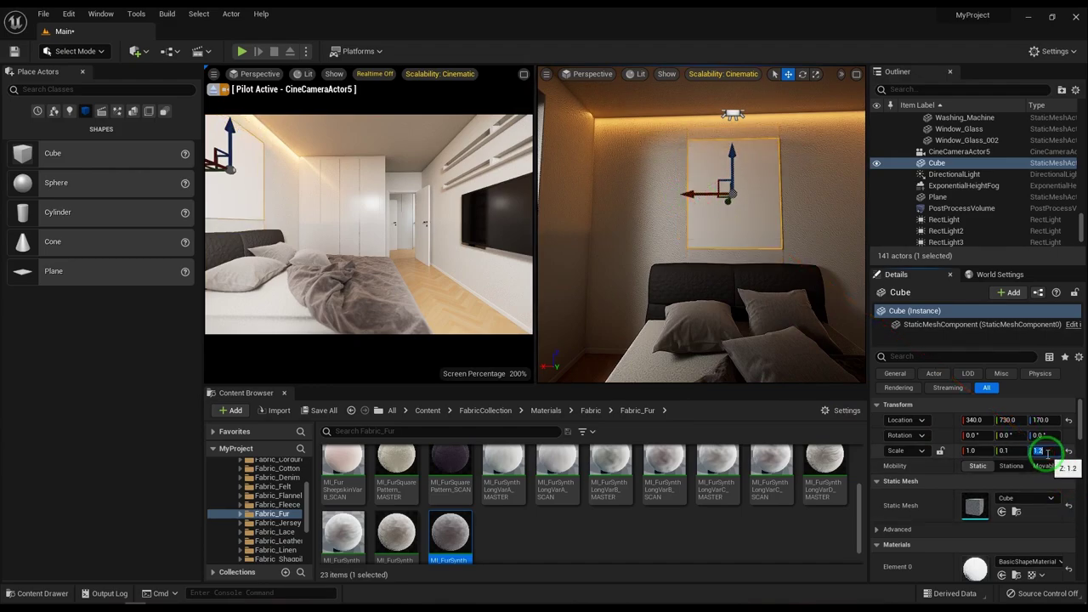
- Create a new material asset in the top-level Content folder
{"action": "scroll", "coordinate": [661, 243], "scroll_direction": "down", "scroll_amount": 5}
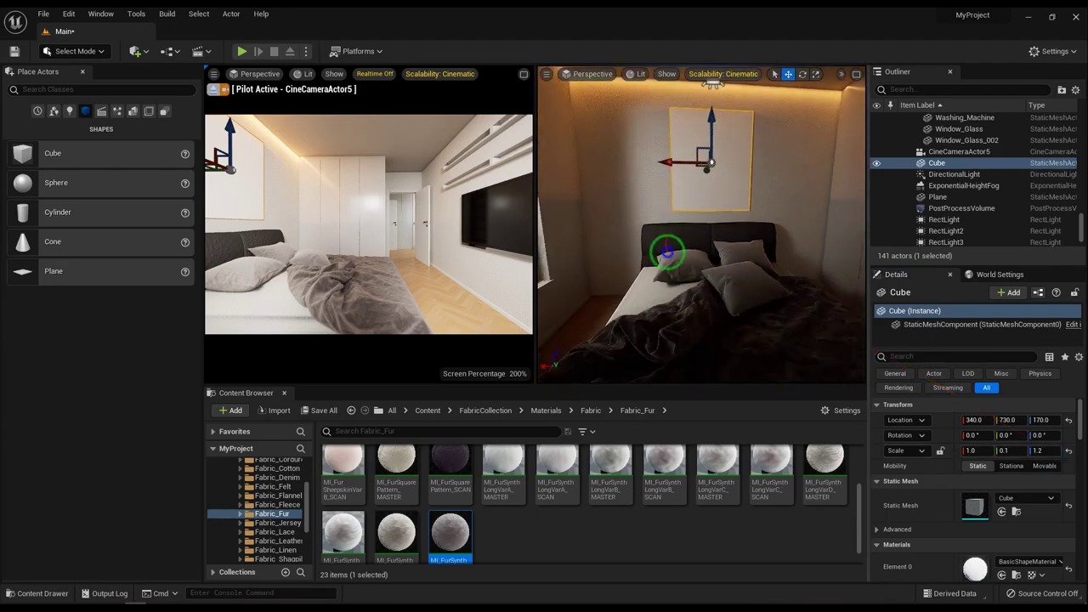
{"action": "scroll", "coordinate": [667, 250], "scroll_direction": "down", "scroll_amount": 2}
{"action": "left_click", "coordinate": [427, 411]}
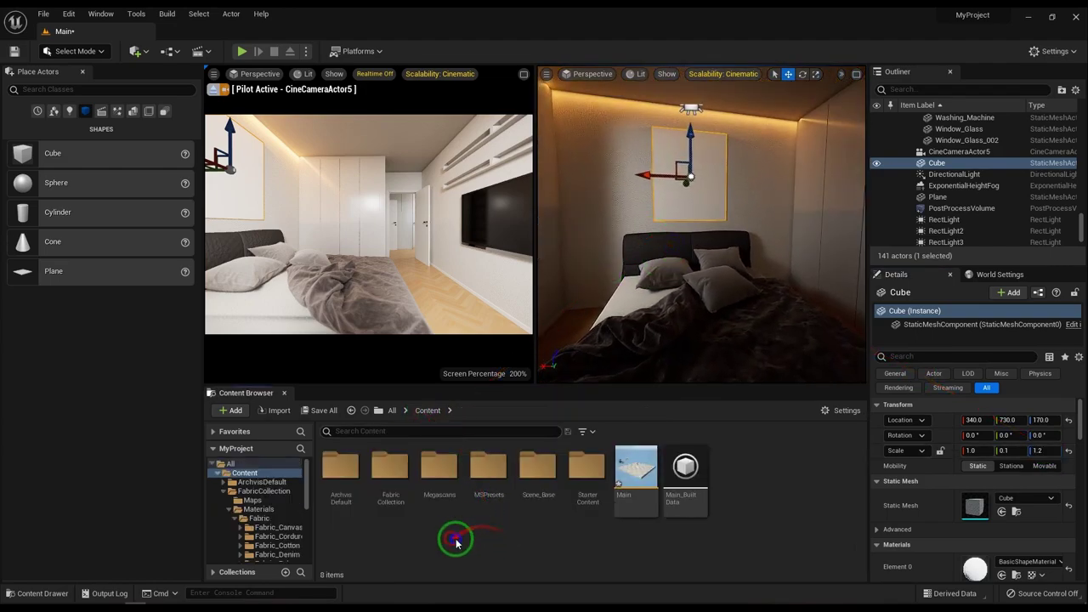
{"action": "right_click", "coordinate": [456, 541]}
{"action": "left_click", "coordinate": [514, 276]}
{"action": "type", "text": "M_art"}
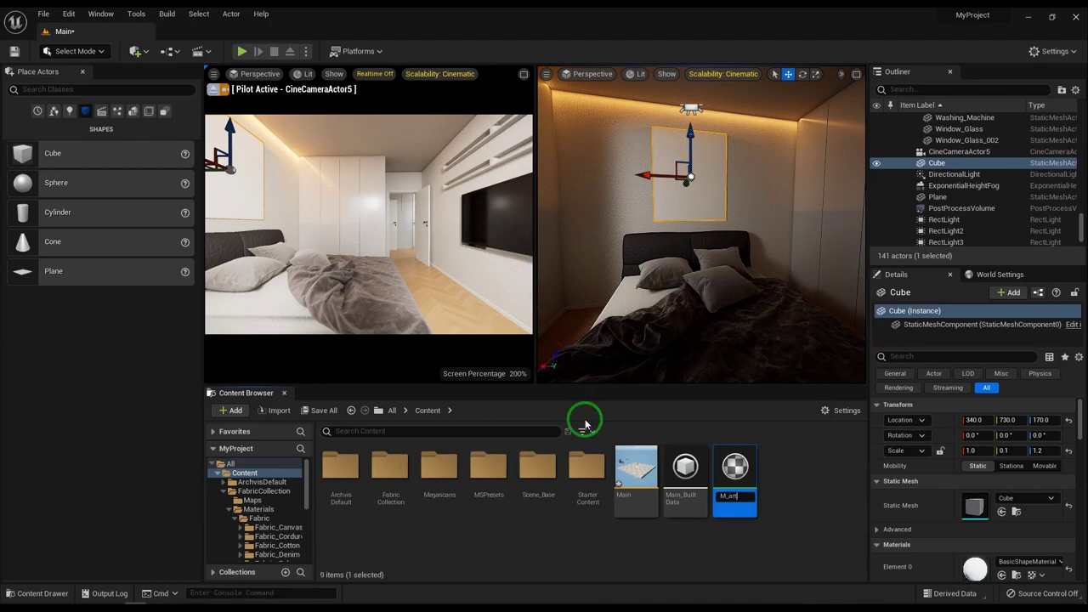
- Confirm the name M_art and open M_art in the Material Editor
{"action": "key", "text": "Return"}
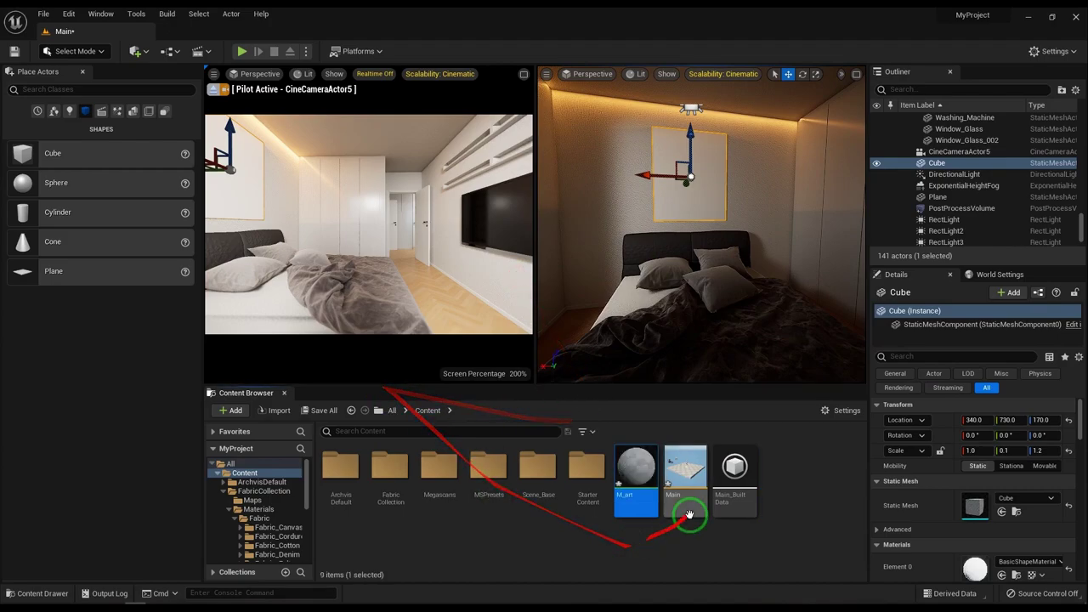
{"action": "double_click", "coordinate": [629, 466]}
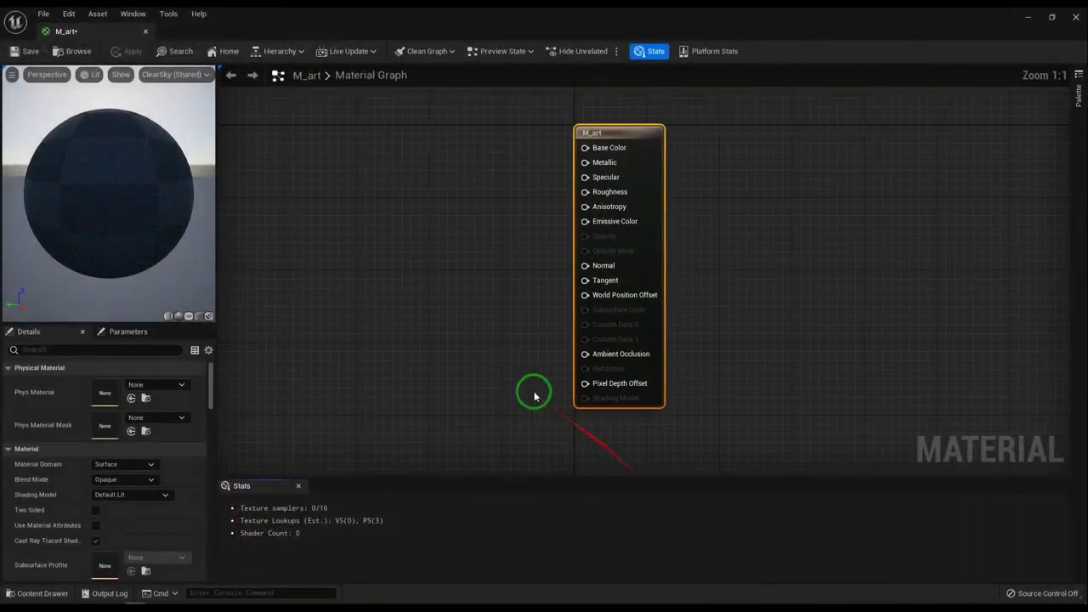
{"action": "left_click", "coordinate": [1028, 16]}
{"action": "left_click", "coordinate": [1028, 16]}
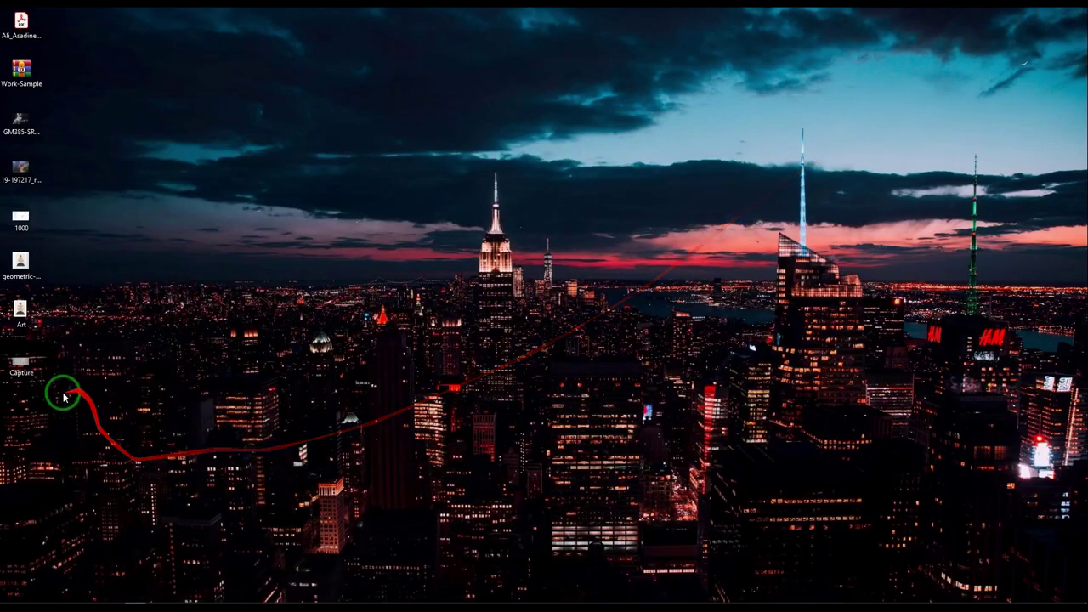
{"action": "left_click", "coordinate": [140, 603]}
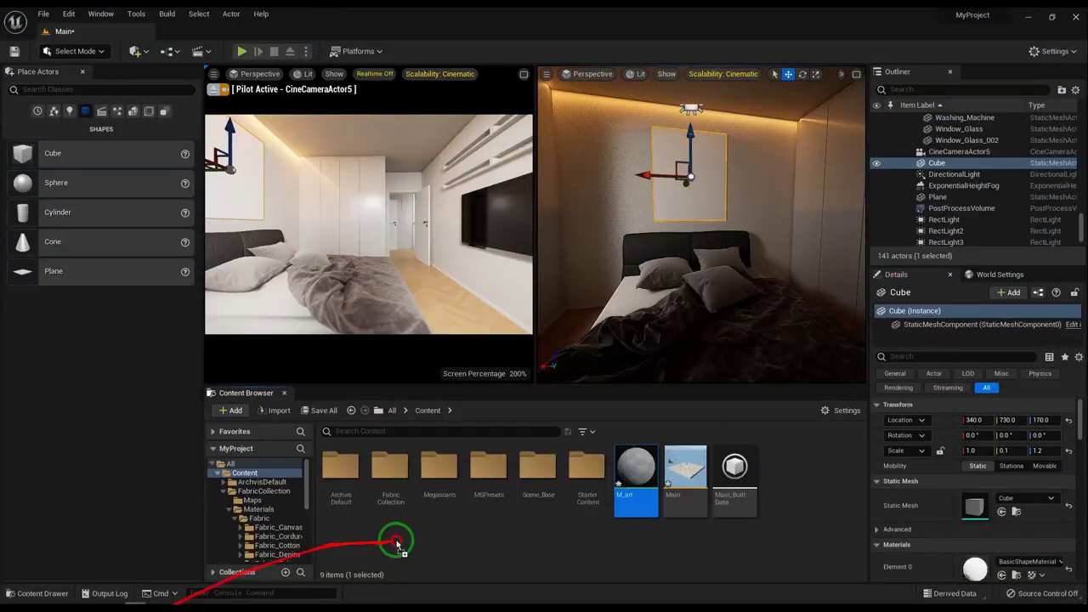
{"action": "double_click", "coordinate": [637, 467]}
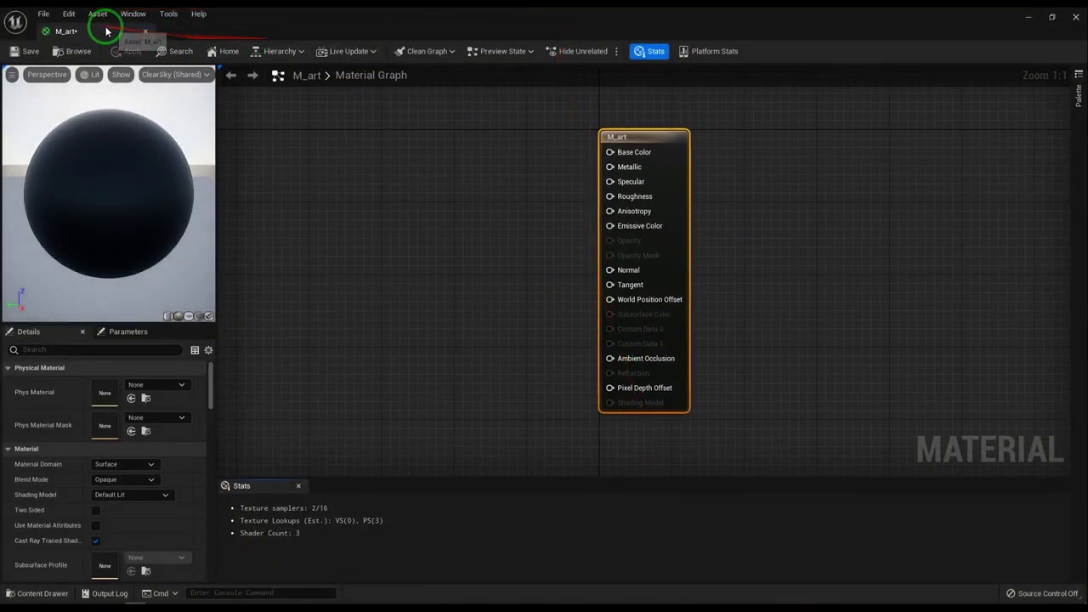
- Add the Art texture to the M_art graph and save the material
{"action": "left_click_drag", "start_coordinate": [119, 32], "coordinate": [246, 135]}
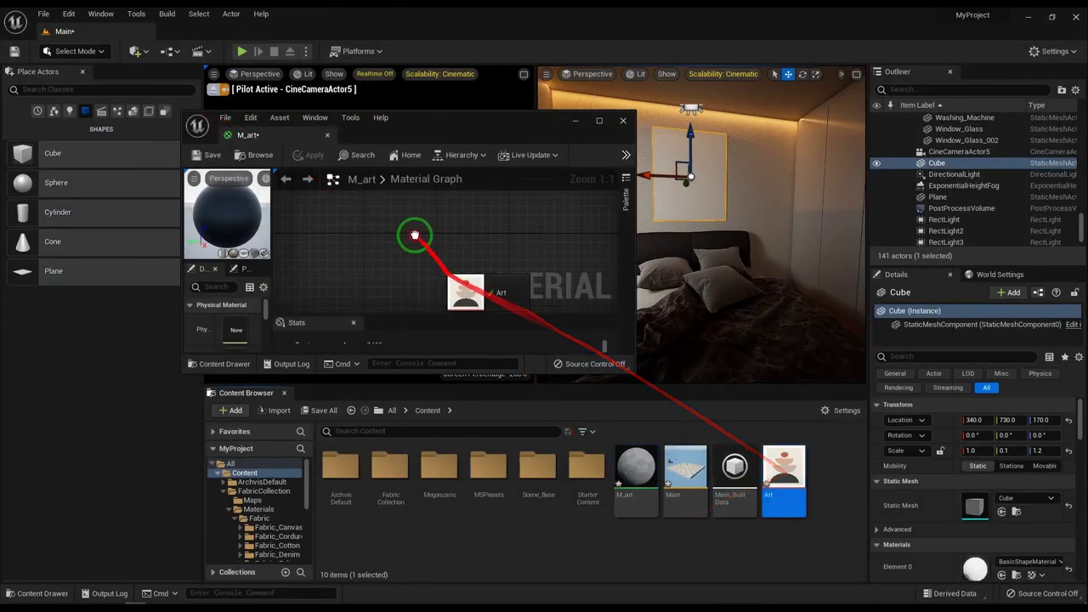
{"action": "mouse_move", "coordinate": [770, 481]}
{"action": "left_mouse_down"}
{"action": "mouse_move", "coordinate": [425, 250]}
{"action": "mouse_move", "coordinate": [493, 216]}
{"action": "left_mouse_up"}
{"action": "scroll", "coordinate": [436, 255], "scroll_direction": "down", "scroll_amount": 3}
{"action": "scroll", "coordinate": [481, 258], "scroll_direction": "up", "scroll_amount": 2}
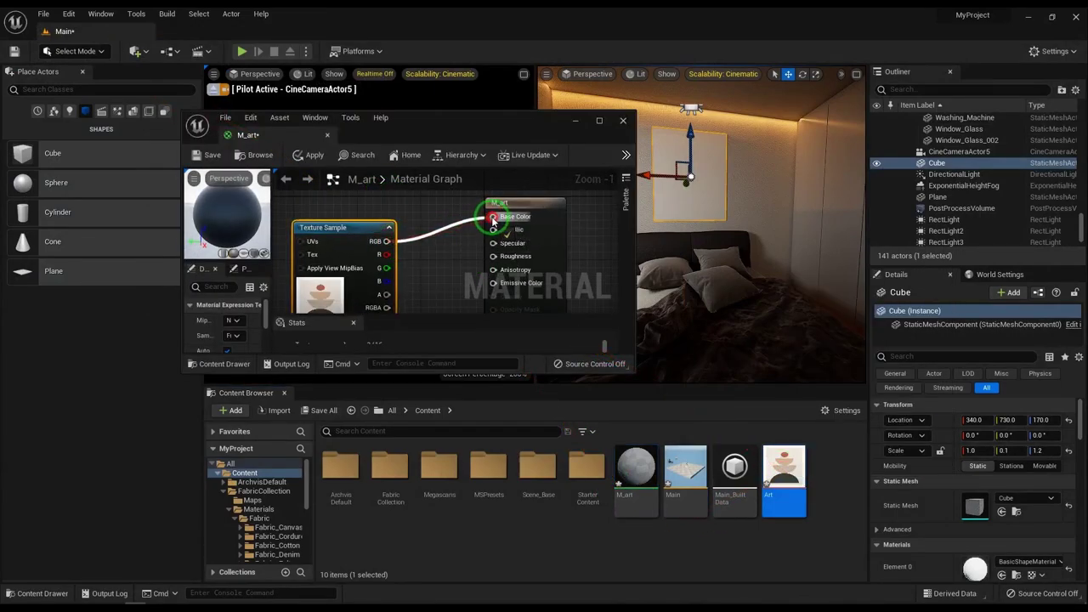
{"action": "left_click", "coordinate": [197, 155]}
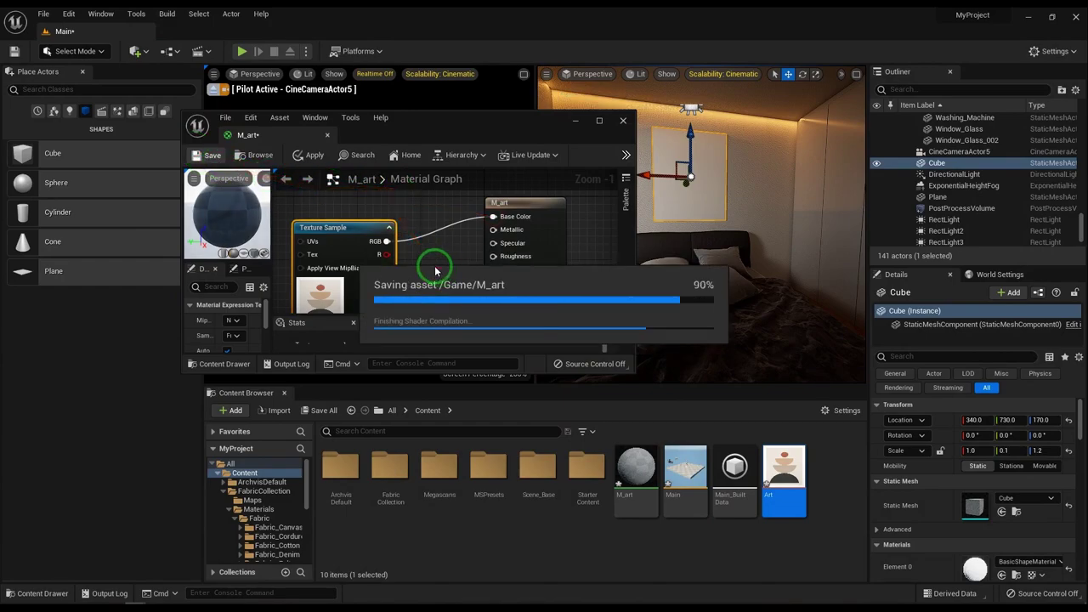
- Add a Roughness scalar parameter wired to the Roughness pin, then save and close
{"action": "scroll", "coordinate": [446, 250], "scroll_direction": "down", "scroll_amount": 1}
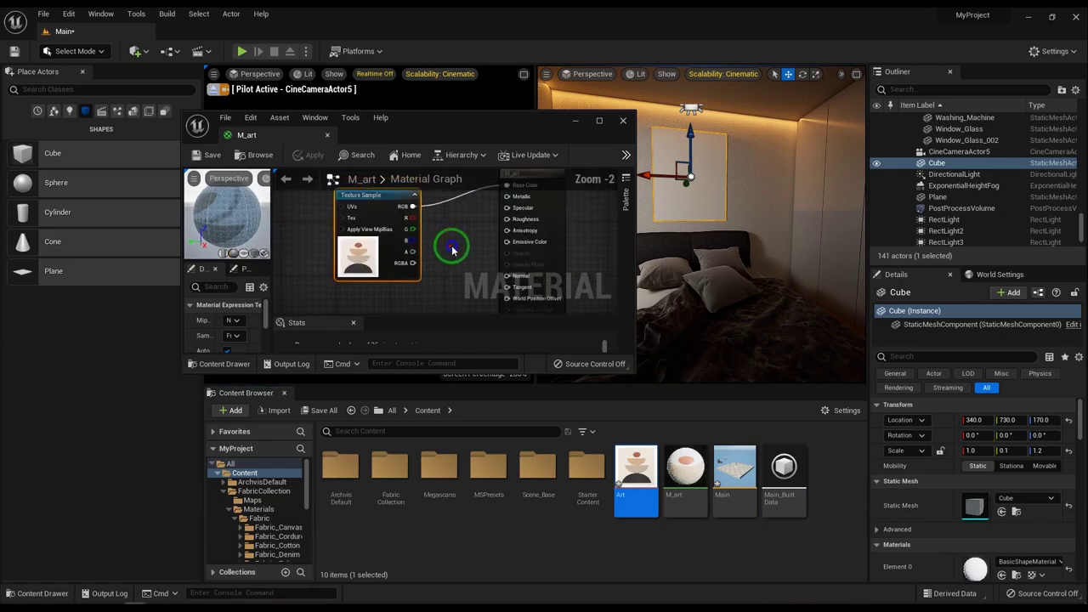
{"action": "right_click", "coordinate": [452, 249]}
{"action": "type", "text": "scalar"}
{"action": "key", "text": "Return"}
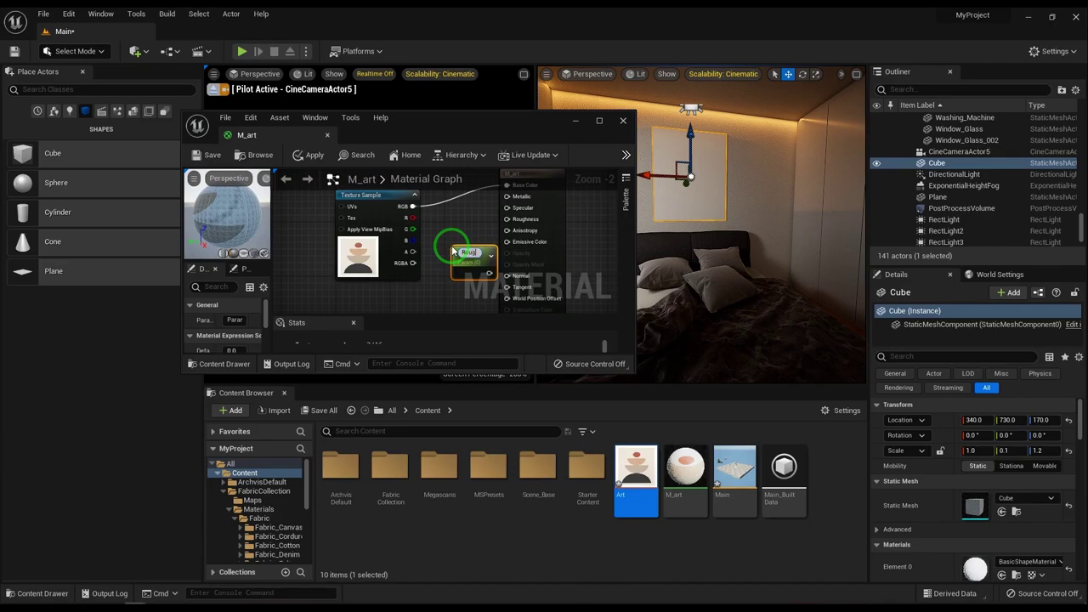
{"action": "mouse_move", "coordinate": [468, 246]}
{"action": "left_mouse_down"}
{"action": "mouse_move", "coordinate": [385, 263]}
{"action": "mouse_move", "coordinate": [508, 219]}
{"action": "left_mouse_up"}
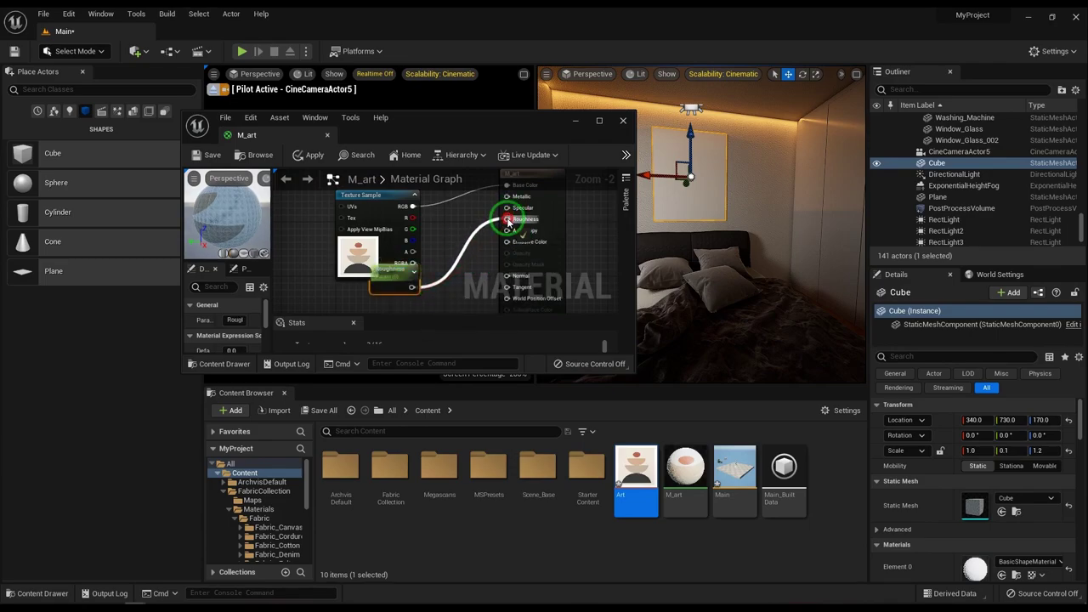
{"action": "left_click", "coordinate": [204, 155]}
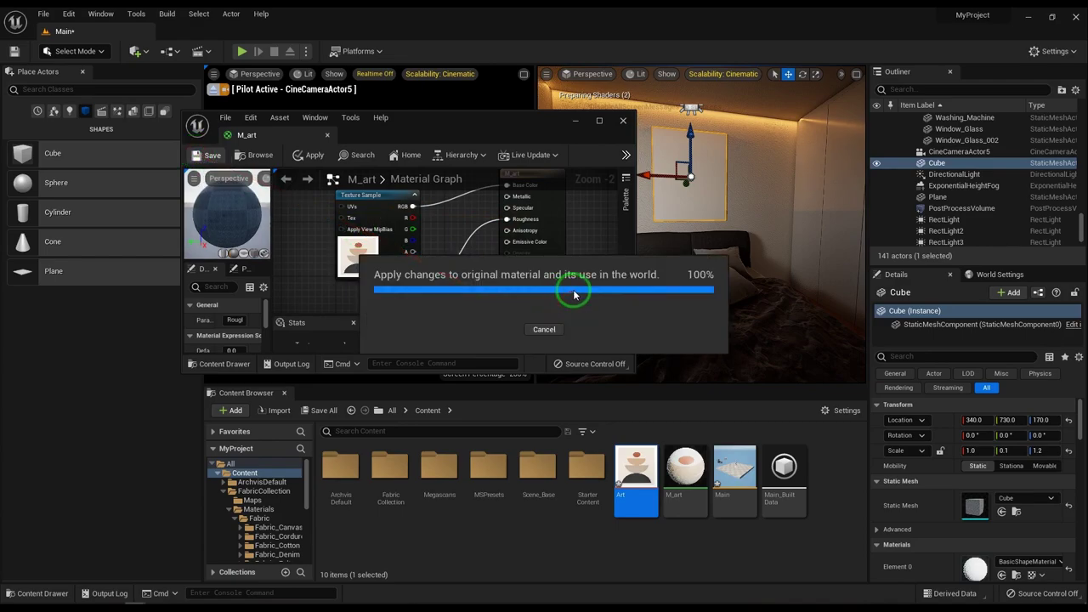
{"action": "left_click", "coordinate": [623, 121]}
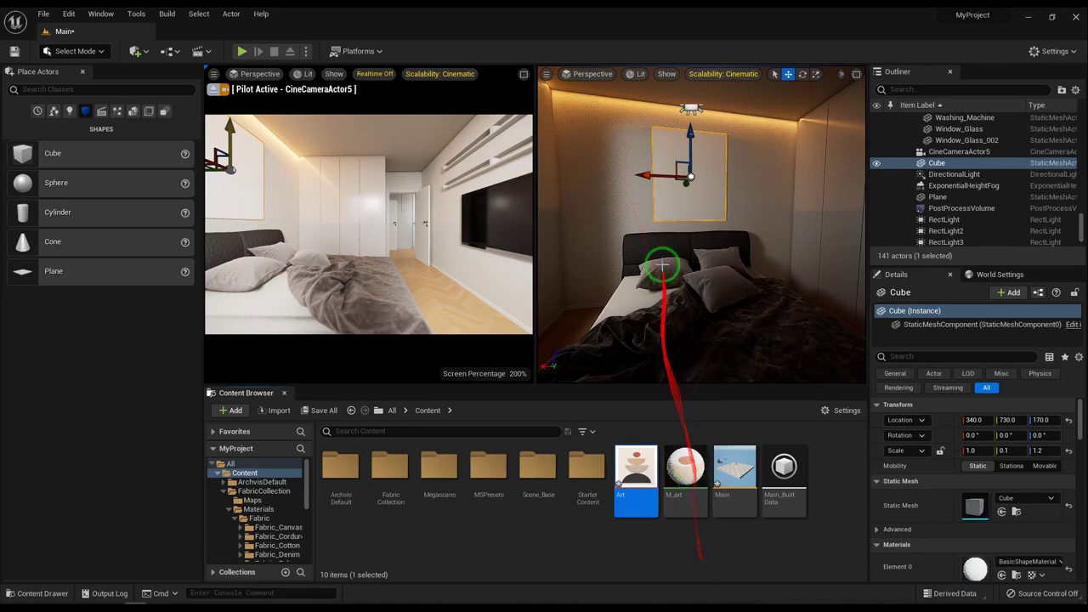
- Create M_art_Inst from M_art and apply it to the wall panel's Element 0
{"action": "scroll", "coordinate": [918, 520], "scroll_direction": "down", "scroll_amount": 2}
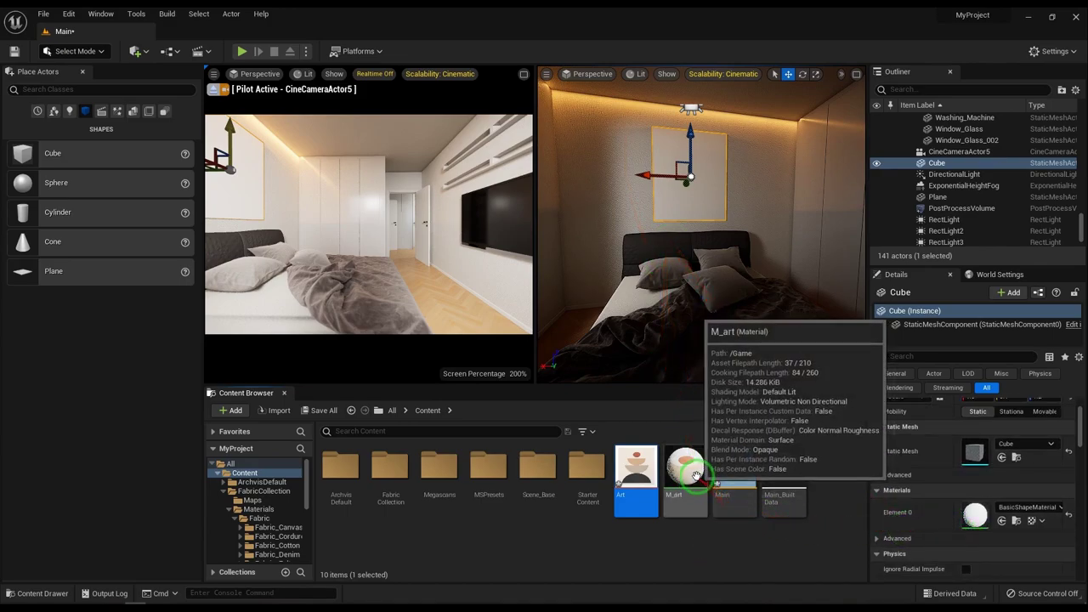
{"action": "left_click_drag", "start_coordinate": [685, 472], "coordinate": [969, 512]}
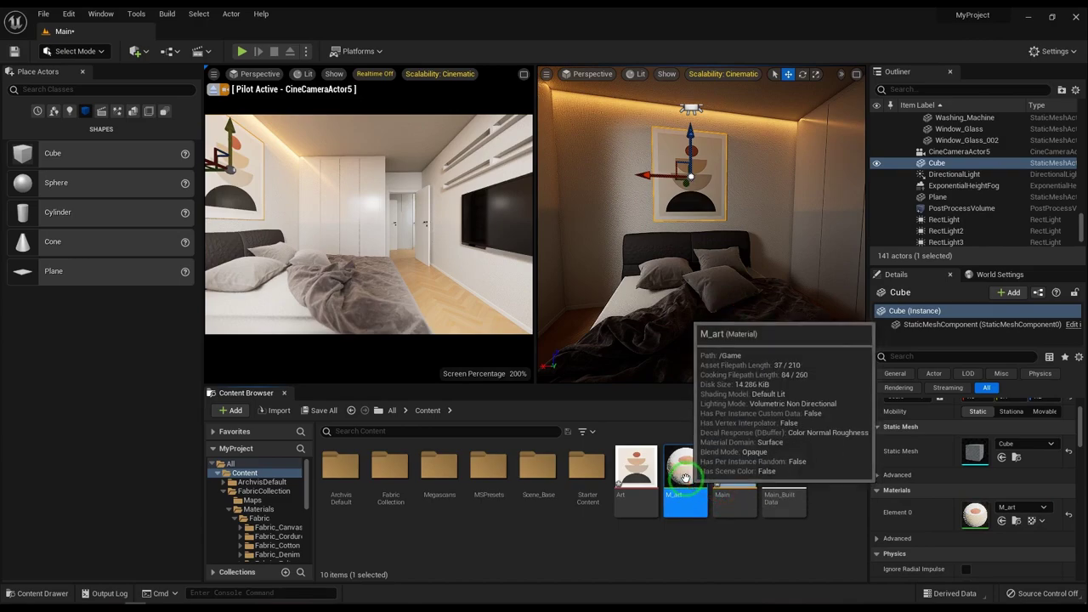
{"action": "left_click_drag", "start_coordinate": [685, 479], "coordinate": [744, 595]}
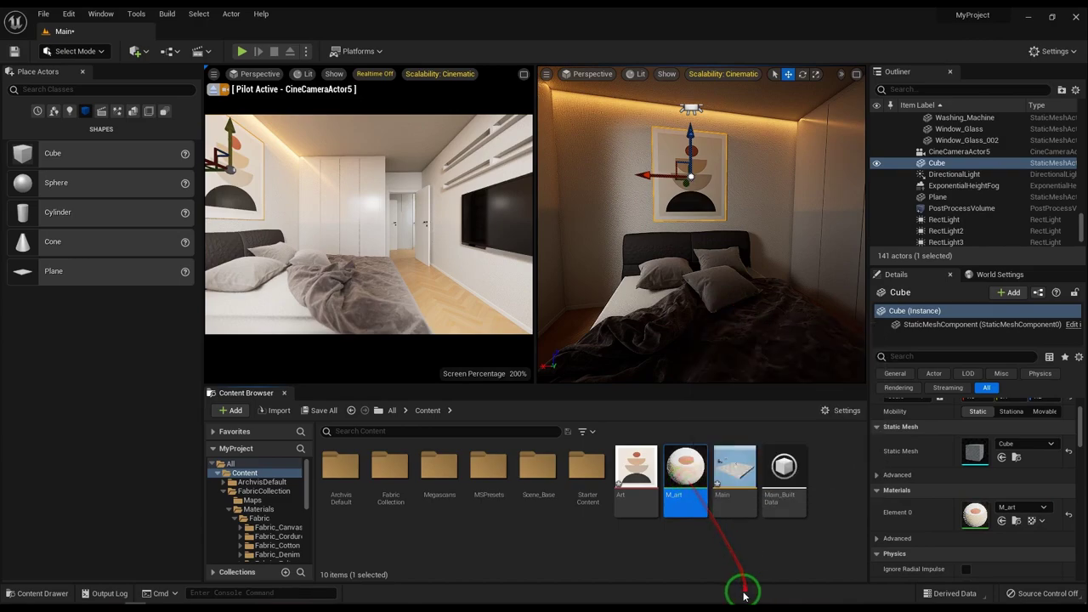
{"action": "right_click", "coordinate": [685, 491]}
{"action": "left_click", "coordinate": [760, 218]}
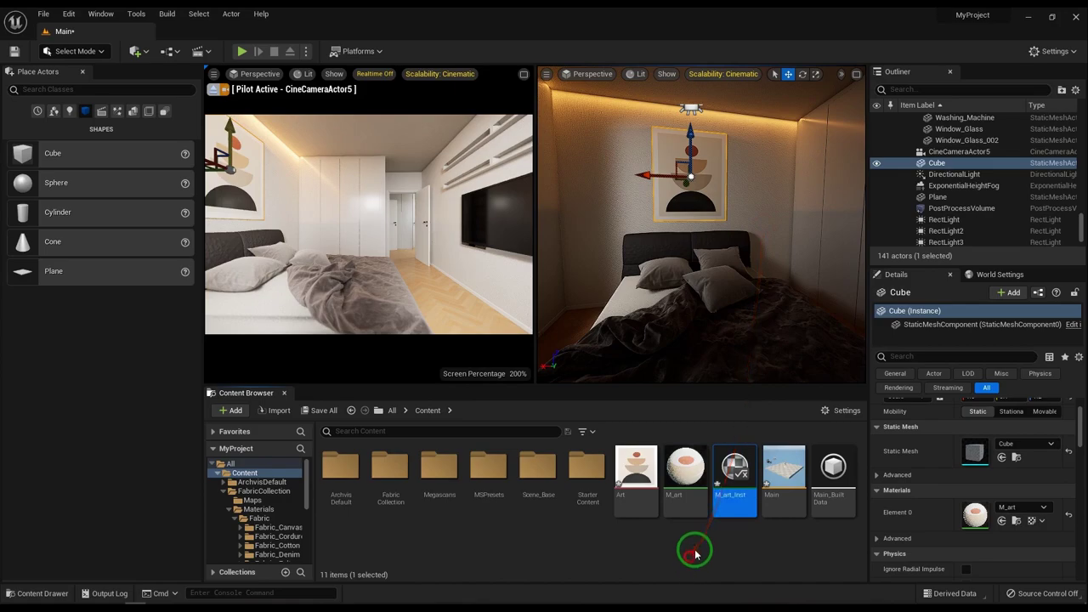
{"action": "left_click_drag", "start_coordinate": [736, 476], "coordinate": [962, 517]}
- Override the M_art_Inst Roughness parameter to 0.08
{"action": "double_click", "coordinate": [735, 468]}
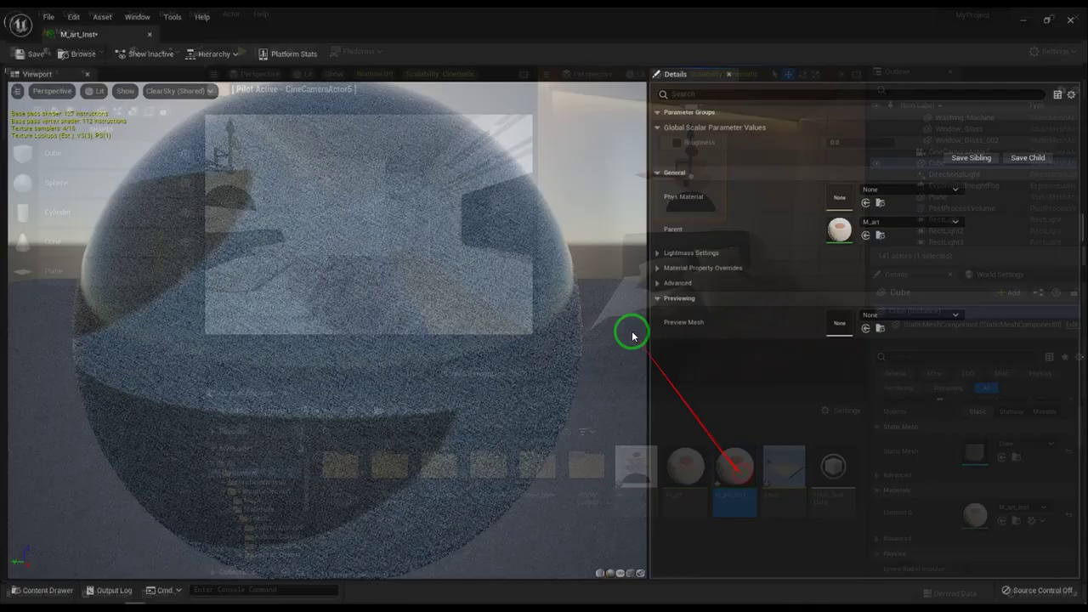
{"action": "left_click_drag", "start_coordinate": [93, 26], "coordinate": [474, 102]}
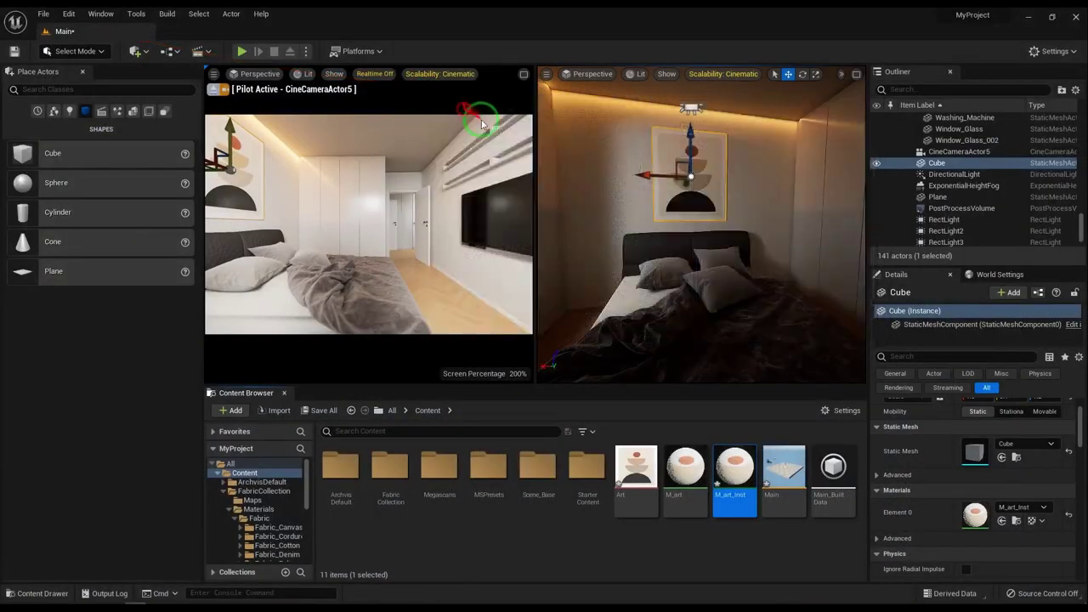
{"action": "left_click", "coordinate": [725, 235]}
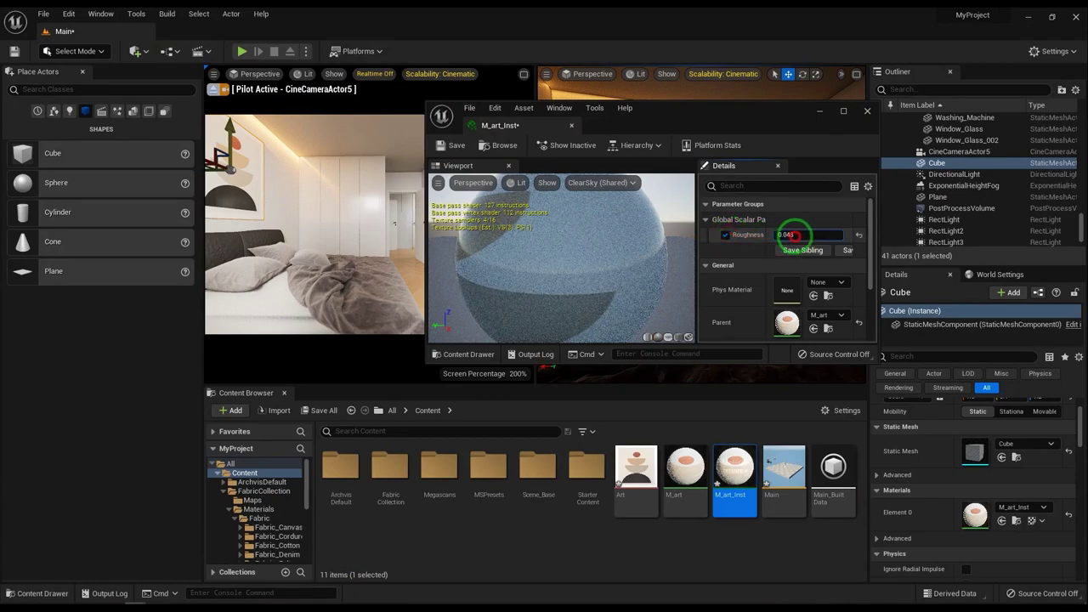
{"action": "left_click_drag", "start_coordinate": [794, 235], "coordinate": [795, 236]}
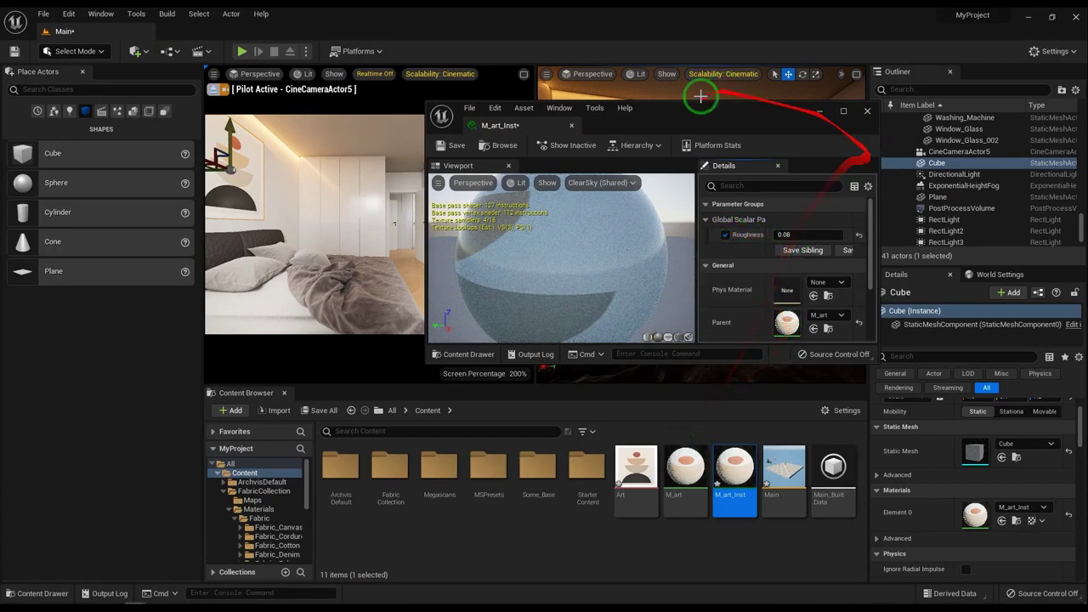
- Add a Spec scalar parameter to M_art wired into Specular, then save and close
{"action": "left_click", "coordinate": [672, 480]}
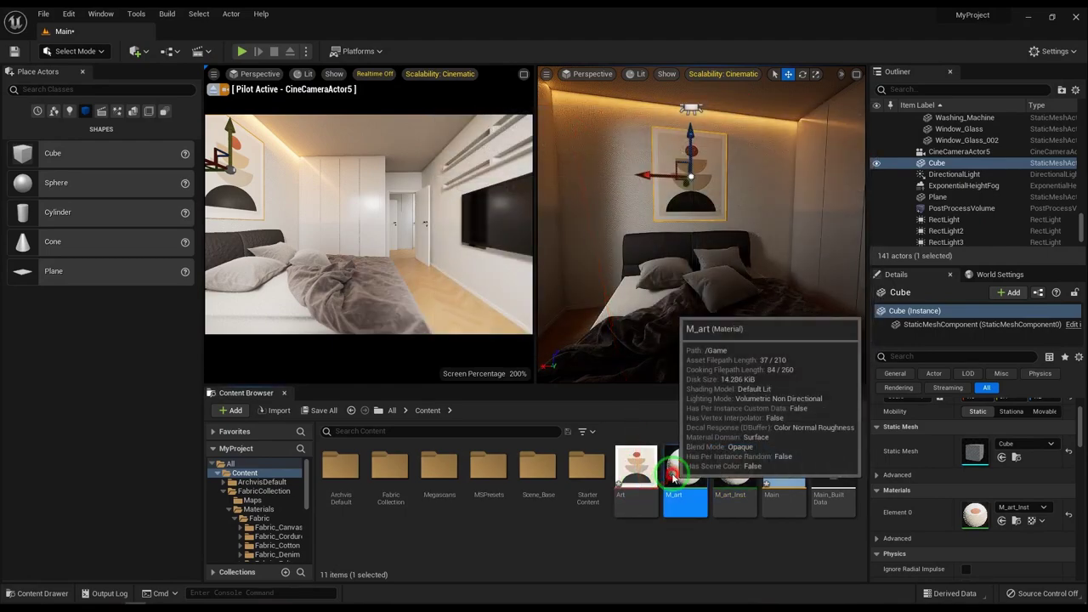
{"action": "double_click", "coordinate": [671, 480]}
{"action": "right_click", "coordinate": [496, 325]}
{"action": "type", "text": "s"}
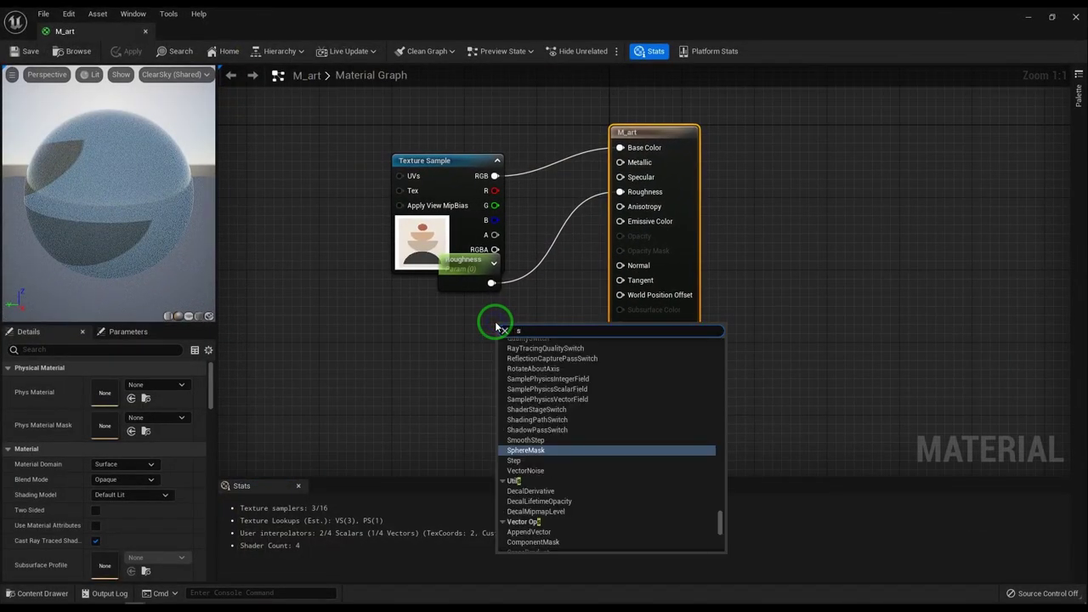
{"action": "type", "text": "caal"}
{"action": "key", "text": "BackSpace"}
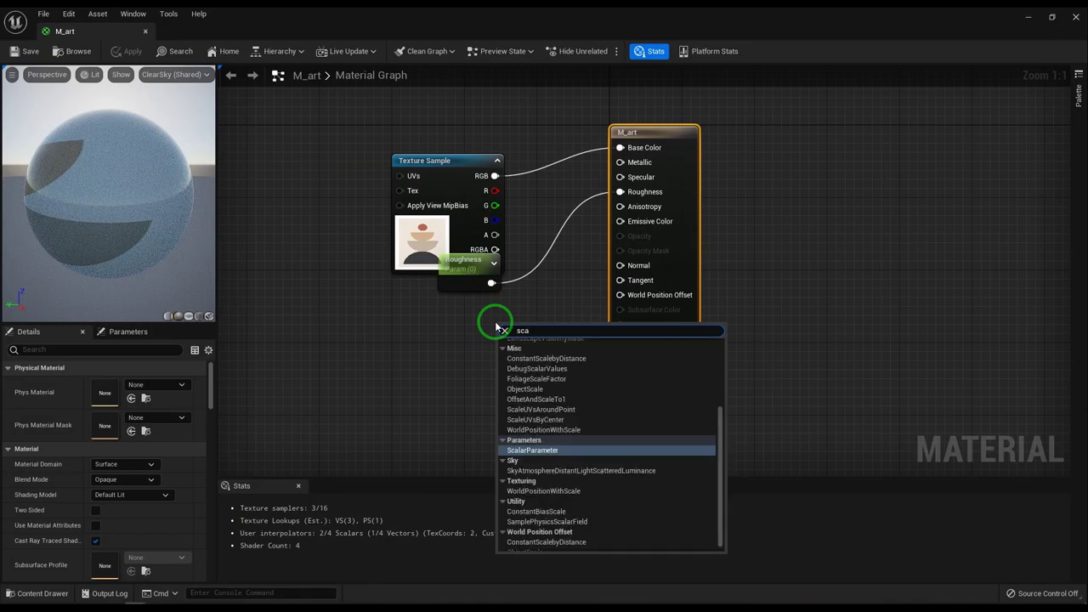
{"action": "key", "text": "Return"}
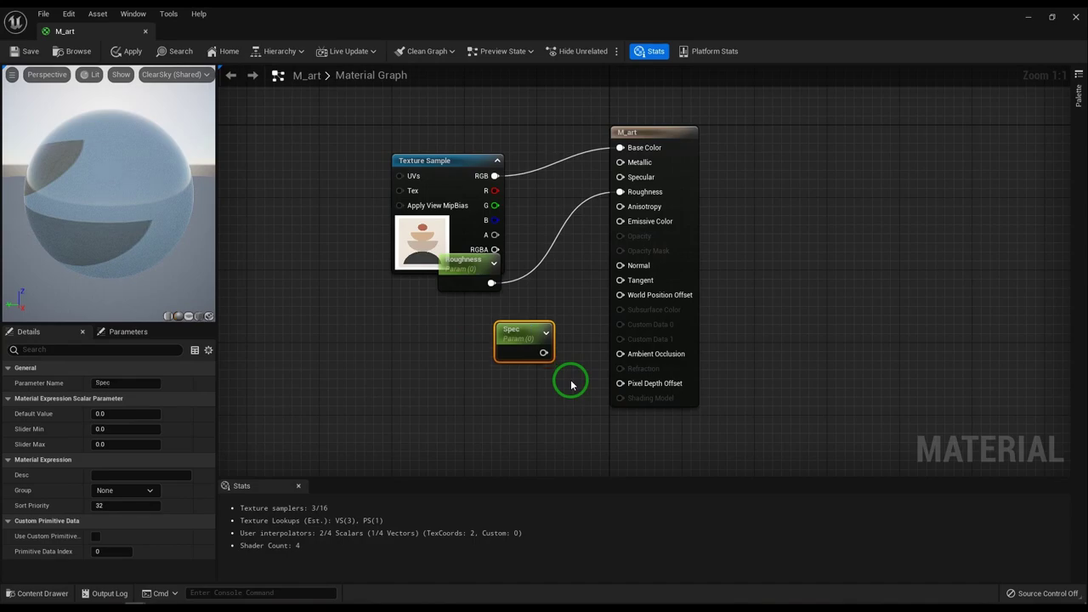
{"action": "left_click_drag", "start_coordinate": [550, 355], "coordinate": [620, 177]}
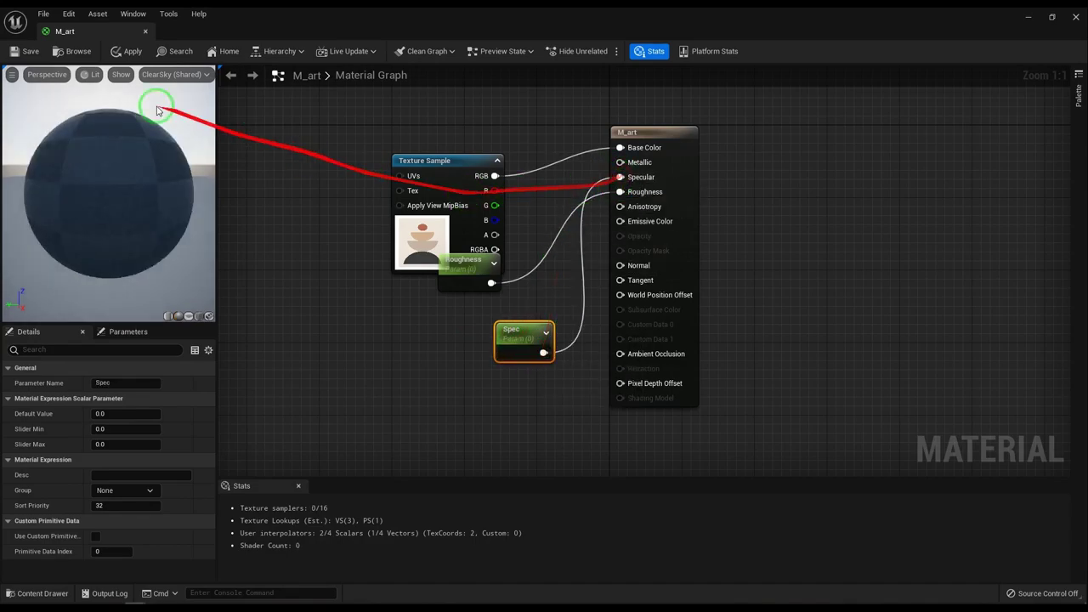
{"action": "left_click", "coordinate": [25, 52]}
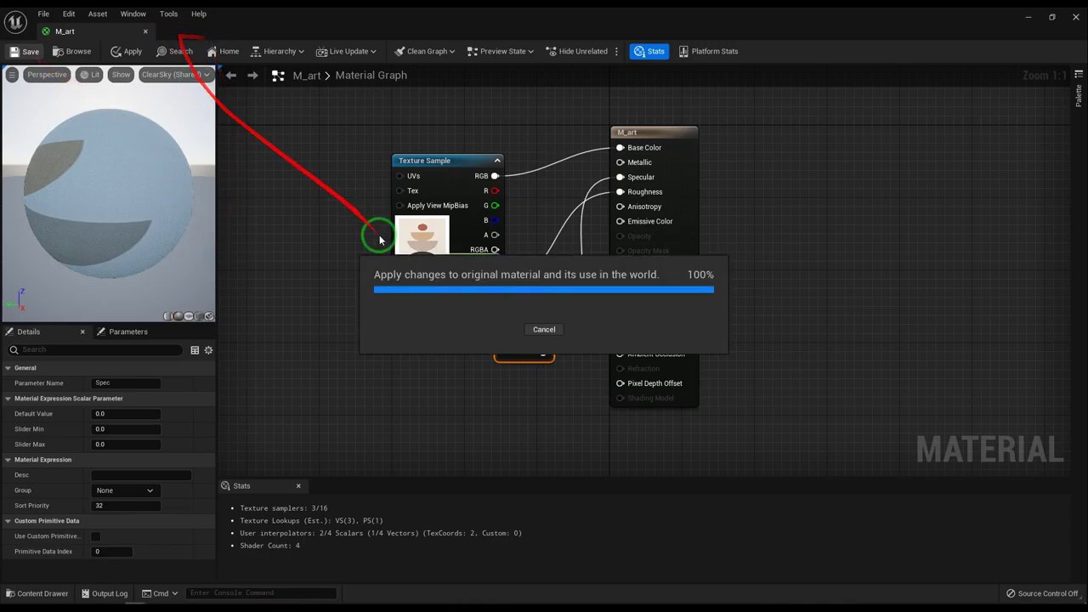
{"action": "left_click", "coordinate": [147, 32]}
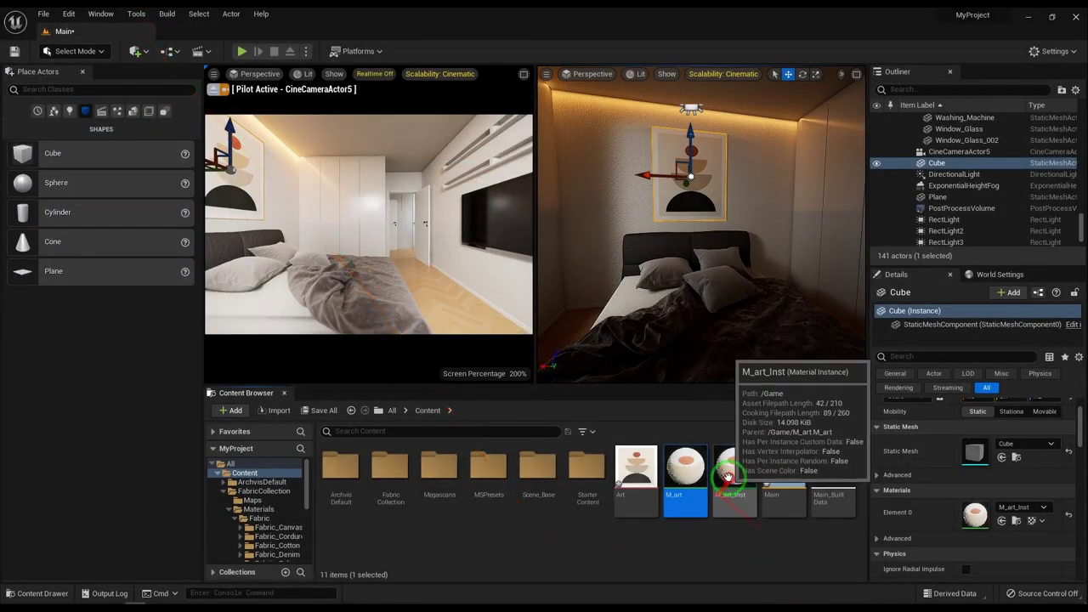
- Override Spec in M_art_Inst to 5.0, then save and close the instance
{"action": "double_click", "coordinate": [735, 473]}
{"action": "left_click", "coordinate": [687, 158]}
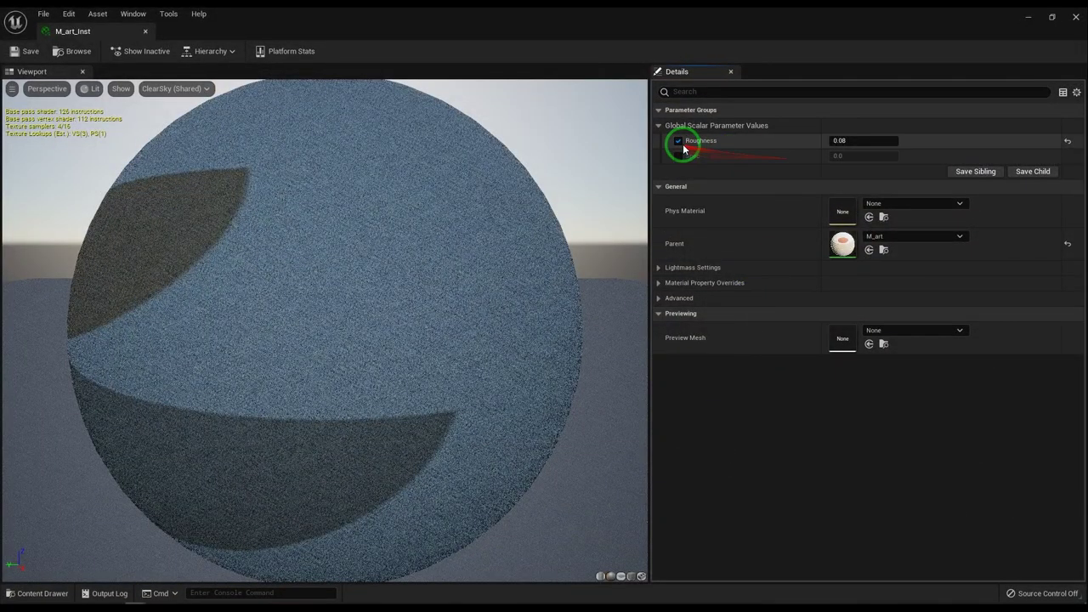
{"action": "type", "text": "1"}
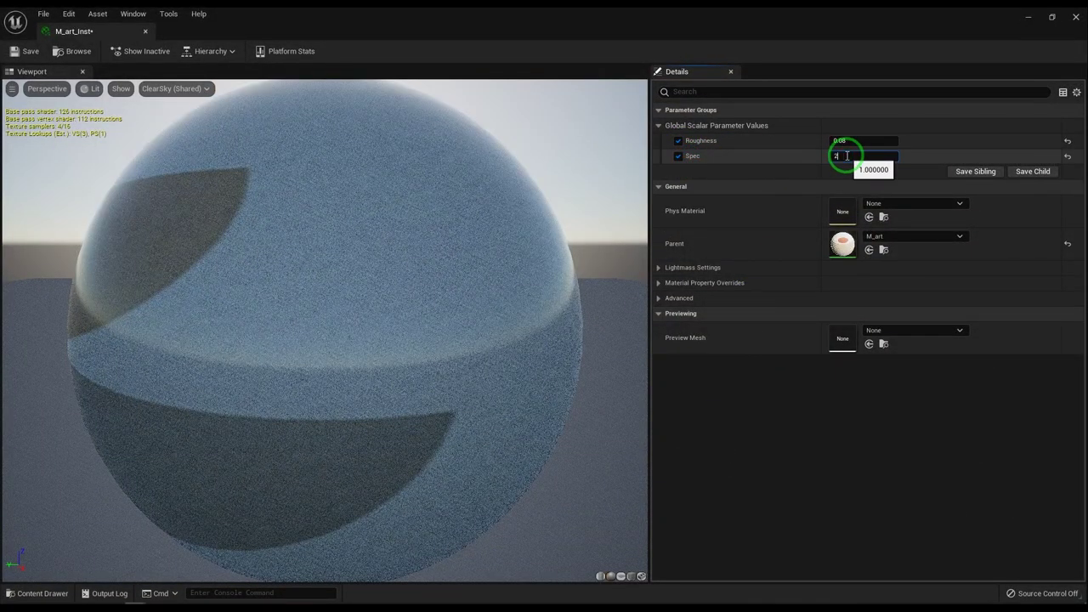
{"action": "left_click", "coordinate": [22, 51]}
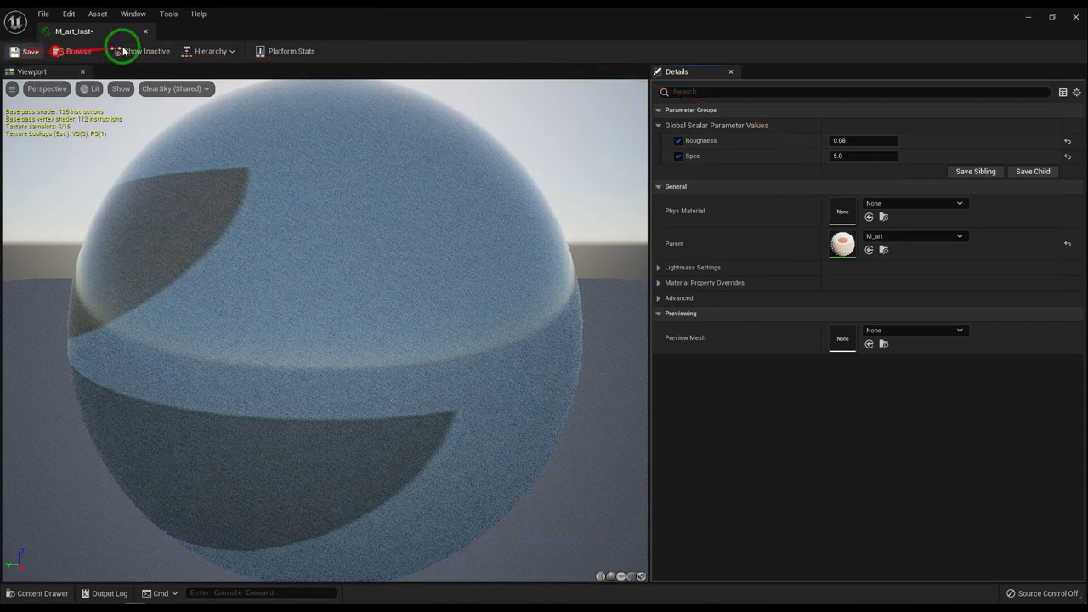
{"action": "left_click", "coordinate": [145, 31]}
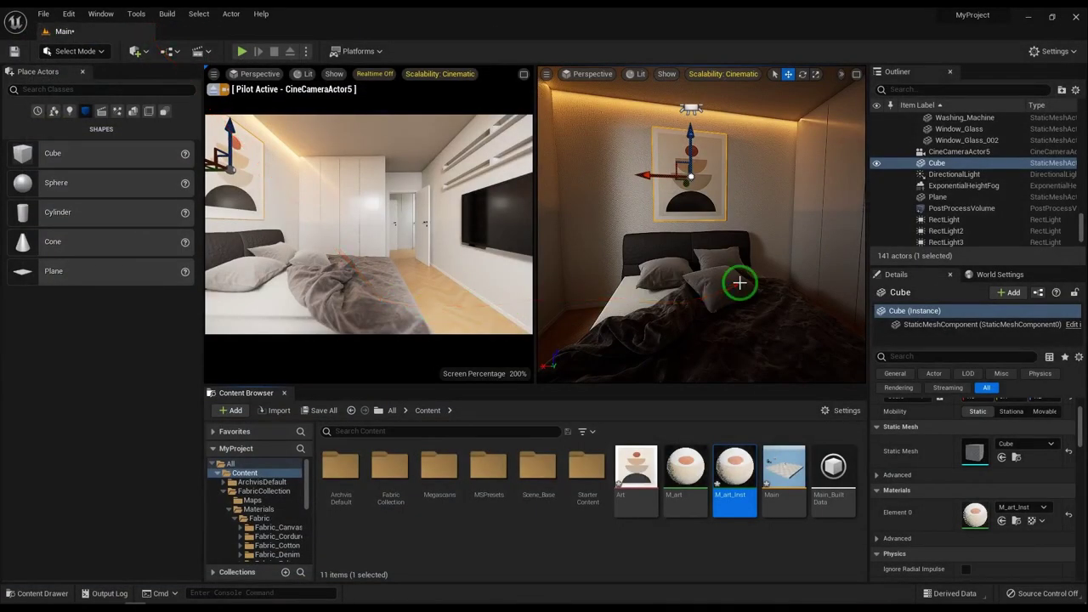
- Maximize the CineCameraActor5 pilot view and select the floor and art panel to check them
{"action": "left_click", "coordinate": [788, 283]}
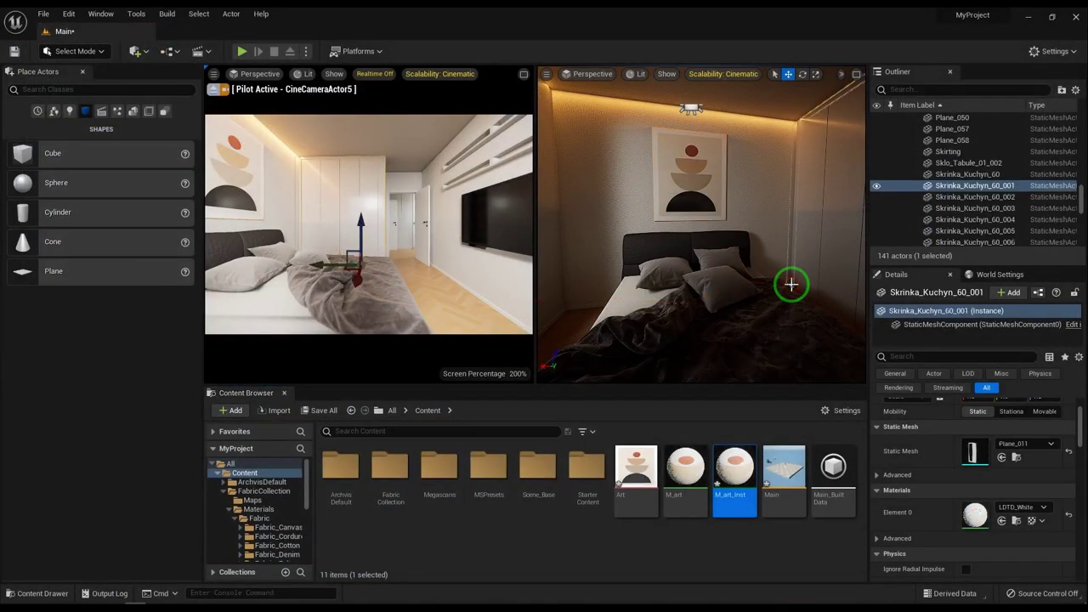
{"action": "left_click", "coordinate": [524, 75]}
{"action": "left_click", "coordinate": [621, 318]}
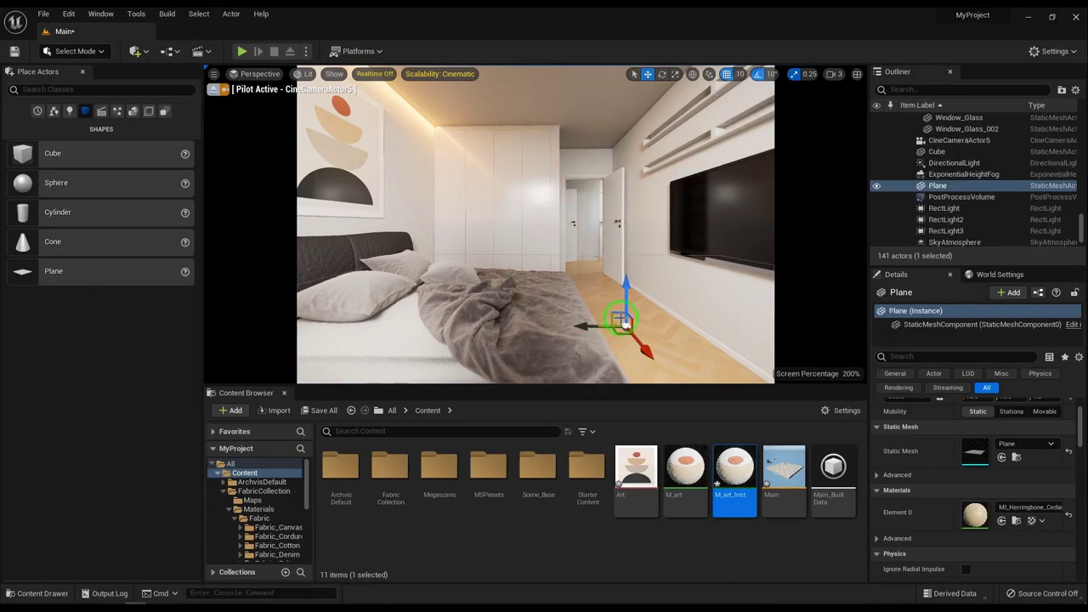
{"action": "left_click", "coordinate": [423, 227]}
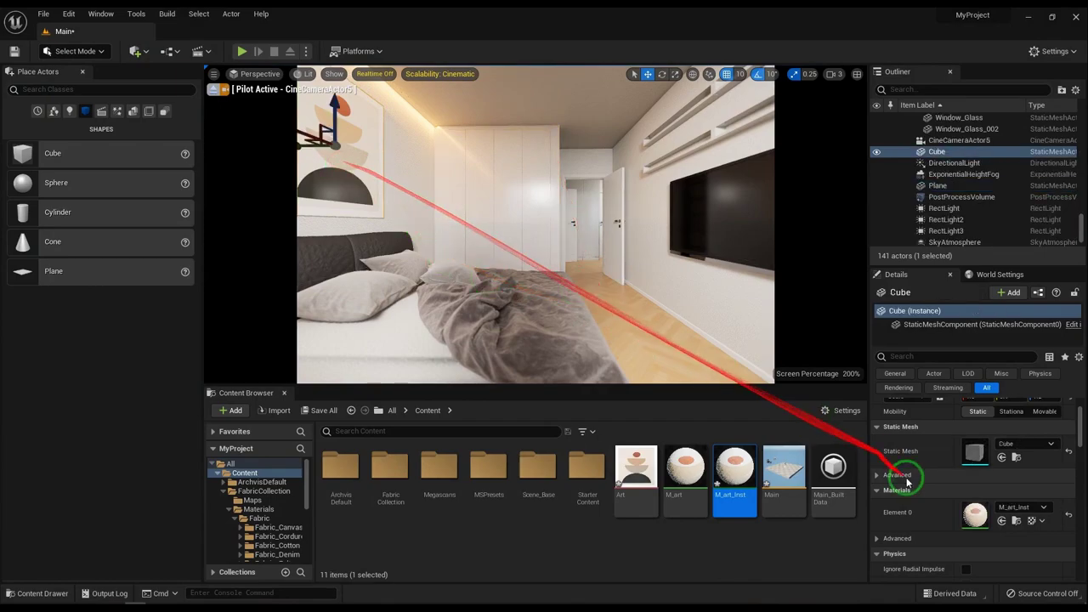
{"action": "scroll", "coordinate": [903, 472], "scroll_direction": "up", "scroll_amount": 2}
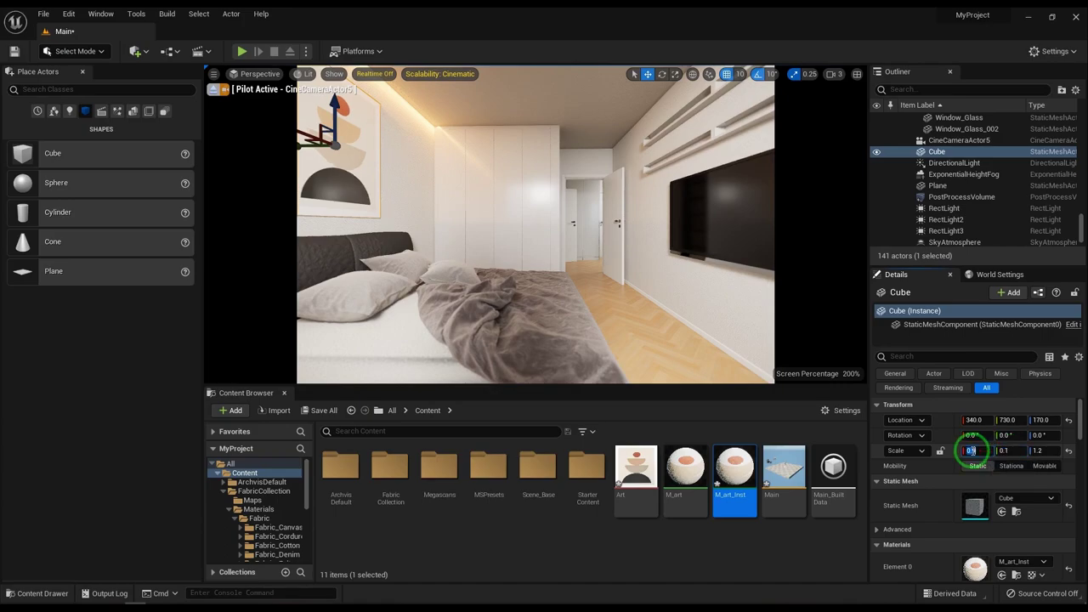
{"action": "left_click", "coordinate": [637, 307]}
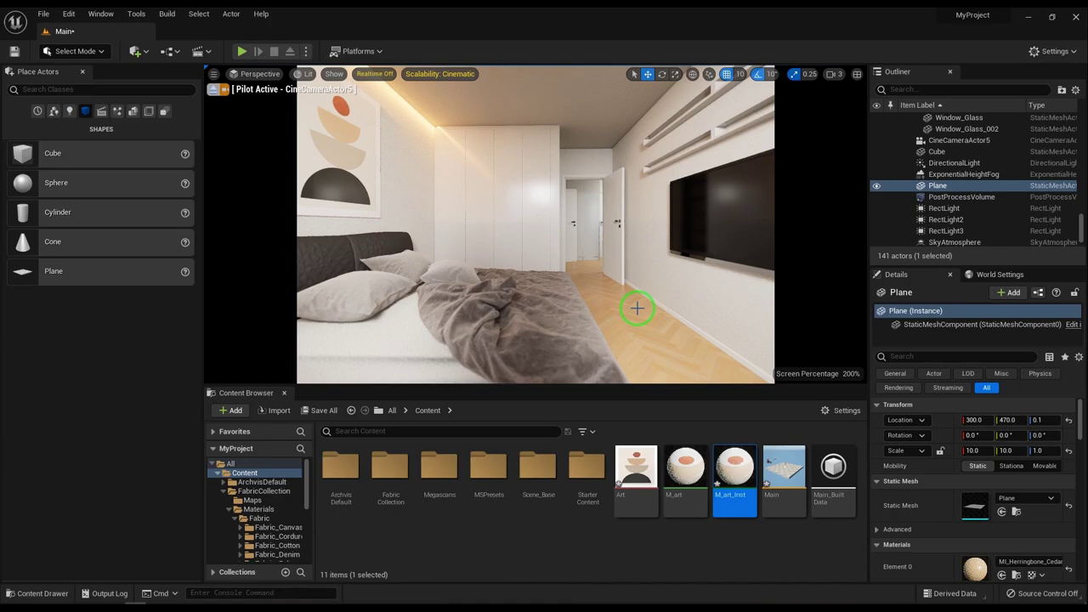
- Return to the split two-view layout and select the RectLight near the window
{"action": "left_click", "coordinate": [857, 74]}
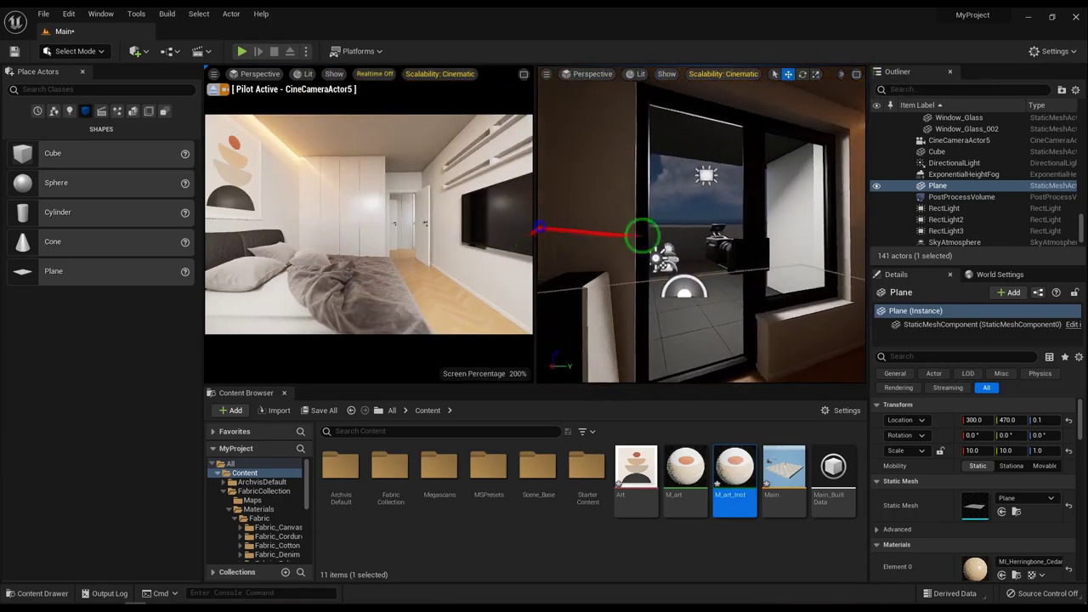
{"action": "right_click_drag", "start_coordinate": [631, 223], "coordinate": [702, 175]}
{"action": "left_click", "coordinate": [702, 175]}
- Lower the RectLight intensity step by step from 40 cd to 10 cd
{"action": "scroll", "coordinate": [935, 481], "scroll_direction": "down", "scroll_amount": 3}
{"action": "scroll", "coordinate": [947, 493], "scroll_direction": "down", "scroll_amount": 3}
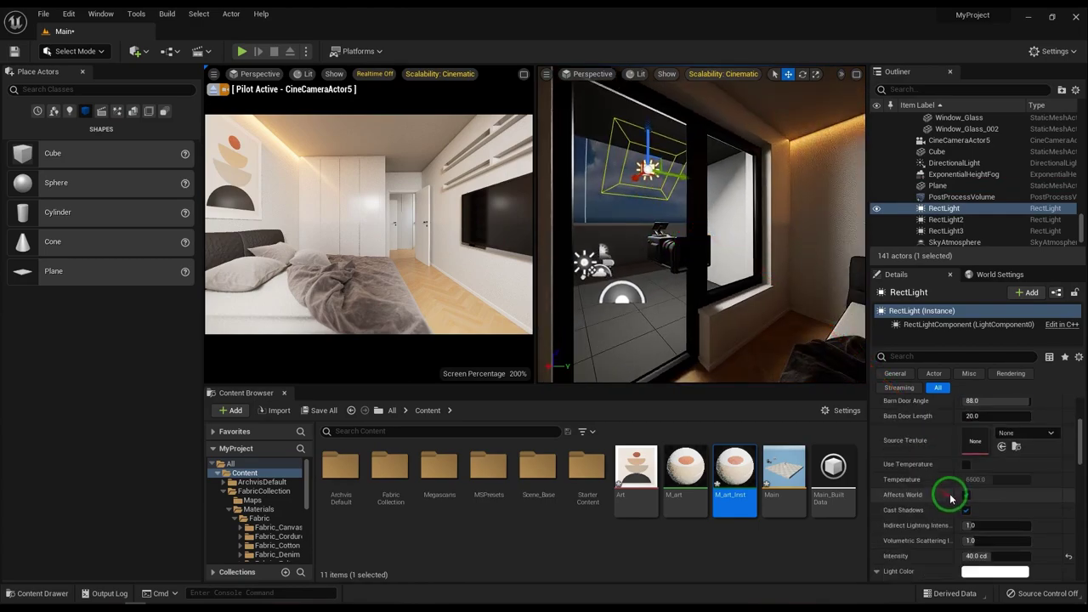
{"action": "scroll", "coordinate": [981, 516], "scroll_direction": "down", "scroll_amount": 2}
{"action": "left_click", "coordinate": [990, 502]}
{"action": "type", "text": "30"}
{"action": "key", "text": "Return"}
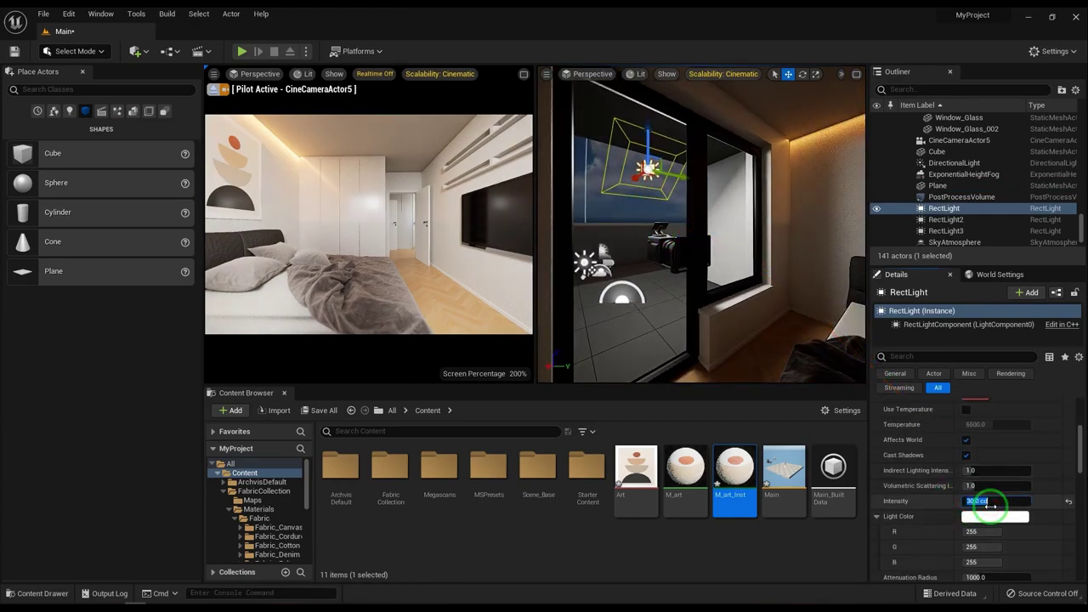
{"action": "type", "text": "0"}
{"action": "key", "text": "Return"}
{"action": "type", "text": "0"}
{"action": "key", "text": "Return"}
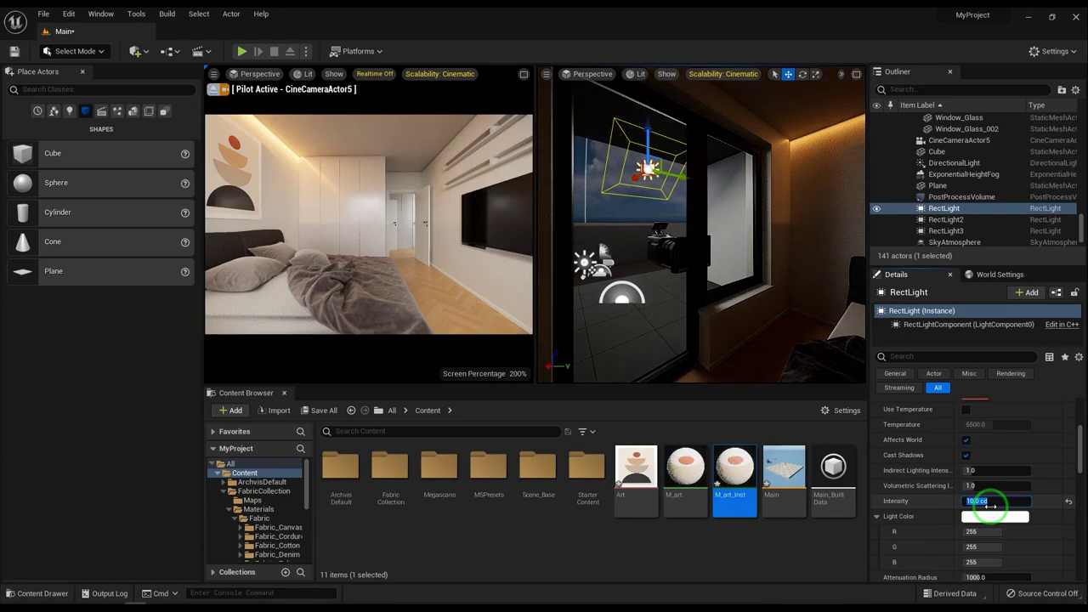
{"action": "right_click_drag", "start_coordinate": [719, 297], "coordinate": [821, 305]}
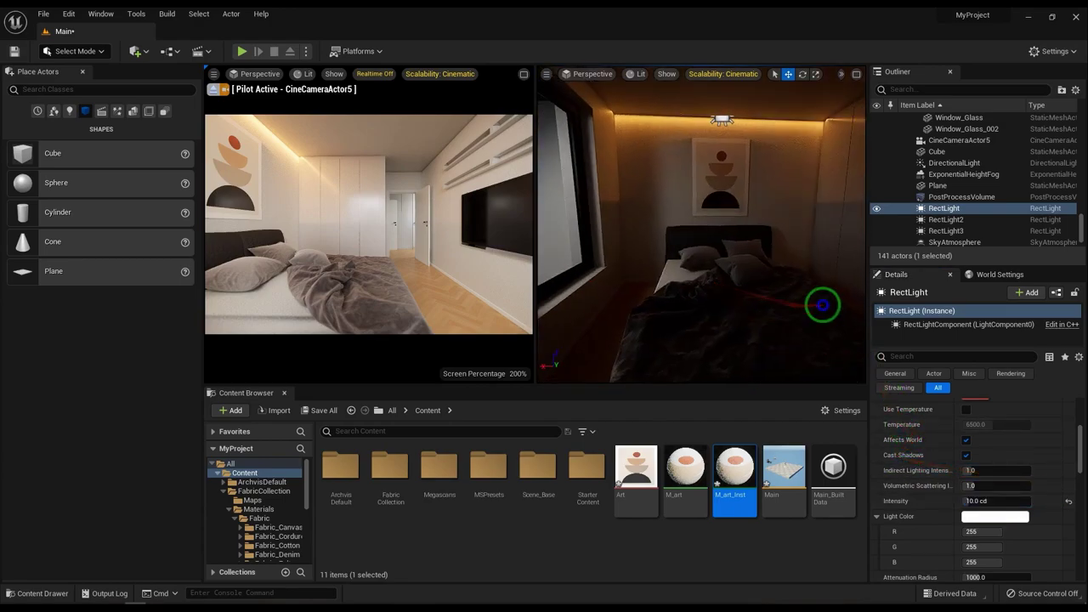
- Place a new Rect Light over the bed, rotated to face down and raised to the ceiling
{"action": "left_click", "coordinate": [66, 112]}
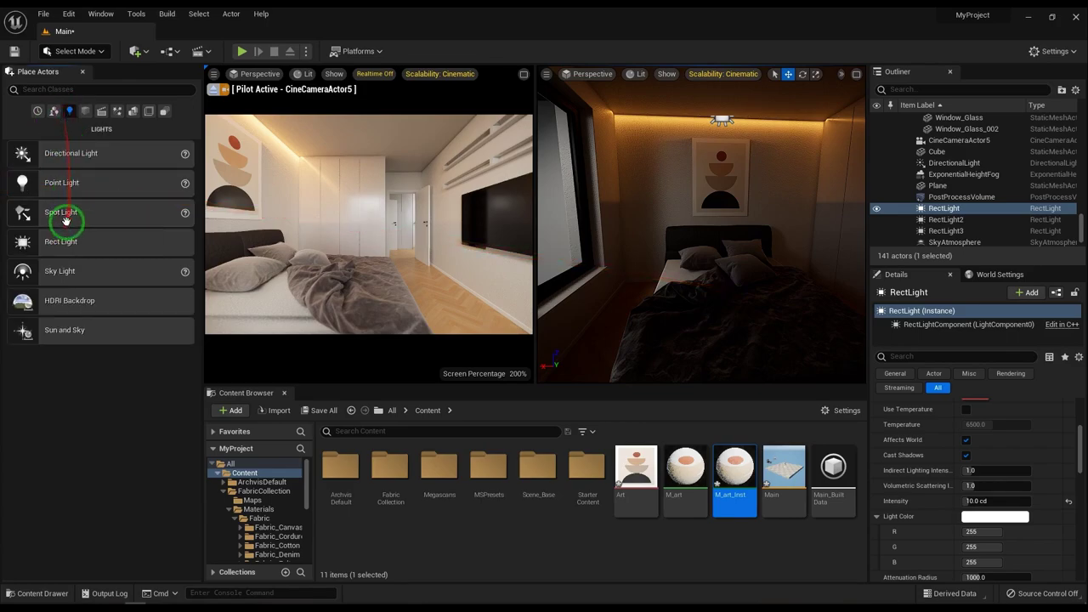
{"action": "left_click_drag", "start_coordinate": [61, 241], "coordinate": [722, 234]}
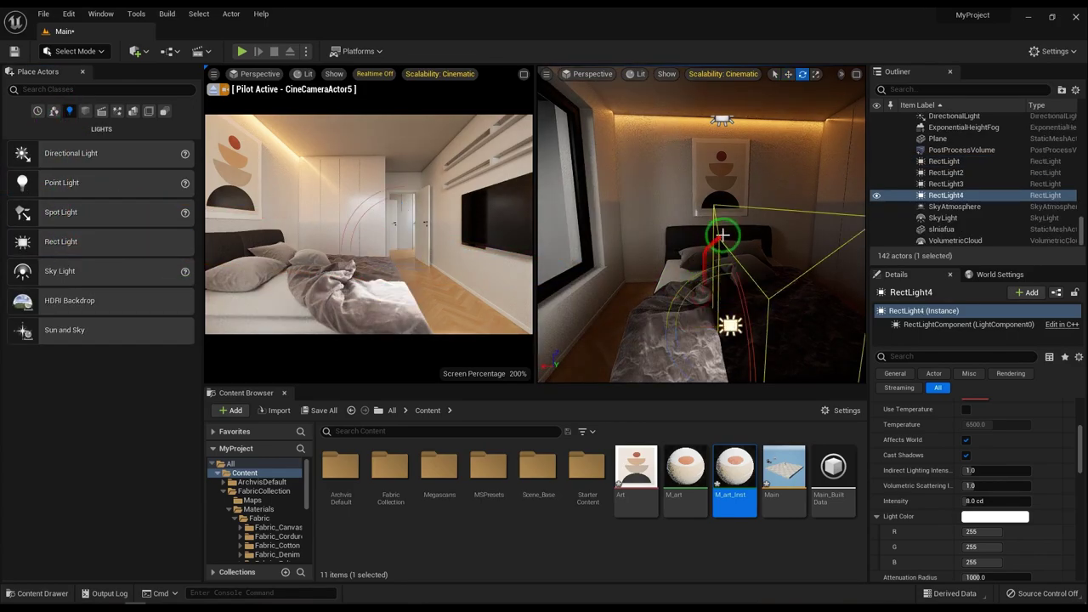
{"action": "left_click_drag", "start_coordinate": [689, 281], "coordinate": [559, 331]}
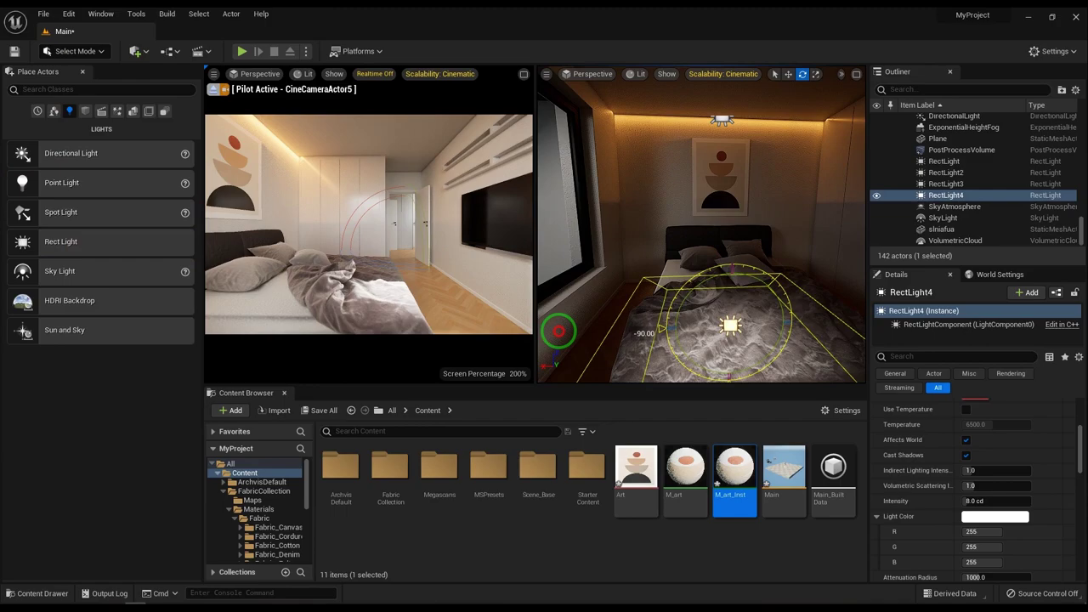
{"action": "key", "text": "w"}
{"action": "left_click_drag", "start_coordinate": [730, 287], "coordinate": [718, 119]}
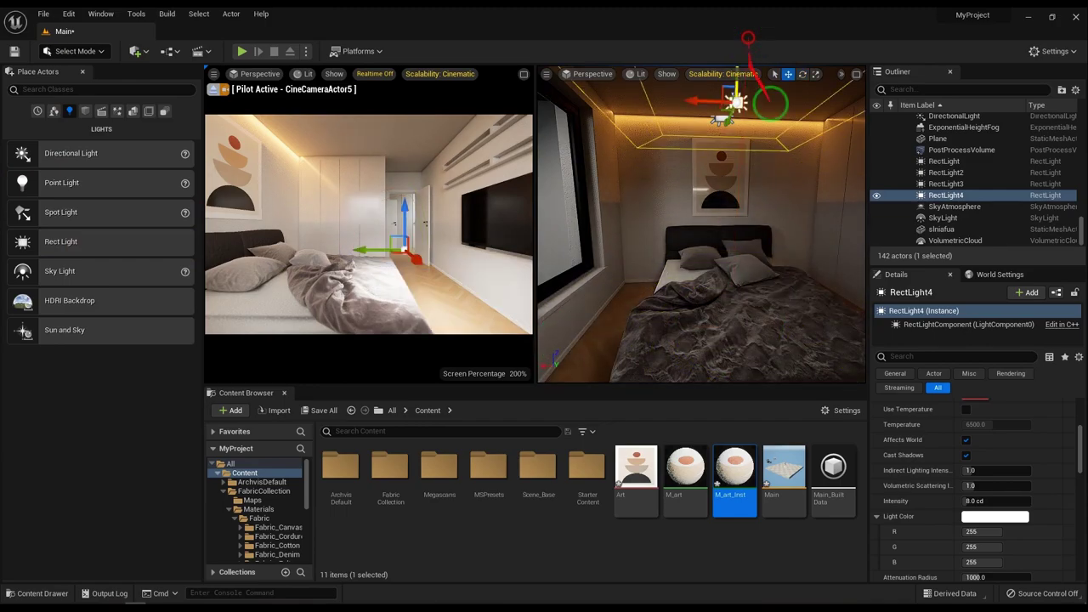
- Enable Distance Field Shadows on the new RectLight4
{"action": "left_click", "coordinate": [917, 355]}
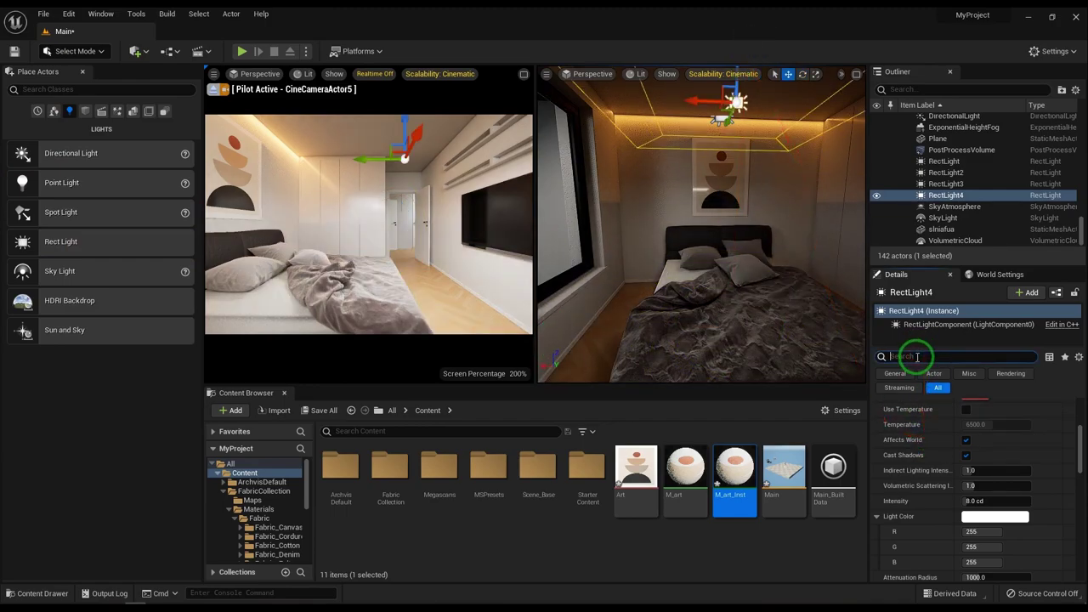
{"action": "type", "text": "dir"}
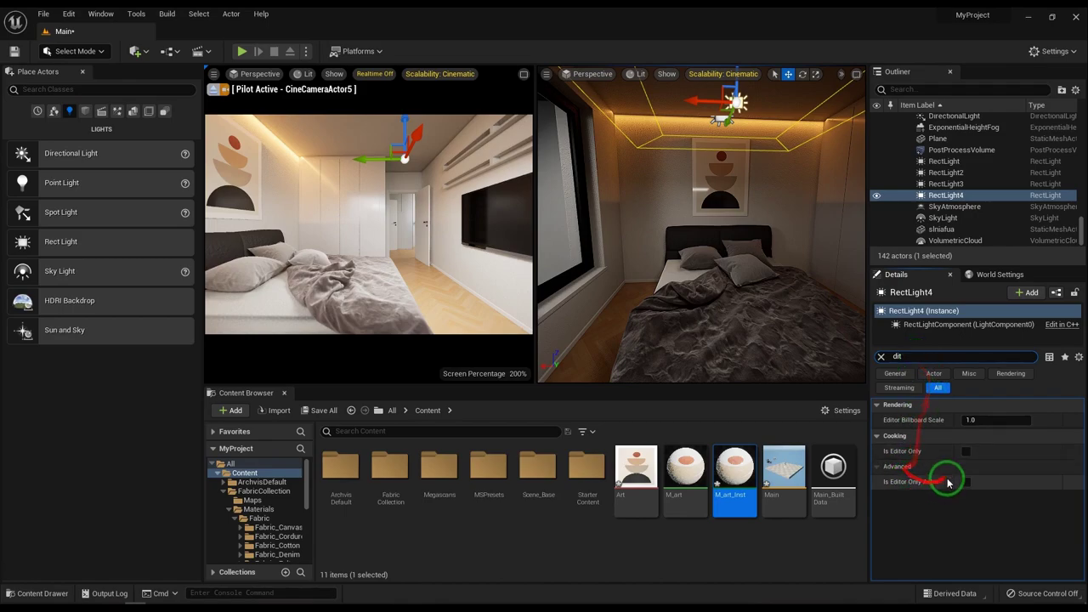
{"action": "type", "text": "ta"}
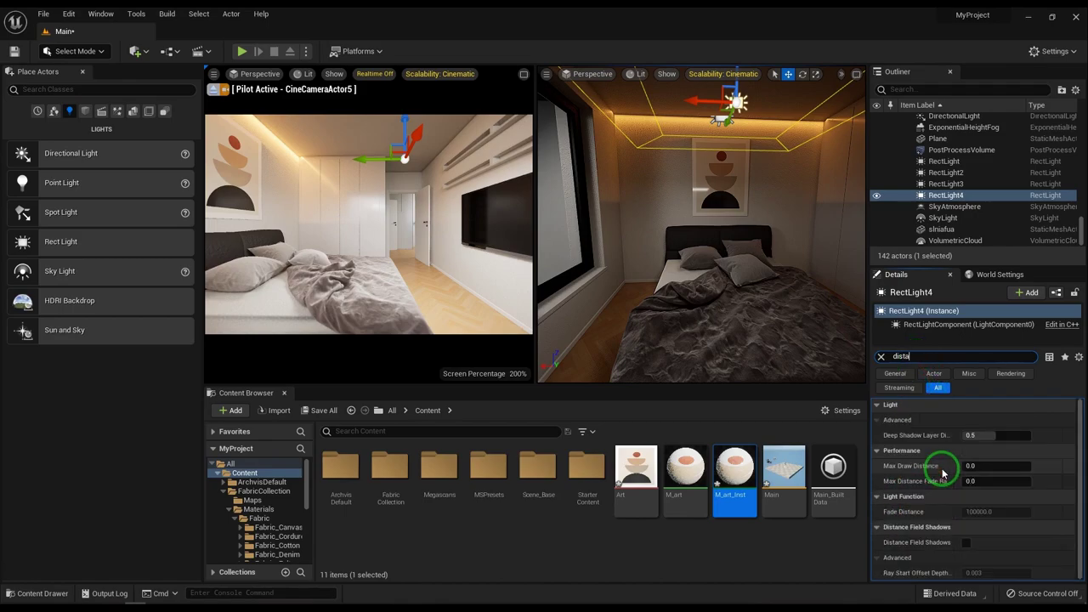
{"action": "type", "text": "n"}
{"action": "left_click", "coordinate": [965, 498]}
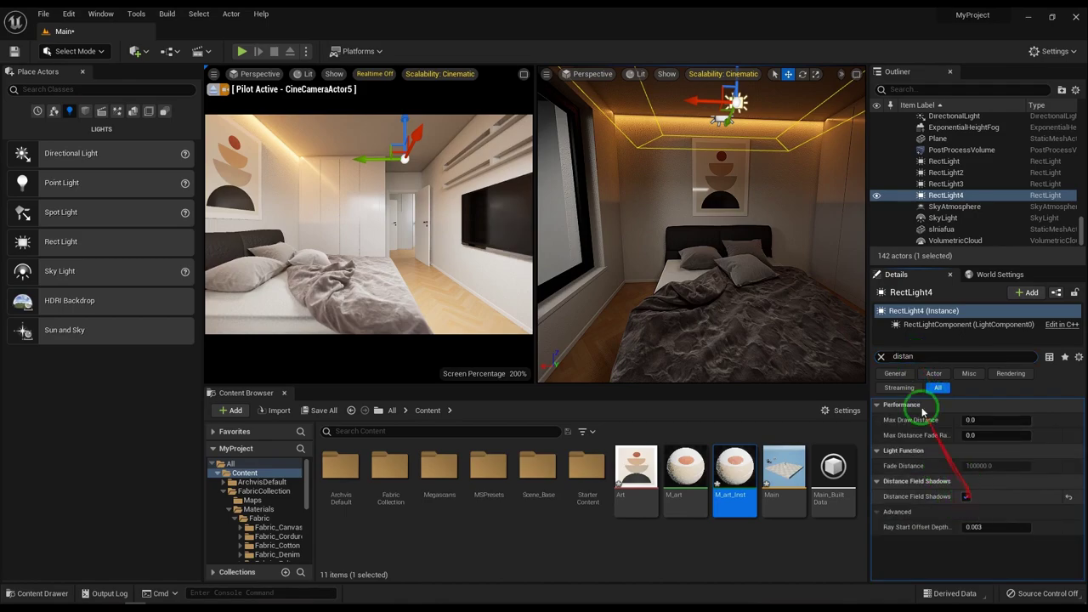
{"action": "left_click", "coordinate": [880, 356]}
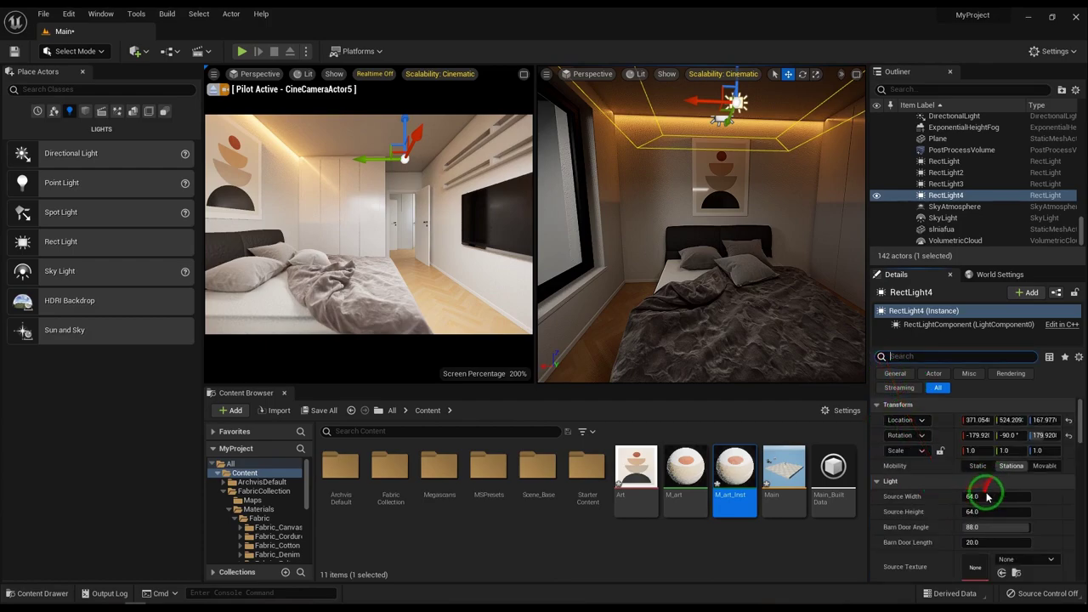
- Set RectLight4's source width and height to 10
{"action": "scroll", "coordinate": [987, 496], "scroll_direction": "down", "scroll_amount": 1}
{"action": "type", "text": "0"}
{"action": "key", "text": "Tab"}
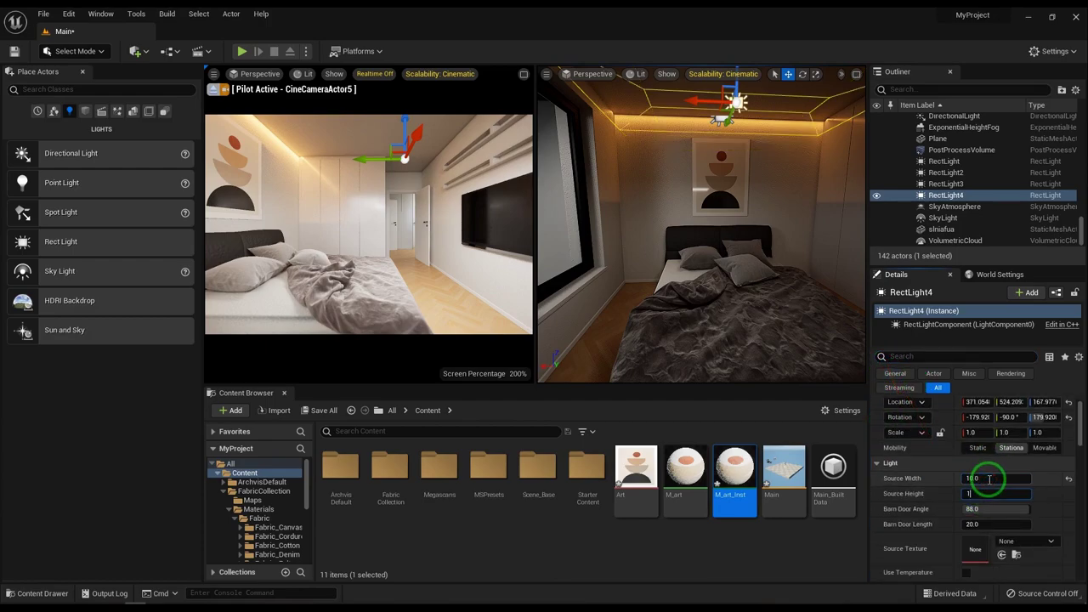
{"action": "type", "text": "10"}
{"action": "key", "text": "Tab"}
- Slide RectLight4 50 units along Y and set its intensity to 2 cd
{"action": "right_click_drag", "start_coordinate": [722, 243], "coordinate": [721, 229]}
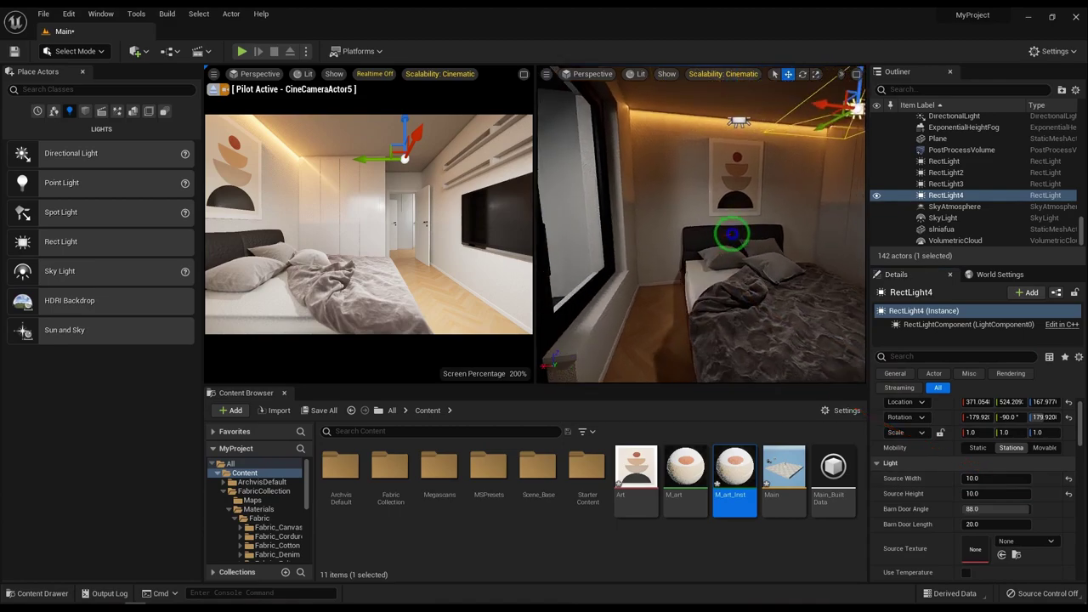
{"action": "left_click_drag", "start_coordinate": [772, 191], "coordinate": [734, 165]}
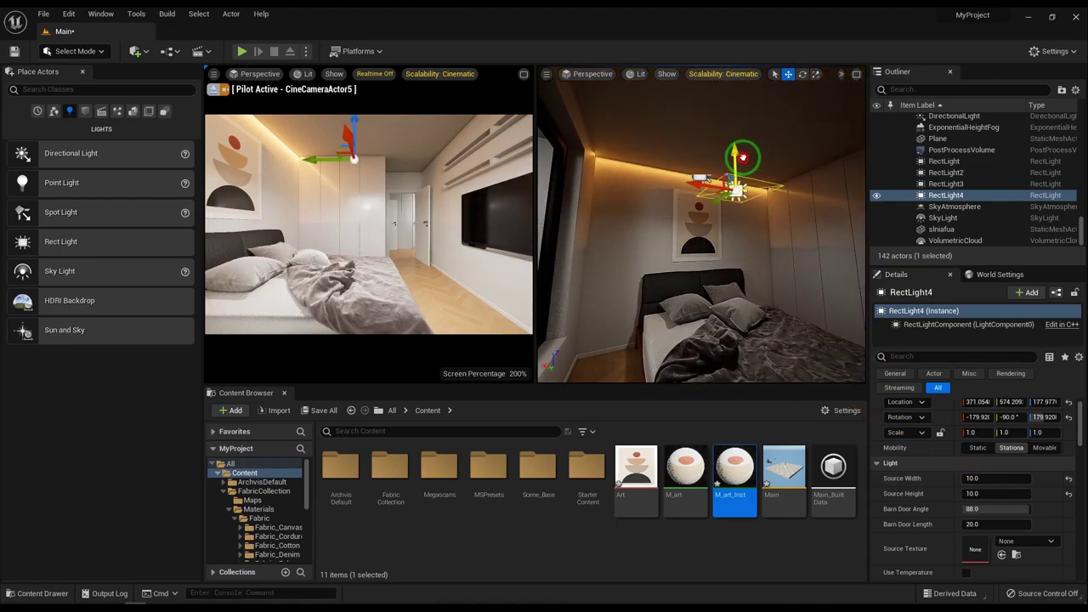
{"action": "scroll", "coordinate": [935, 476], "scroll_direction": "down", "scroll_amount": 2}
{"action": "scroll", "coordinate": [935, 476], "scroll_direction": "down", "scroll_amount": 3}
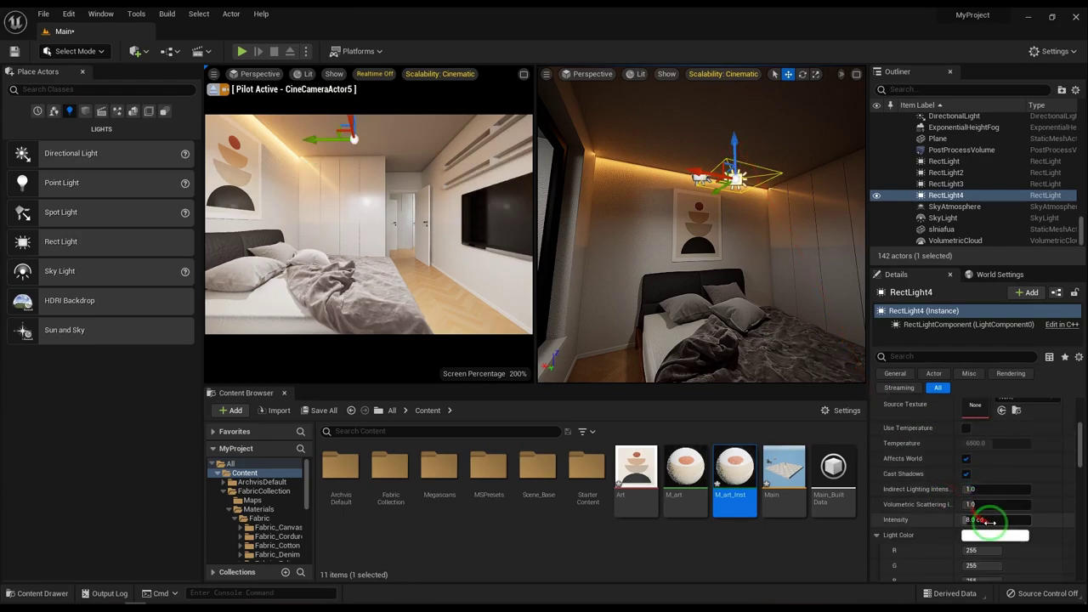
{"action": "type", "text": "1"}
{"action": "key", "text": "Return"}
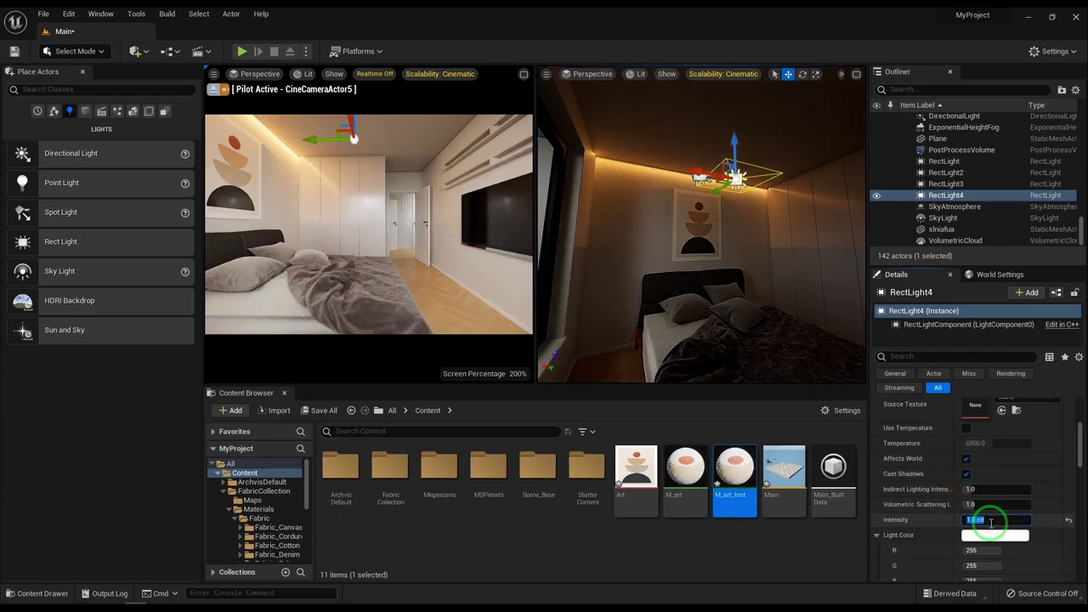
{"action": "type", "text": "2"}
{"action": "key", "text": "Return"}
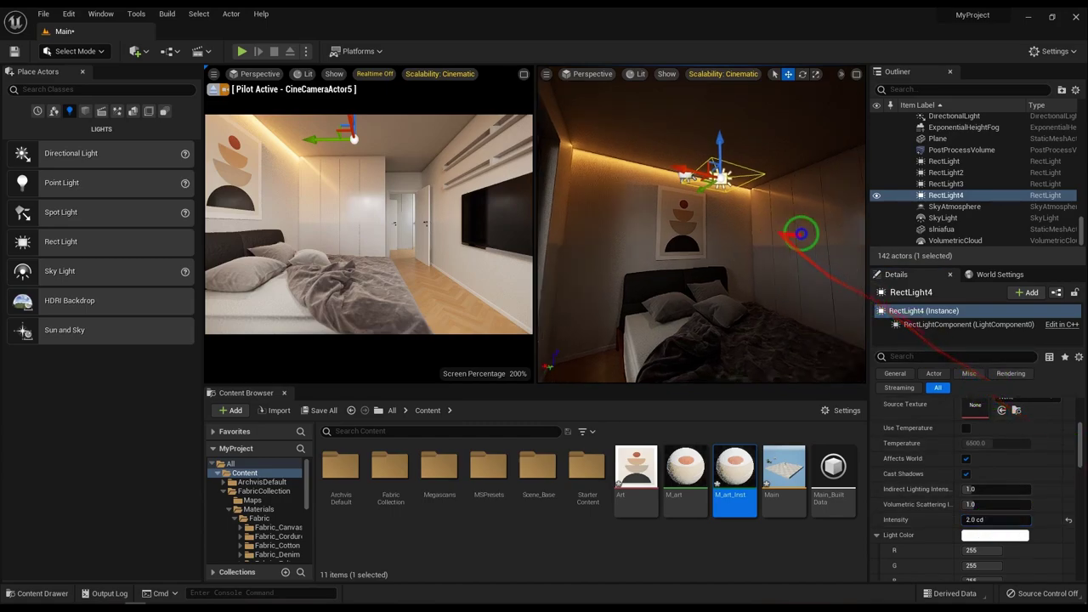
- Duplicate the light as RectLight5 toward the corridor and show the pilot camera shot full-size
{"action": "left_click_drag", "start_coordinate": [802, 230], "coordinate": [787, 231]}
{"action": "left_click_drag", "start_coordinate": [691, 180], "coordinate": [820, 109], "text": "alt"}
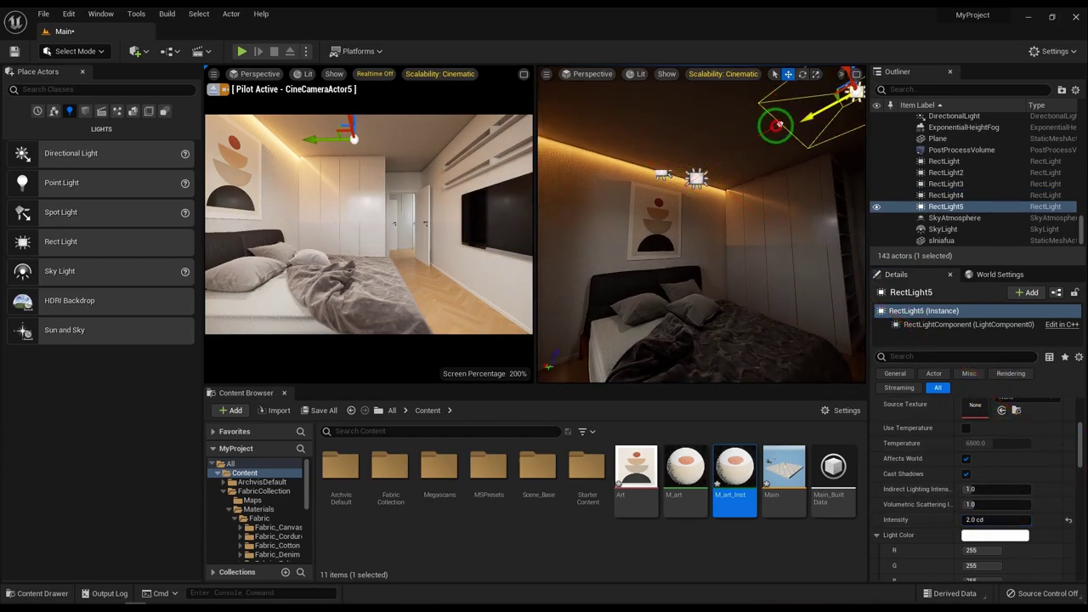
{"action": "left_click_drag", "start_coordinate": [607, 225], "coordinate": [563, 95]}
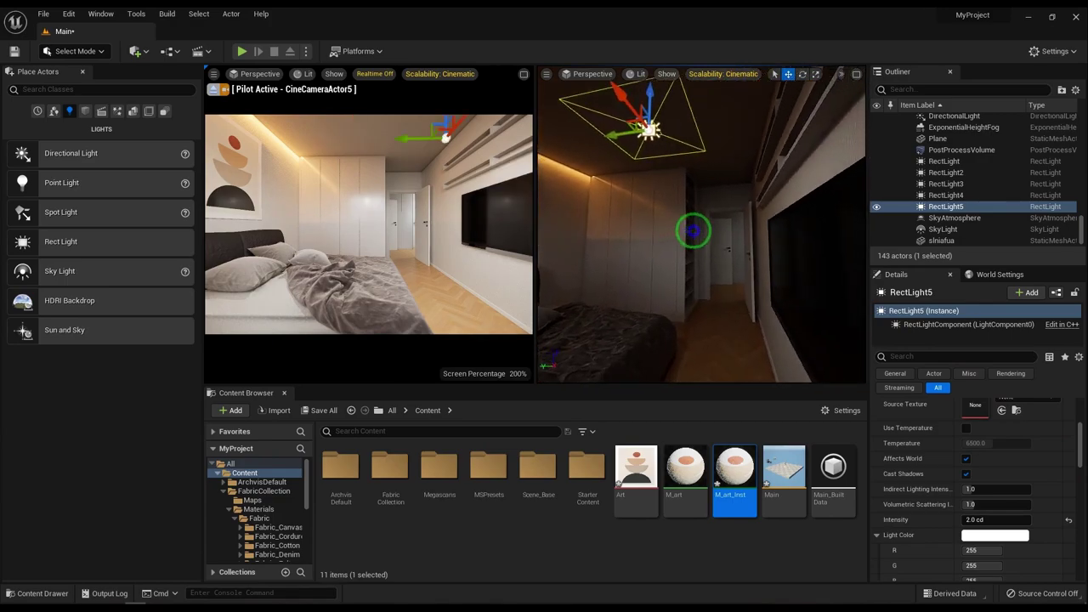
{"action": "left_click", "coordinate": [524, 74]}
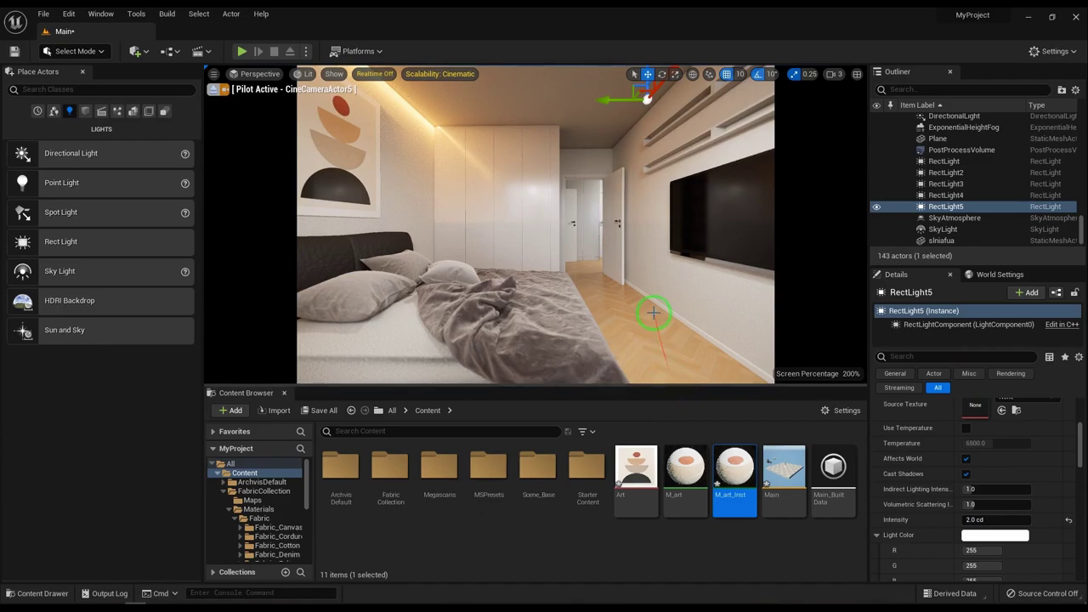
- Hide editor gizmos with G and delete RectLight4 and RectLight5
{"action": "left_click", "coordinate": [615, 325]}
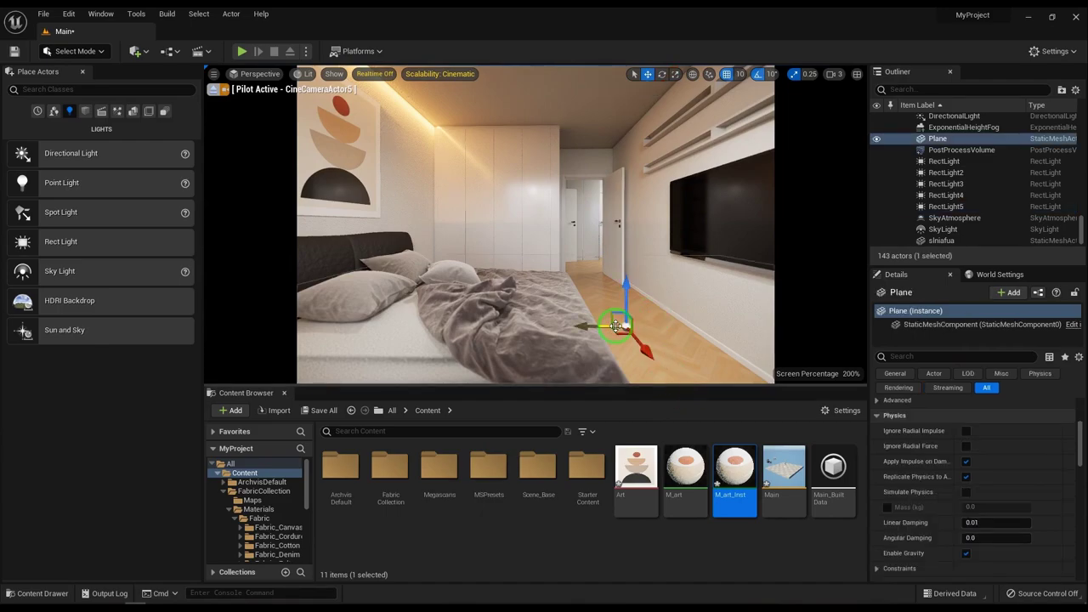
{"action": "key", "text": "g"}
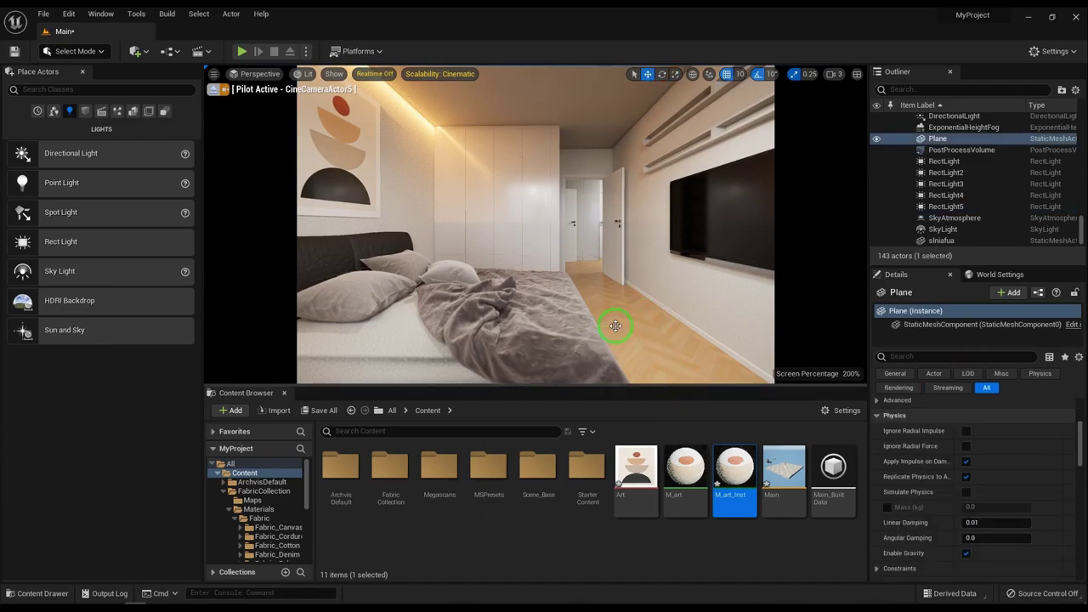
{"action": "left_click", "coordinate": [955, 207]}
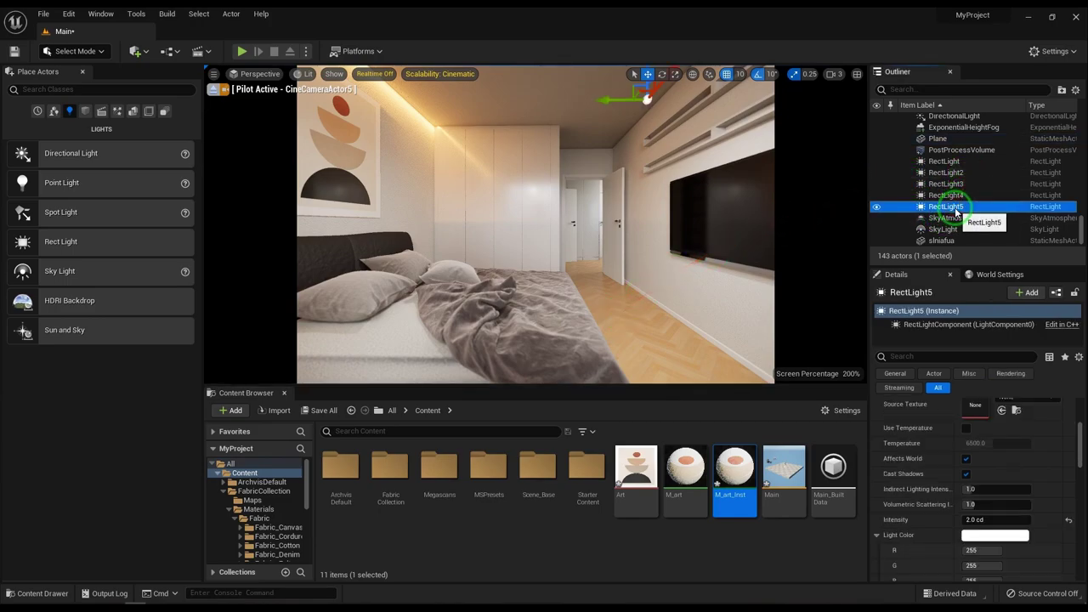
{"action": "left_click", "coordinate": [955, 200], "text": "ctrl"}
{"action": "key", "text": "Delete"}
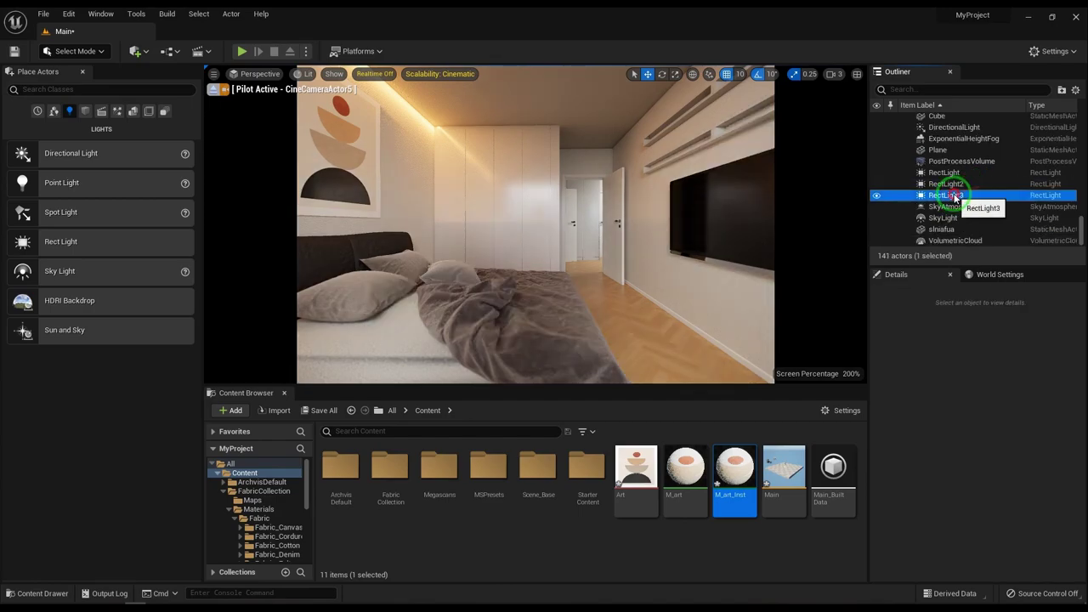
- Toggle RectLight3's visibility off and on to compare the bedroom lighting
{"action": "left_click", "coordinate": [948, 195]}
{"action": "left_click", "coordinate": [876, 196]}
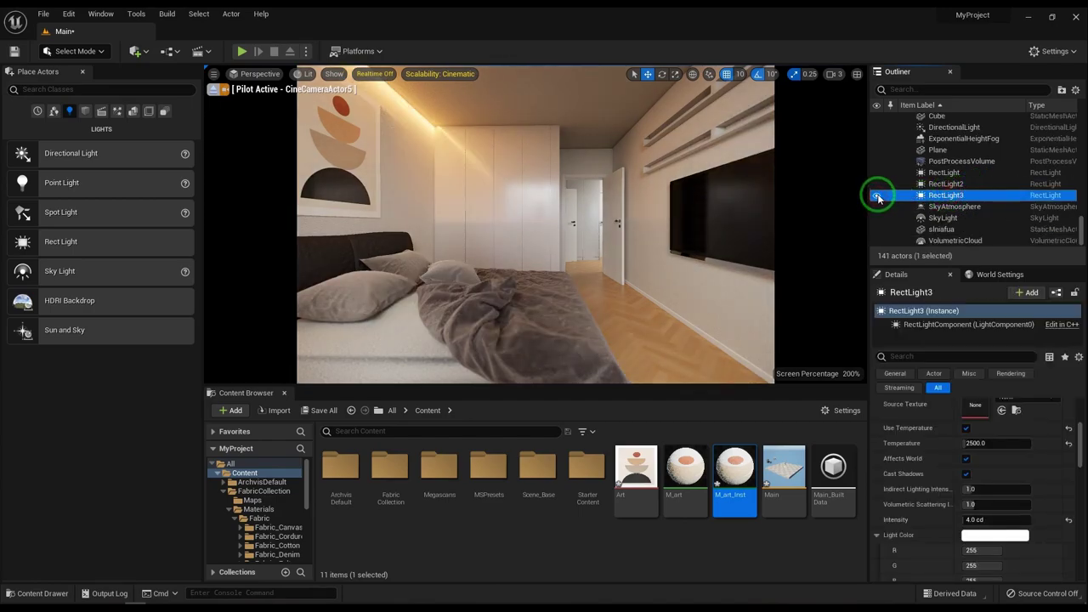
{"action": "left_click", "coordinate": [877, 196]}
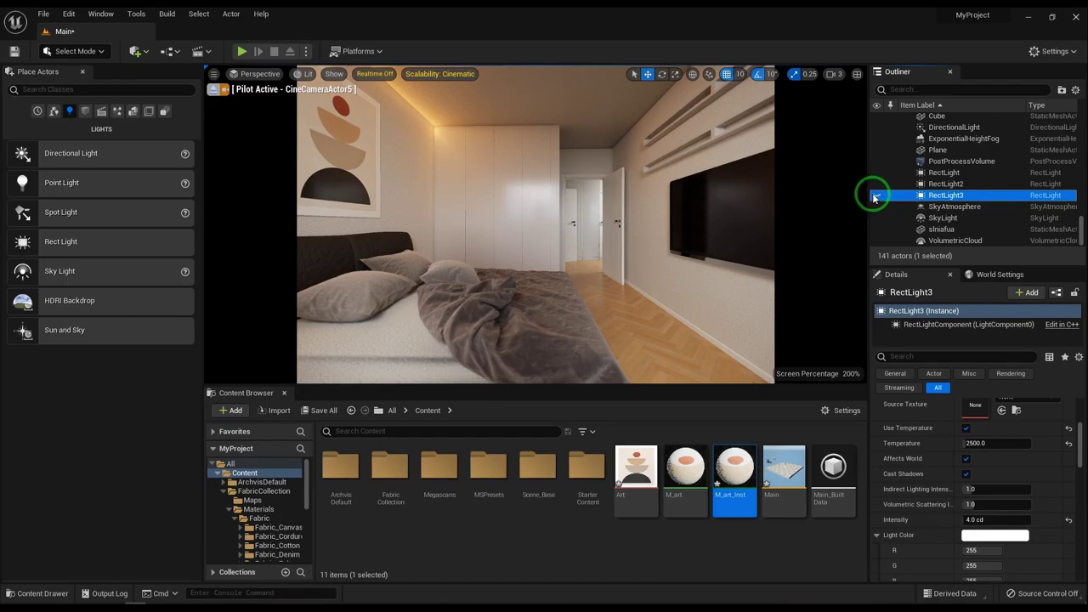
{"action": "left_click", "coordinate": [877, 196]}
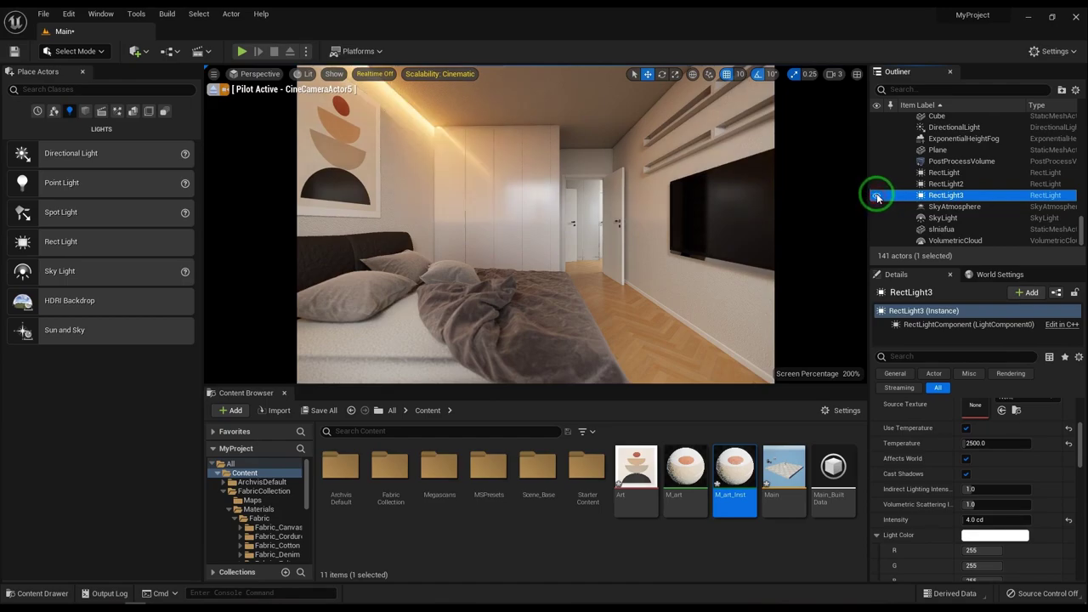
- Delete RectLight3, inspect RectLight2, then undo to restore RectLight3
{"action": "left_click", "coordinate": [948, 184]}
{"action": "key", "text": "Delete"}
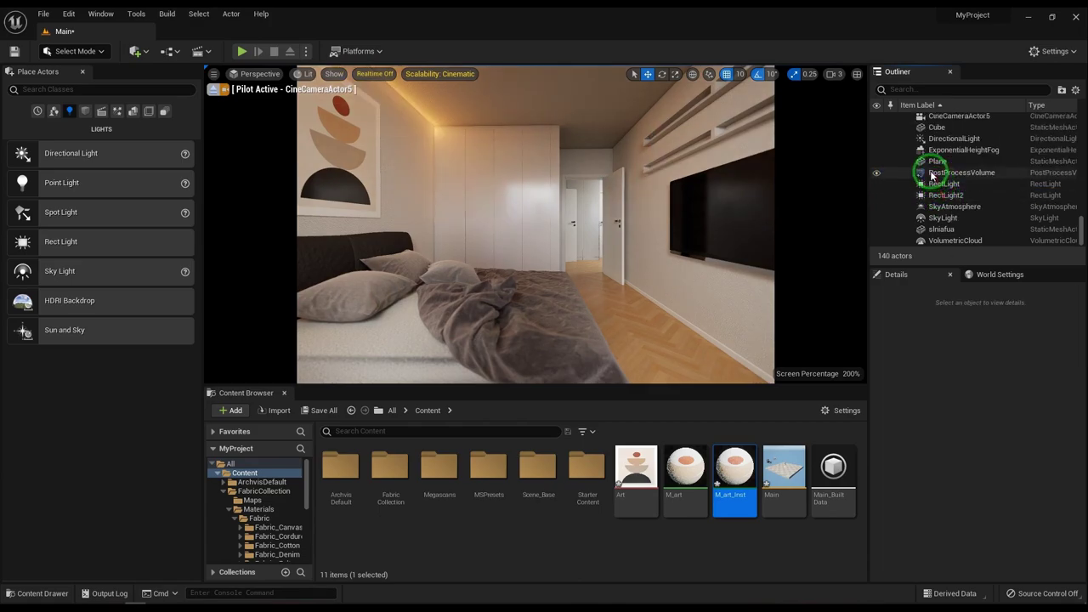
{"action": "left_click", "coordinate": [943, 196]}
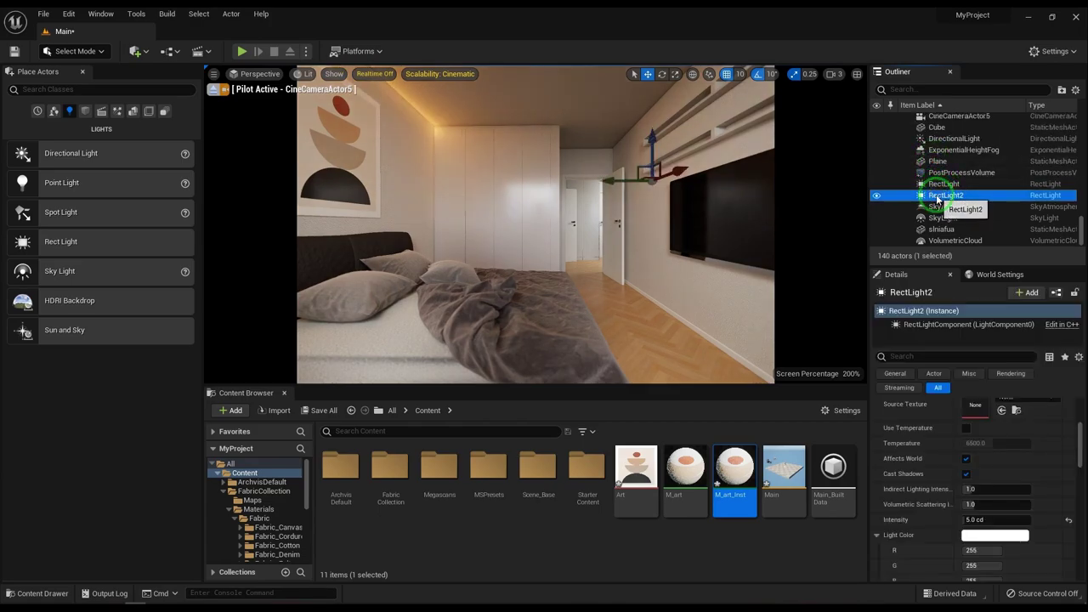
{"action": "left_click_drag", "start_coordinate": [936, 199], "coordinate": [674, 231]}
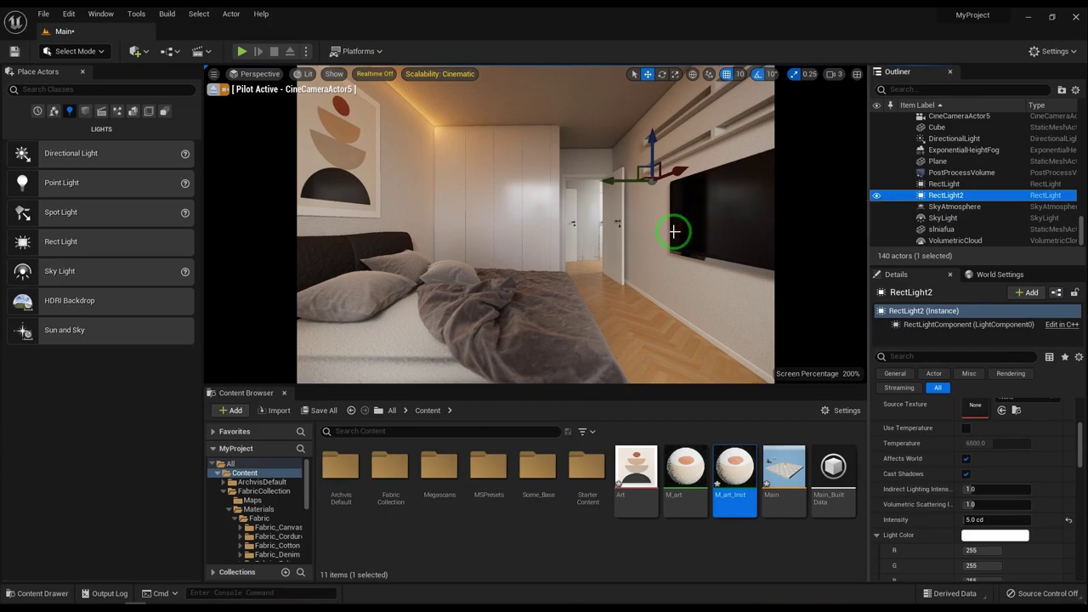
{"action": "left_click_drag", "start_coordinate": [674, 230], "coordinate": [622, 188]}
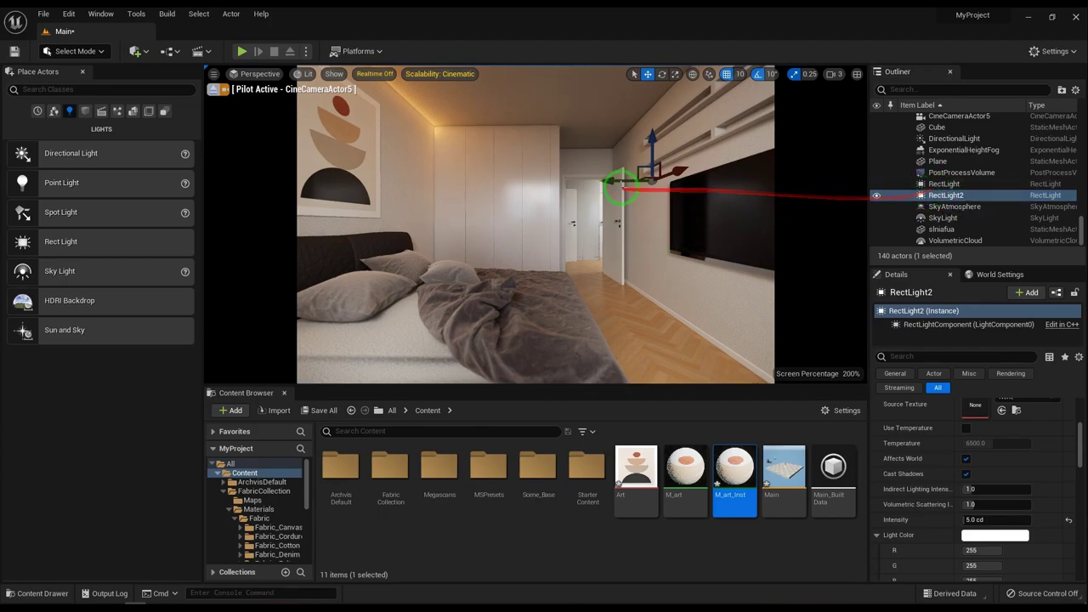
{"action": "key", "text": "ctrl+z"}
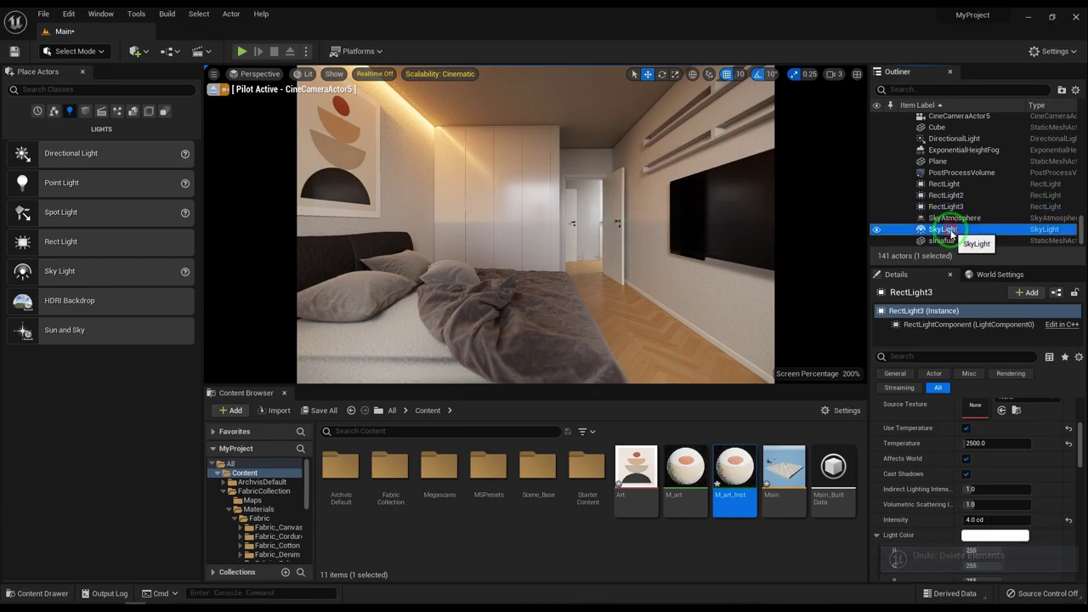
- Raise the SkyLight's Intensity Scale through 100 and 200 to 300
{"action": "left_click", "coordinate": [935, 229]}
{"action": "left_click", "coordinate": [990, 431]}
{"action": "type", "text": "100"}
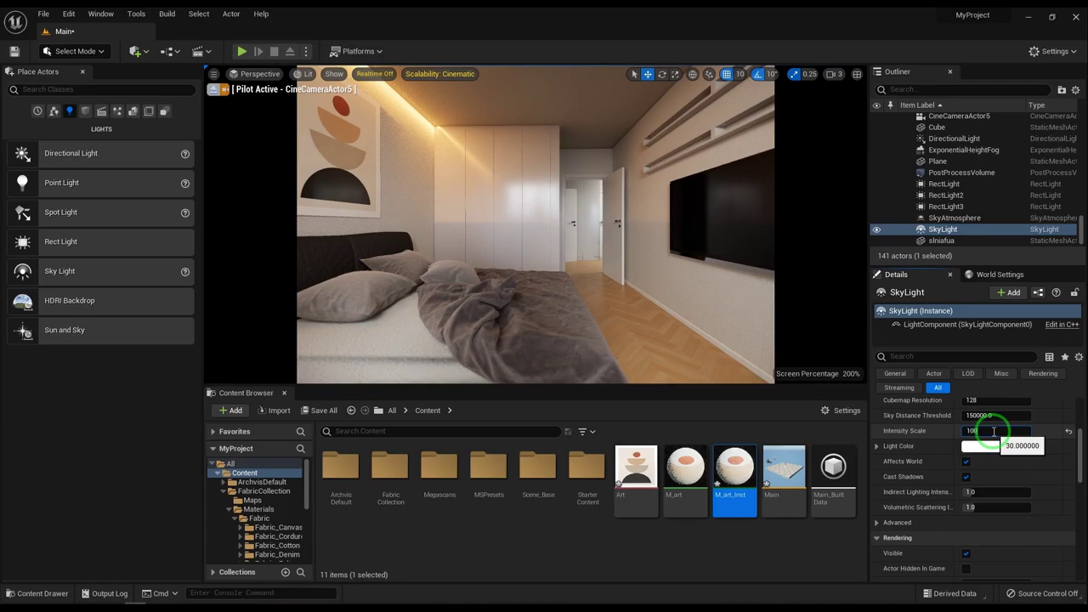
{"action": "key", "text": "Return"}
{"action": "type", "text": "0"}
{"action": "key", "text": "Return"}
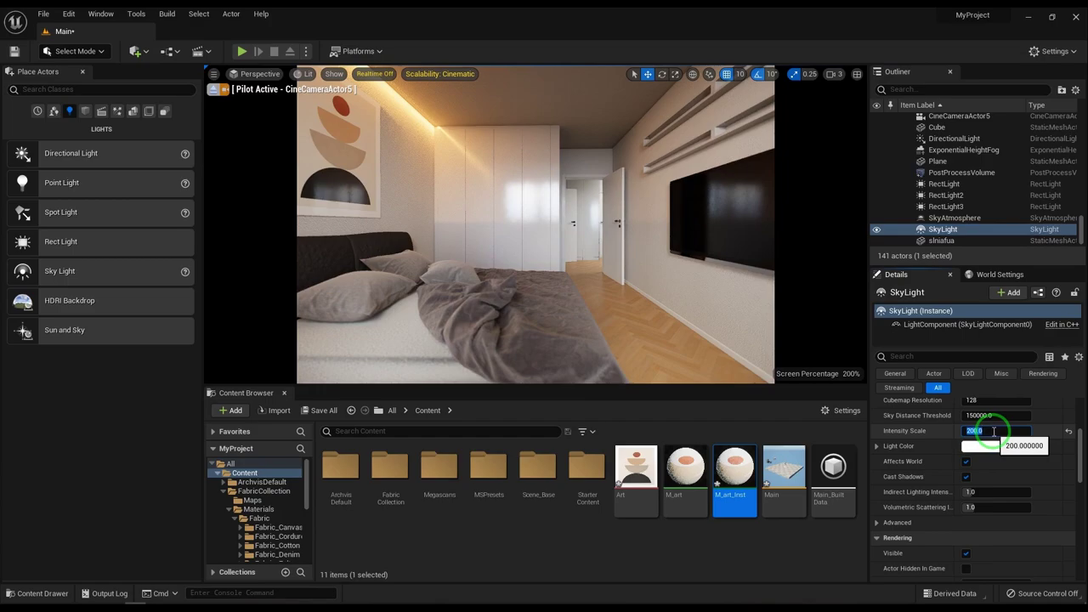
{"action": "type", "text": "300"}
{"action": "key", "text": "Return"}
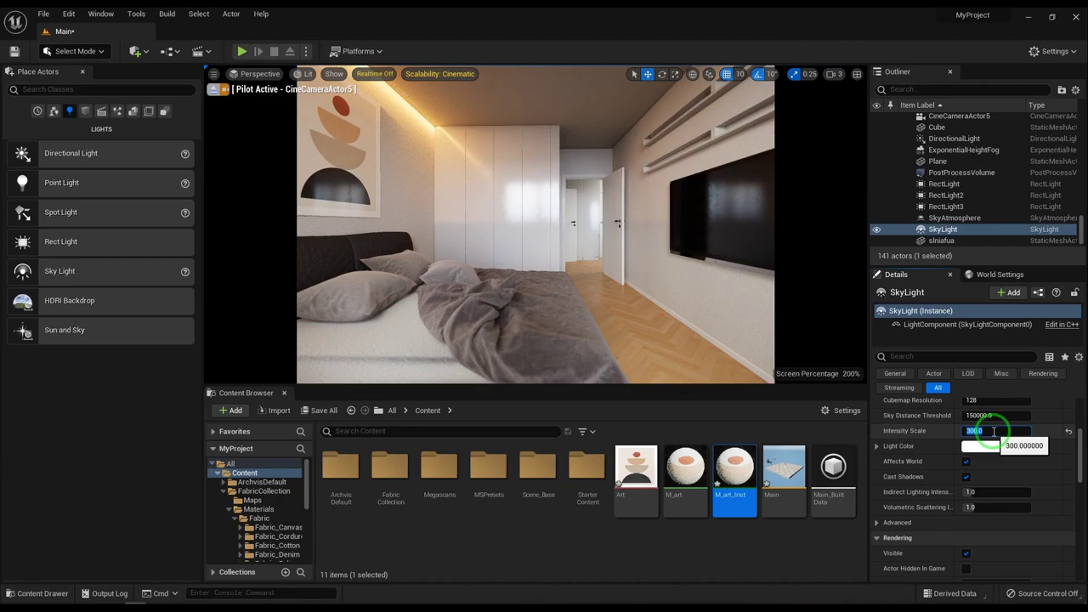
{"action": "left_click", "coordinate": [639, 310]}
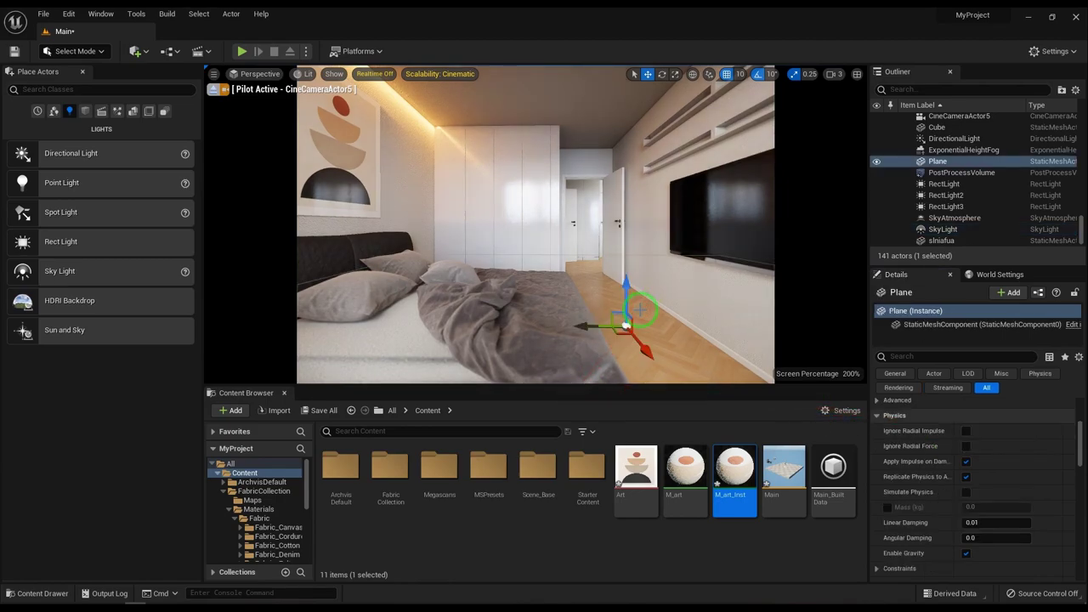
- Try a viewport screen percentage of 150, then set it back to 200
{"action": "left_click", "coordinate": [212, 73]}
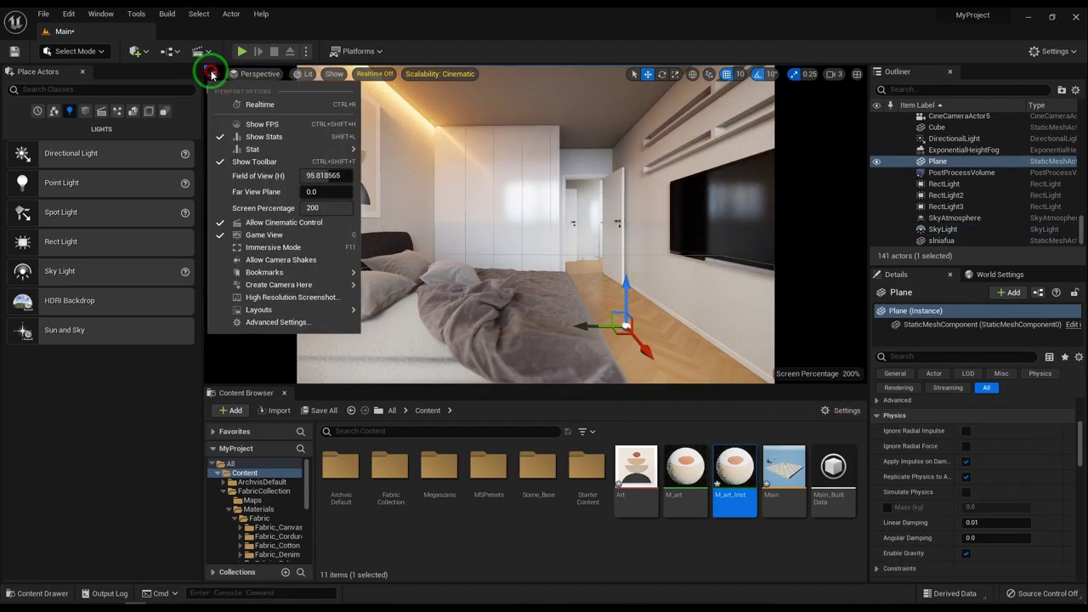
{"action": "left_click", "coordinate": [322, 208]}
{"action": "type", "text": "150"}
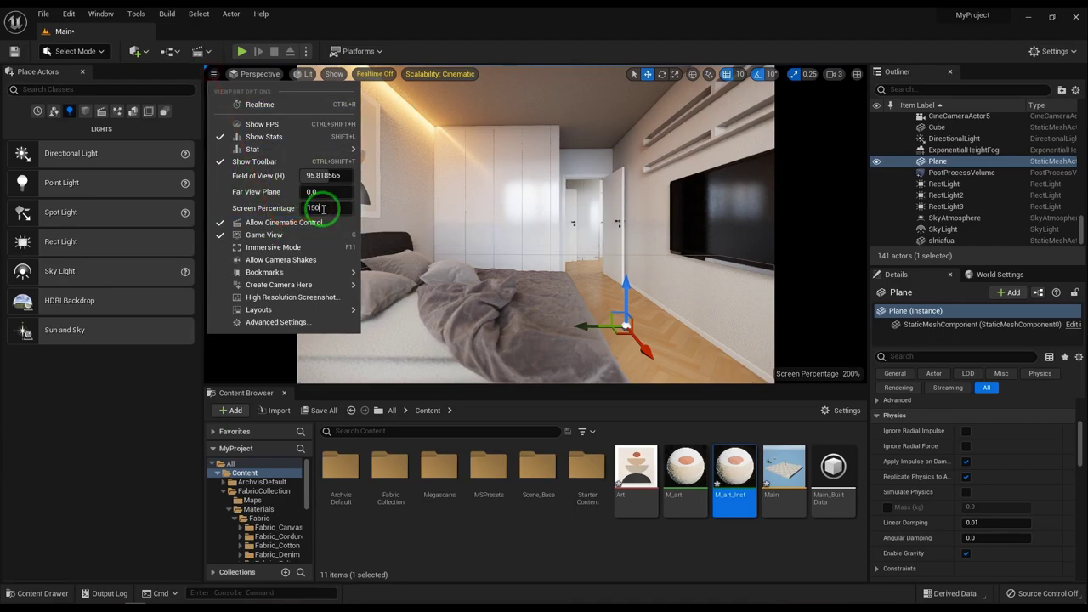
{"action": "key", "text": "Return"}
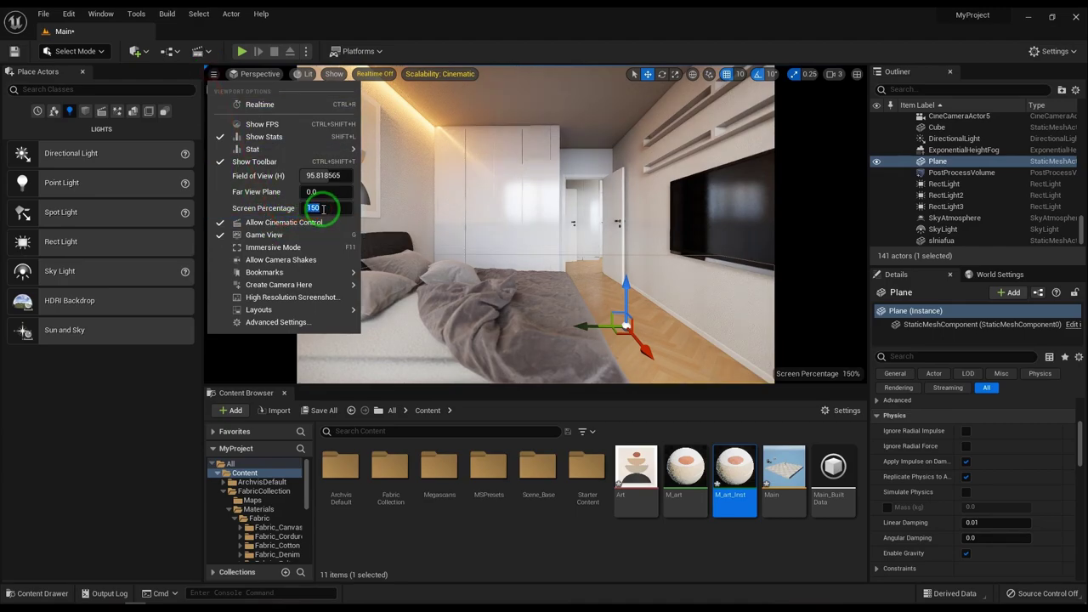
{"action": "type", "text": "200"}
{"action": "key", "text": "Return"}
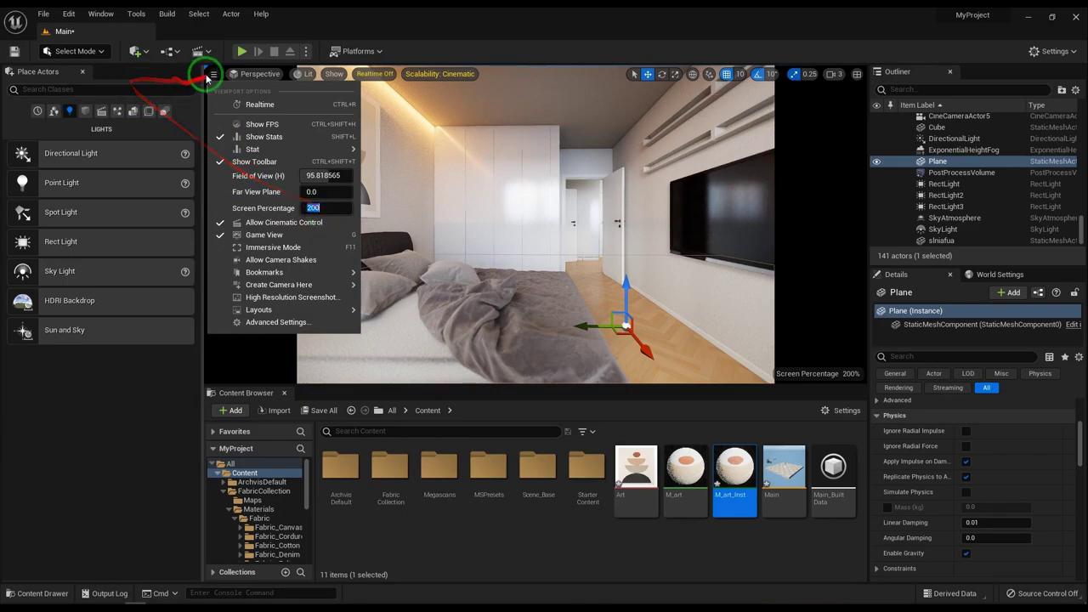
{"action": "left_click", "coordinate": [213, 75]}
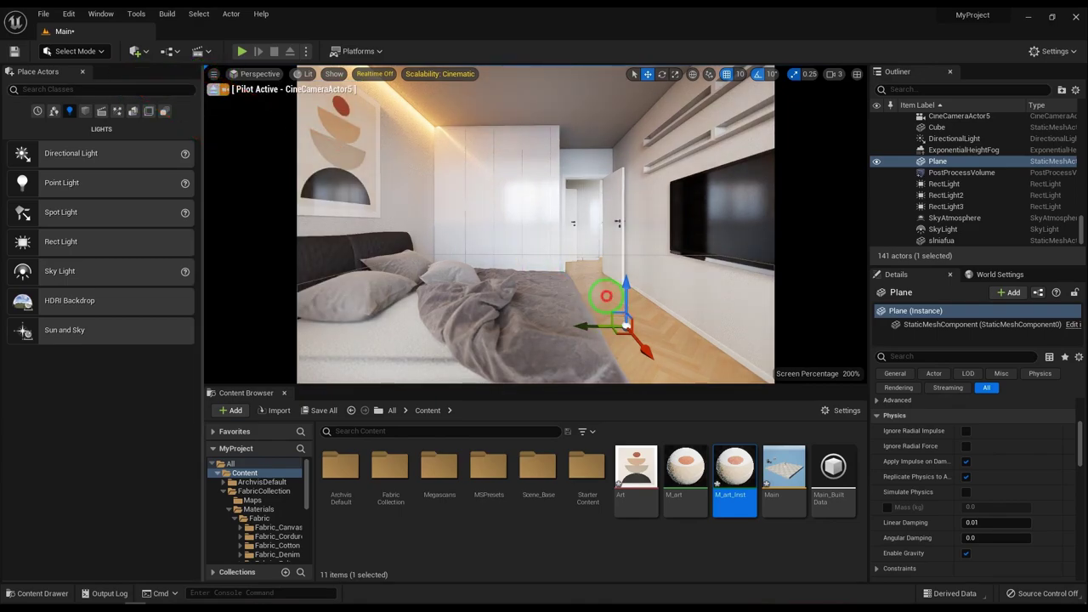
- Select the bedroom door and save the Main level with Ctrl+S
{"action": "left_click", "coordinate": [610, 263]}
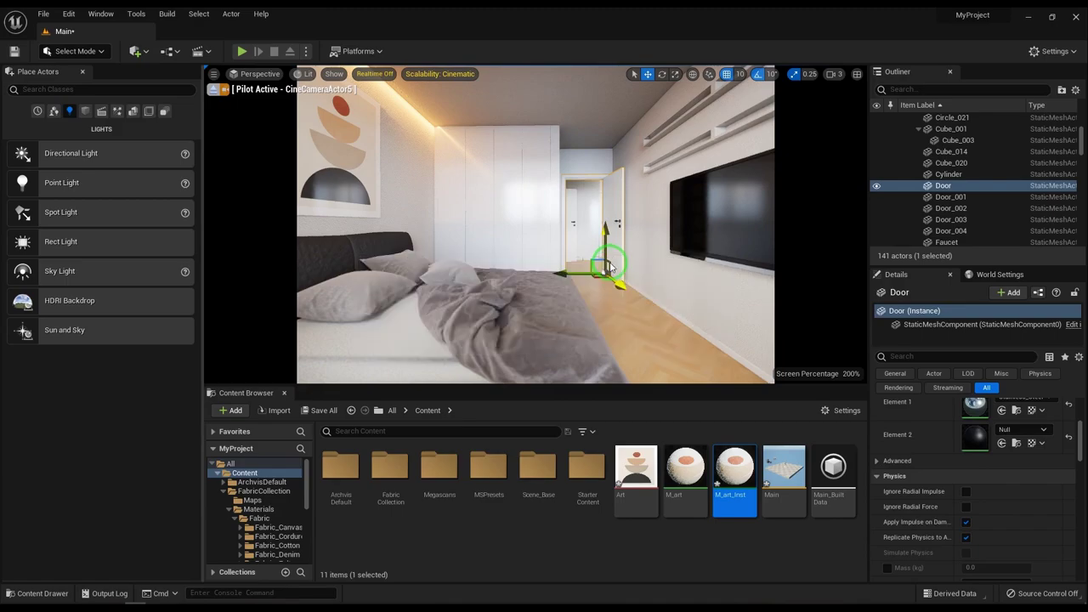
{"action": "key", "text": "ctrl+s"}
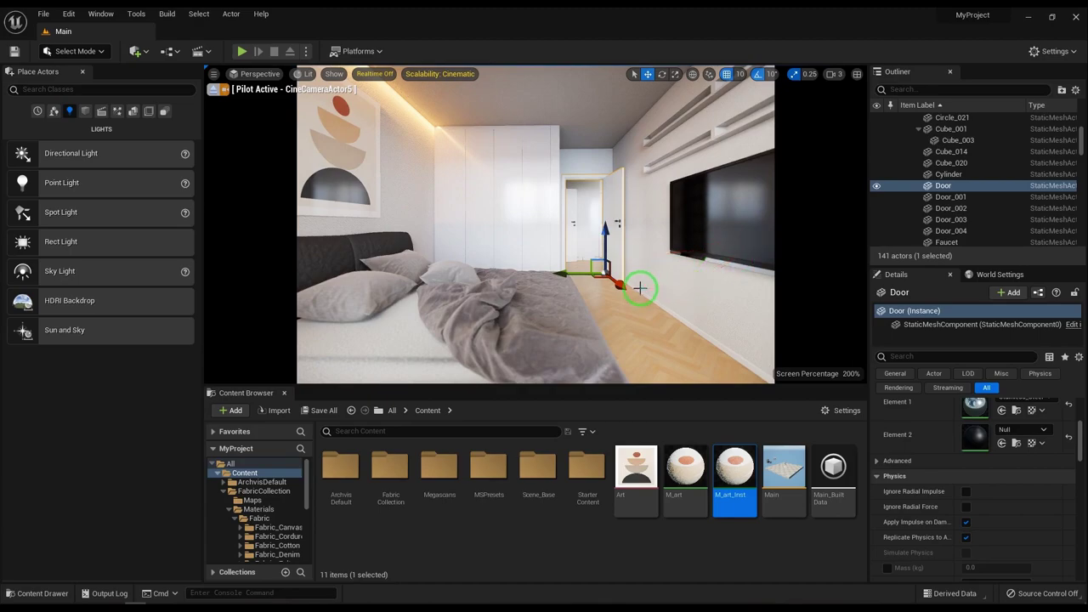
{"action": "scroll", "coordinate": [978, 183], "scroll_direction": "down", "scroll_amount": 1}
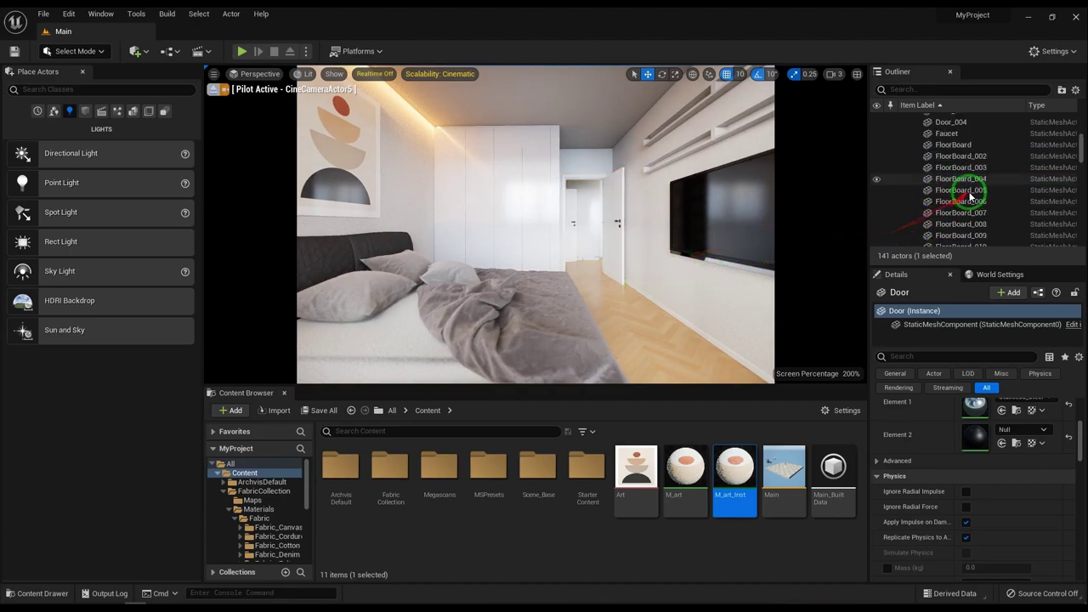
{"action": "left_click", "coordinate": [924, 90]}
{"action": "type", "text": "pos"}
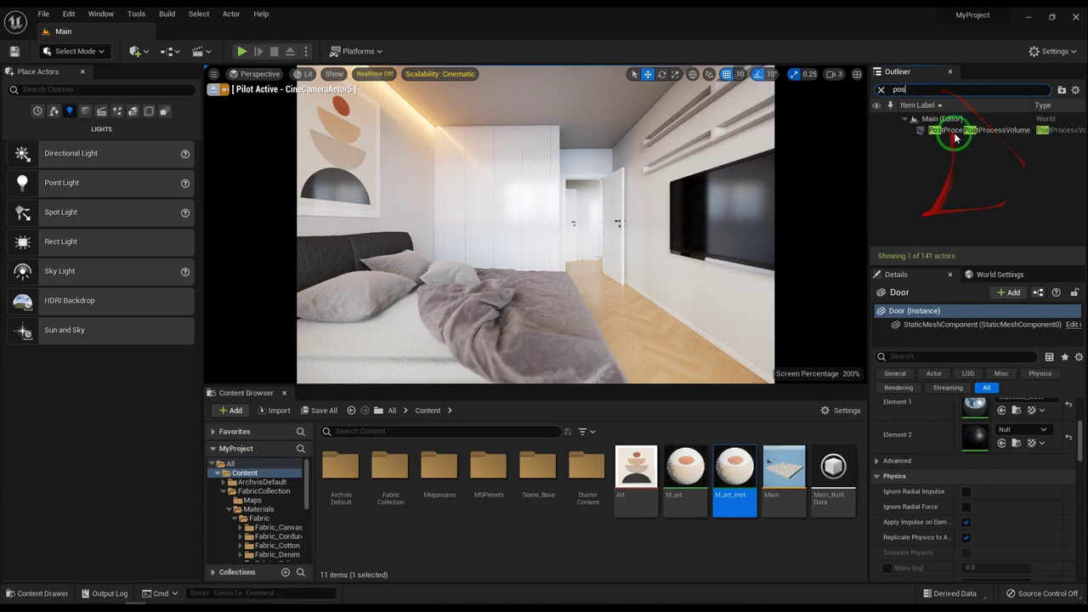
- Select the PostProcessVolume, tick the Film Slope override and set Slope to 0.7
{"action": "left_click", "coordinate": [954, 131]}
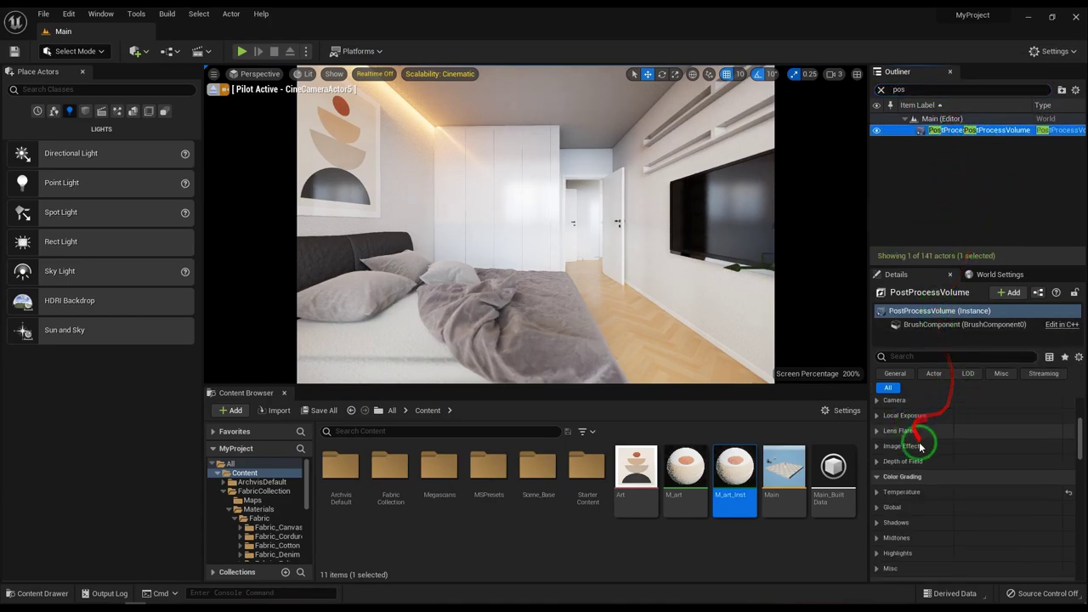
{"action": "scroll", "coordinate": [932, 475], "scroll_direction": "down", "scroll_amount": 2}
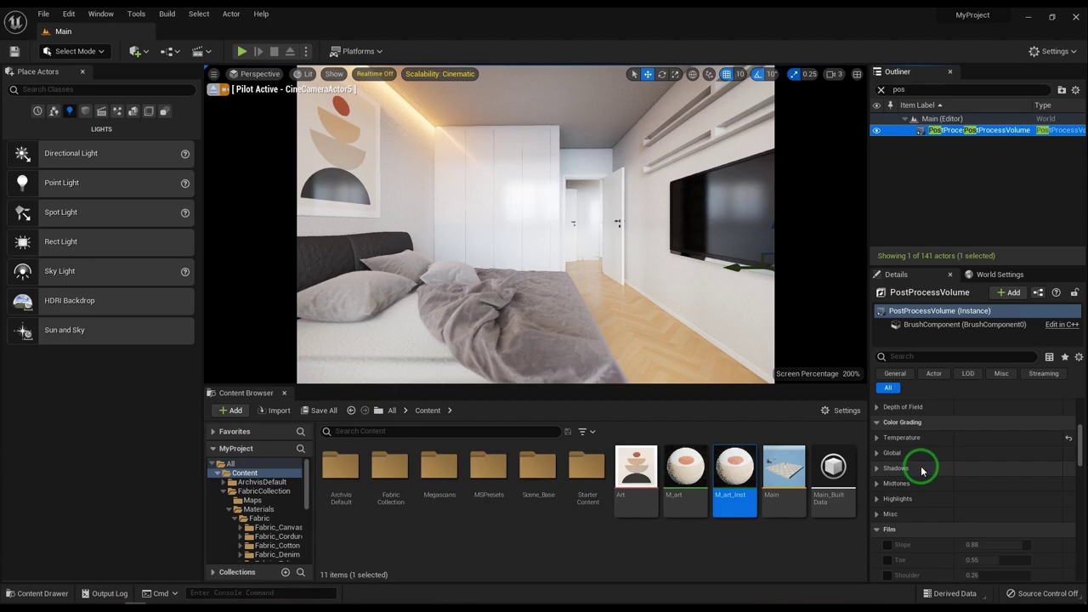
{"action": "scroll", "coordinate": [917, 466], "scroll_direction": "down", "scroll_amount": 4}
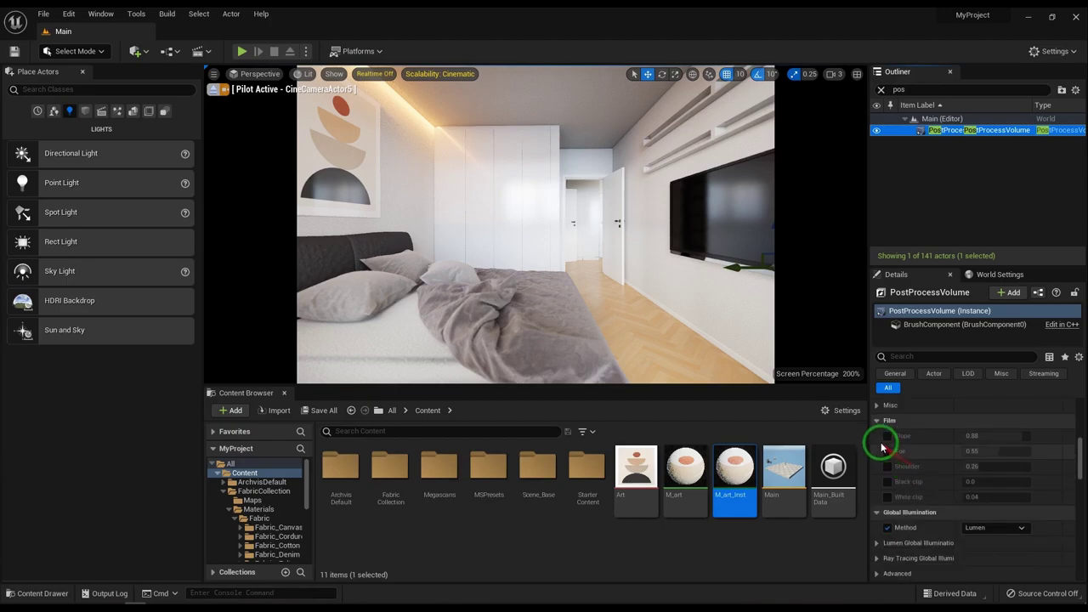
{"action": "left_click", "coordinate": [887, 436]}
{"action": "left_click", "coordinate": [973, 436]}
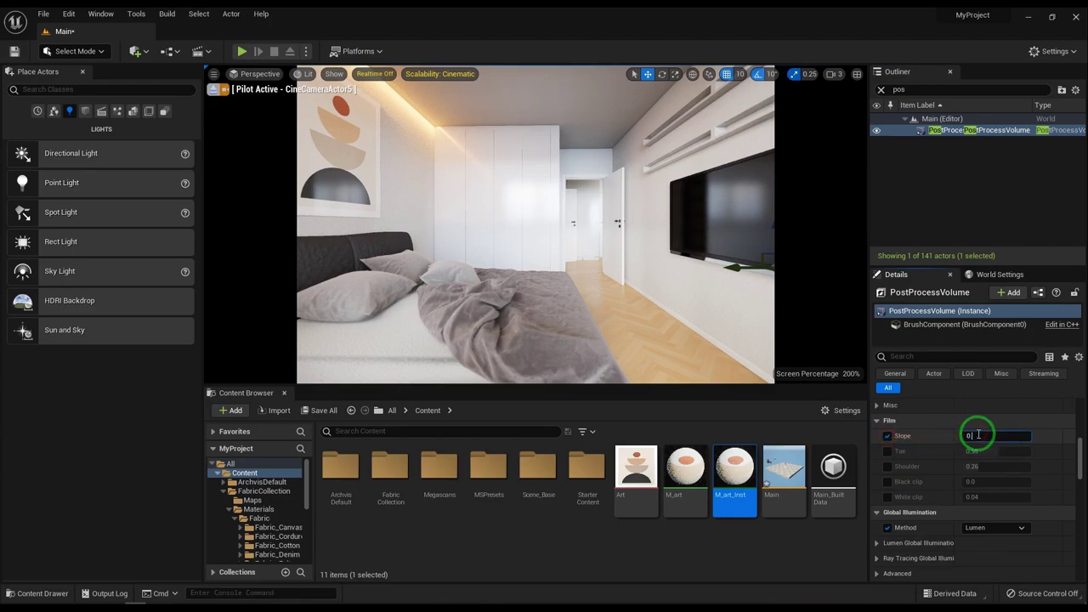
{"action": "type", "text": ".8"}
{"action": "key", "text": "Return"}
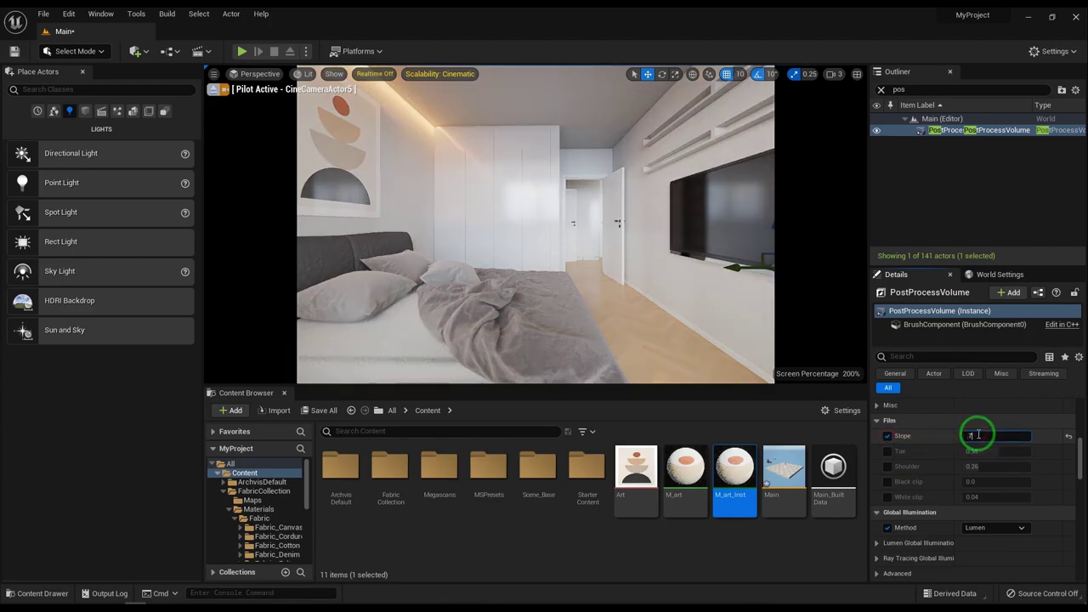
{"action": "left_click", "coordinate": [845, 389]}
{"action": "scroll", "coordinate": [918, 473], "scroll_direction": "down", "scroll_amount": 3}
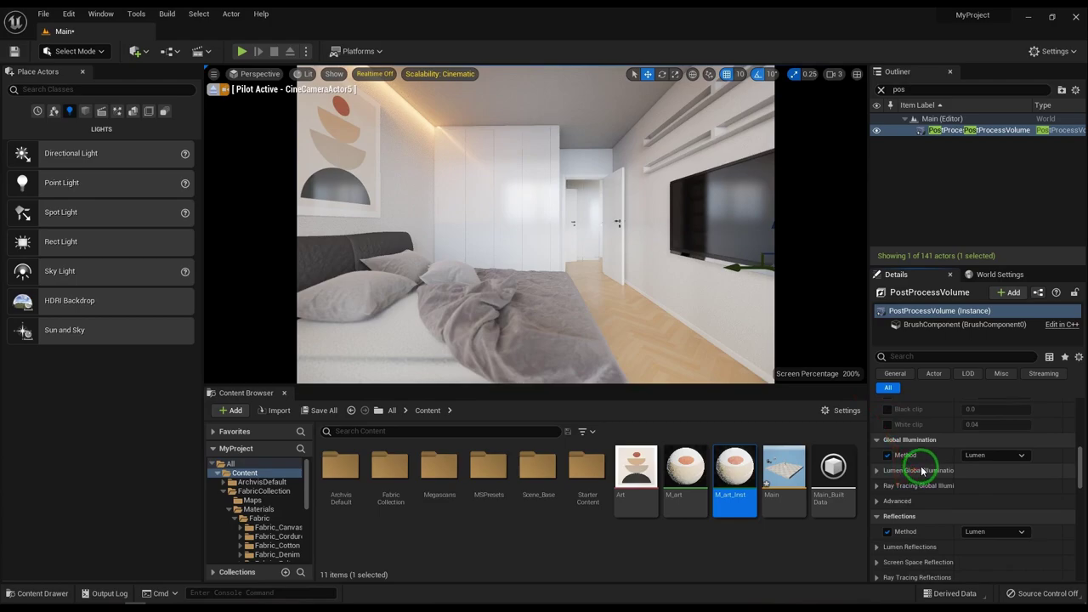
{"action": "scroll", "coordinate": [922, 470], "scroll_direction": "down", "scroll_amount": 1}
{"action": "scroll", "coordinate": [922, 473], "scroll_direction": "down", "scroll_amount": 1}
{"action": "scroll", "coordinate": [923, 476], "scroll_direction": "down", "scroll_amount": 2}
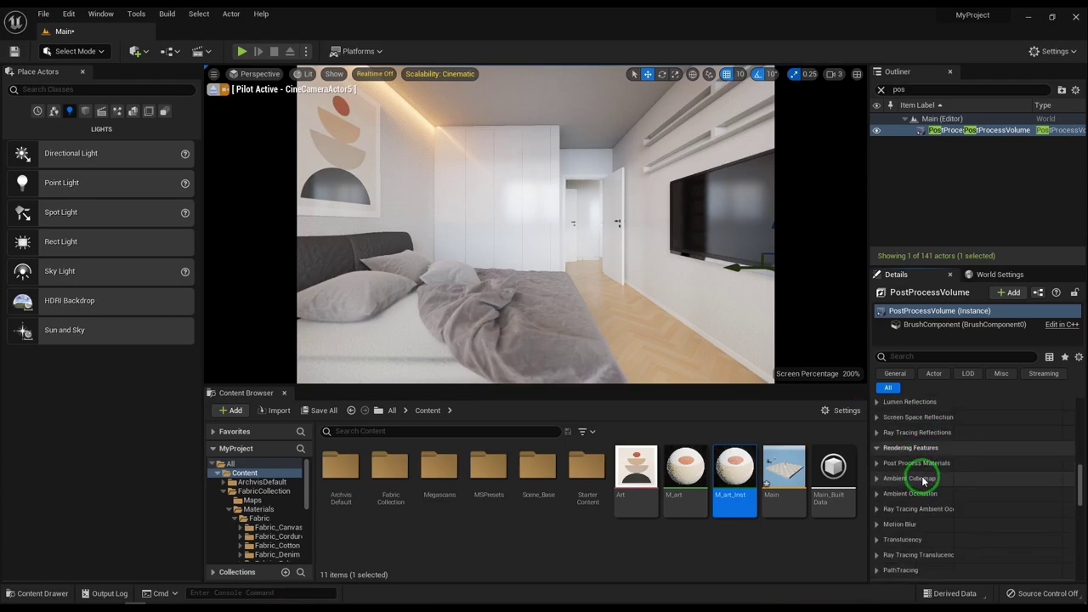
{"action": "scroll", "coordinate": [924, 484], "scroll_direction": "down", "scroll_amount": 2}
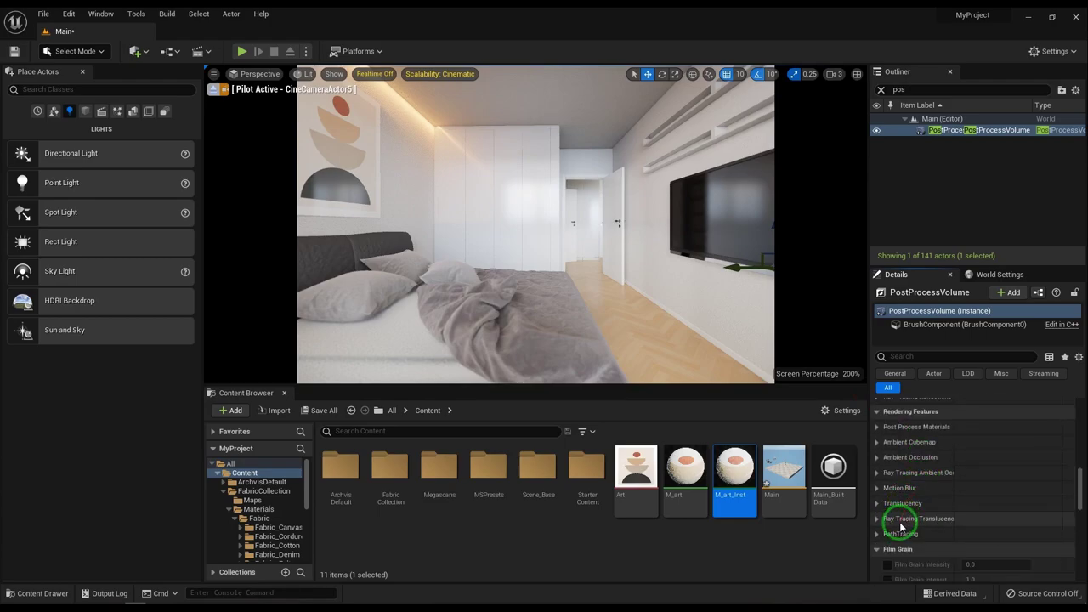
{"action": "scroll", "coordinate": [901, 516], "scroll_direction": "up", "scroll_amount": 2}
{"action": "scroll", "coordinate": [900, 511], "scroll_direction": "up", "scroll_amount": 2}
{"action": "scroll", "coordinate": [904, 503], "scroll_direction": "up", "scroll_amount": 2}
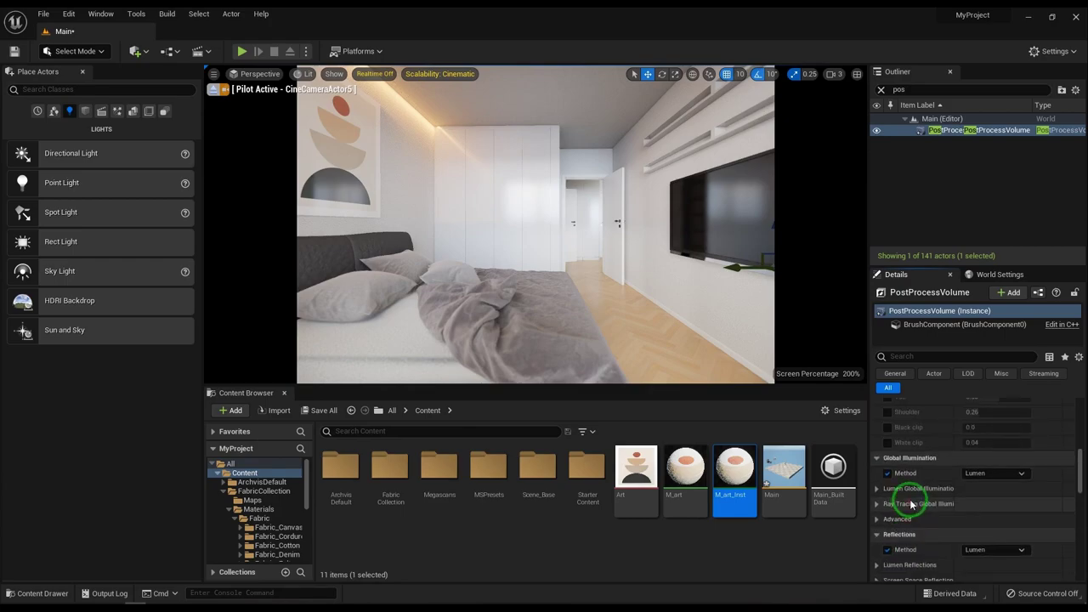
{"action": "scroll", "coordinate": [911, 498], "scroll_direction": "up", "scroll_amount": 2}
{"action": "scroll", "coordinate": [910, 498], "scroll_direction": "up", "scroll_amount": 1}
- Turn on the Color Grading Global Gamma override and expand its colour wheel
{"action": "scroll", "coordinate": [882, 470], "scroll_direction": "up", "scroll_amount": 1}
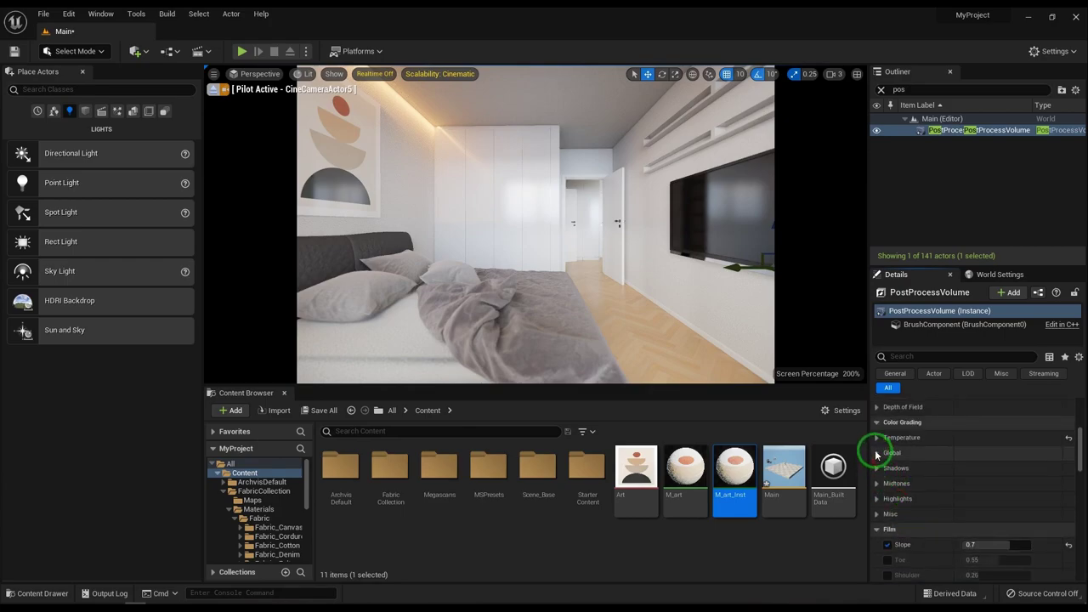
{"action": "left_click", "coordinate": [878, 453]}
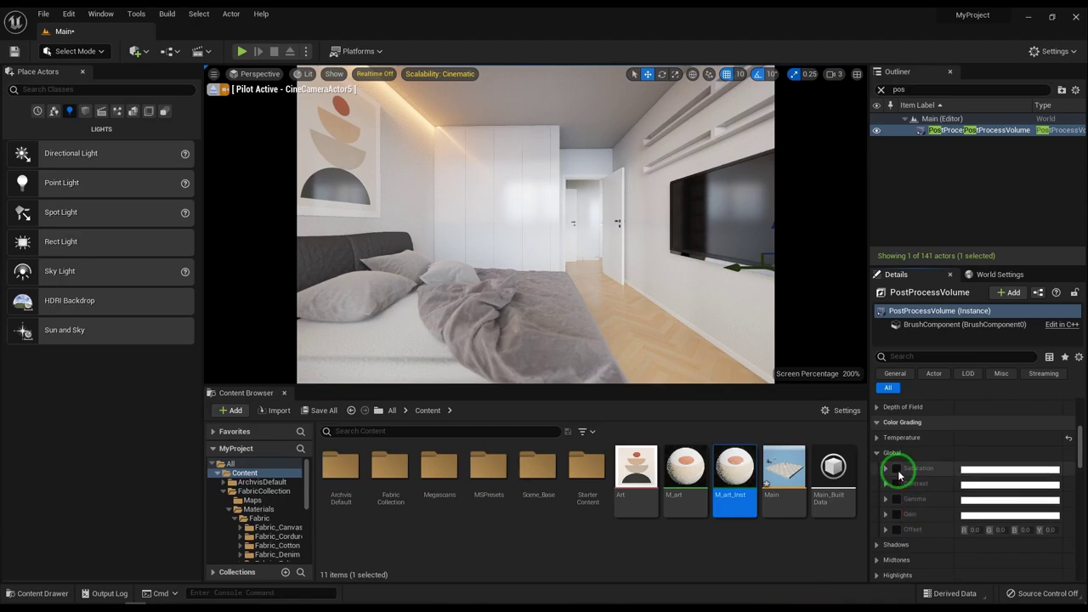
{"action": "left_click", "coordinate": [896, 499]}
{"action": "left_click", "coordinate": [886, 499]}
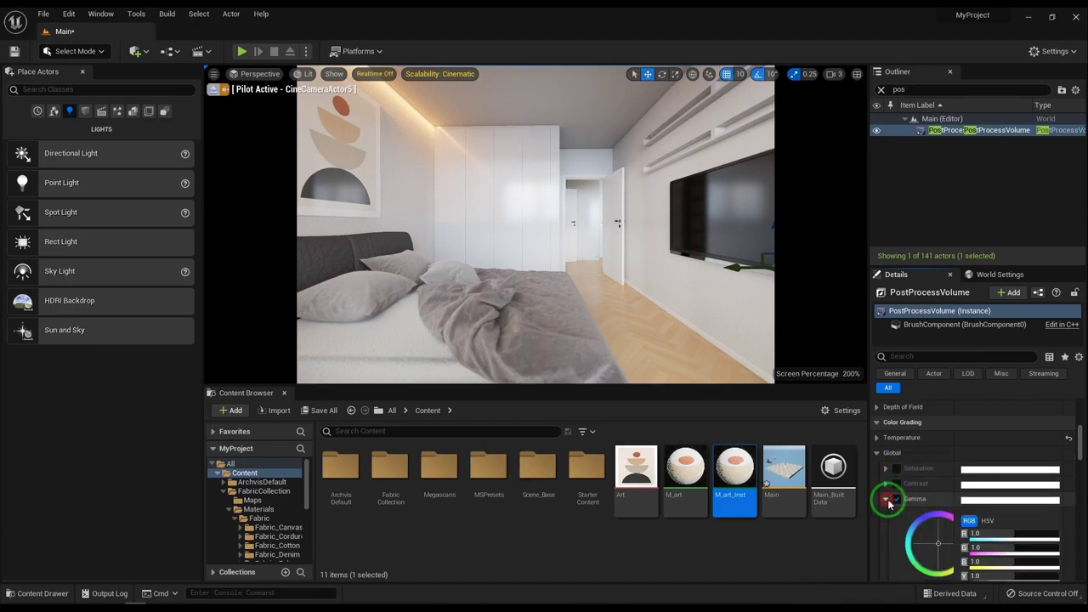
{"action": "scroll", "coordinate": [928, 557], "scroll_direction": "down", "scroll_amount": 1}
- Set the global gamma value to 0.8
{"action": "left_click", "coordinate": [925, 550]}
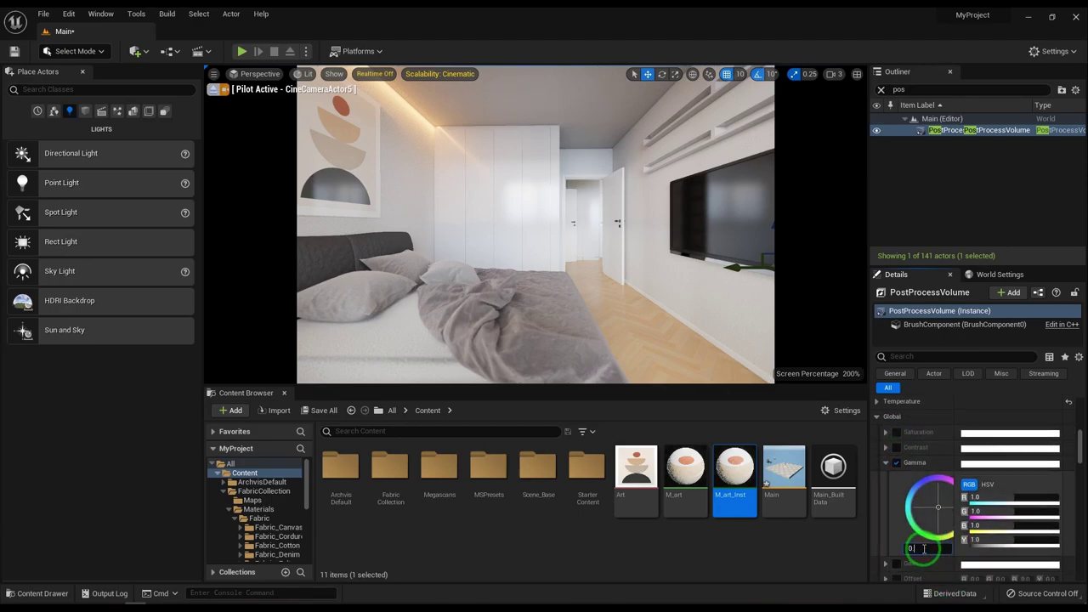
{"action": "type", "text": ".9"}
{"action": "key", "text": "Return"}
{"action": "key", "text": "Return"}
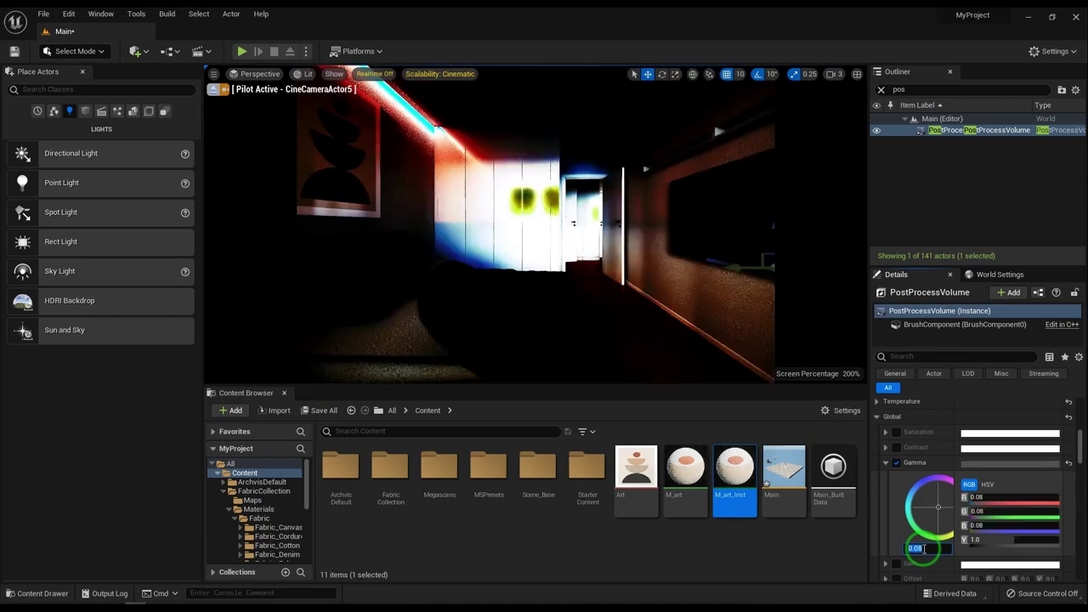
{"action": "key", "text": "Return"}
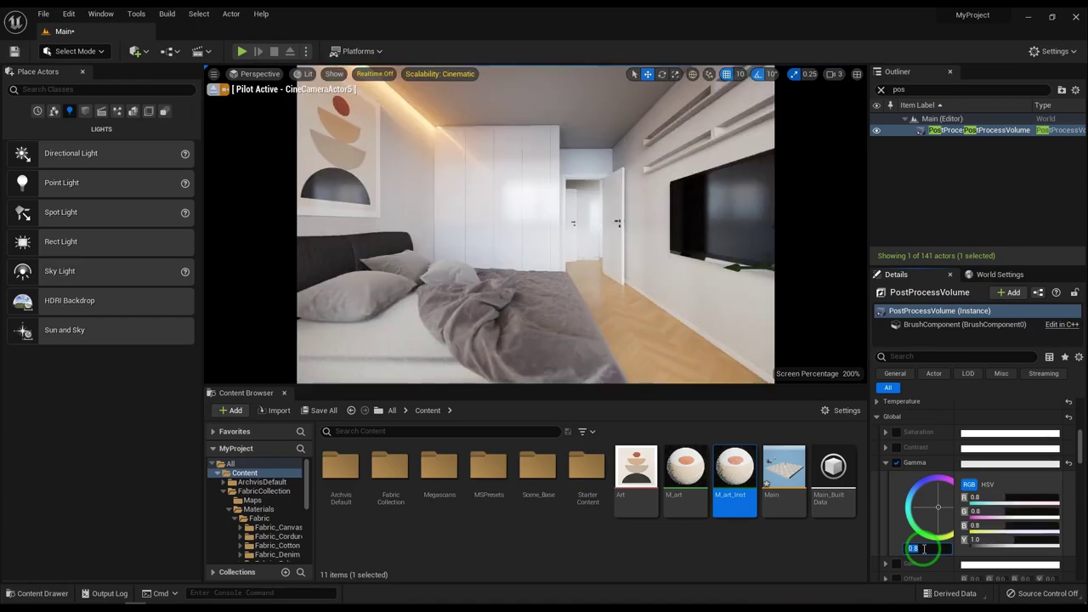
{"action": "type", "text": "0.7"}
{"action": "key", "text": "Return"}
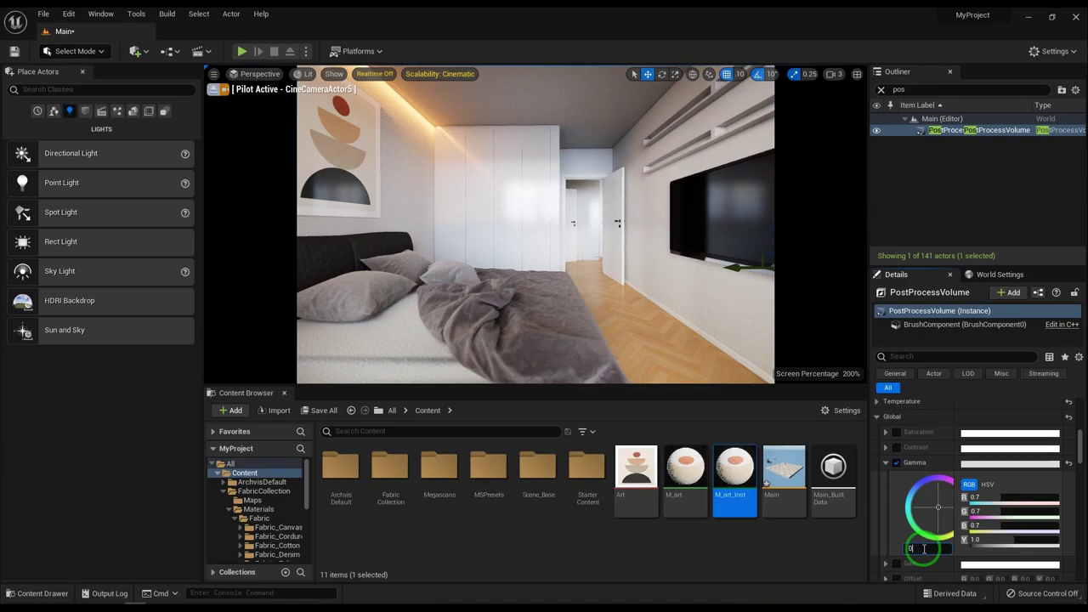
{"action": "type", "text": ".8"}
{"action": "key", "text": "Return"}
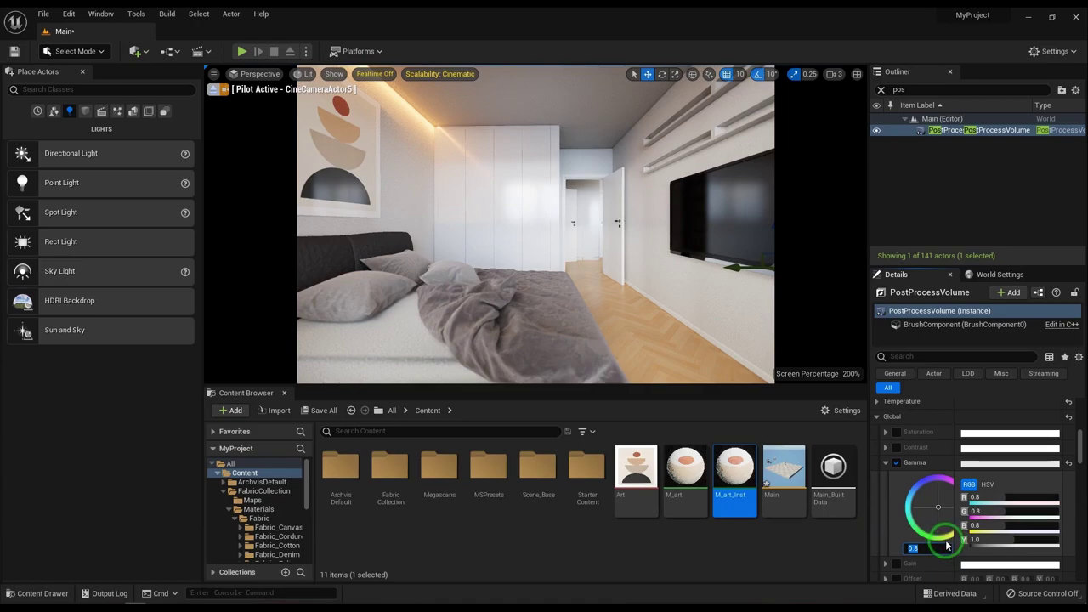
{"action": "left_click", "coordinate": [906, 356]}
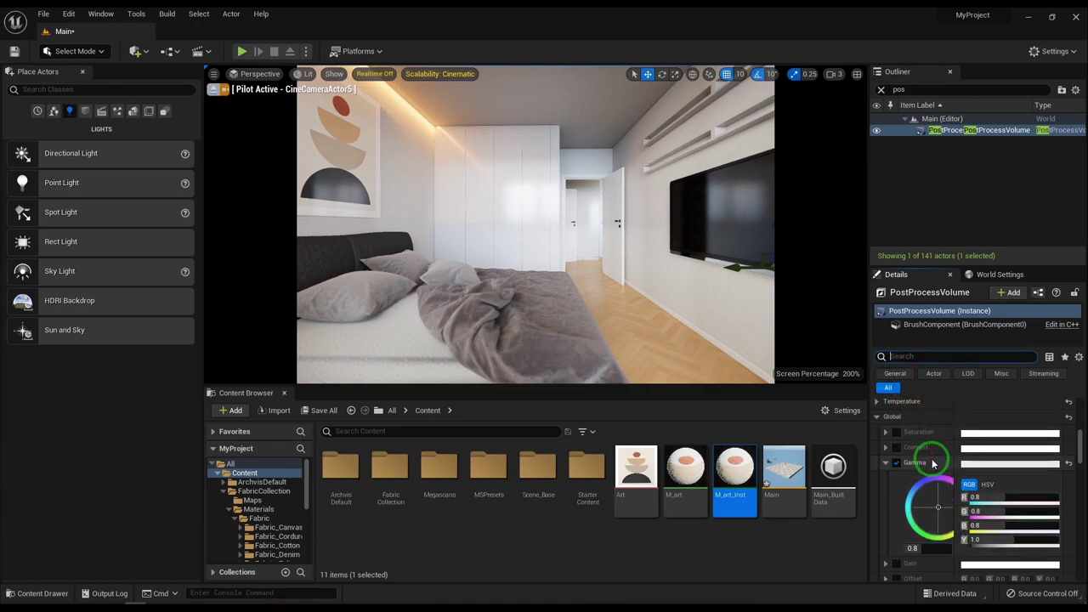
- Enable Chromatic Aberration intensity and set it to 0.1
{"action": "scroll", "coordinate": [932, 464], "scroll_direction": "up", "scroll_amount": 5}
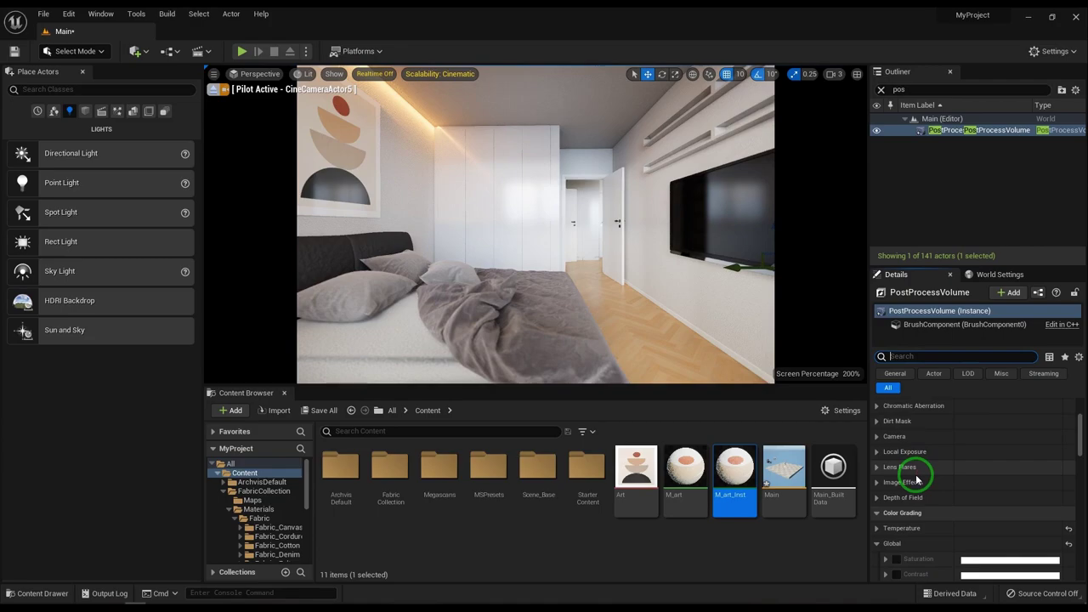
{"action": "scroll", "coordinate": [914, 481], "scroll_direction": "up", "scroll_amount": 1}
{"action": "left_click", "coordinate": [884, 424]}
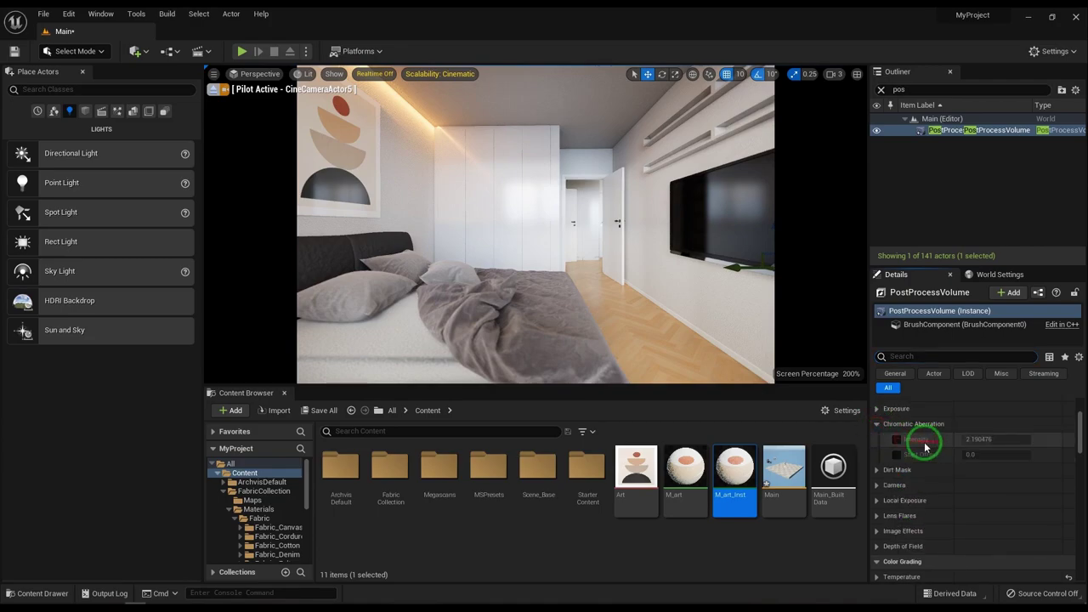
{"action": "left_click", "coordinate": [895, 440]}
{"action": "type", "text": "0"}
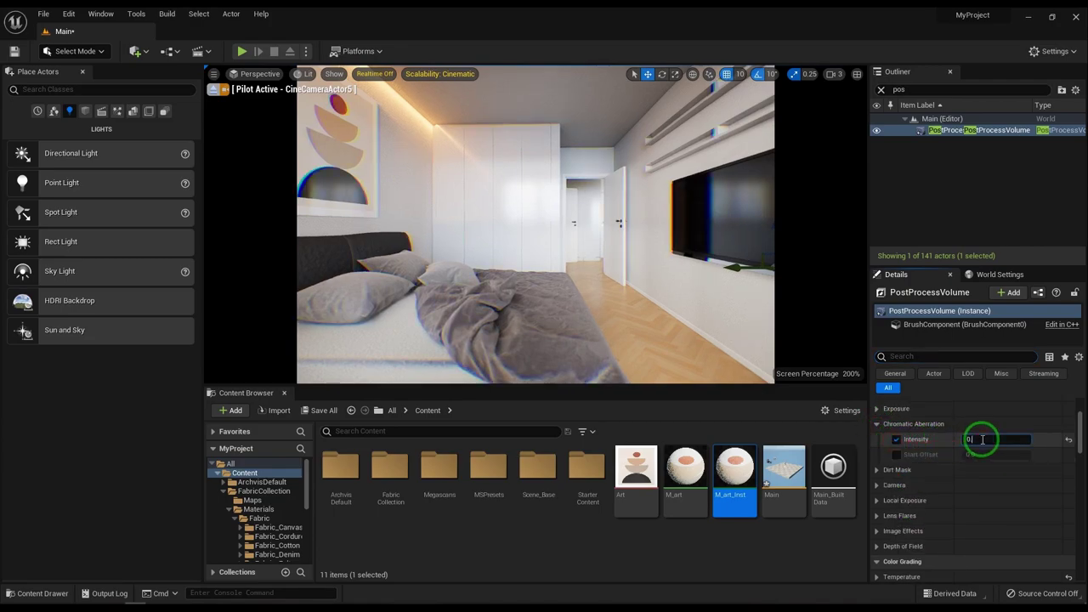
{"action": "type", "text": ".1"}
{"action": "key", "text": "Return"}
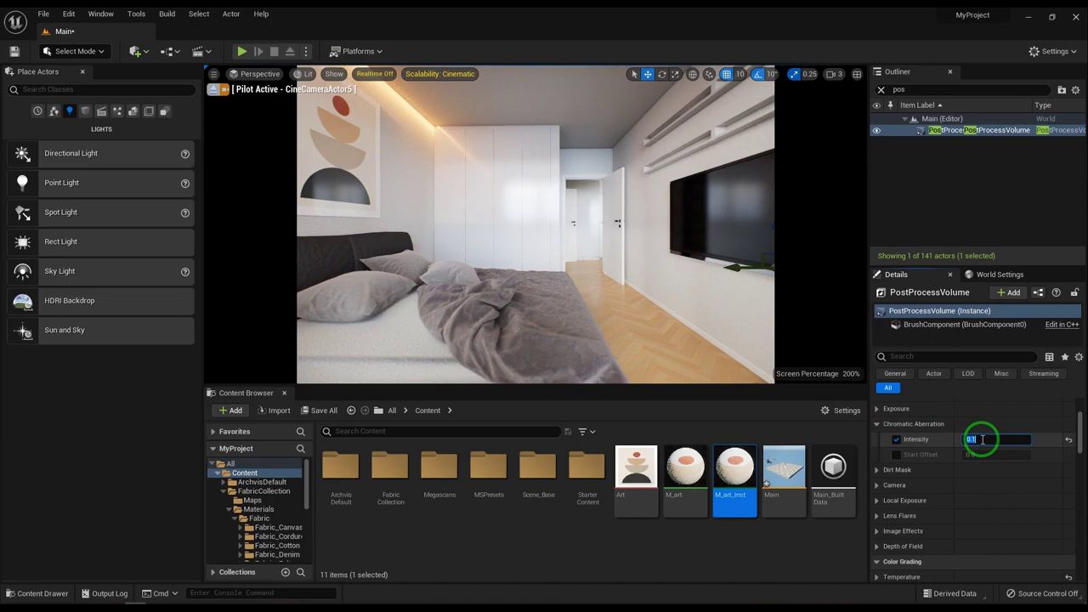
- Lower Exposure Compensation from 7.8 to 7.5
{"action": "scroll", "coordinate": [918, 450], "scroll_direction": "up", "scroll_amount": 3}
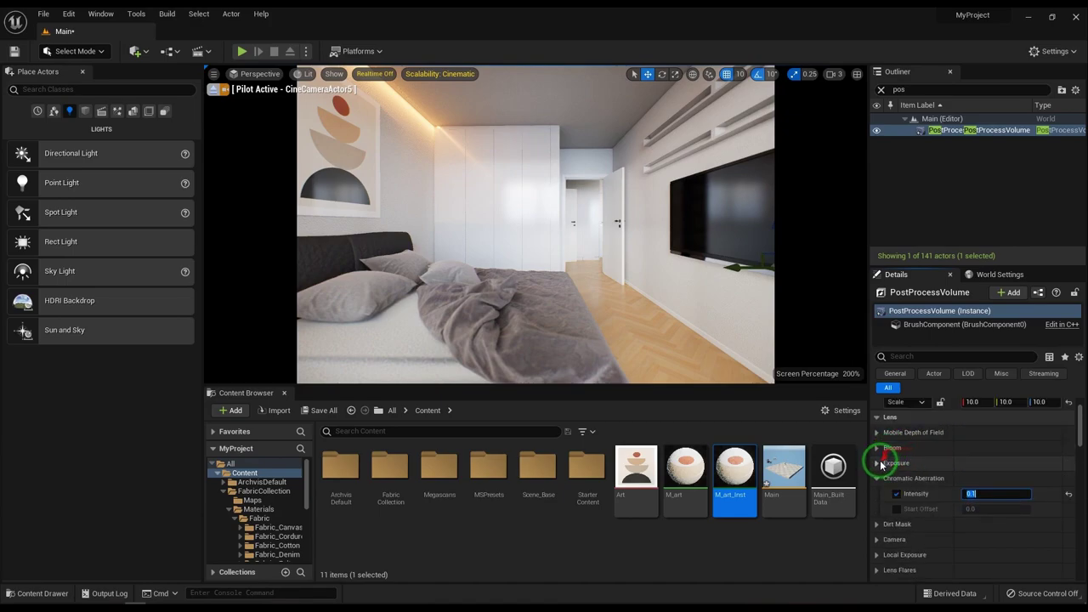
{"action": "left_click", "coordinate": [876, 447]}
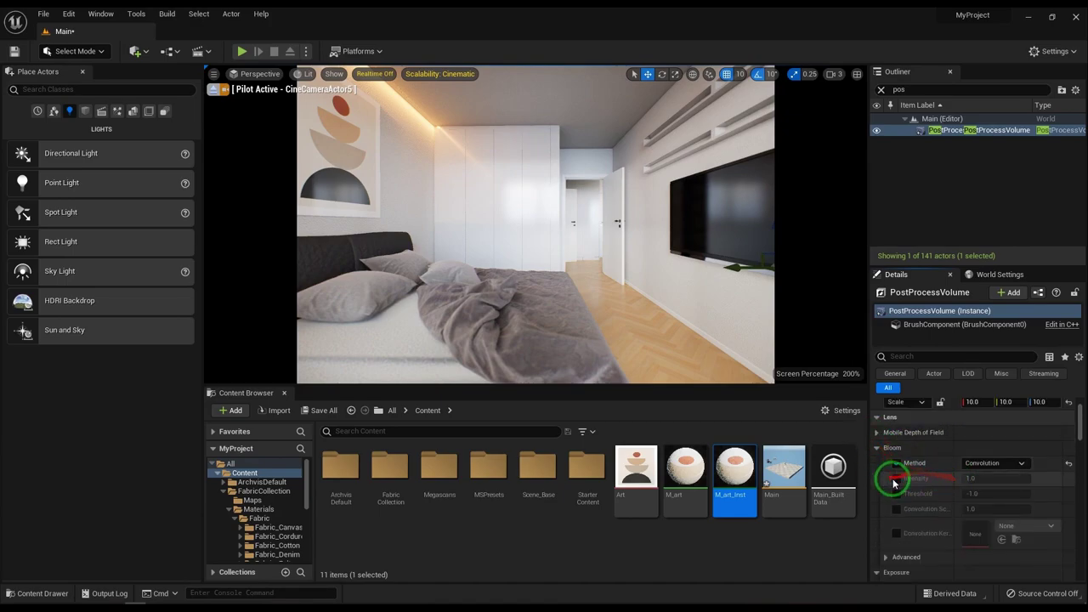
{"action": "left_click", "coordinate": [882, 447]}
{"action": "left_click", "coordinate": [890, 463]}
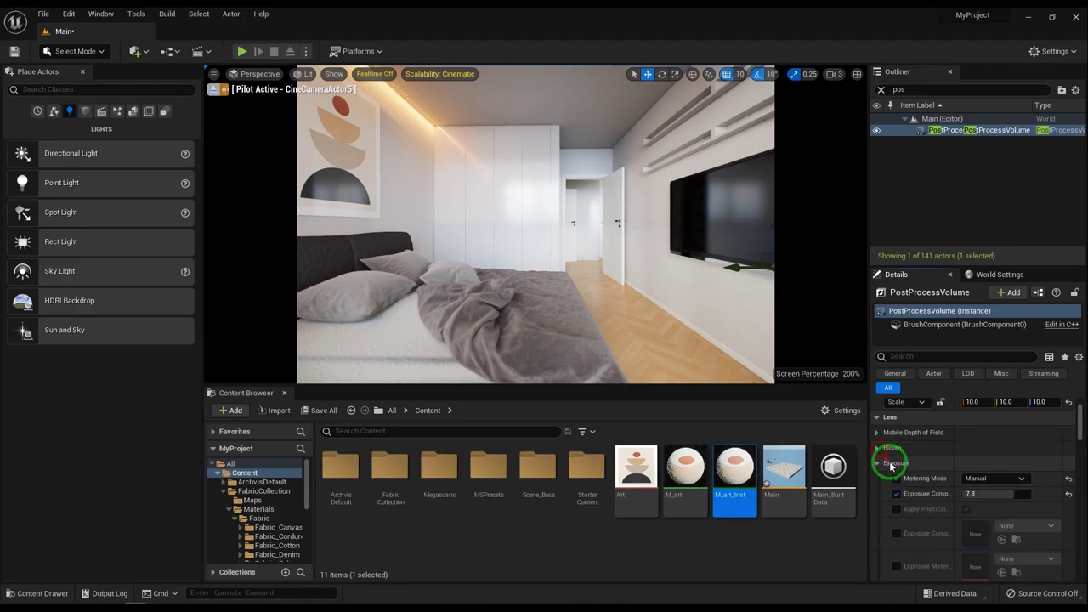
{"action": "left_click", "coordinate": [981, 495]}
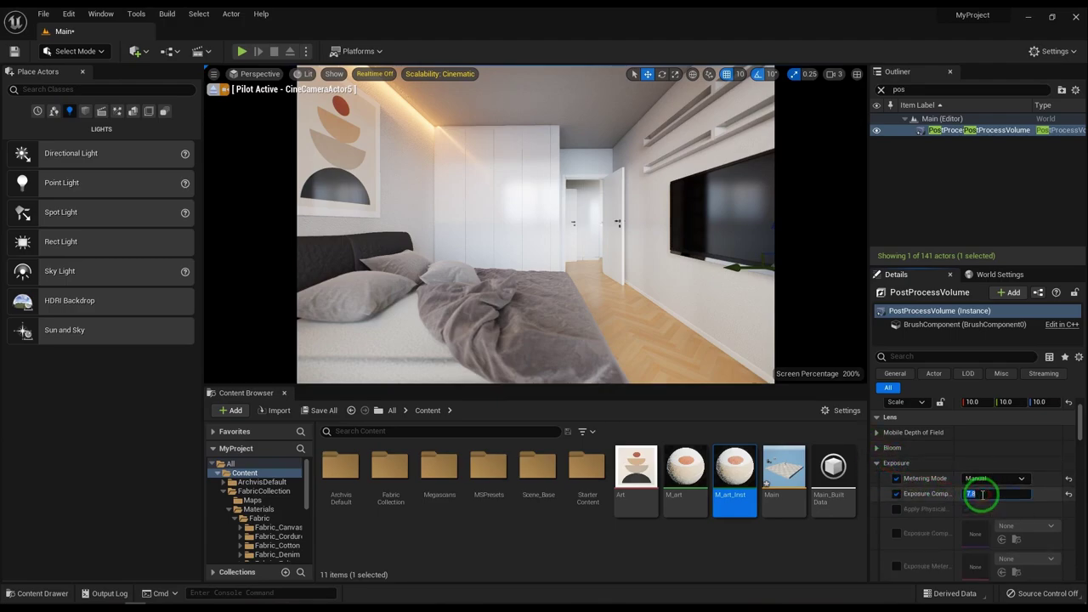
{"action": "type", "text": "7.5"}
{"action": "key", "text": "Return"}
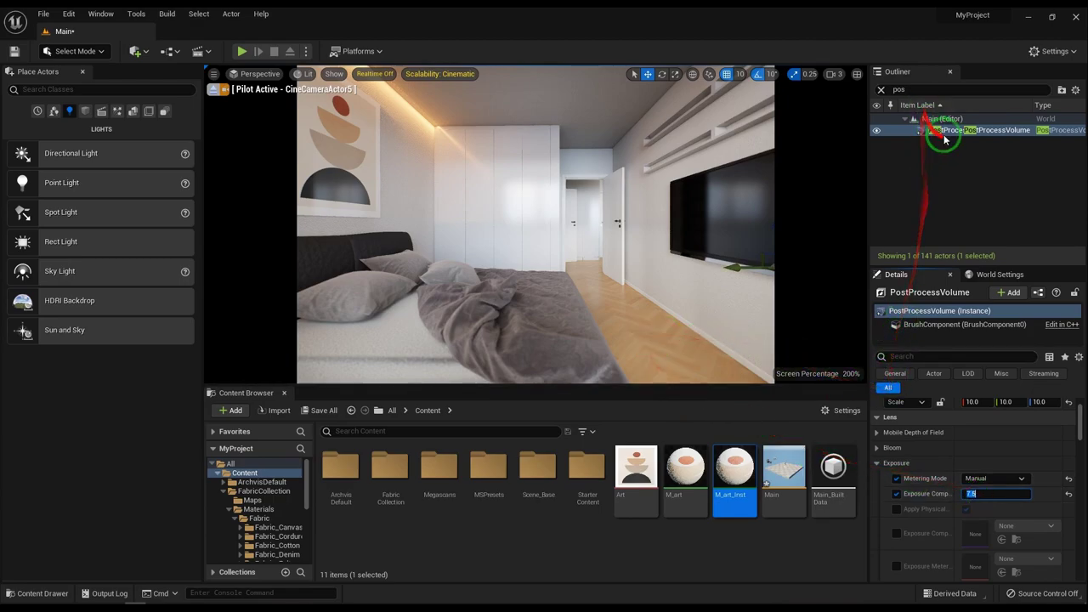
- Clear the Outliner search and lower RectLight3's intensity to 2.0 cd
{"action": "left_click", "coordinate": [881, 89]}
{"action": "scroll", "coordinate": [969, 184], "scroll_direction": "up", "scroll_amount": 2}
{"action": "scroll", "coordinate": [978, 184], "scroll_direction": "down", "scroll_amount": 3}
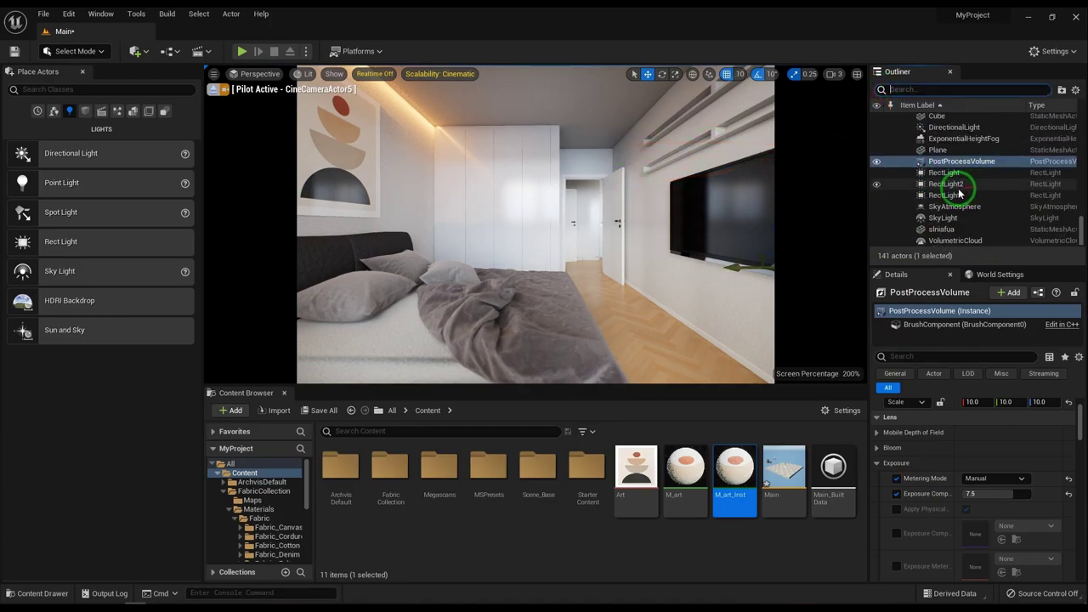
{"action": "left_click", "coordinate": [926, 186]}
{"action": "left_click", "coordinate": [927, 195]}
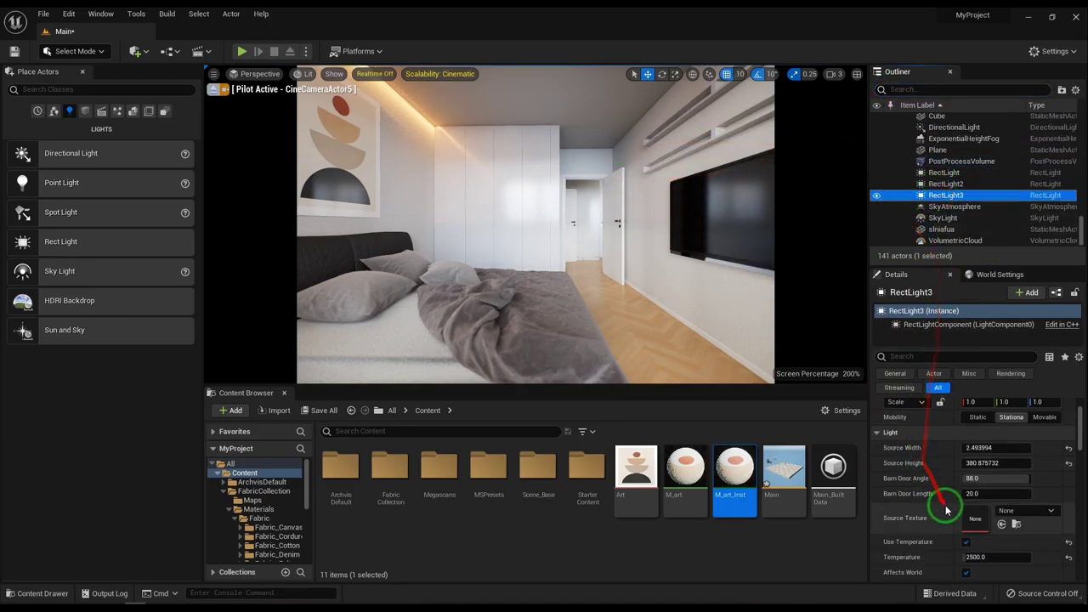
{"action": "scroll", "coordinate": [942, 493], "scroll_direction": "down", "scroll_amount": 2}
{"action": "scroll", "coordinate": [944, 493], "scroll_direction": "down", "scroll_amount": 1}
{"action": "left_click", "coordinate": [986, 542]}
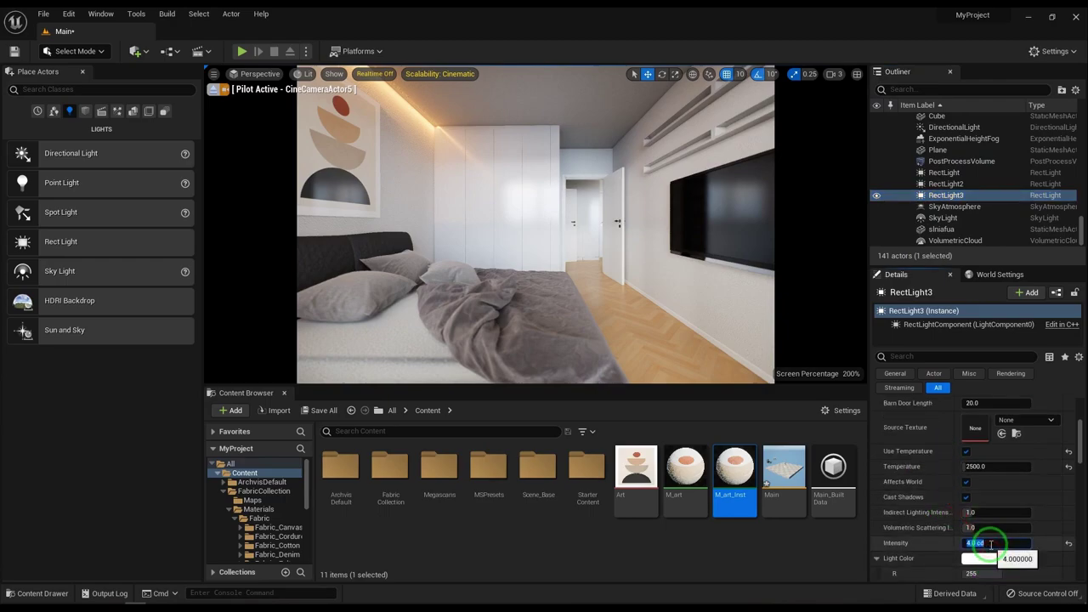
{"action": "type", "text": "2"}
{"action": "key", "text": "Return"}
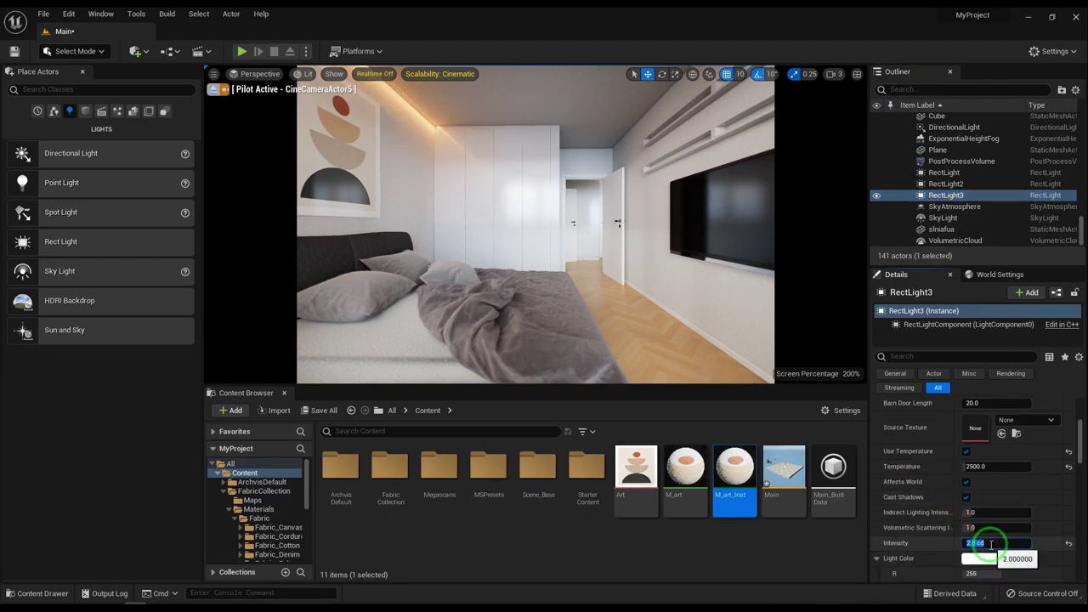
- Raise RectLight3's colour temperature from 2500 to 3500
{"action": "scroll", "coordinate": [944, 463], "scroll_direction": "down", "scroll_amount": 2}
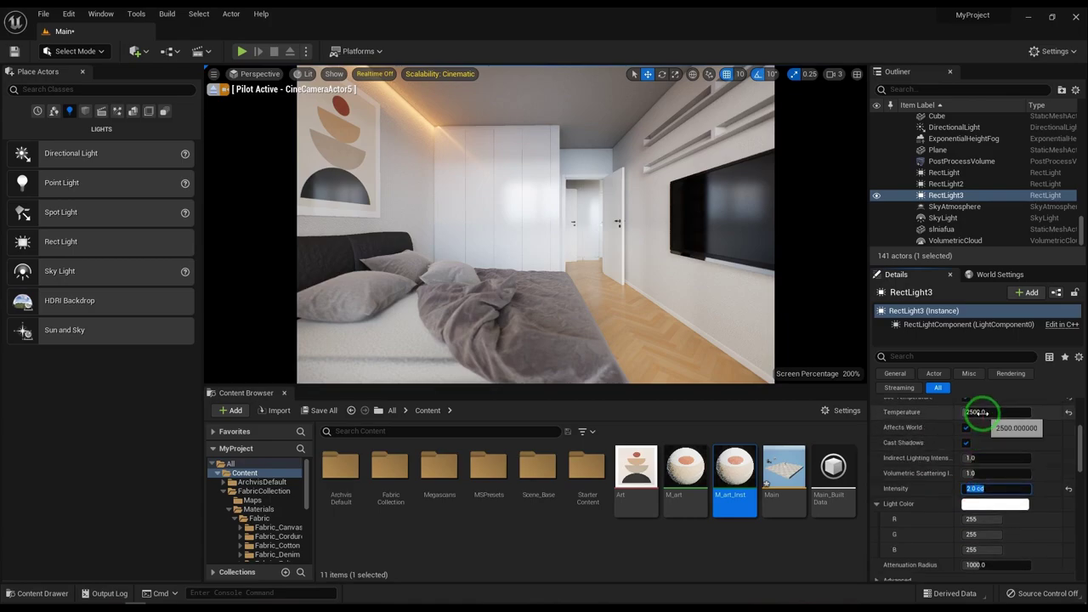
{"action": "left_click", "coordinate": [981, 413]}
{"action": "type", "text": "3500"}
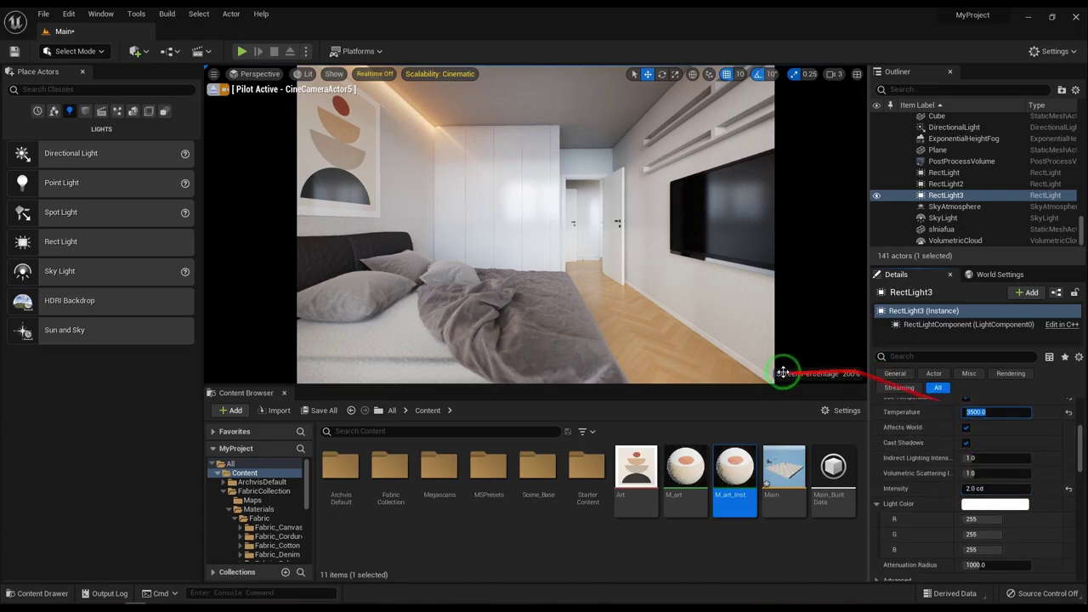
{"action": "left_click", "coordinate": [636, 374]}
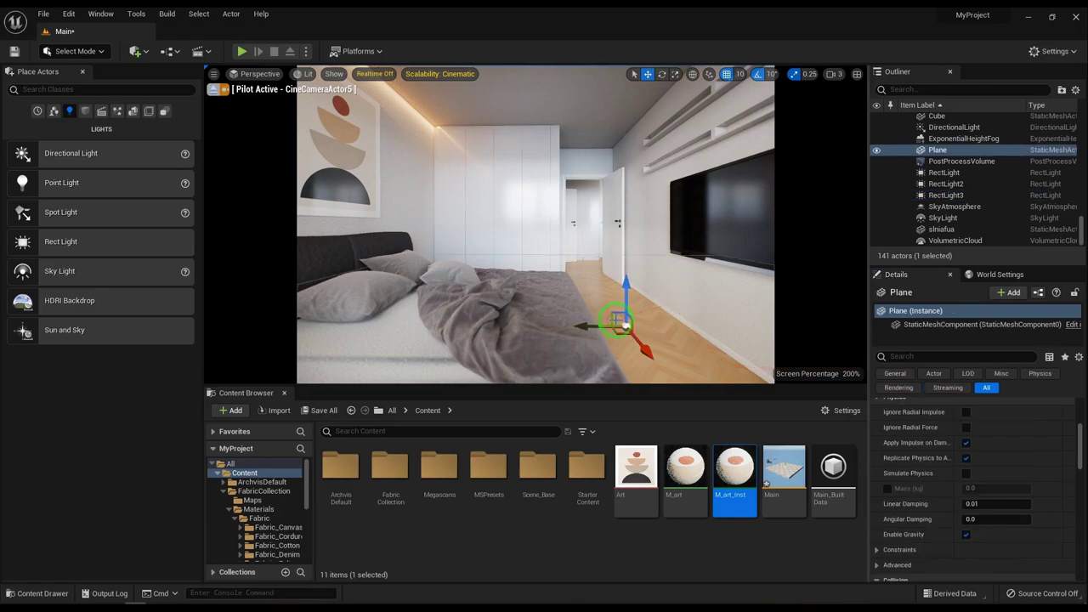
- Select the PostProcessVolume and filter its Details for the temperature settings
{"action": "left_click", "coordinate": [943, 160]}
{"action": "scroll", "coordinate": [948, 442], "scroll_direction": "down", "scroll_amount": 2}
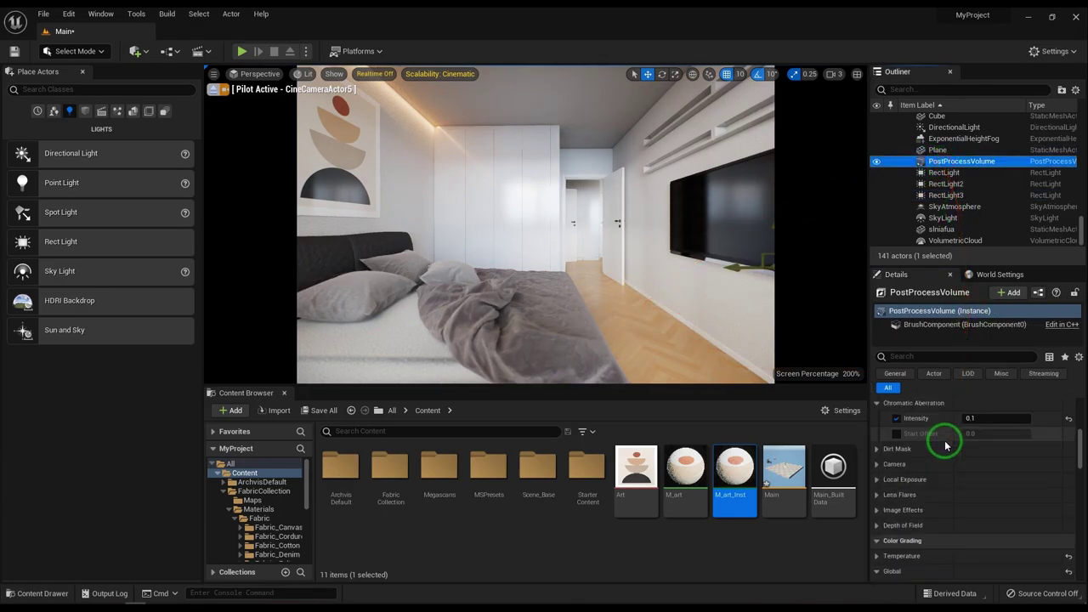
{"action": "scroll", "coordinate": [945, 444], "scroll_direction": "down", "scroll_amount": 3}
{"action": "scroll", "coordinate": [943, 446], "scroll_direction": "down", "scroll_amount": 3}
{"action": "scroll", "coordinate": [940, 451], "scroll_direction": "down", "scroll_amount": 3}
{"action": "scroll", "coordinate": [940, 451], "scroll_direction": "down", "scroll_amount": 3}
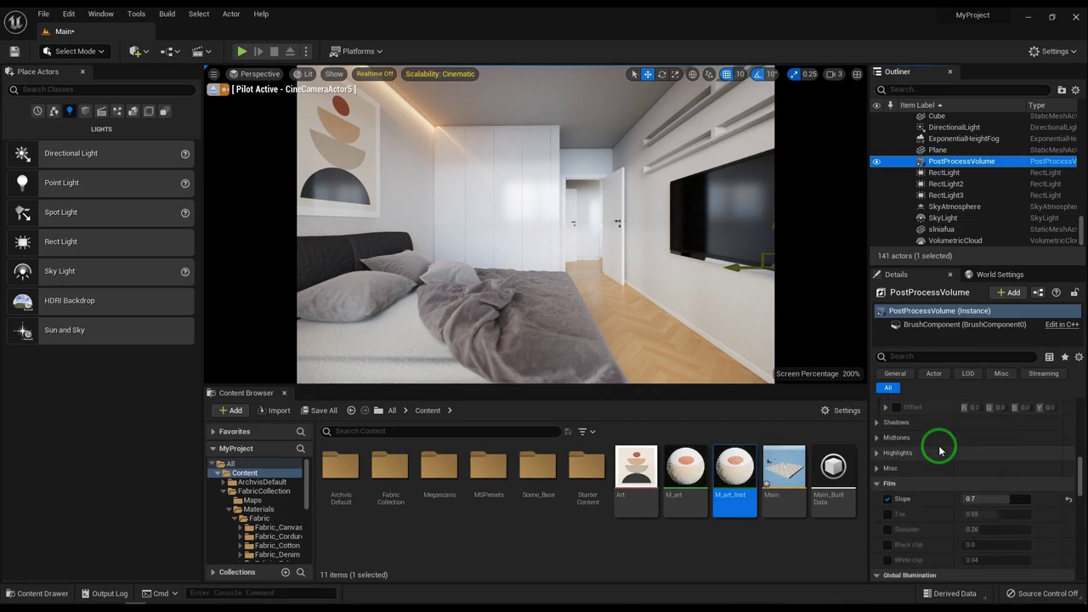
{"action": "scroll", "coordinate": [939, 453], "scroll_direction": "down", "scroll_amount": 3}
{"action": "scroll", "coordinate": [918, 477], "scroll_direction": "down", "scroll_amount": 3}
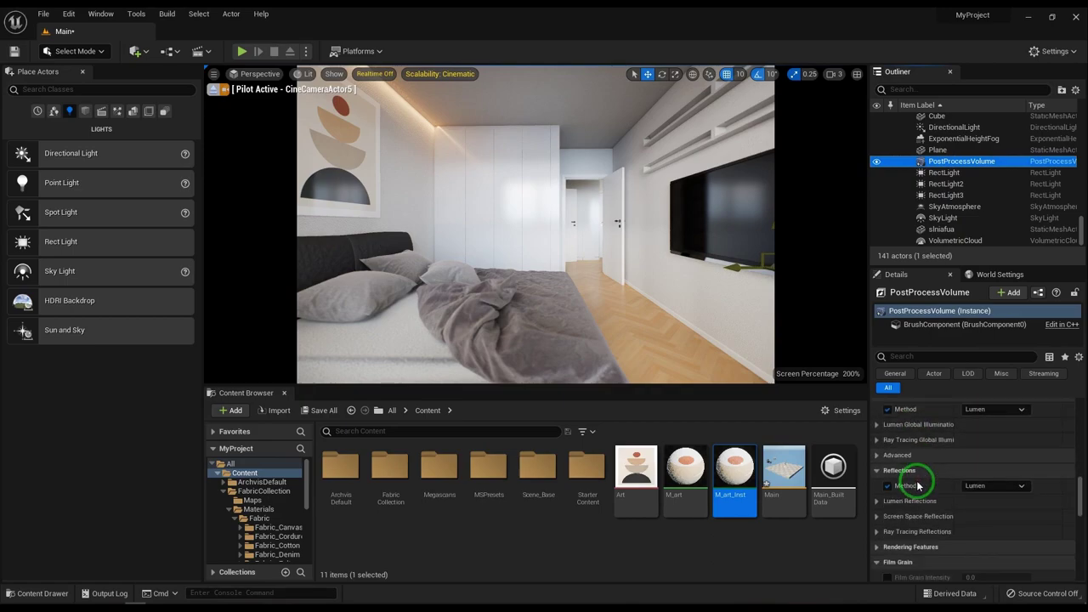
{"action": "left_click", "coordinate": [906, 358]}
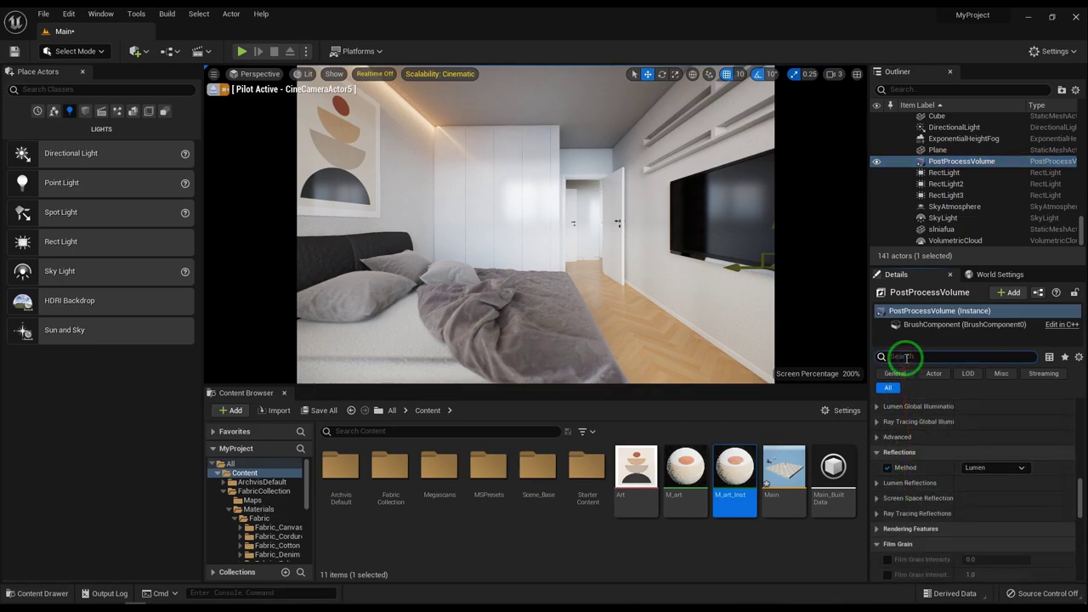
{"action": "type", "text": "temp"}
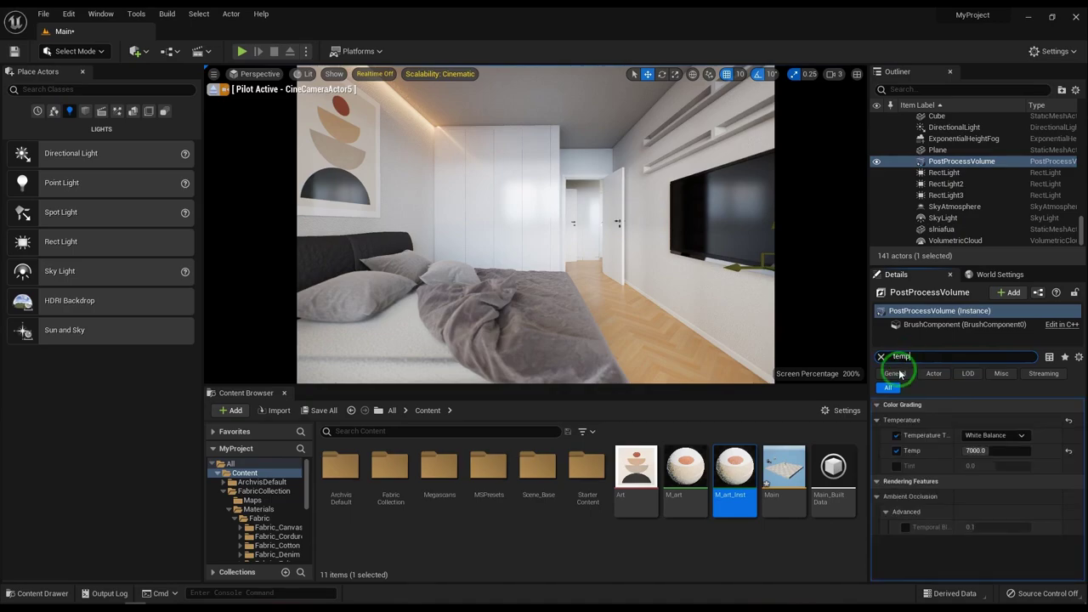
- Set the White Balance Temp to 7500 and clear the 'temp' search filter
{"action": "left_click", "coordinate": [979, 453]}
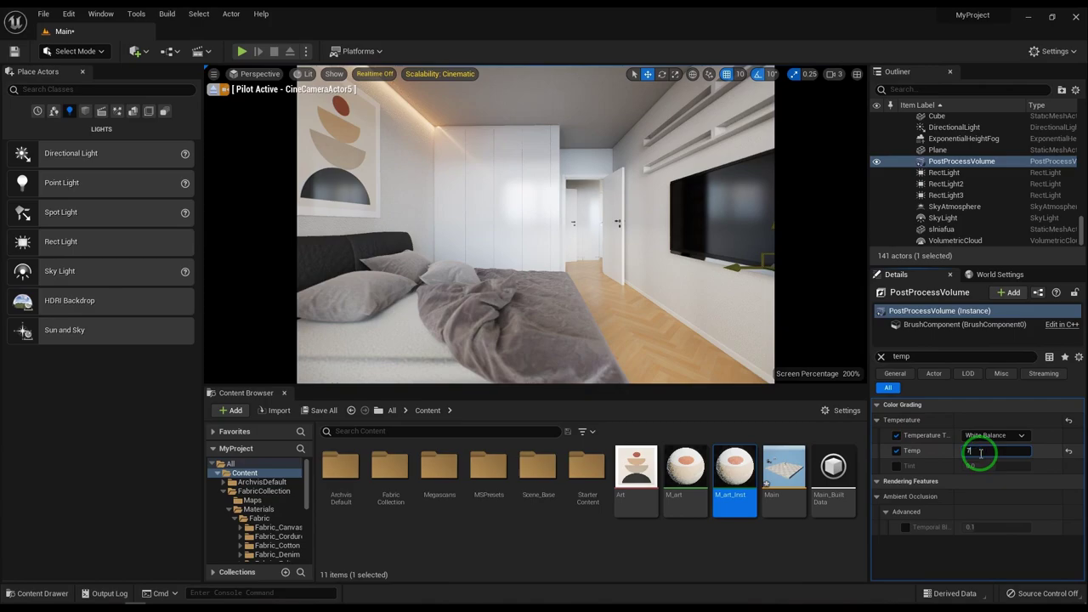
{"action": "type", "text": "50"}
{"action": "key", "text": "Return"}
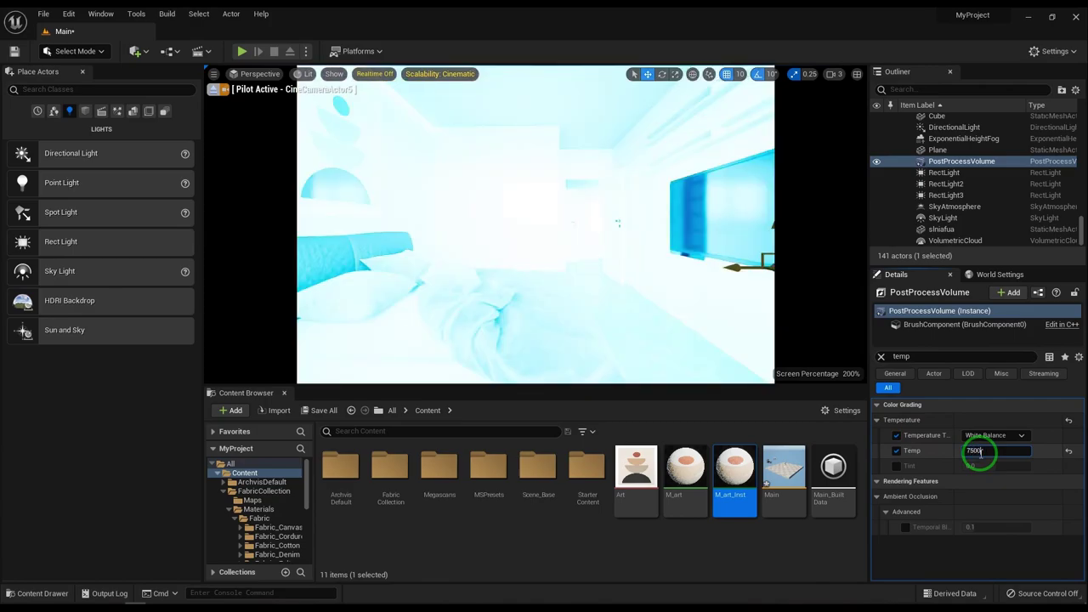
{"action": "key", "text": "Return"}
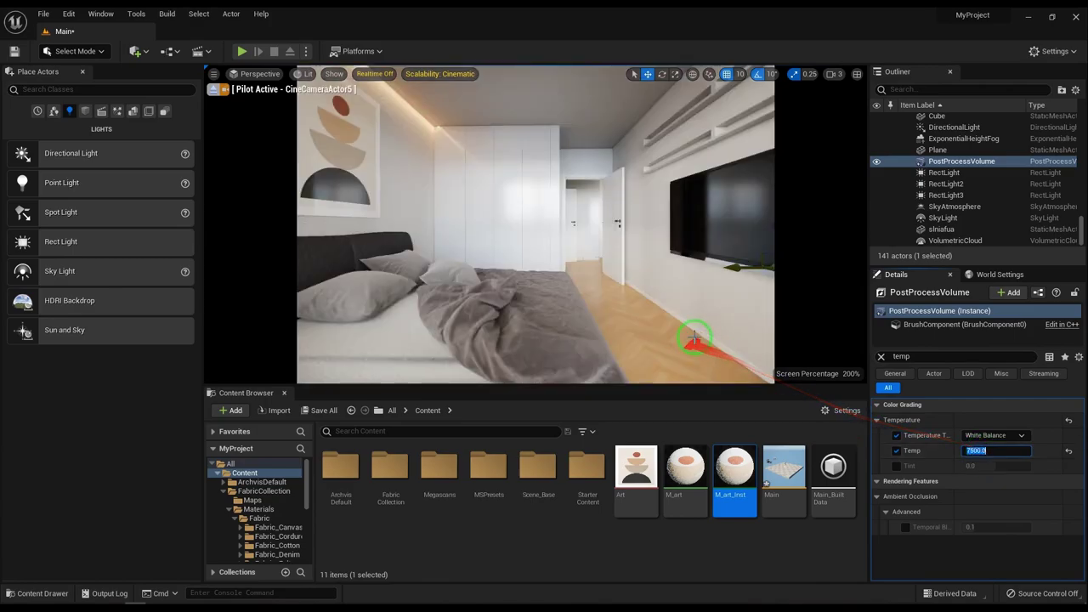
{"action": "left_click", "coordinate": [645, 337]}
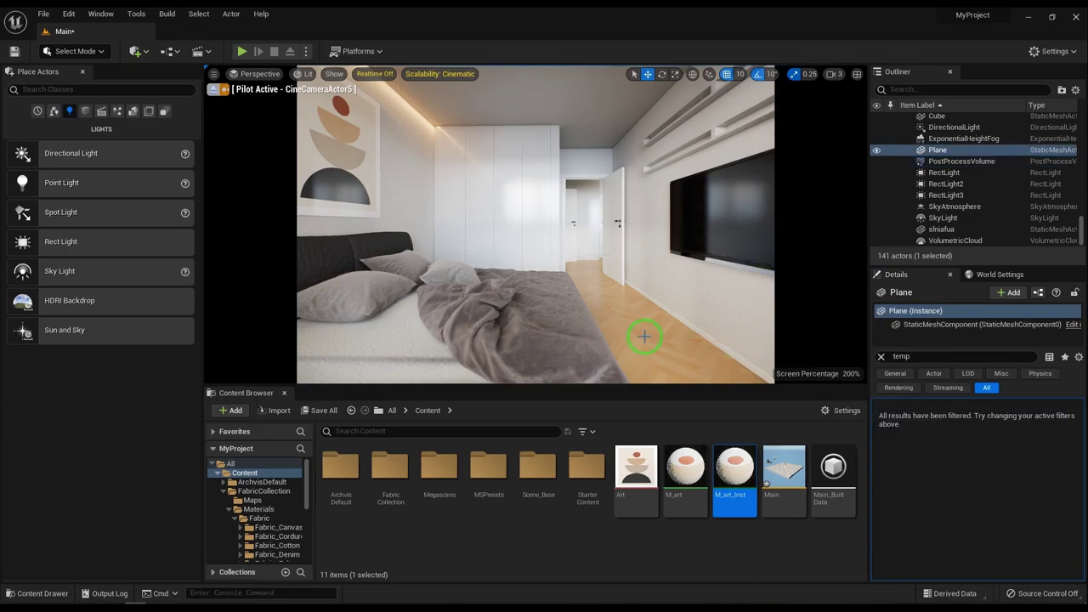
{"action": "left_click", "coordinate": [880, 356]}
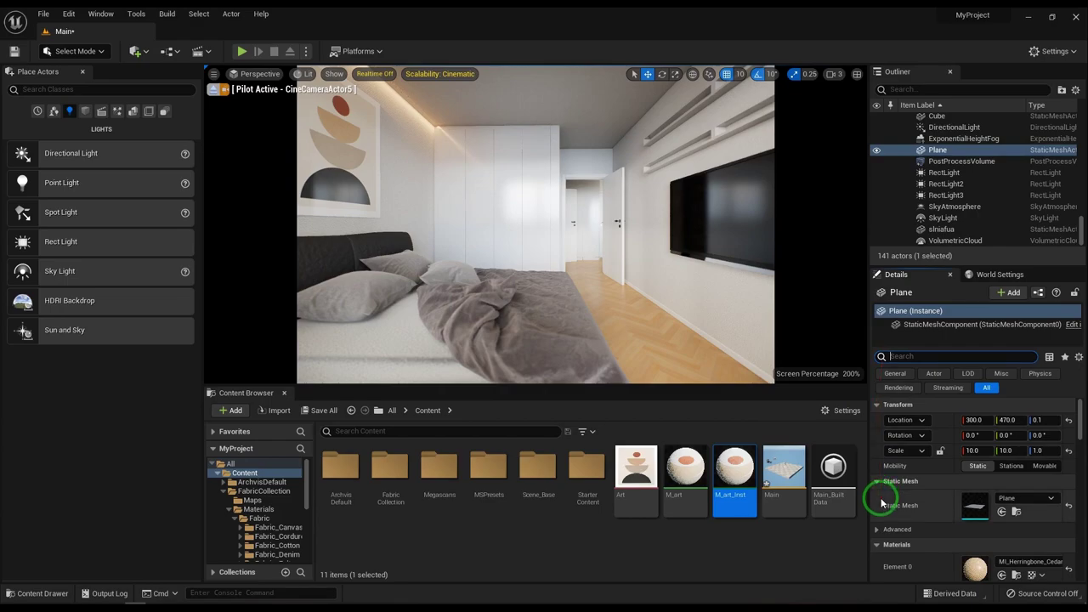
{"action": "mouse_move", "coordinate": [636, 284]}
{"action": "left_mouse_down"}
{"action": "mouse_move", "coordinate": [568, 246]}
{"action": "mouse_move", "coordinate": [593, 396]}
{"action": "left_mouse_up"}
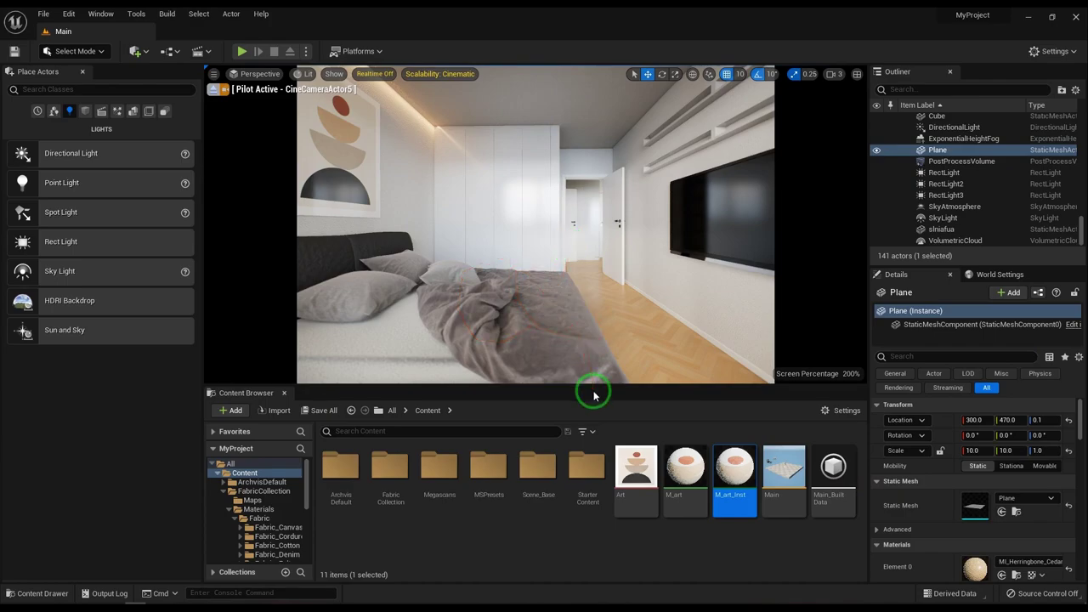
- Select the bed and try MI_Corduroy_MASTER, then MI_CorduroyVarA_MASTER, on its Element 3
{"action": "left_click", "coordinate": [446, 365]}
{"action": "scroll", "coordinate": [947, 493], "scroll_direction": "down", "scroll_amount": 4}
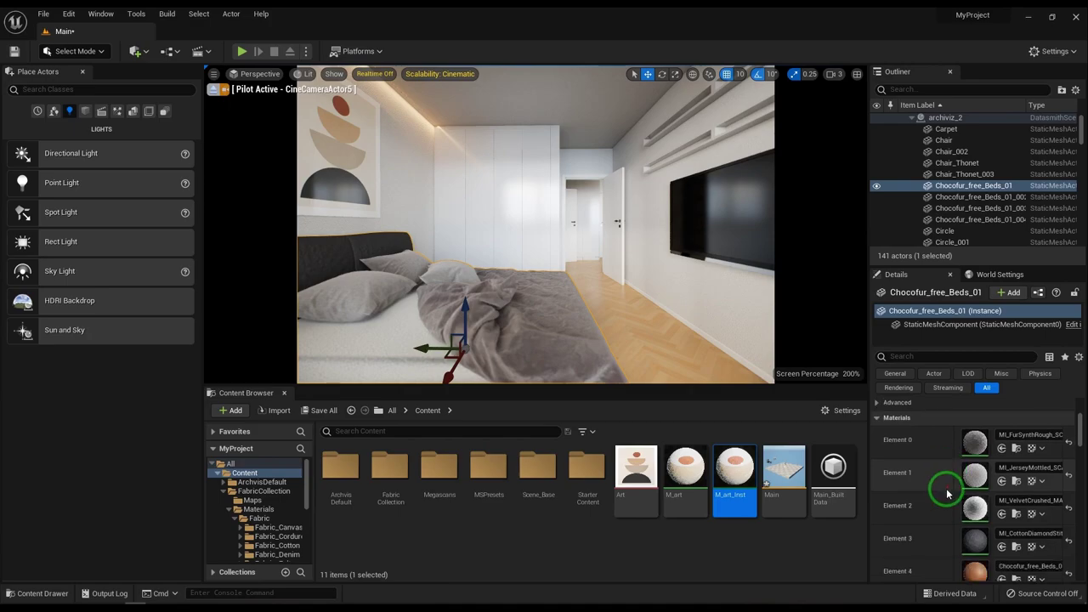
{"action": "scroll", "coordinate": [947, 480], "scroll_direction": "down", "scroll_amount": 1}
{"action": "double_click", "coordinate": [377, 476]}
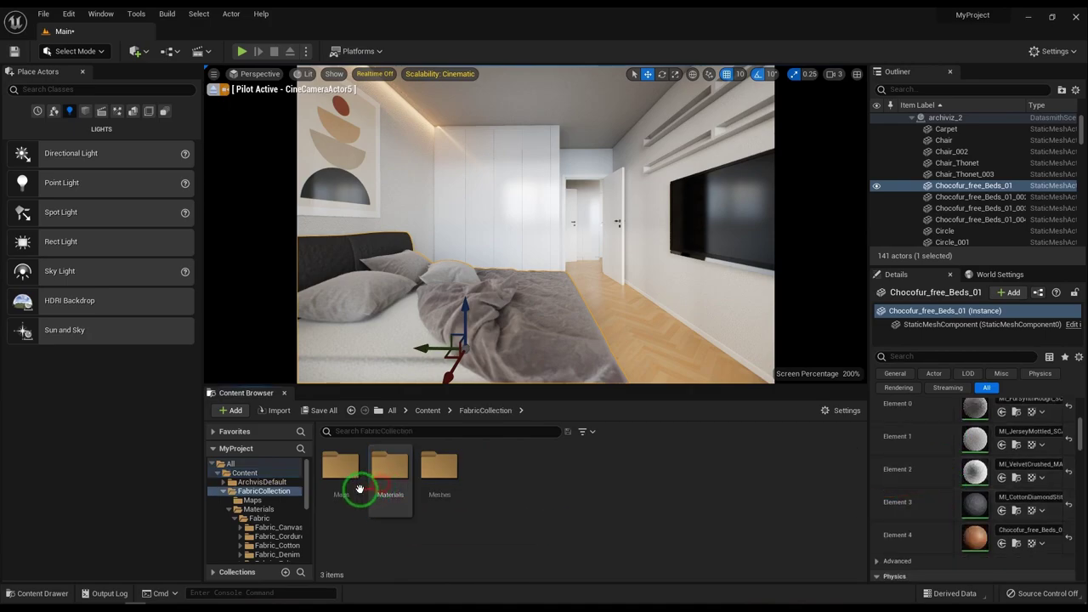
{"action": "double_click", "coordinate": [400, 476]}
{"action": "double_click", "coordinate": [345, 477]}
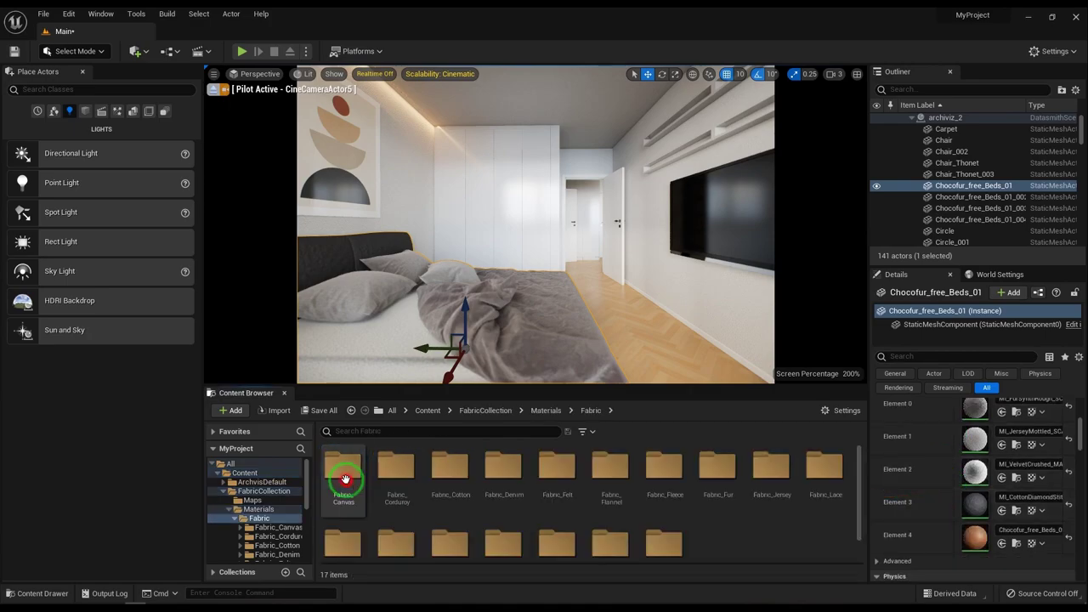
{"action": "double_click", "coordinate": [345, 478]}
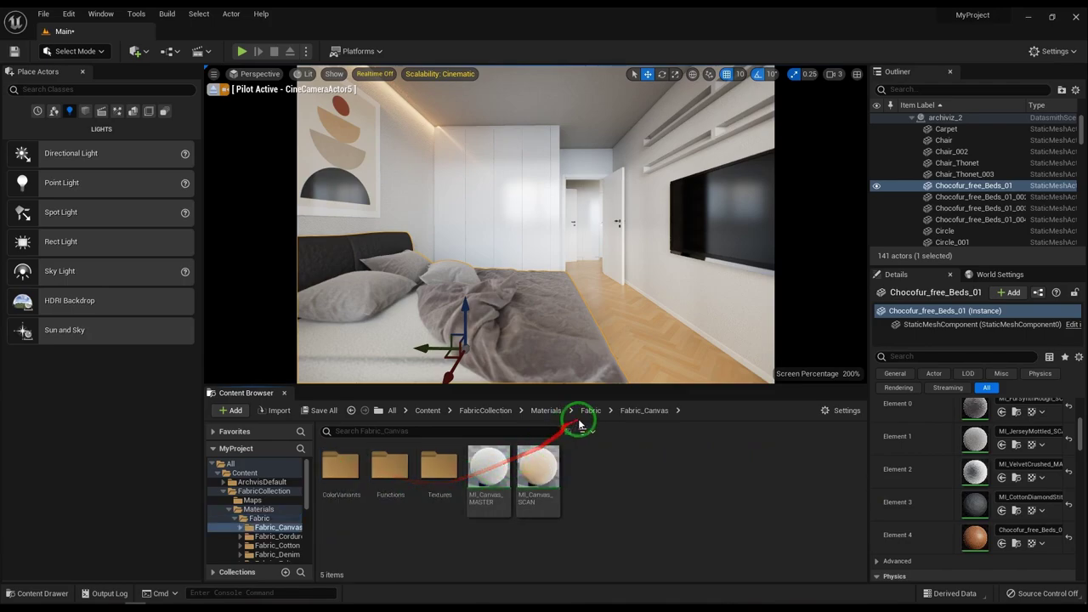
{"action": "left_click", "coordinate": [587, 412]}
{"action": "double_click", "coordinate": [401, 466]}
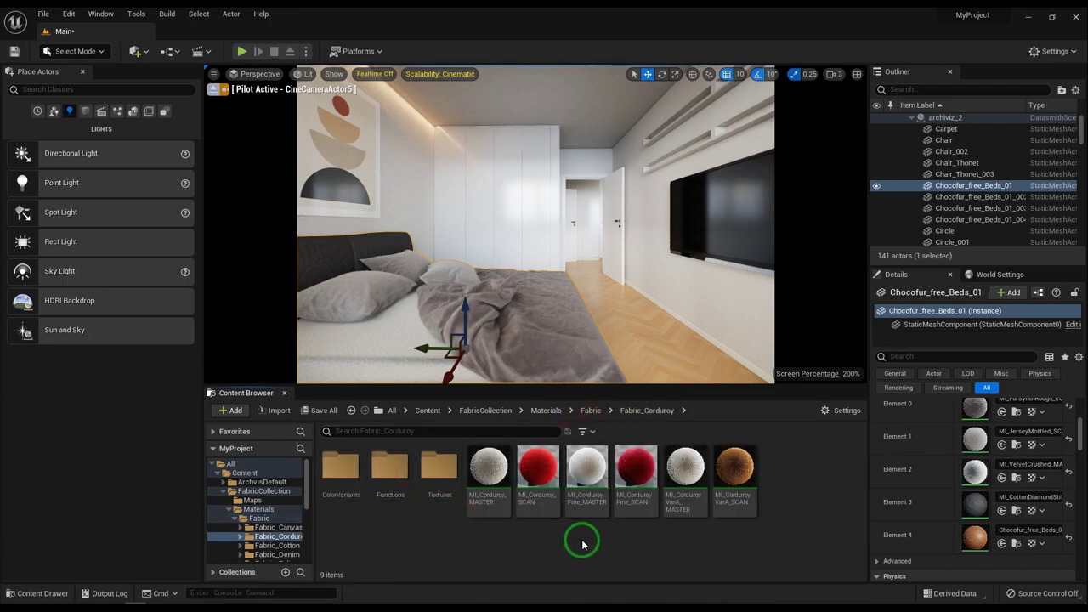
{"action": "left_click_drag", "start_coordinate": [489, 469], "coordinate": [971, 520]}
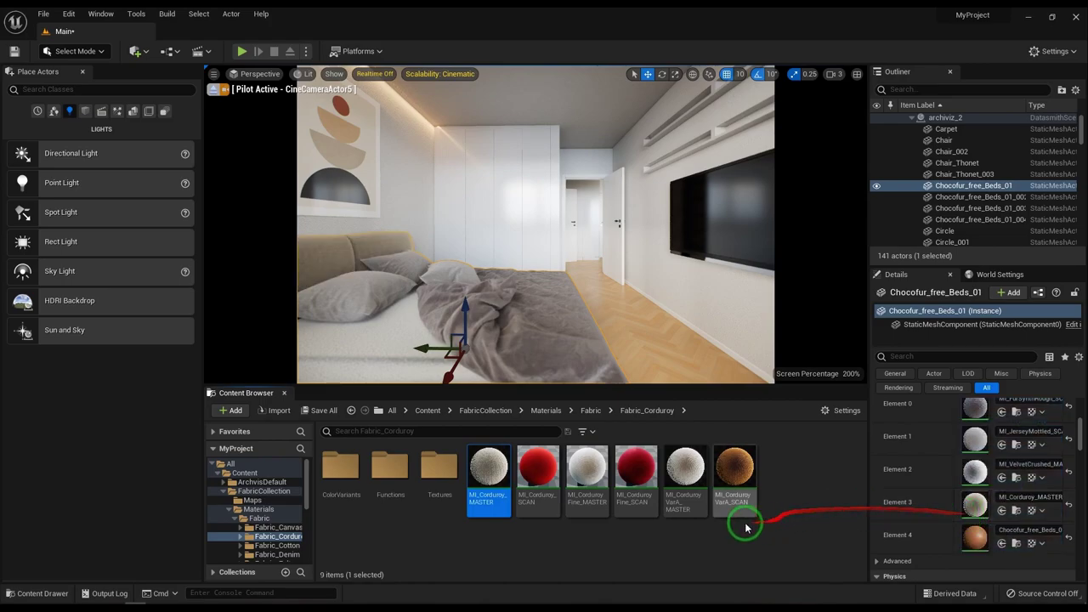
{"action": "mouse_move", "coordinate": [686, 476]}
{"action": "left_mouse_down"}
{"action": "mouse_move", "coordinate": [937, 522]}
{"action": "mouse_move", "coordinate": [976, 503]}
{"action": "left_mouse_up"}
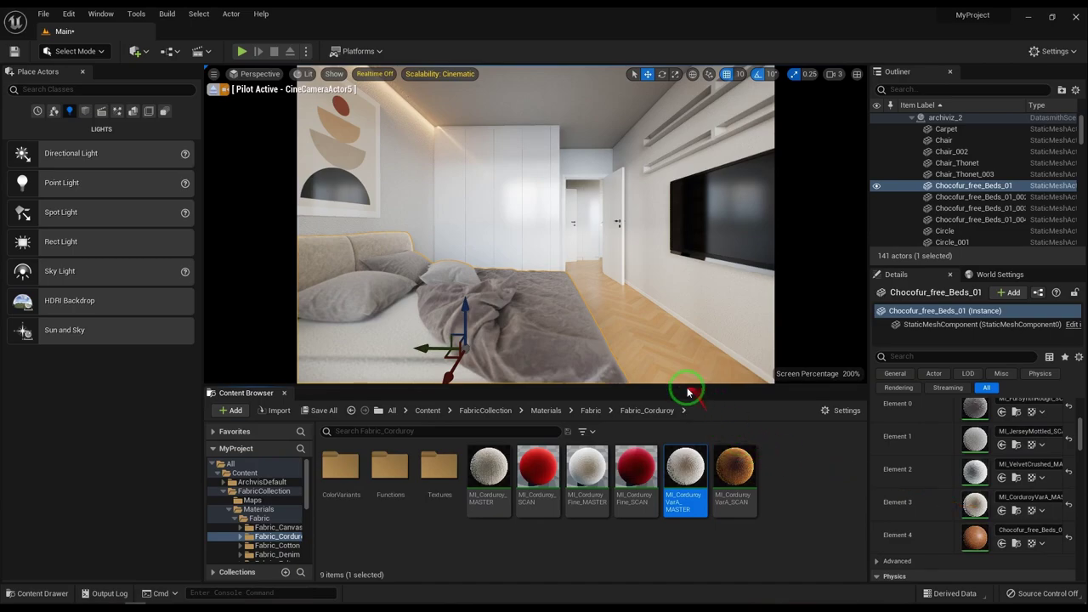
- Apply MI_WoolPlatLarge_MASTER from Fabric_Wool to the bed's Element 3 headboard slot
{"action": "left_click", "coordinate": [591, 410]}
{"action": "scroll", "coordinate": [629, 502], "scroll_direction": "down", "scroll_amount": 2}
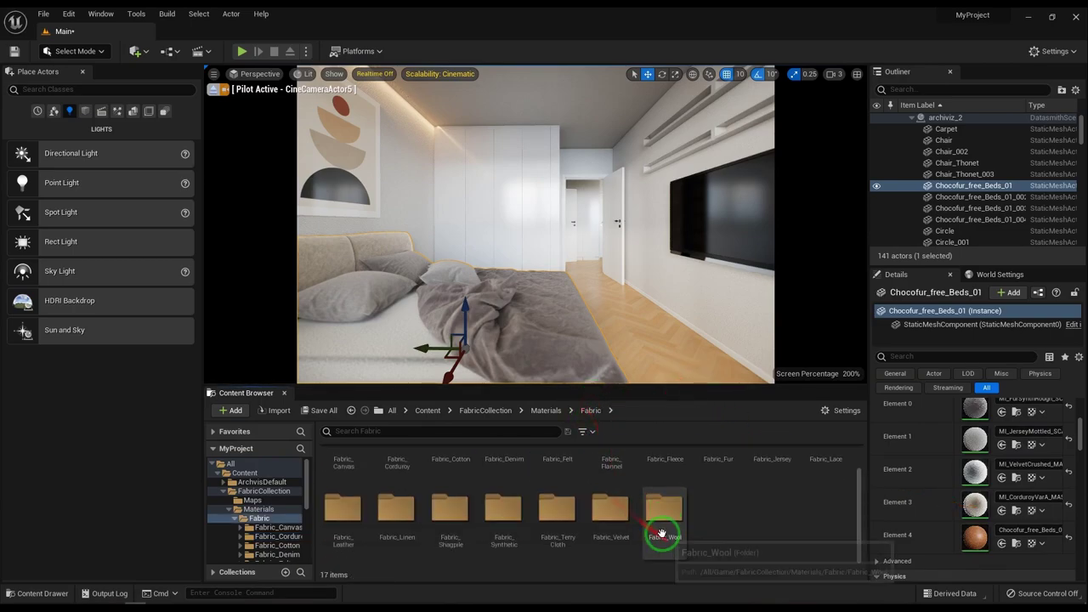
{"action": "double_click", "coordinate": [662, 534]}
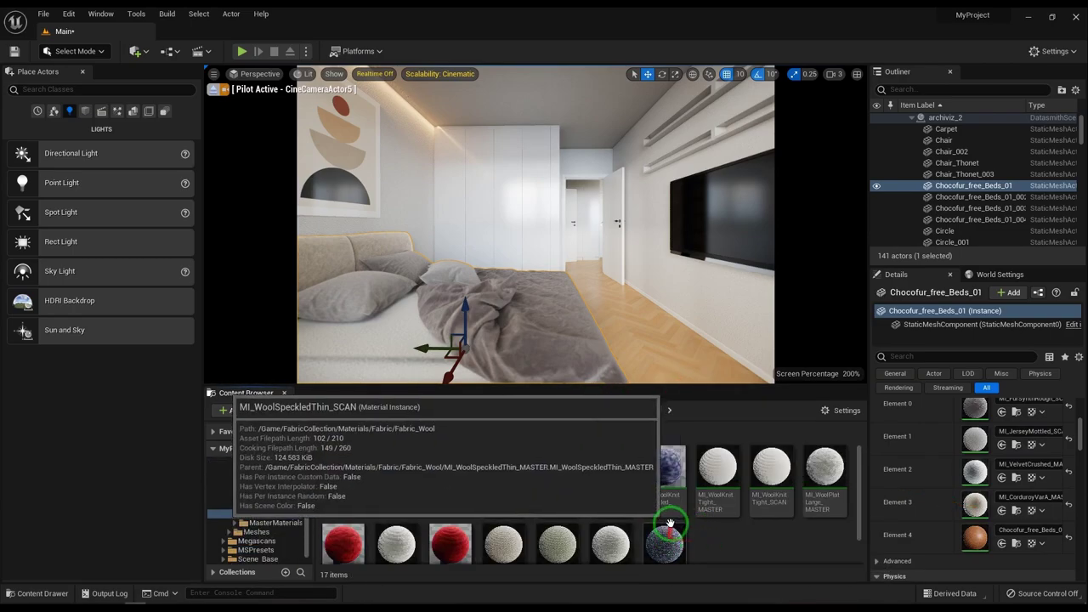
{"action": "left_click", "coordinate": [836, 465]}
{"action": "left_click_drag", "start_coordinate": [982, 516], "coordinate": [980, 514]}
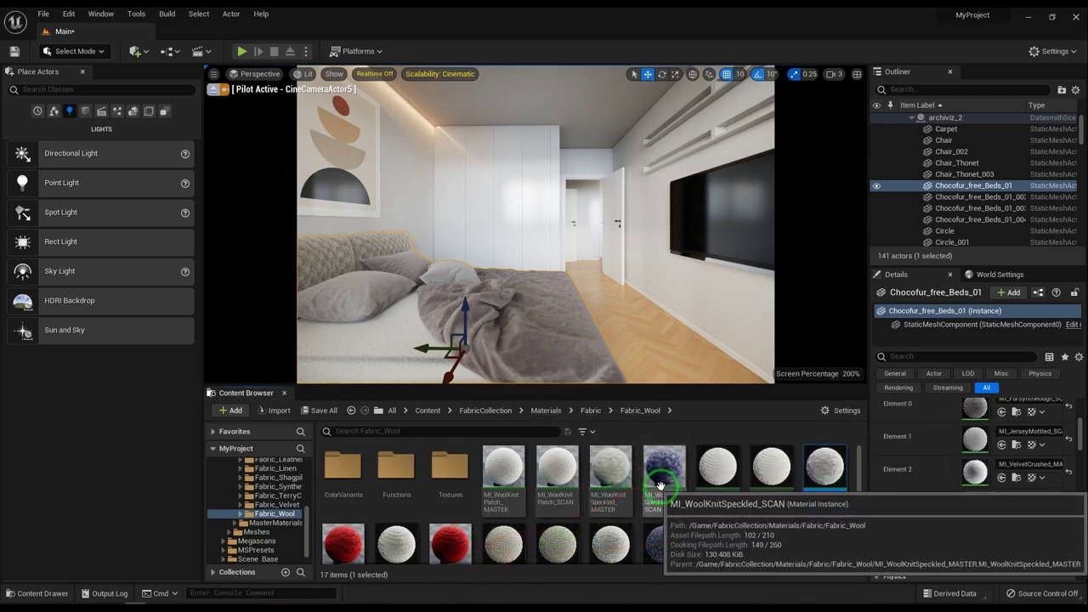
{"action": "left_click_drag", "start_coordinate": [656, 479], "coordinate": [691, 355]}
- Split the viewport in two and Alt-drag CineCameraActor5 to create a copy by the window
{"action": "left_click", "coordinate": [651, 325]}
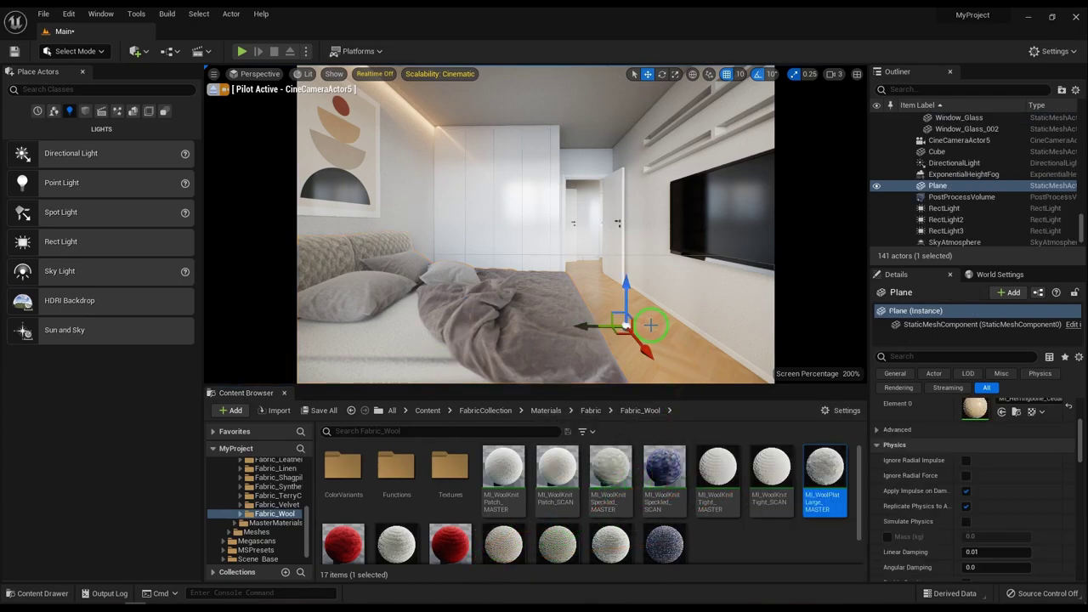
{"action": "key", "text": "g"}
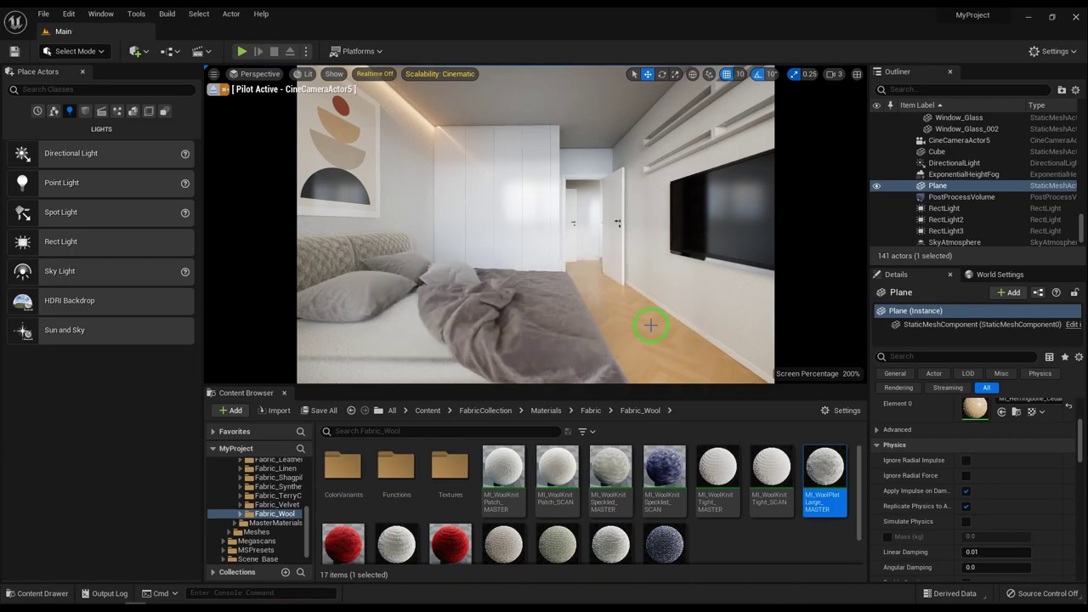
{"action": "left_click", "coordinate": [857, 74]}
{"action": "mouse_move", "coordinate": [701, 225]}
{"action": "right_mouse_down"}
{"action": "mouse_move", "coordinate": [595, 225]}
{"action": "mouse_move", "coordinate": [646, 225]}
{"action": "right_mouse_up"}
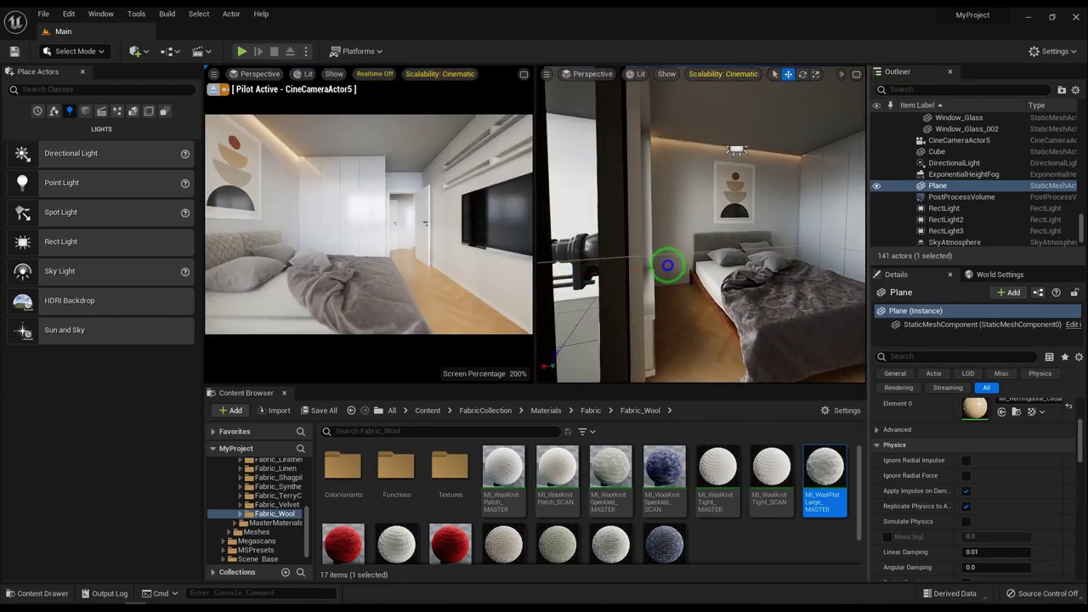
{"action": "left_click", "coordinate": [638, 204]}
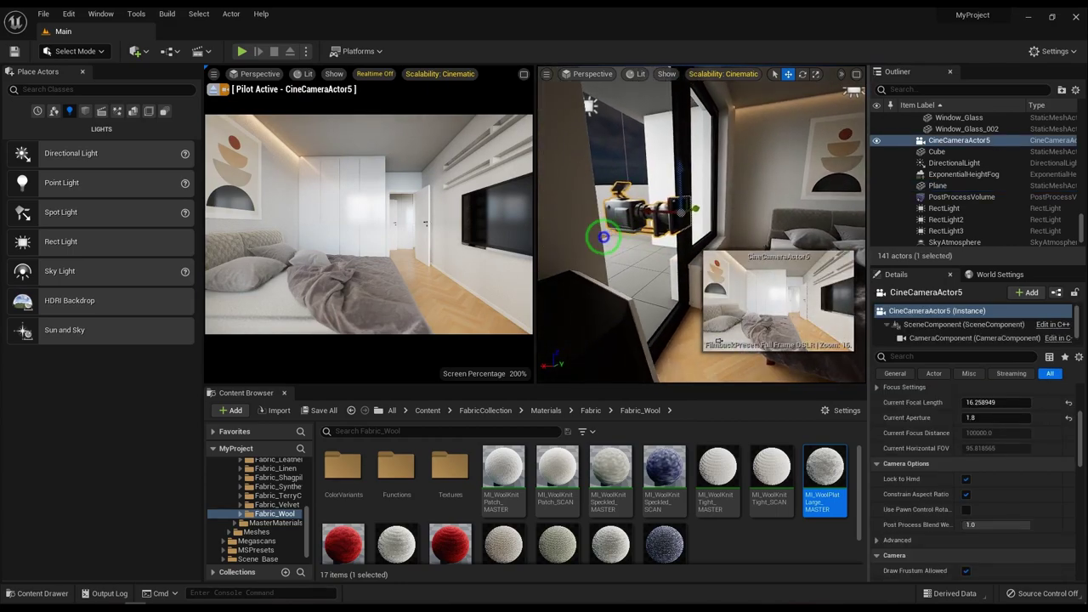
{"action": "left_click_drag", "start_coordinate": [610, 235], "coordinate": [690, 208], "text": "alt"}
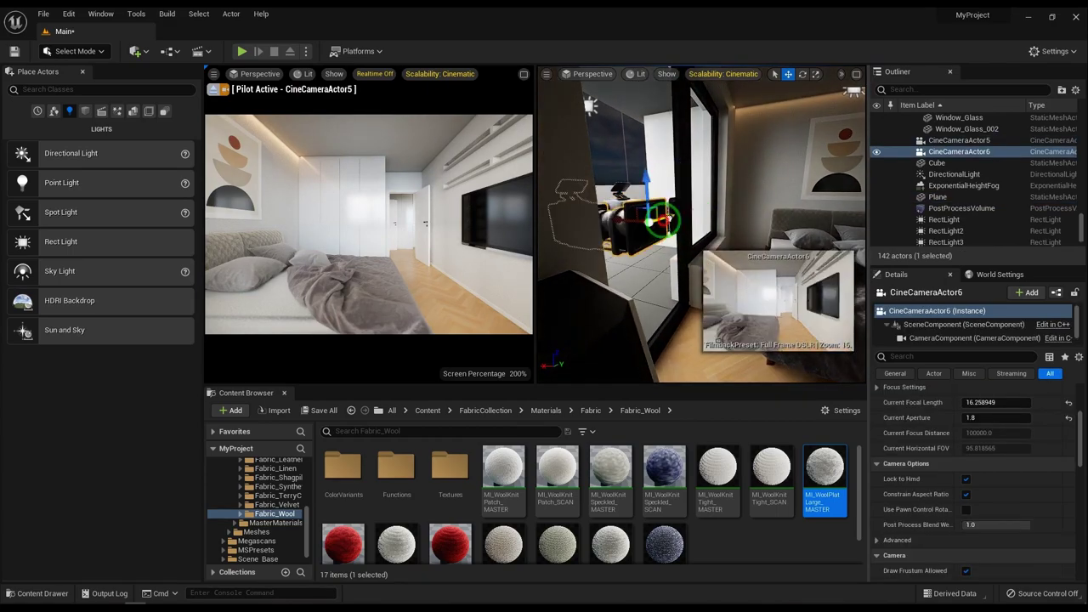
{"action": "mouse_move", "coordinate": [690, 208]}
{"action": "right_mouse_down"}
{"action": "mouse_move", "coordinate": [765, 219]}
{"action": "mouse_move", "coordinate": [697, 219]}
{"action": "right_mouse_up"}
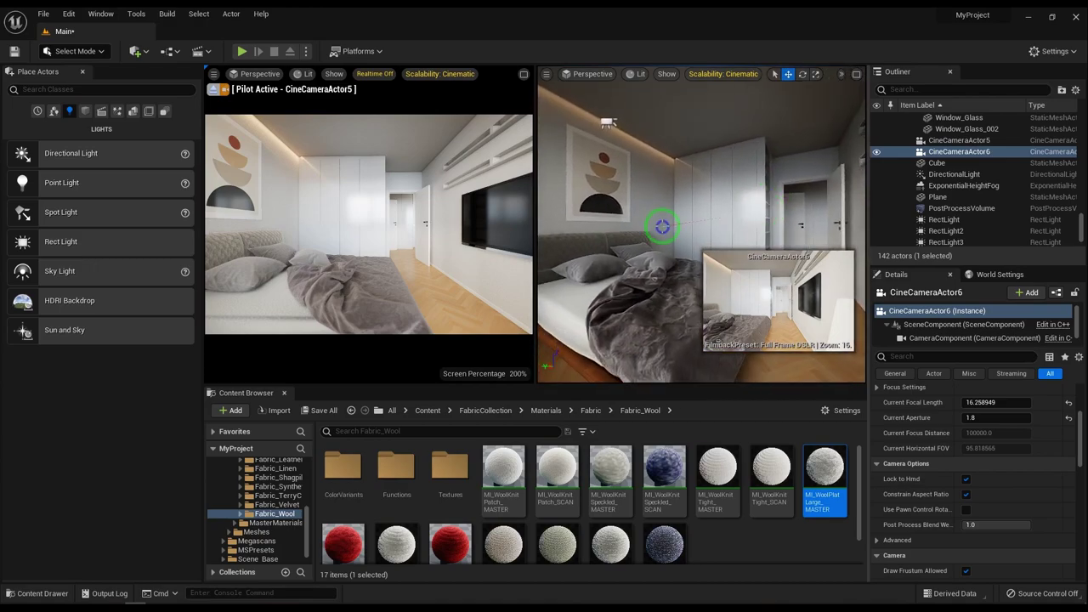
- Snap CineCameraActor6 to the current view and pilot it in the right viewport
{"action": "right_click", "coordinate": [969, 153]}
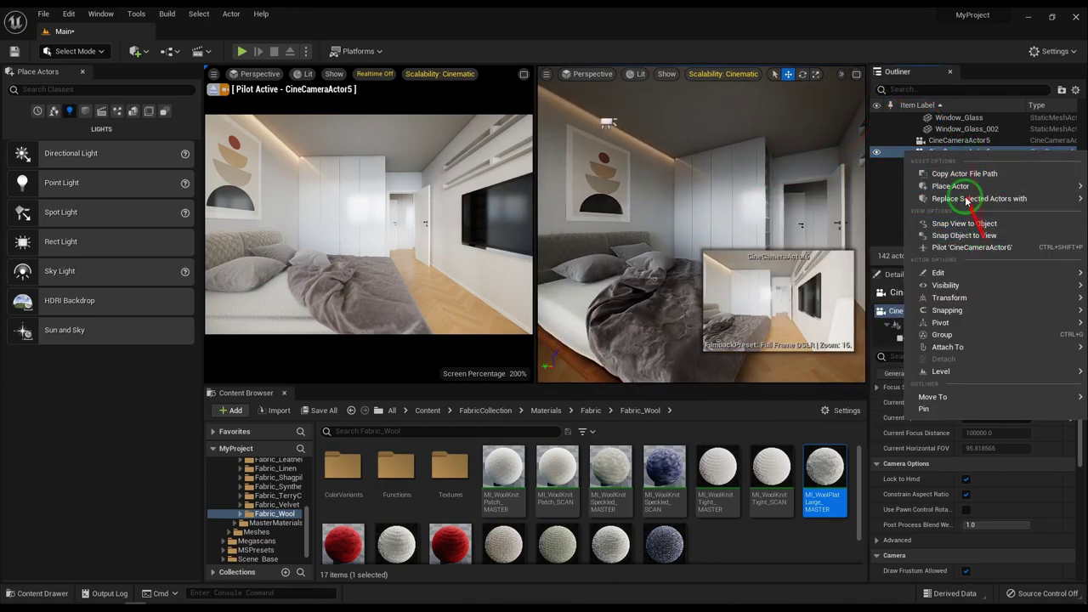
{"action": "left_click", "coordinate": [965, 236]}
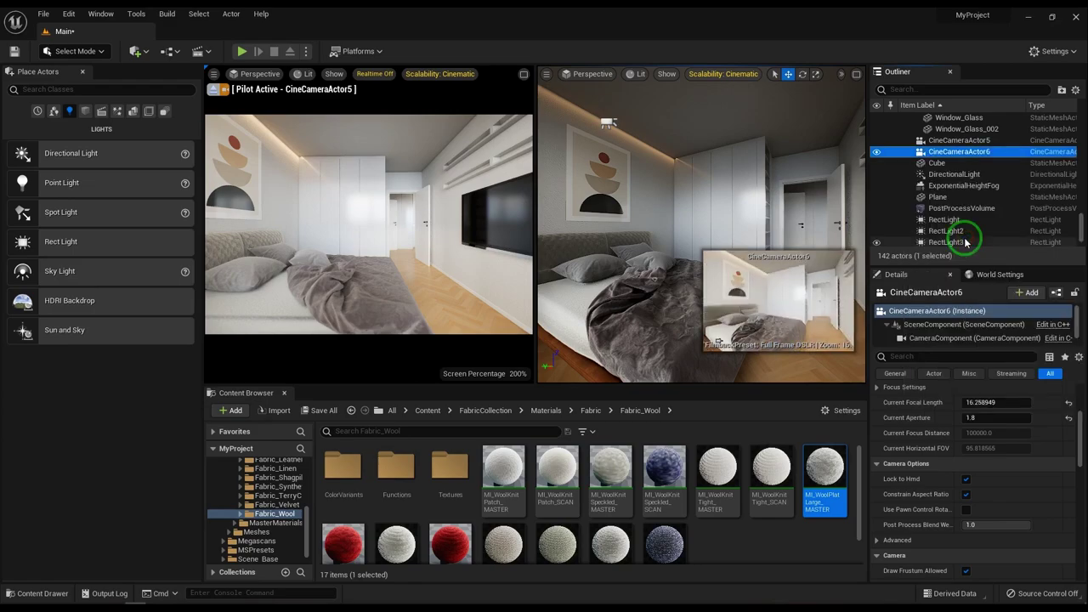
{"action": "right_click", "coordinate": [959, 153]}
{"action": "left_click", "coordinate": [957, 250]}
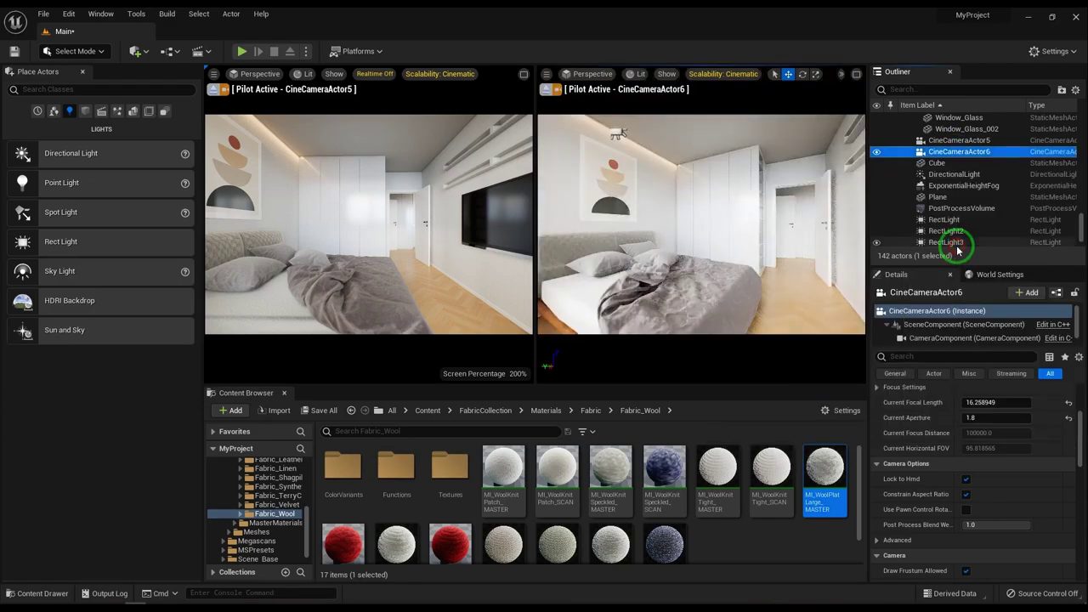
- Set the right viewport's Screen Percentage to 200 and return to the top Content folder
{"action": "left_click", "coordinate": [724, 252]}
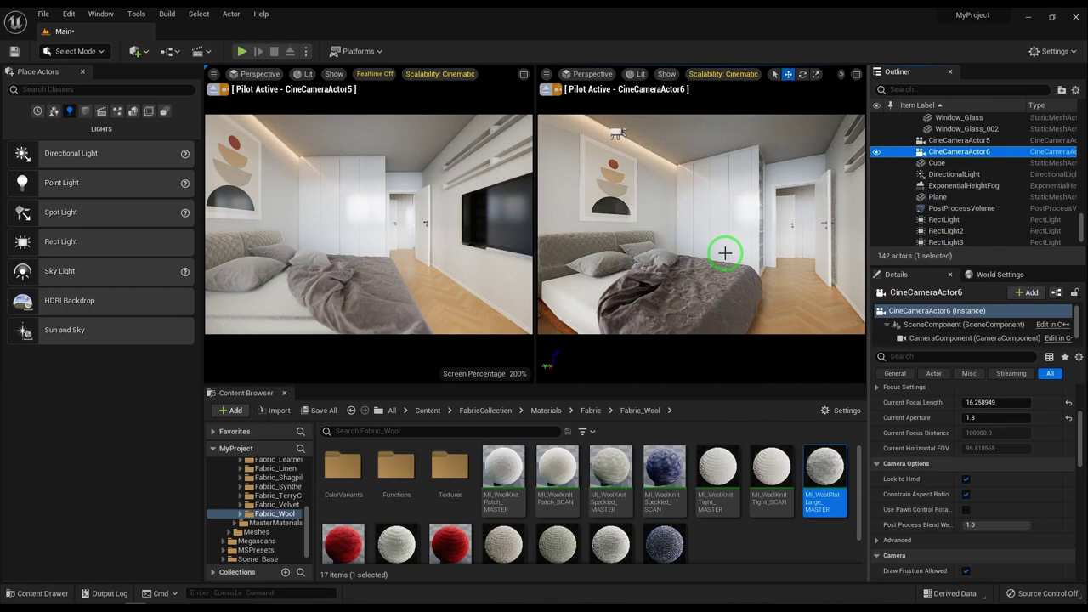
{"action": "left_click", "coordinate": [553, 70]}
{"action": "left_click", "coordinate": [549, 75]}
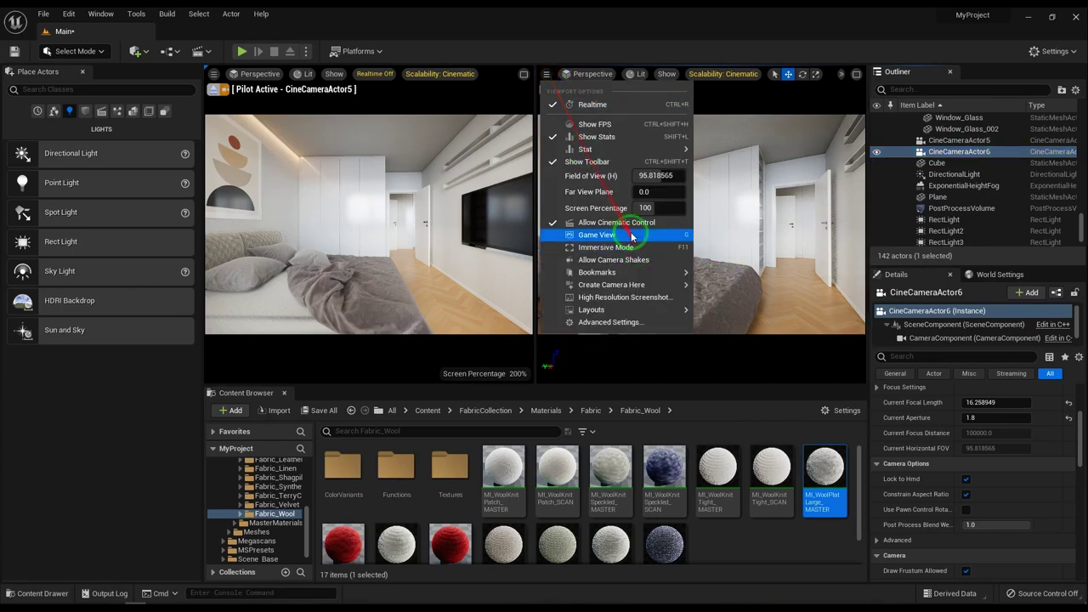
{"action": "left_click", "coordinate": [654, 208]}
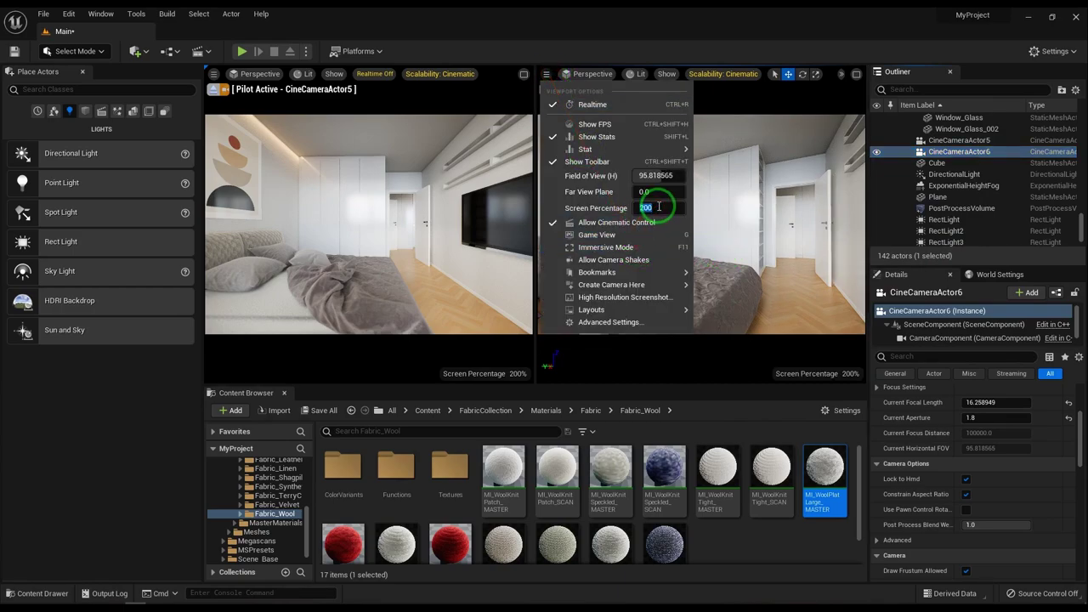
{"action": "left_click", "coordinate": [547, 74]}
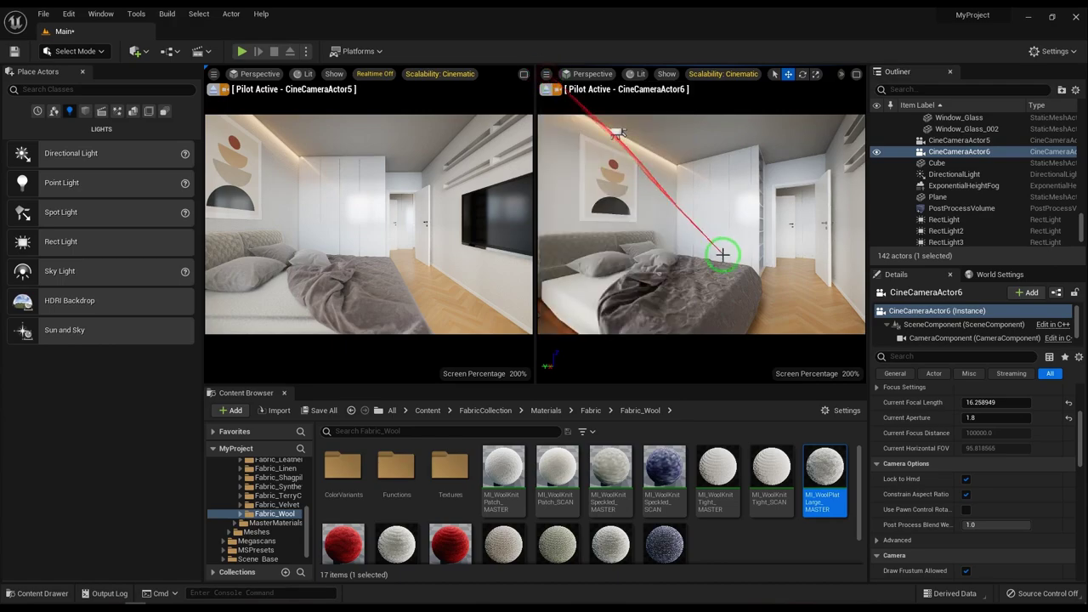
{"action": "left_click", "coordinate": [781, 293]}
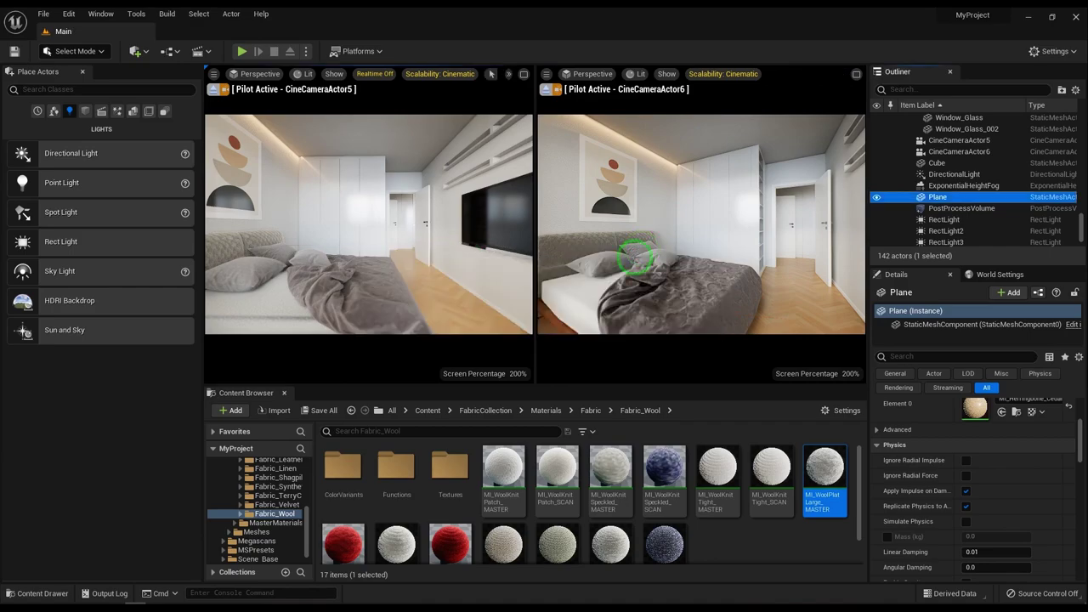
{"action": "left_click", "coordinate": [431, 411]}
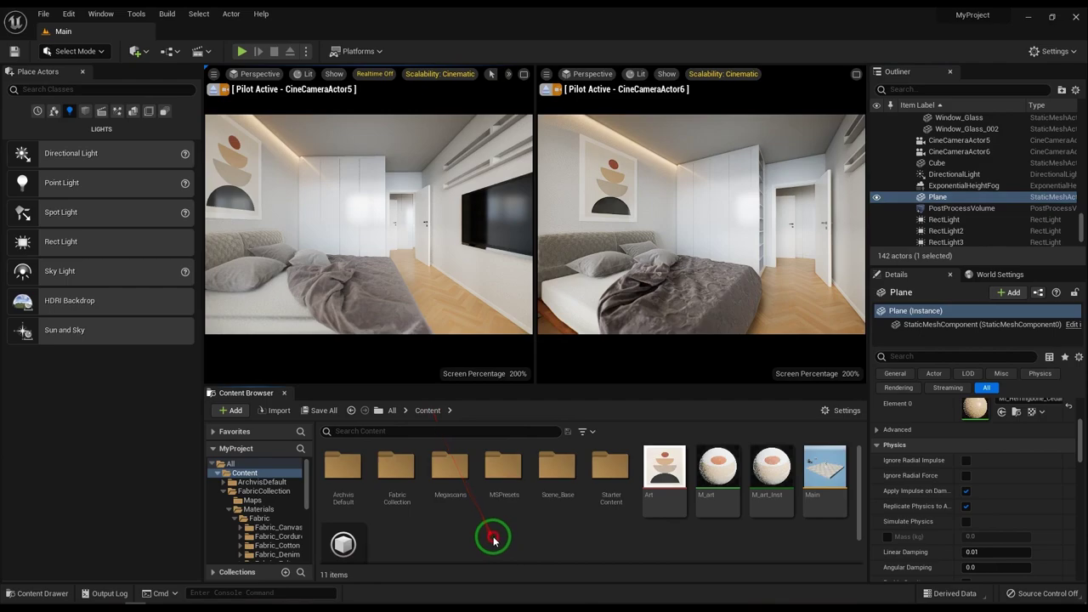